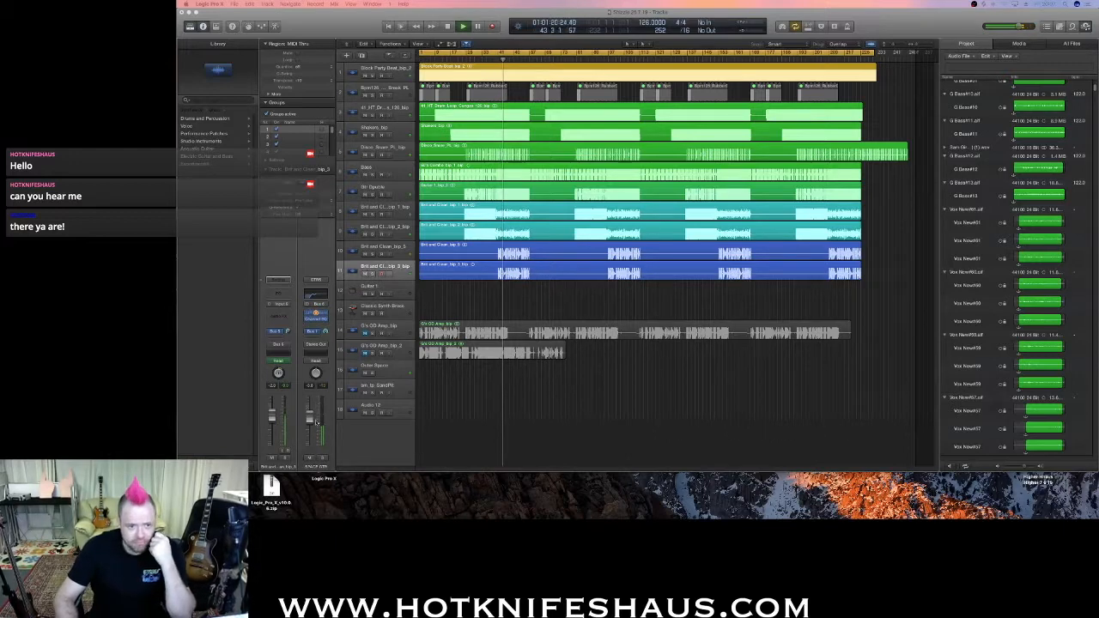
# Play the song from the beginning and listen to the full mix.
pyautogui.click(287, 332)
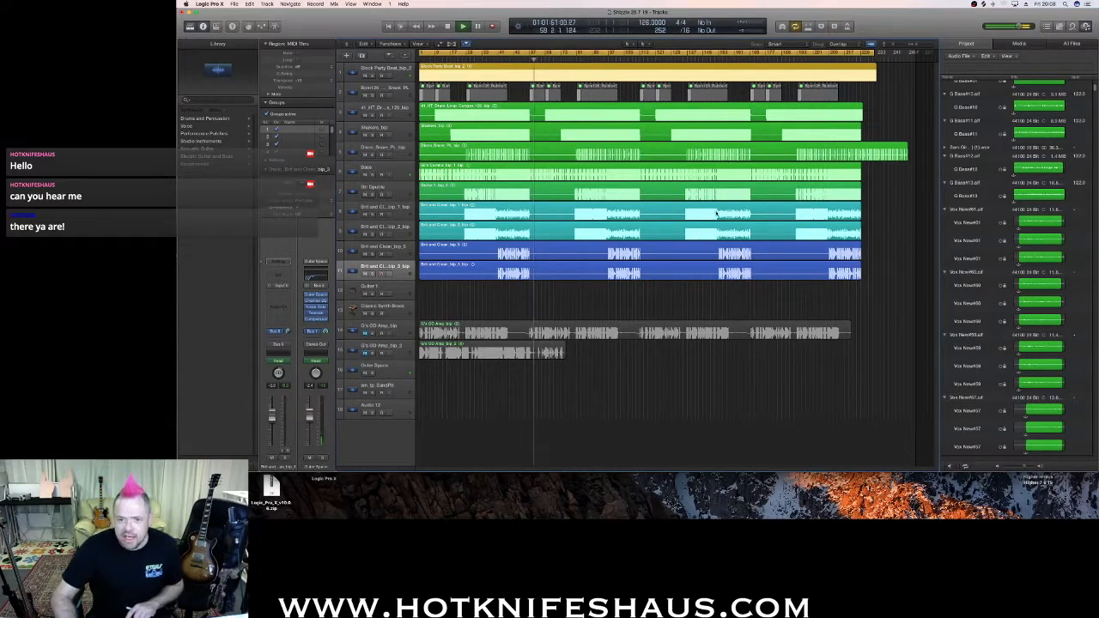
pyautogui.press('space')
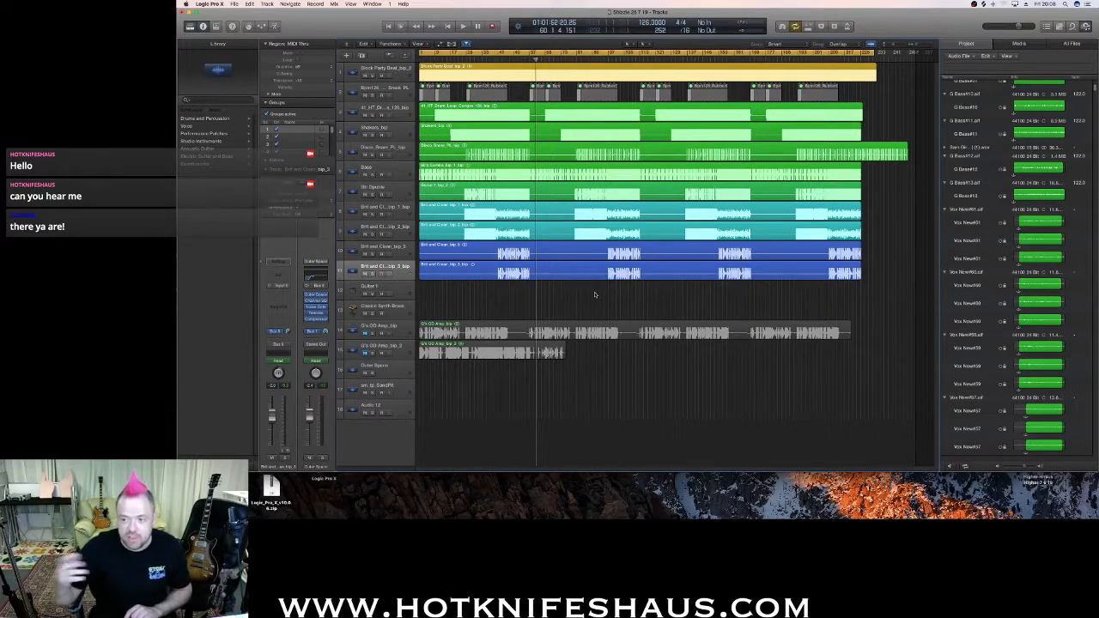
pyautogui.press('Return')
pyautogui.press('space')
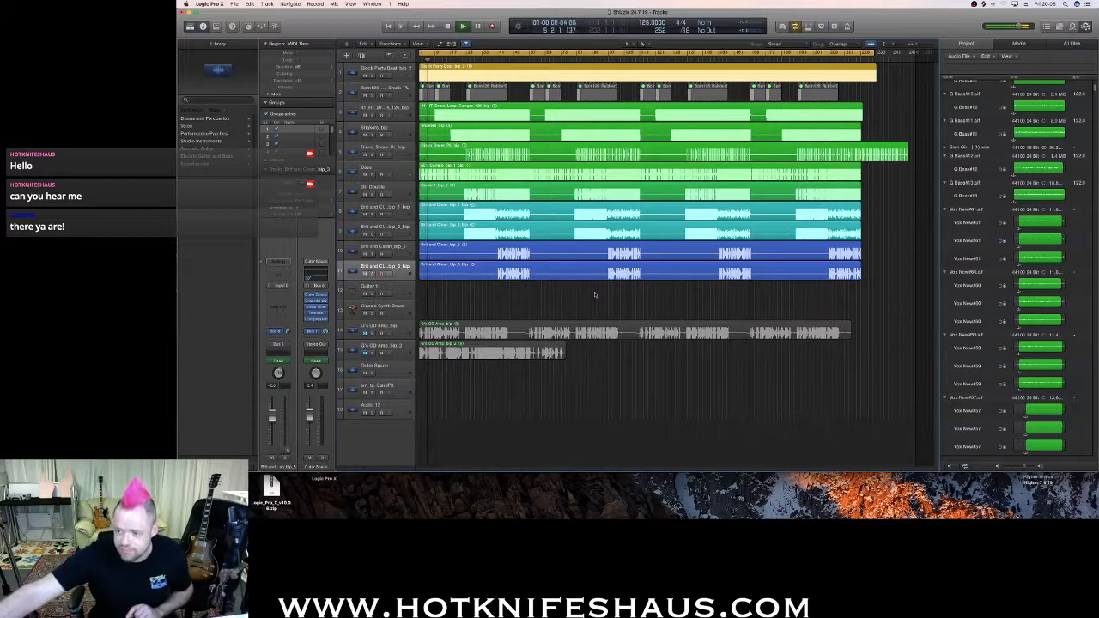
pyautogui.press('space')
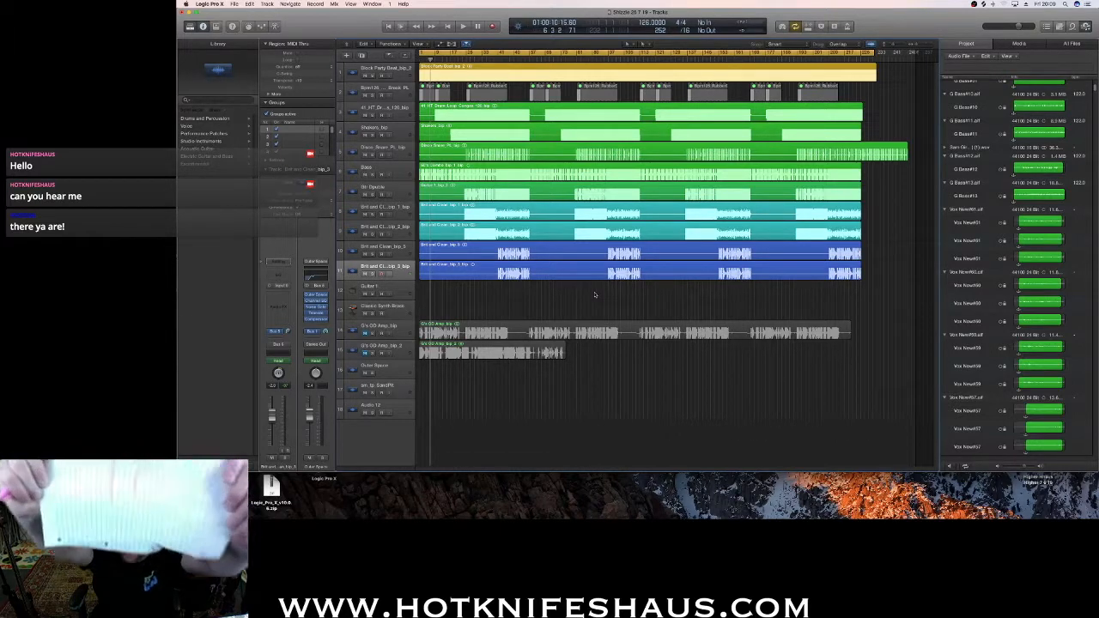
pyautogui.press('space')
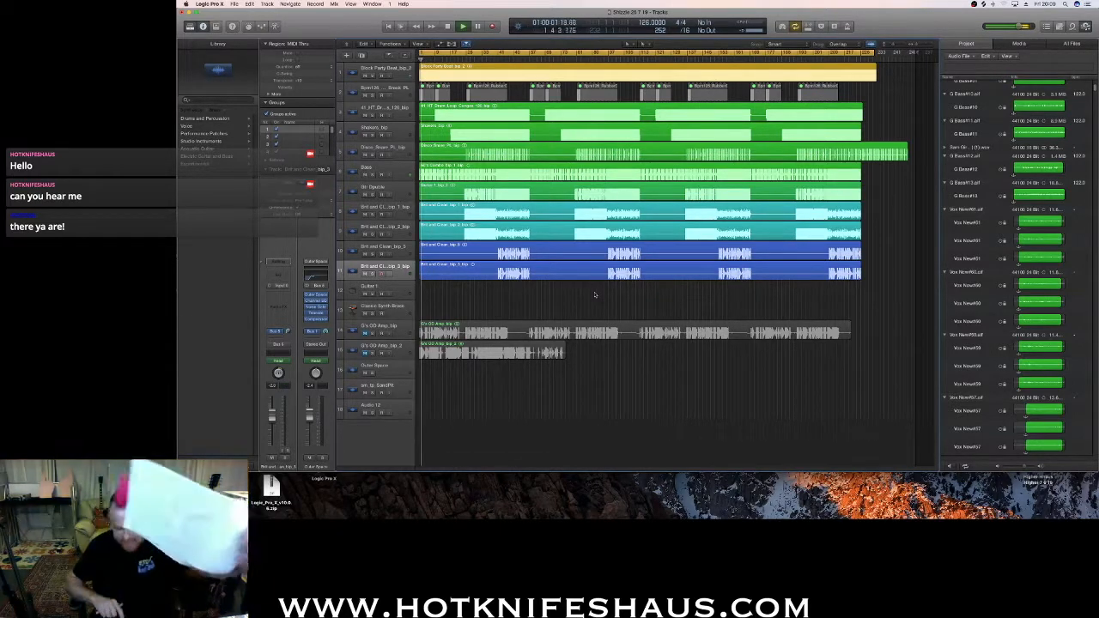
pyautogui.press('space')
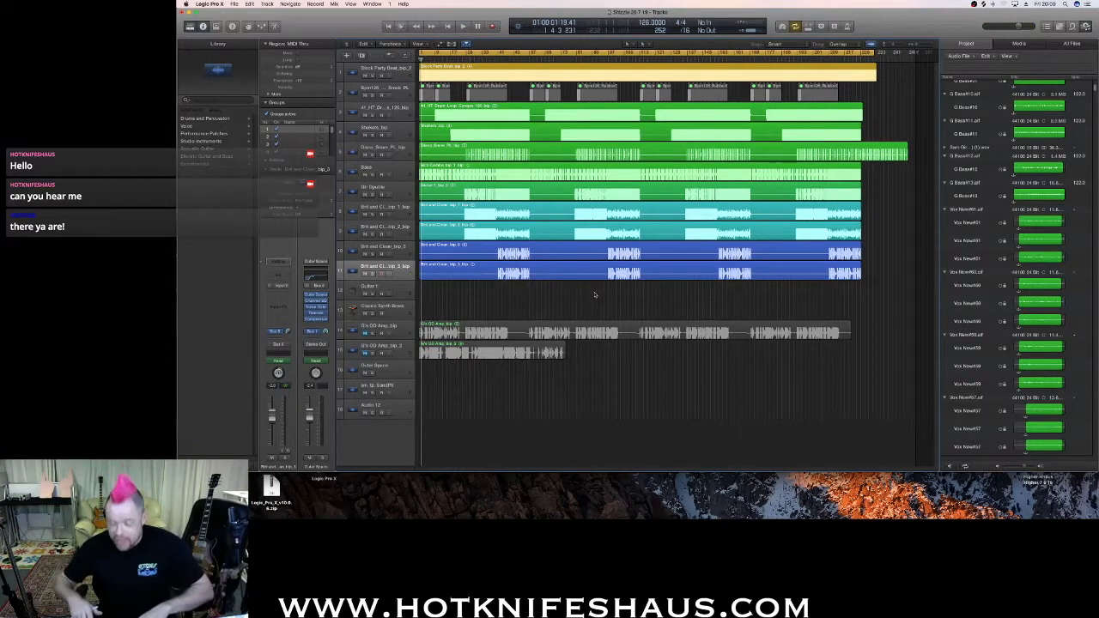
pyautogui.press('space')
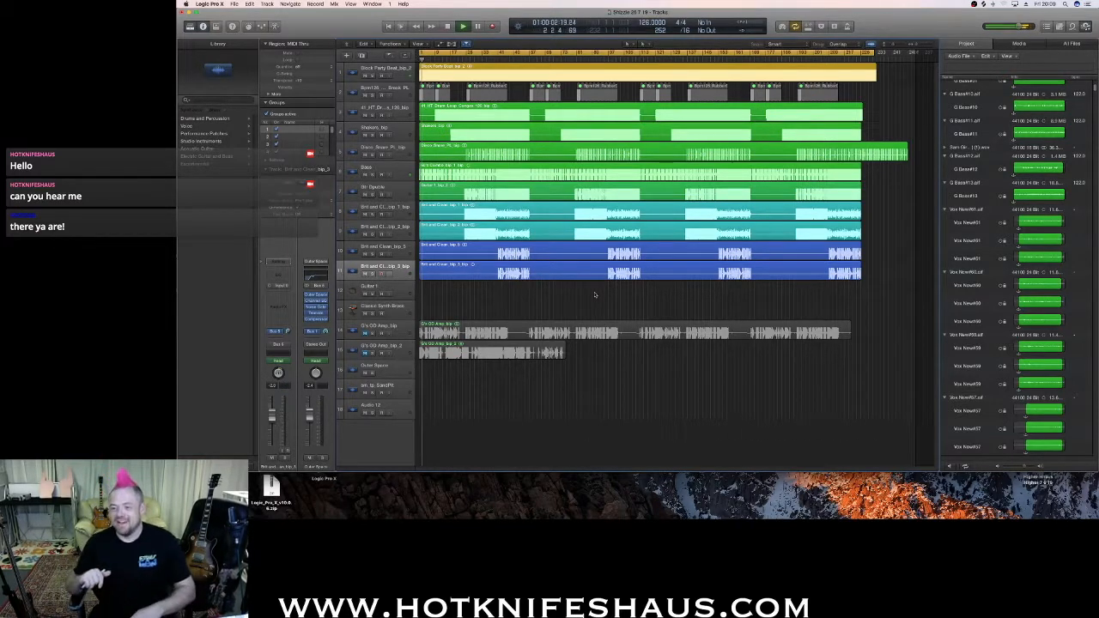
pyautogui.press('super+space')
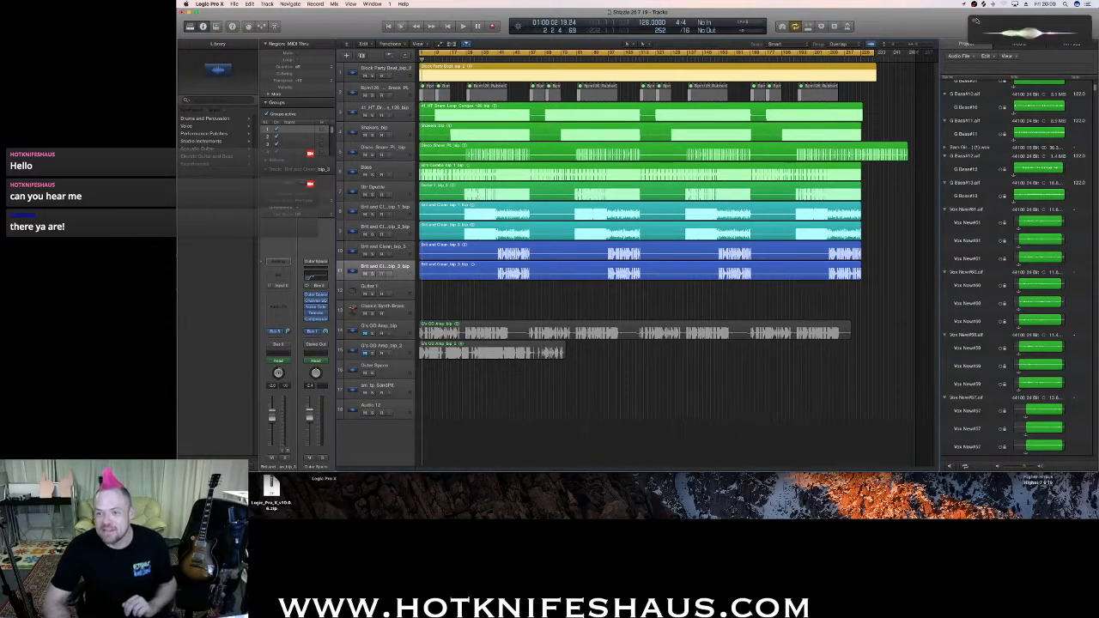
pyautogui.click(973, 19)
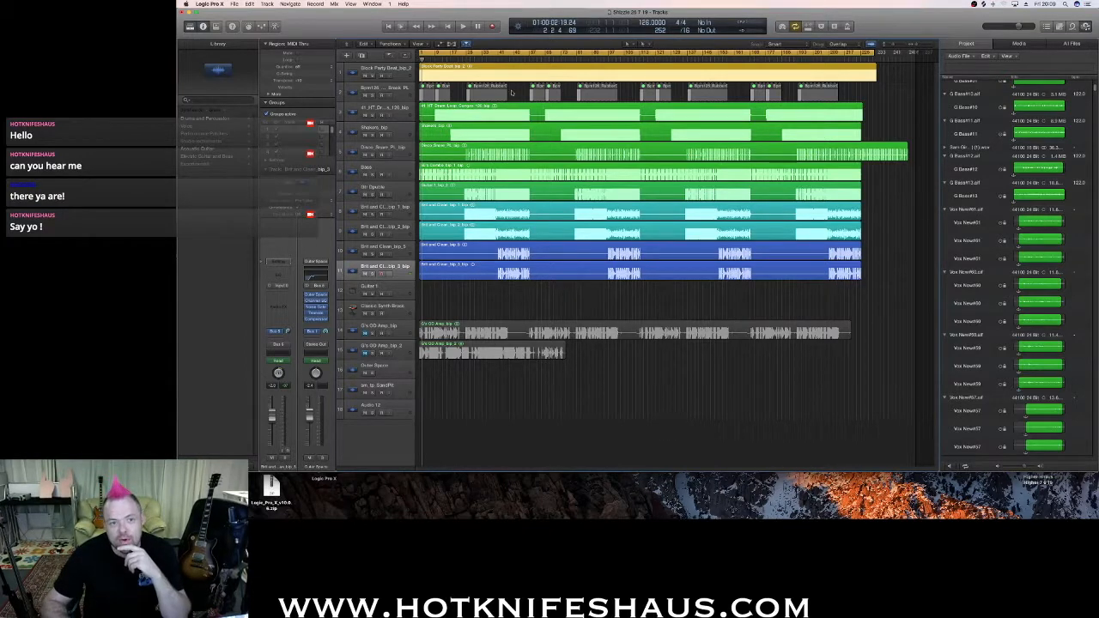
# Turn off cycle mode and play from bar 30, soloing the five drum and percussion tracks one after another.
pyautogui.click(461, 54)
pyautogui.click(475, 60)
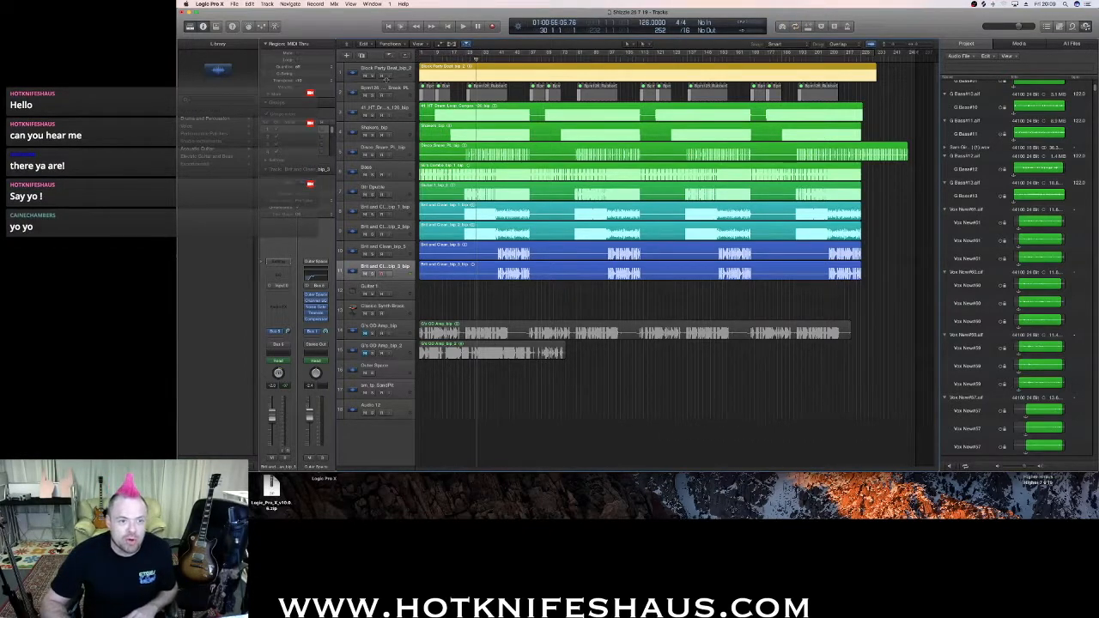
pyautogui.press('space')
pyautogui.click(372, 76)
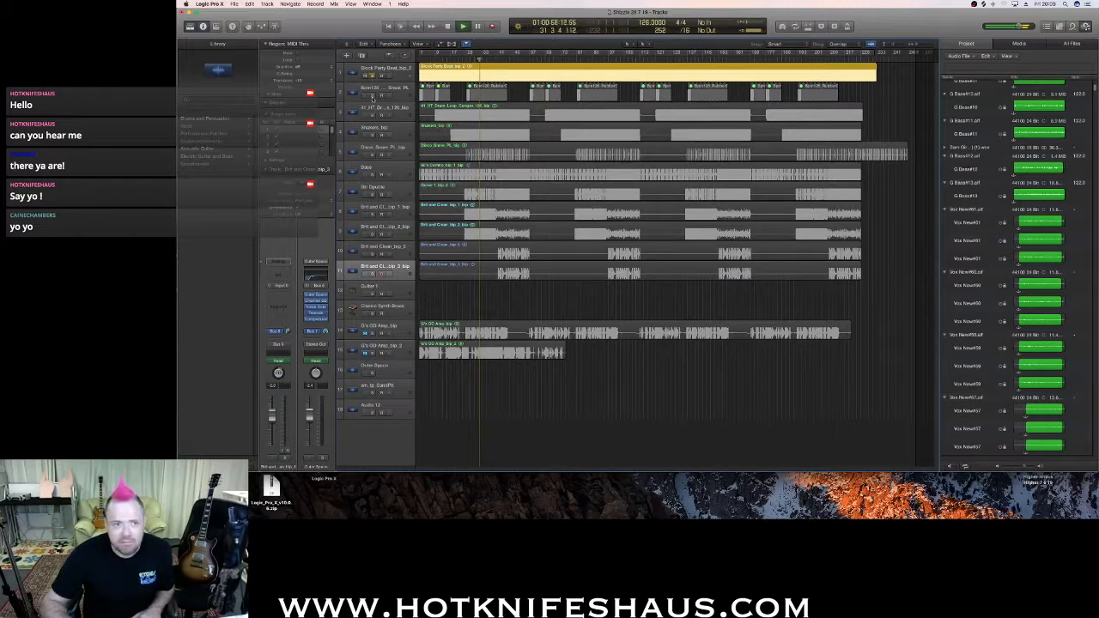
pyautogui.click(372, 95)
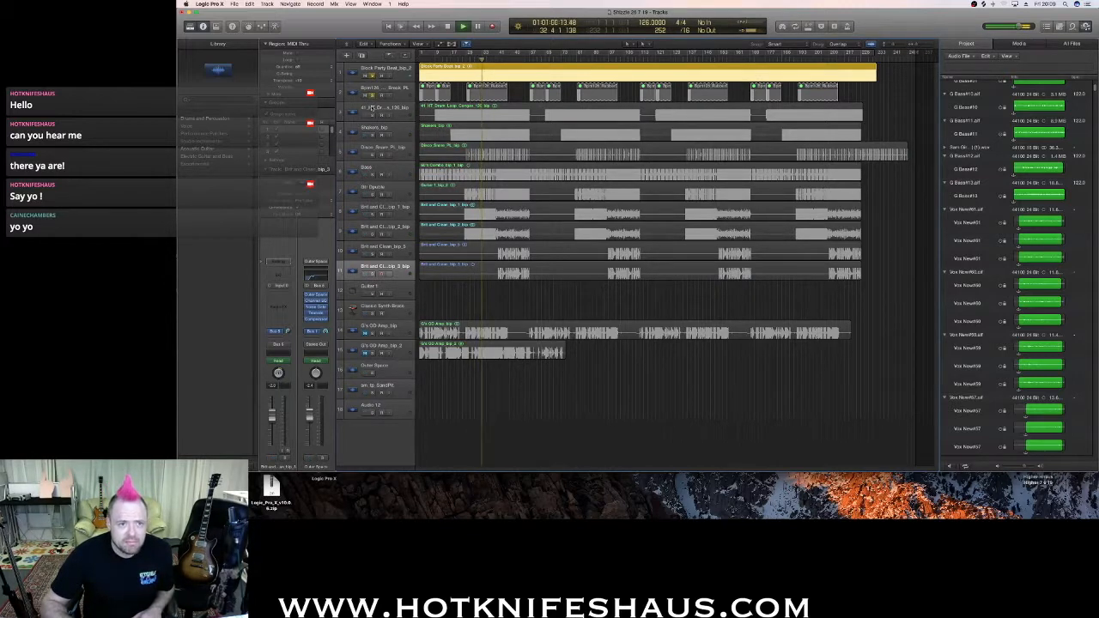
pyautogui.click(372, 116)
pyautogui.click(372, 136)
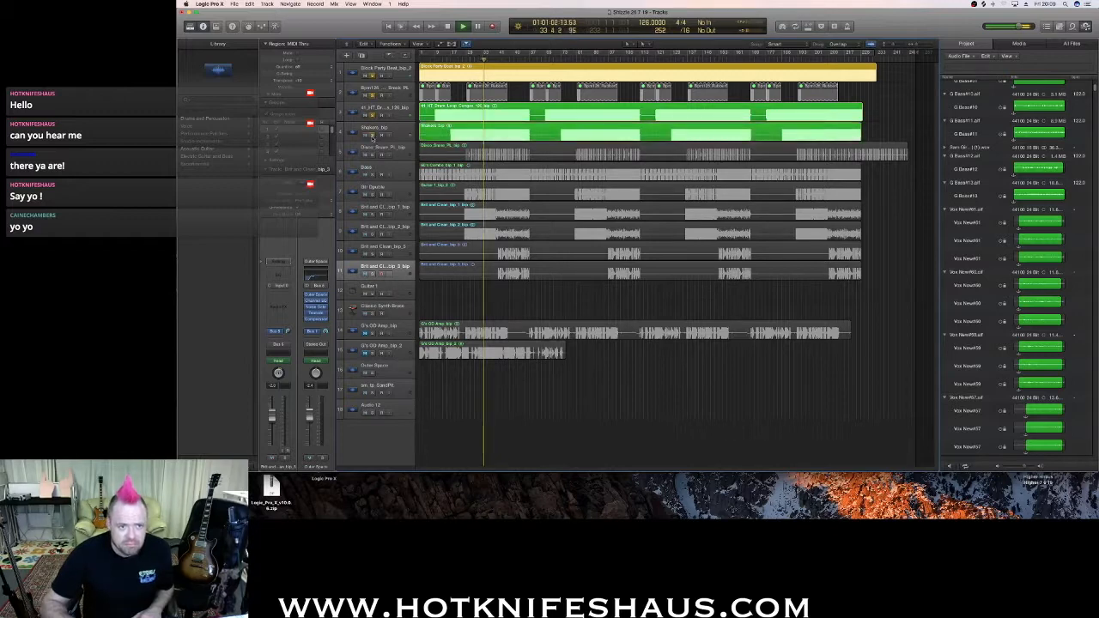
pyautogui.click(373, 155)
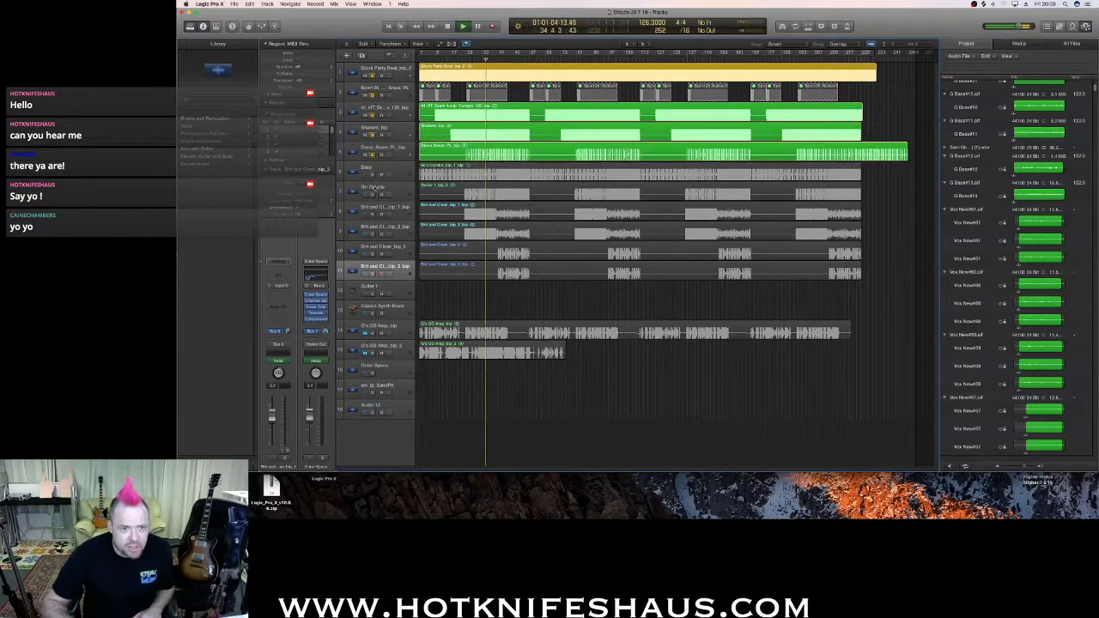
# Solo the bass track and remove the solo from the five drum and percussion tracks.
pyautogui.click(373, 175)
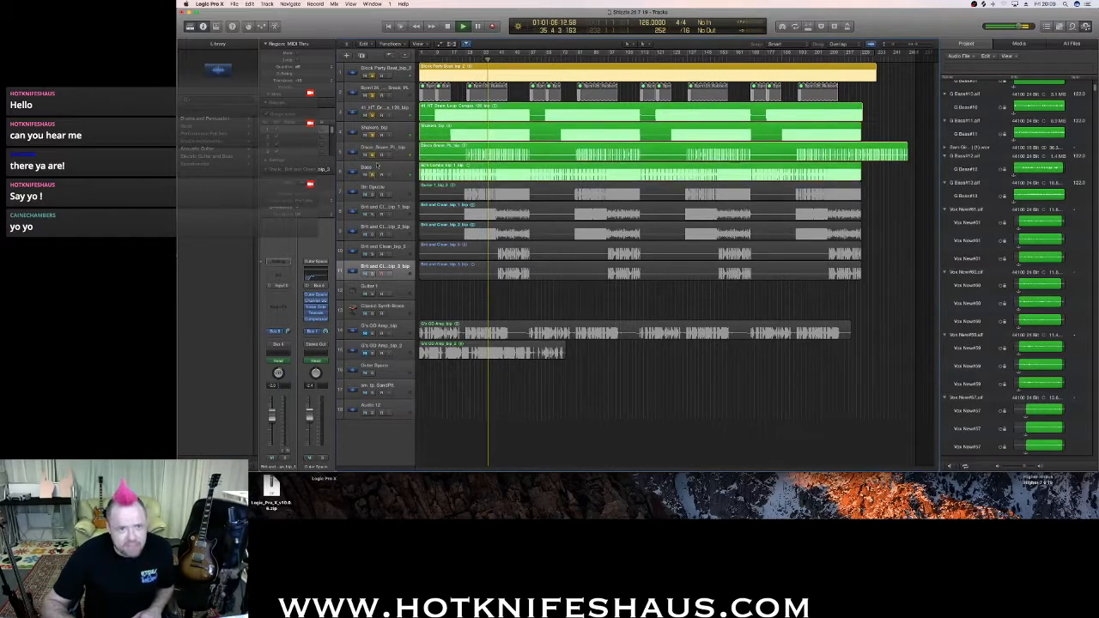
pyautogui.click(373, 155)
pyautogui.click(373, 136)
pyautogui.click(372, 116)
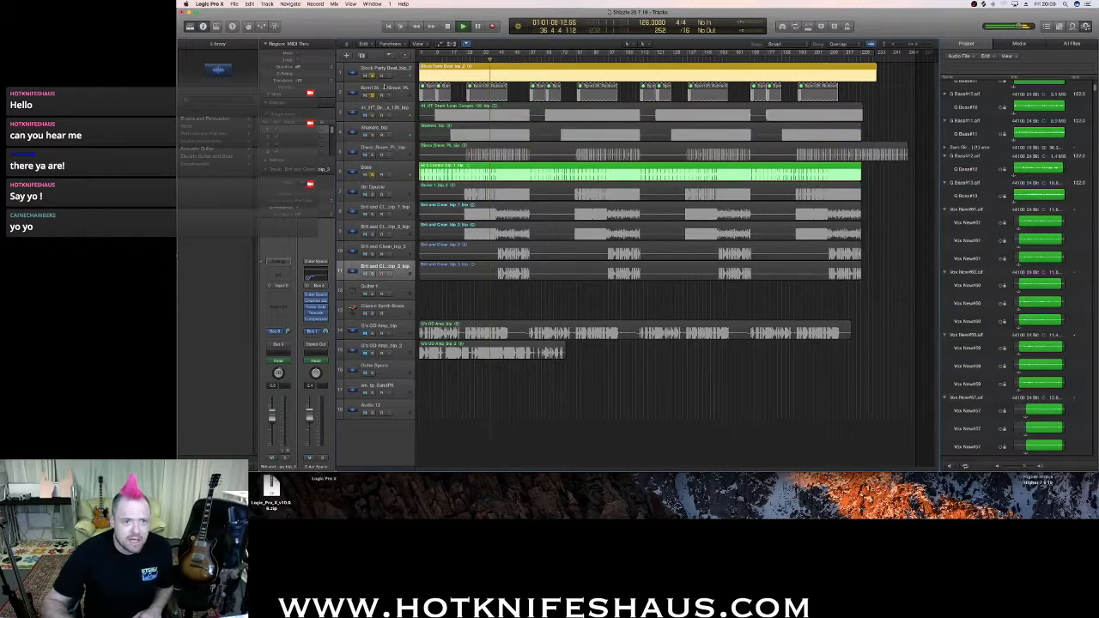
pyautogui.click(372, 76)
# Solo the guitar on track 7 together with the bass, raise its volume to about -1.0 dB, and stop playback.
pyautogui.click(372, 194)
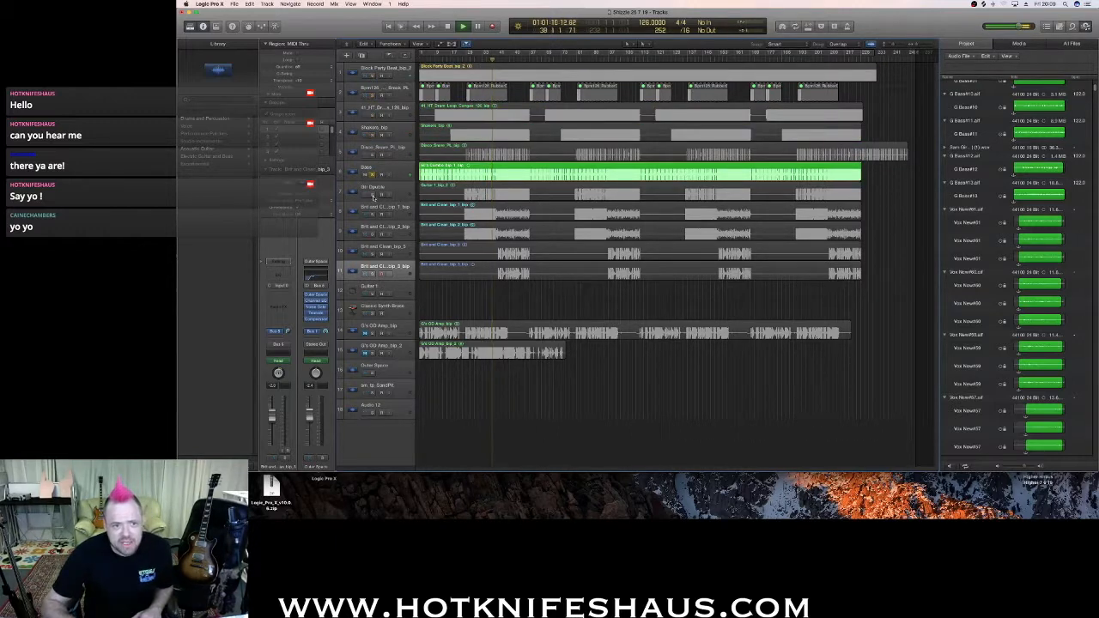
pyautogui.click(373, 215)
pyautogui.click(391, 189)
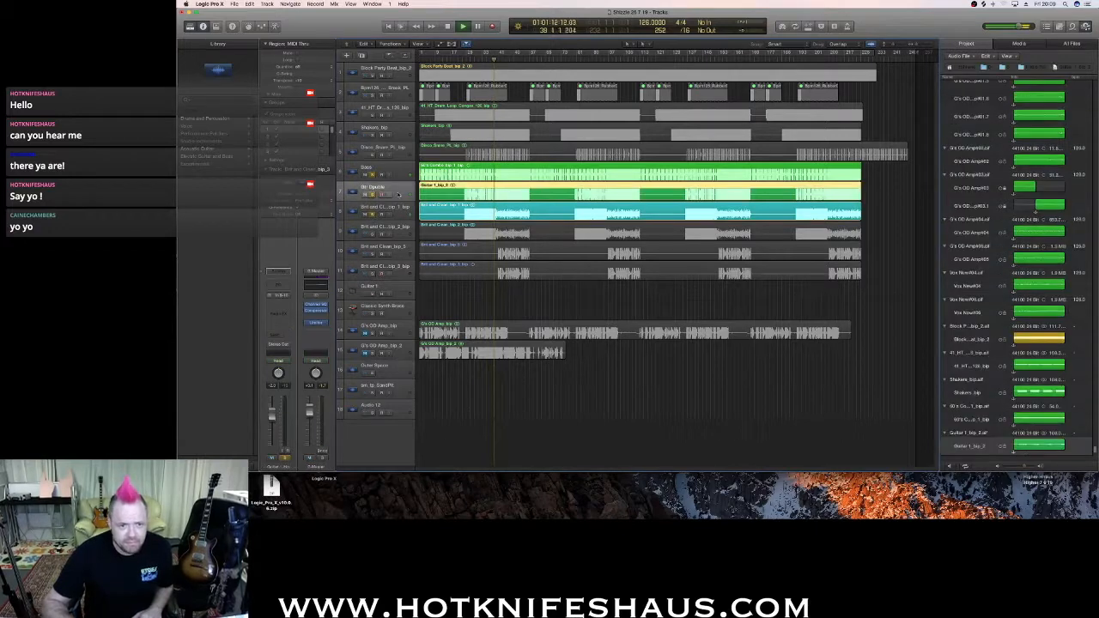
pyautogui.click(373, 215)
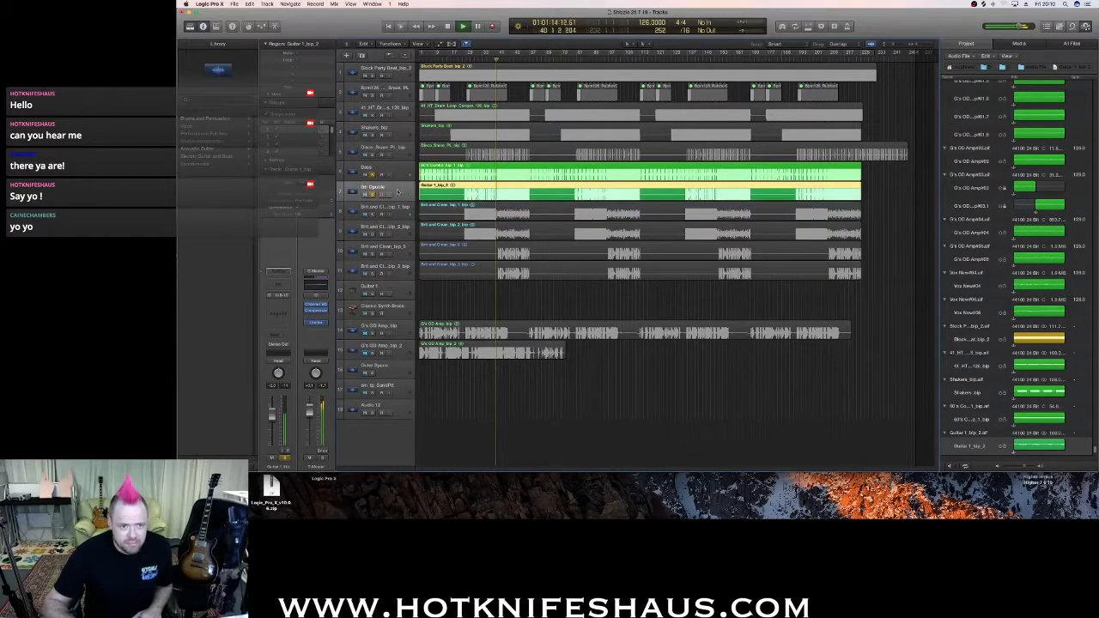
pyautogui.moveTo(276, 418); pyautogui.dragTo(278, 415)
pyautogui.press('space')
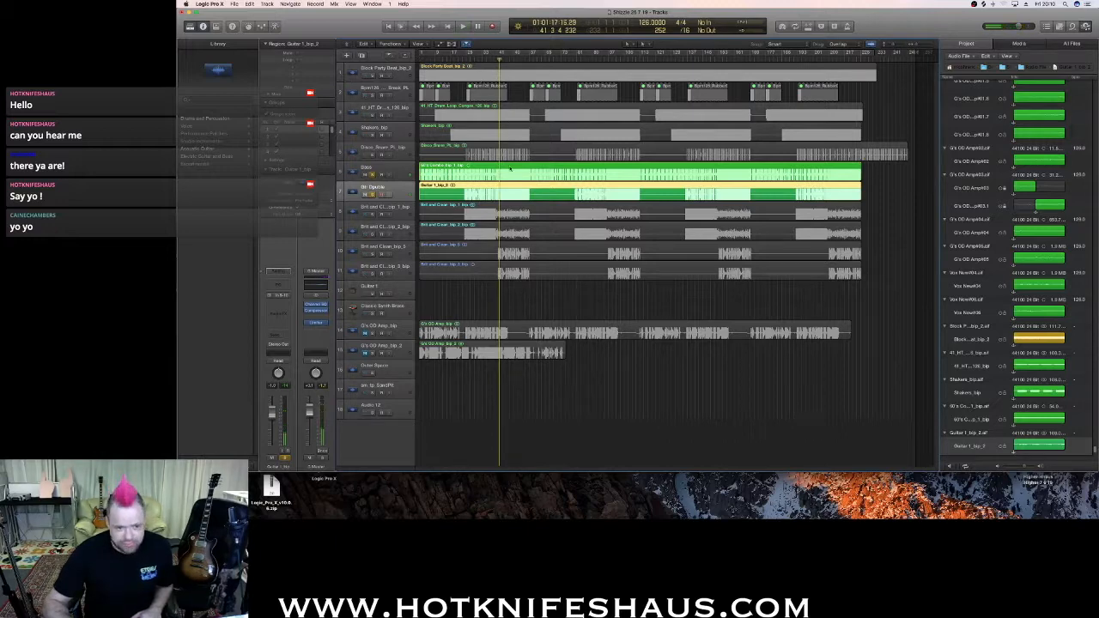
# Replay from bar 30, soloing the two teal Brit and Clean guitar tracks and unsoloing the bass and track 7 guitar.
pyautogui.moveTo(486, 60); pyautogui.dragTo(477, 120)
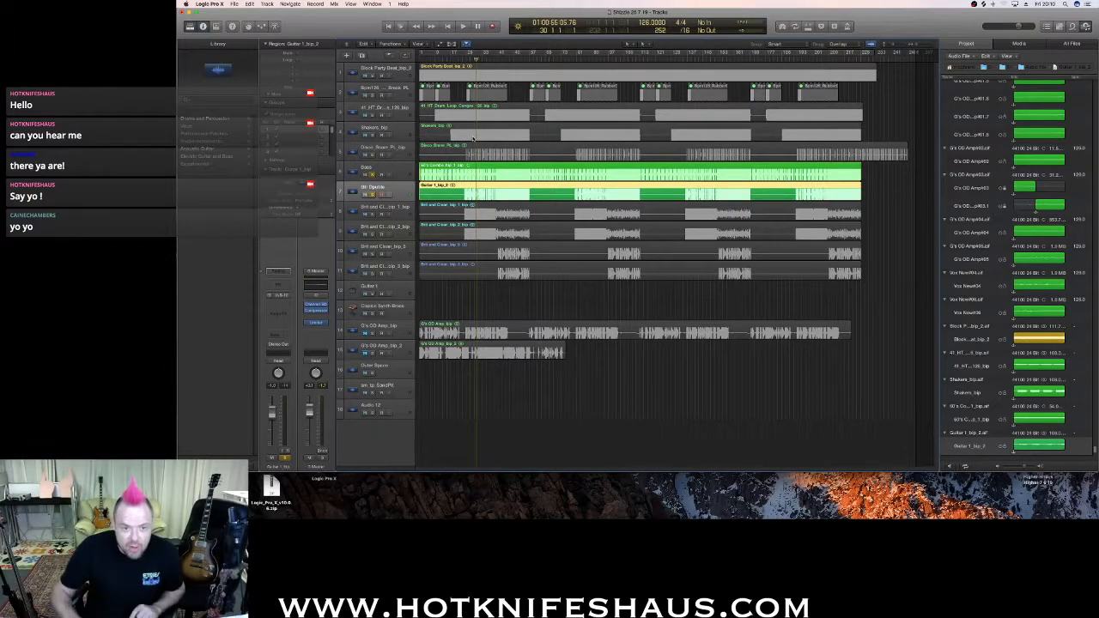
pyautogui.press('space')
pyautogui.click(374, 213)
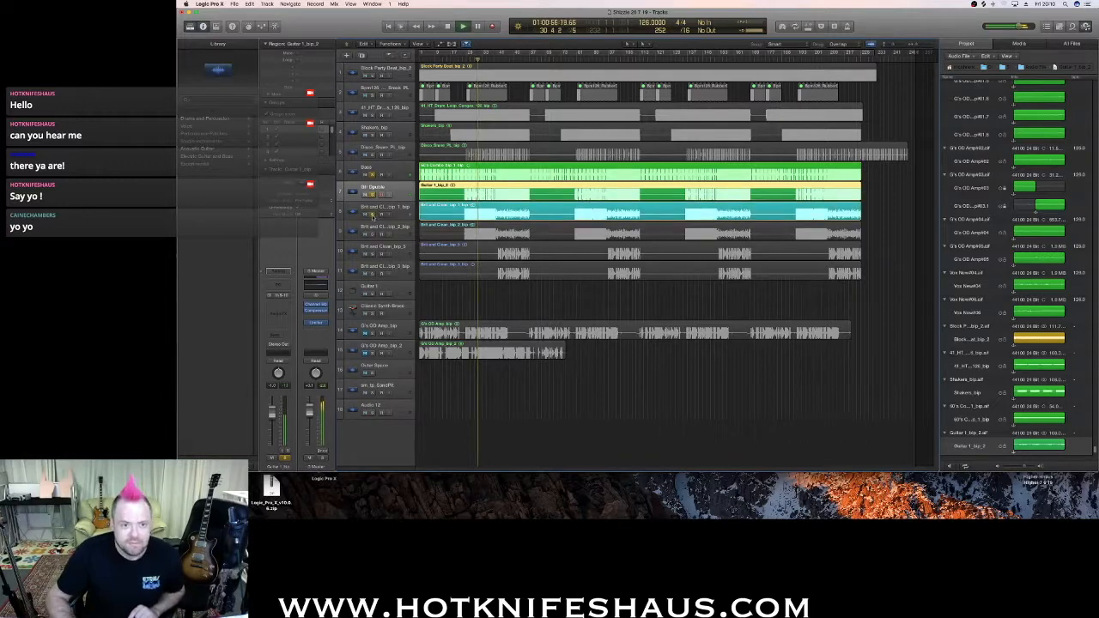
pyautogui.click(373, 234)
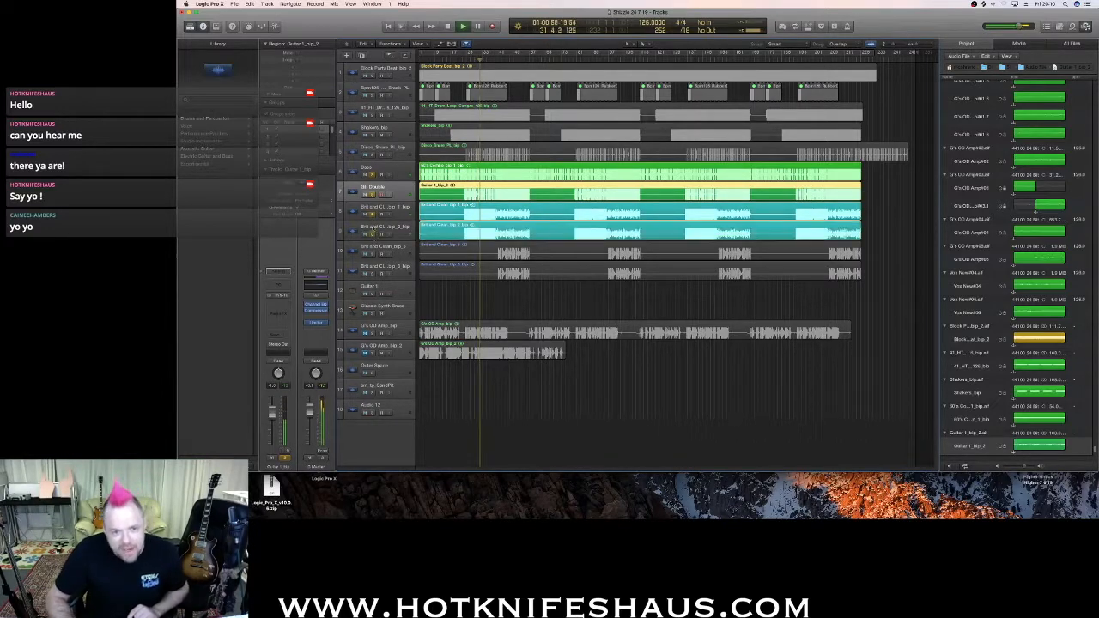
pyautogui.click(373, 195)
pyautogui.click(372, 175)
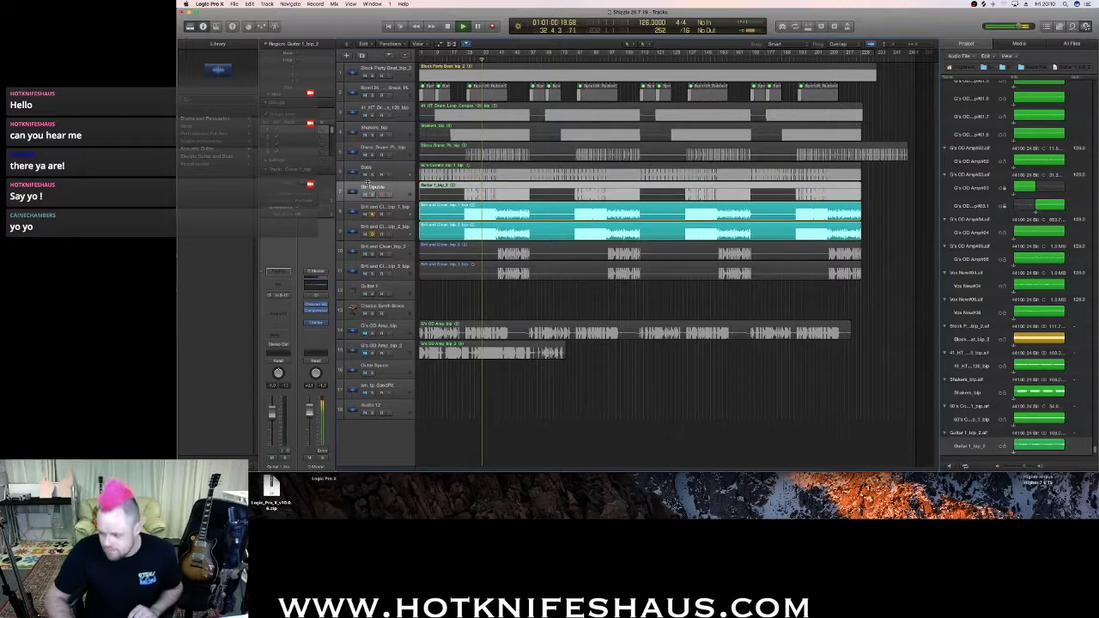
pyautogui.press('space')
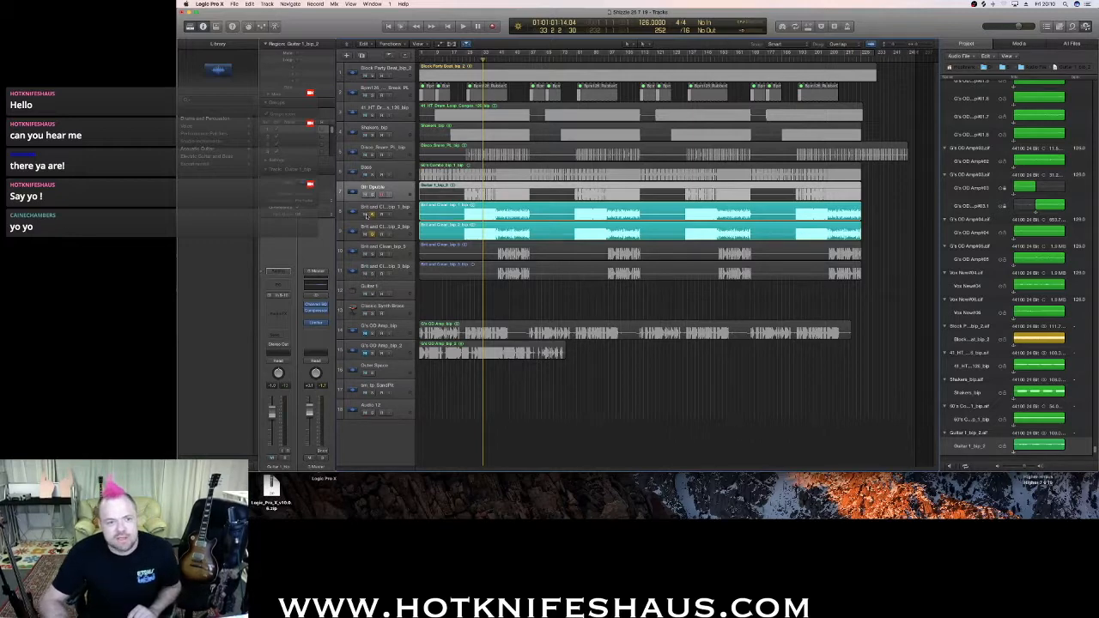
# Select the first teal Brit and Clean track and listen to a few more bars of the soloed pair.
pyautogui.click(392, 212)
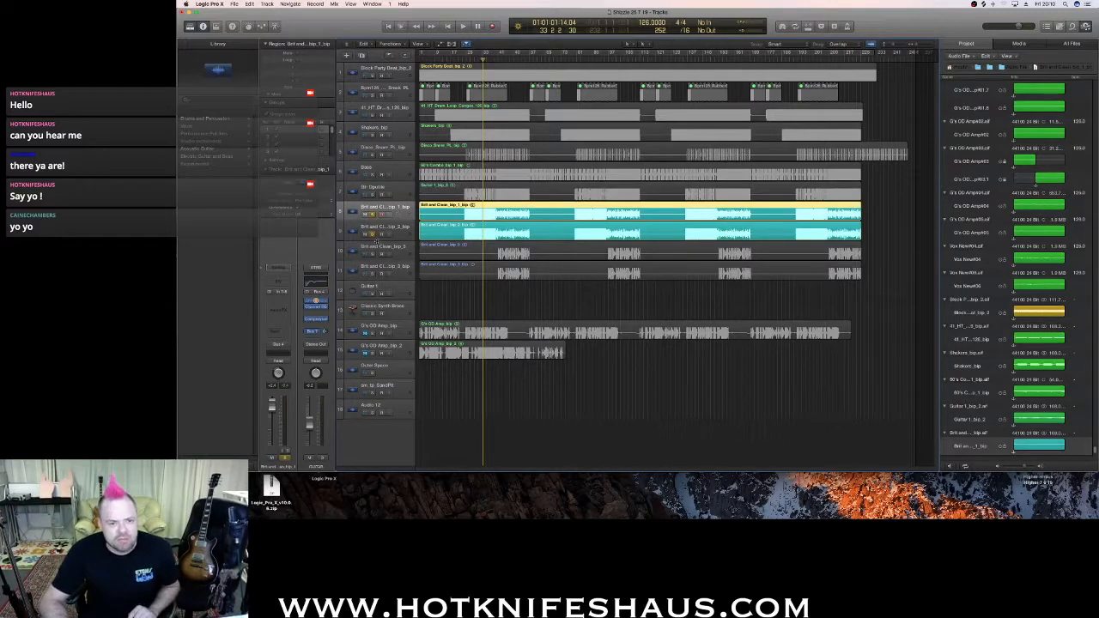
pyautogui.press('space')
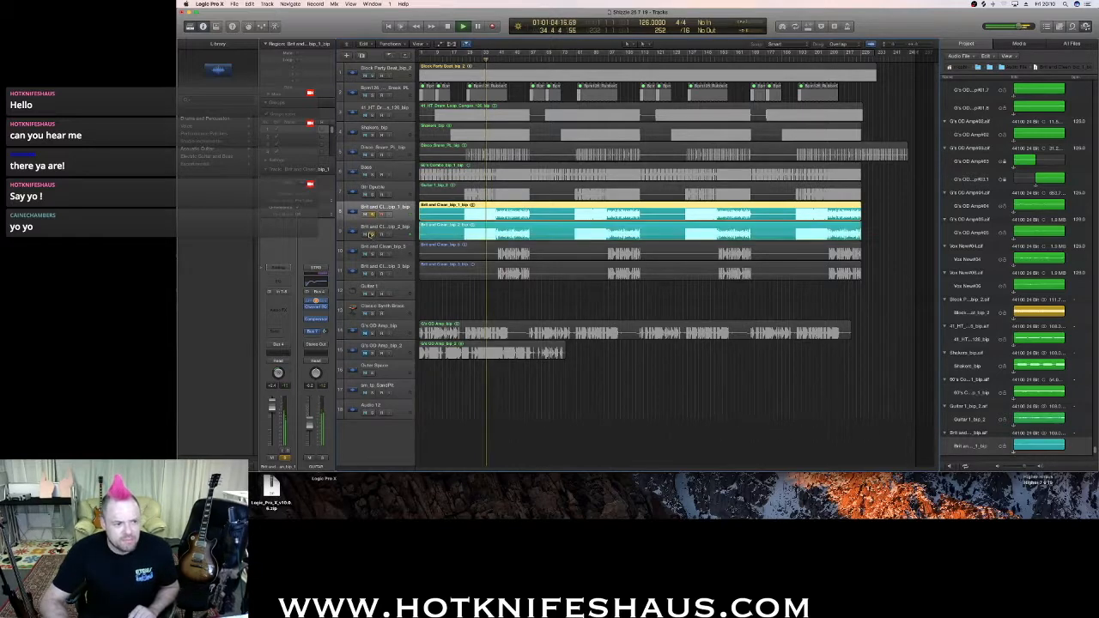
pyautogui.press('space')
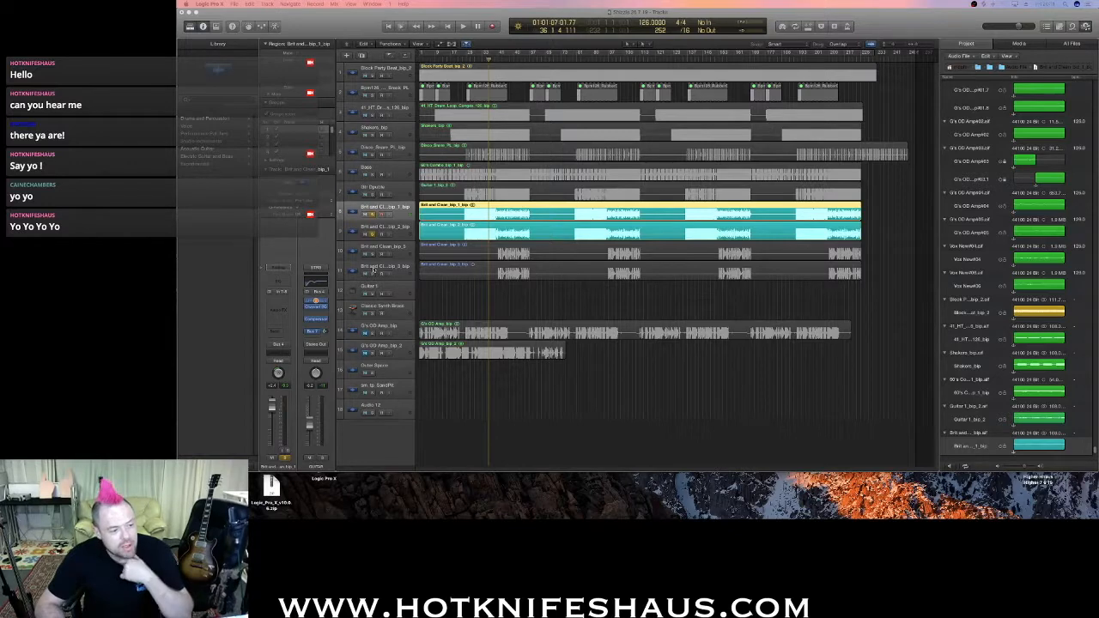
# Solo the two blue Brit and Clean tracks, play from about bar 46, and unsolo the two teal guitar tracks.
pyautogui.click(375, 250)
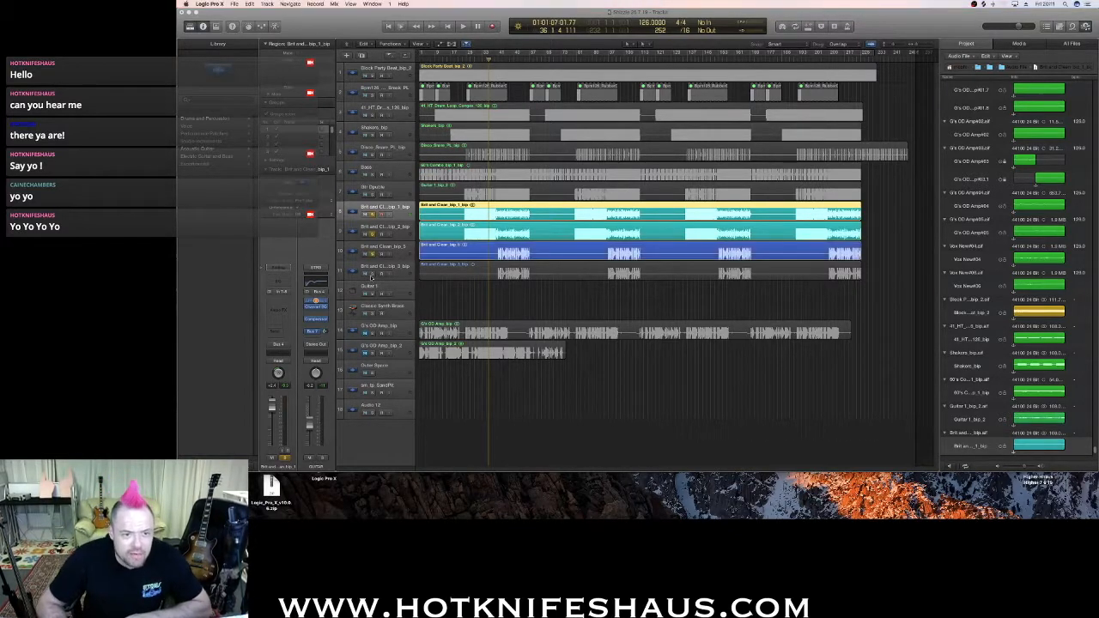
pyautogui.keyDown('shift'); pyautogui.click(374, 271); pyautogui.keyUp('shift')
pyautogui.click(506, 61)
pyautogui.press('space')
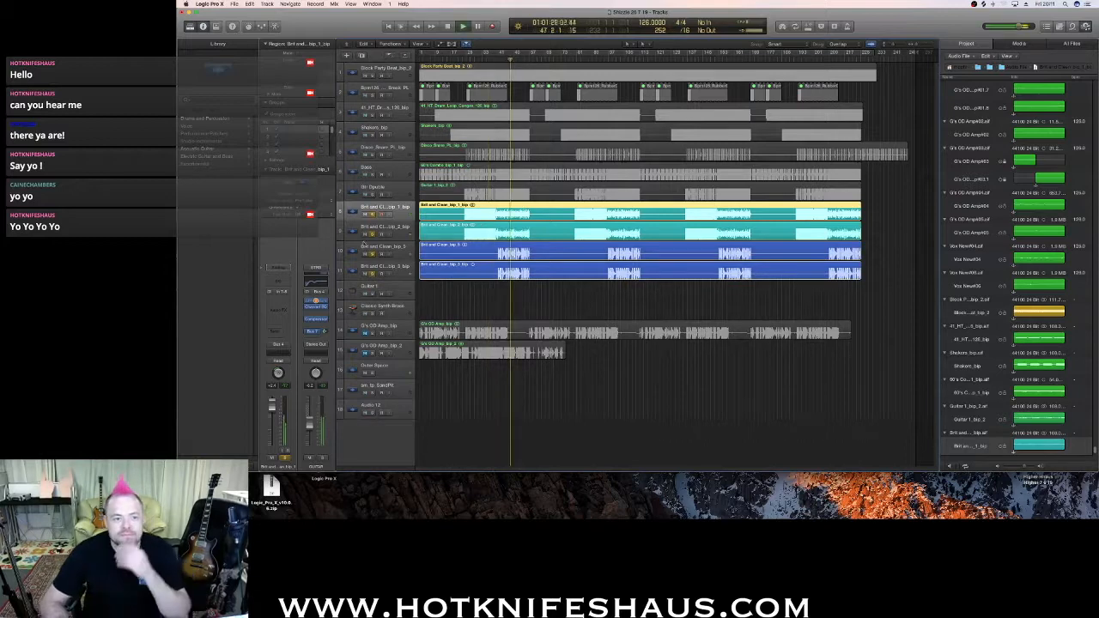
pyautogui.click(372, 234)
pyautogui.click(372, 214)
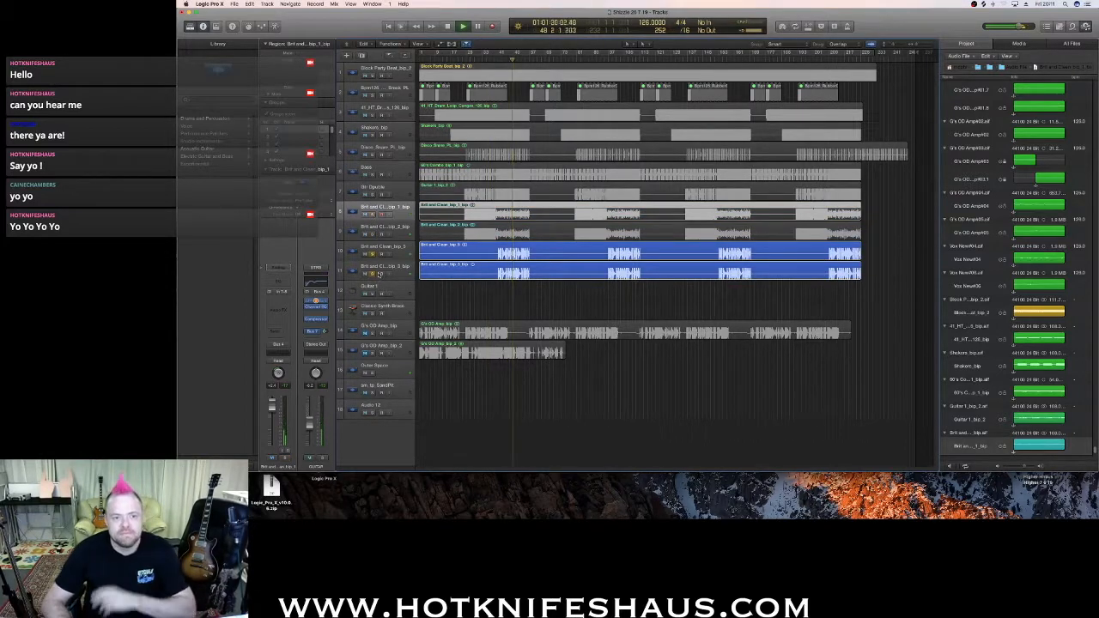
# Stop playback and open the Outer Space plug-in for the first blue guitar track in demo mode, moving its window clear of the track headers.
pyautogui.click(400, 251)
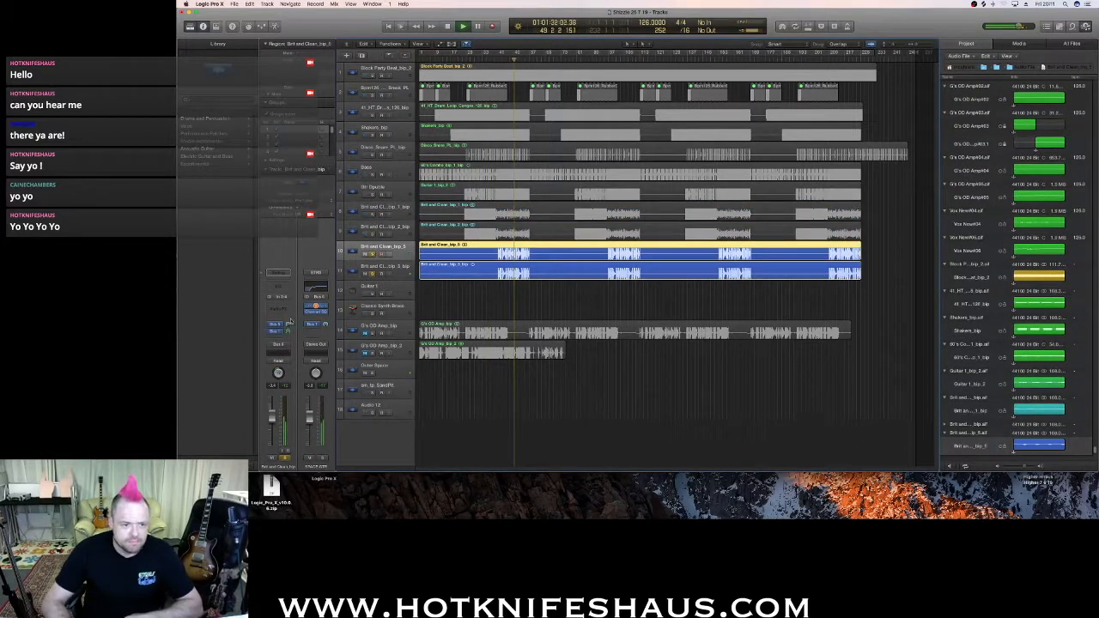
pyautogui.press('space')
pyautogui.click(316, 288)
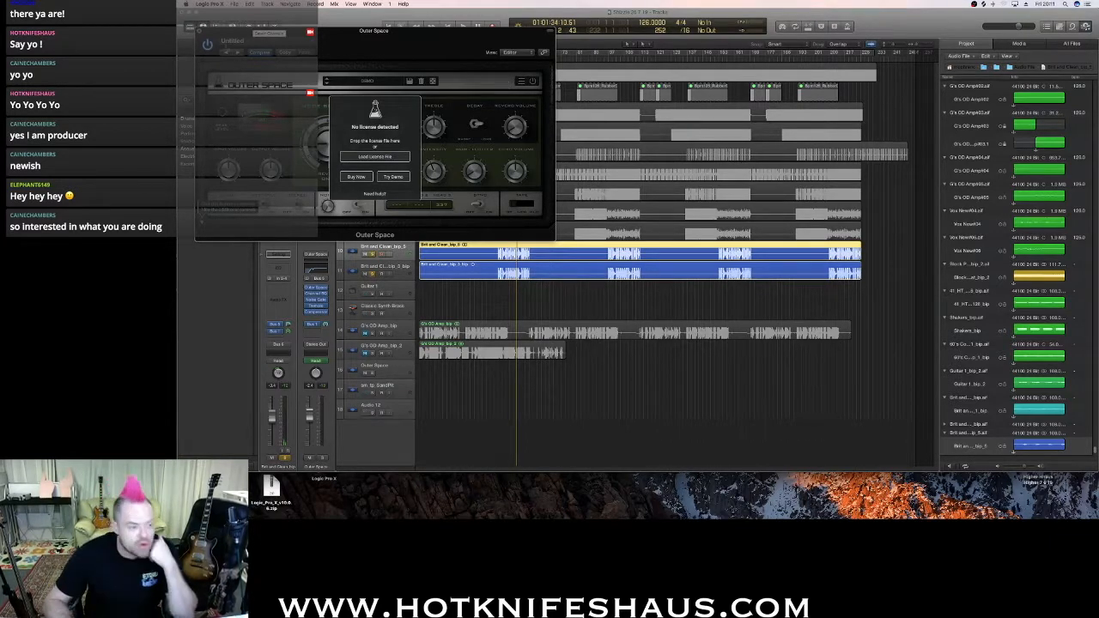
pyautogui.click(393, 176)
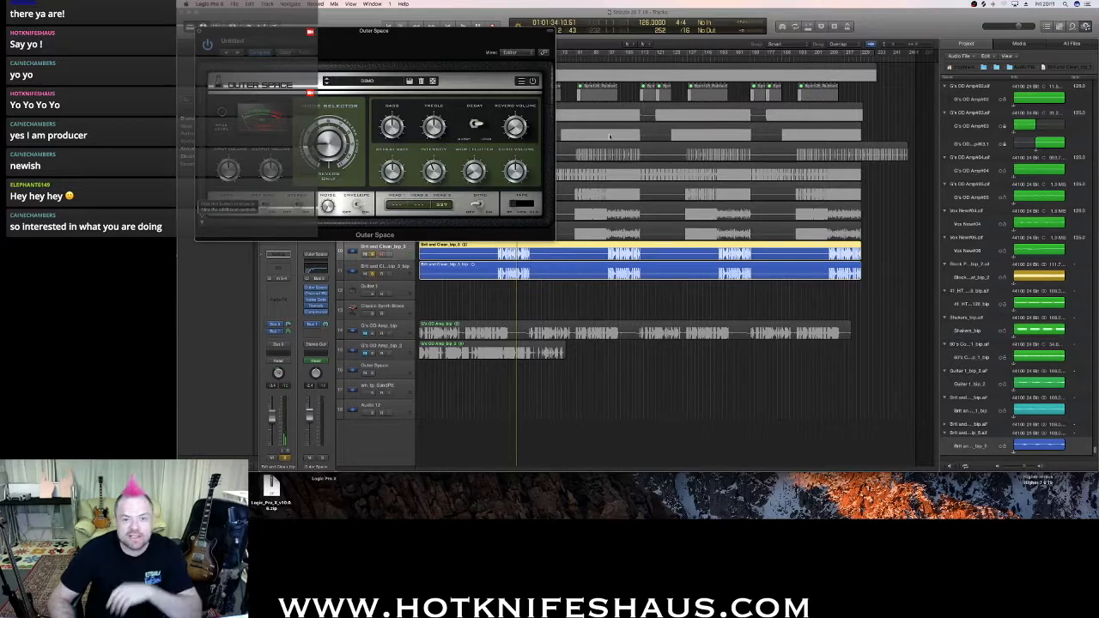
pyautogui.moveTo(373, 31); pyautogui.dragTo(816, 114)
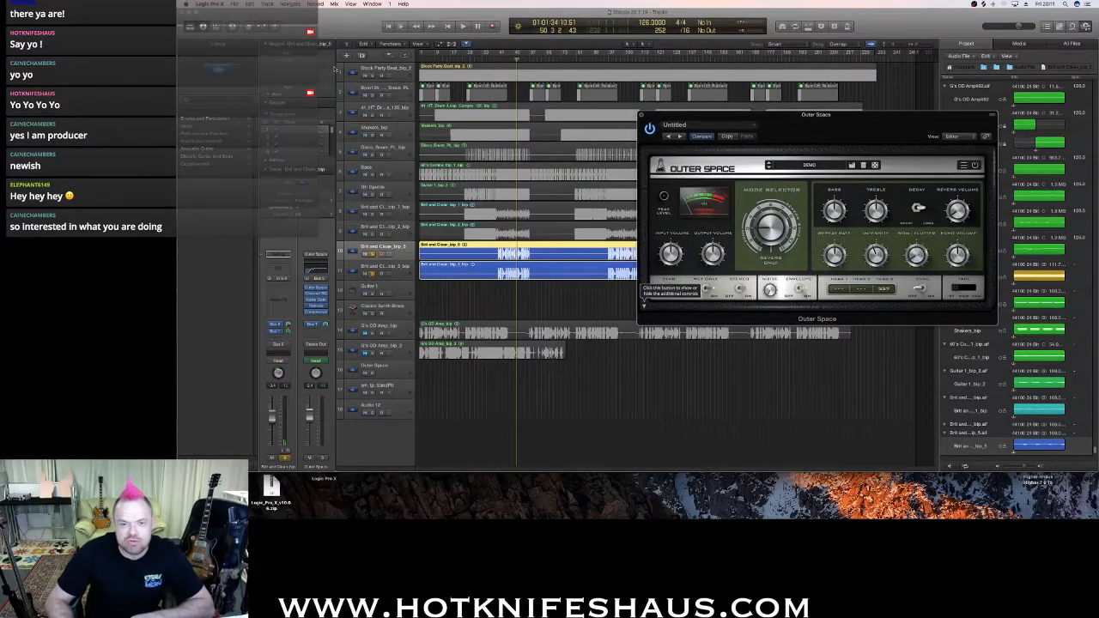
# Play a bar of the soloed blue Brit and Clean pair with Outer Space open, and return the playhead to about bar 41.
pyautogui.press('space')
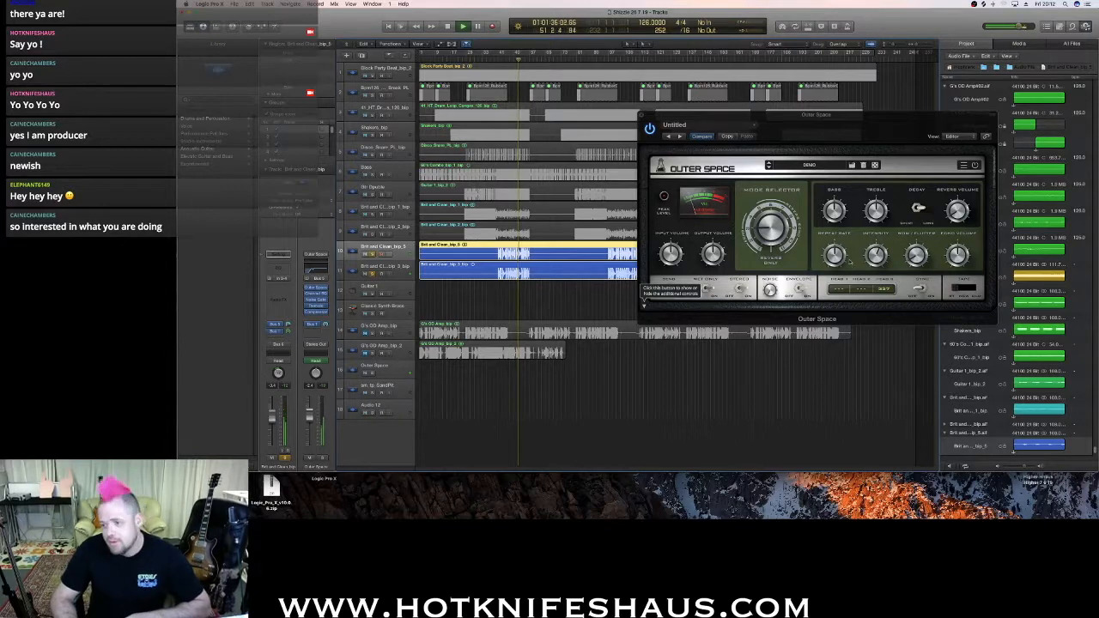
pyautogui.press('space')
pyautogui.click(485, 315)
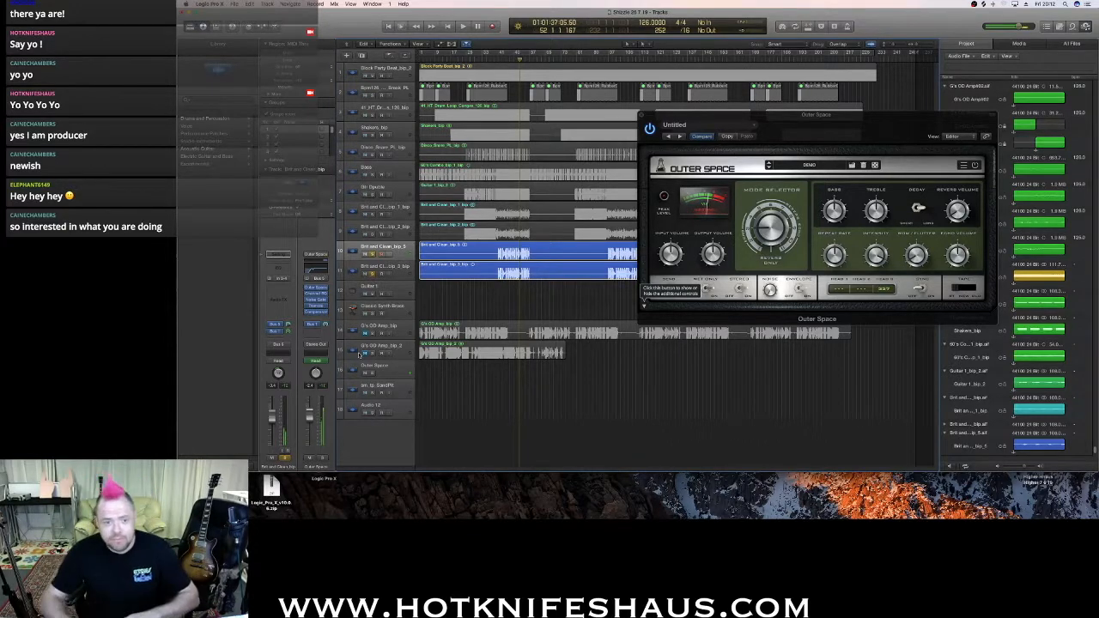
pyautogui.click(497, 59)
pyautogui.press('space')
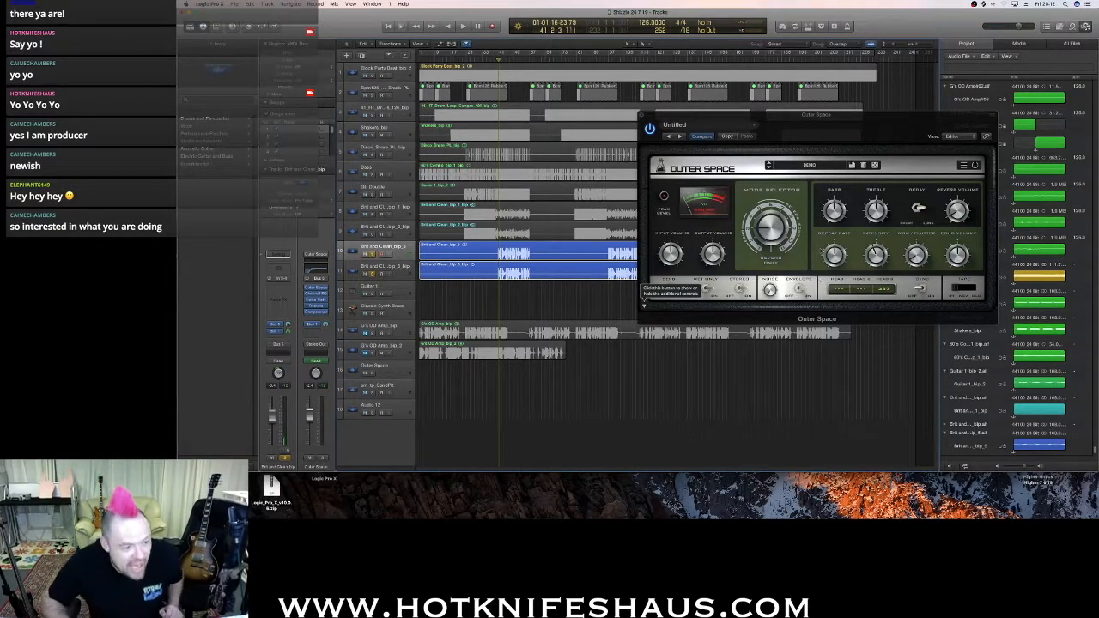
# Close the Outer Space window, unsolo the two blue Brit and Clean tracks, and play the full mix from about bar 41.
pyautogui.moveTo(807, 517)
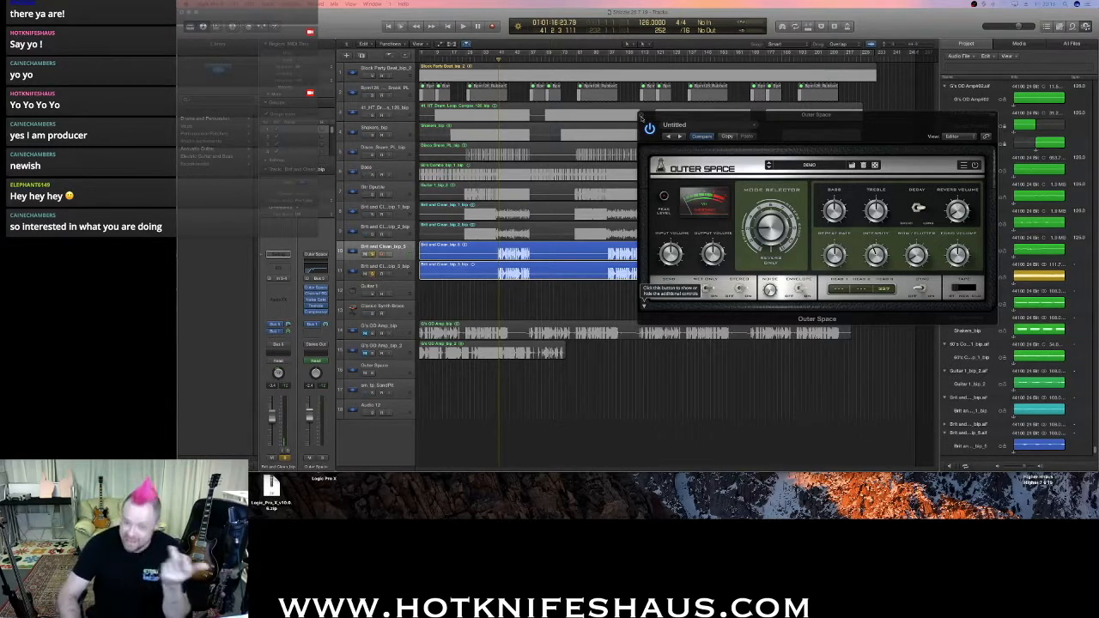
pyautogui.click(640, 117)
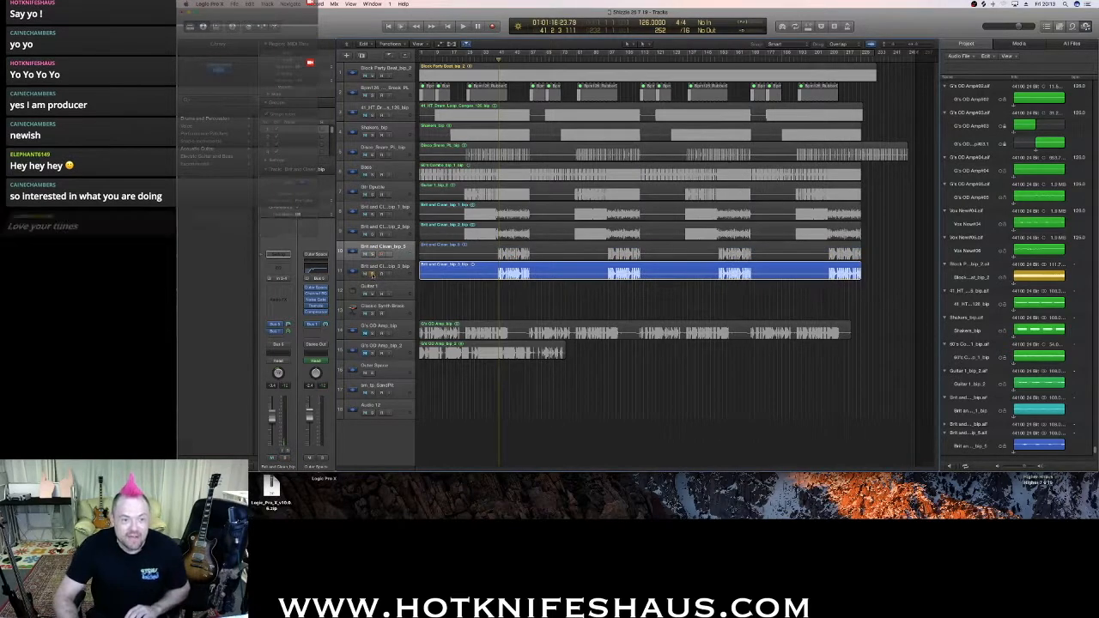
pyautogui.press('space')
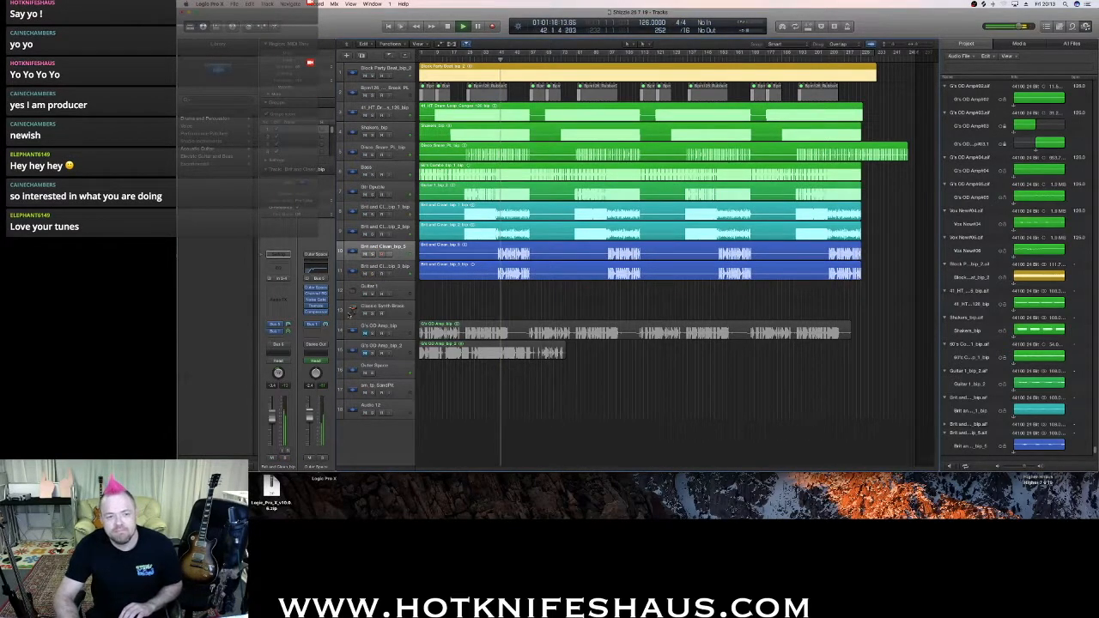
pyautogui.click(390, 266)
pyautogui.click(394, 254)
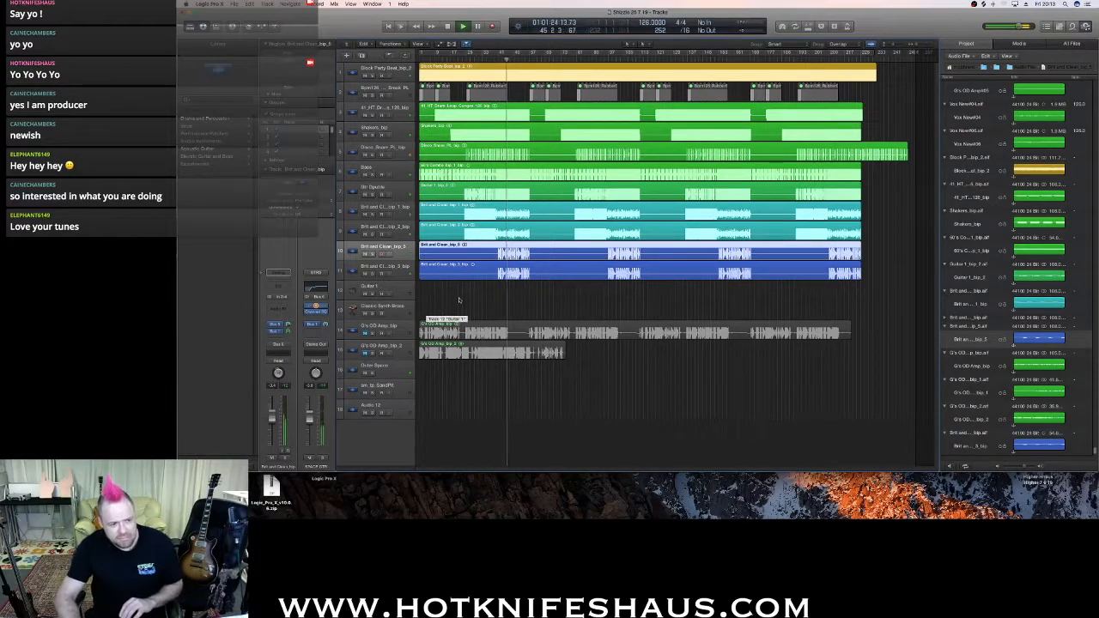
pyautogui.click(518, 299)
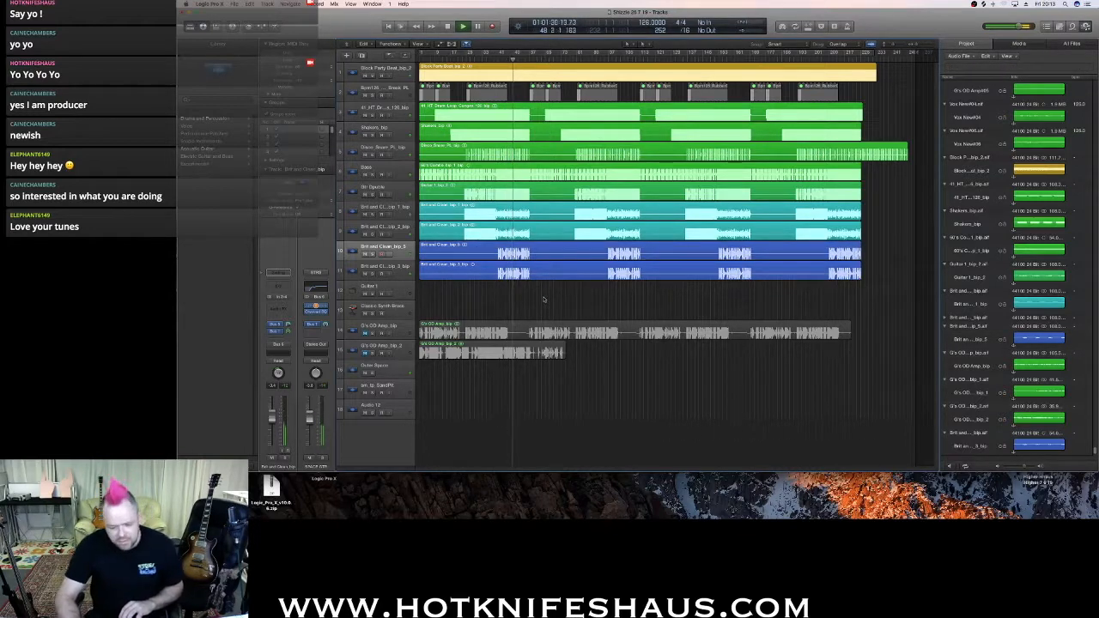
pyautogui.press('space')
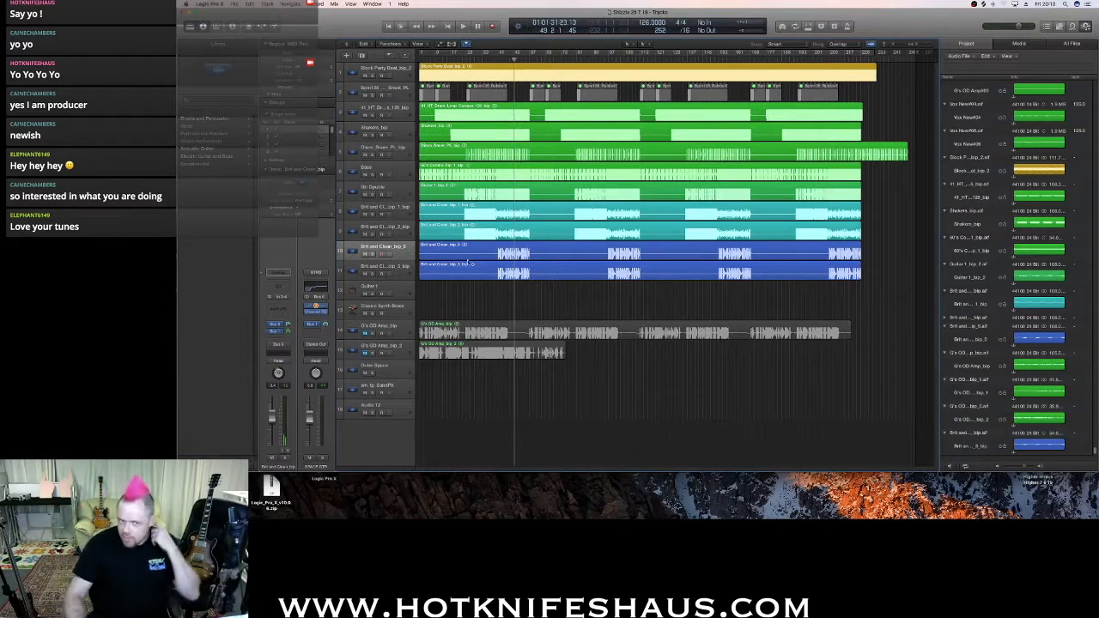
# Play the full mix from about bar 34 to bar 46, and stop playback.
pyautogui.click(483, 61)
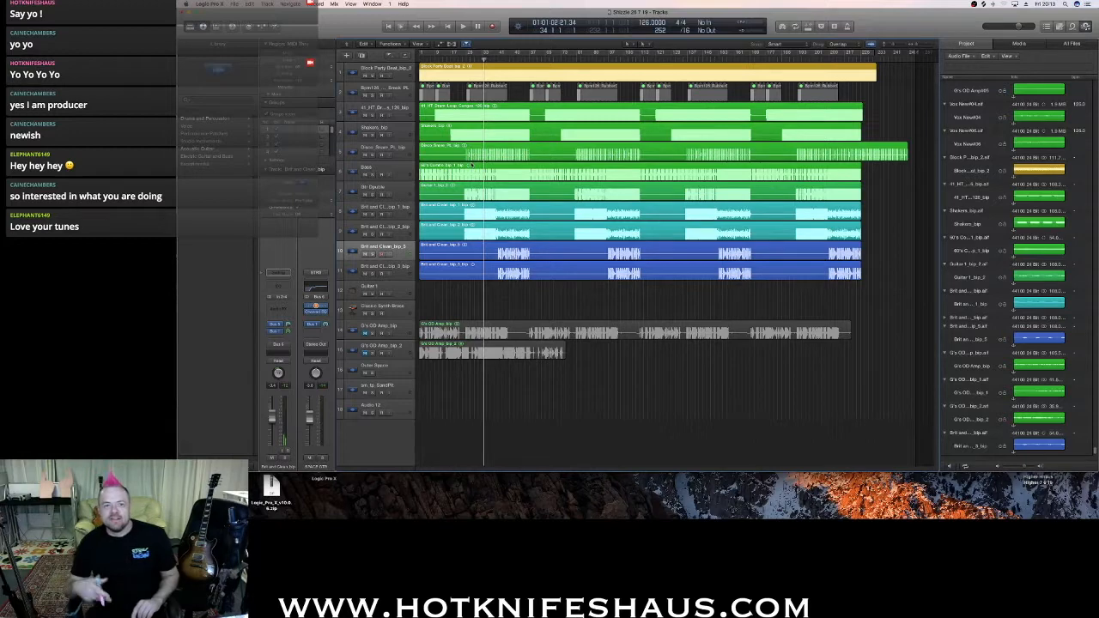
pyautogui.press('space')
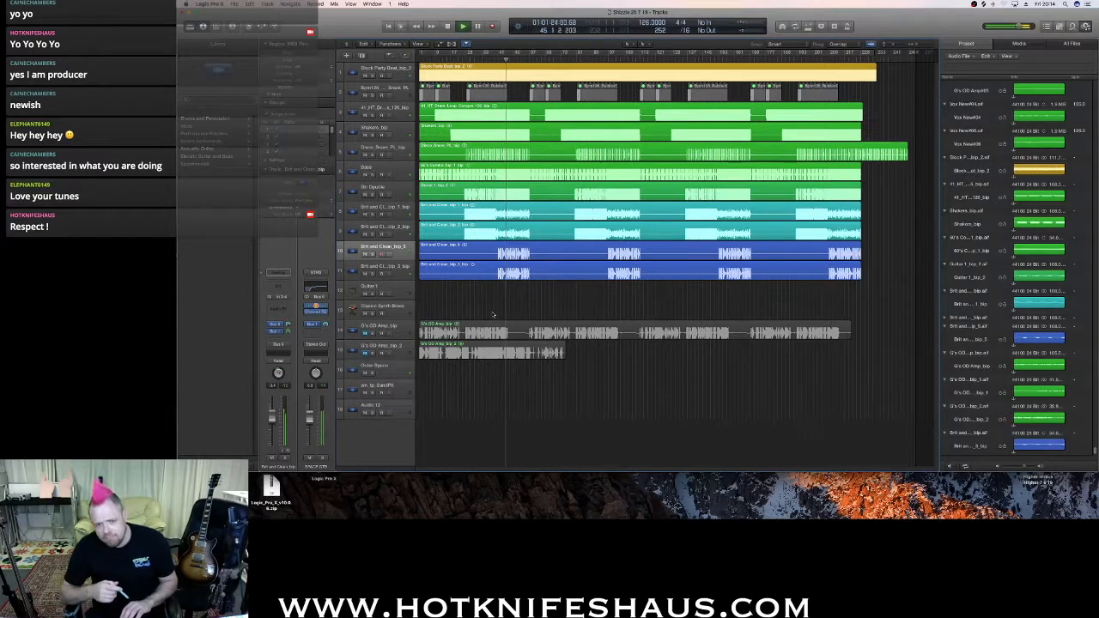
pyautogui.press('space')
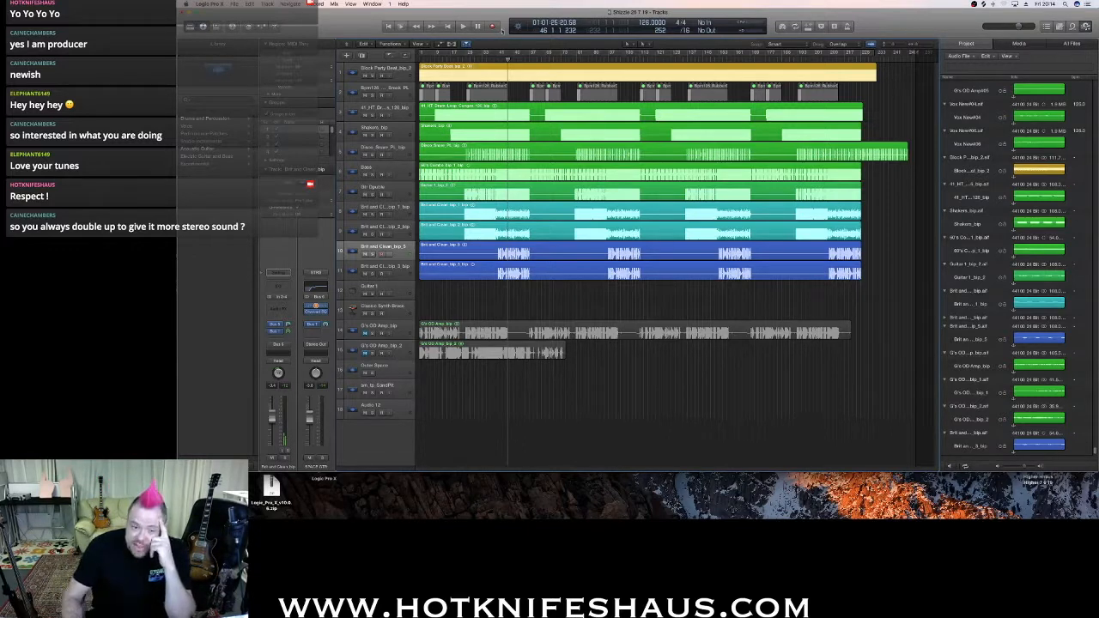
# Play the full mix briefly from about bar 24, examining the guitar regions up close where they come in.
pyautogui.click(447, 58)
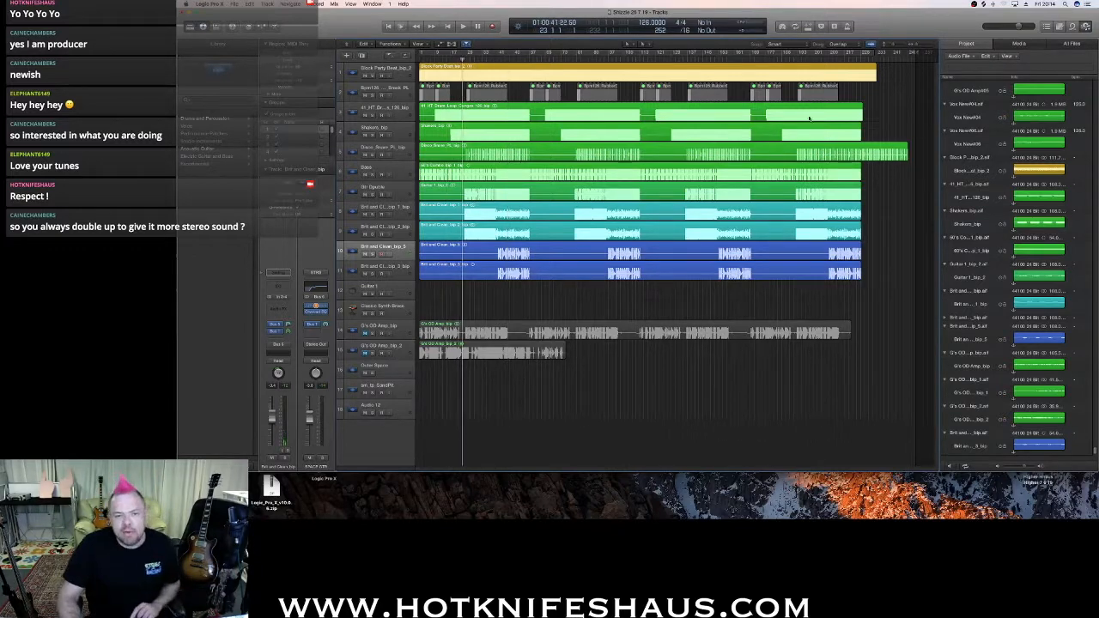
pyautogui.moveTo(895, 44); pyautogui.dragTo(924, 46)
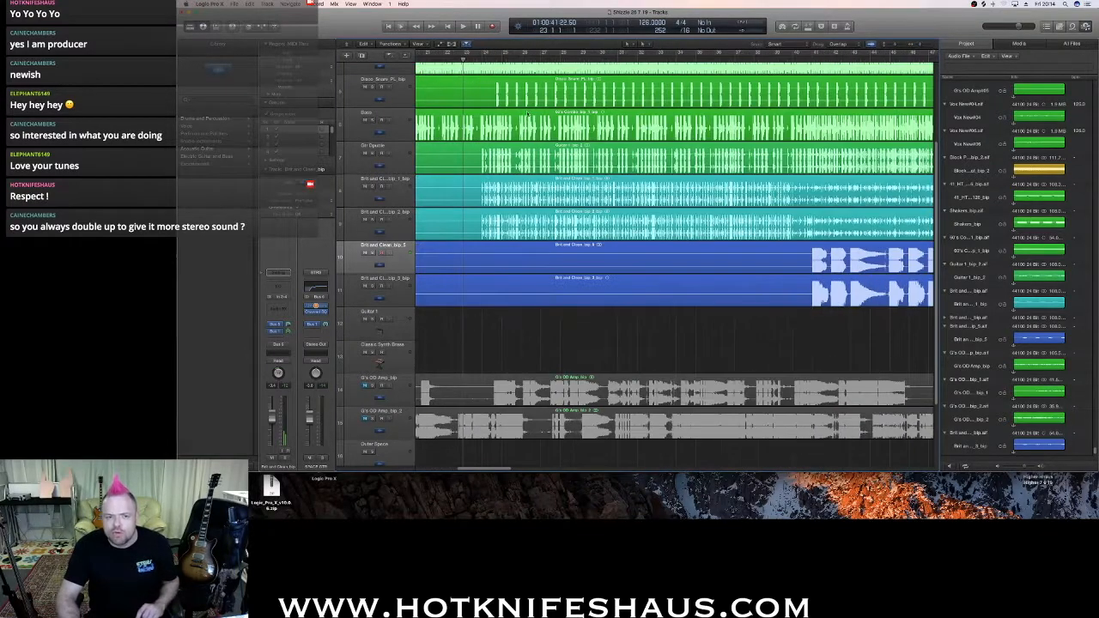
pyautogui.click(482, 60)
pyautogui.press('space')
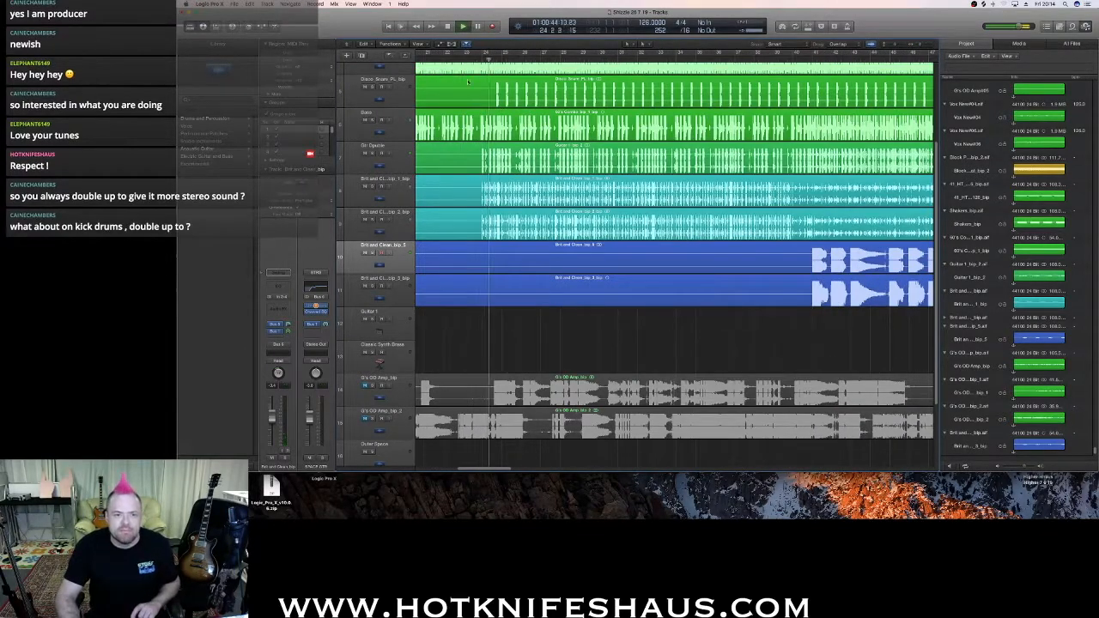
pyautogui.press('space')
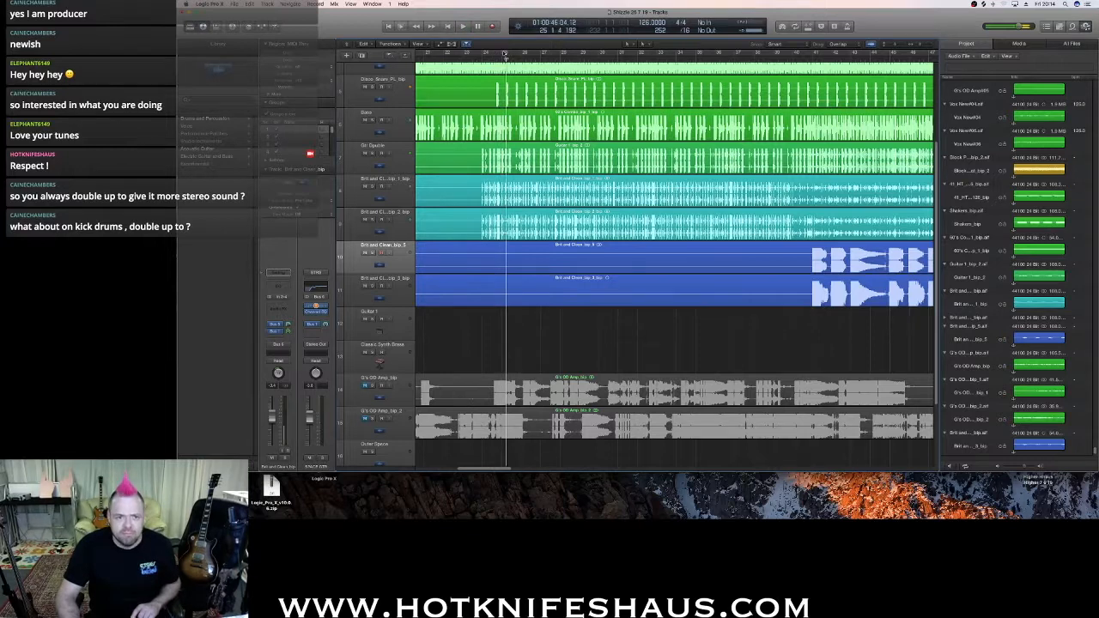
# Solo the two teal Brit and Clean tracks and play them from about bar 25 with cycle mode off.
pyautogui.press('c')
pyautogui.moveTo(488, 471); pyautogui.dragTo(476, 472)
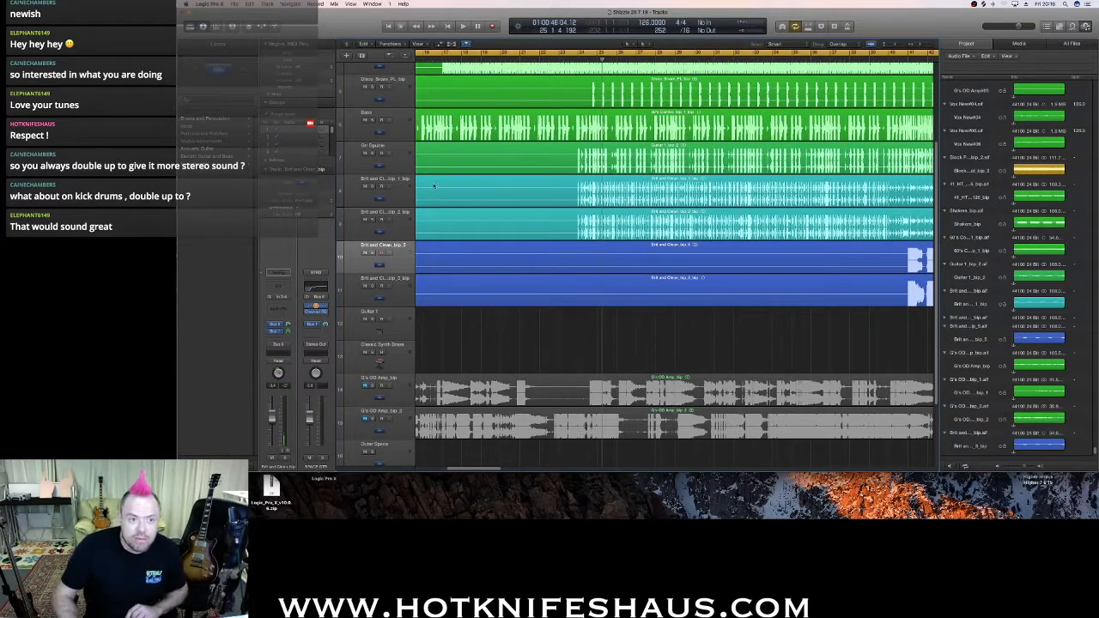
pyautogui.click(372, 187)
pyautogui.click(373, 220)
pyautogui.press('space')
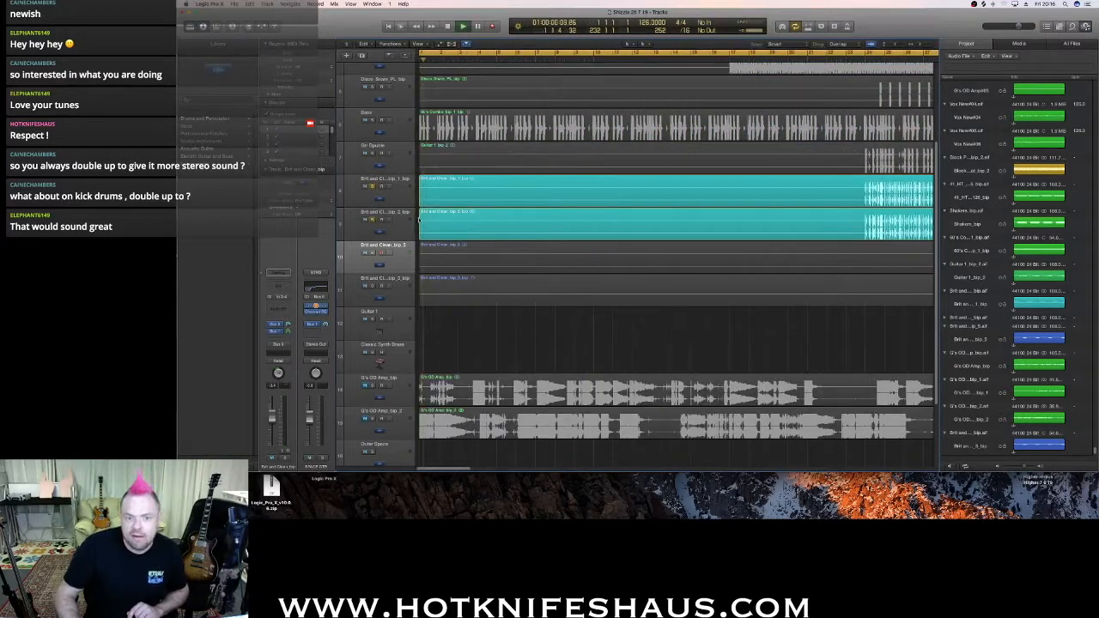
pyautogui.click(883, 53)
pyautogui.click(883, 59)
pyautogui.press('space')
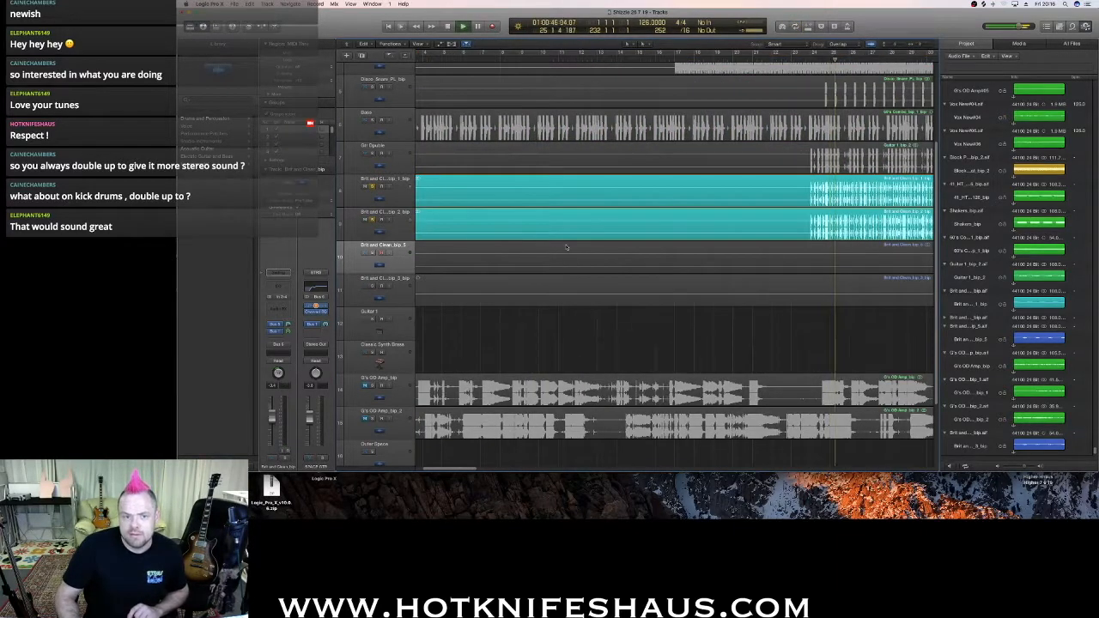
# Switch the second teal guitar's solo off and on to compare single and doubled parts, and unsolo both teal tracks.
pyautogui.click(373, 220)
pyautogui.click(372, 220)
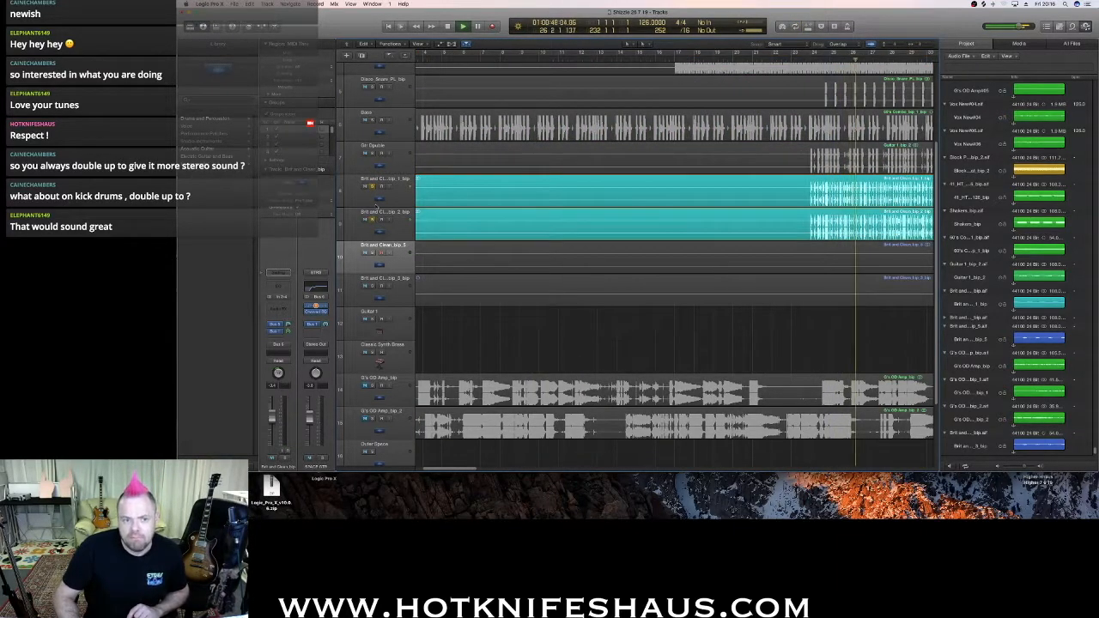
pyautogui.click(373, 187)
pyautogui.click(373, 219)
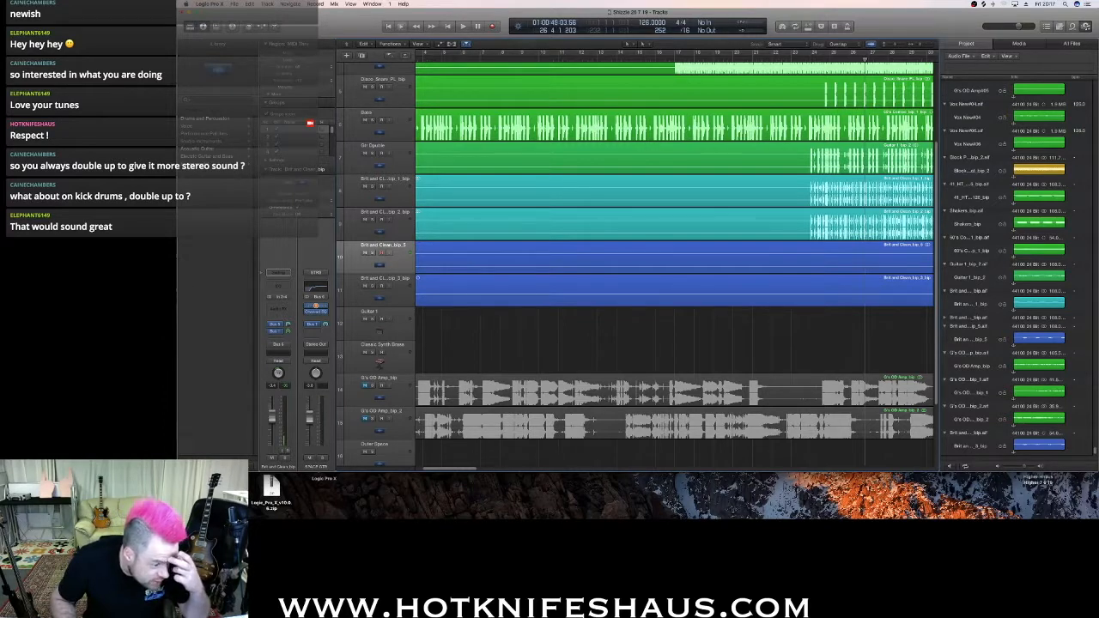
# Select the Block Party Beat track and play the full mix from about bar 26 to bar 29.
pyautogui.scroll(5, 582, 160)
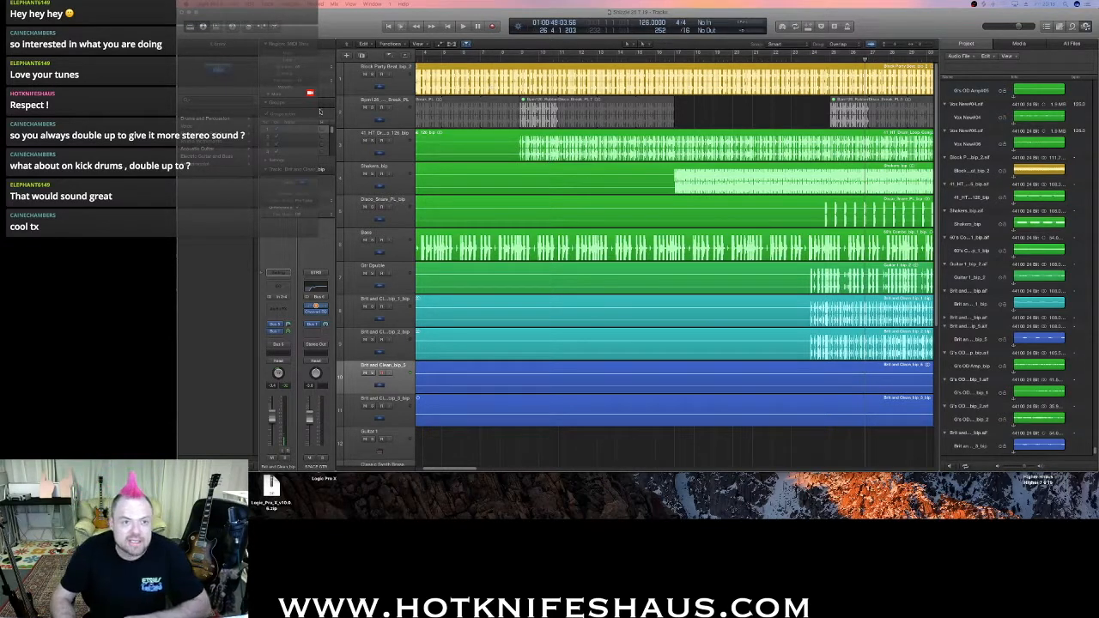
pyautogui.click(393, 90)
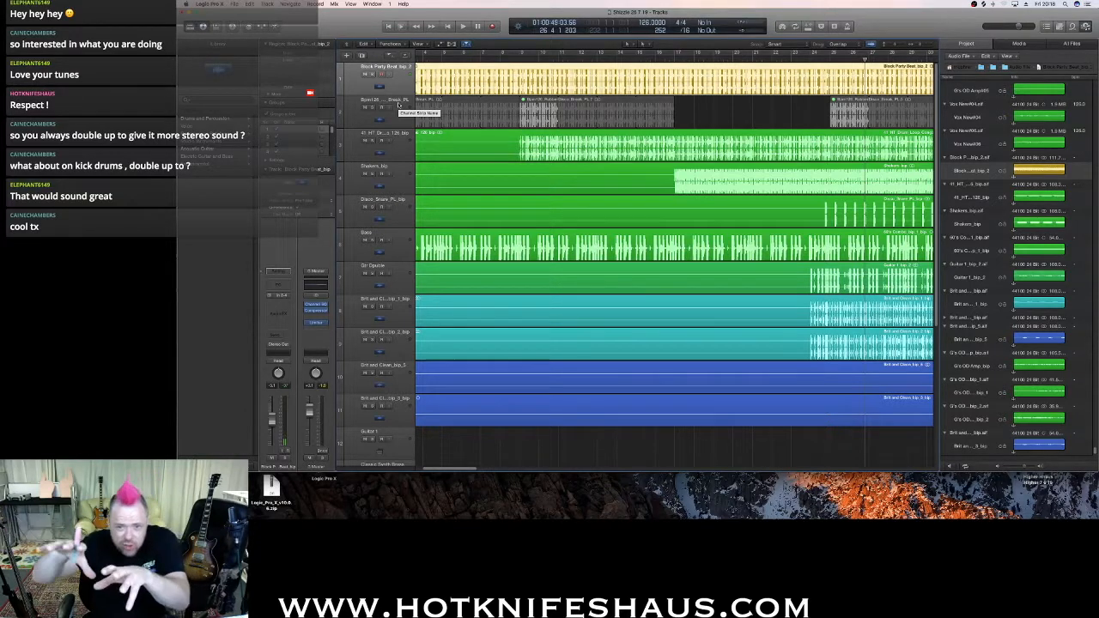
pyautogui.press('space')
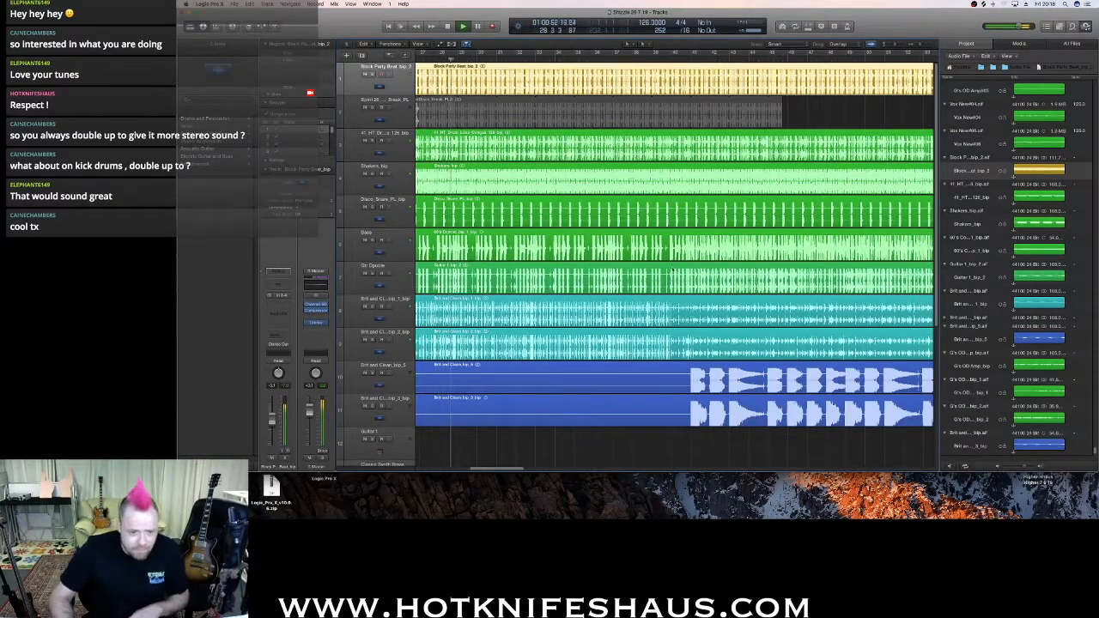
pyautogui.scroll(-4, 672, 269)
pyautogui.press('space')
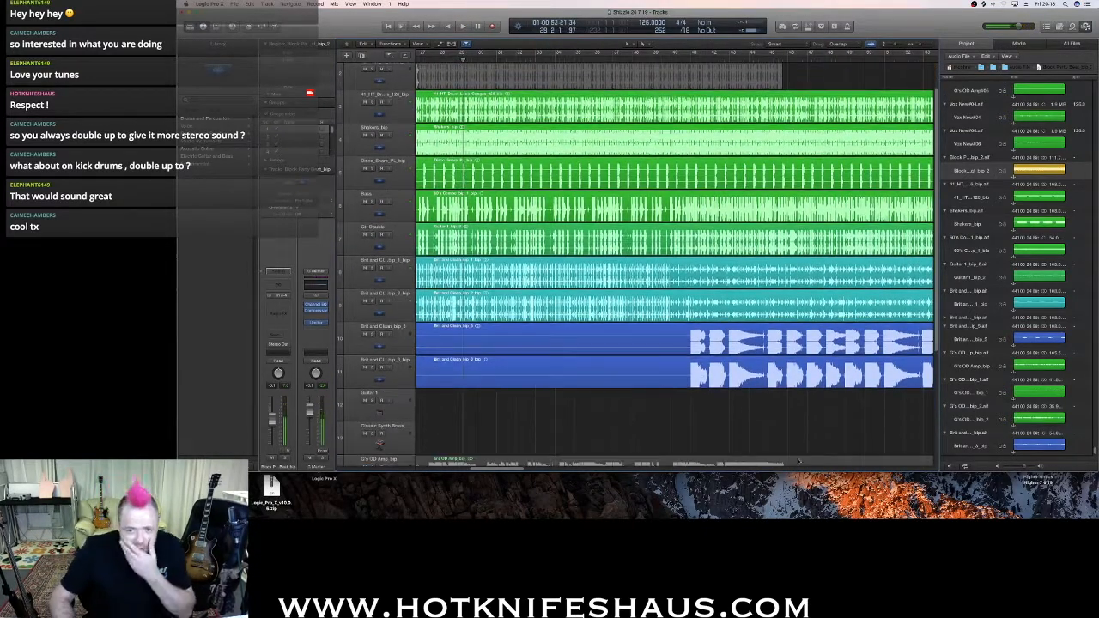
# Show more of the arrangement, select the first G's OD Amp region, and play the mix from about bar 24.
pyautogui.press('super+Left')
pyautogui.press('super+Left')
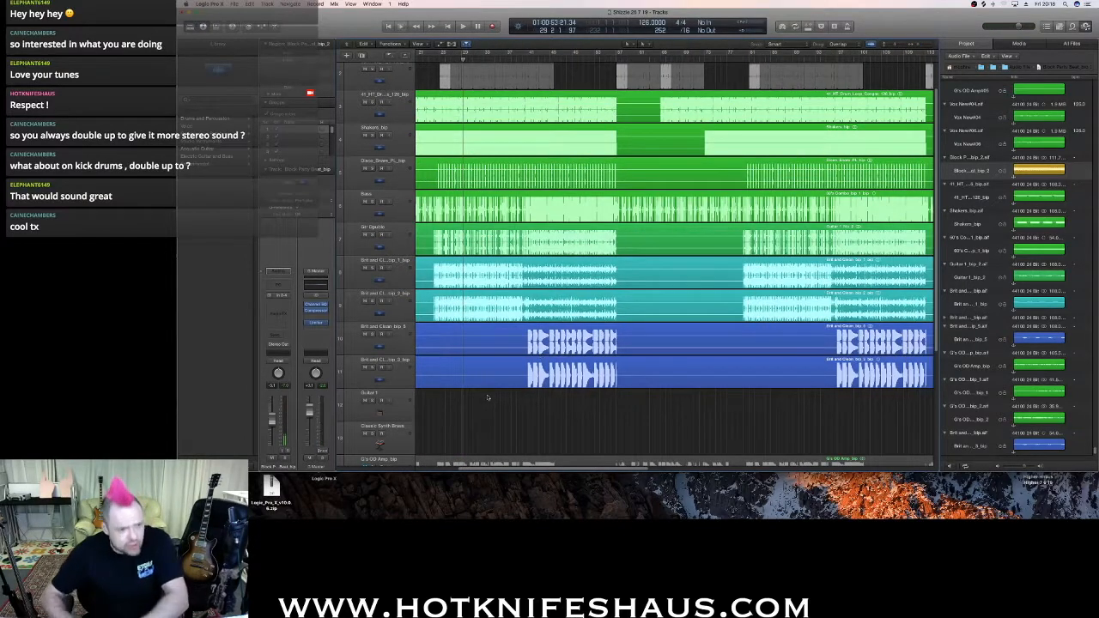
pyautogui.click(491, 460)
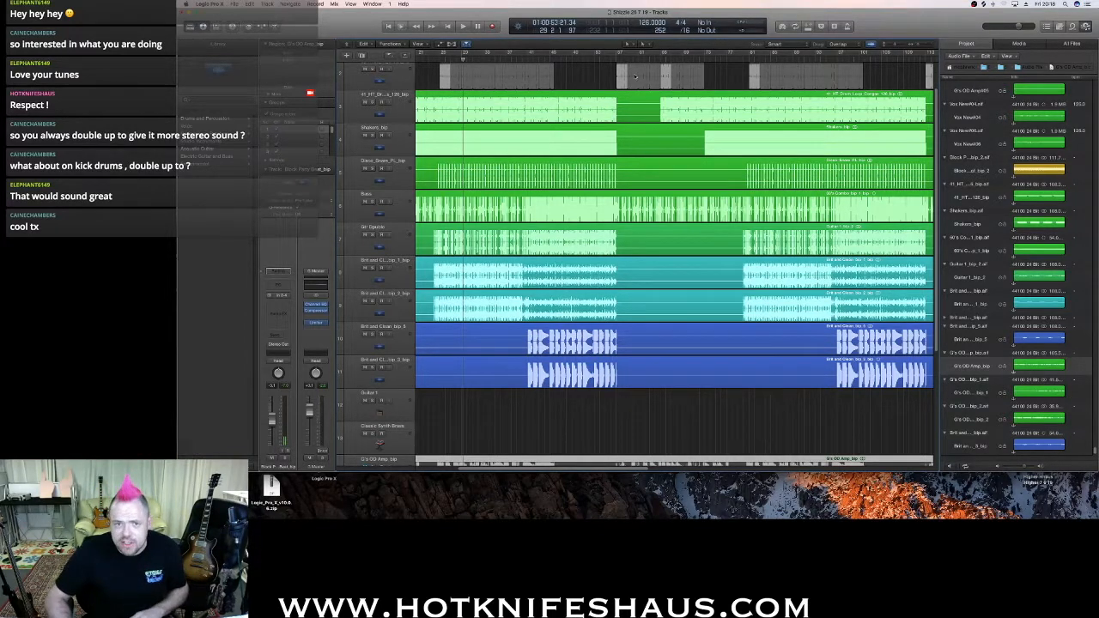
pyautogui.click(434, 61)
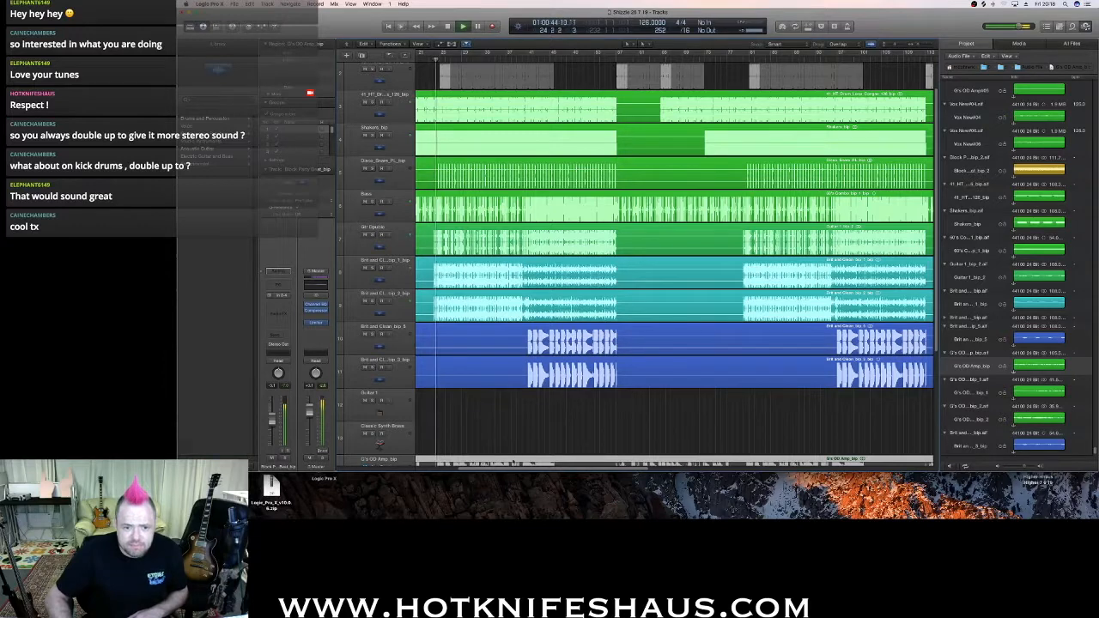
# Set a cycle range from bar 9 to bar 25, select the track 2 snare region at bar 25, and play the cycled section.
pyautogui.moveTo(501, 469); pyautogui.dragTo(455, 477)
pyautogui.moveTo(463, 54); pyautogui.dragTo(552, 81)
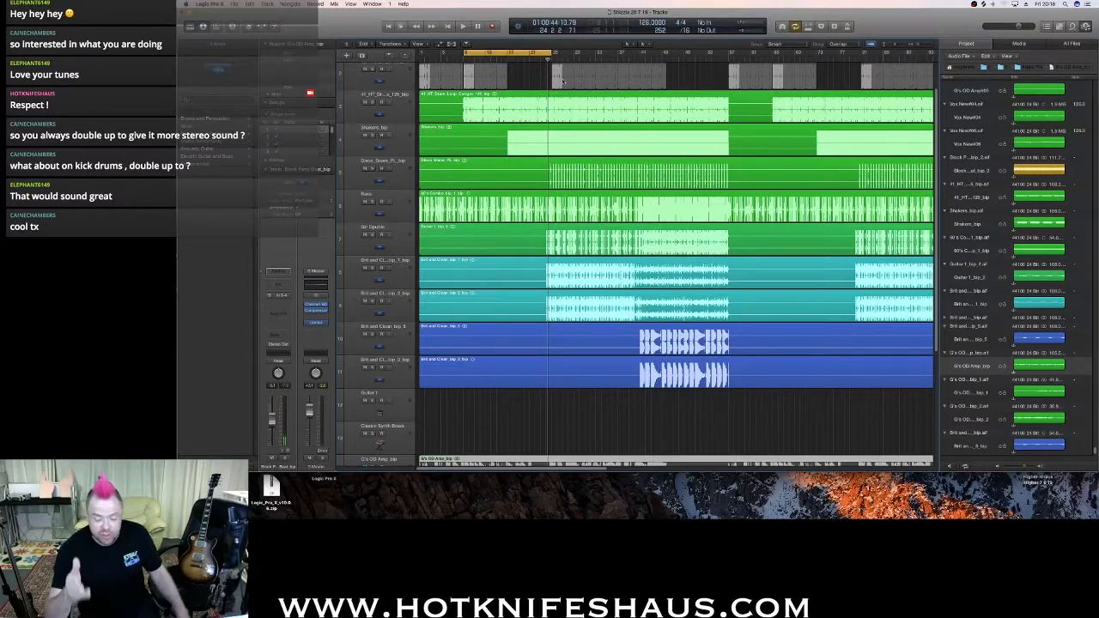
pyautogui.click(563, 82)
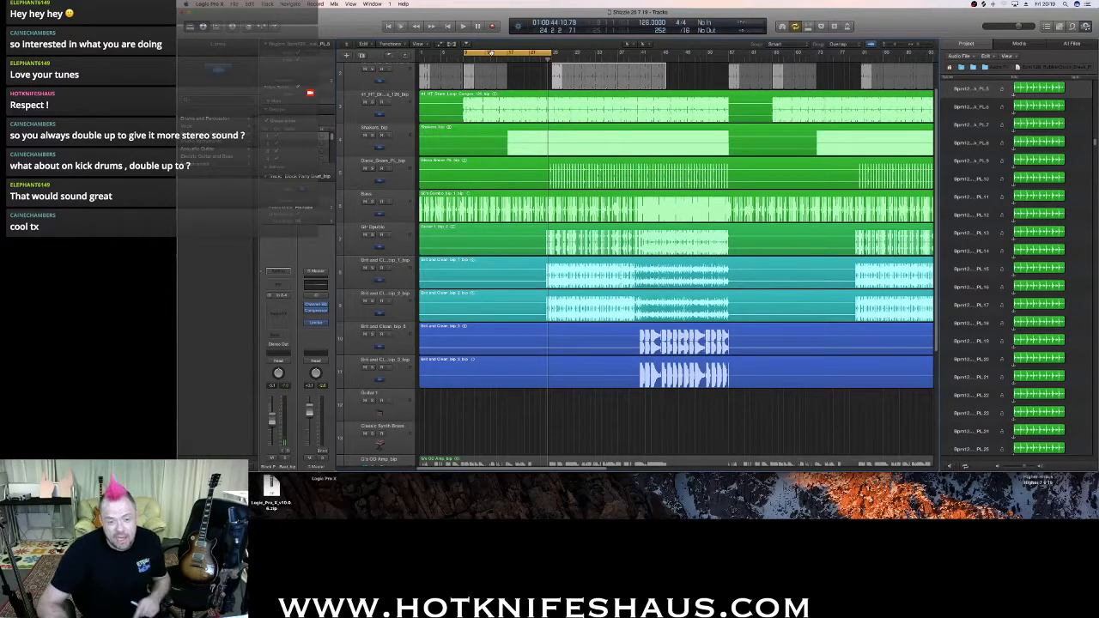
pyautogui.press('space')
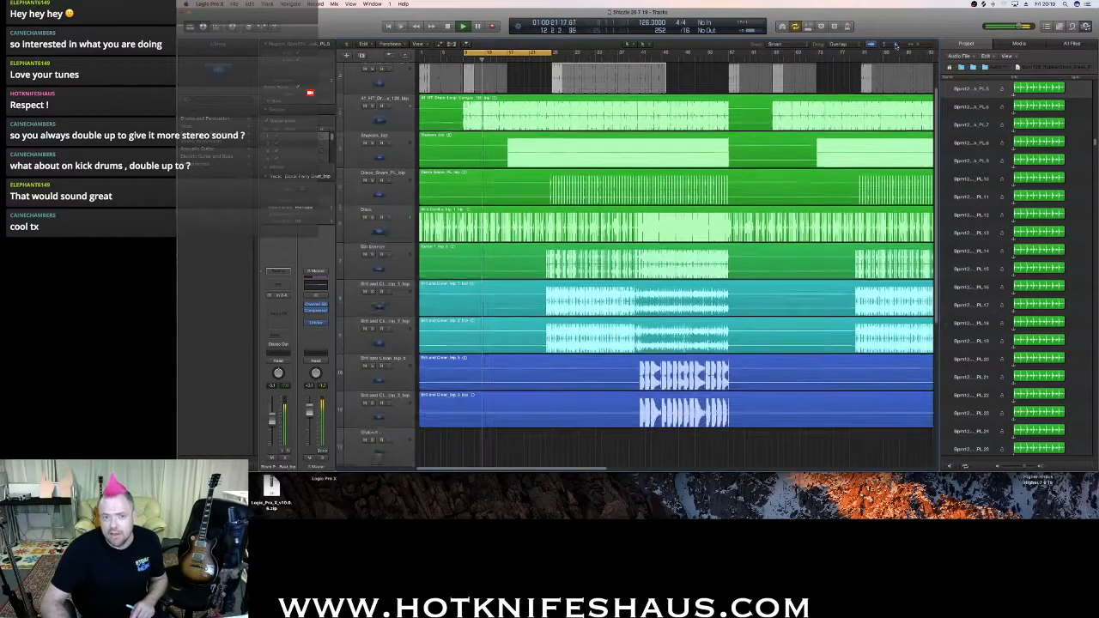
pyautogui.moveTo(914, 45); pyautogui.dragTo(921, 46)
pyautogui.press('space')
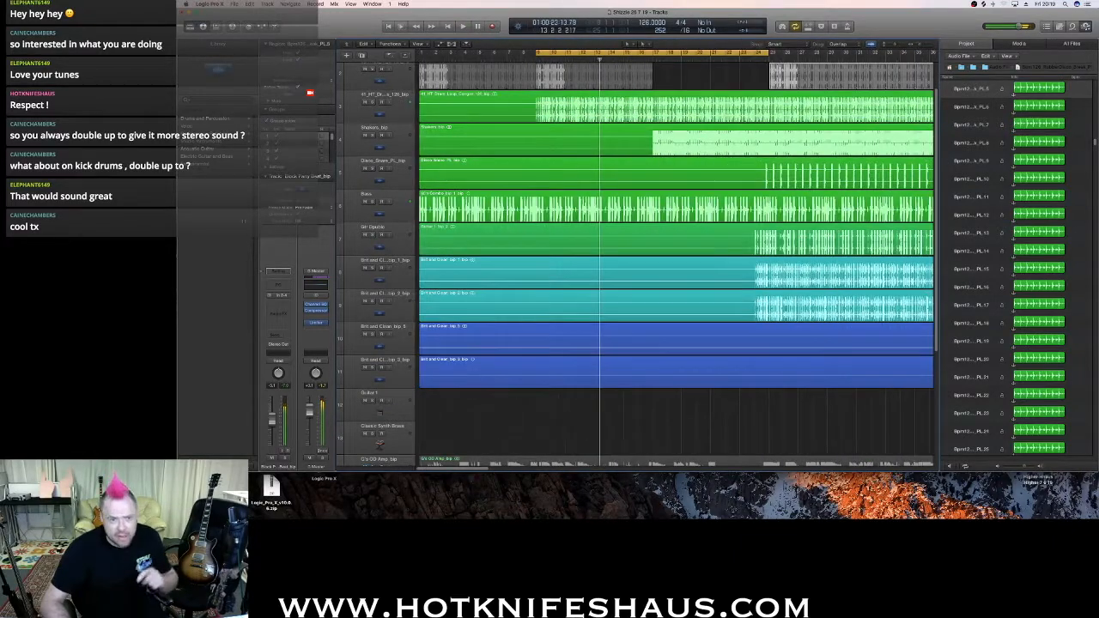
# Select the 41_HT Drum Loop Congas track and add one new software instrument track below it.
pyautogui.press('Down')
pyautogui.press('Down')
pyautogui.press('Up')
pyautogui.press('Down')
pyautogui.press('Up')
pyautogui.scroll(2, 516, 223)
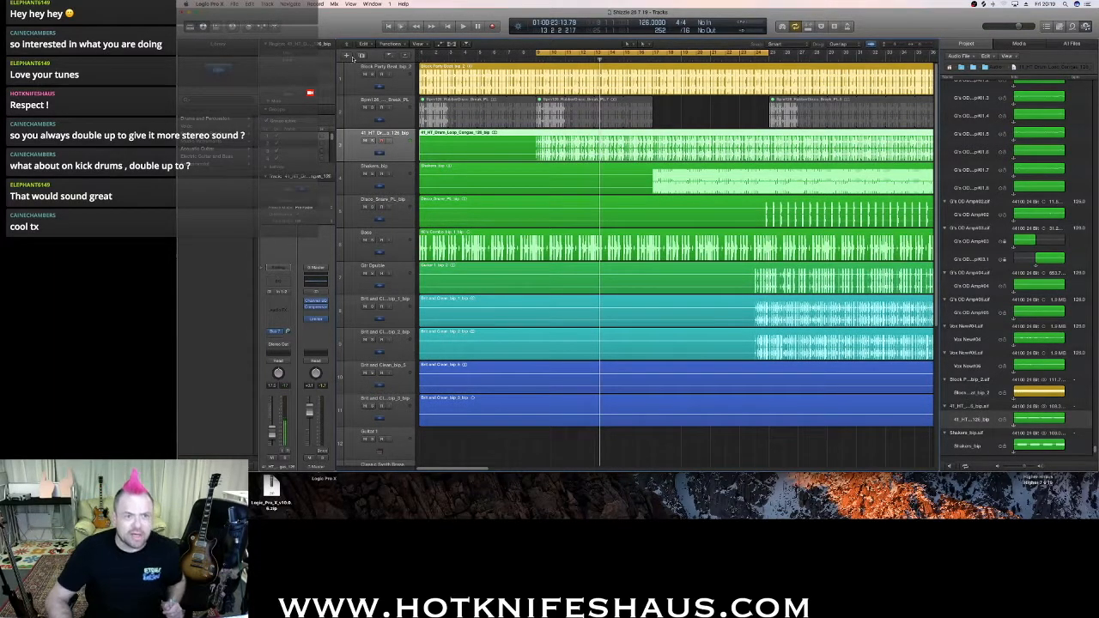
pyautogui.click(347, 58)
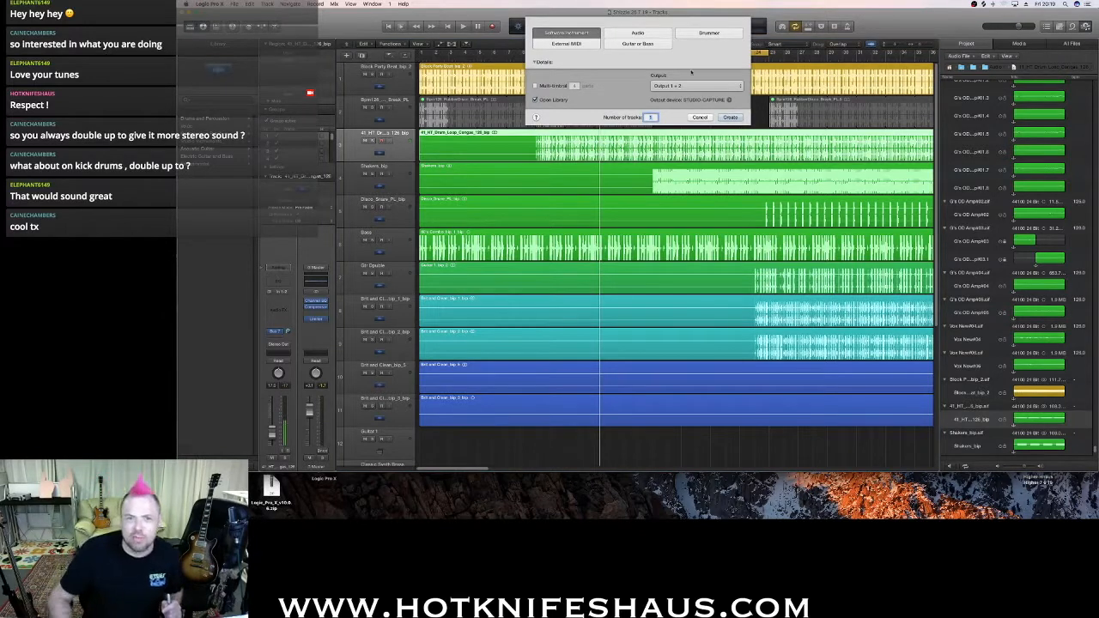
pyautogui.click(730, 117)
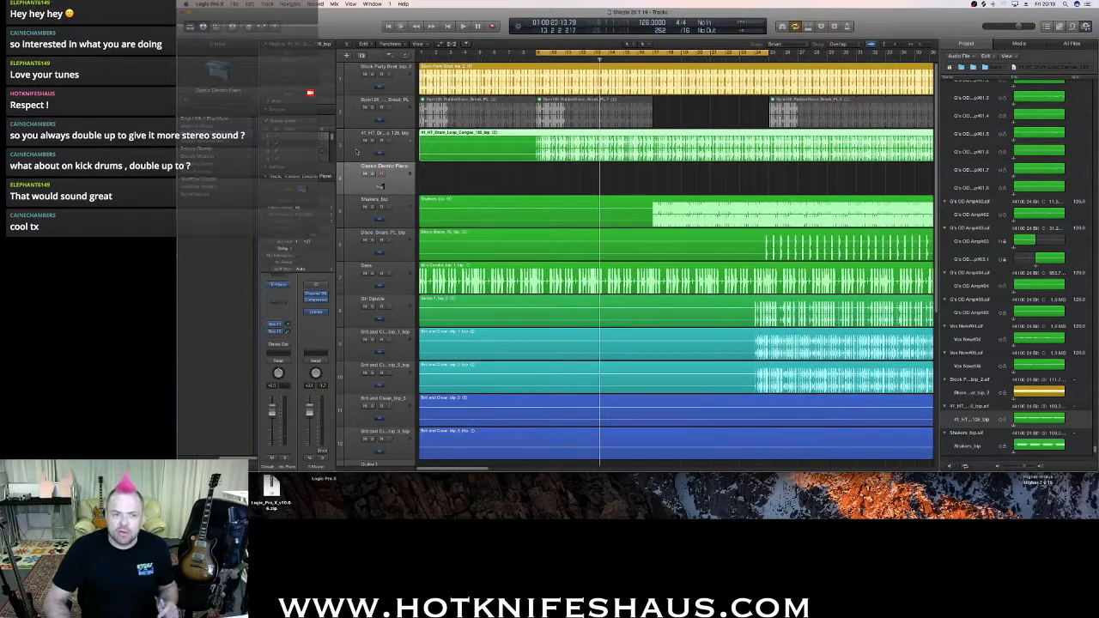
# Split the 41_HT Drum Loop Congas region with the Scissors tool at each bar from 9 to 13 and at bar 17.
pyautogui.click(398, 183)
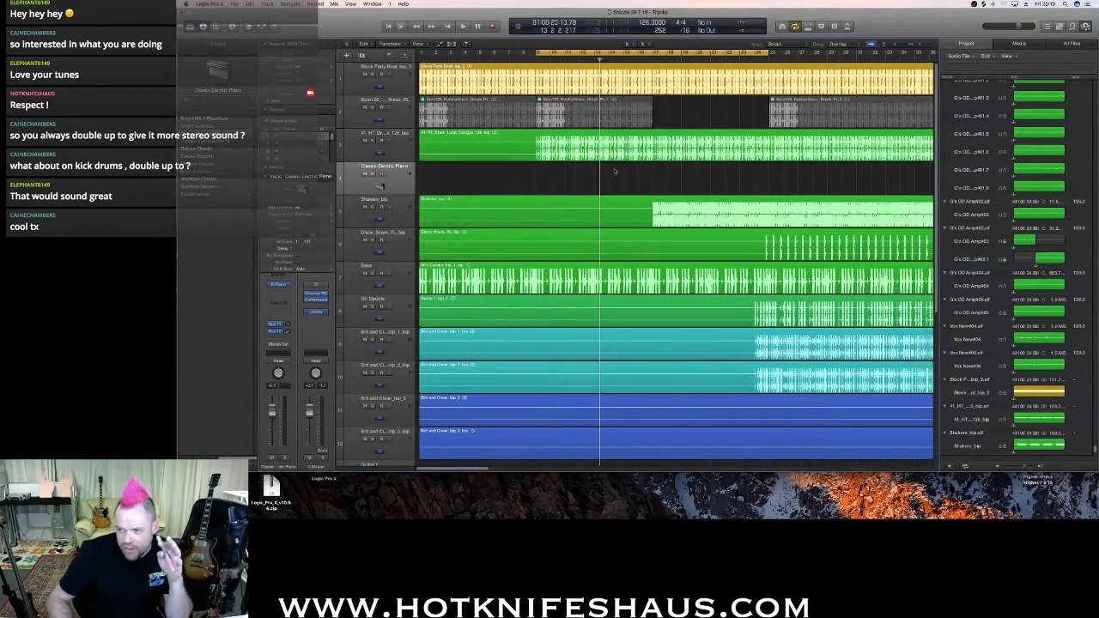
pyautogui.click(543, 157)
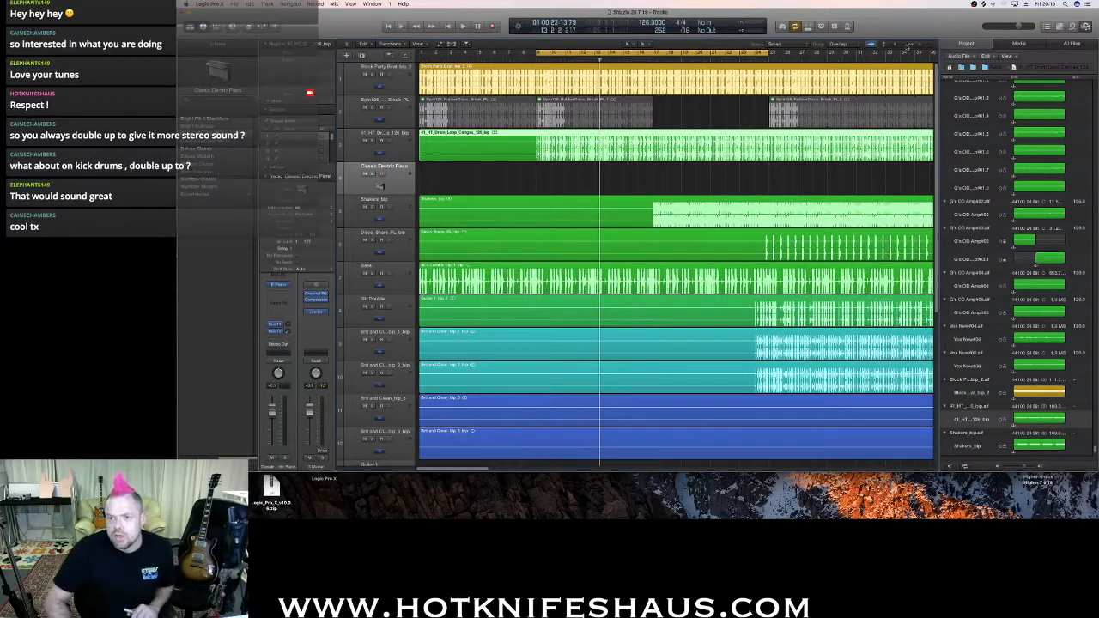
pyautogui.click(630, 44)
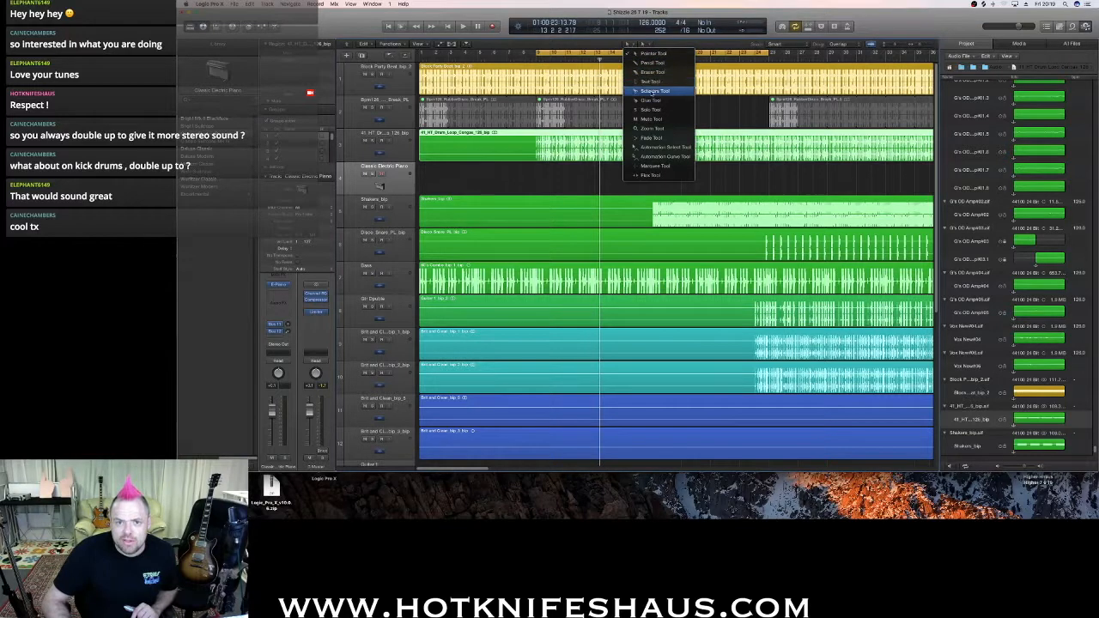
pyautogui.click(640, 91)
pyautogui.moveTo(923, 49); pyautogui.dragTo(897, 47)
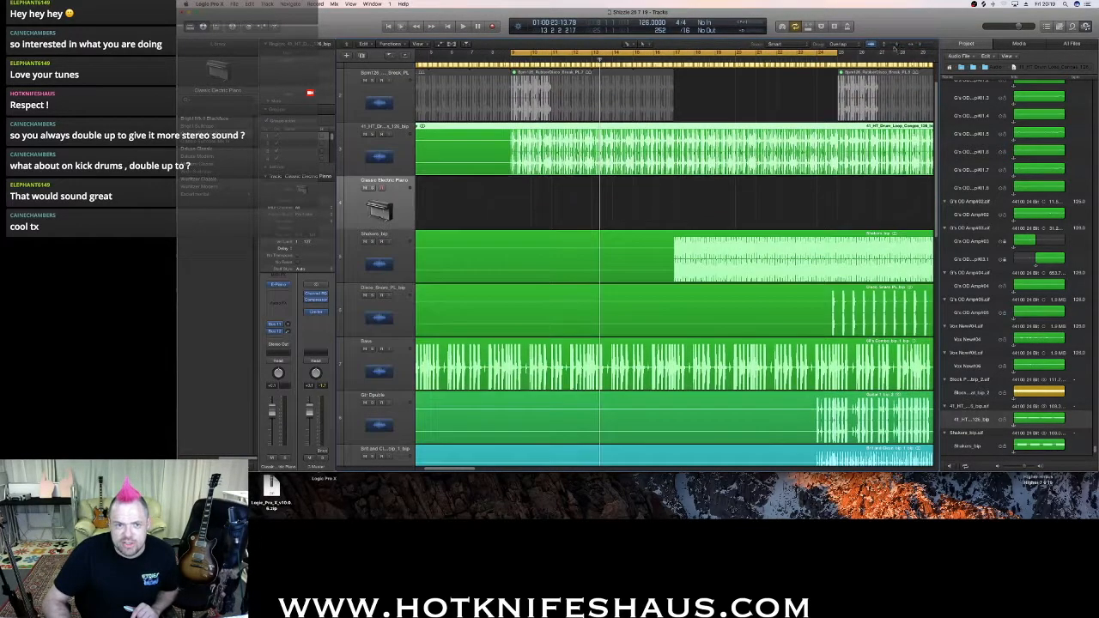
pyautogui.click(510, 163)
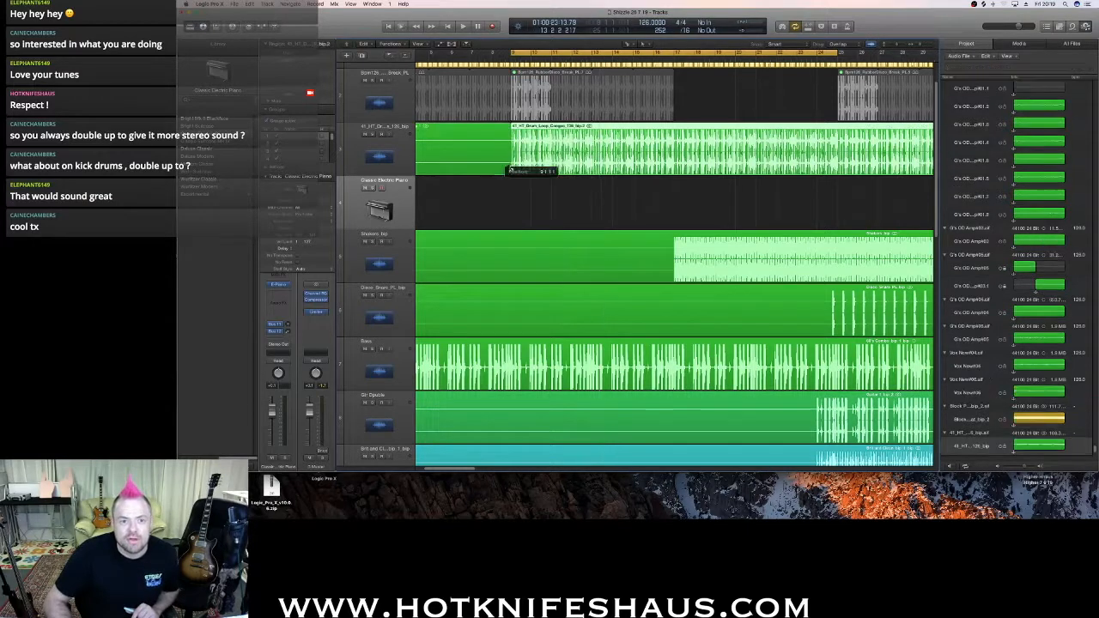
pyautogui.press('space')
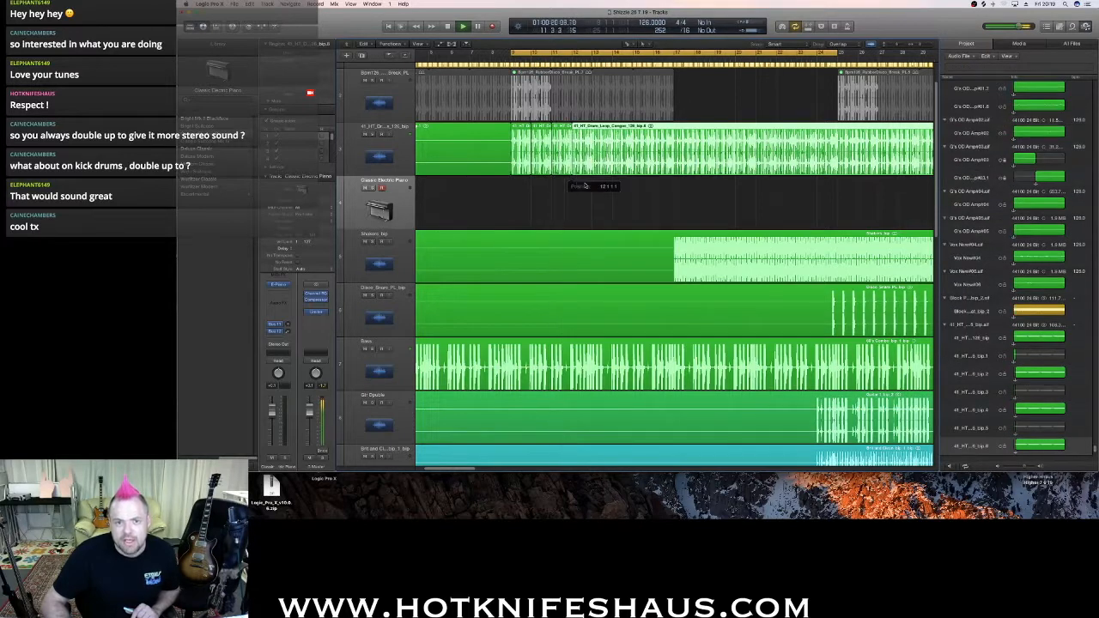
pyautogui.press('space')
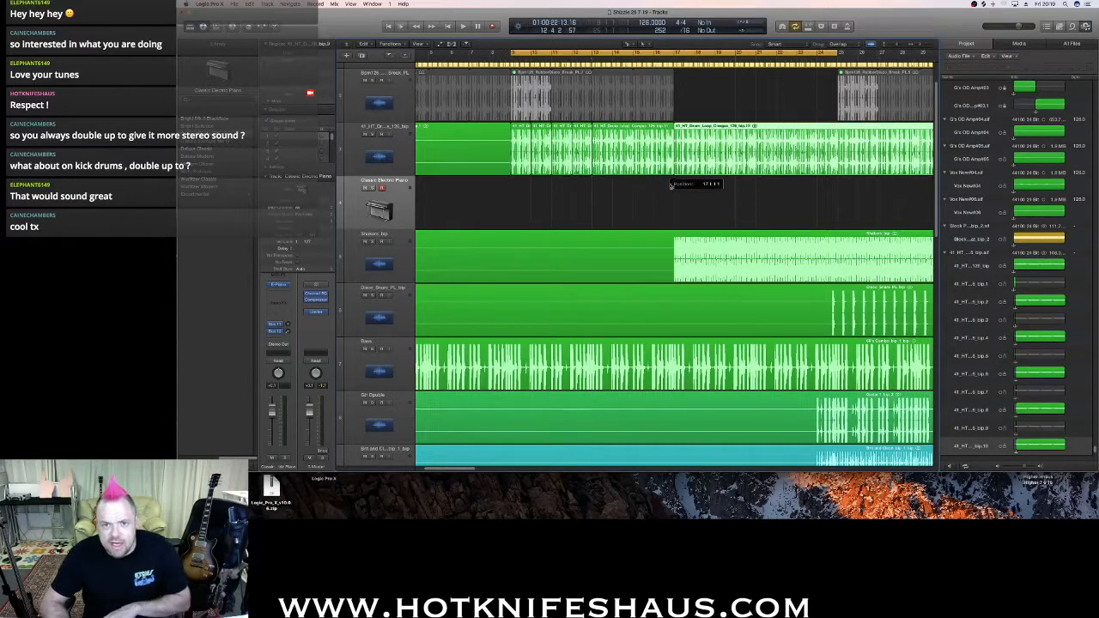
# Turn off the cycle range, play from about bar 15, and delete the Congas section between bars 13 and 17.
pyautogui.click(640, 53)
pyautogui.doubleClick(641, 60)
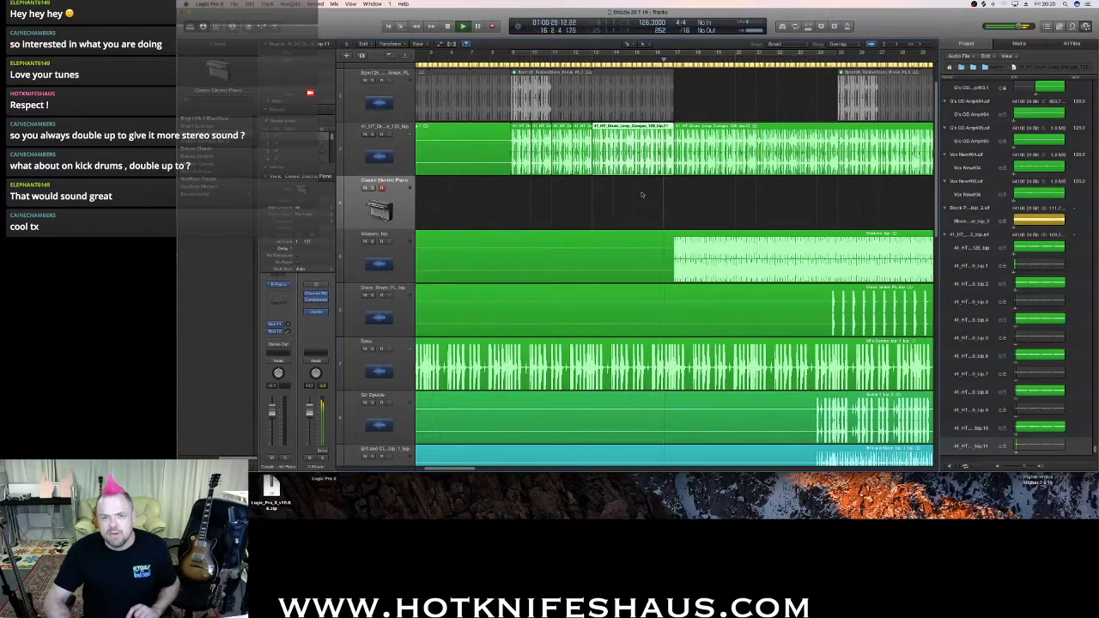
pyautogui.press('Delete')
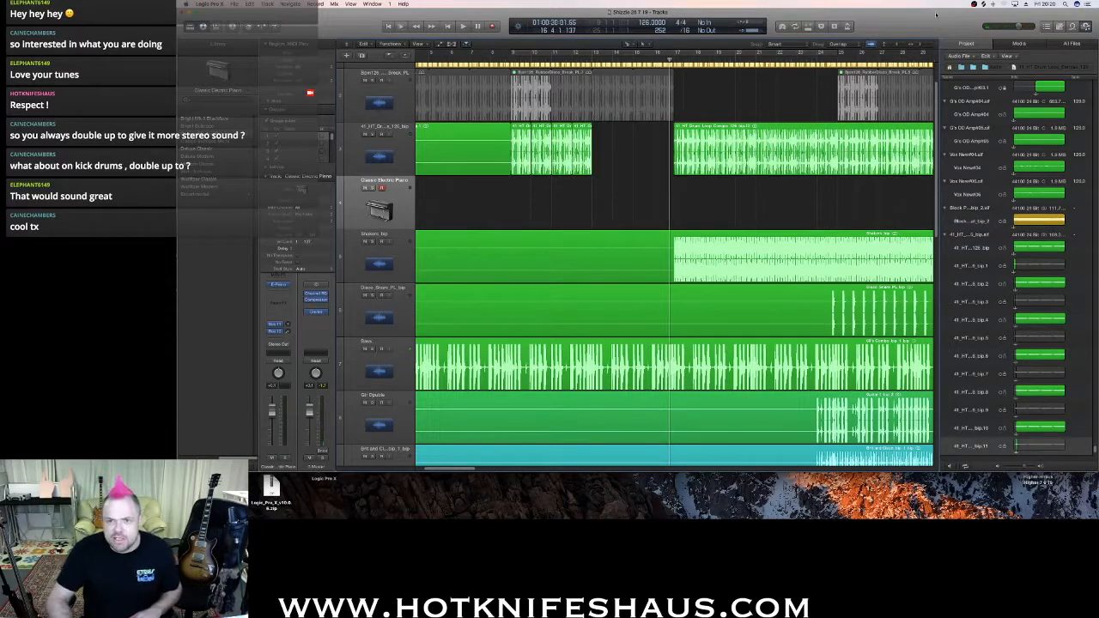
# Move the three Congas slices that start at bar 10 two bars later, to bar 12.
pyautogui.click(626, 45)
pyautogui.click(637, 54)
pyautogui.moveTo(540, 195); pyautogui.dragTo(600, 157)
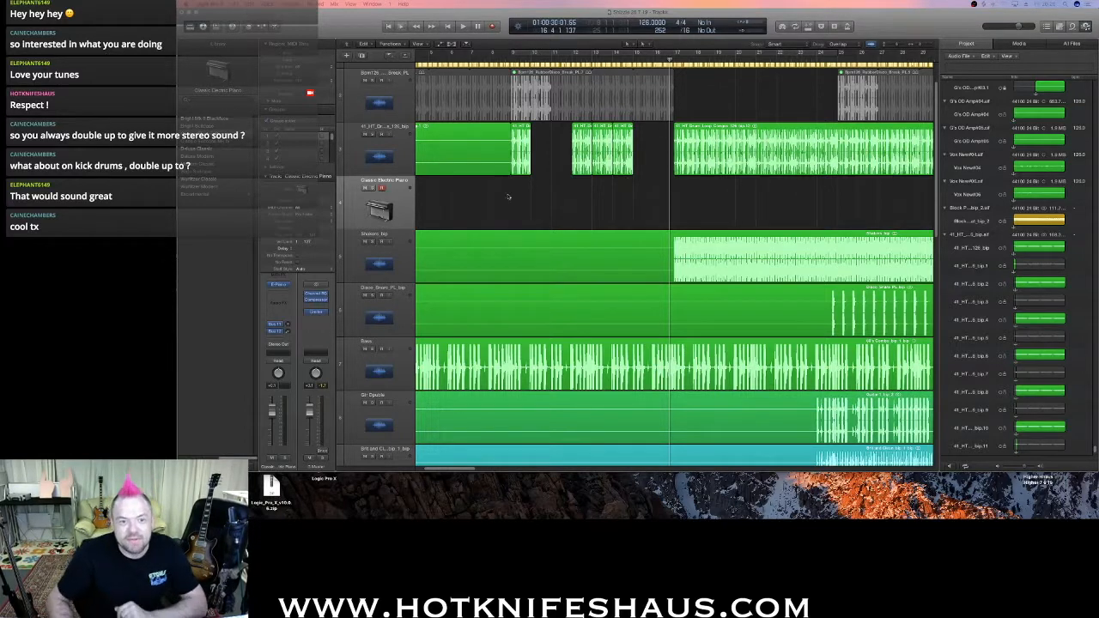
pyautogui.click(483, 225)
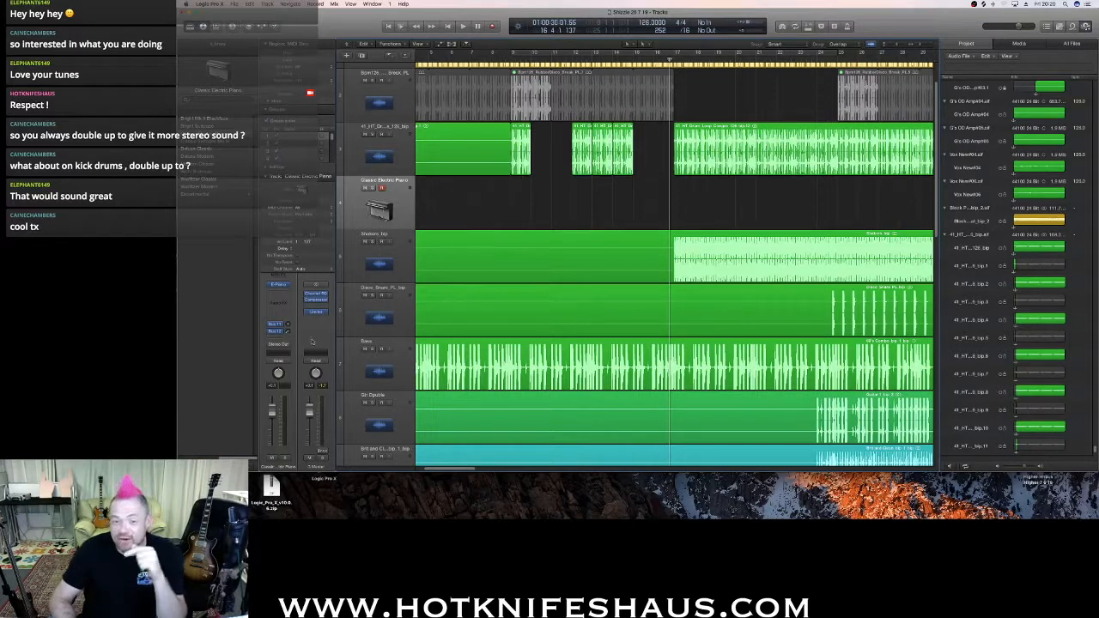
# Loop the one-bar Congas slice at bar 9 up to bar 12 and play the result from bar 9.
pyautogui.moveTo(532, 129); pyautogui.dragTo(573, 130)
pyautogui.click(510, 57)
pyautogui.press('space')
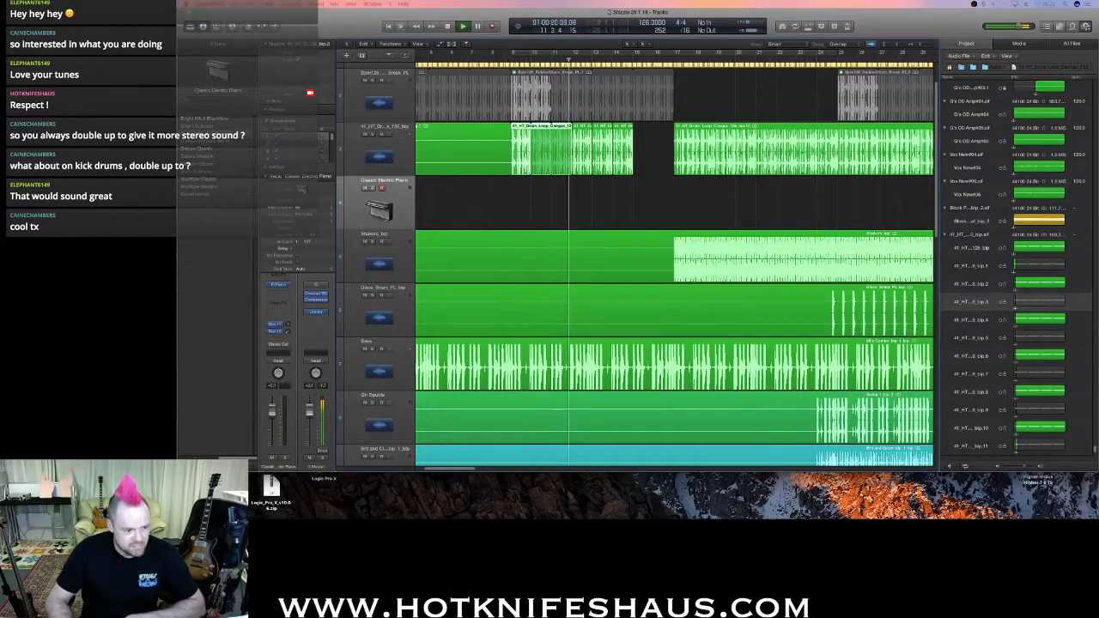
pyautogui.click(511, 53)
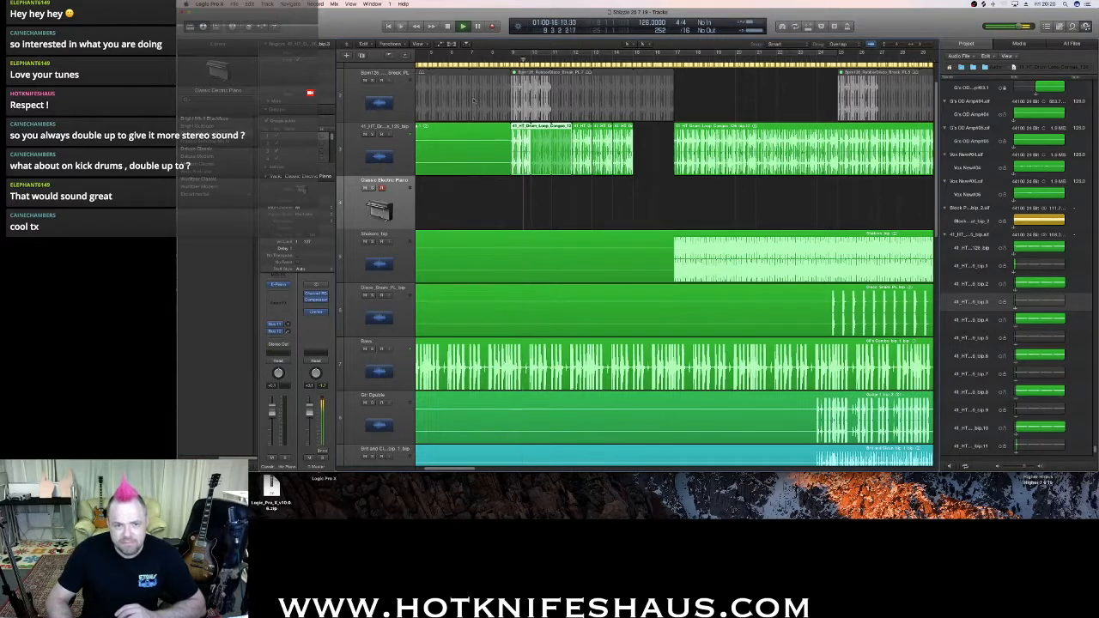
pyautogui.press('space')
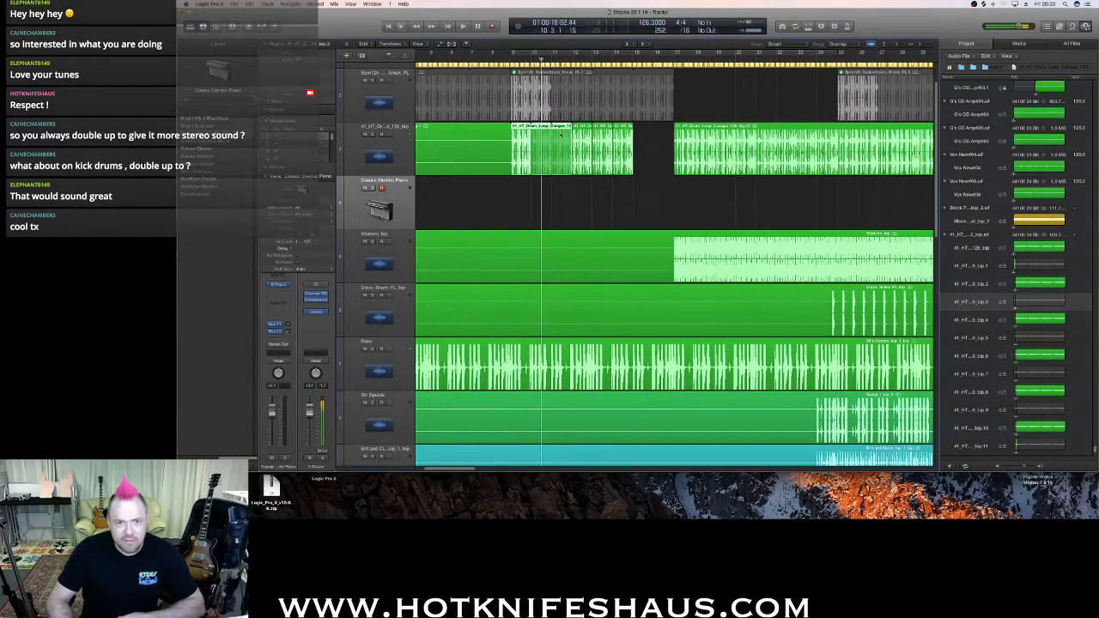
# Undo the Congas looping, slice move and deletion, together with the last splits on that track.
pyautogui.press('super+z')
pyautogui.press('super+z')
pyautogui.press('super+z')
pyautogui.press('super+z')
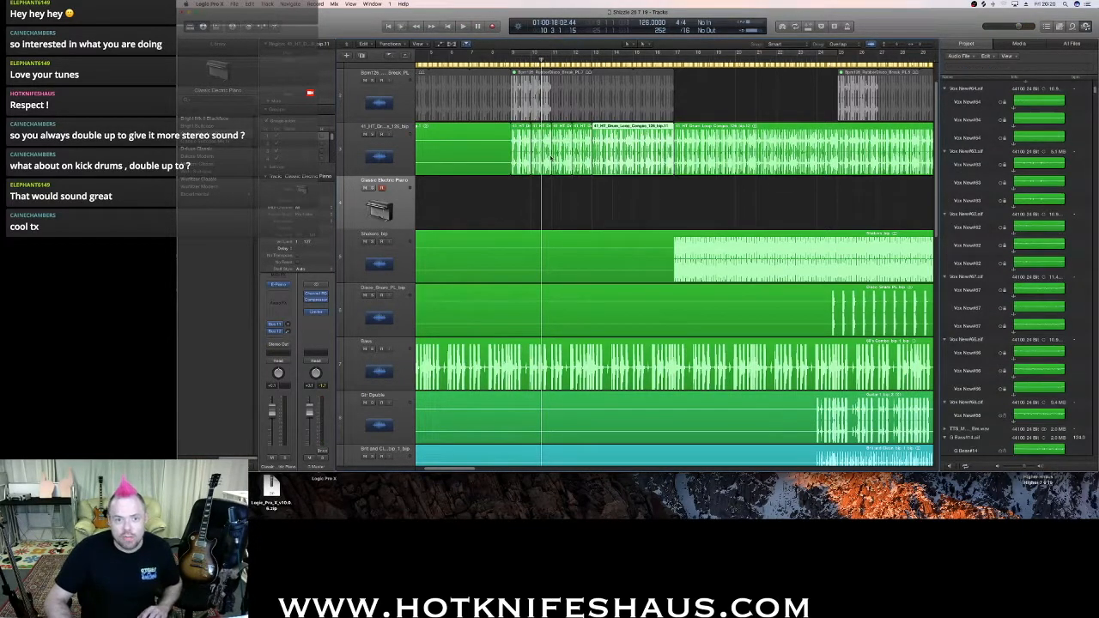
pyautogui.press('super+z')
pyautogui.press('super+z')
pyautogui.press('super+z')
# Move the Classic Electric Piano track so it sits between the Bass and Gtr Double tracks.
pyautogui.scroll(-5, 550, 157)
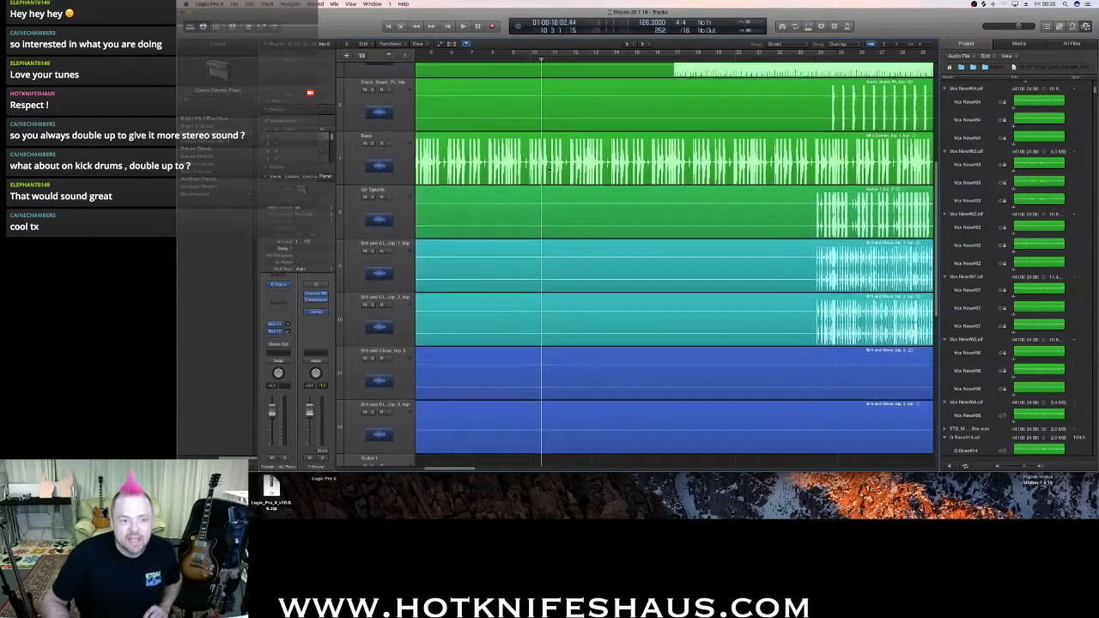
pyautogui.scroll(-4, 547, 170)
pyautogui.scroll(10, 547, 170)
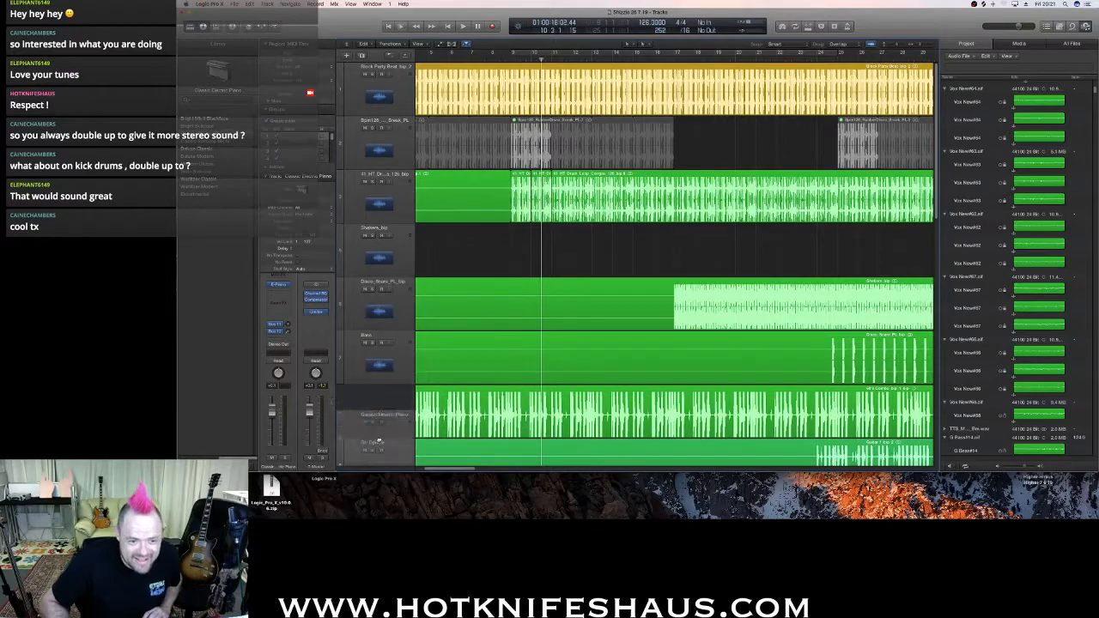
pyautogui.scroll(-8, 378, 258)
pyautogui.scroll(-5, 635, 258)
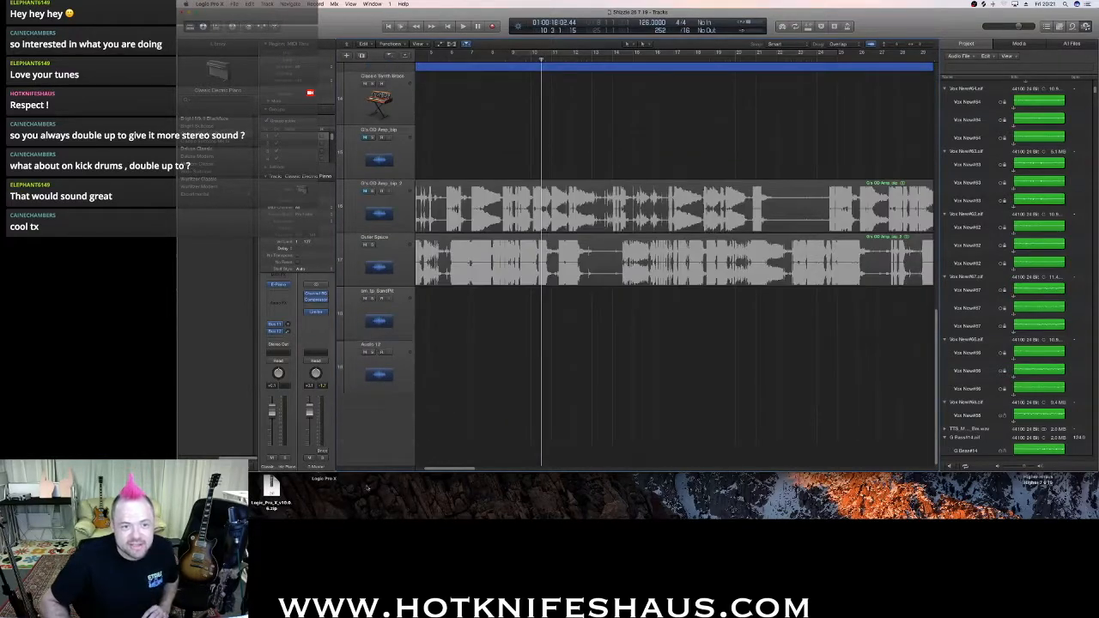
pyautogui.scroll(10, 367, 249)
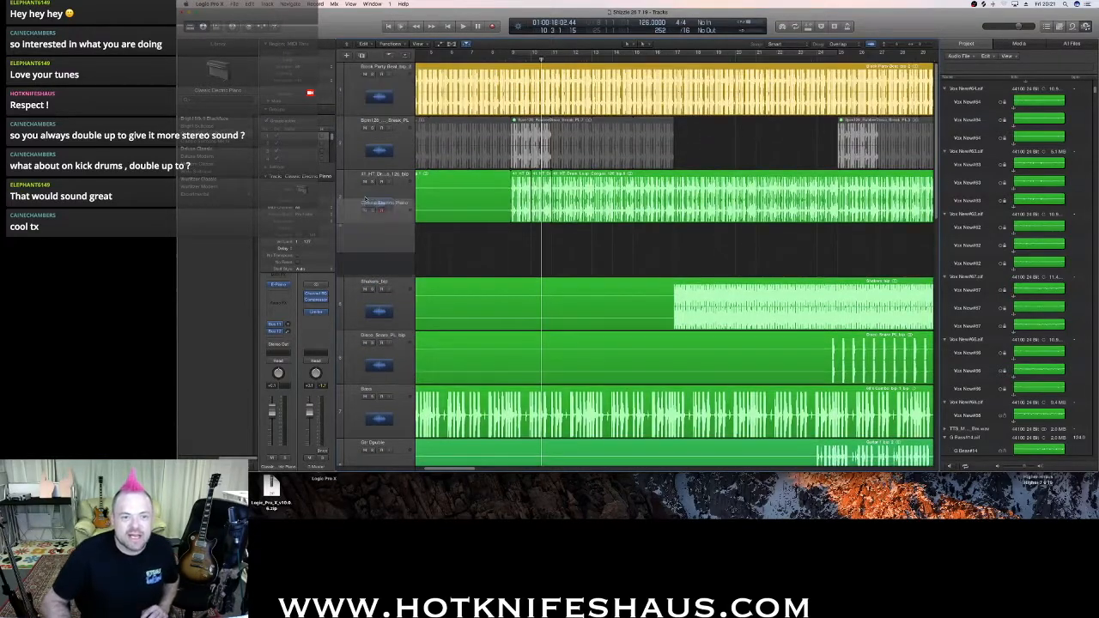
pyautogui.scroll(-10, 367, 249)
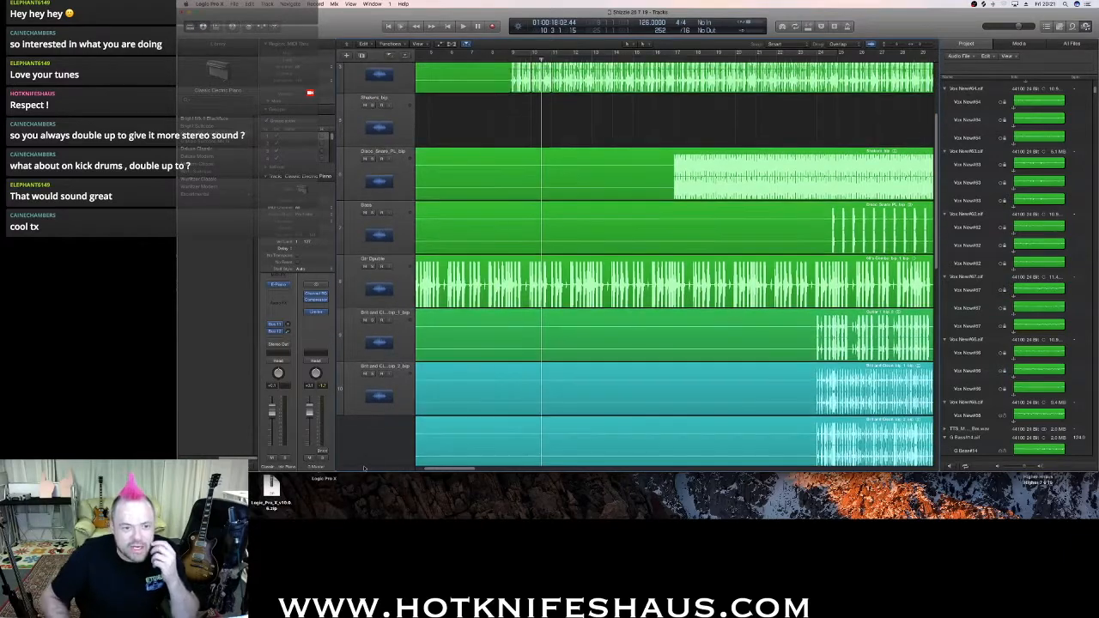
pyautogui.scroll(-5, 635, 257)
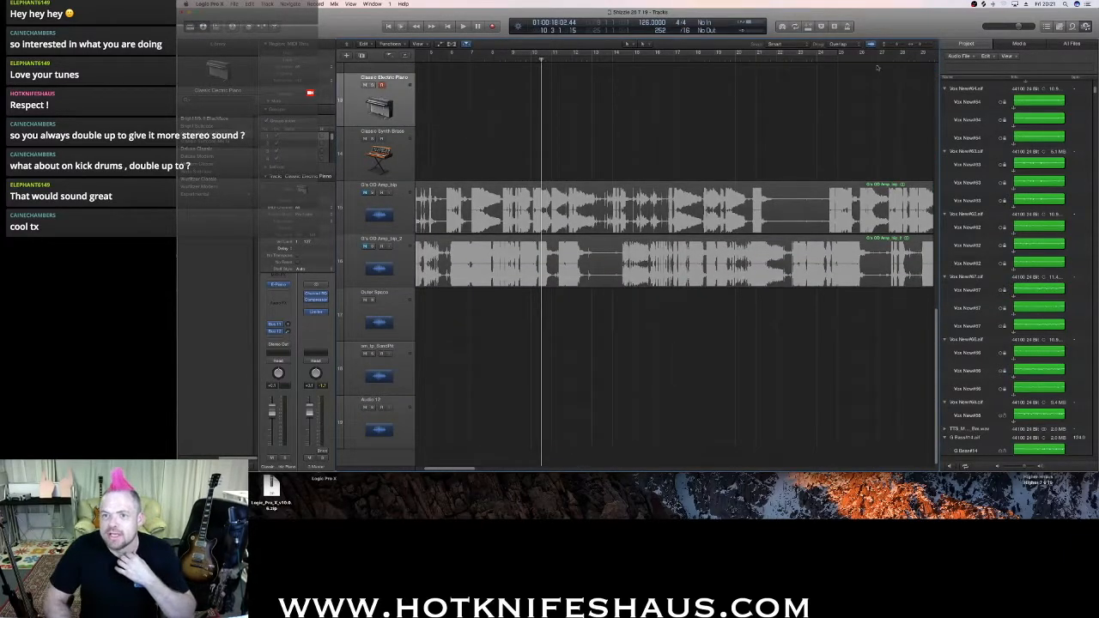
pyautogui.moveTo(896, 45); pyautogui.dragTo(891, 44)
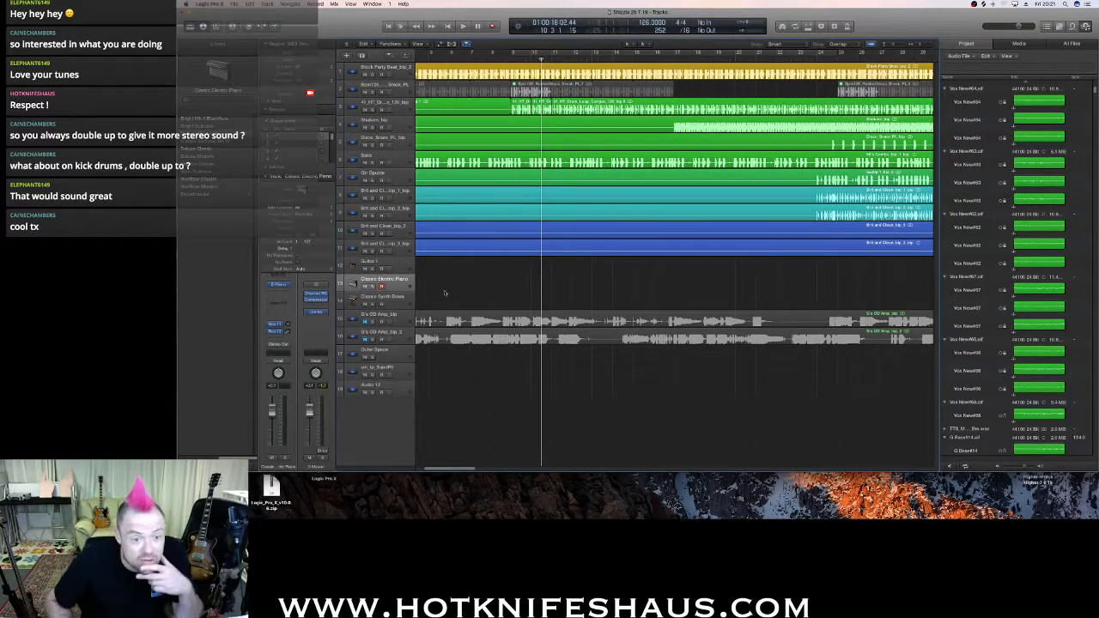
pyautogui.moveTo(402, 281); pyautogui.dragTo(398, 277)
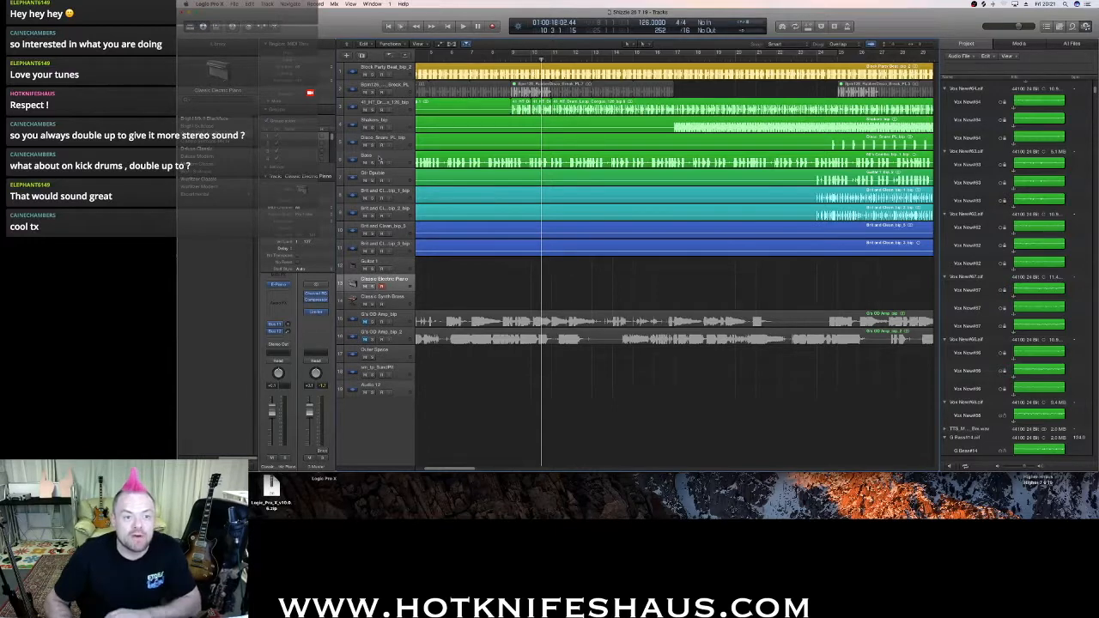
pyautogui.moveTo(391, 284); pyautogui.dragTo(388, 176)
# Turn the cycle range back on and split the Bass region at bar 9 with the Scissors tool.
pyautogui.press('space')
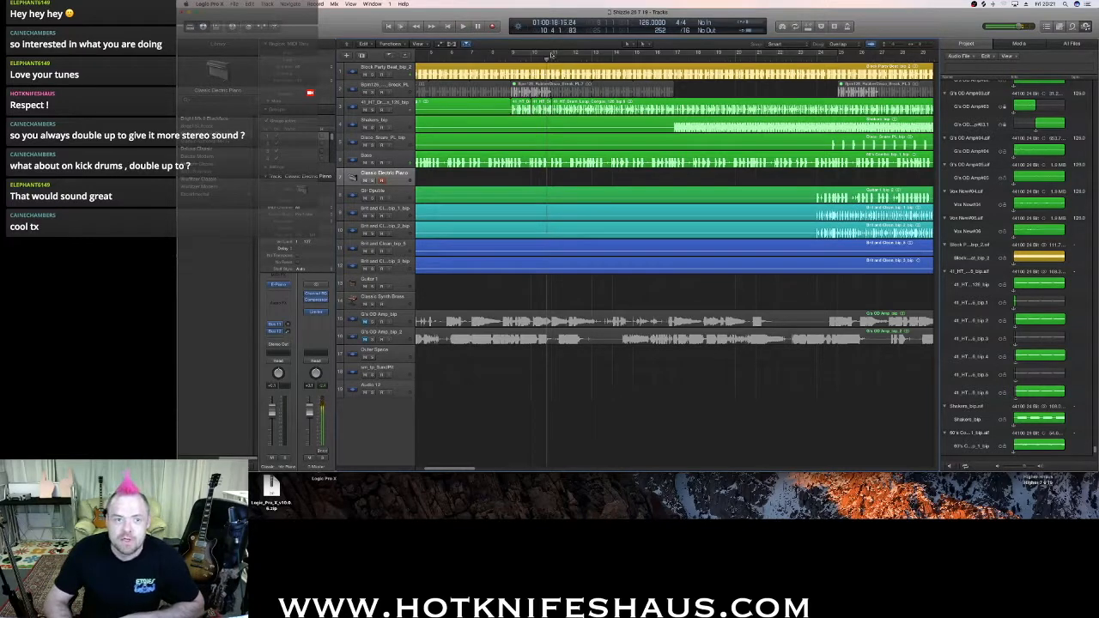
pyautogui.press('c')
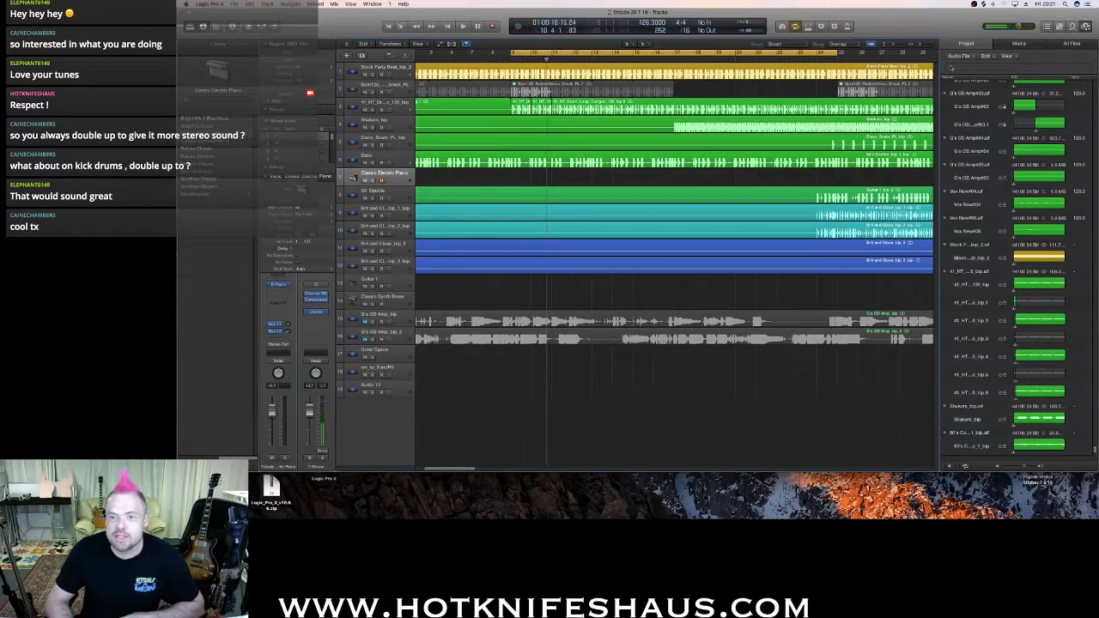
pyautogui.click(642, 46)
pyautogui.click(657, 86)
pyautogui.moveTo(894, 45); pyautogui.dragTo(923, 44)
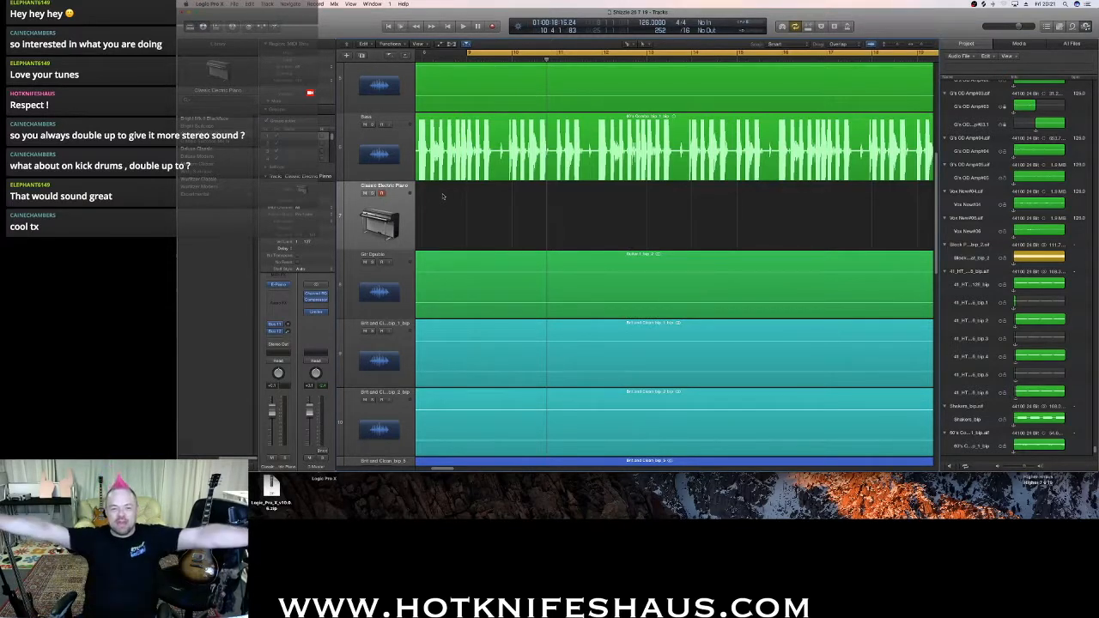
pyautogui.click(467, 147)
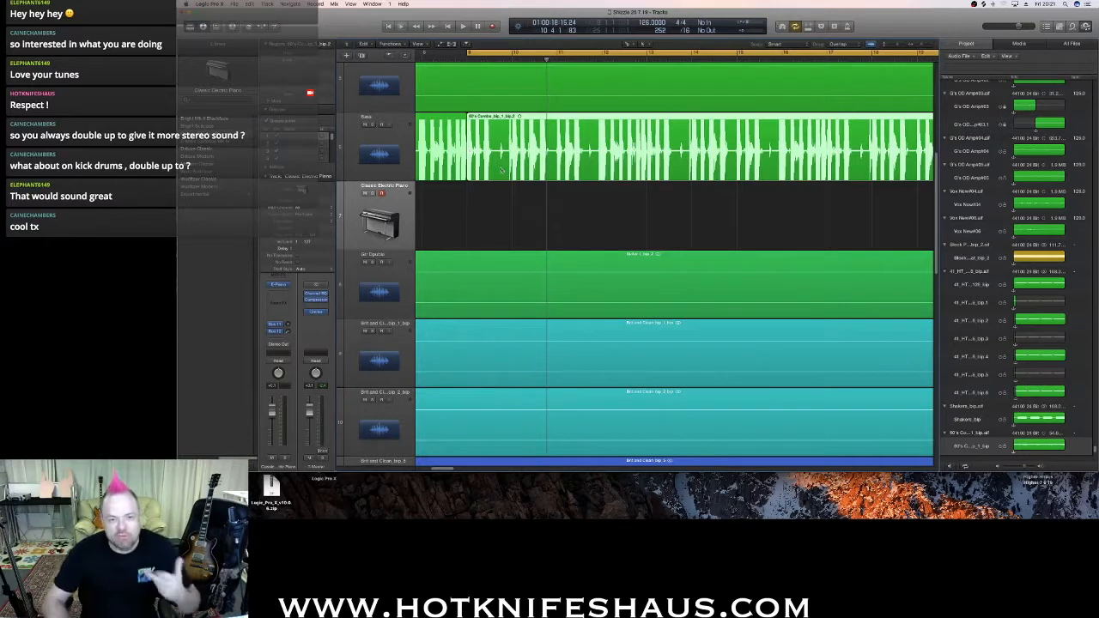
# Play the cycled section briefly, and split the Bass region at bars 10, 11, 12, 13 and 17.
pyautogui.click(578, 58)
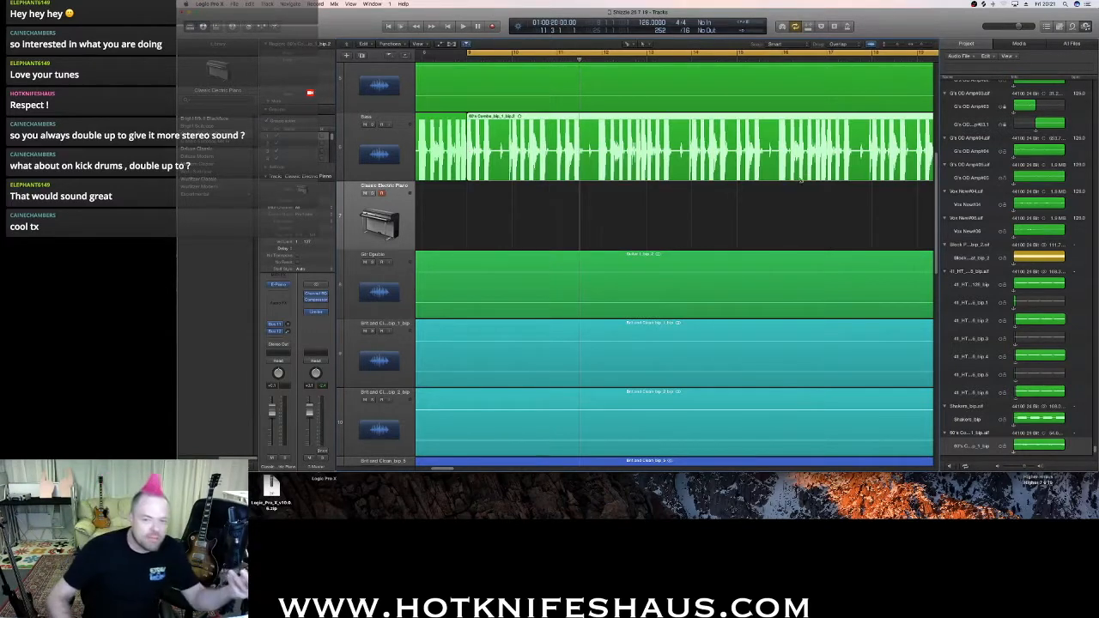
pyautogui.moveTo(898, 44); pyautogui.dragTo(895, 44)
pyautogui.press('space')
pyautogui.click(512, 160)
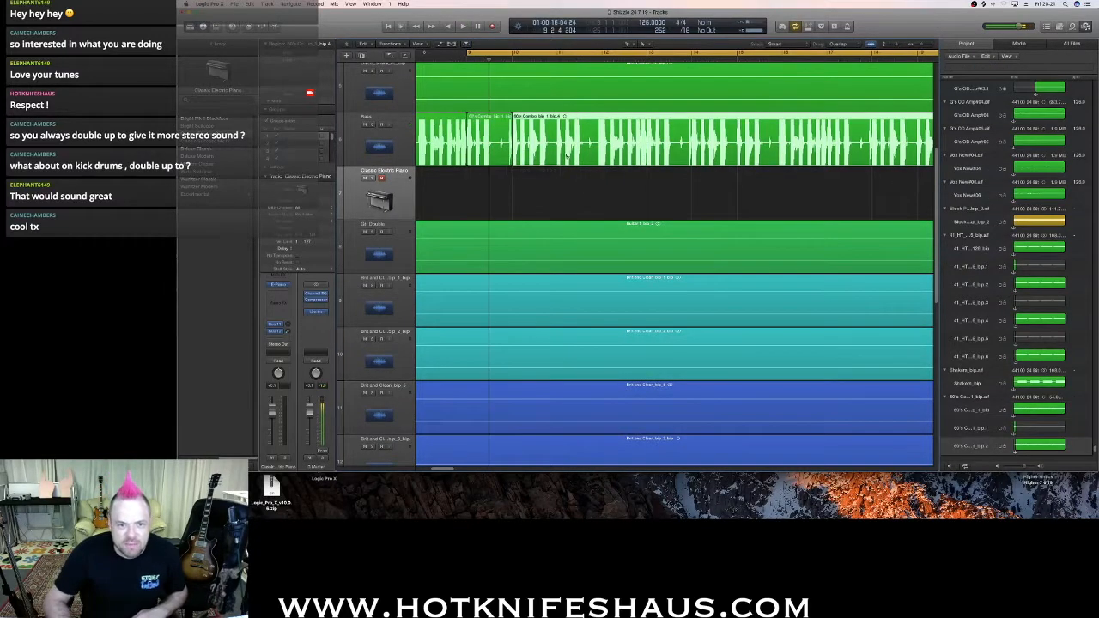
pyautogui.click(602, 161)
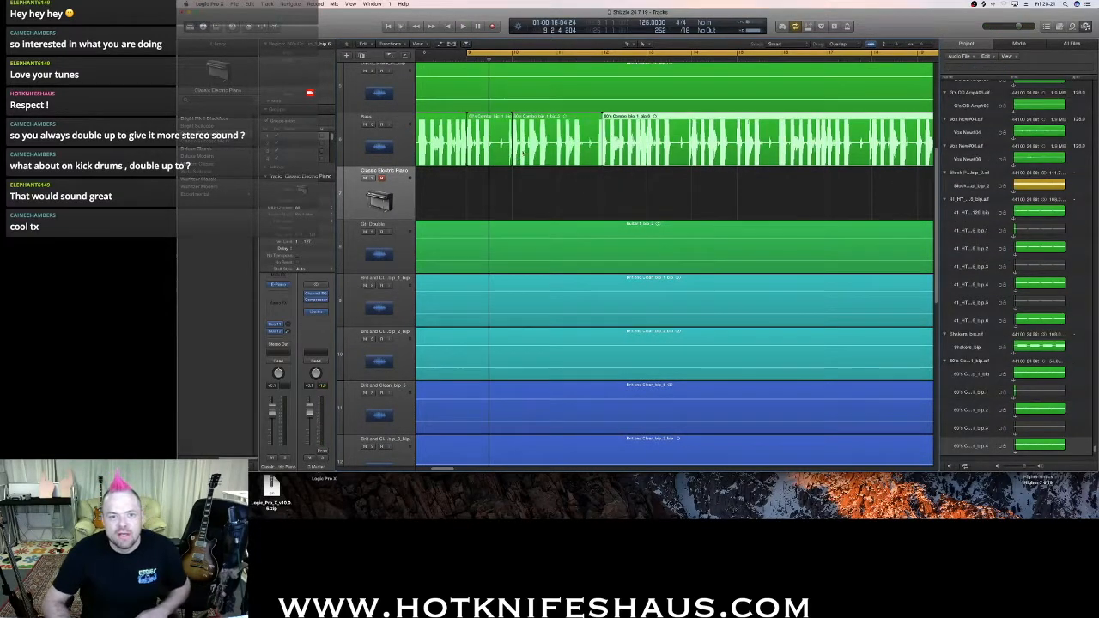
pyautogui.click(557, 155)
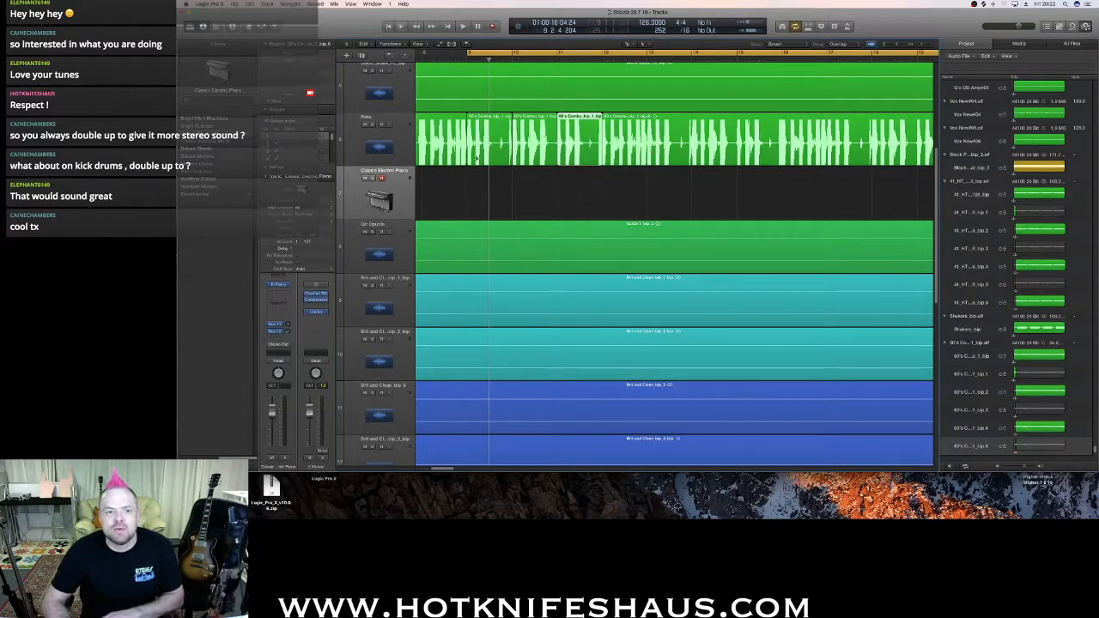
pyautogui.click(645, 160)
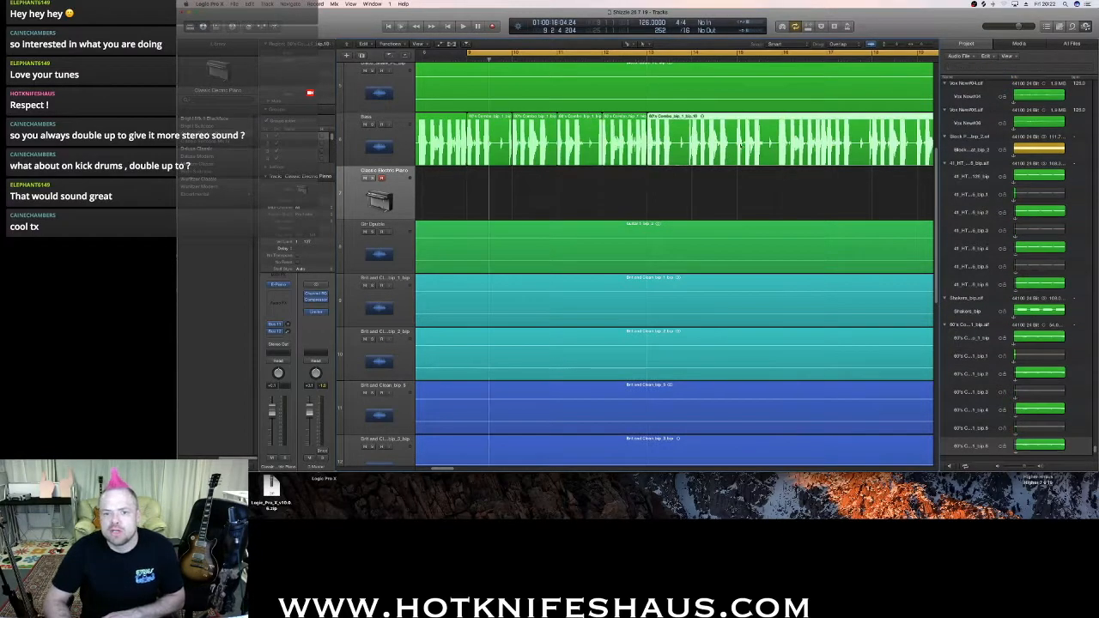
pyautogui.click(826, 146)
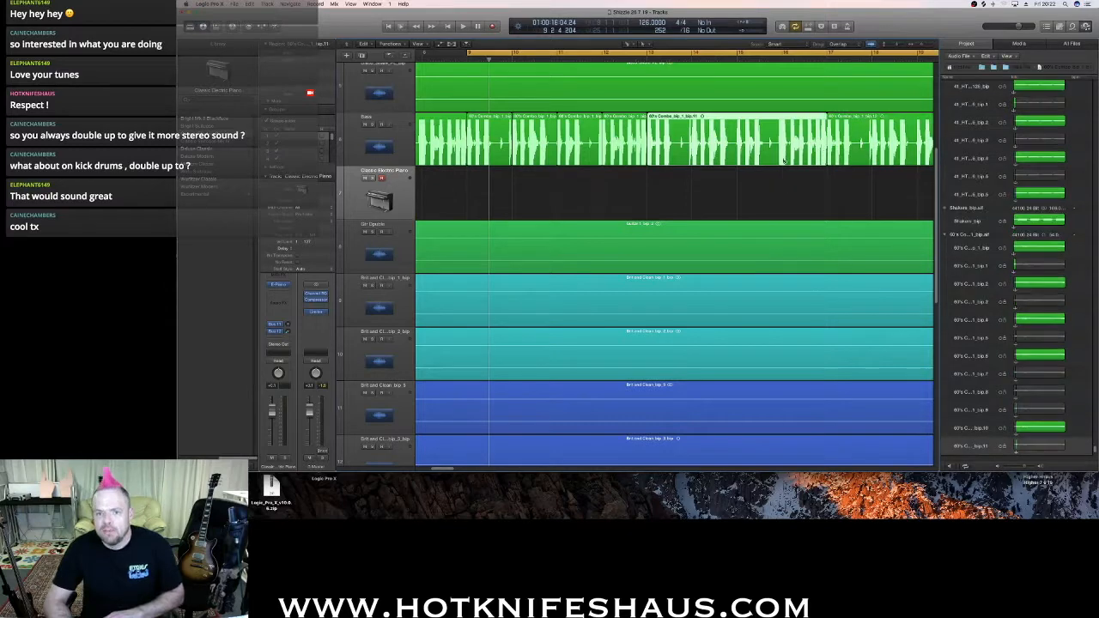
# Delete the Bass section between bars 13 and 17 and move the three slices from bar 10 to bar 14.
pyautogui.press('Delete')
pyautogui.moveTo(677, 159); pyautogui.dragTo(497, 126)
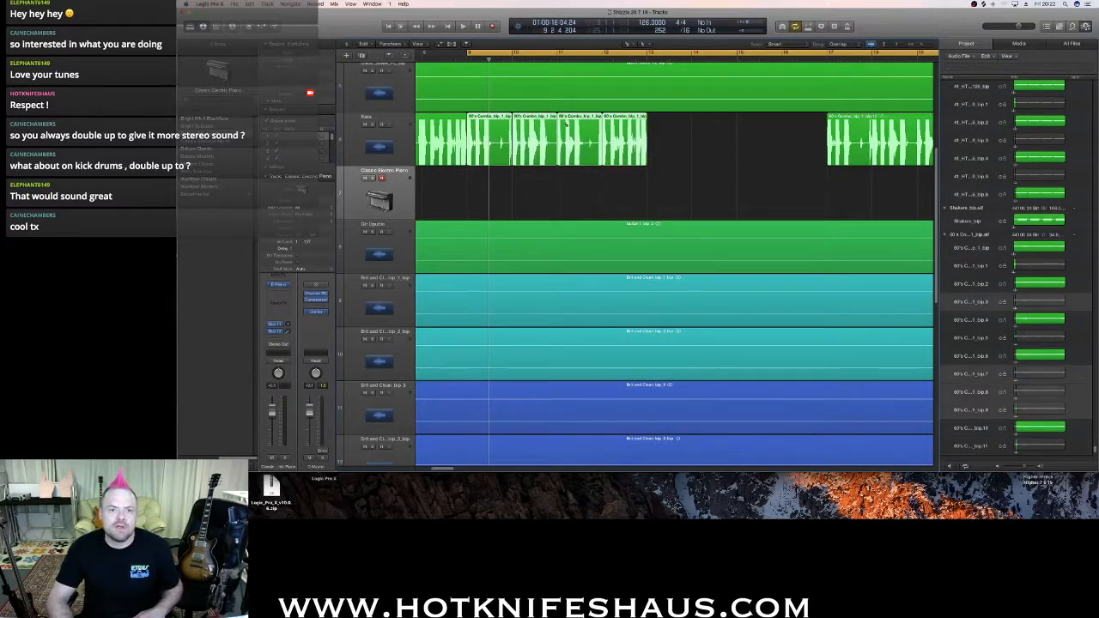
pyautogui.click(628, 44)
pyautogui.click(651, 53)
pyautogui.moveTo(529, 146); pyautogui.dragTo(703, 156)
# Loop the one-bar Bass slice at bar 9 up to bar 14 and play the cycled section.
pyautogui.click(495, 144)
pyautogui.moveTo(509, 121); pyautogui.dragTo(775, 124)
pyautogui.press('space')
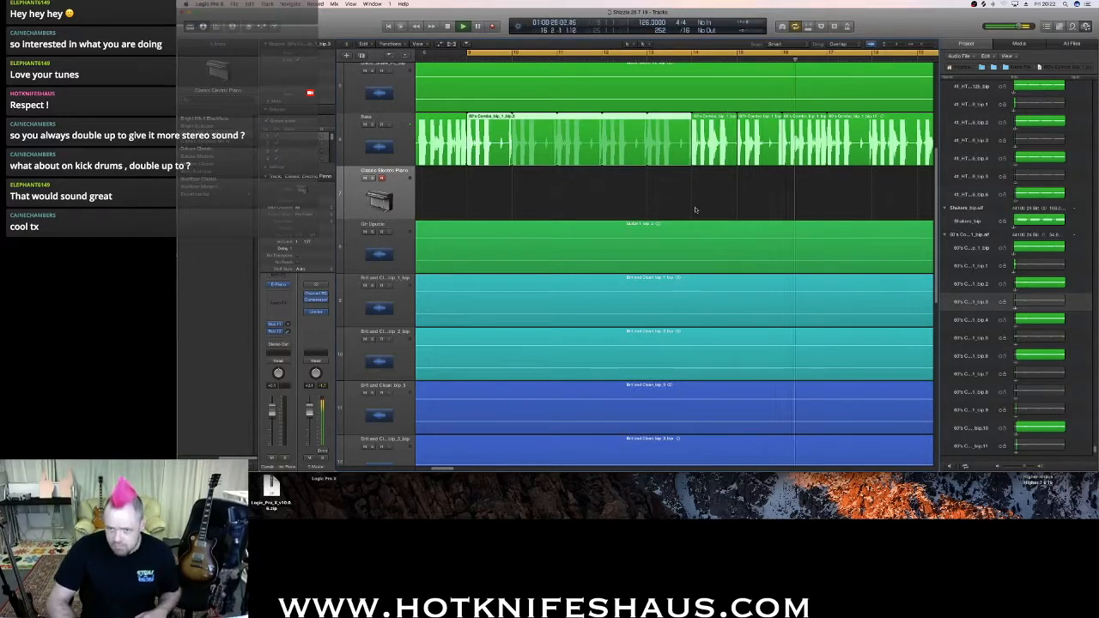
# Stop playback, set an eight-bar cycle range from bar 9 to bar 17, and play the cycled section.
pyautogui.press('space')
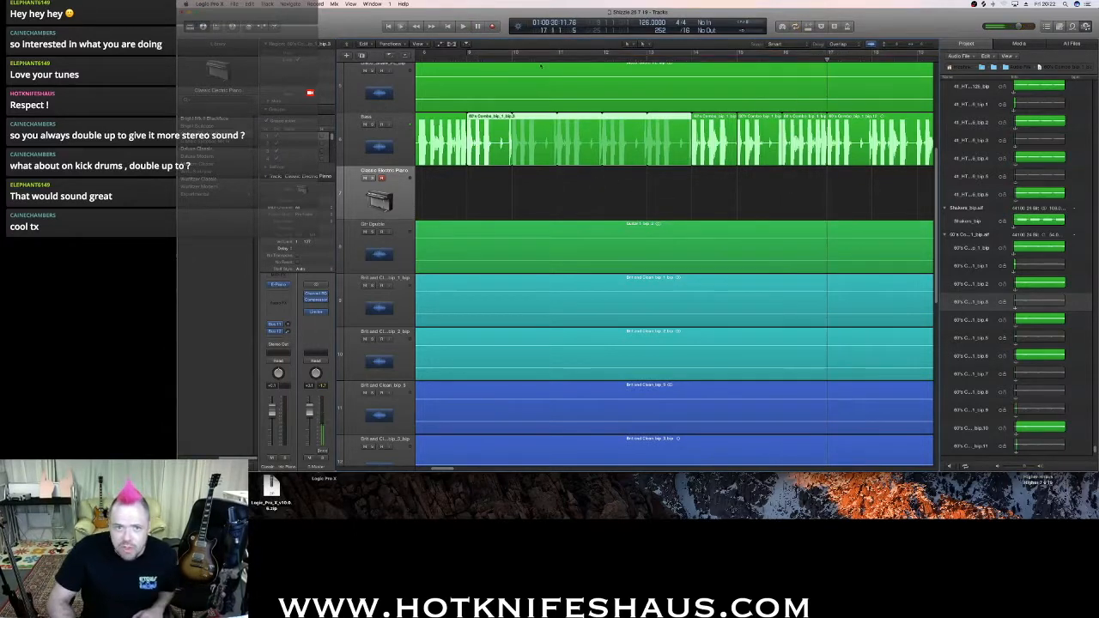
pyautogui.moveTo(481, 53); pyautogui.dragTo(829, 85)
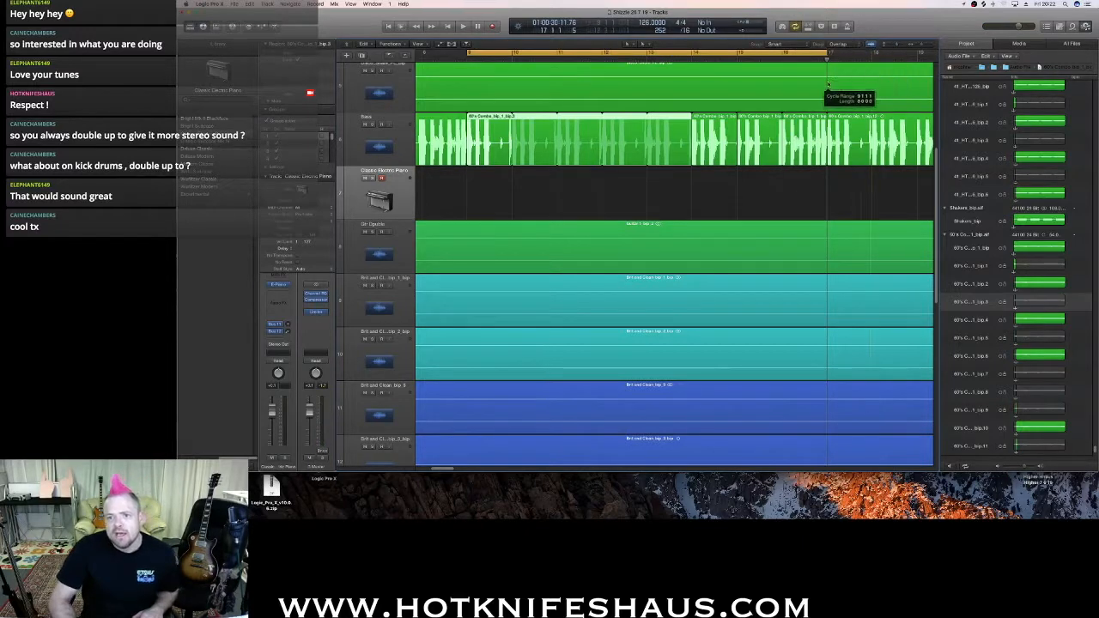
pyautogui.press('space')
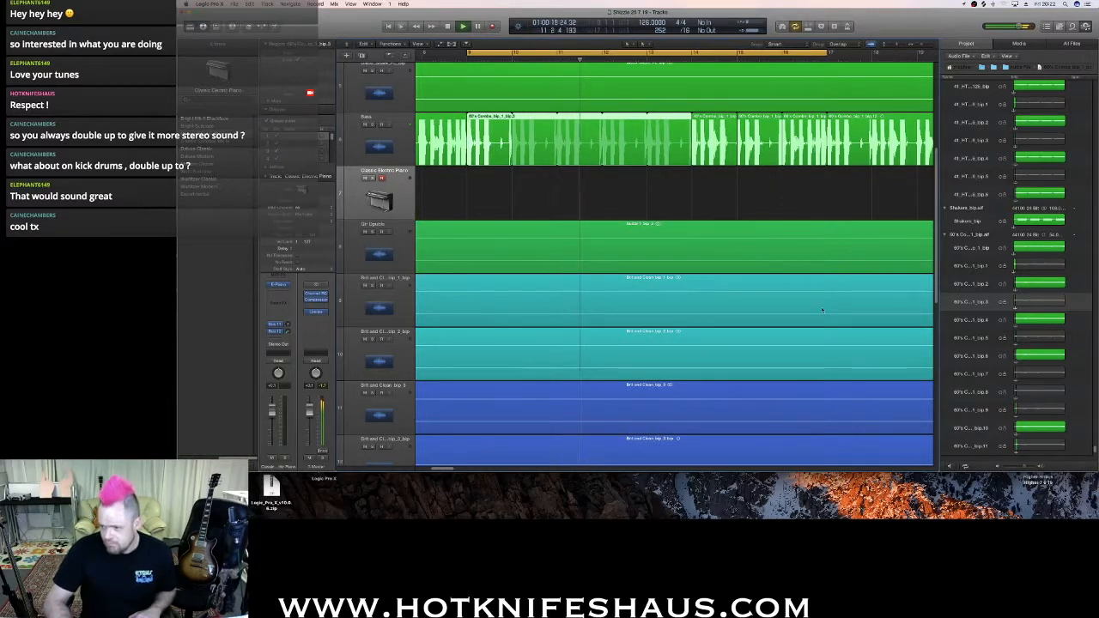
pyautogui.click(644, 183)
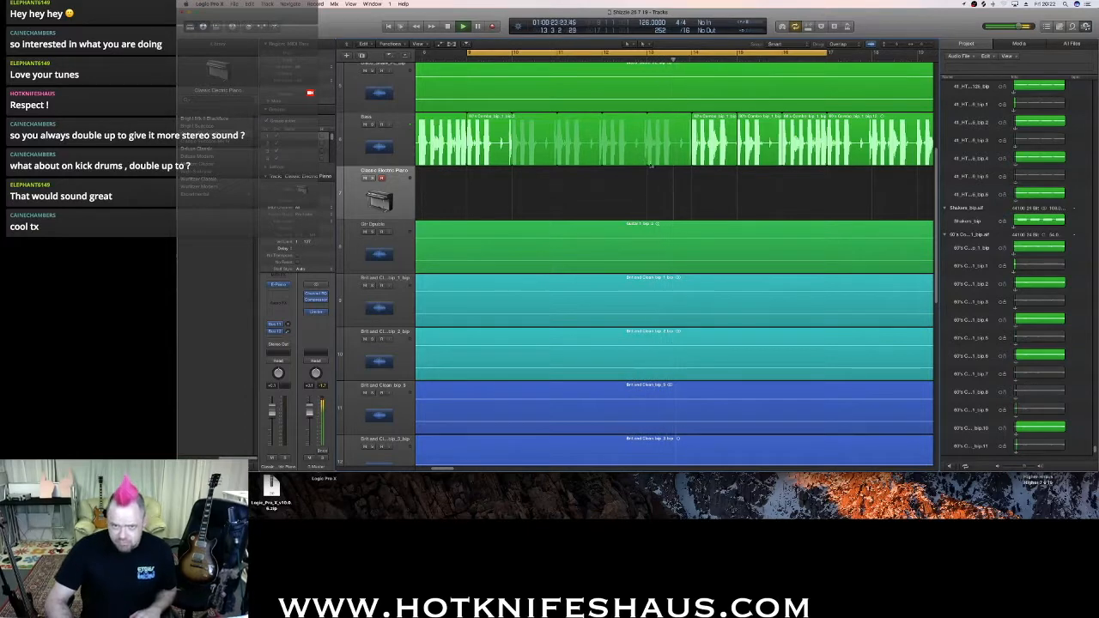
# Stop playback and shorten the looped Bass section so it ends at about bar 12.
pyautogui.press('space')
pyautogui.moveTo(622, 117); pyautogui.dragTo(600, 127)
pyautogui.click(649, 140)
# Copy the Bass slice at bar 14, paste it at bar 12, and move the copy onto the Bass track.
pyautogui.click(699, 152)
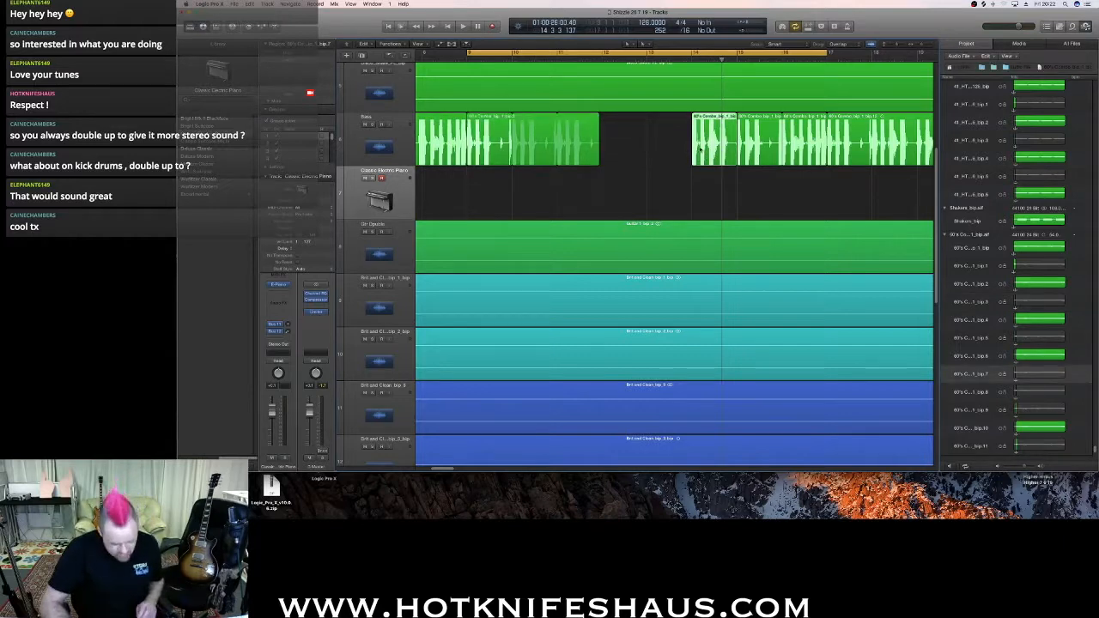
pyautogui.click(602, 58)
pyautogui.press('super+v')
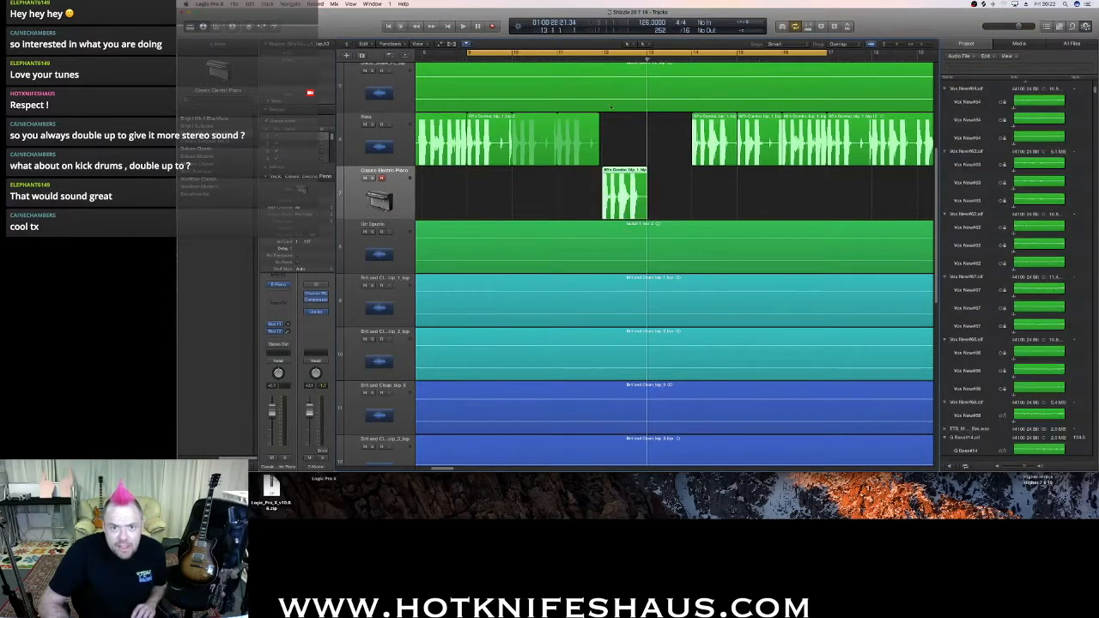
pyautogui.moveTo(625, 198); pyautogui.dragTo(615, 83)
# Turn off the cycle range and play the transition into the Bass slice at bar 12.
pyautogui.click(562, 53)
pyautogui.press('space')
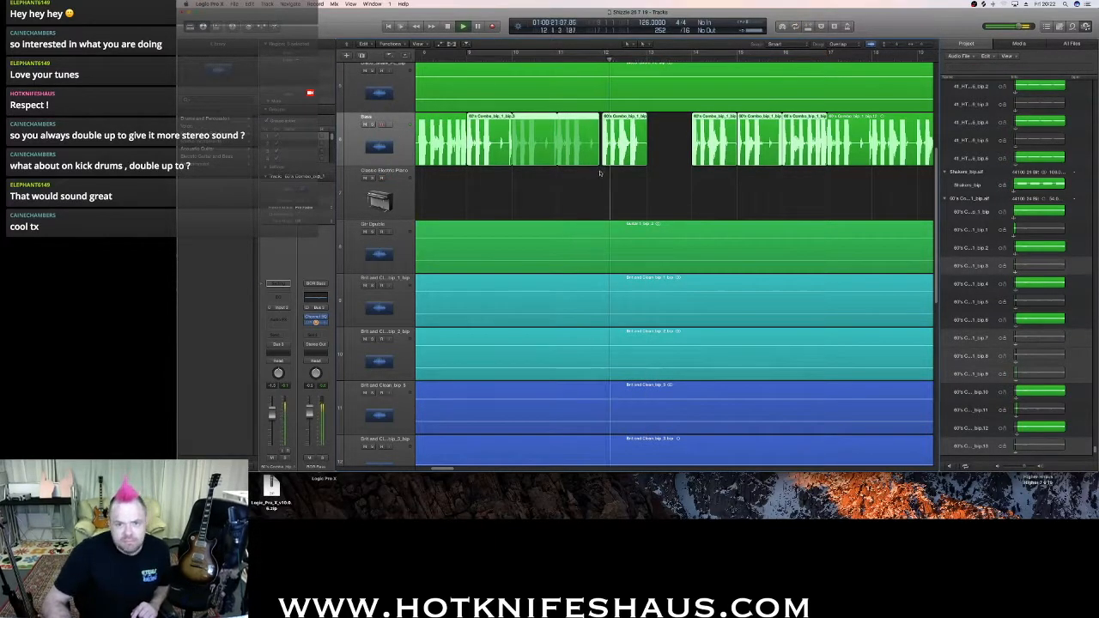
pyautogui.press('space')
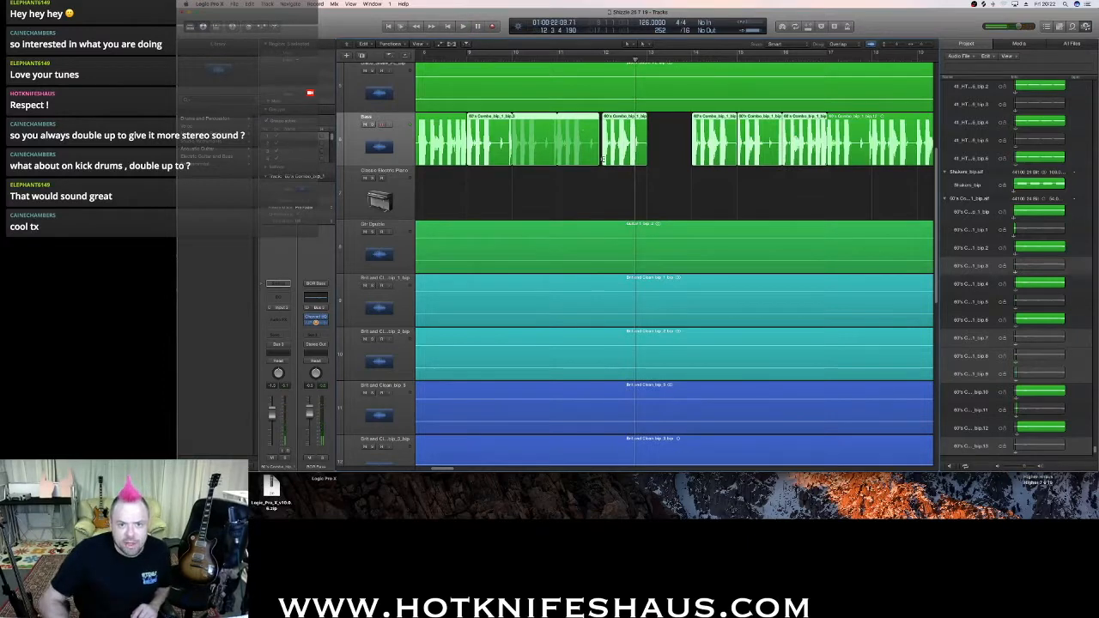
pyautogui.click(601, 160)
pyautogui.moveTo(600, 163); pyautogui.dragTo(612, 201)
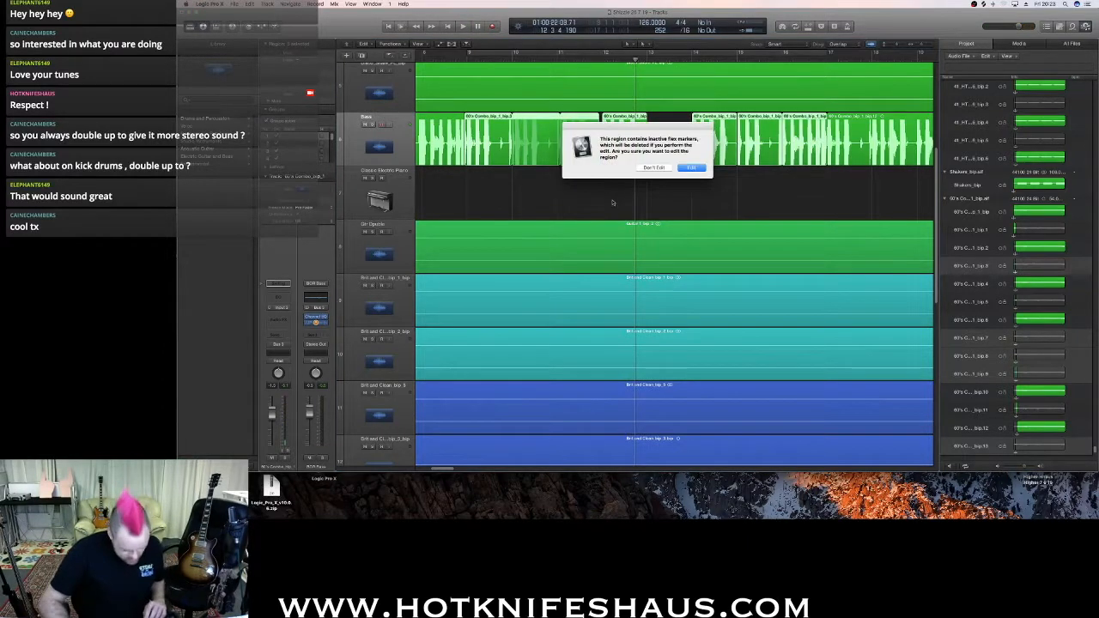
pyautogui.click(691, 168)
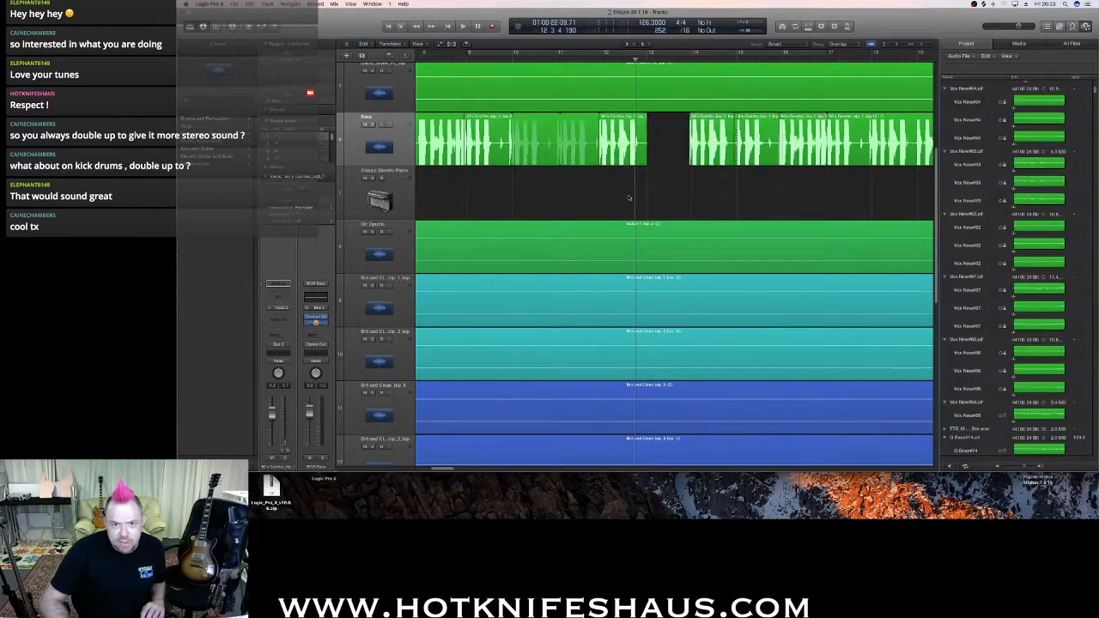
# Extend the start of the bar 12 Bass slice back to the end of the loop, accept the region edit, and play the join.
pyautogui.moveTo(602, 162); pyautogui.dragTo(599, 163)
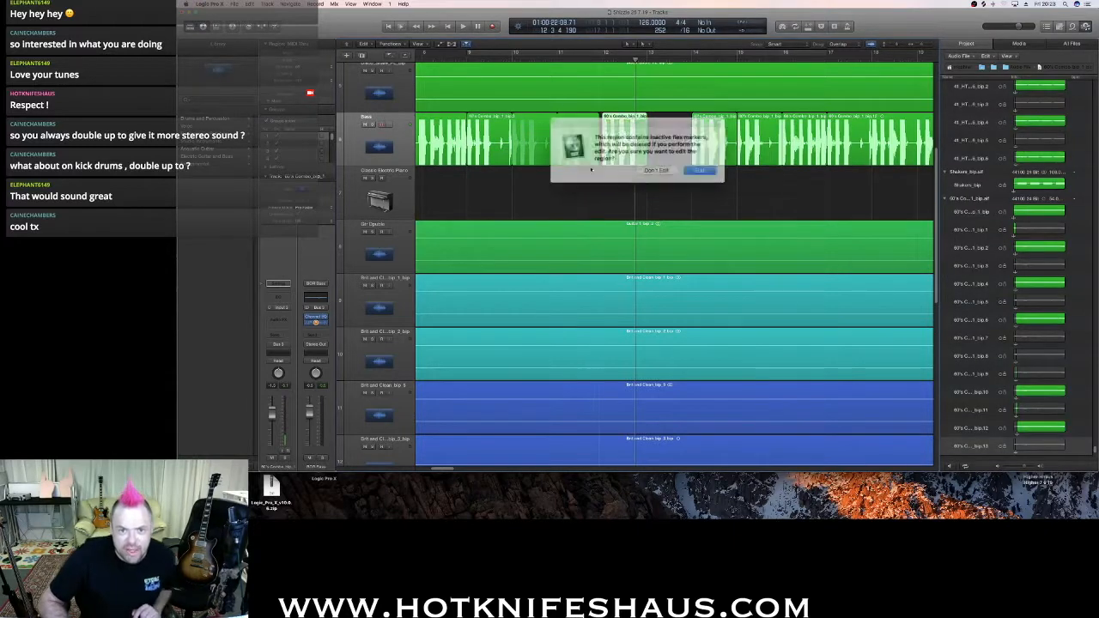
pyautogui.click(691, 168)
pyautogui.click(575, 61)
pyautogui.press('space')
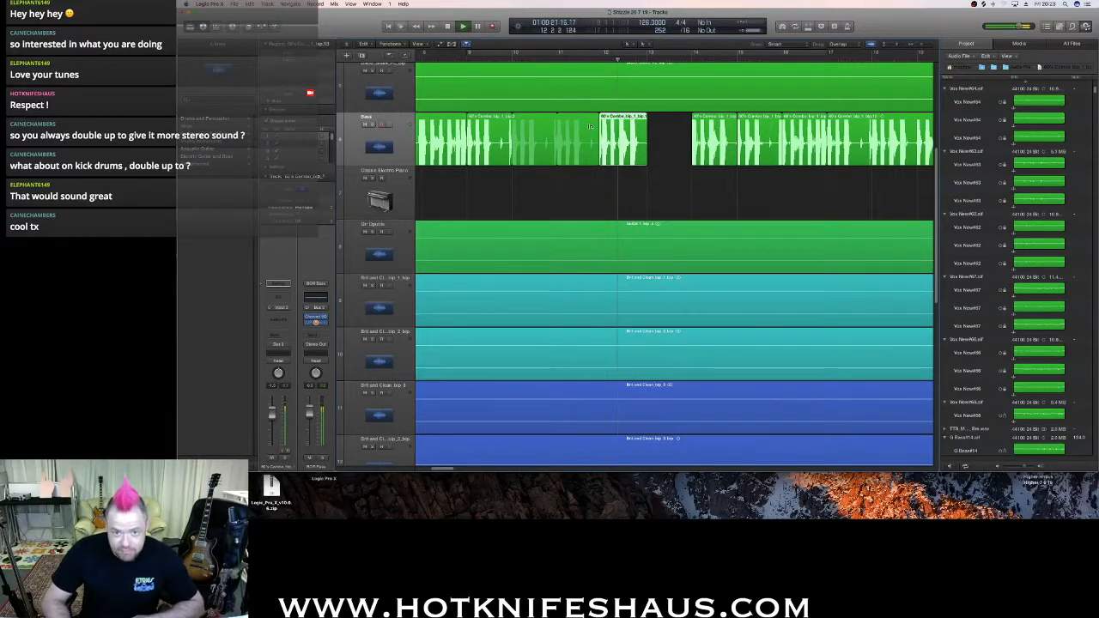
pyautogui.press('space')
# Try to adjust the end of the Bass slice at bar 12 and play across it.
pyautogui.click(696, 160)
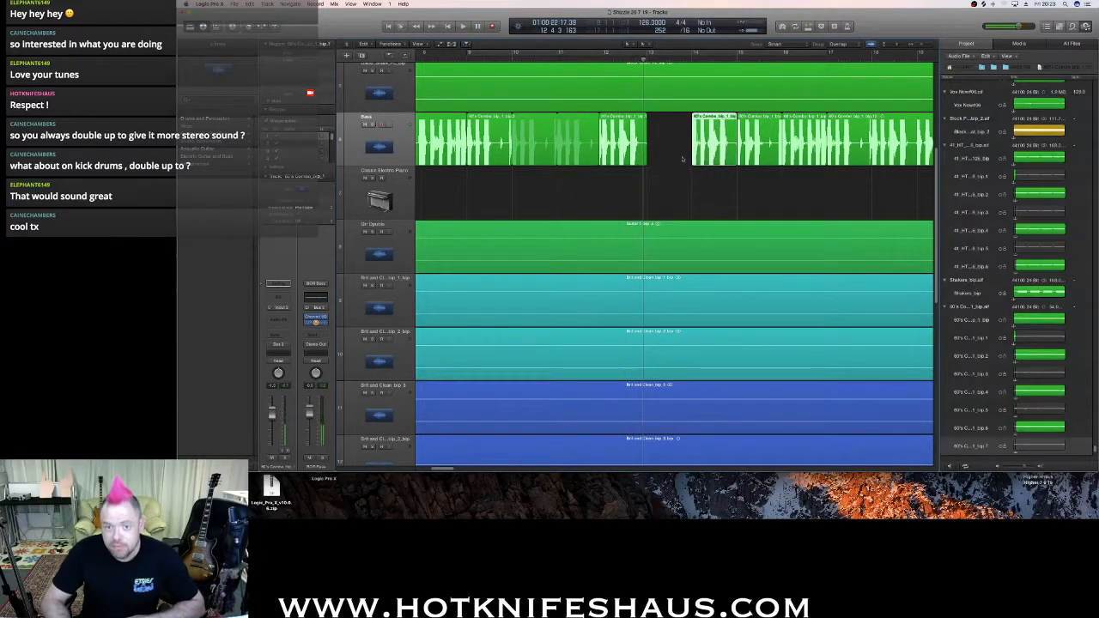
pyautogui.moveTo(646, 162)
pyautogui.mouseDown()
pyautogui.moveTo(688, 175)
pyautogui.moveTo(685, 163)
pyautogui.moveTo(641, 177)
pyautogui.mouseUp()
pyautogui.press('space')
pyautogui.press('space')
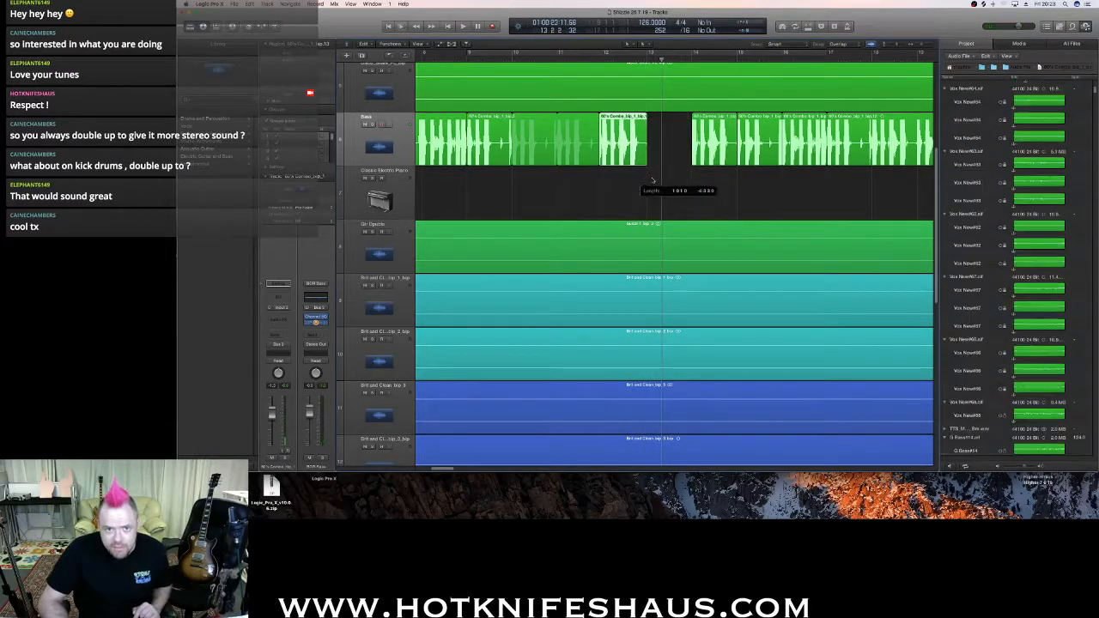
# Copy the one-bar Bass slice at bar 9, paste it at bar 13, and play from just before bar 9.
pyautogui.click(489, 164)
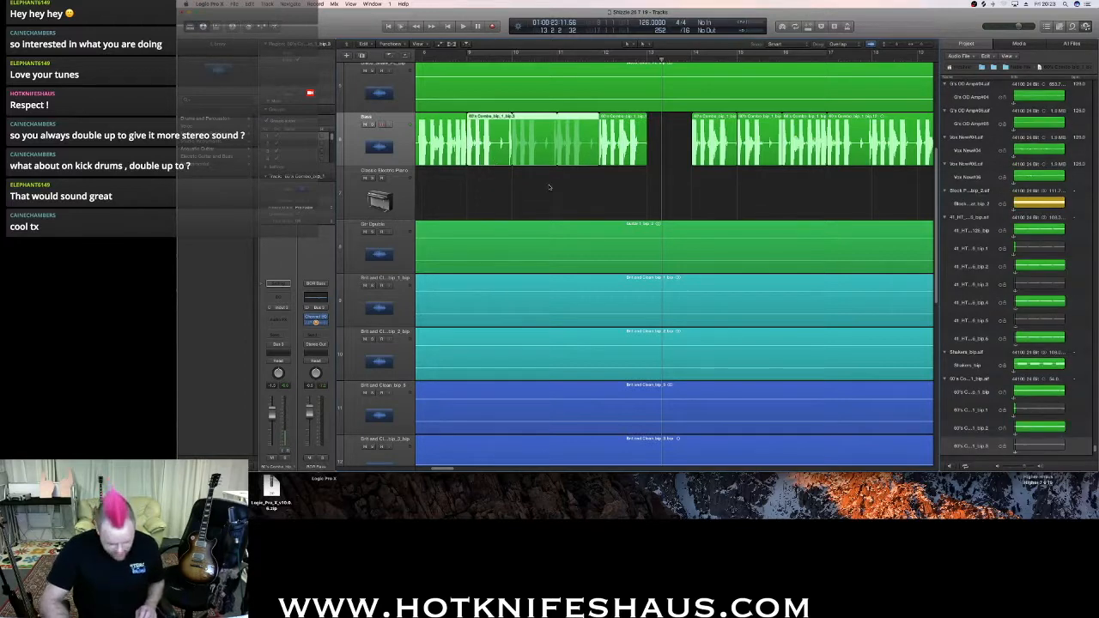
pyautogui.click(646, 59)
pyautogui.press('super+v')
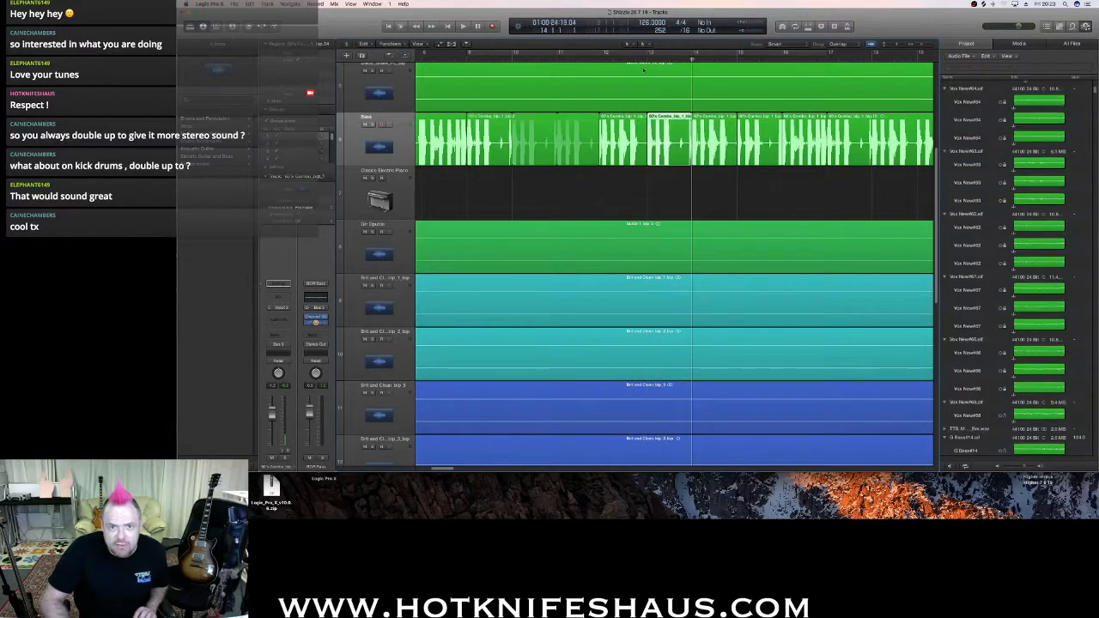
pyautogui.click(462, 61)
pyautogui.press('space')
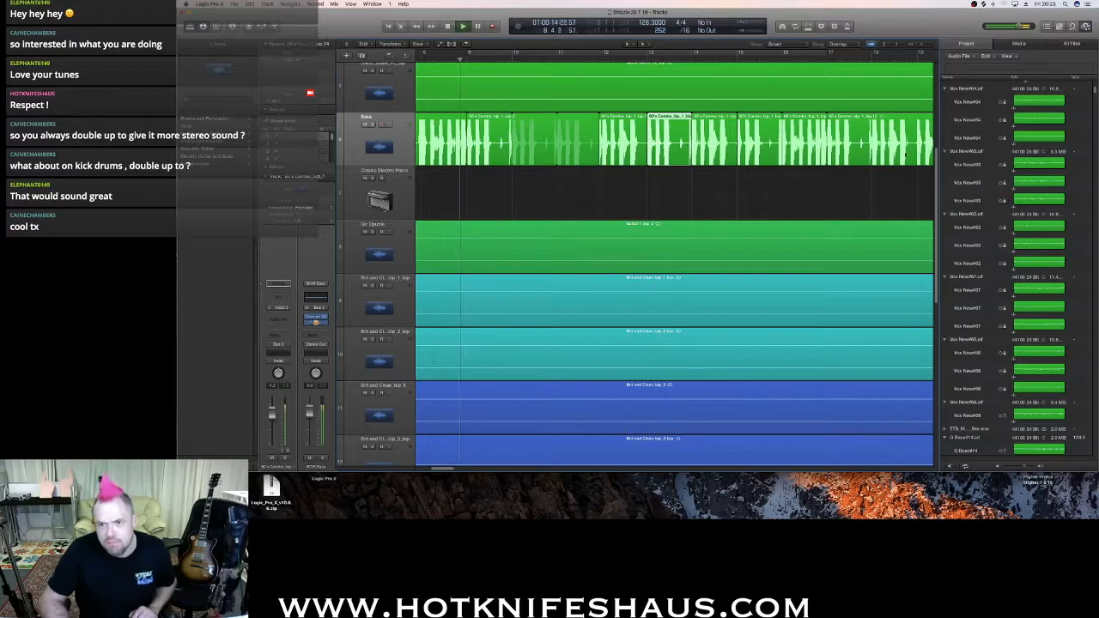
# Listen to the Bass arrangement up to bar 17 and replay it from around bar 13.
pyautogui.moveTo(898, 45); pyautogui.dragTo(917, 46)
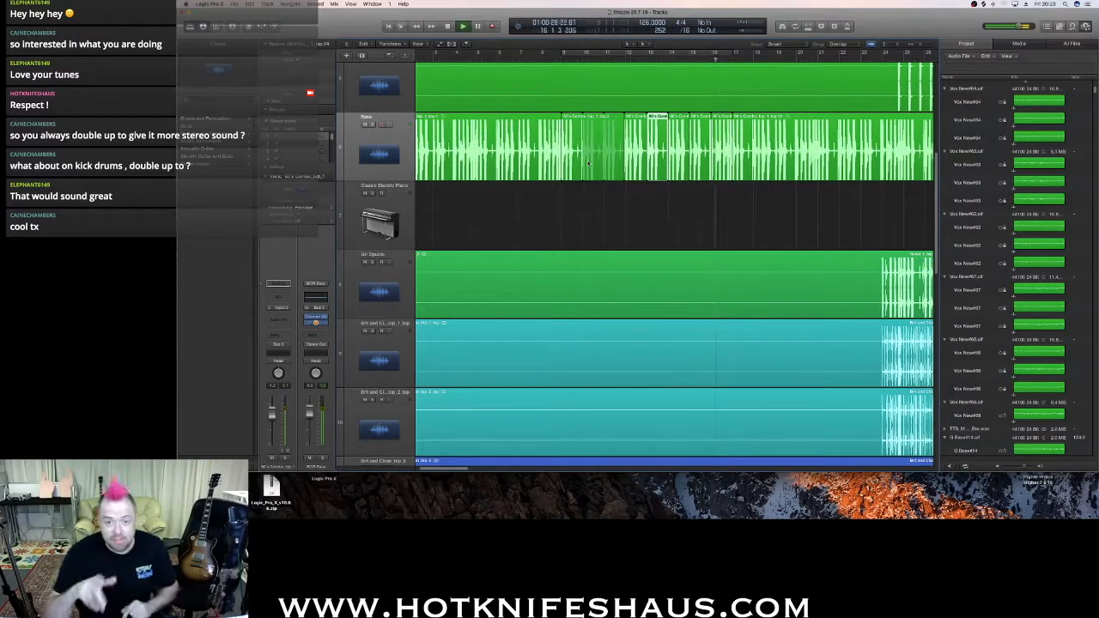
pyautogui.press('space')
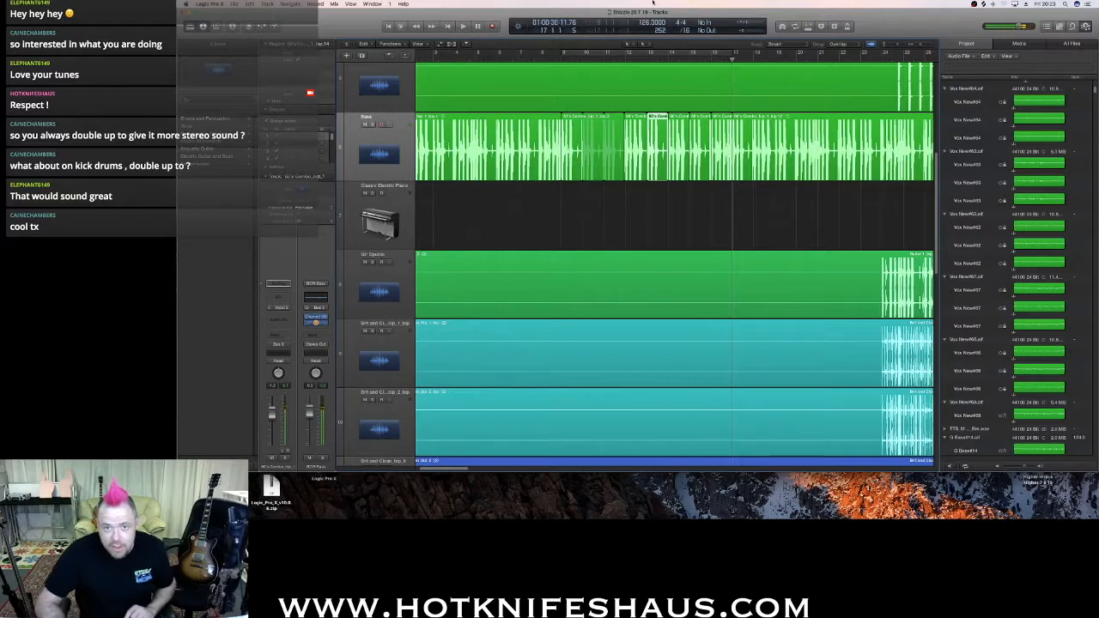
pyautogui.click(655, 69)
pyautogui.press('space')
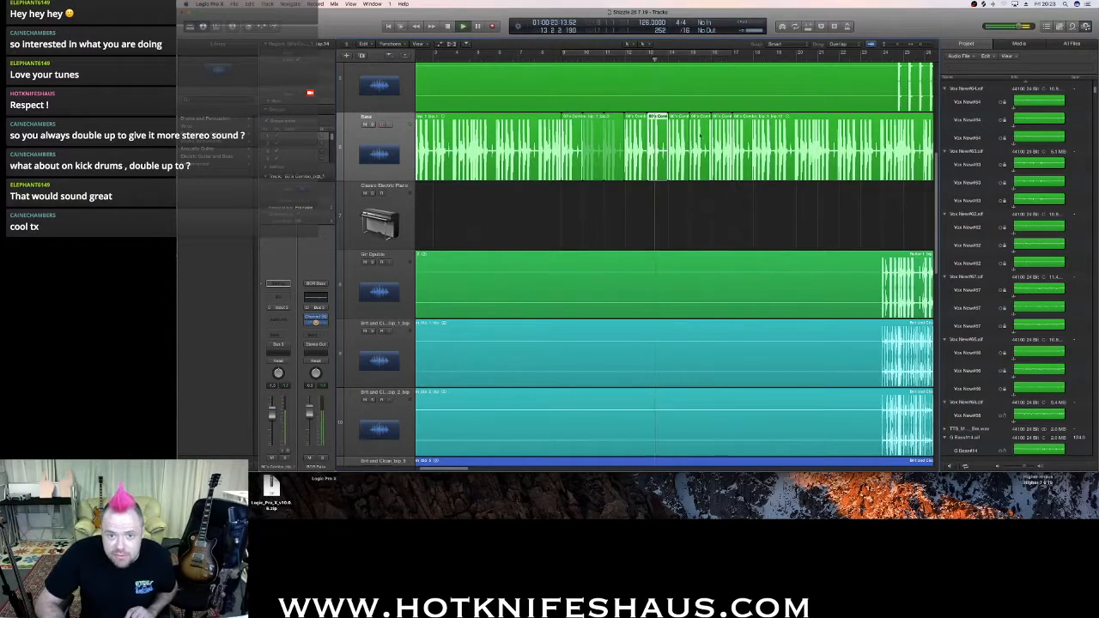
pyautogui.click(699, 176)
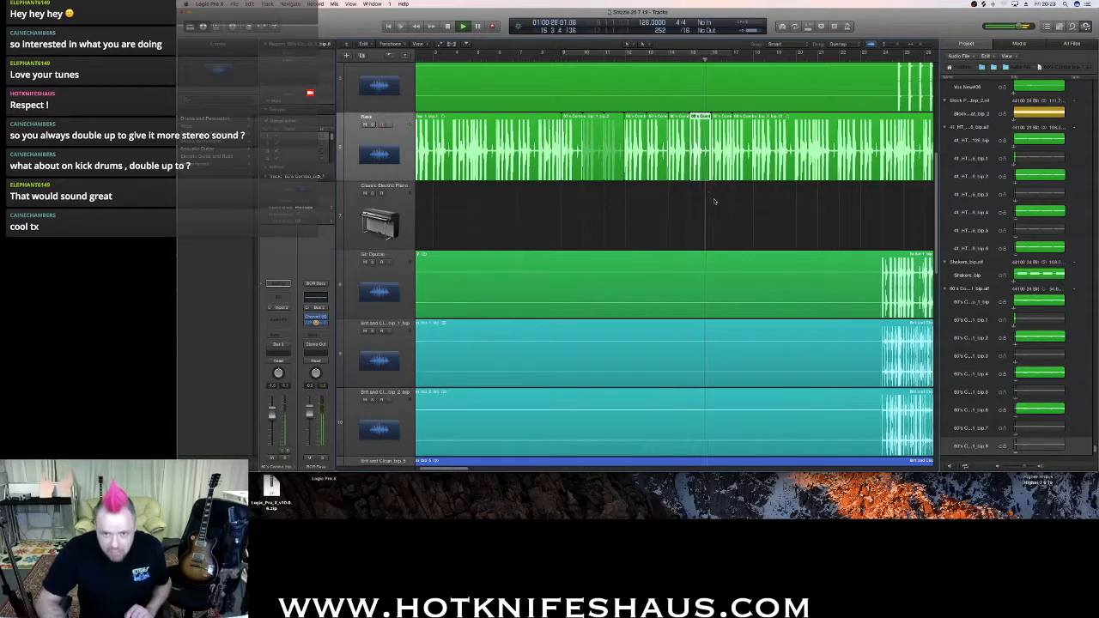
pyautogui.click(719, 145)
pyautogui.press('space')
# Turn the cycle range back on, join the Bass regions between bars 9 and 17 with the Glue tool into a new audio file, and play it.
pyautogui.click(626, 54)
pyautogui.moveTo(580, 194); pyautogui.dragTo(722, 139)
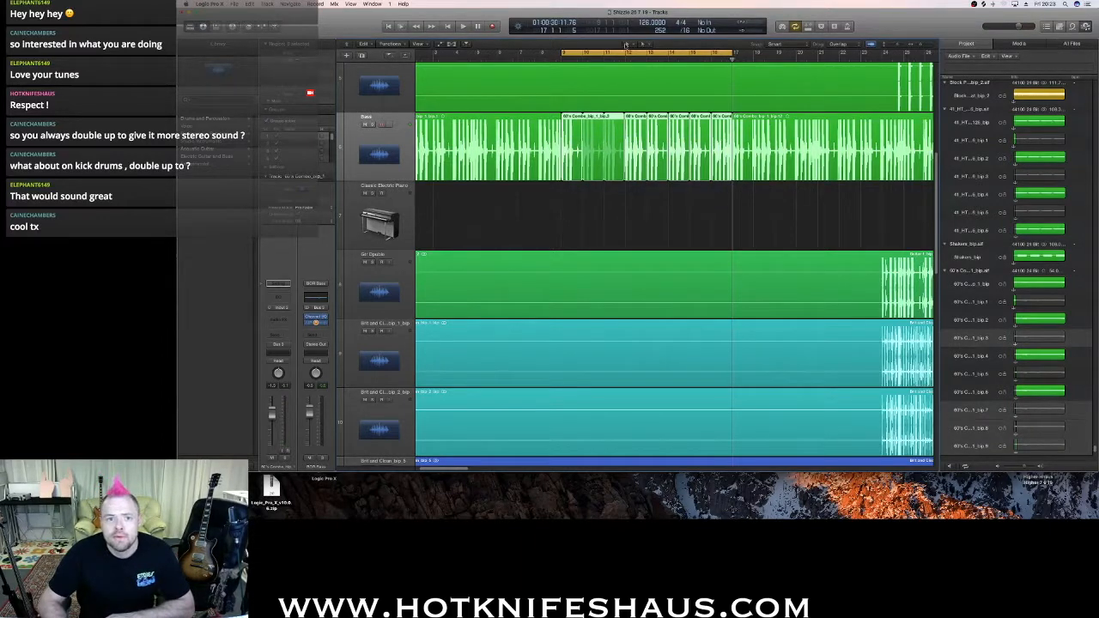
pyautogui.click(626, 45)
pyautogui.click(645, 101)
pyautogui.click(567, 162)
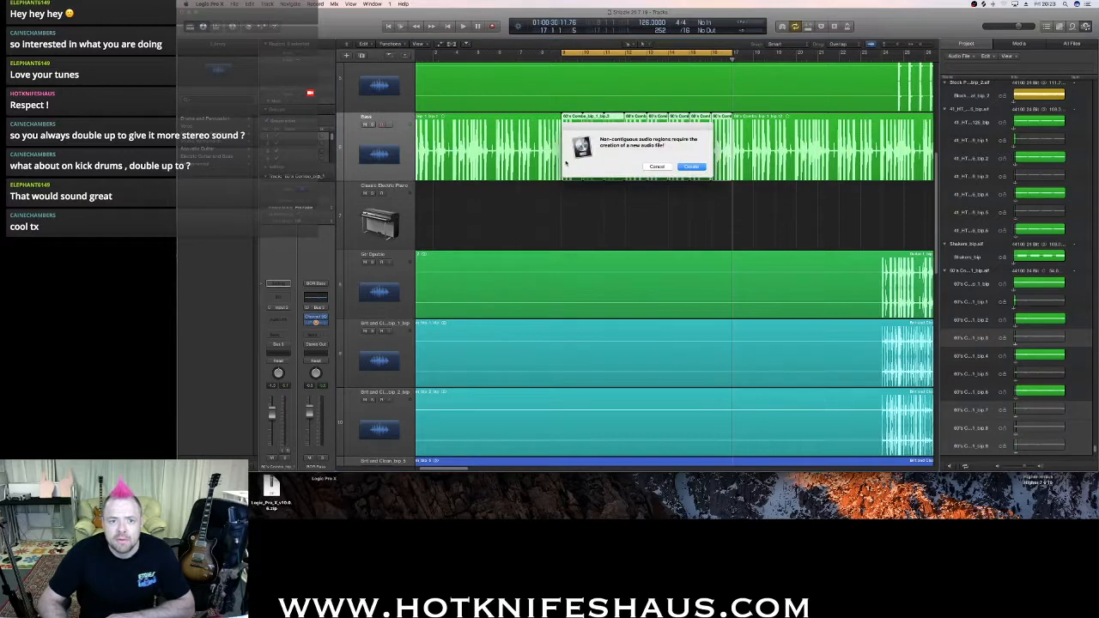
pyautogui.click(691, 167)
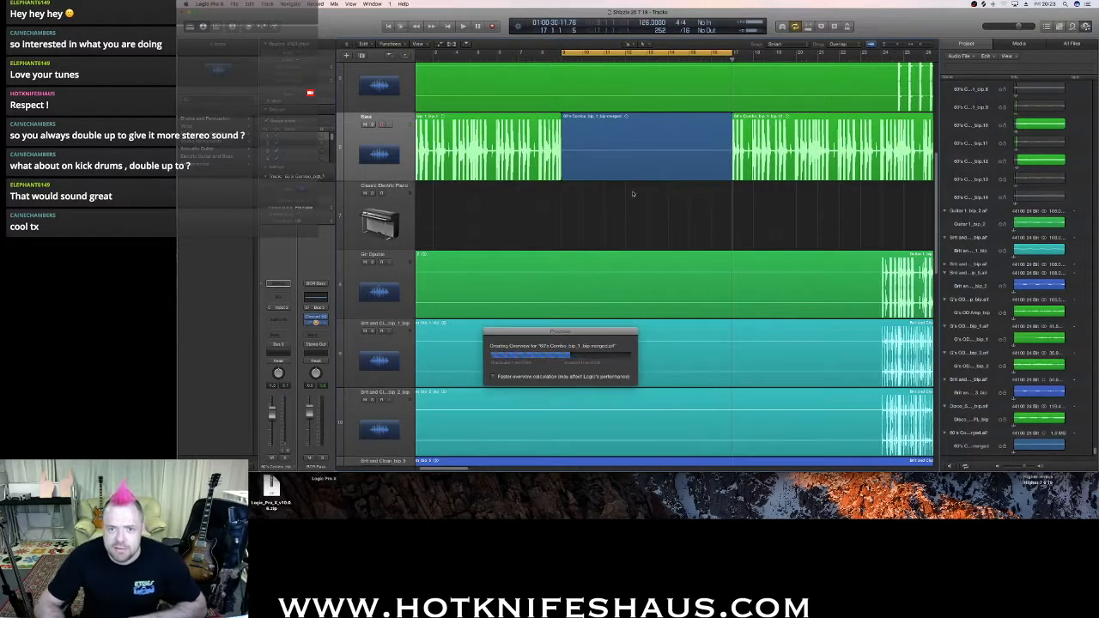
pyautogui.press('space')
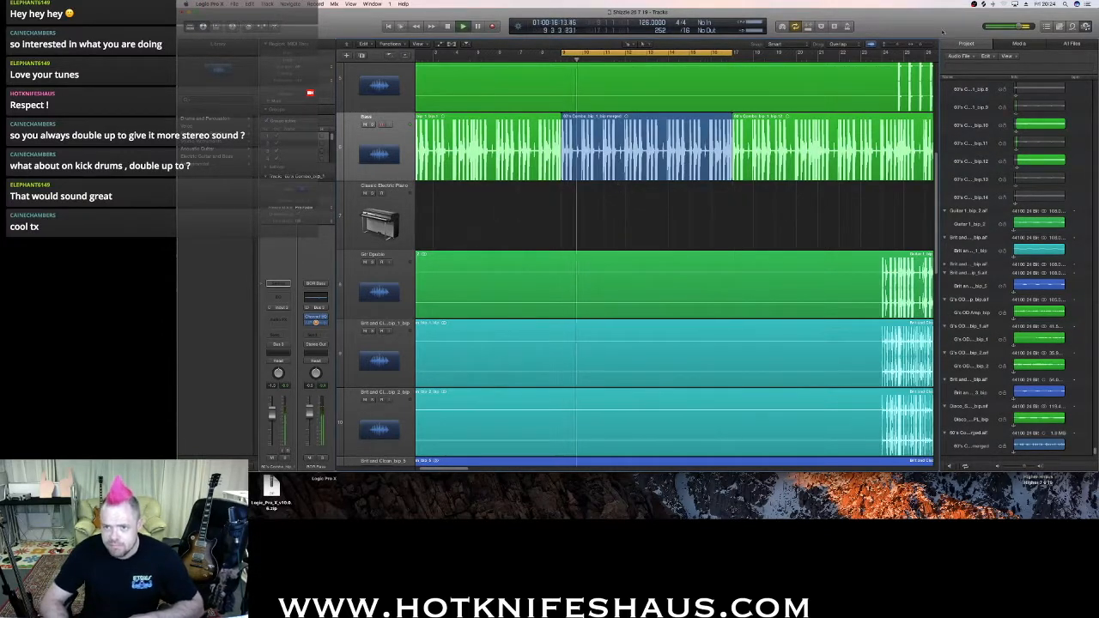
# Switch back to the Pointer tool and delete the Bass region before bar 9.
pyautogui.moveTo(898, 46); pyautogui.dragTo(917, 45)
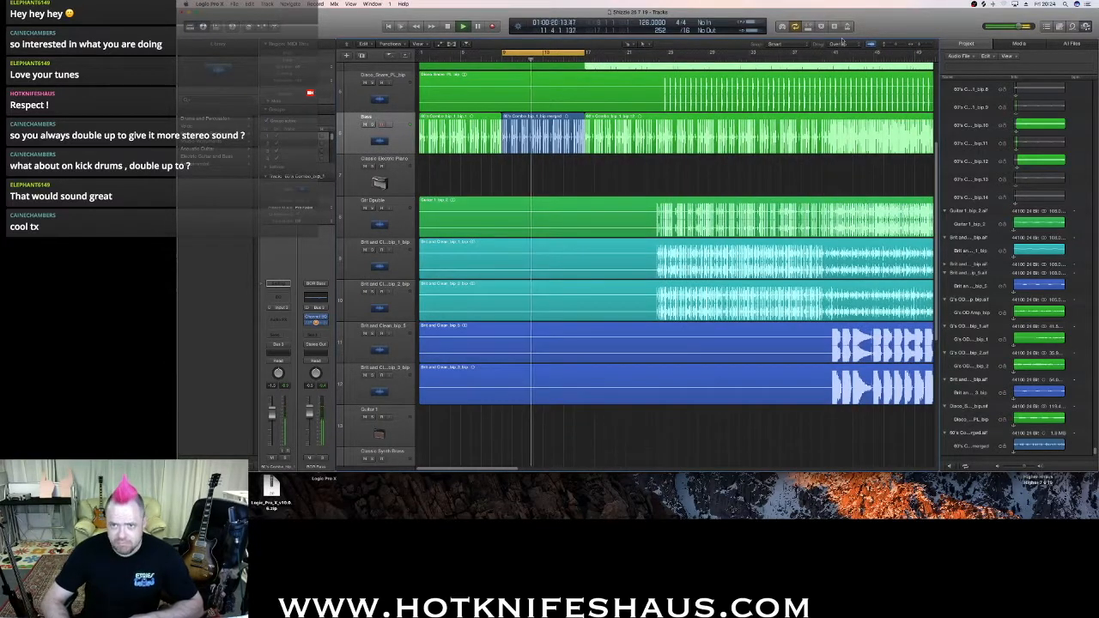
pyautogui.click(628, 44)
pyautogui.click(649, 53)
pyautogui.click(479, 145)
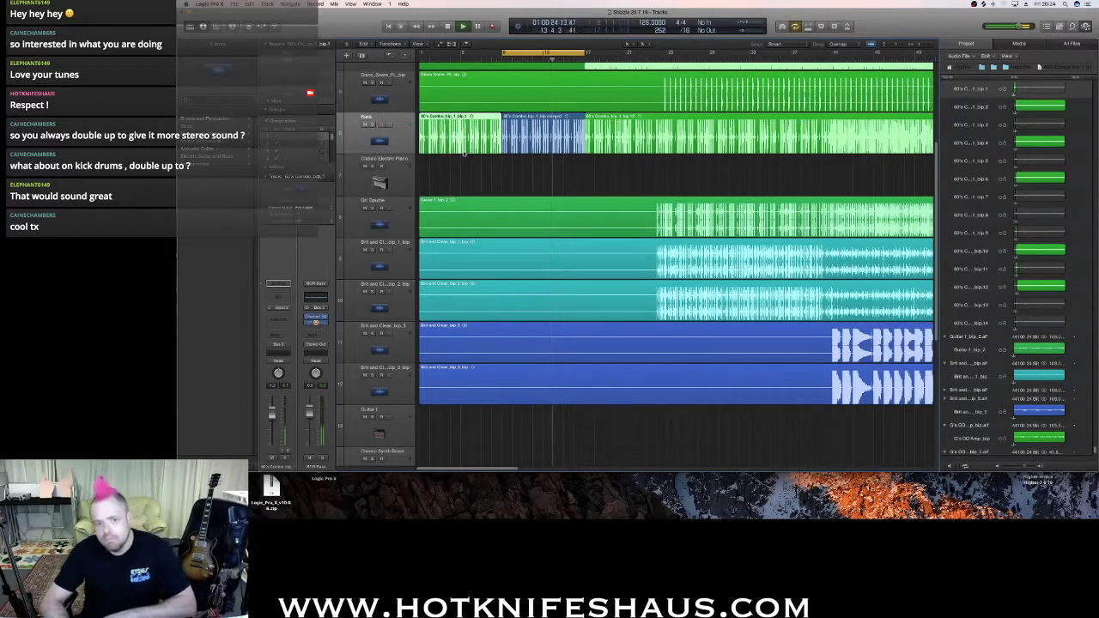
pyautogui.press('Delete')
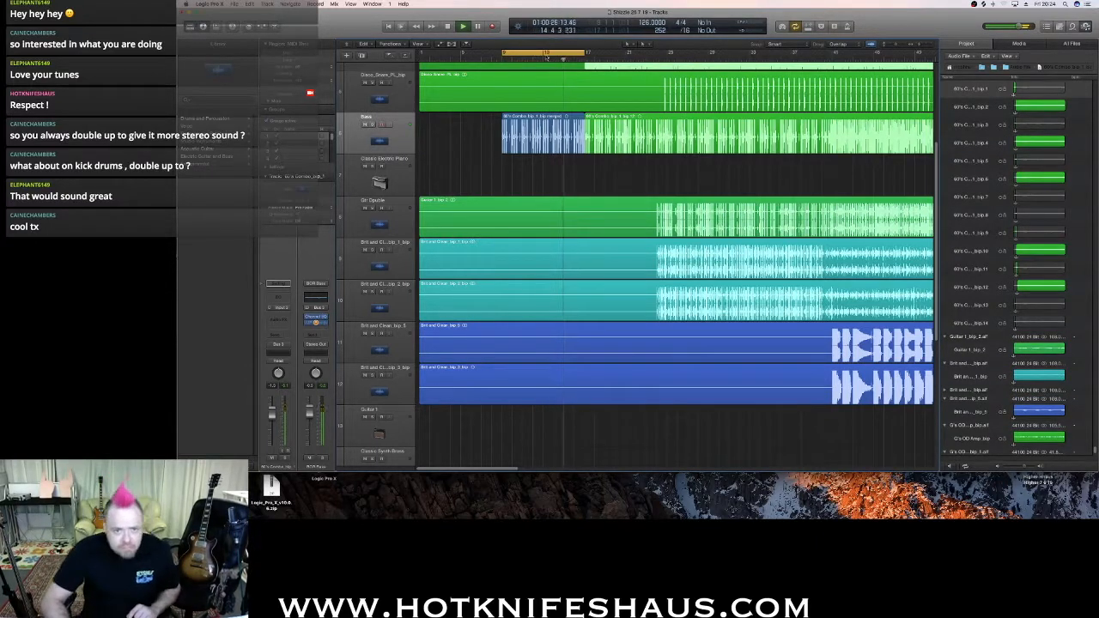
# Turn off the cycle range and play the merged Bass region from bar 14 up to about beat 4.
pyautogui.click(518, 145)
pyautogui.click(557, 52)
pyautogui.moveTo(555, 59); pyautogui.dragTo(554, 59)
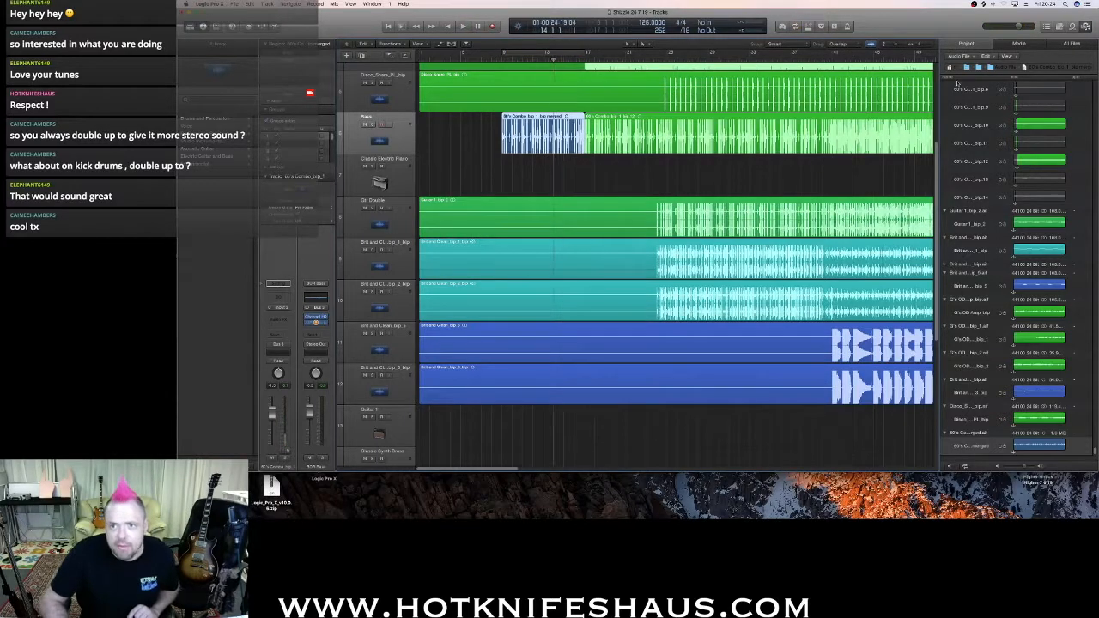
pyautogui.moveTo(922, 44); pyautogui.dragTo(930, 45)
pyautogui.press('space')
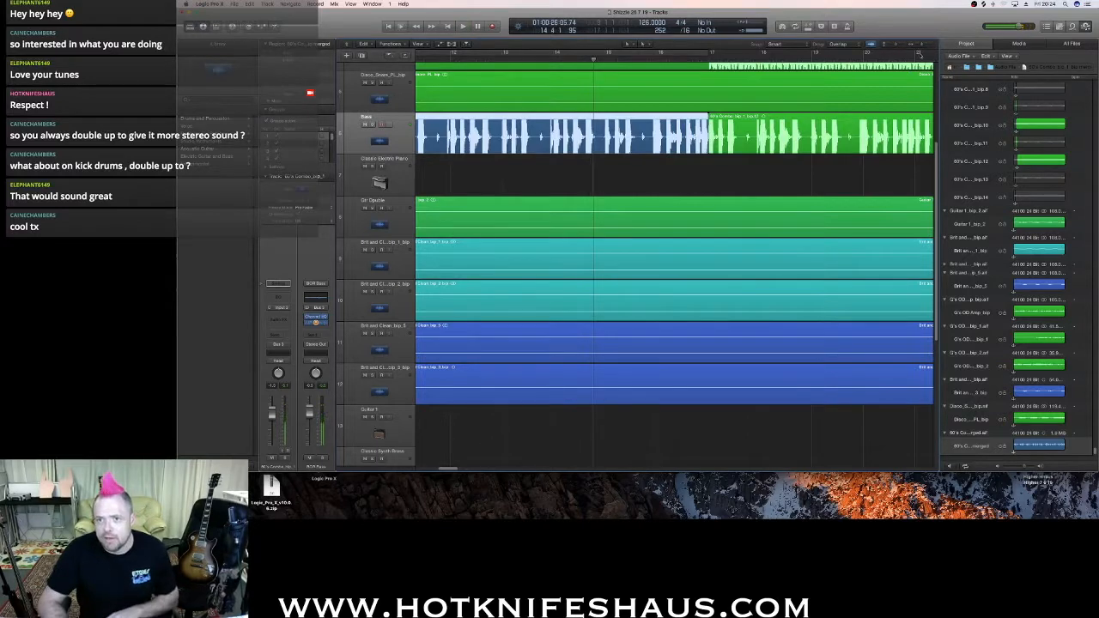
# Split the merged Bass region around beats 3 and 4 of bar 14 with the Scissors tool and delete the short piece between the cuts.
pyautogui.click(629, 44)
pyautogui.click(640, 91)
pyautogui.click(583, 146)
pyautogui.click(598, 145)
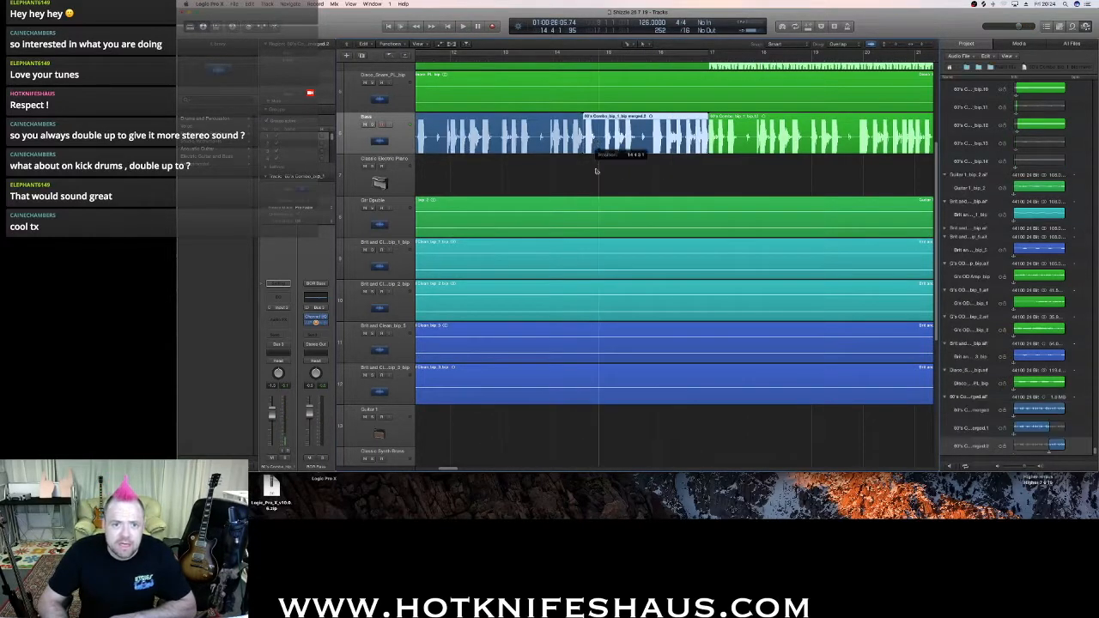
pyautogui.press('Left')
pyautogui.press('Delete')
# Turn the cycle range back on and play the edited Bass section between bars 9 and 17.
pyautogui.click(595, 56)
pyautogui.press('space')
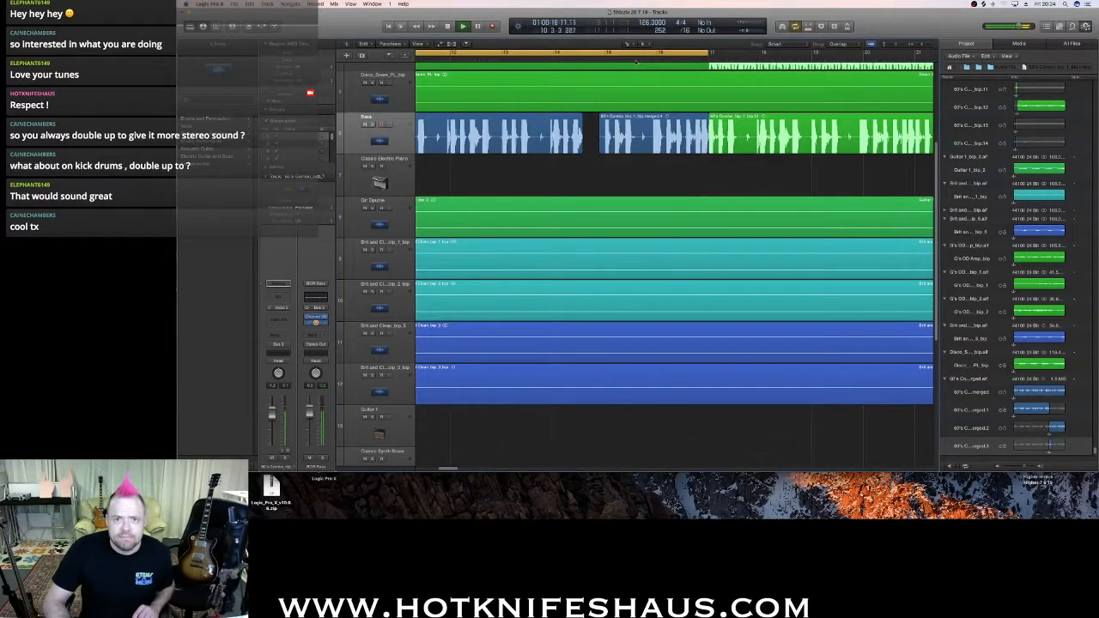
pyautogui.press('space')
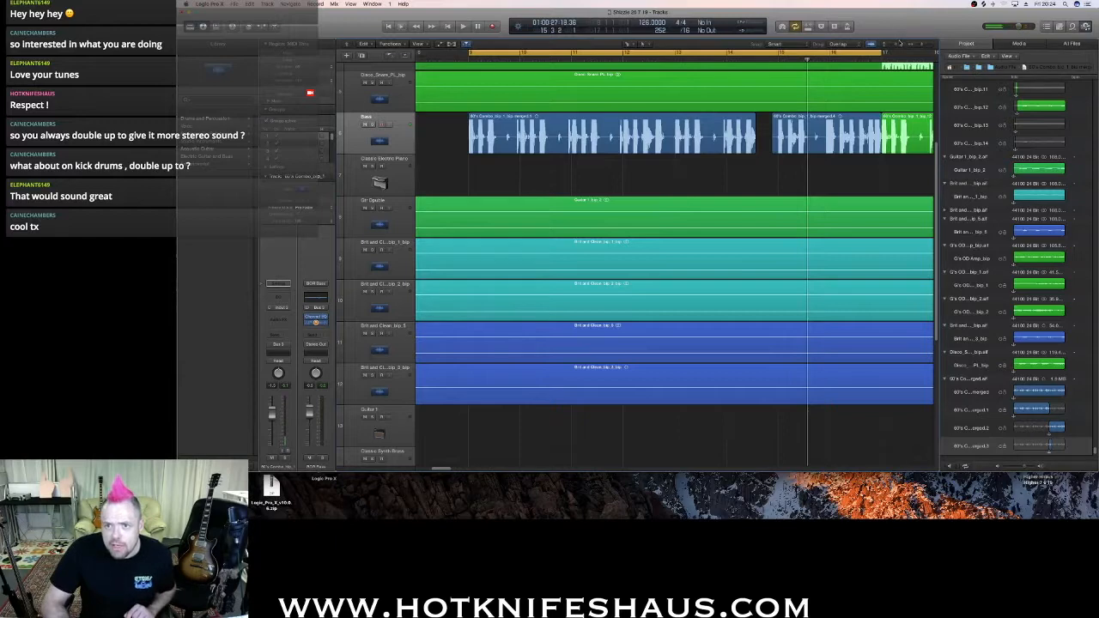
# Turn off the cycle range and play the song from bar 17.
pyautogui.moveTo(895, 46); pyautogui.dragTo(918, 45)
pyautogui.hscroll(5, 732, 86)
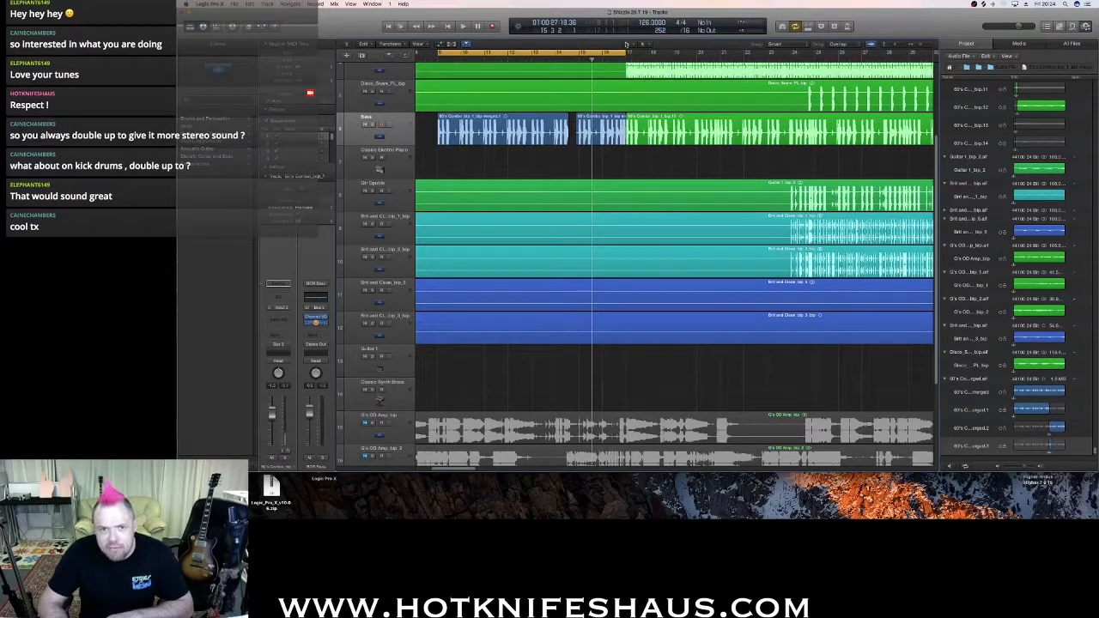
pyautogui.click(625, 53)
pyautogui.click(624, 59)
pyautogui.press('space')
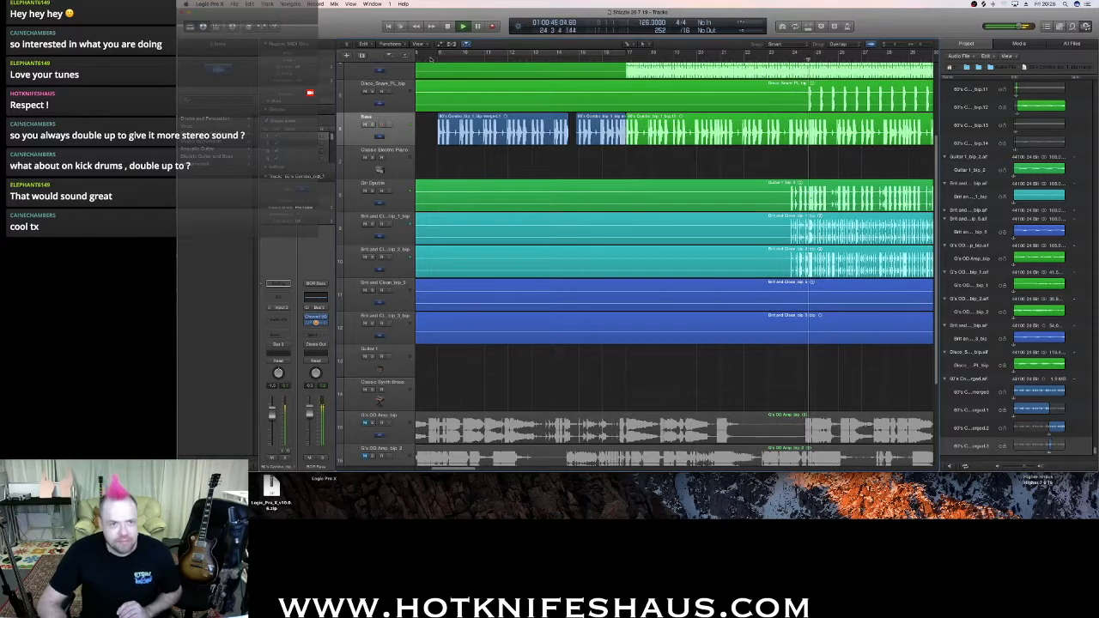
# Stop the playback and play the edited Bass section again from beat 4 of bar 8.
pyautogui.press('space')
pyautogui.click(429, 60)
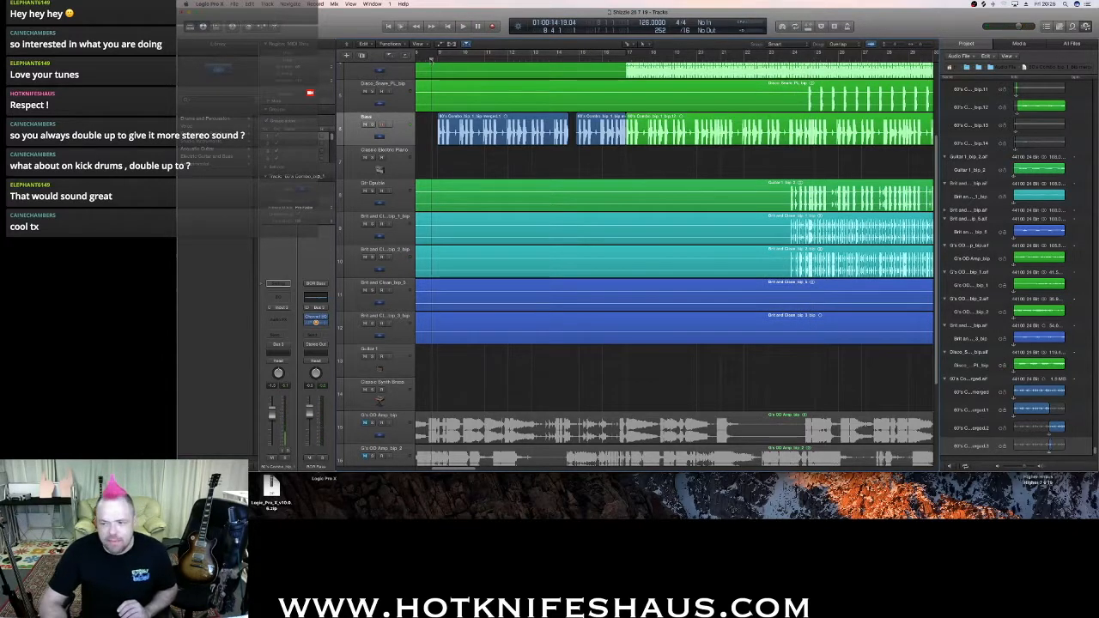
pyautogui.press('space')
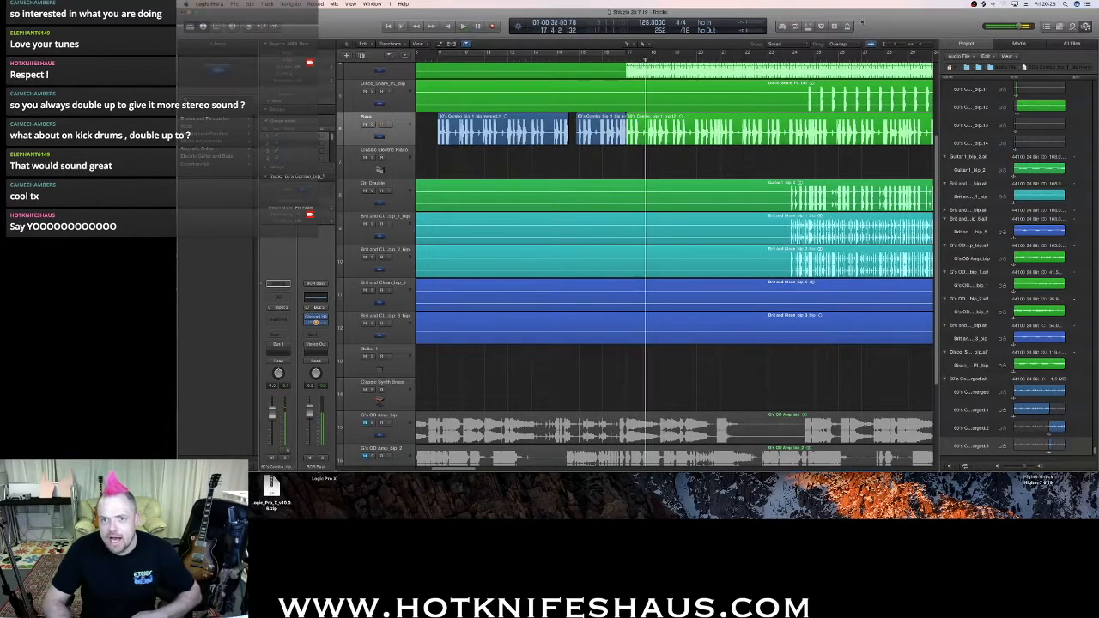
# Split the long green Bass region at bar 41 and delete its part between bars 17 and 41.
pyautogui.moveTo(921, 45); pyautogui.dragTo(916, 46)
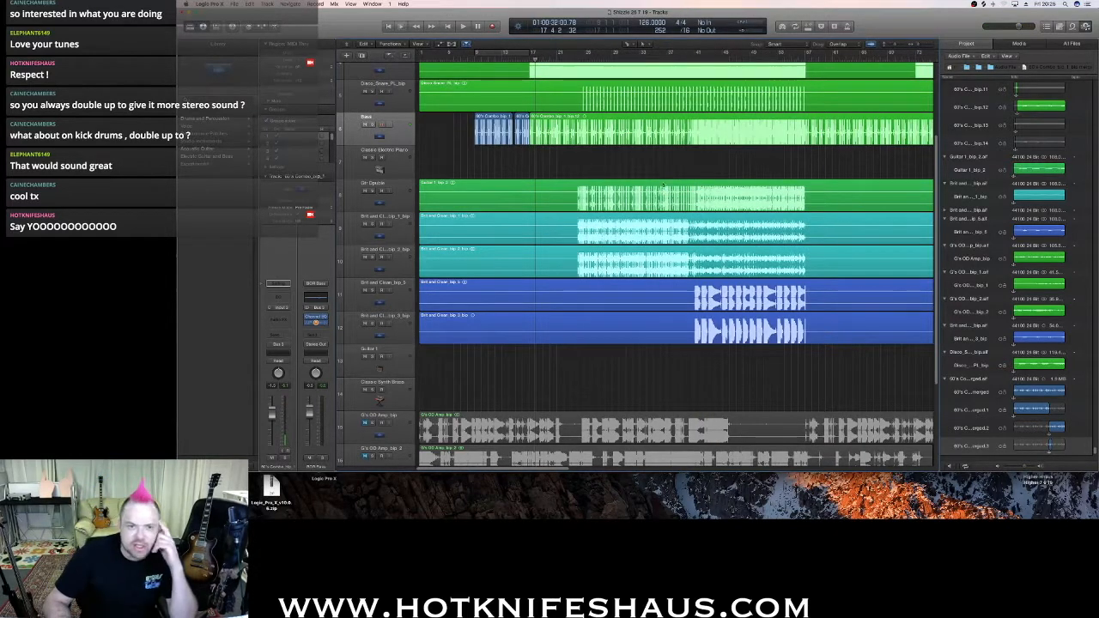
pyautogui.click(538, 143)
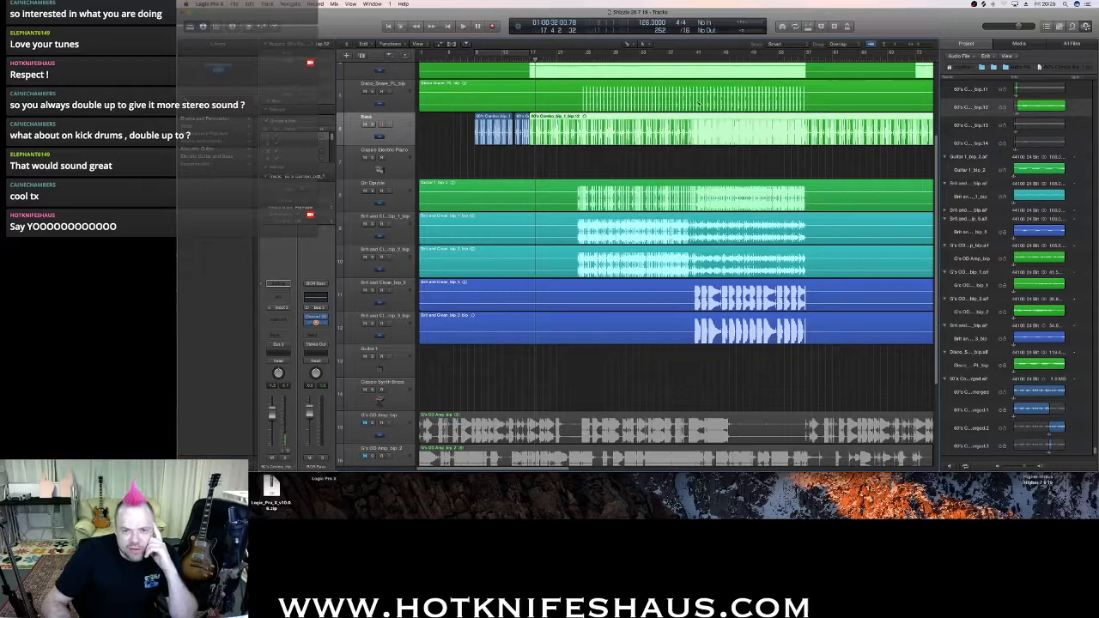
pyautogui.click(688, 56)
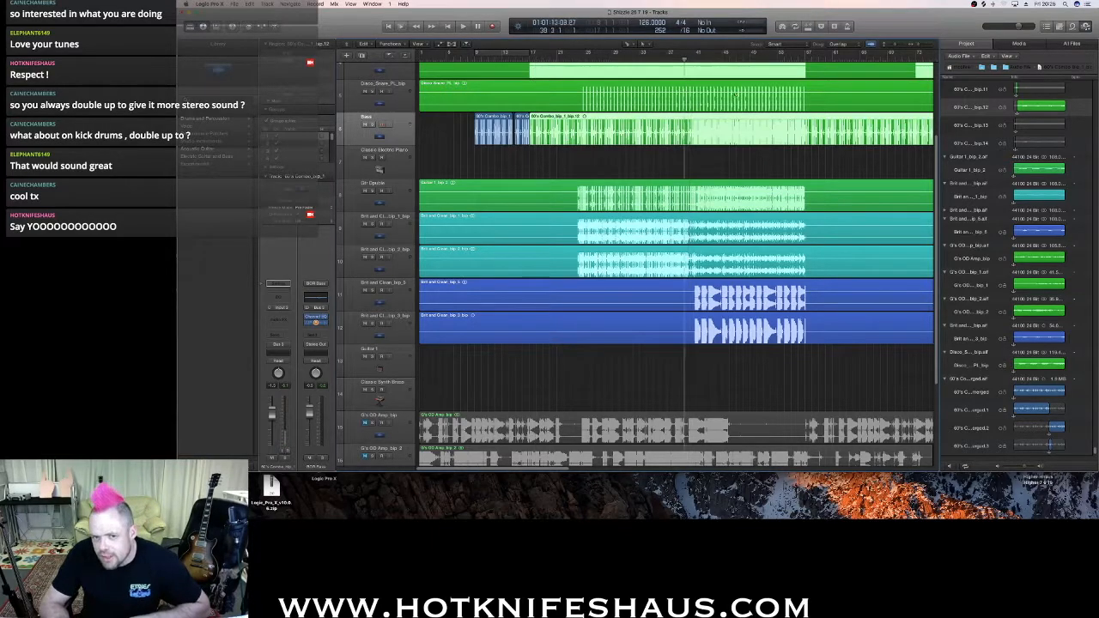
pyautogui.moveTo(918, 46); pyautogui.dragTo(924, 46)
pyautogui.press('space')
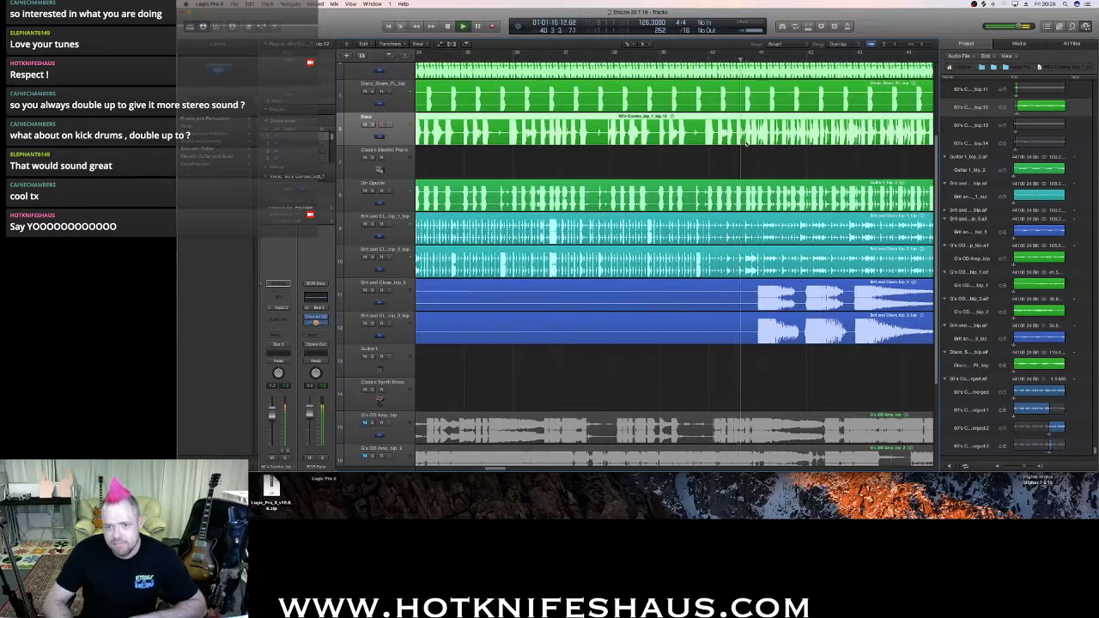
pyautogui.press('space')
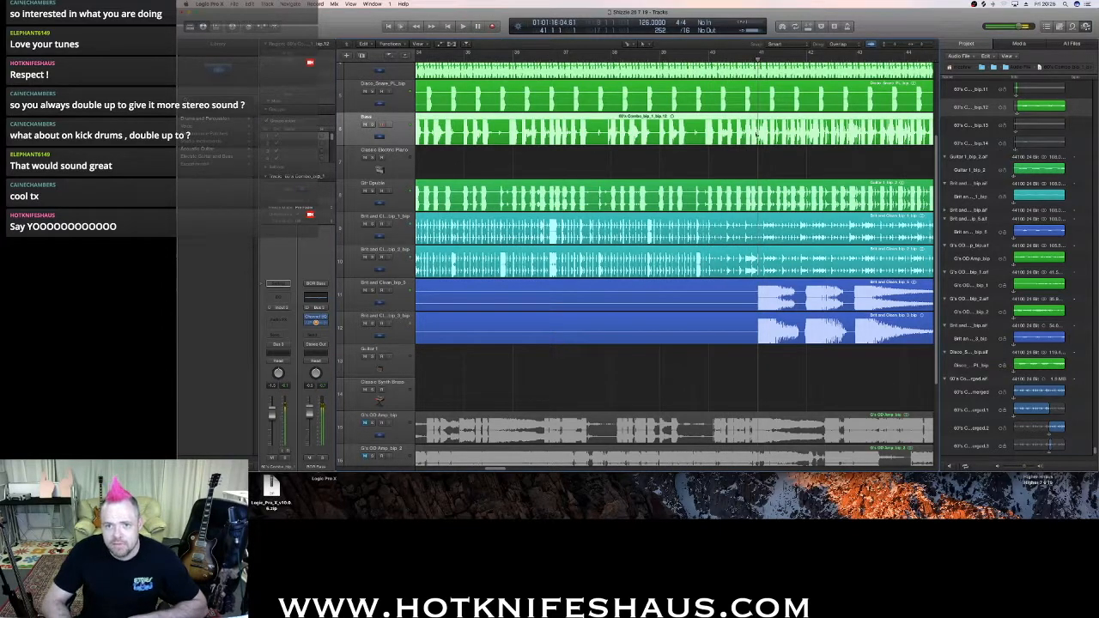
pyautogui.click(758, 141)
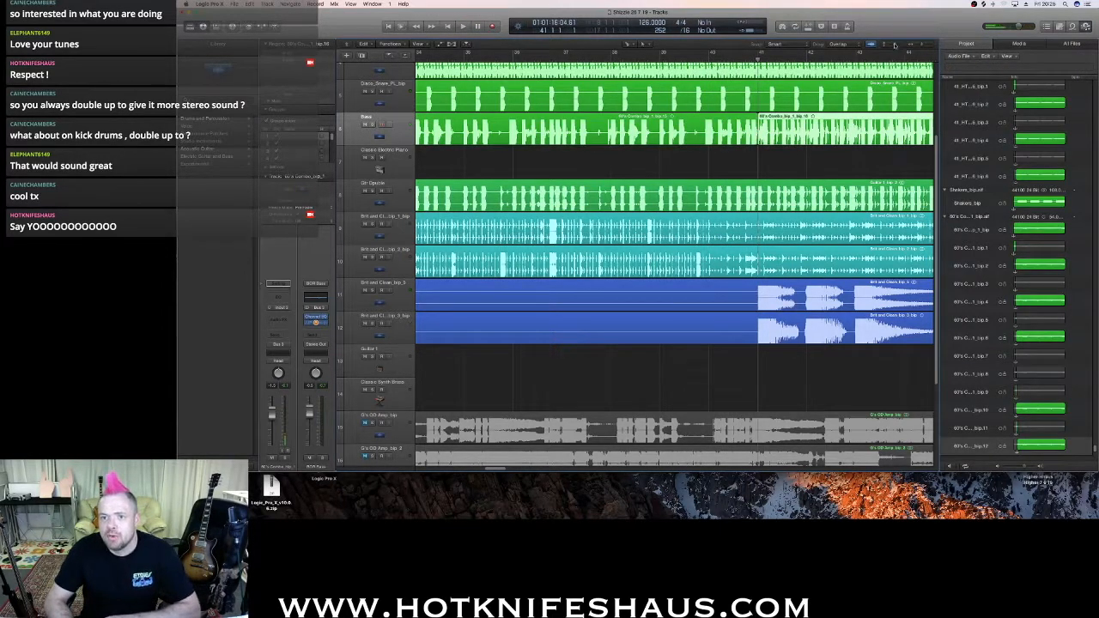
pyautogui.moveTo(922, 45); pyautogui.dragTo(916, 46)
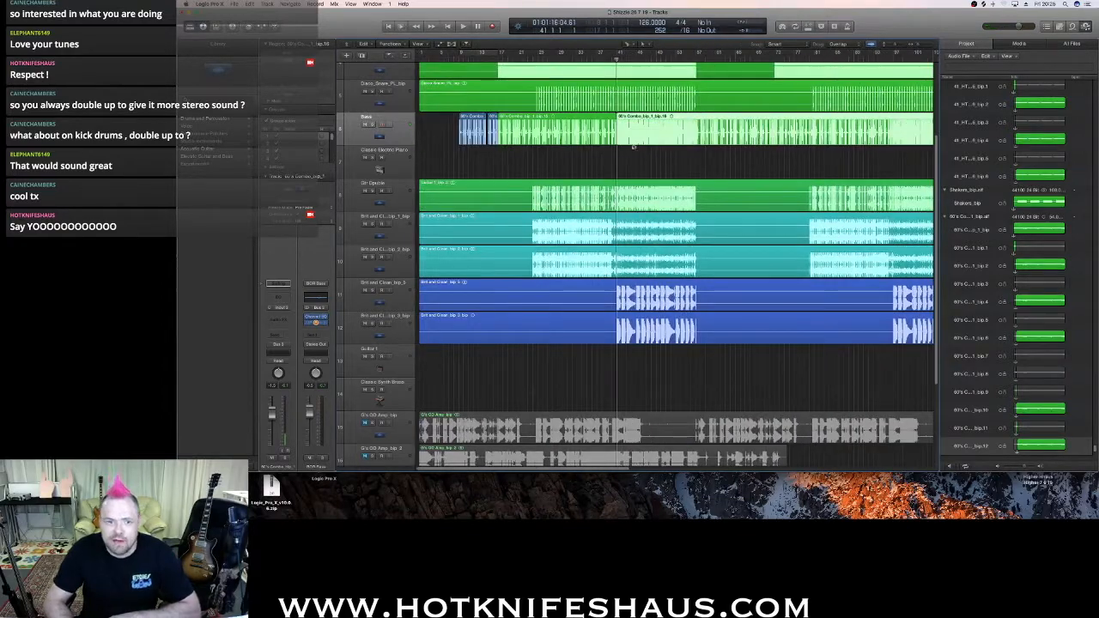
pyautogui.click(528, 142)
pyautogui.press('Delete')
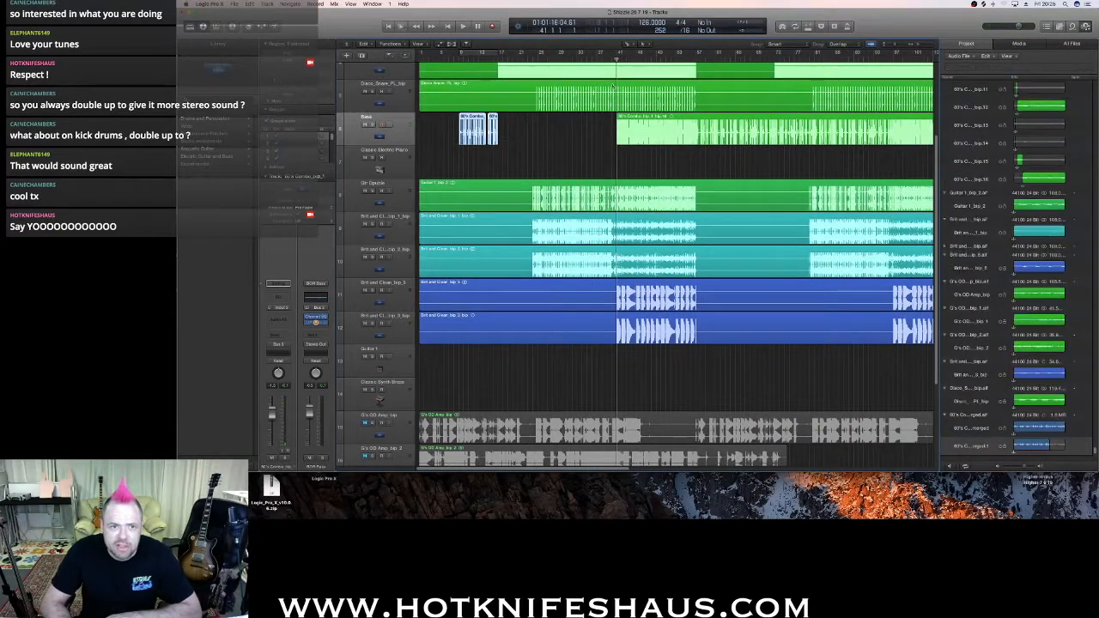
# Merge the two blue Bass regions between bars 9 and 17 into one region with the Glue tool.
pyautogui.click(635, 47)
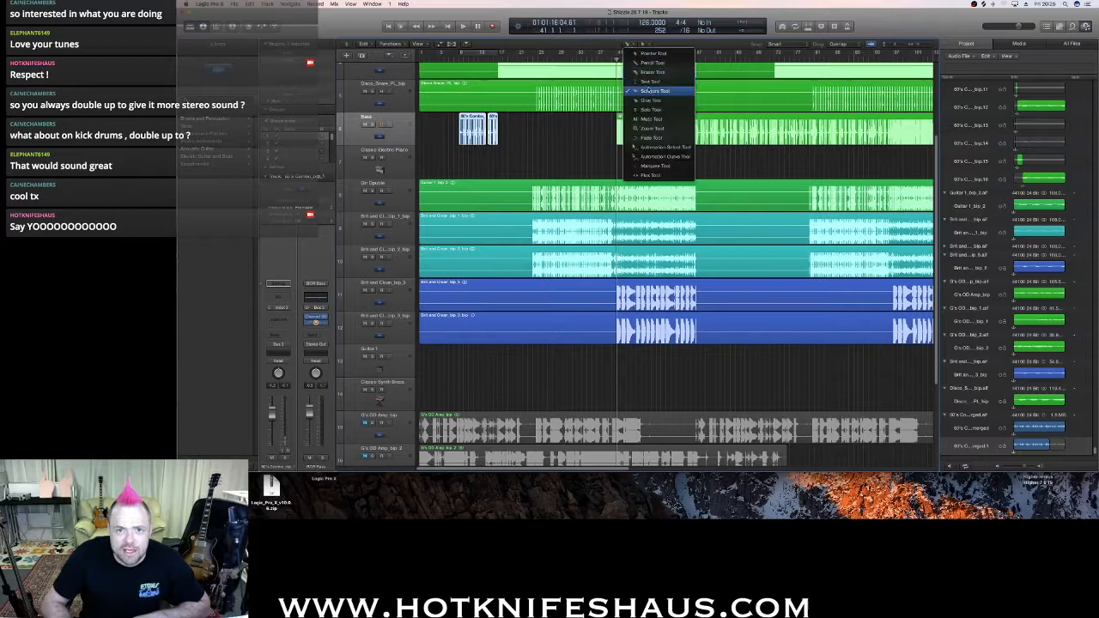
pyautogui.click(653, 99)
pyautogui.click(470, 127)
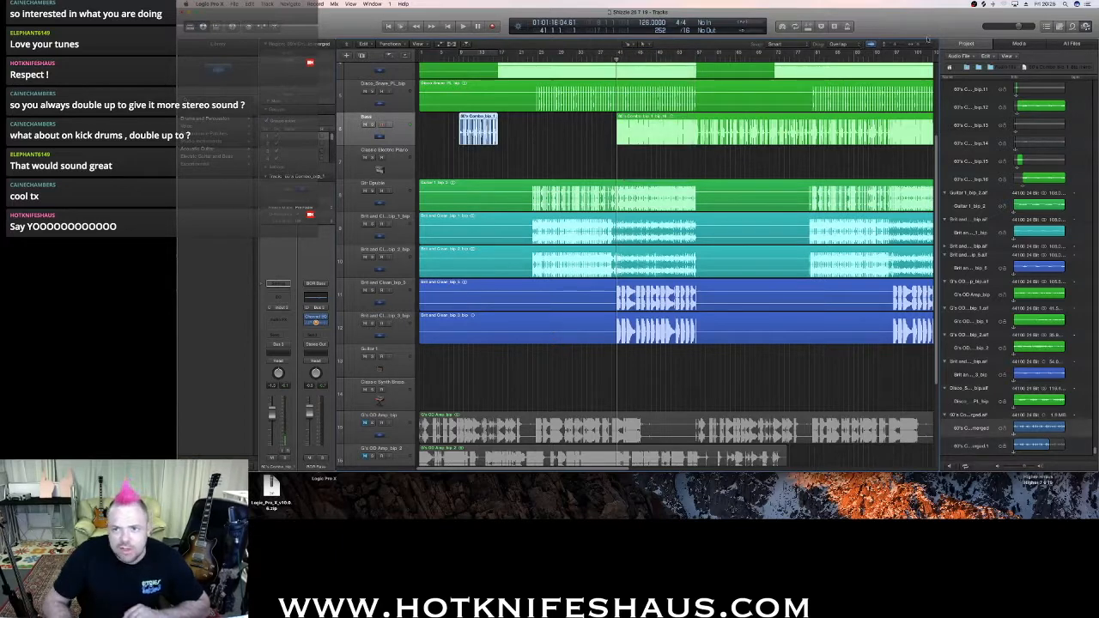
# Switch back to the Pointer tool and loop the merged Bass region from bar 17 to about bar 22.
pyautogui.moveTo(918, 46); pyautogui.dragTo(922, 45)
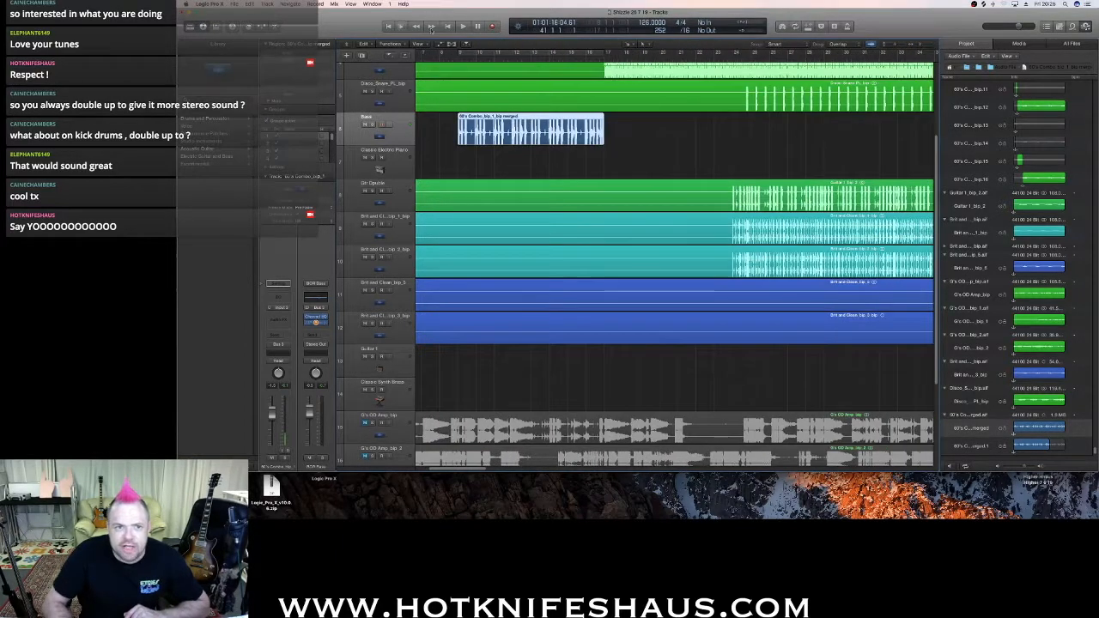
pyautogui.moveTo(470, 58); pyautogui.dragTo(458, 61)
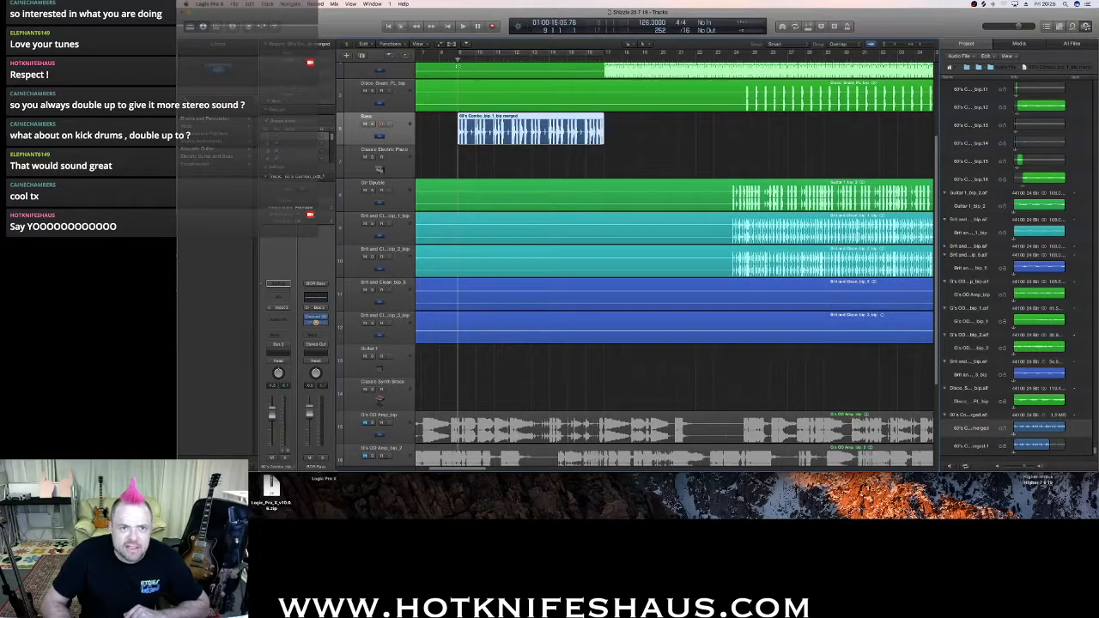
pyautogui.click(605, 58)
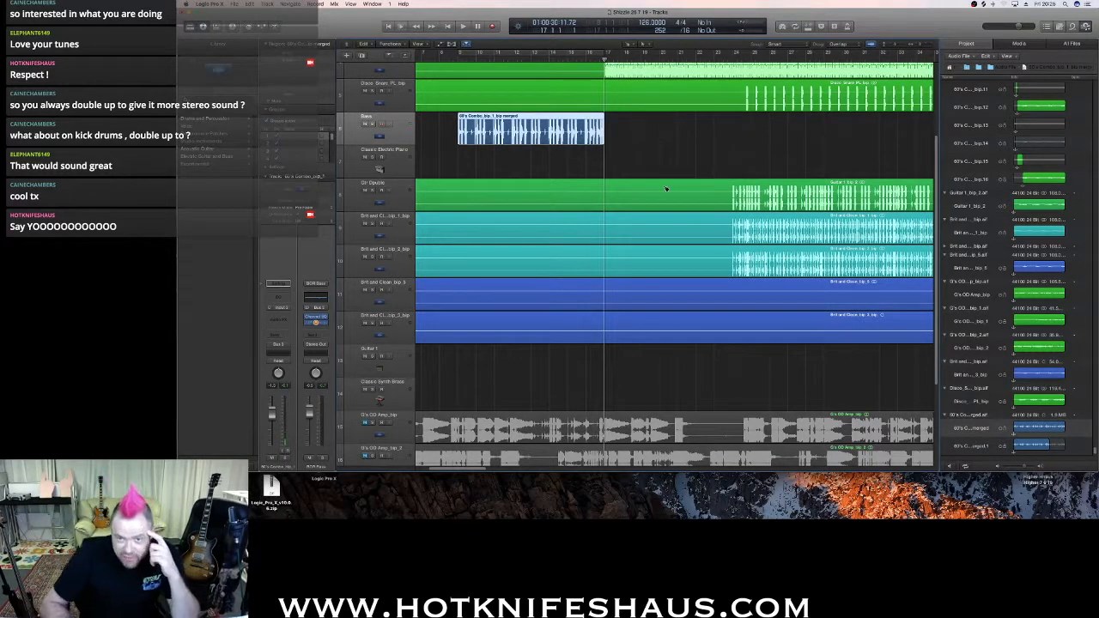
pyautogui.moveTo(920, 45); pyautogui.dragTo(901, 47)
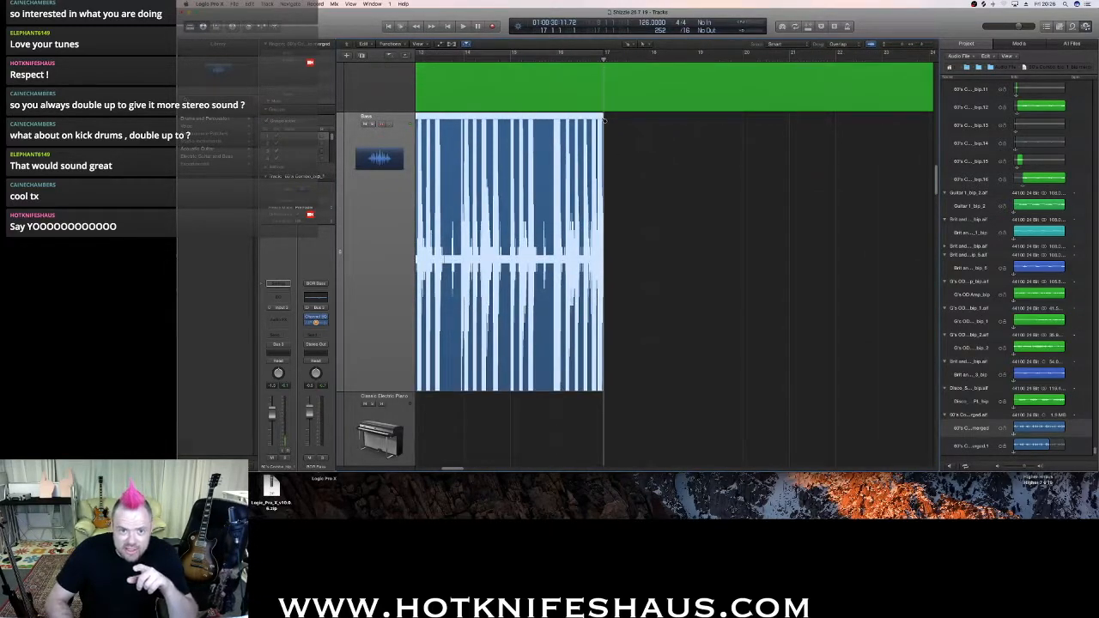
pyautogui.click(627, 43)
pyautogui.click(640, 53)
pyautogui.moveTo(602, 134); pyautogui.dragTo(848, 161)
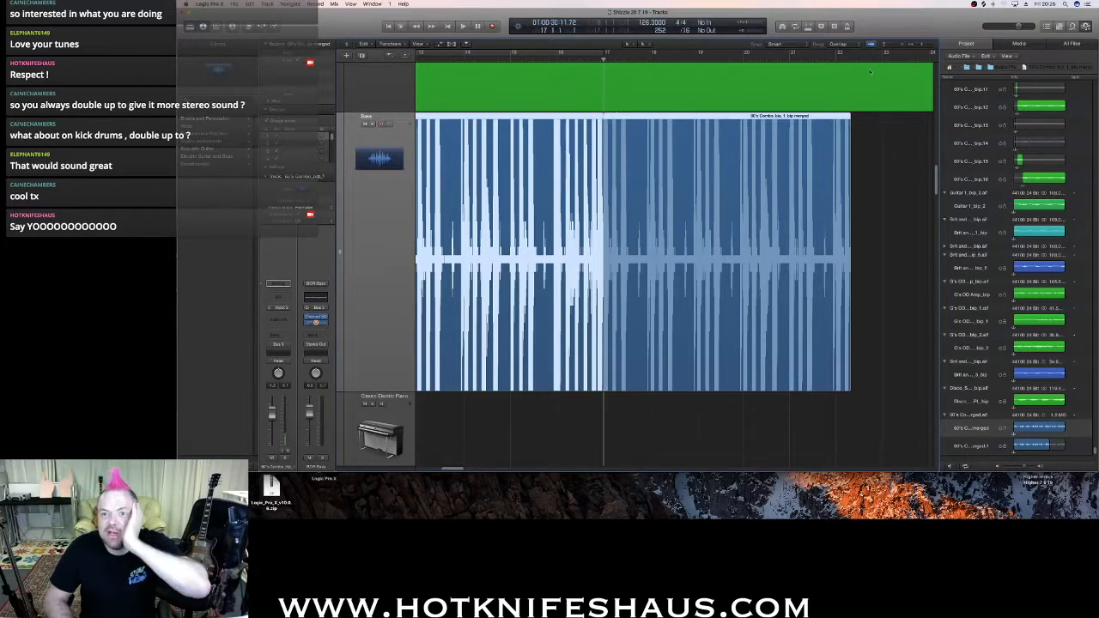
pyautogui.moveTo(899, 47); pyautogui.dragTo(919, 46)
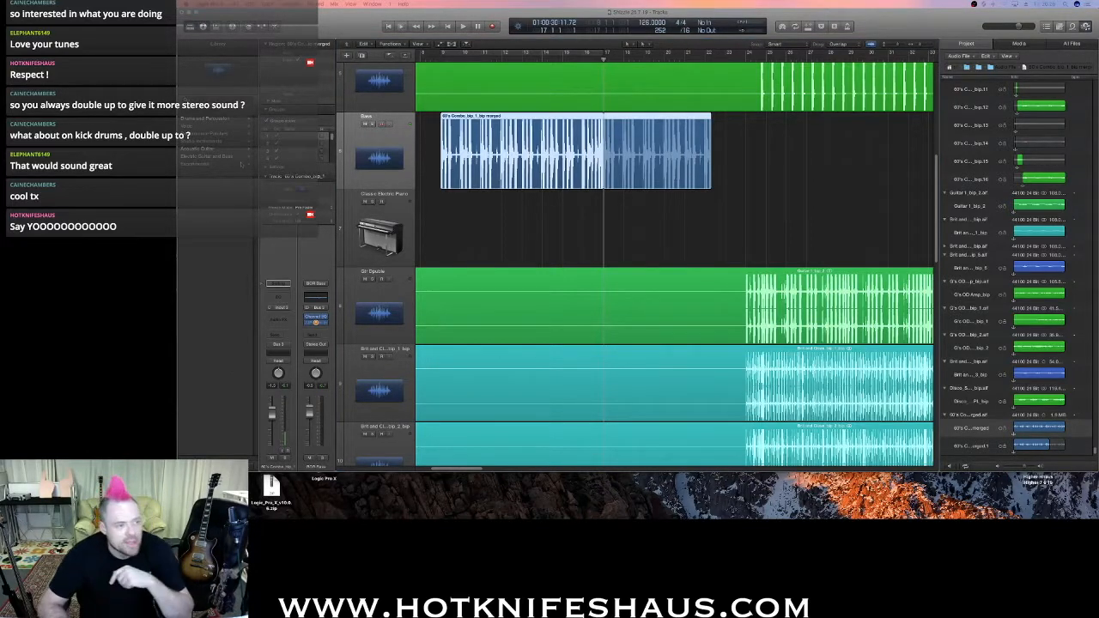
# Play the looped Bass briefly from bar 17 and extend its loop up to the green region at bar 41.
pyautogui.click(731, 177)
pyautogui.press('space')
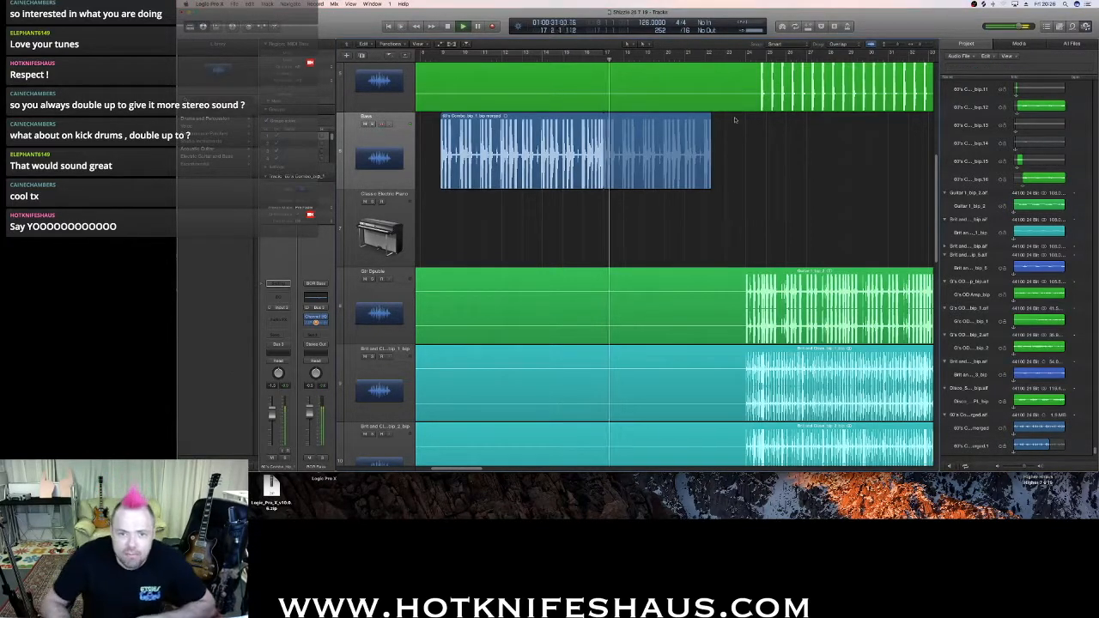
pyautogui.press('super+Left')
pyautogui.press('super+Left')
pyautogui.press('space')
pyautogui.moveTo(632, 115); pyautogui.dragTo(771, 116)
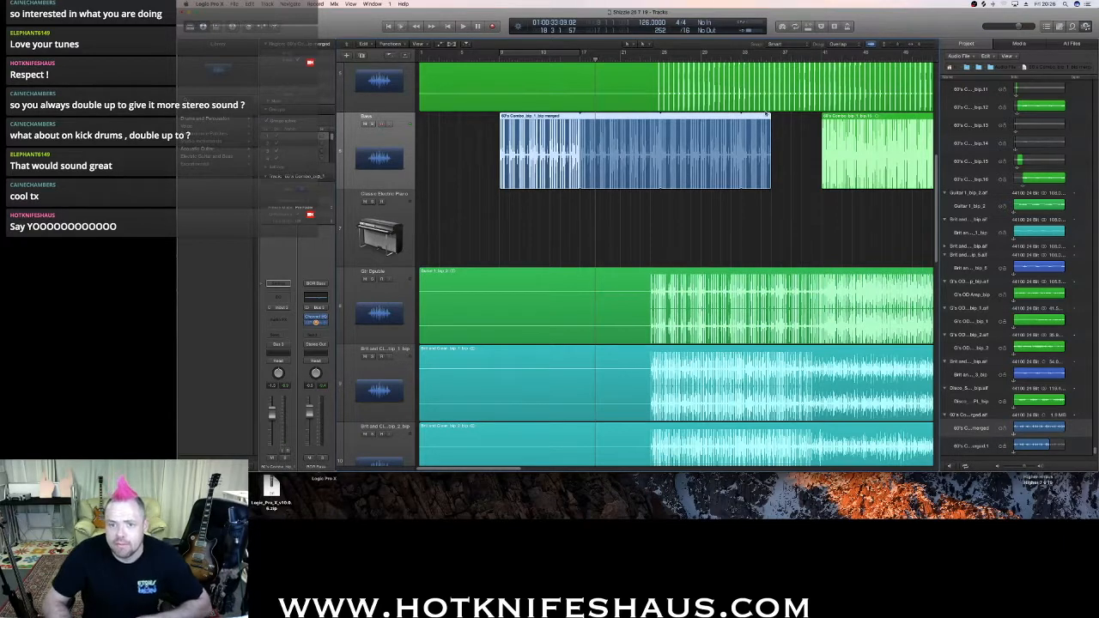
pyautogui.moveTo(770, 115); pyautogui.dragTo(822, 117)
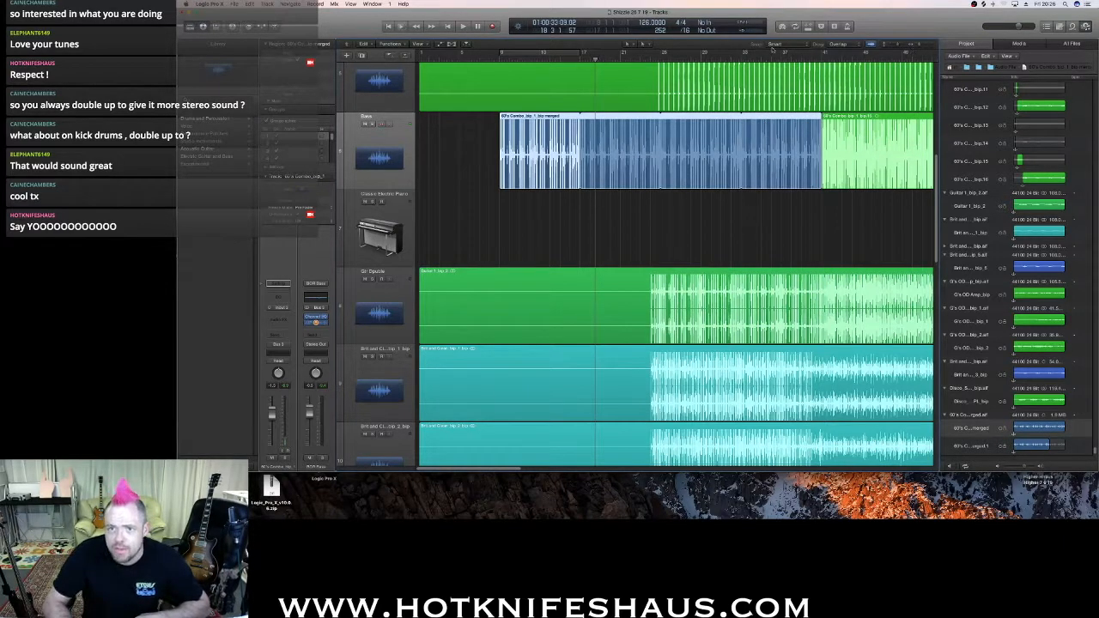
# Split the guitar double region at bar 24 with the Scissors tool and delete the silent part before the cut.
pyautogui.click(630, 43)
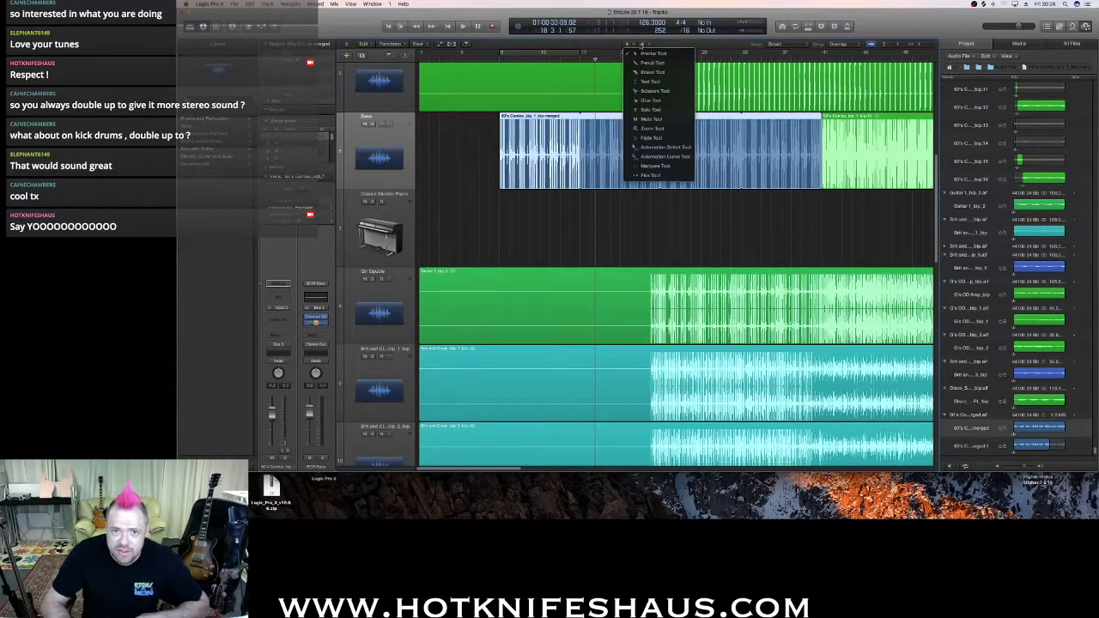
pyautogui.click(642, 44)
pyautogui.click(668, 91)
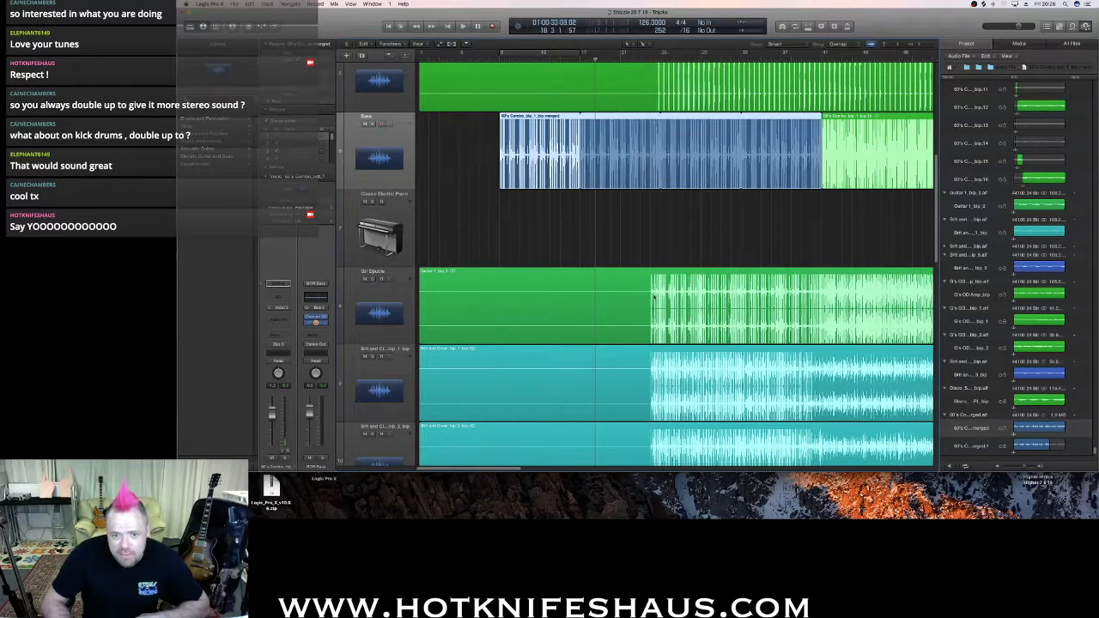
pyautogui.click(649, 274)
pyautogui.click(642, 44)
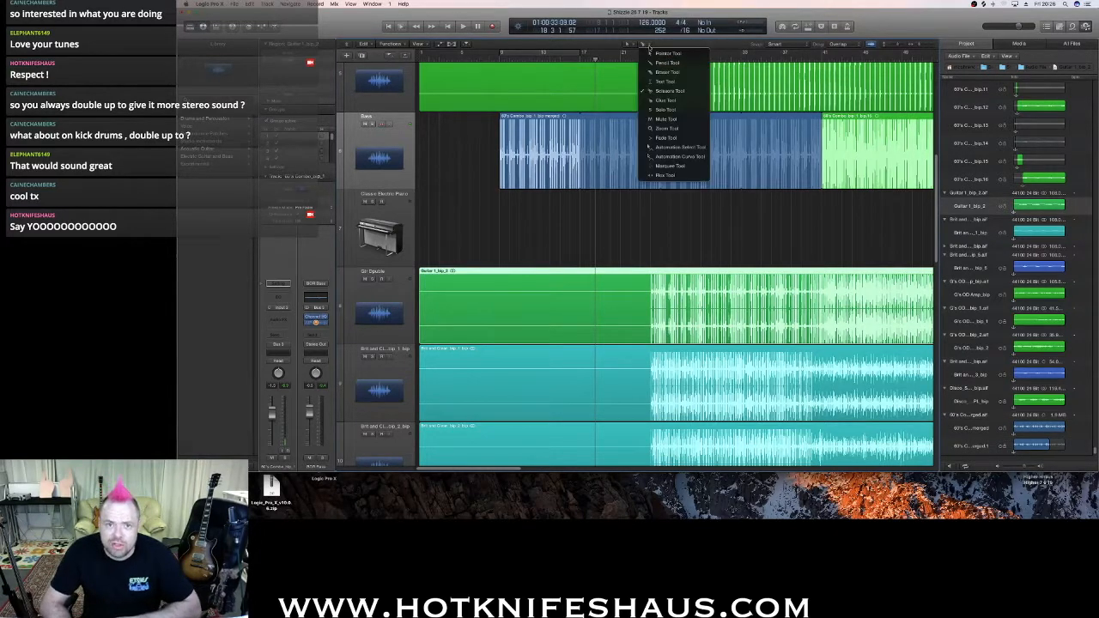
pyautogui.click(674, 91)
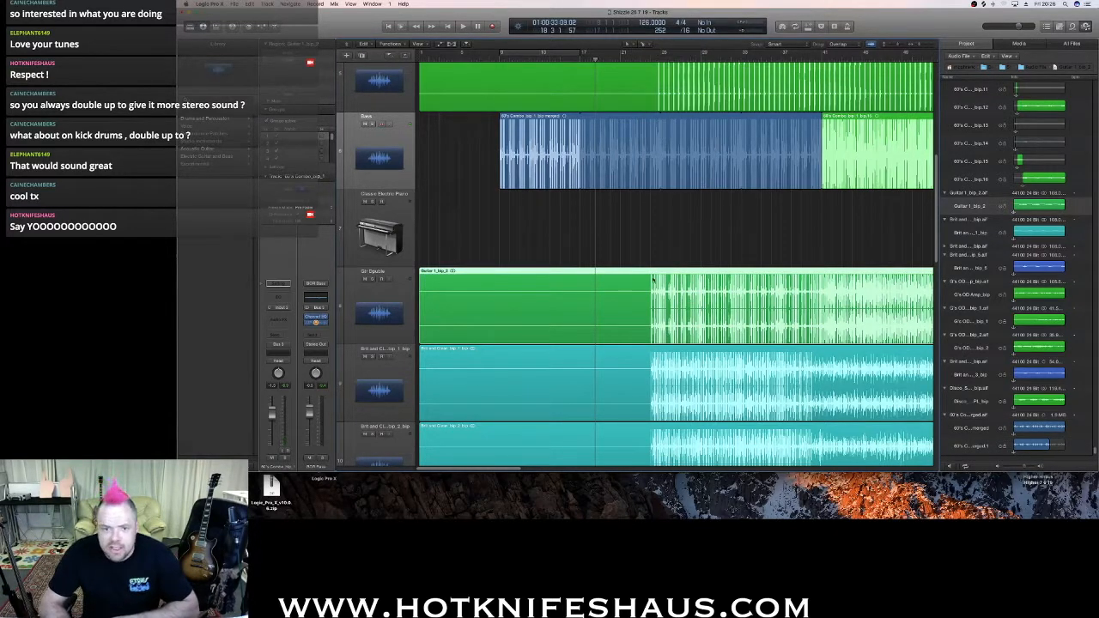
pyautogui.click(630, 43)
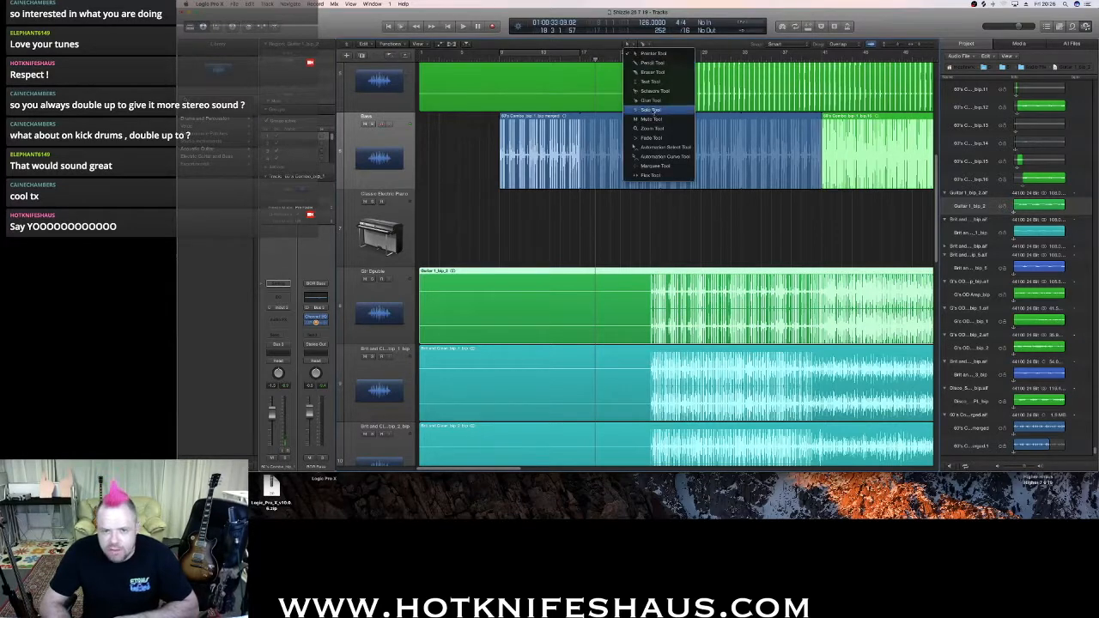
pyautogui.click(656, 91)
pyautogui.click(650, 275)
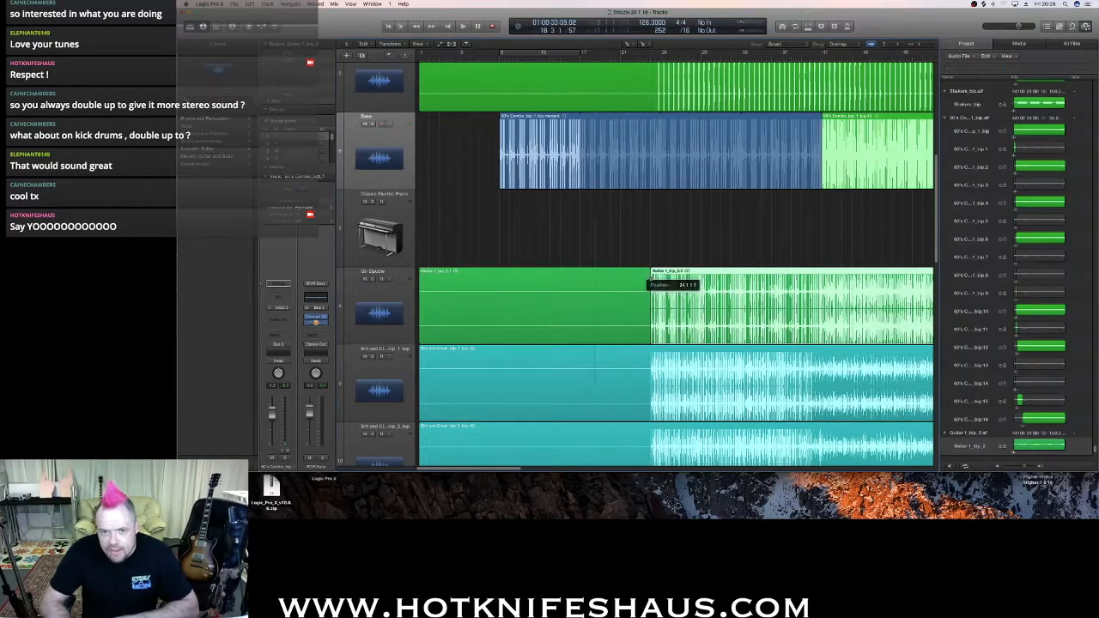
pyautogui.press('Delete')
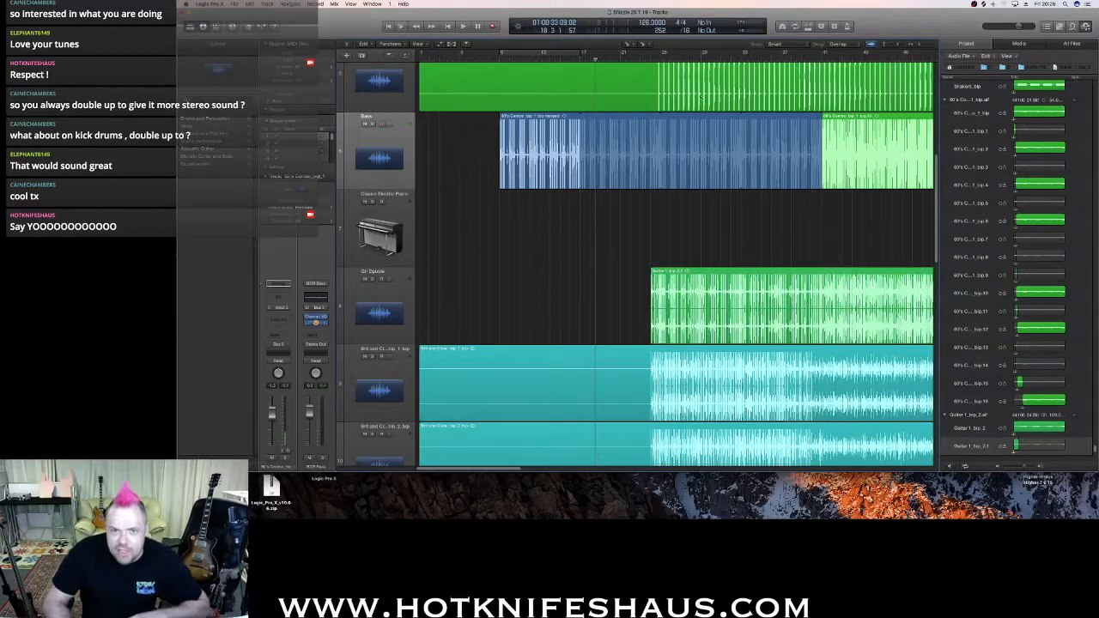
# Place the playhead at bar 24 and hide the project browser to widen the tracks area.
pyautogui.moveTo(660, 57); pyautogui.dragTo(653, 78)
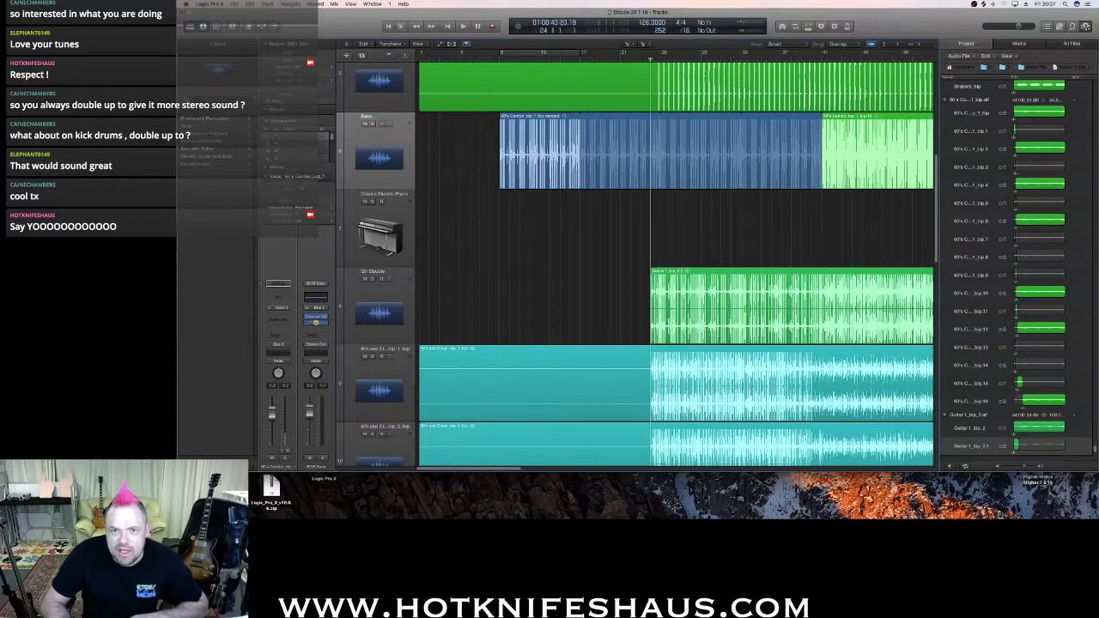
pyautogui.moveTo(919, 45); pyautogui.dragTo(925, 45)
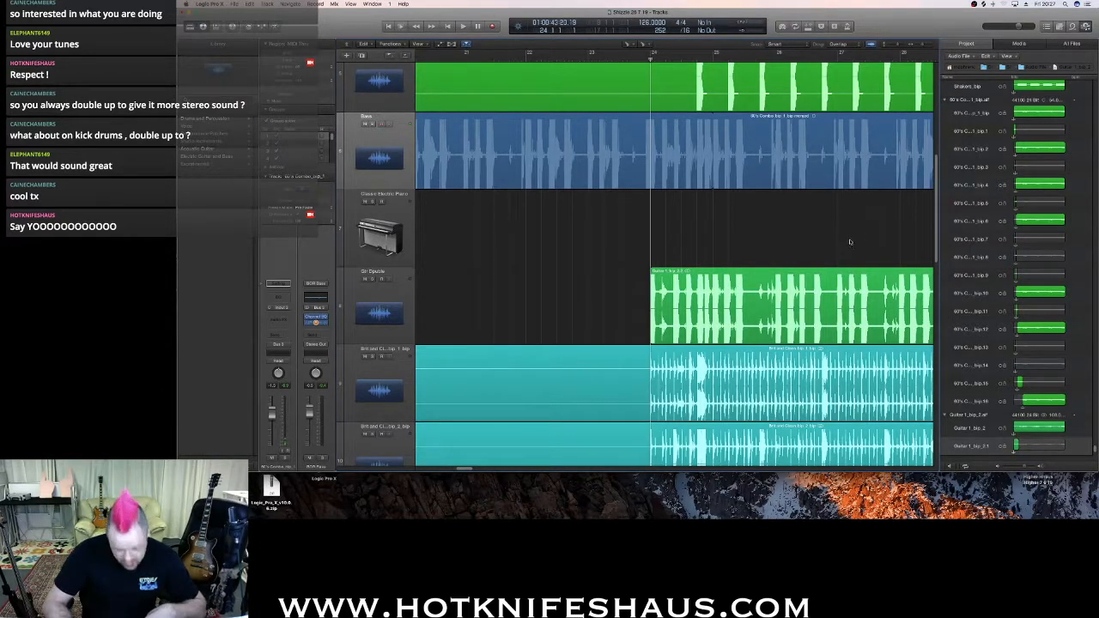
pyautogui.press('b')
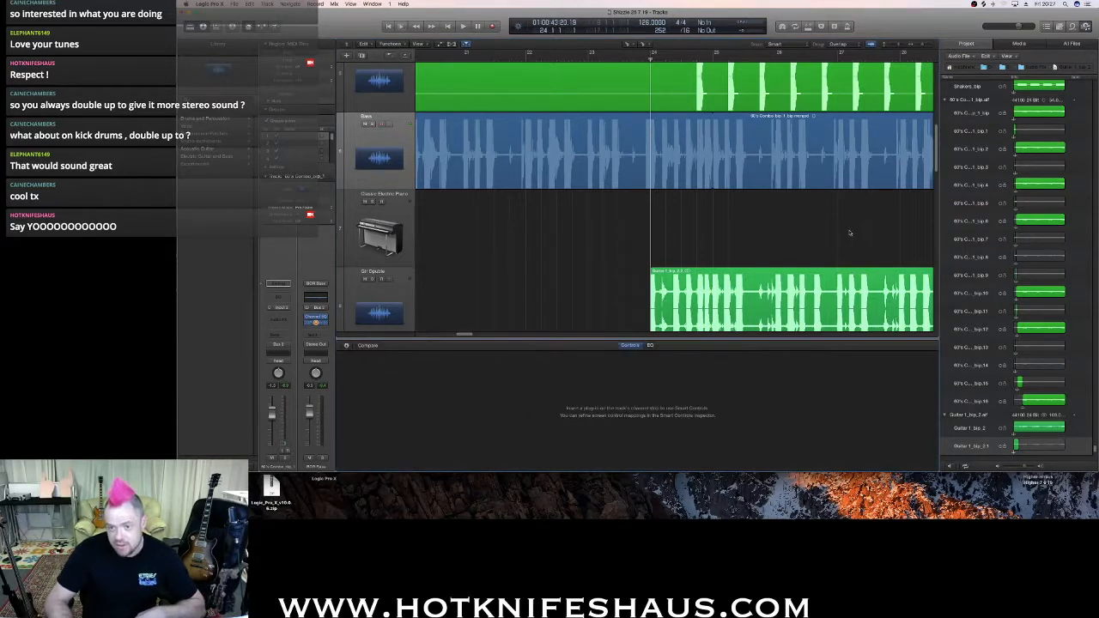
pyautogui.press('b')
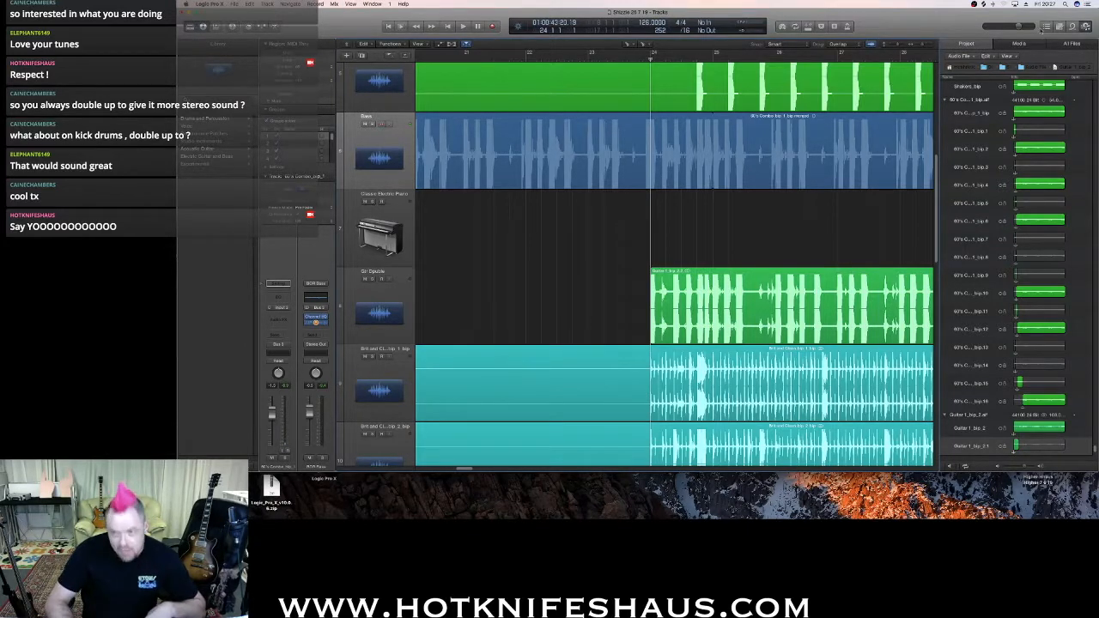
pyautogui.click(1085, 27)
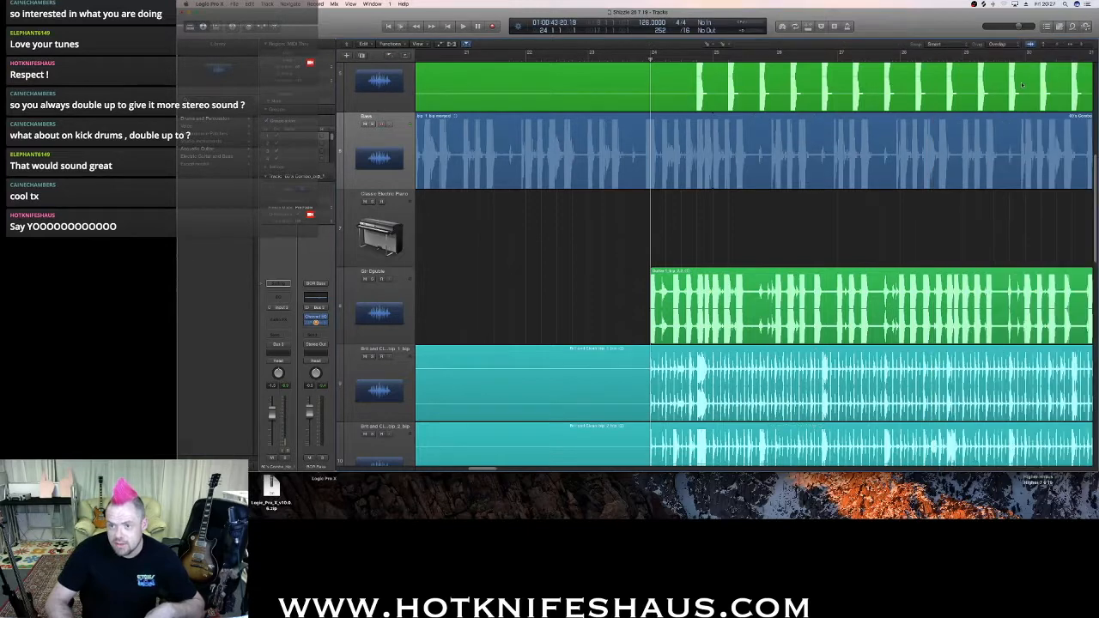
# Play the song from bar 24, briefly toggling solo on the guitar double track.
pyautogui.press('space')
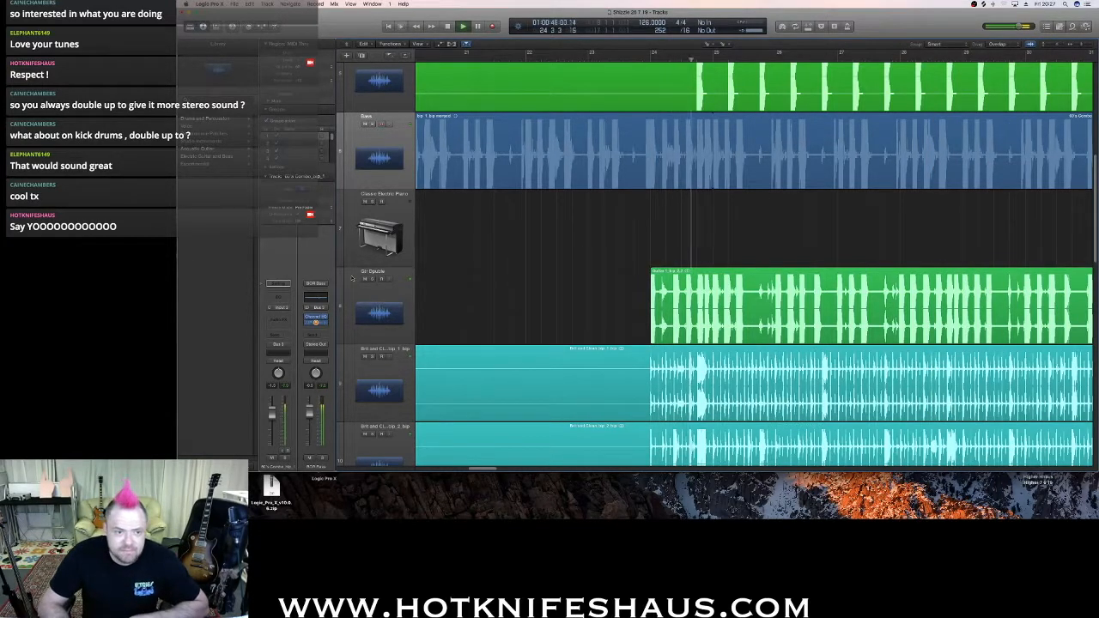
pyautogui.click(372, 279)
pyautogui.click(372, 280)
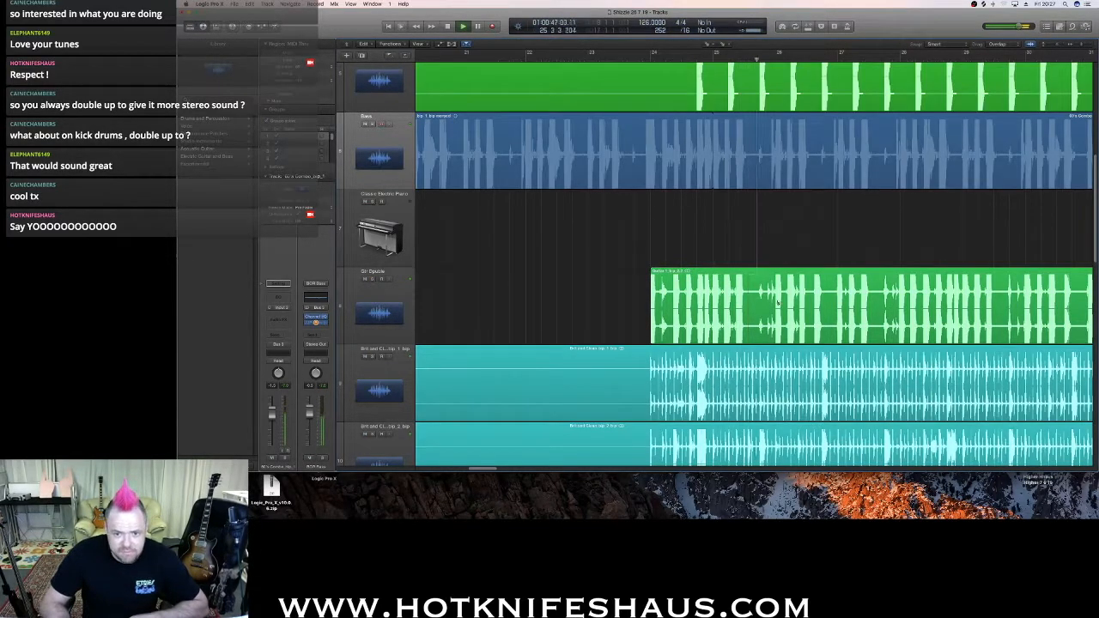
# Replay the song from just after bar 24 and split the guitar double region at bar 25.
pyautogui.press('space')
pyautogui.click(674, 59)
pyautogui.press('space')
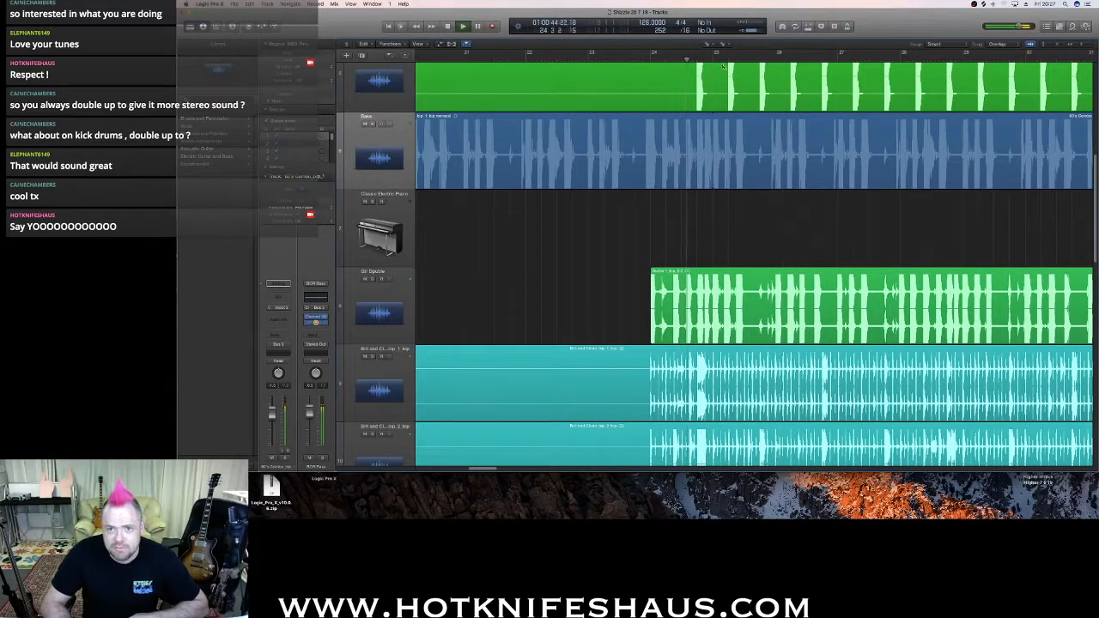
pyautogui.press('space')
pyautogui.click(729, 298)
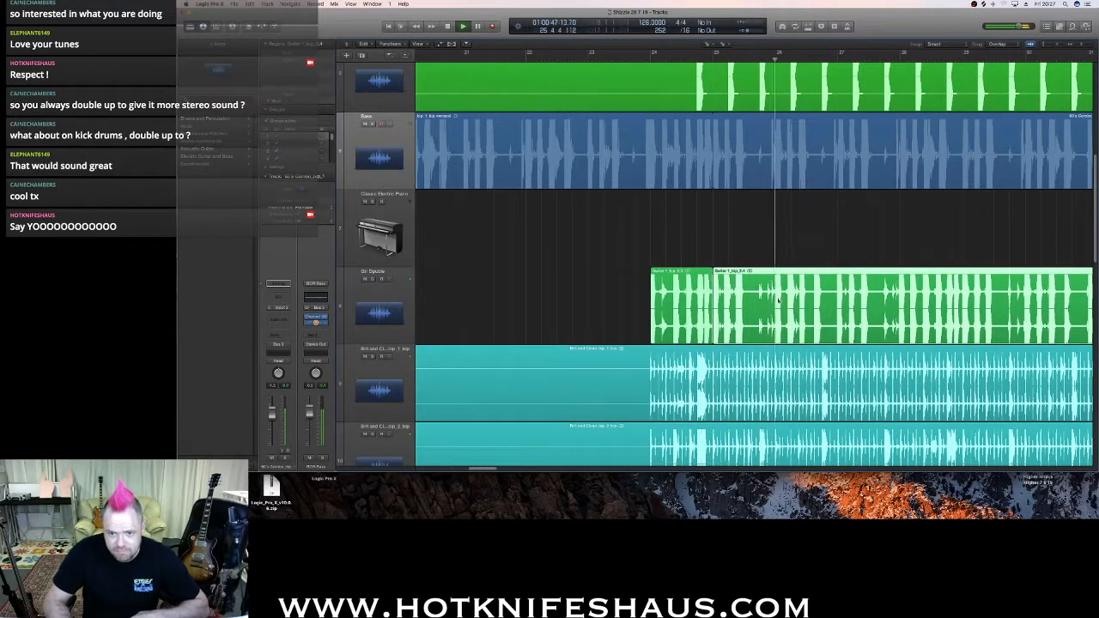
# Replay the passage, split the guitar double region at bars 26 and 27, and delete the piece between those cuts.
pyautogui.press('space')
pyautogui.press('space')
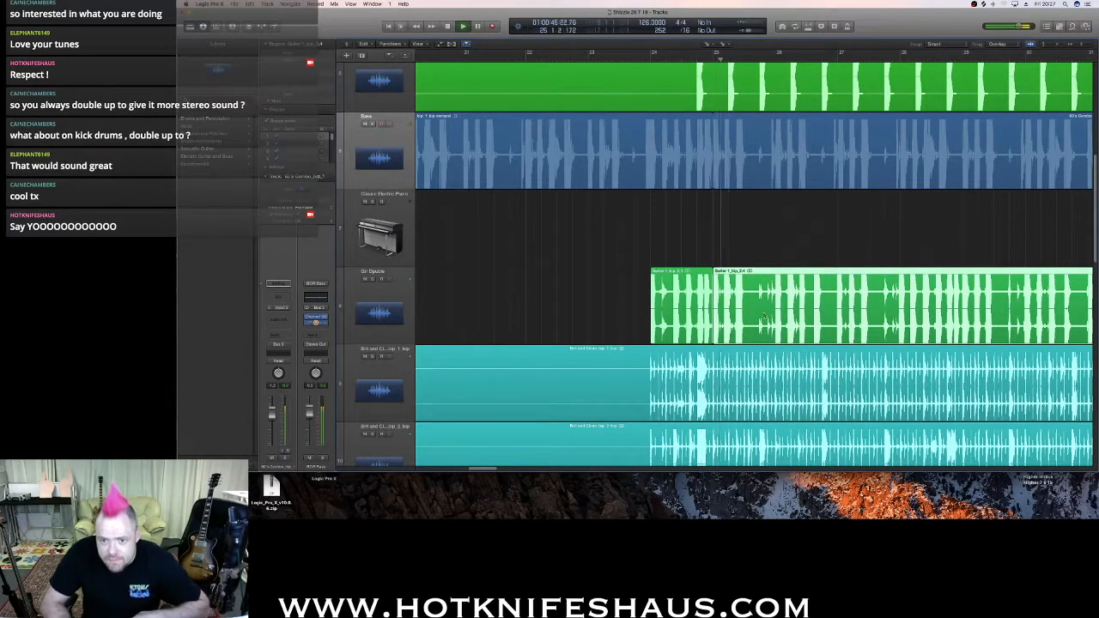
pyautogui.click(775, 273)
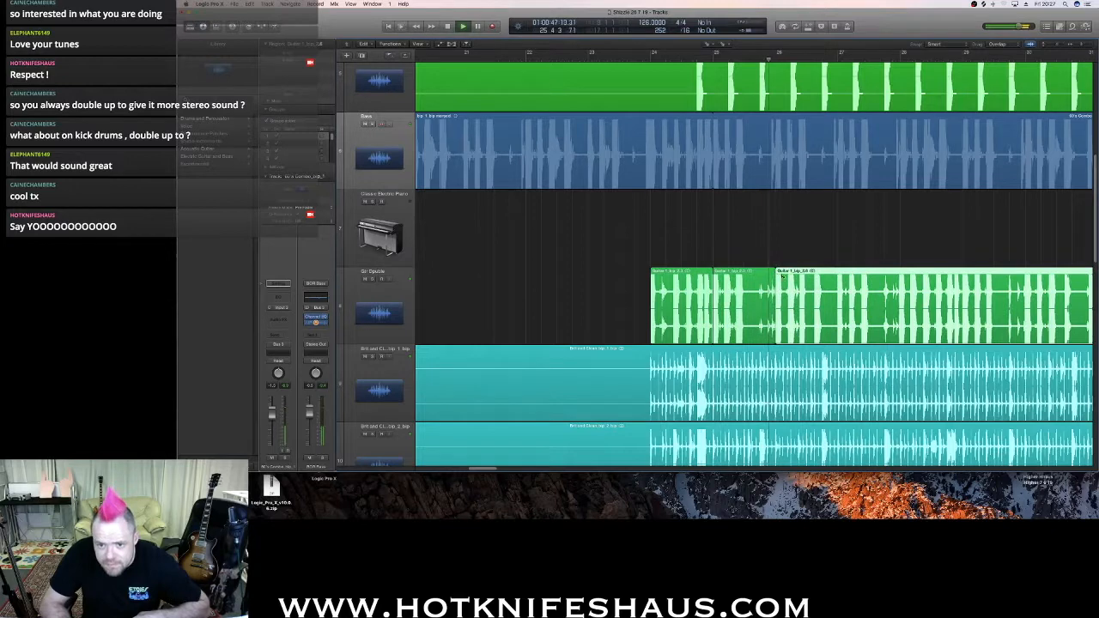
pyautogui.click(838, 273)
pyautogui.press('Delete')
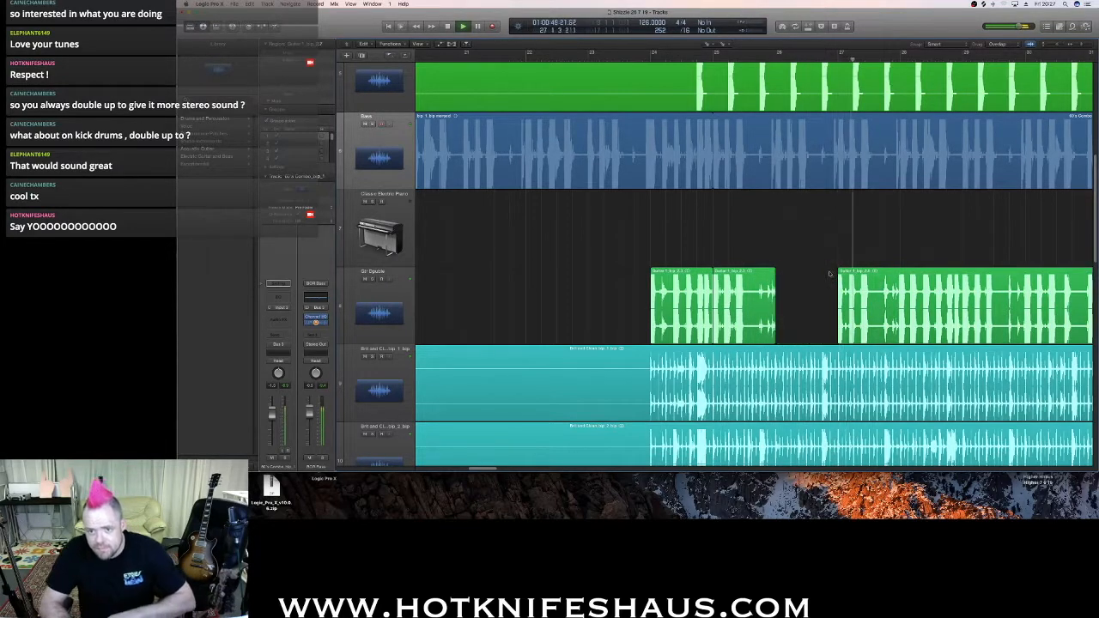
# Split the guitar double region at bar 28 and delete the piece between bars 27 and 28.
pyautogui.click(898, 273)
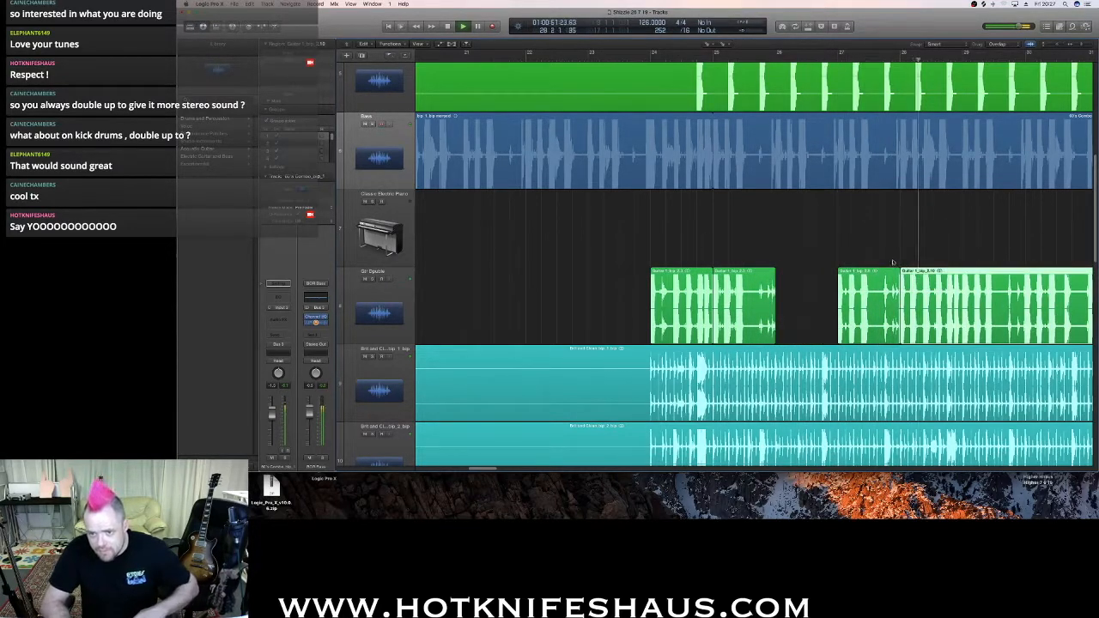
pyautogui.click(889, 274)
pyautogui.press('Delete')
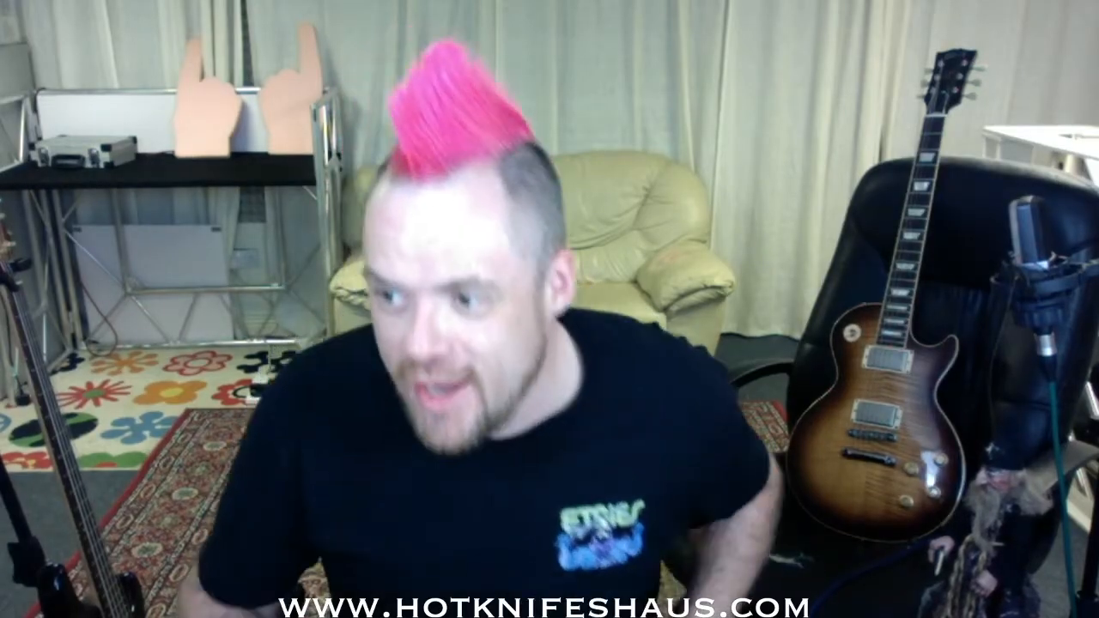
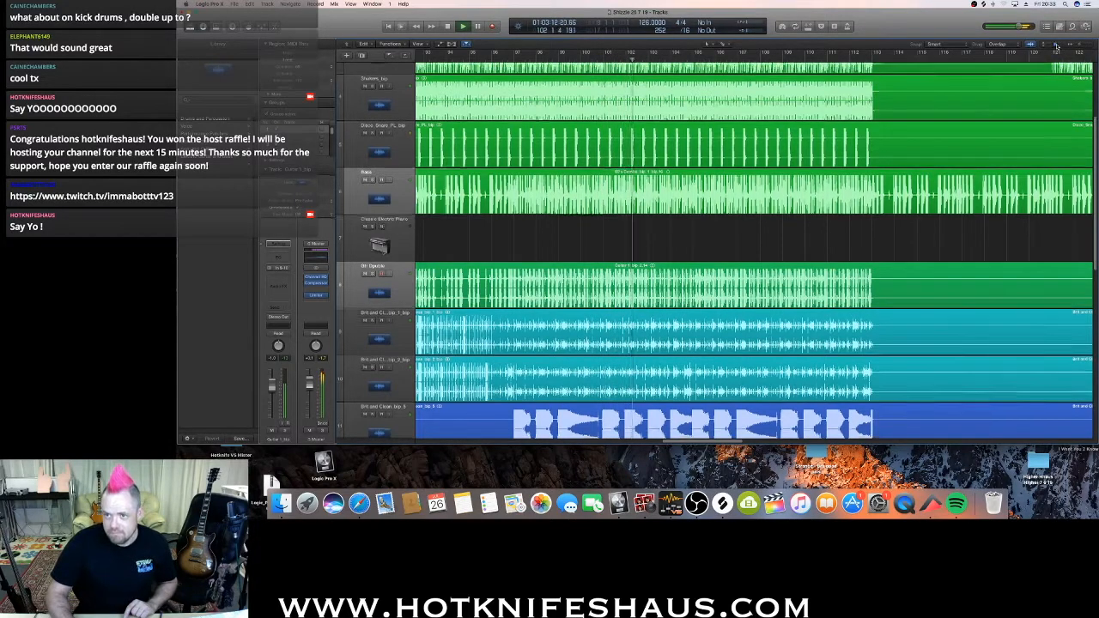
# Fit all tracks in view and play the song briefly from around bar 99.
pyautogui.press('z')
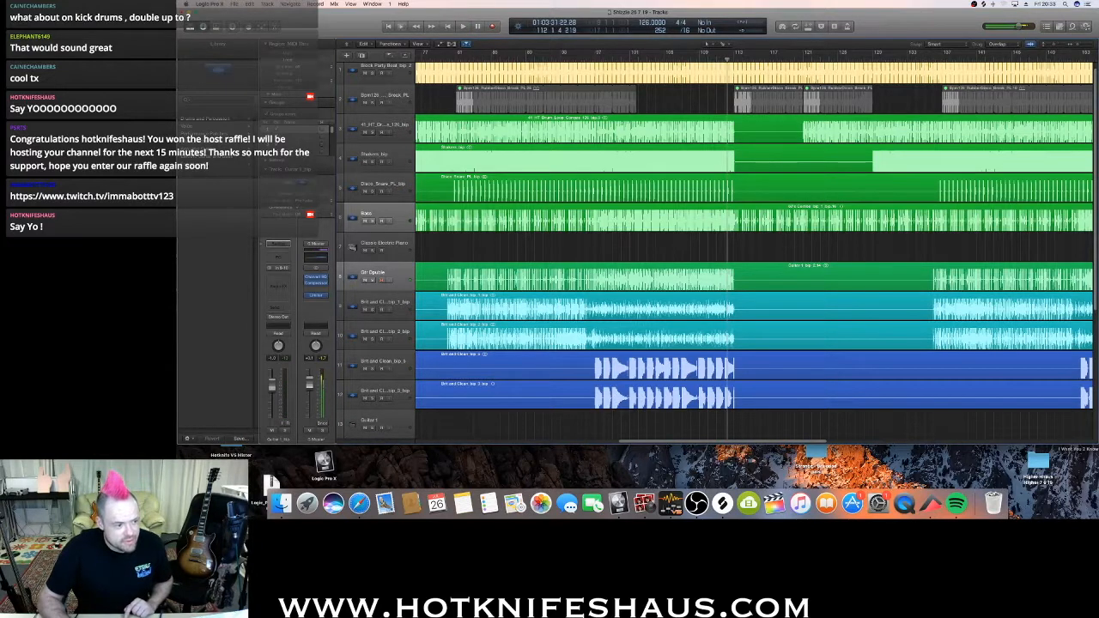
pyautogui.click(611, 60)
pyautogui.press('space')
pyautogui.press('space')
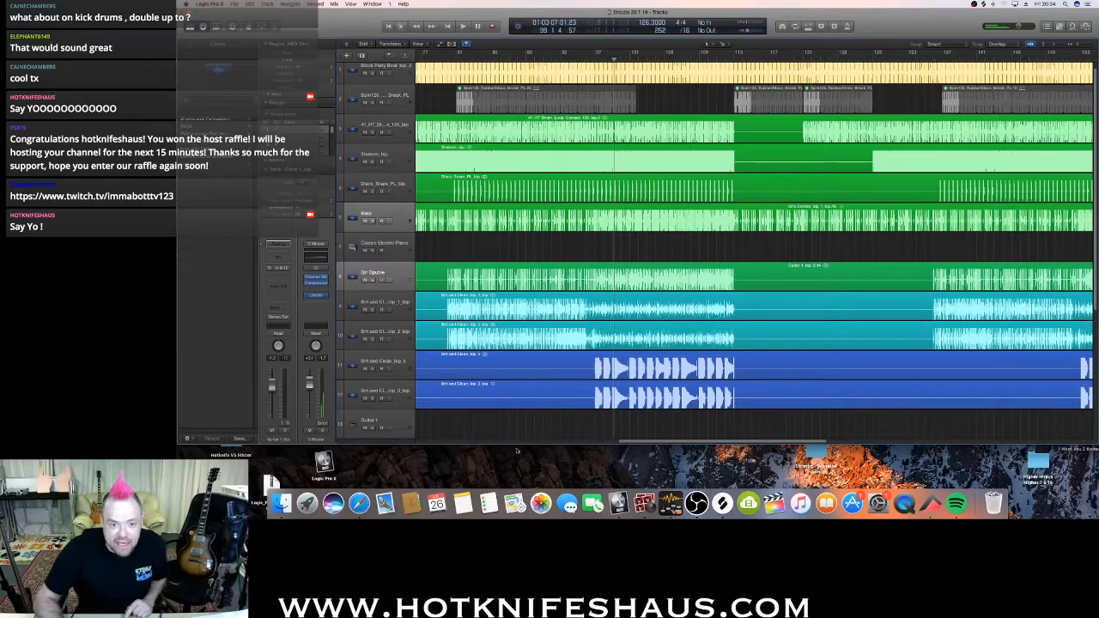
# Play the song from bar 26, toggling solo on the two upper Brit and Clean guitar tracks.
pyautogui.moveTo(635, 441); pyautogui.dragTo(442, 440)
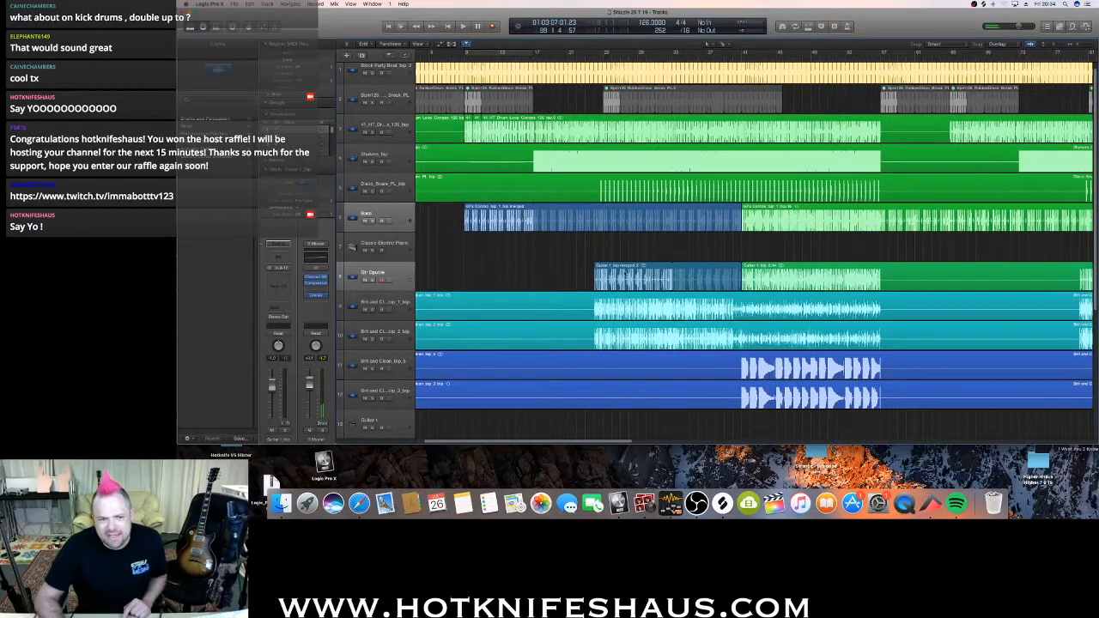
pyautogui.click(611, 59)
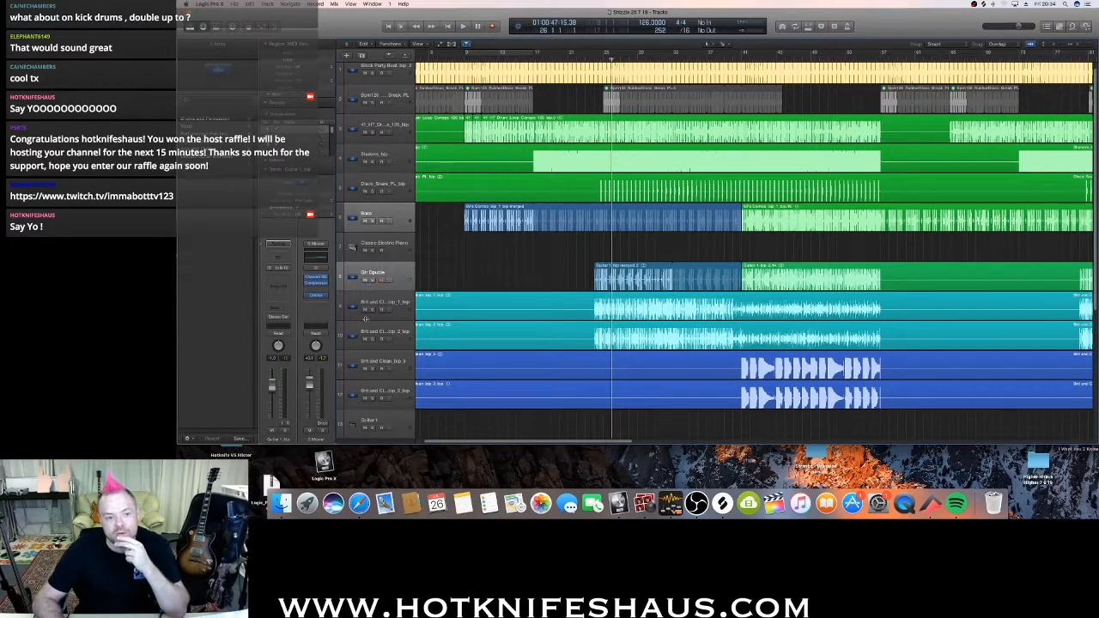
pyautogui.press('space')
pyautogui.click(372, 310)
pyautogui.click(373, 343)
pyautogui.click(372, 339)
pyautogui.click(371, 339)
pyautogui.click(373, 309)
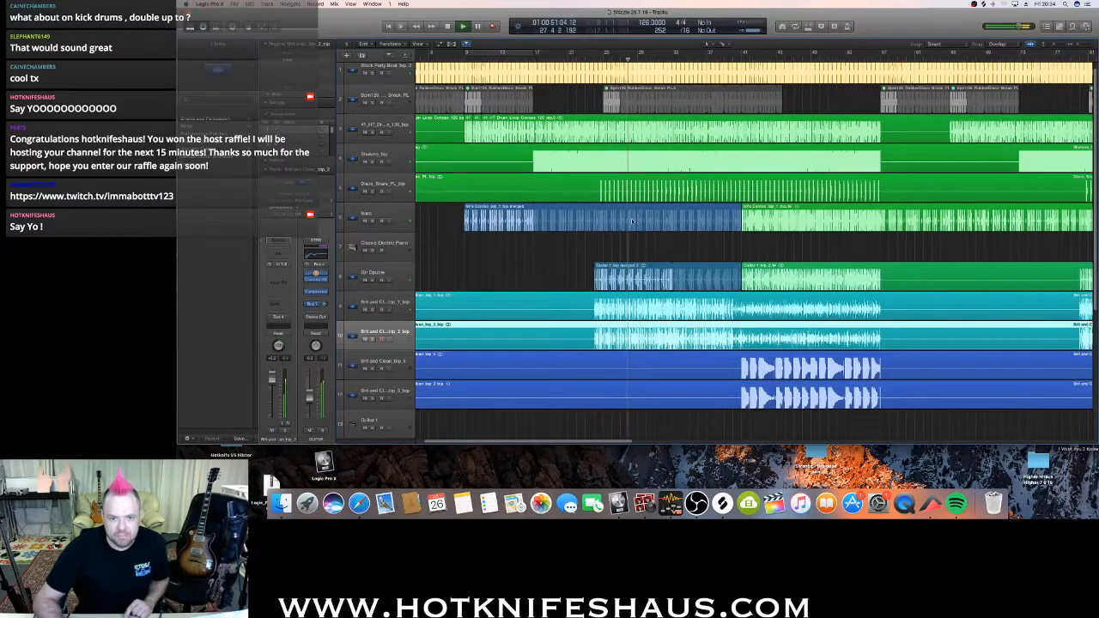
pyautogui.press('space')
# Play the song briefly from bar 57.
pyautogui.click(881, 58)
pyautogui.press('space')
pyautogui.press('space')
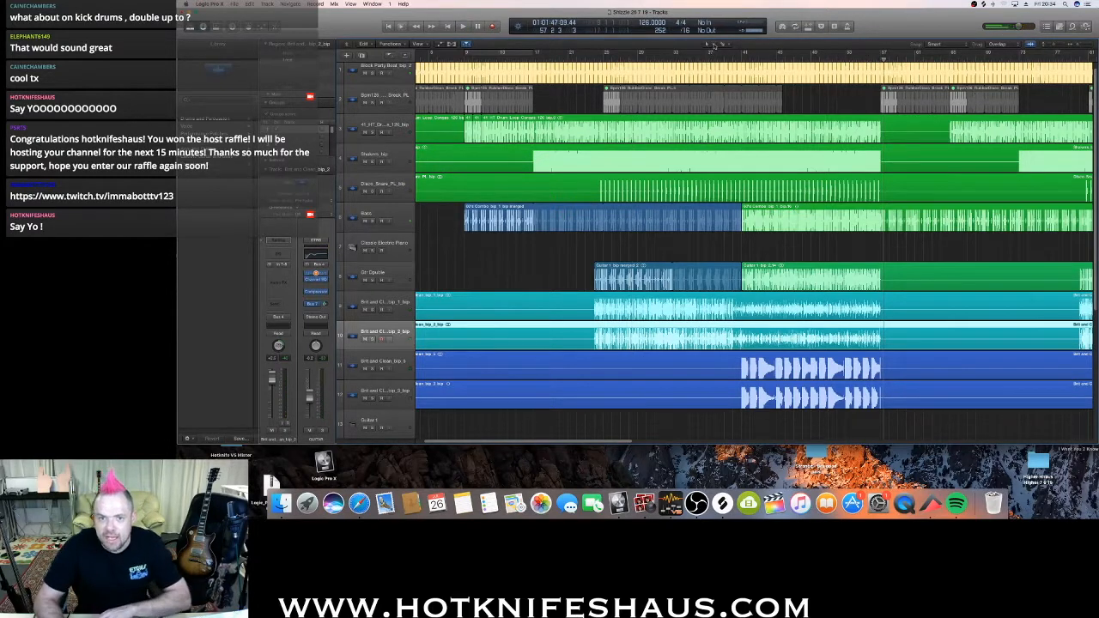
# Place the playhead exactly at bar 57 and split the green Bass region there with the Scissors tool.
pyautogui.click(724, 44)
pyautogui.click(748, 91)
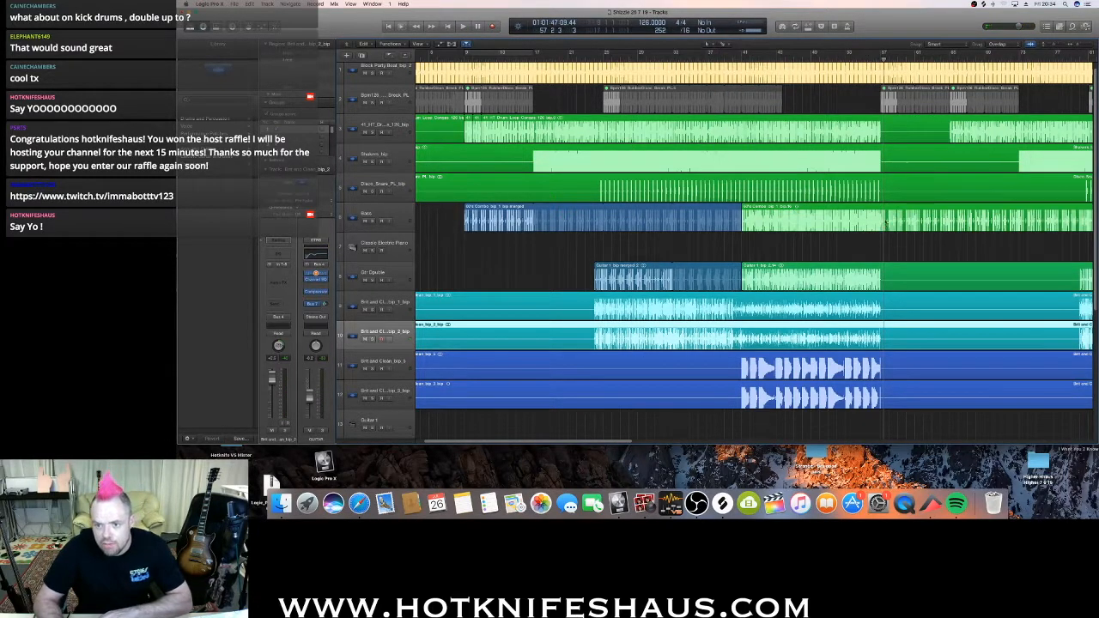
pyautogui.click(881, 60)
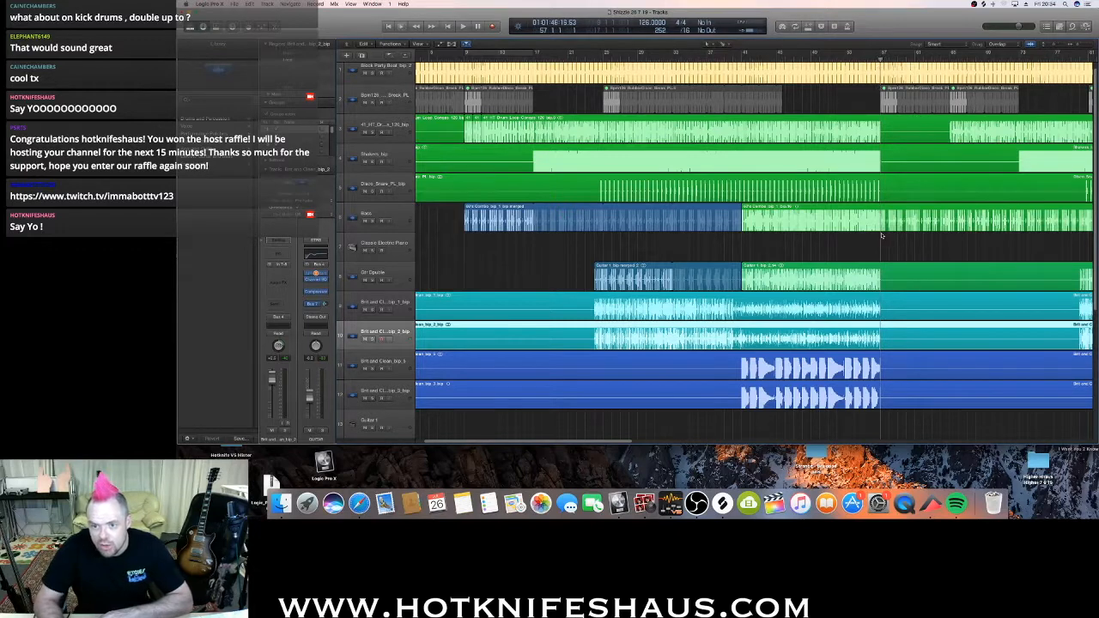
pyautogui.click(882, 222)
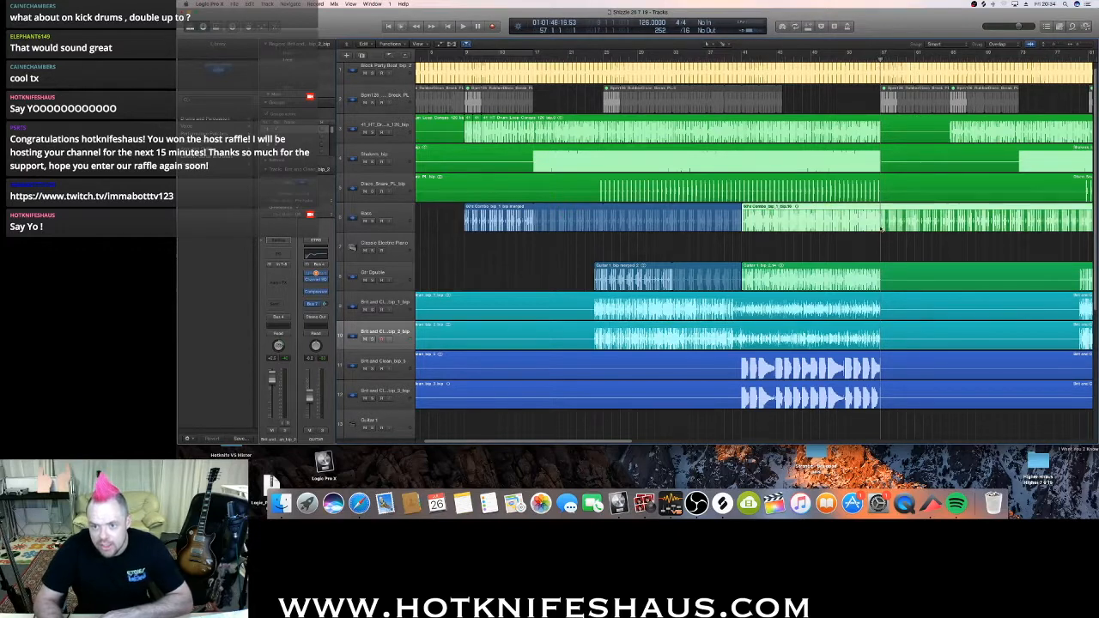
pyautogui.click(707, 44)
pyautogui.click(739, 92)
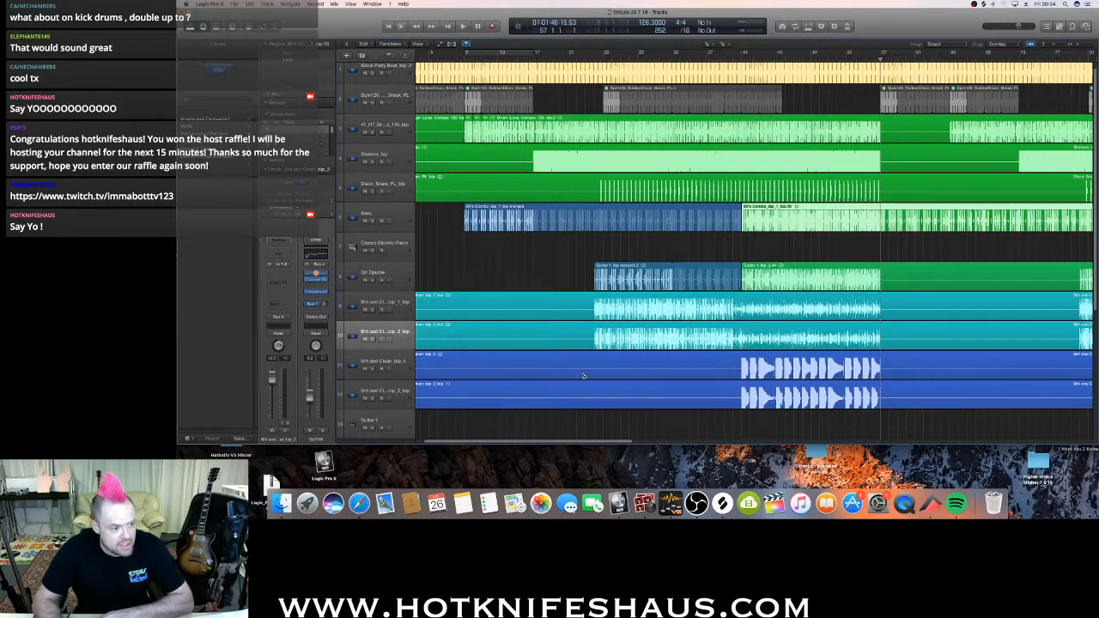
pyautogui.click(880, 225)
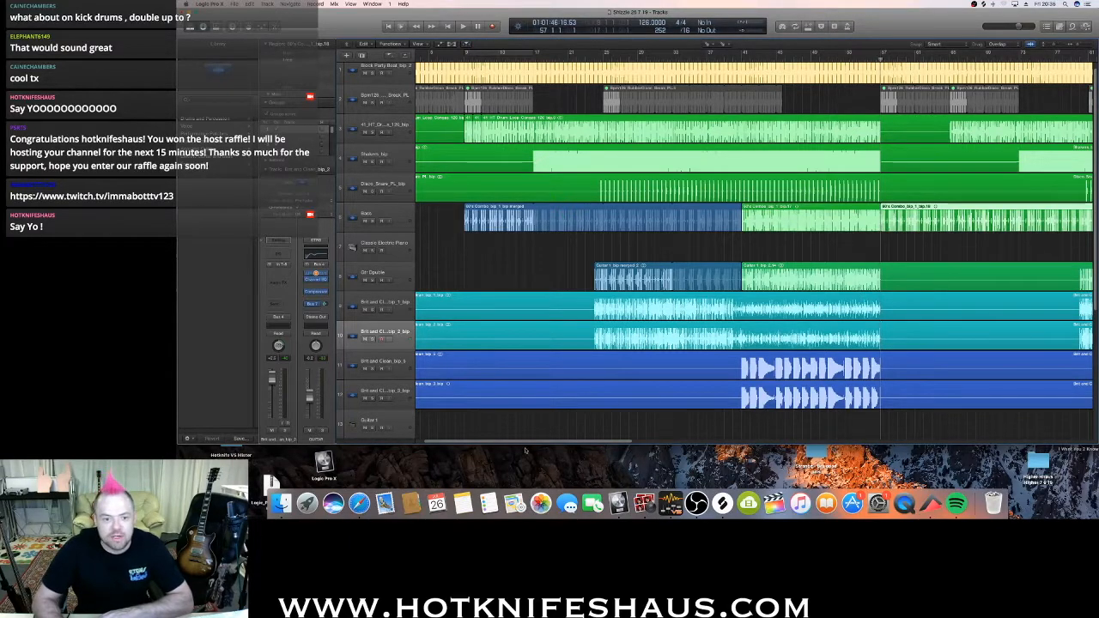
# Split the Bass region at bar 80 and delete the part between bars 57 and 80.
pyautogui.hscroll(1, 529, 443)
pyautogui.hscroll(10, 529, 442)
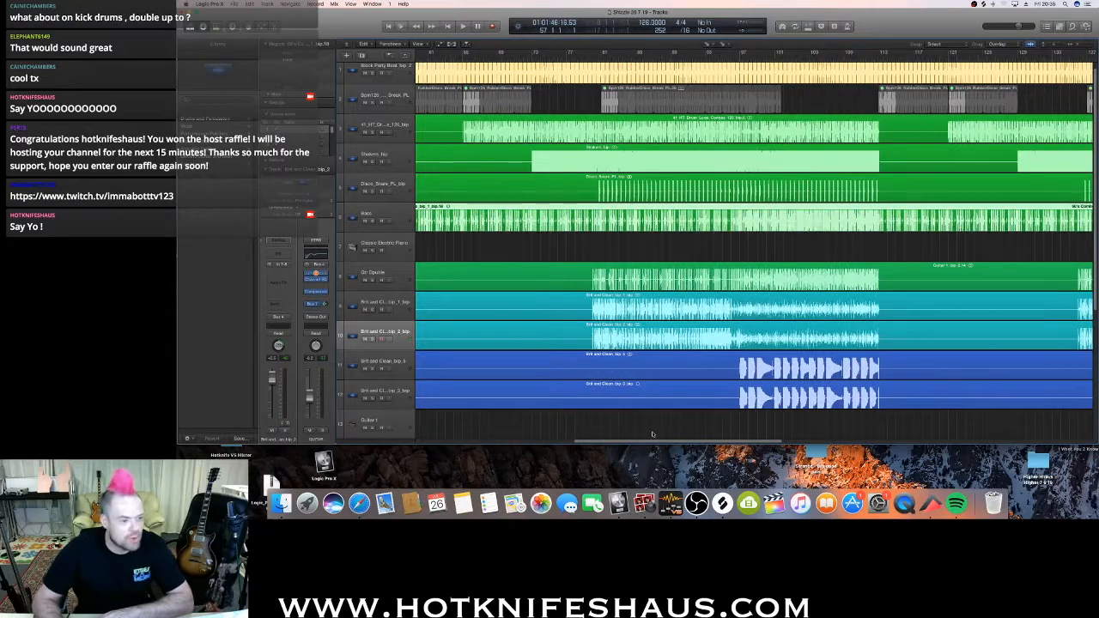
pyautogui.hscroll(-5, 598, 252)
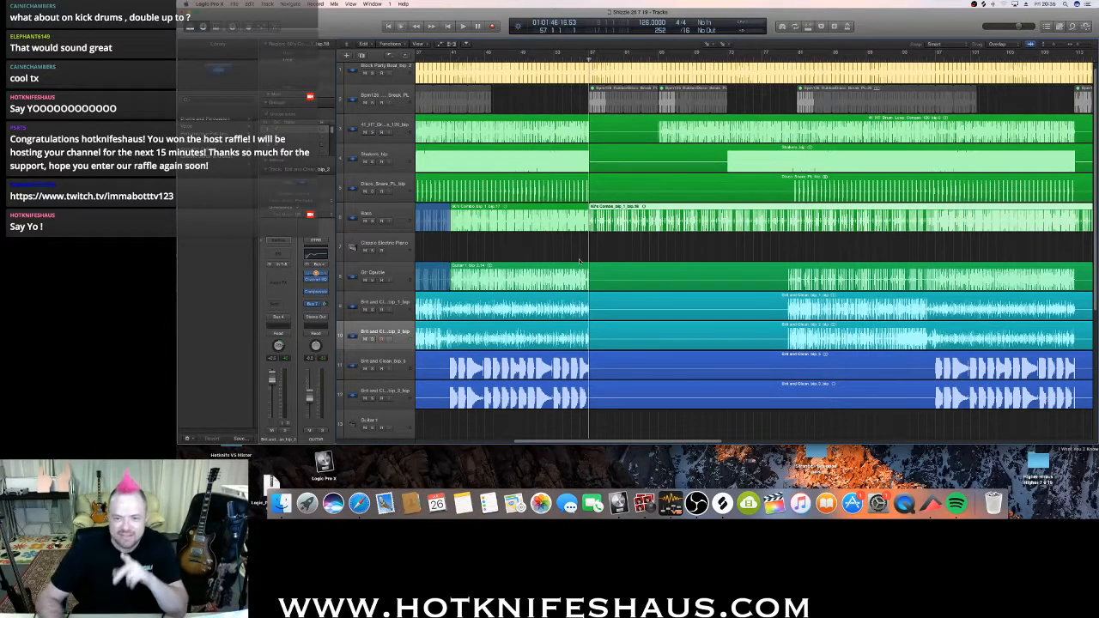
pyautogui.keyDown('super'); pyautogui.click(789, 223); pyautogui.keyUp('super')
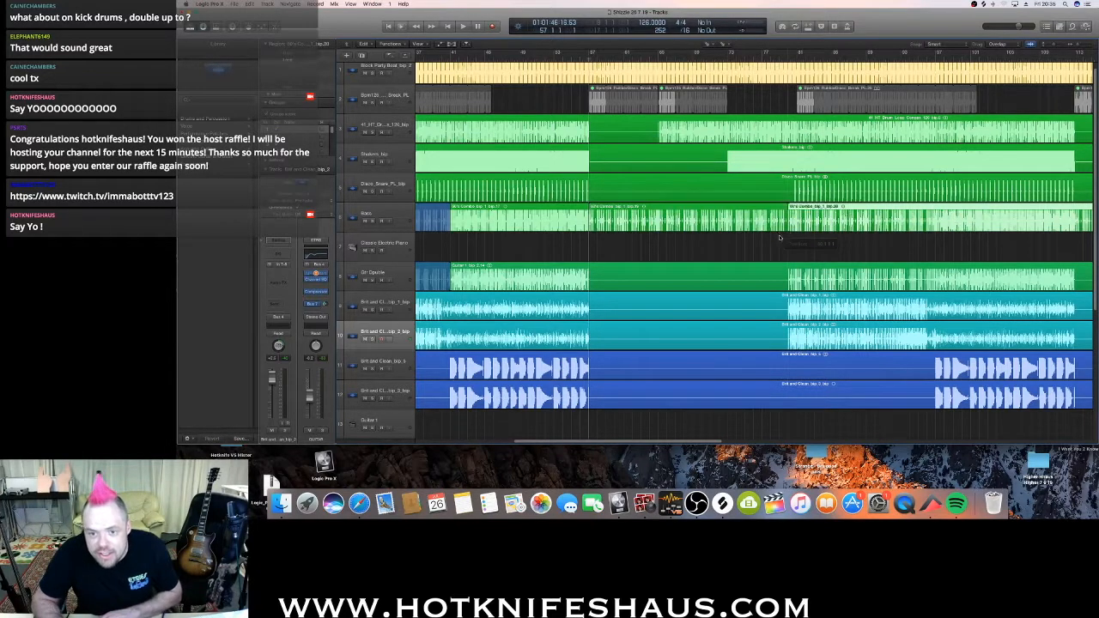
pyautogui.press('Delete')
# Split the guitar double region at bars 80 and 57 and delete the silent part between the cuts.
pyautogui.keyDown('super'); pyautogui.click(788, 273); pyautogui.keyUp('super')
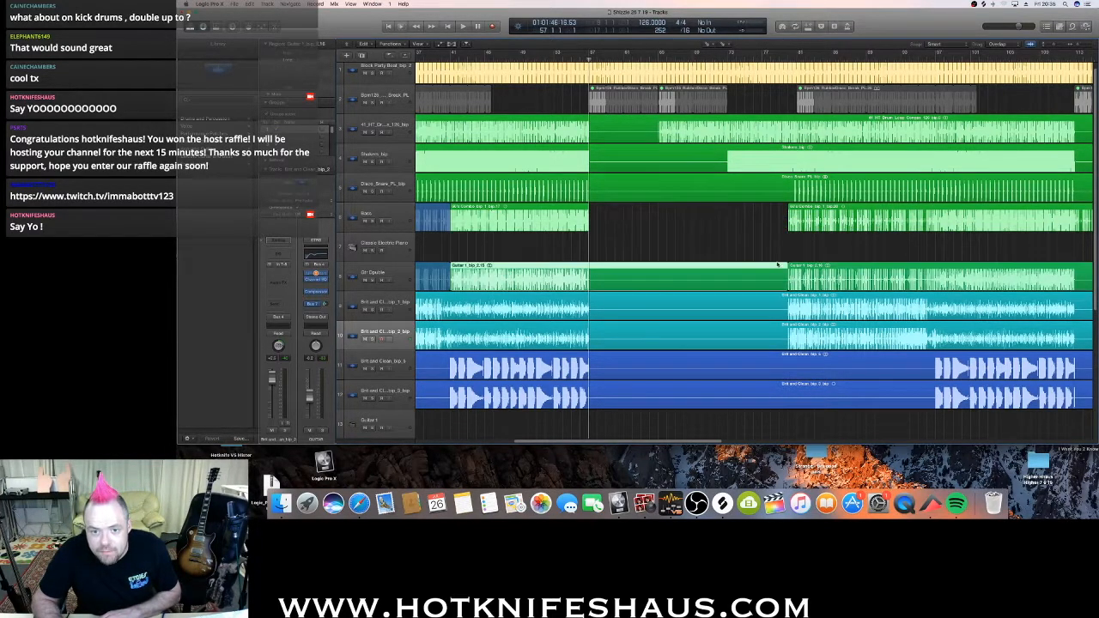
pyautogui.keyDown('super'); pyautogui.click(589, 274); pyautogui.keyUp('super')
pyautogui.press('Delete')
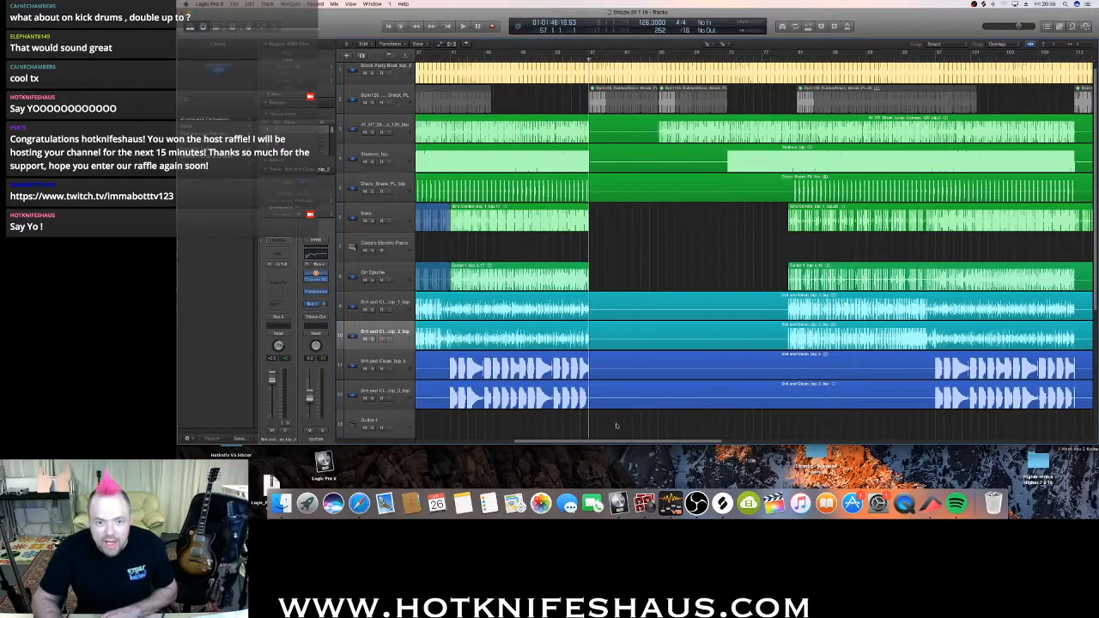
# Copy the merged, looped bass region from the song's beginning and paste it on the Bass track at bar 57.
pyautogui.moveTo(609, 441); pyautogui.dragTo(537, 441)
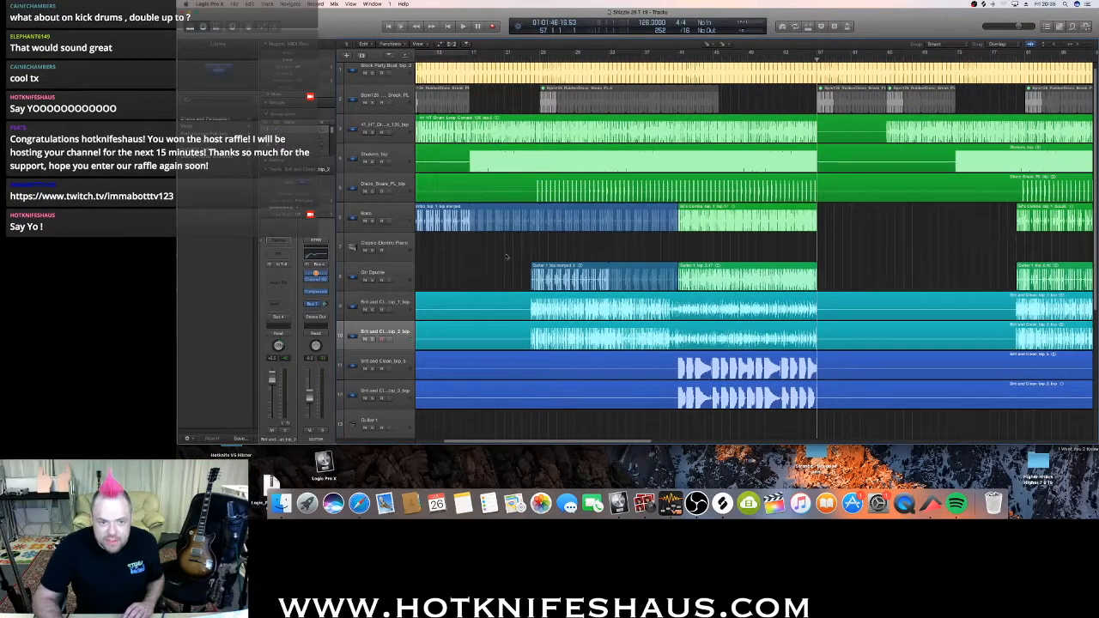
pyautogui.click(441, 222)
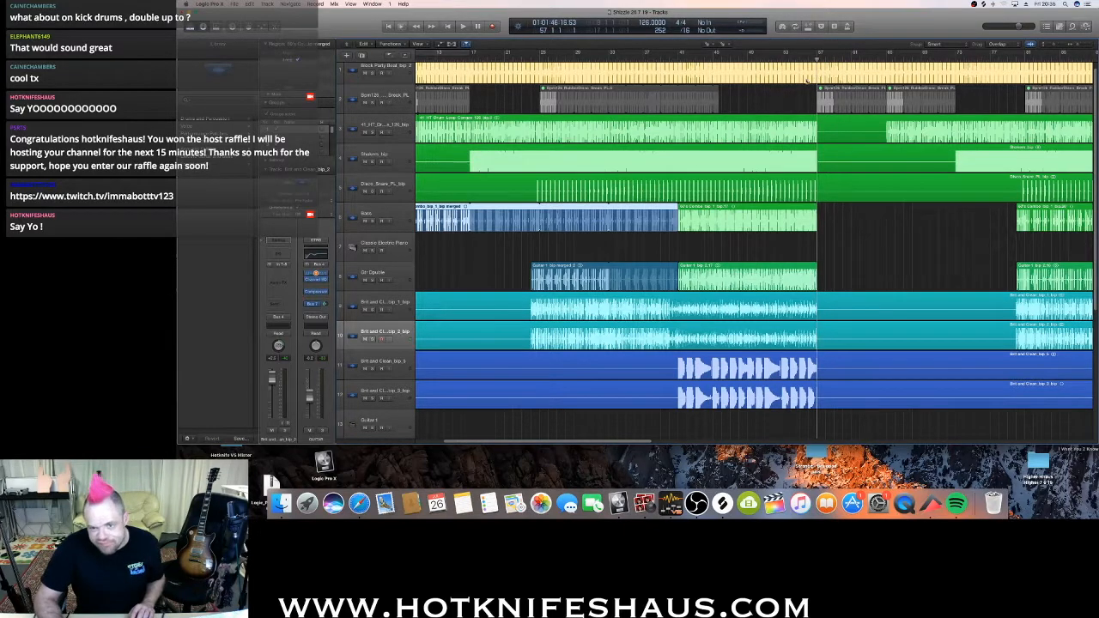
pyautogui.click(380, 214)
pyautogui.press('super+v')
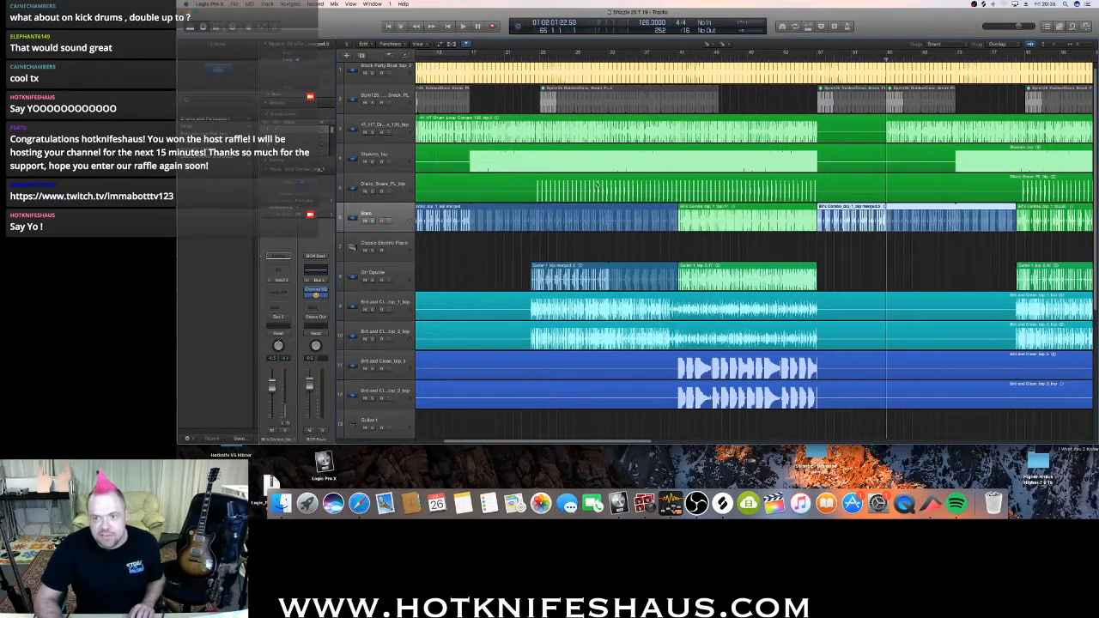
# Paste the copied region onto the guitar double track and move it back to bar 57 with the Pointer tool.
pyautogui.click(394, 280)
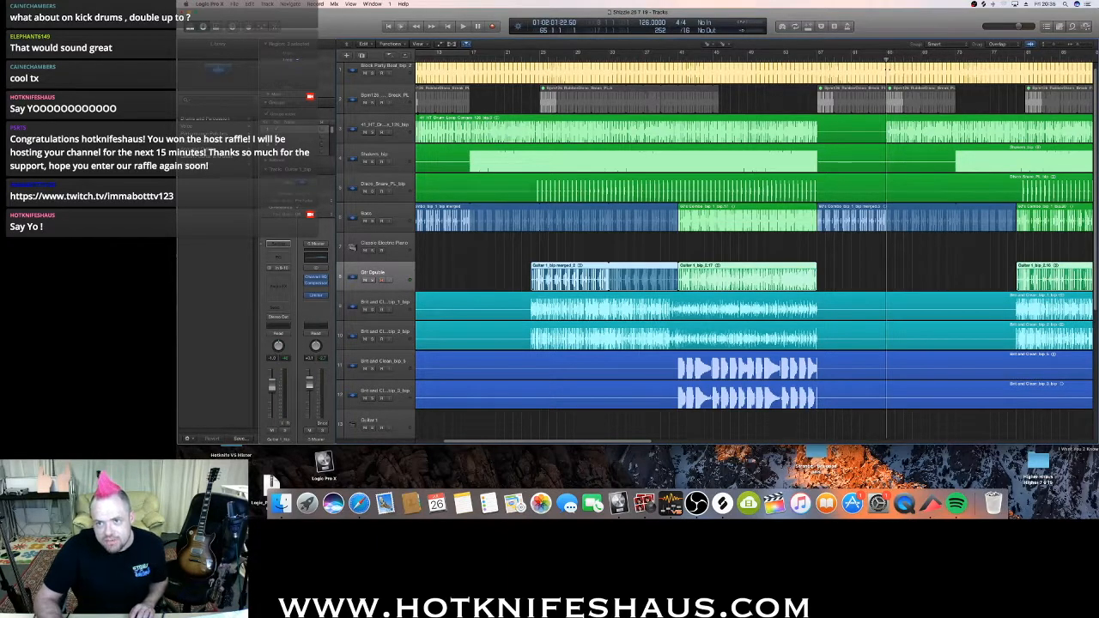
pyautogui.press('super+v')
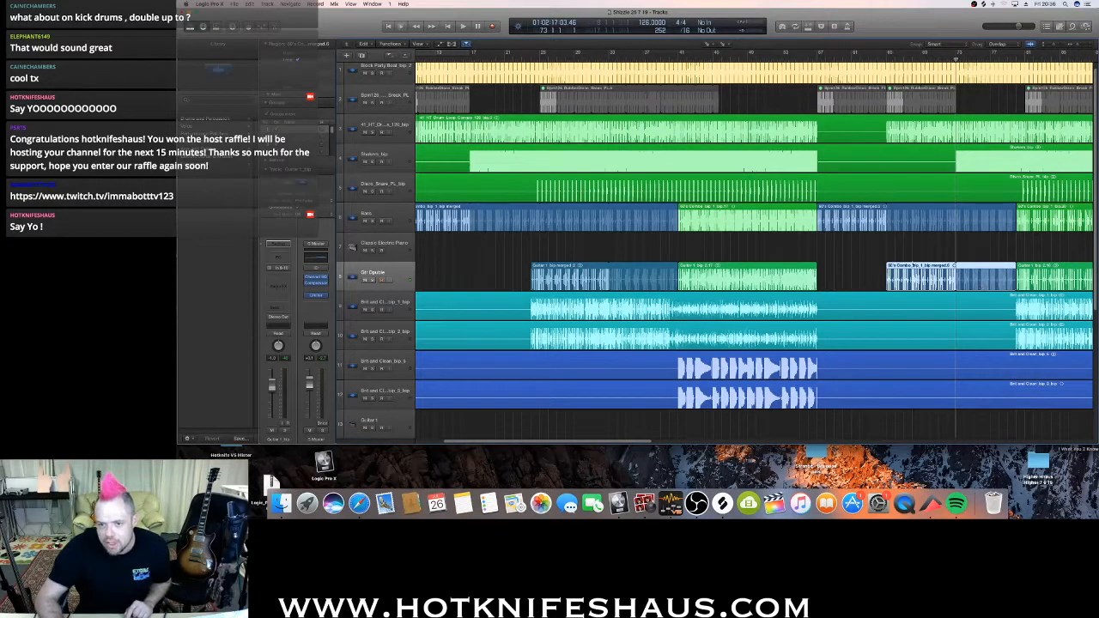
pyautogui.click(711, 44)
pyautogui.click(721, 54)
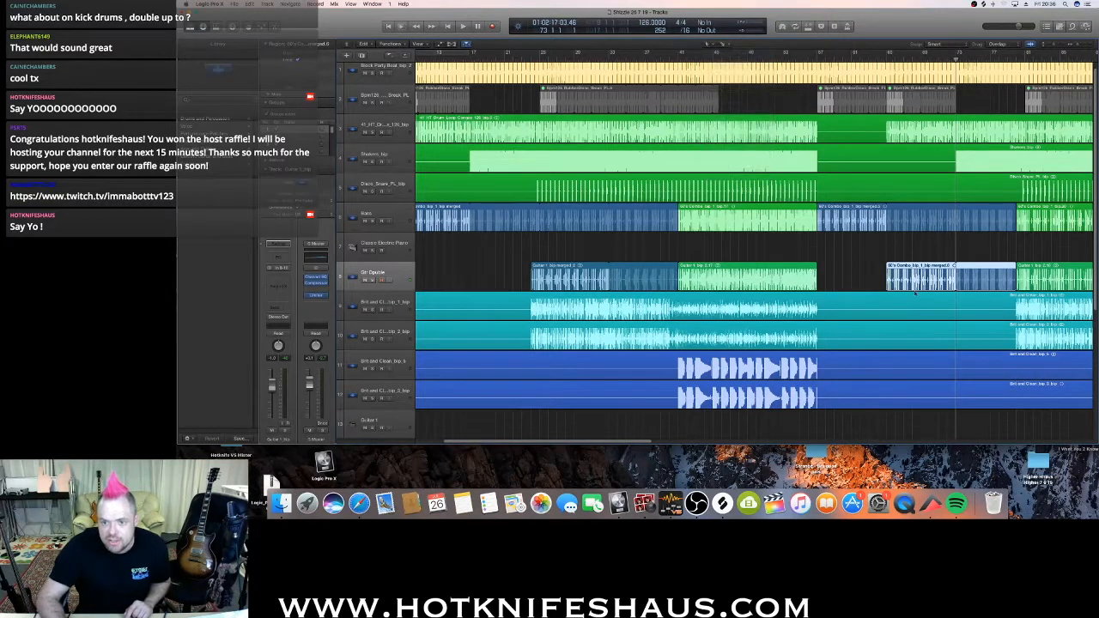
pyautogui.moveTo(889, 273); pyautogui.dragTo(821, 272)
# Play the song from just before bar 57, toggling solo on the guitar double track to check the pasted region.
pyautogui.click(807, 59)
pyautogui.press('space')
pyautogui.hscroll(-5, 678, 369)
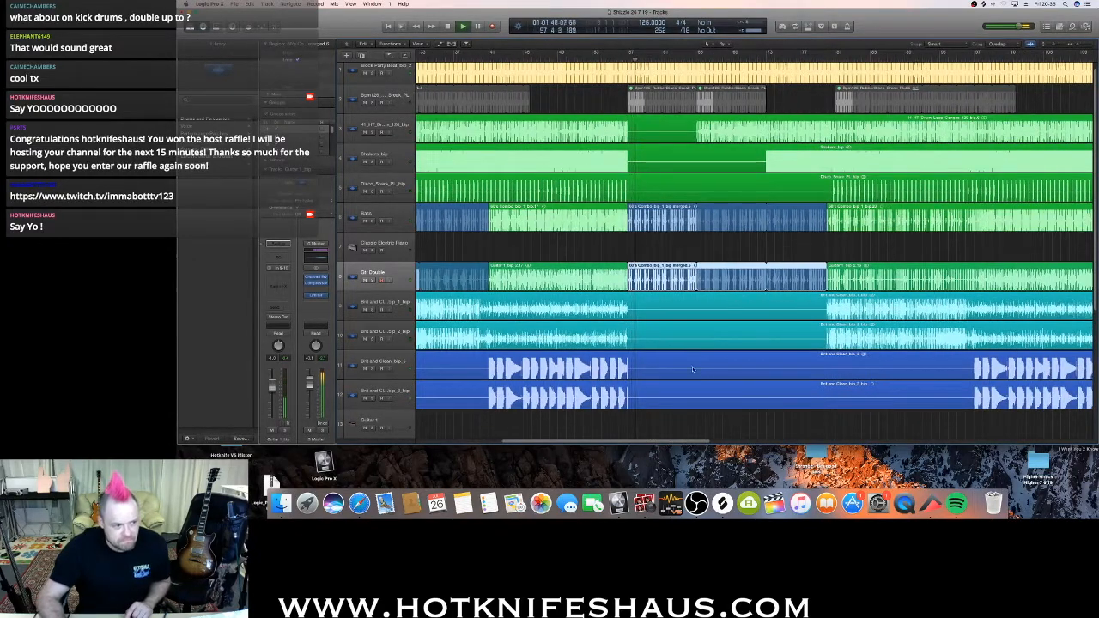
pyautogui.click(373, 272)
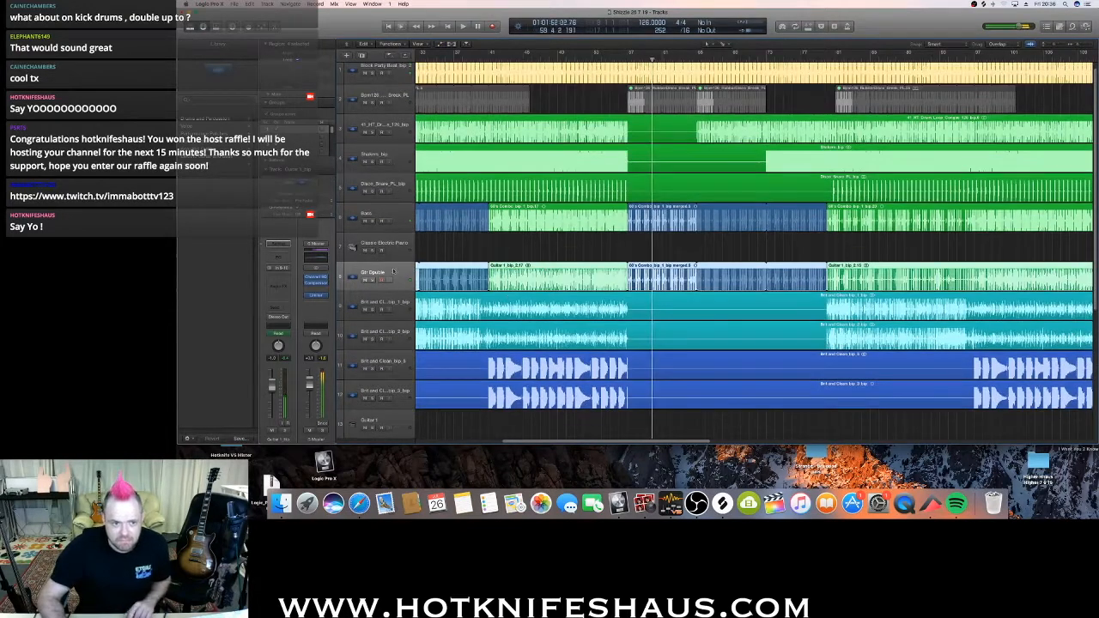
pyautogui.click(373, 280)
pyautogui.click(372, 280)
pyautogui.click(372, 279)
pyautogui.click(373, 280)
# Stop playback and delete the pasted bass region from the guitar double track at bar 57.
pyautogui.press('space')
pyautogui.moveTo(633, 243); pyautogui.dragTo(811, 279)
pyautogui.press('Delete')
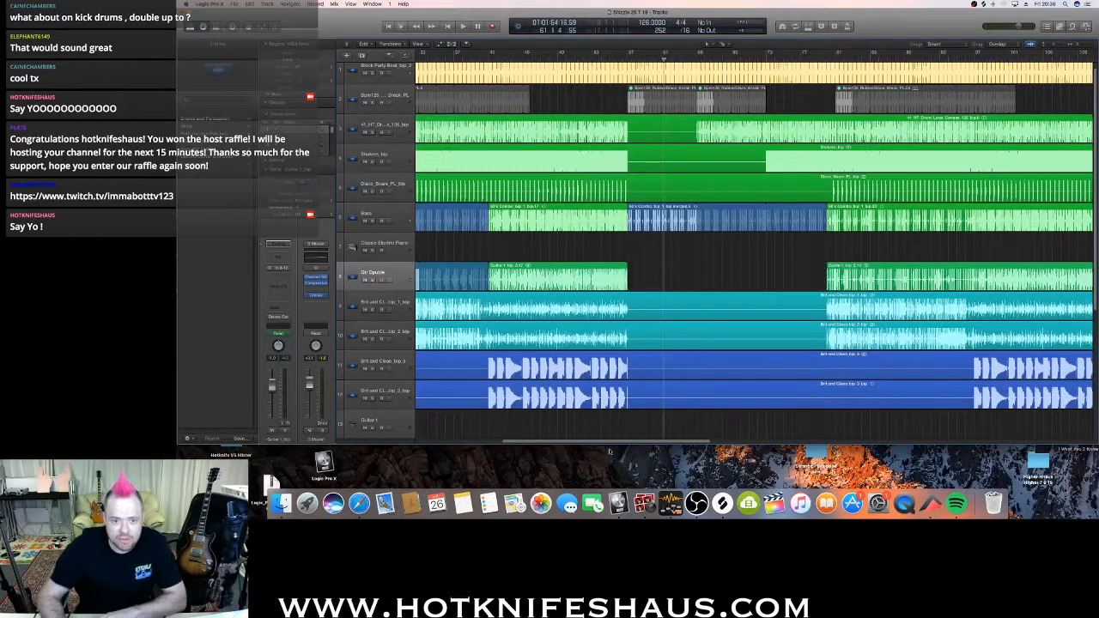
# Copy the earlier merged, looped guitar region to bar 57 on the guitar double track and move that track above Classic Electric Piano.
pyautogui.moveTo(609, 442); pyautogui.dragTo(563, 442)
pyautogui.click(524, 279)
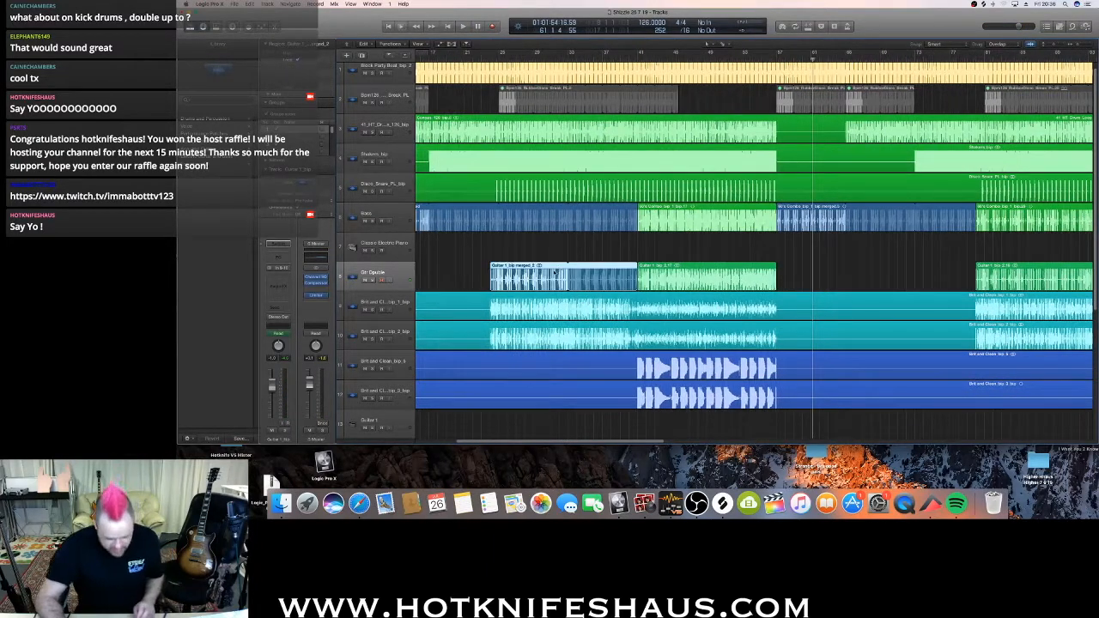
pyautogui.moveTo(785, 61); pyautogui.dragTo(776, 61)
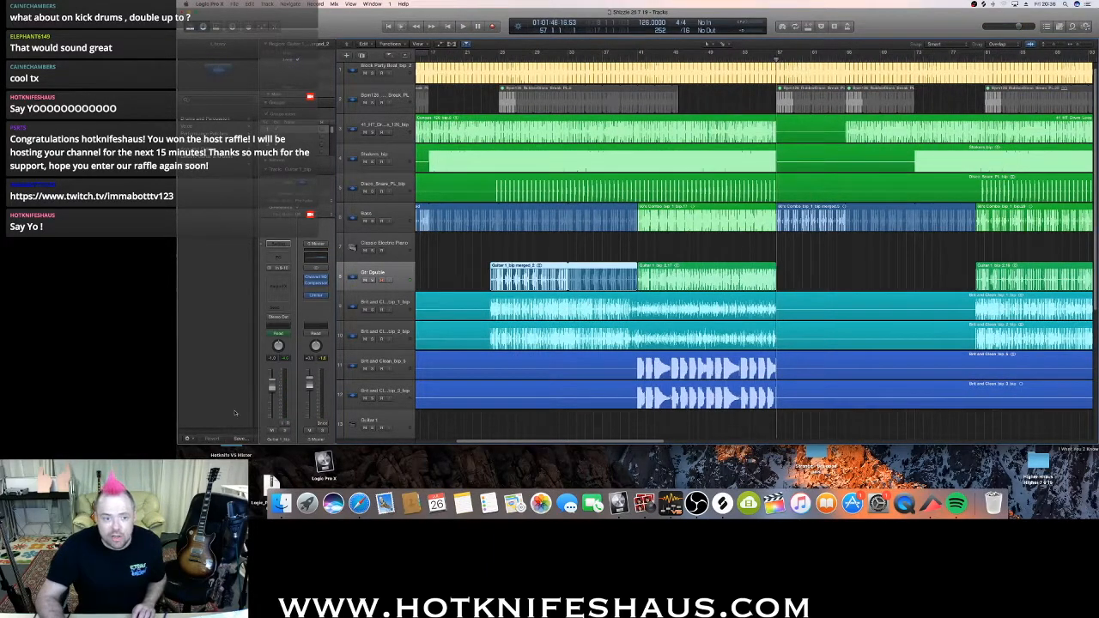
pyautogui.click(402, 276)
pyautogui.press('super+v')
pyautogui.moveTo(403, 275); pyautogui.dragTo(404, 243)
# Play the song from bar 57 to check the pasted guitar region against the bass.
pyautogui.press('space')
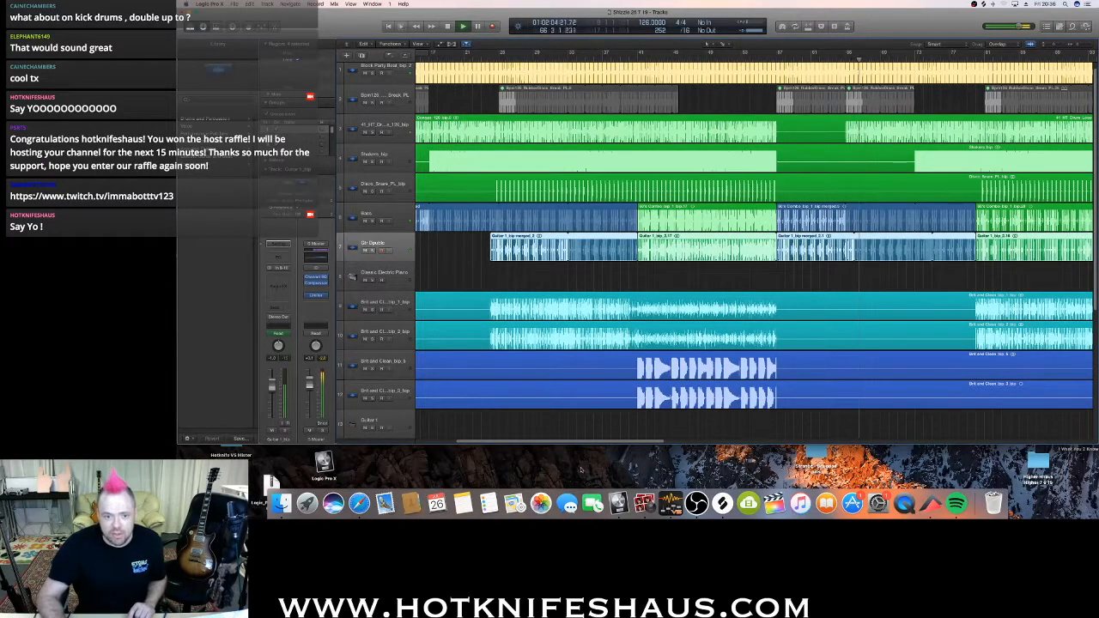
pyautogui.moveTo(581, 442); pyautogui.dragTo(617, 442)
pyautogui.click(709, 267)
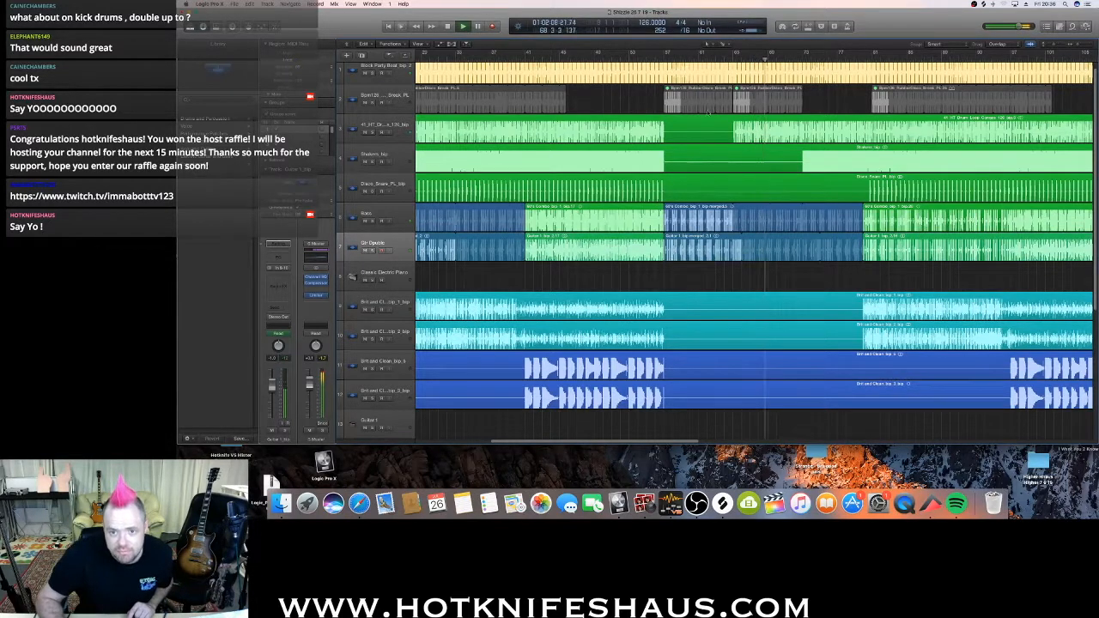
pyautogui.press('space')
pyautogui.click(664, 60)
pyautogui.press('space')
# Shift the pasted guitar region and adjust its start edge so it begins at bar 57 and its loop lines up with the bass.
pyautogui.click(692, 253)
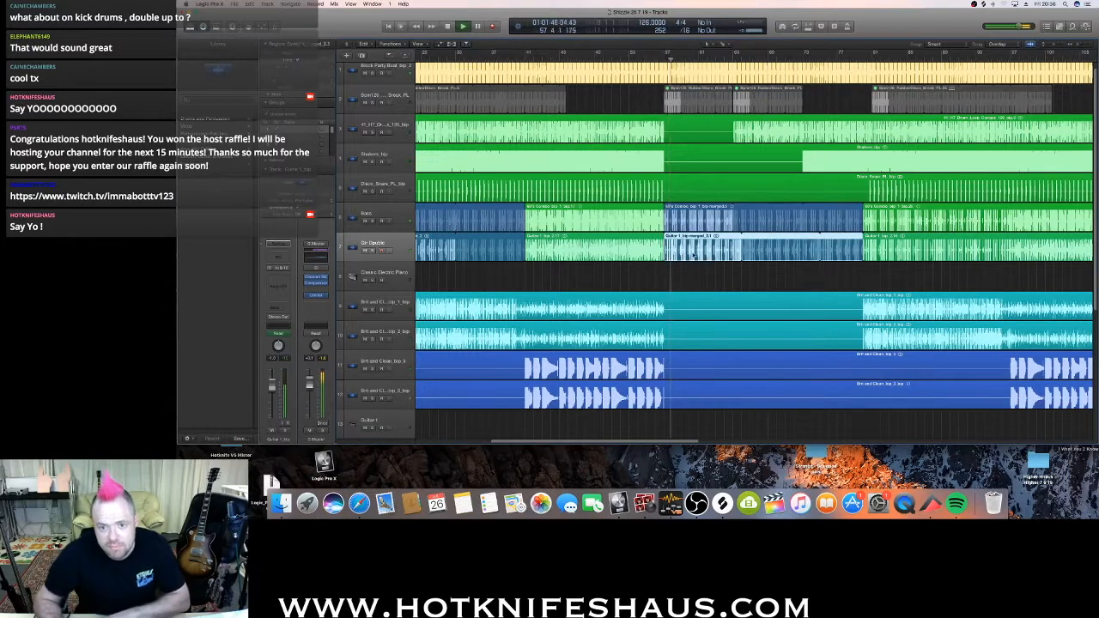
pyautogui.moveTo(694, 252); pyautogui.dragTo(696, 253)
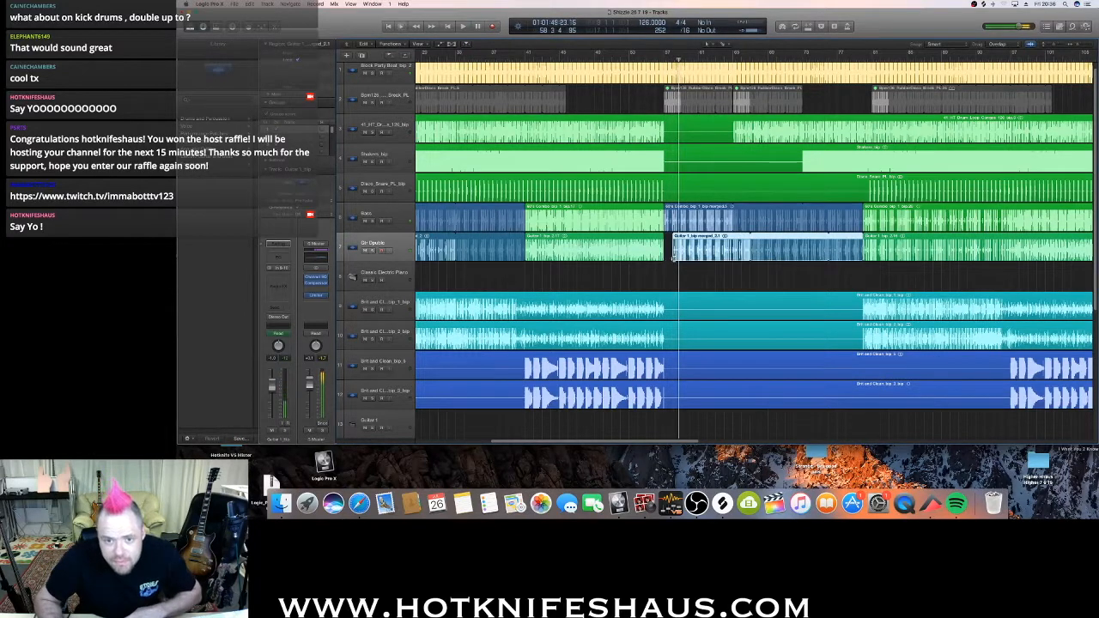
pyautogui.moveTo(675, 258)
pyautogui.mouseDown()
pyautogui.moveTo(686, 254)
pyautogui.moveTo(666, 256)
pyautogui.mouseUp()
pyautogui.press('space')
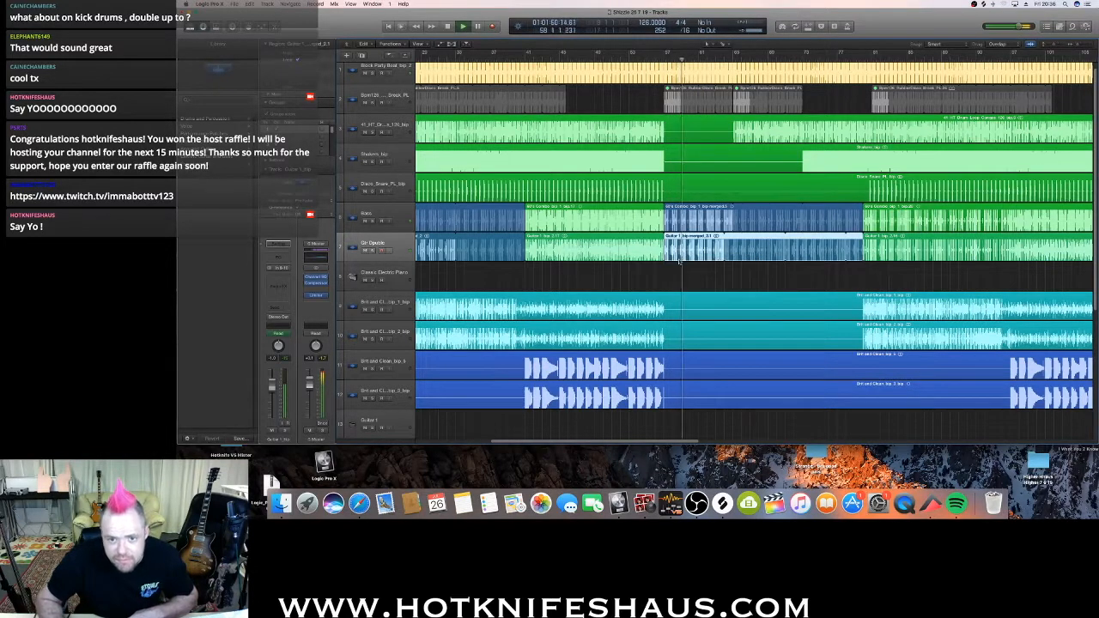
pyautogui.moveTo(1079, 45); pyautogui.dragTo(1083, 48)
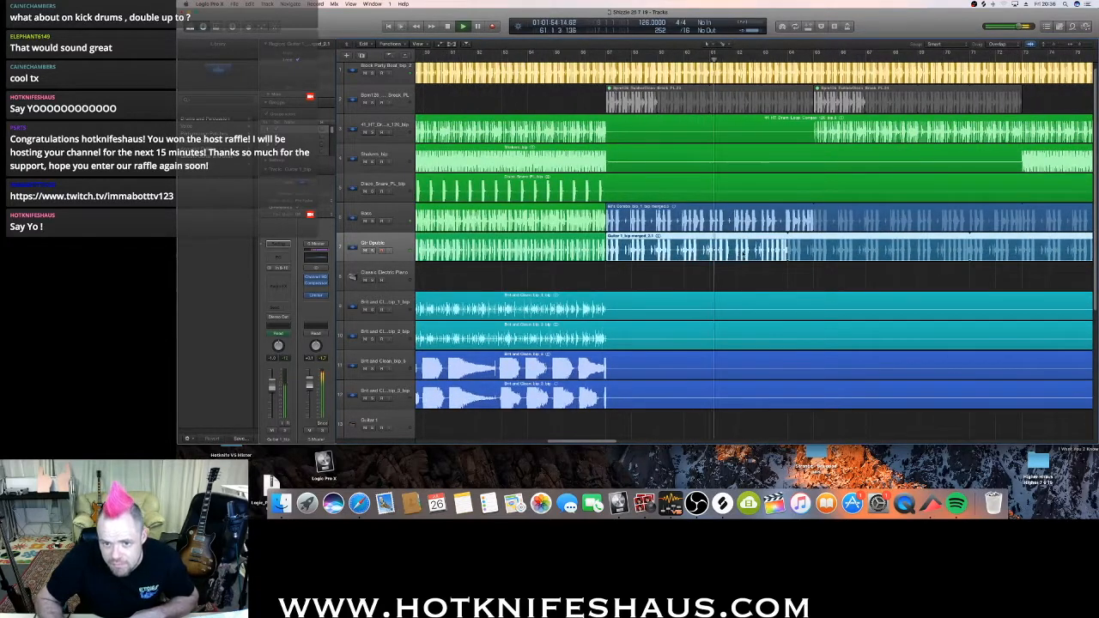
pyautogui.moveTo(738, 253); pyautogui.dragTo(757, 254)
pyautogui.moveTo(632, 257); pyautogui.dragTo(607, 257)
# Play the section after bar 57 to hear the aligned guitar and bass loops together.
pyautogui.press('space')
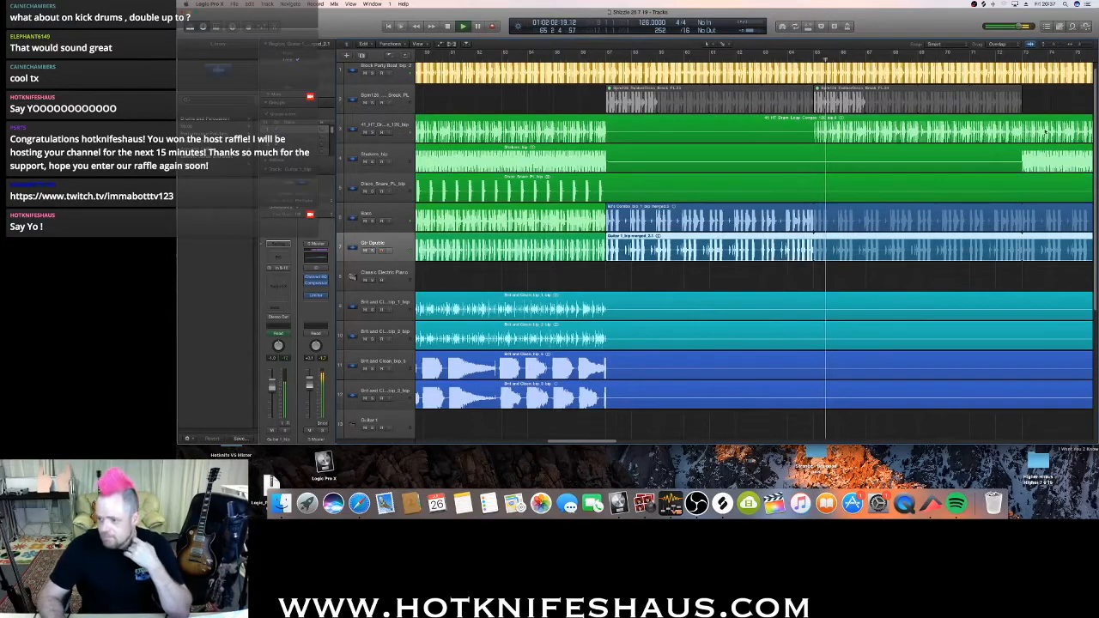
pyautogui.moveTo(1081, 45); pyautogui.dragTo(1077, 44)
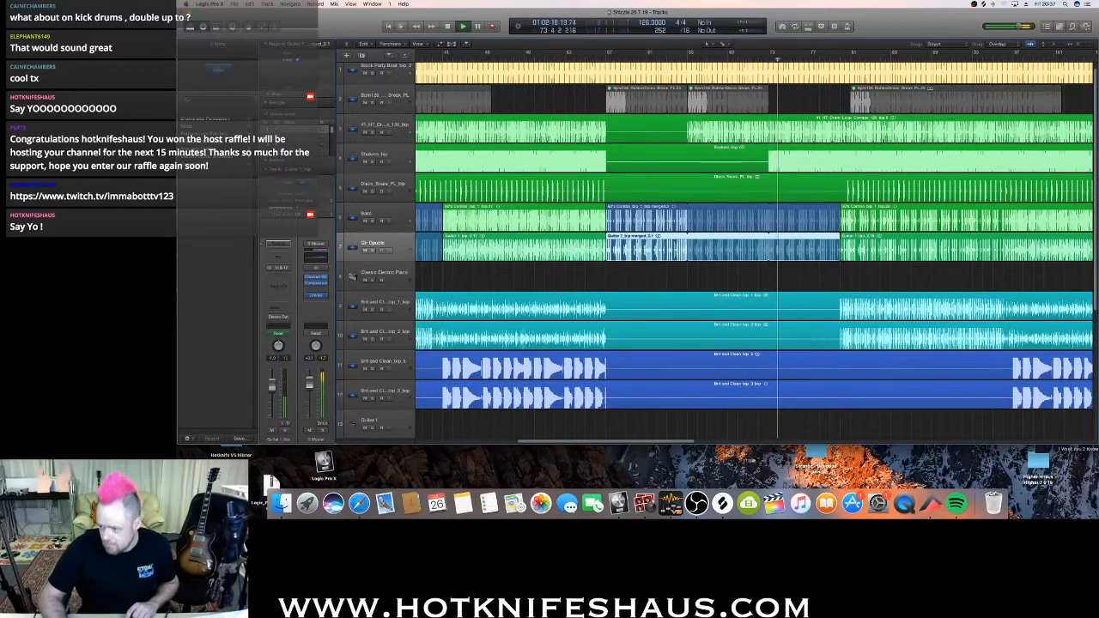
pyautogui.press('space')
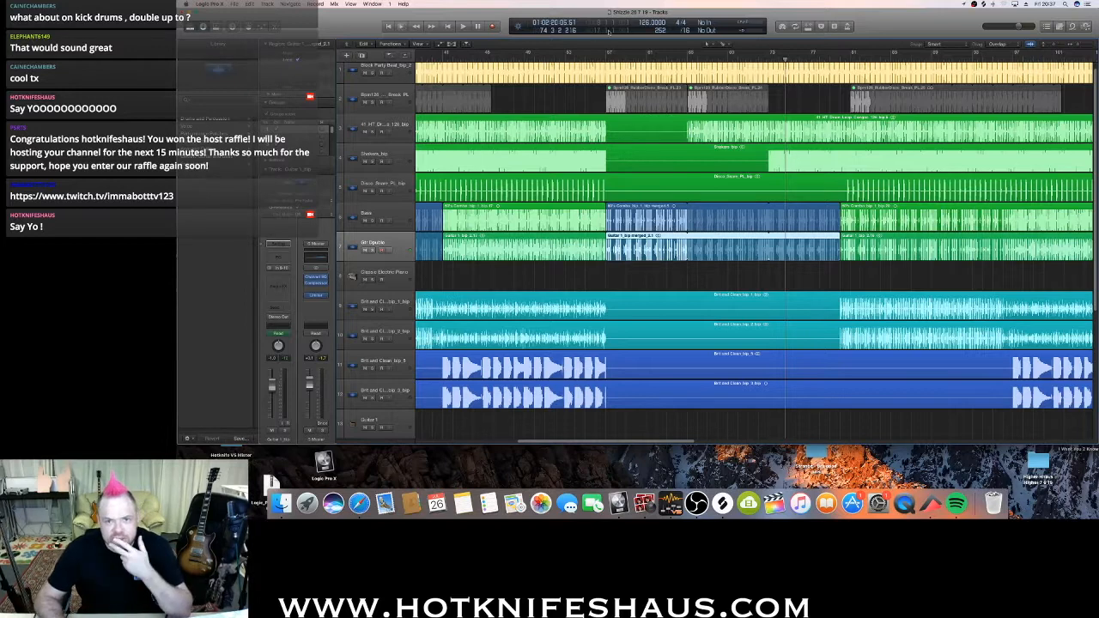
# Set the cycle range to bars 57–65, cut that section between the locators from the whole arrangement, and turn cycle off.
pyautogui.click(633, 62)
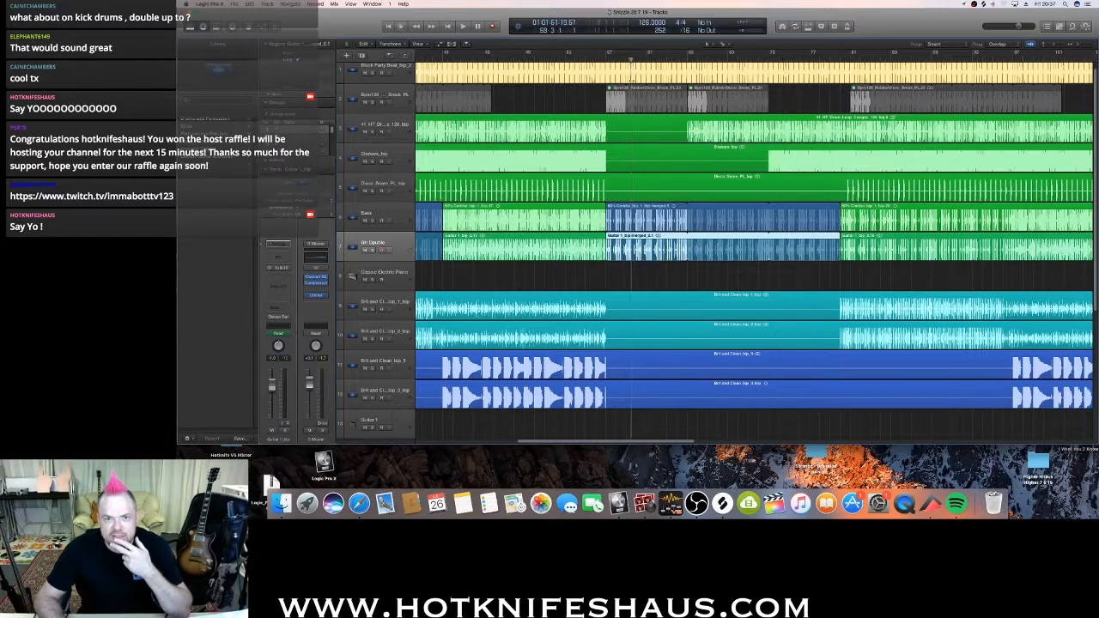
pyautogui.moveTo(626, 55); pyautogui.dragTo(665, 79)
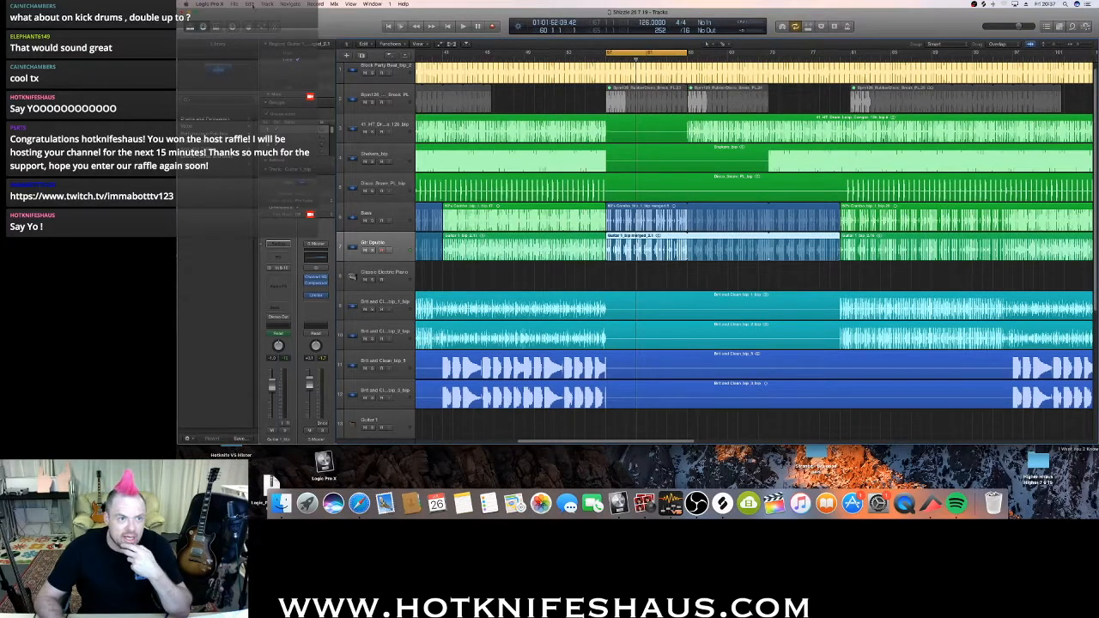
pyautogui.click(250, 5)
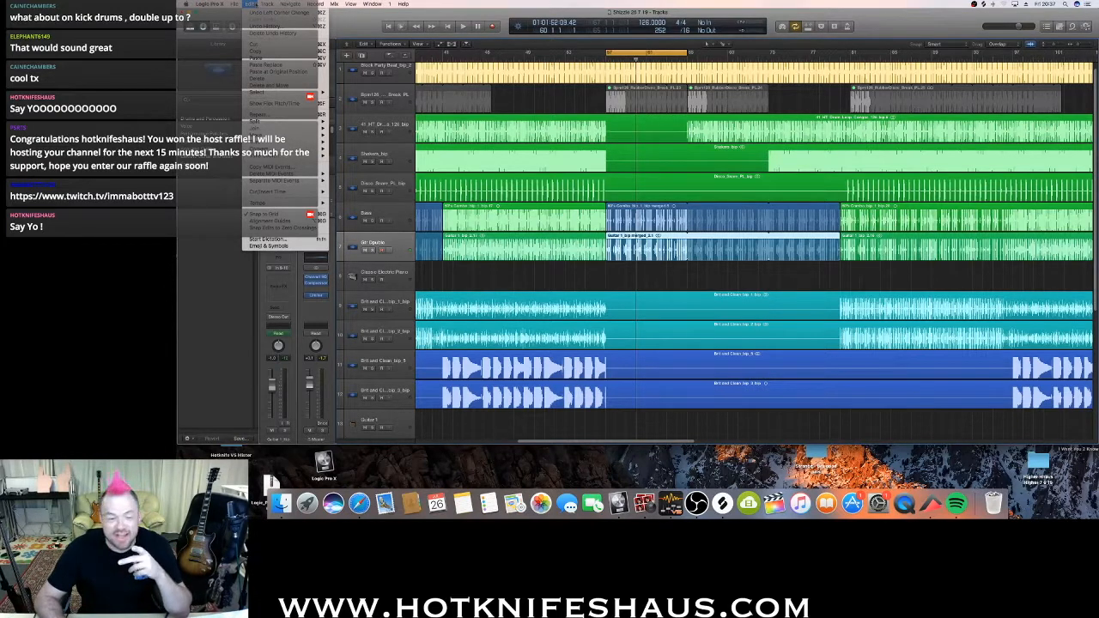
pyautogui.moveTo(292, 191)
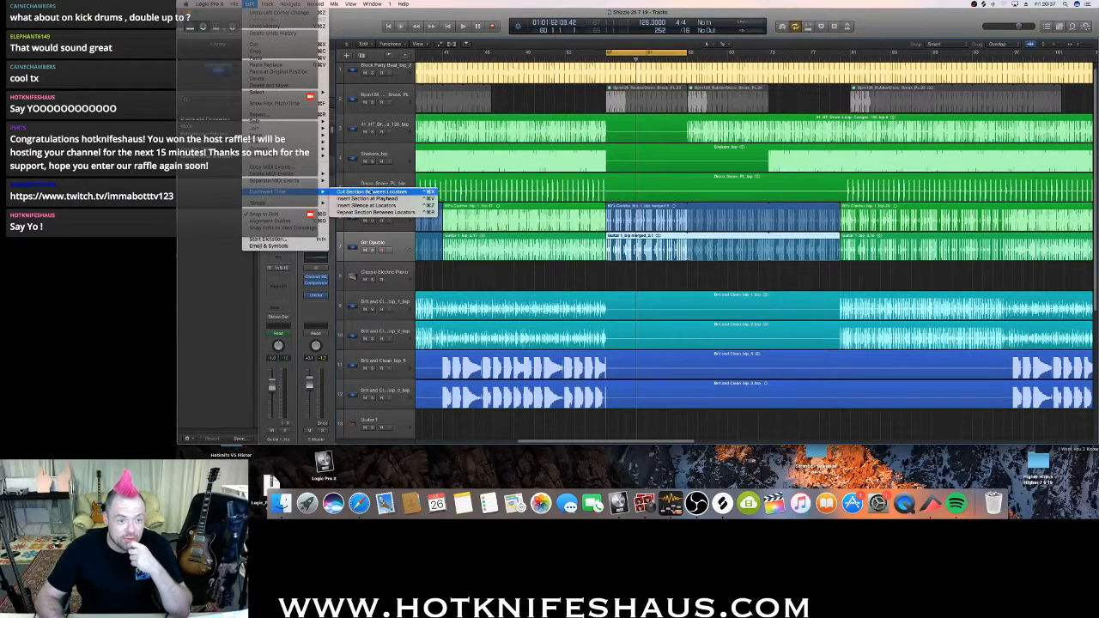
pyautogui.click(378, 191)
pyautogui.click(622, 52)
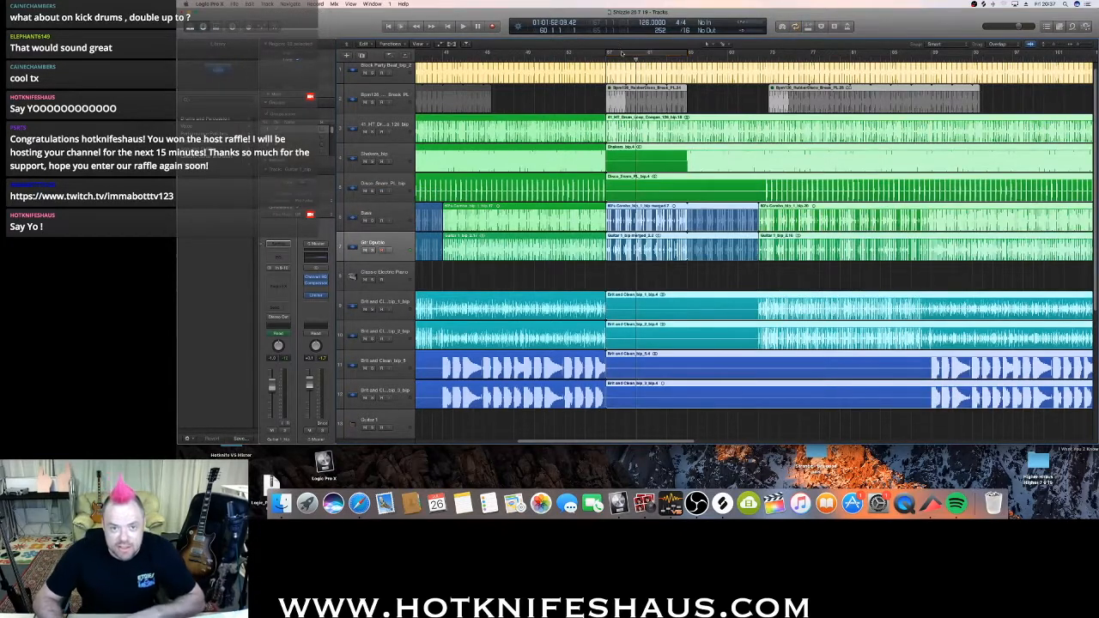
# Play the shortened arrangement from around bar 60 through to about bar 81.
pyautogui.press('space')
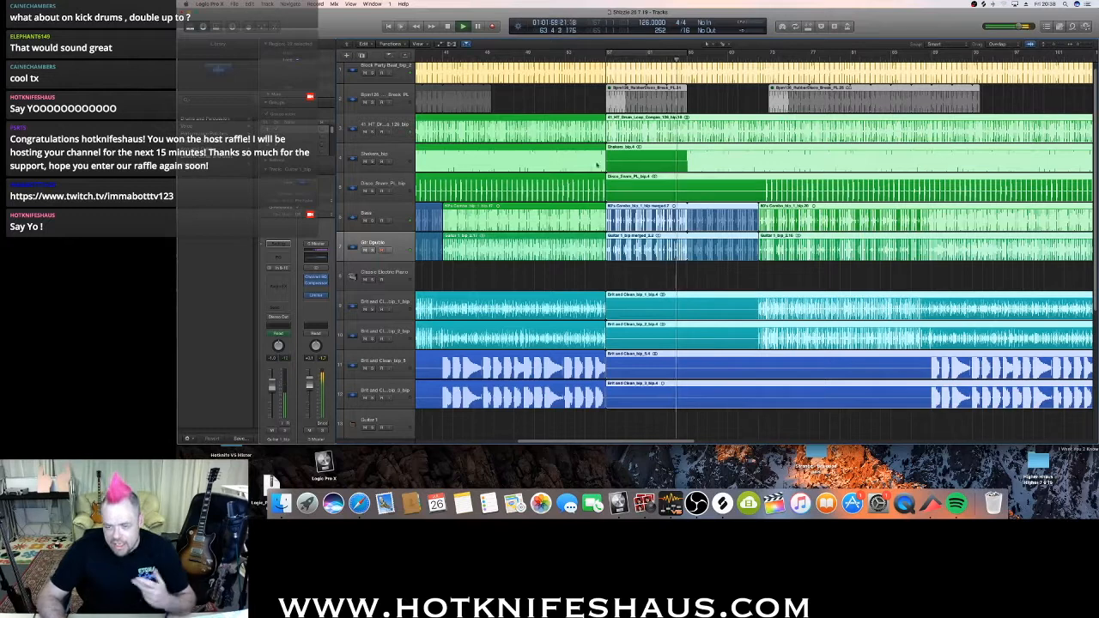
pyautogui.click(659, 274)
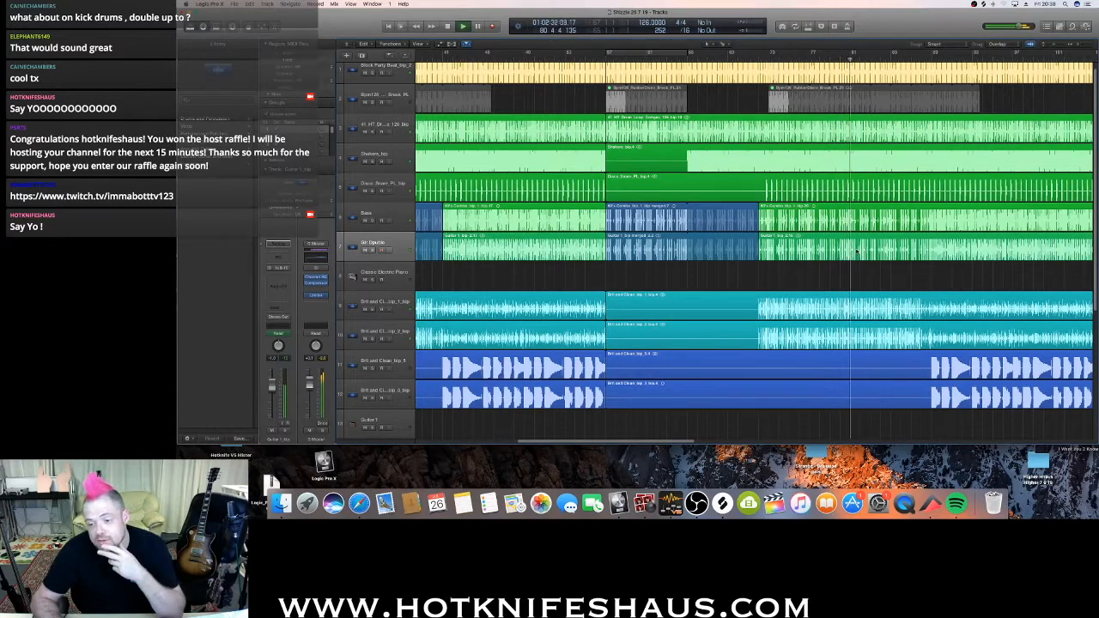
pyautogui.press('space')
# Set the cycle range to bars 81–89 and cut that section between the locators from the whole arrangement.
pyautogui.moveTo(865, 55); pyautogui.dragTo(932, 55)
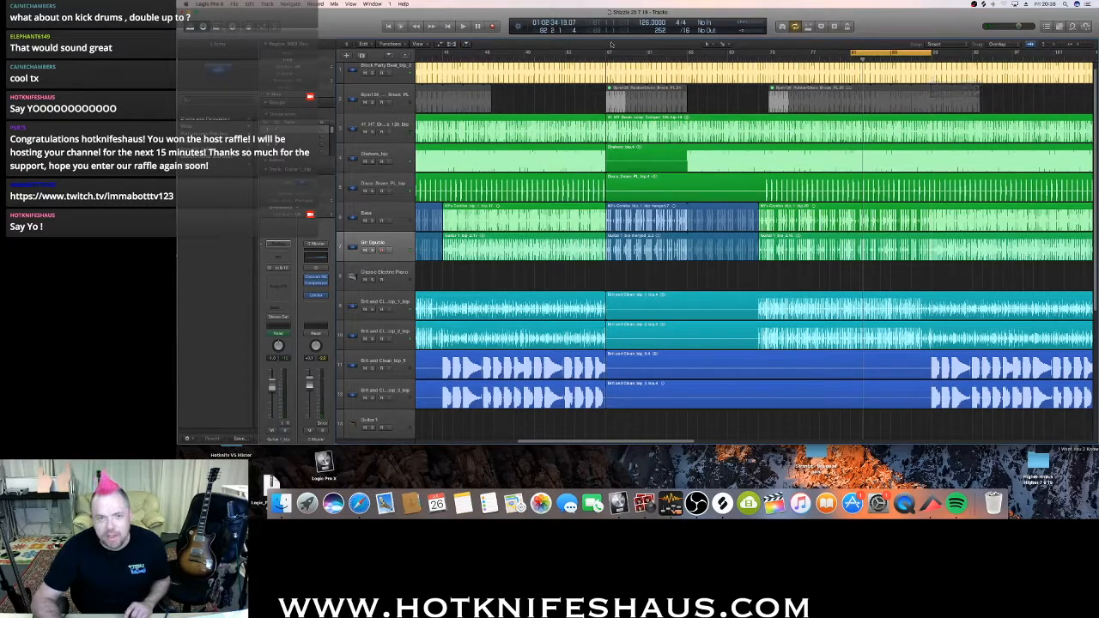
pyautogui.click(249, 3)
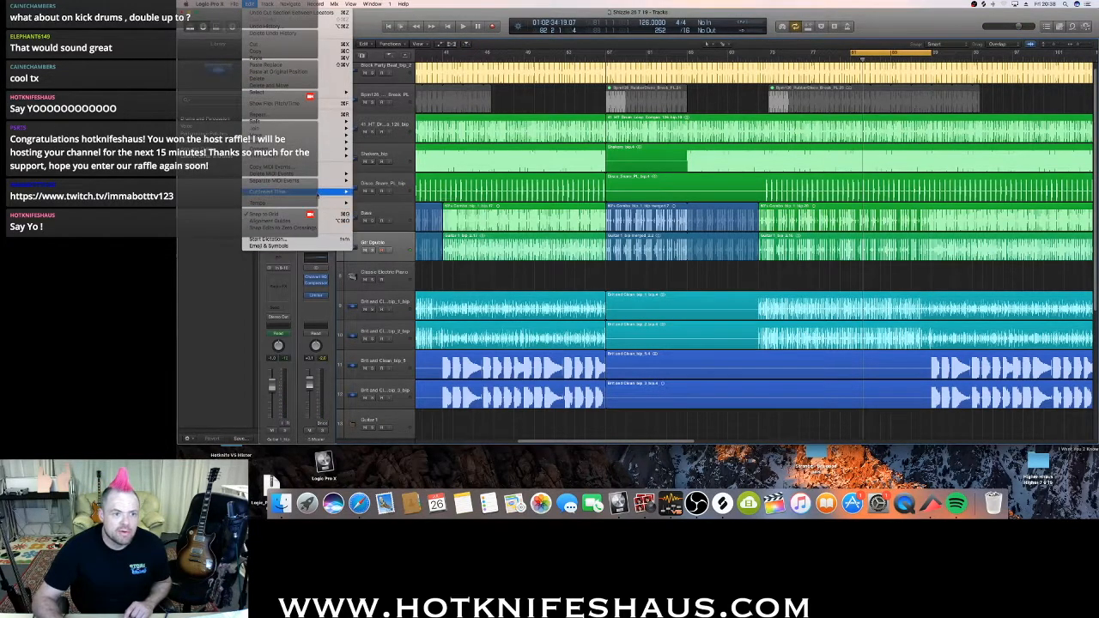
pyautogui.moveTo(319, 194)
pyautogui.click(404, 191)
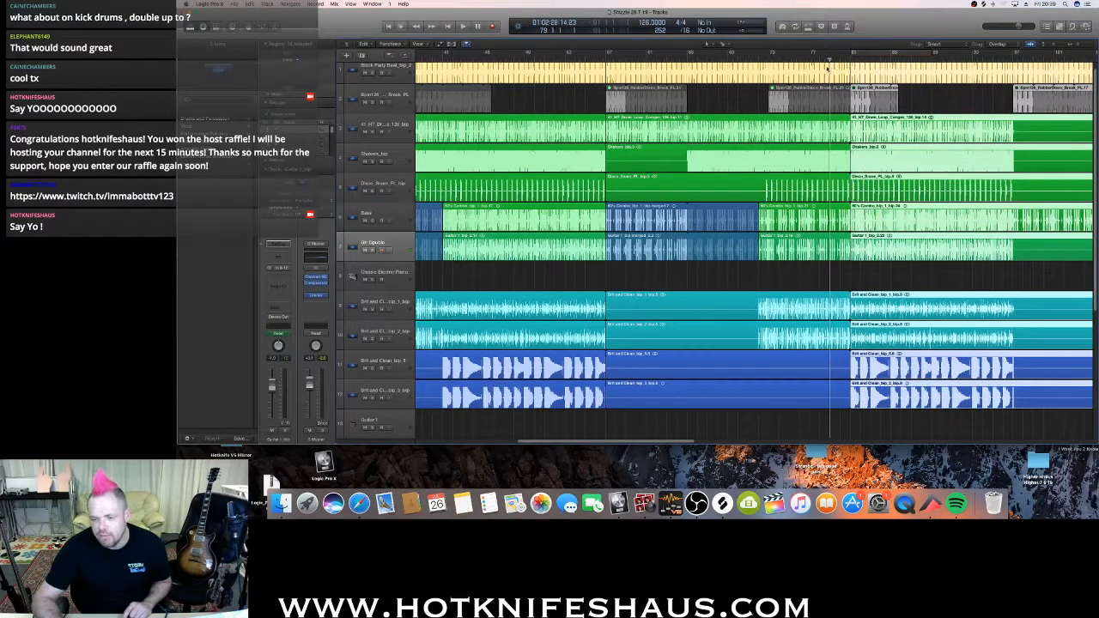
# Play across the cut at bar 81, select the Classic Electric Piano track, and set the cycle range to bars 81–97.
pyautogui.press('space')
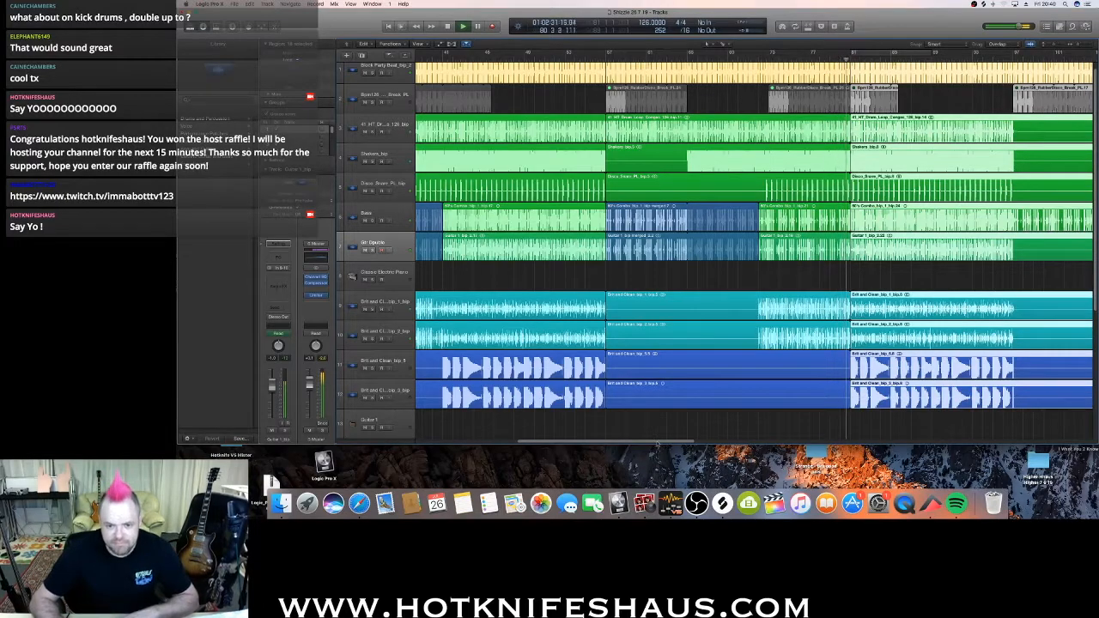
pyautogui.hscroll(2, 532, 278)
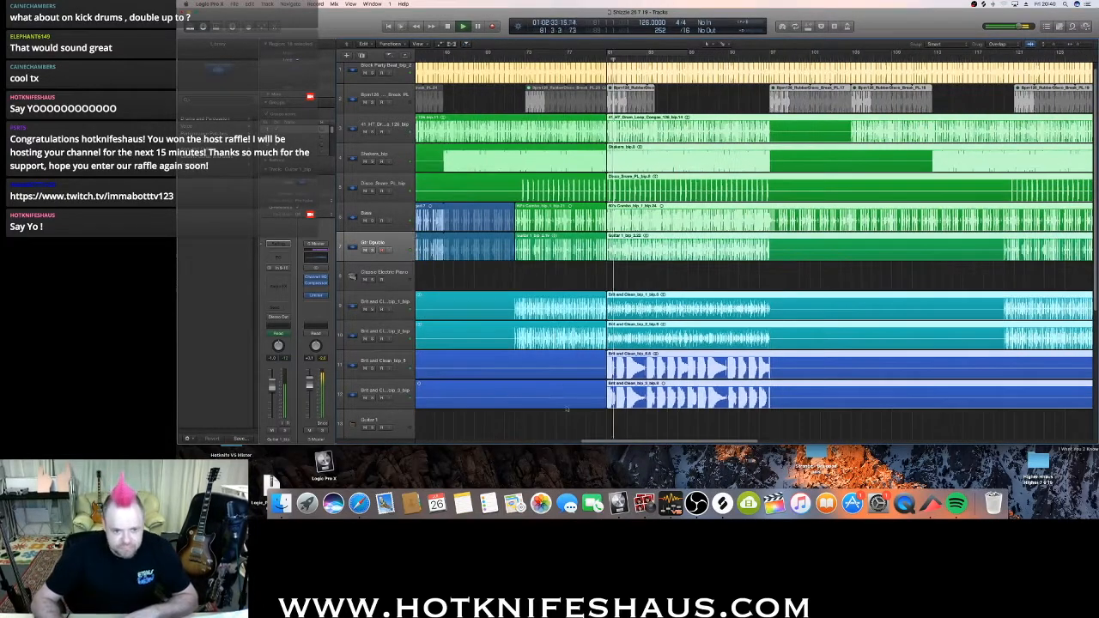
pyautogui.scroll(1, 532, 277)
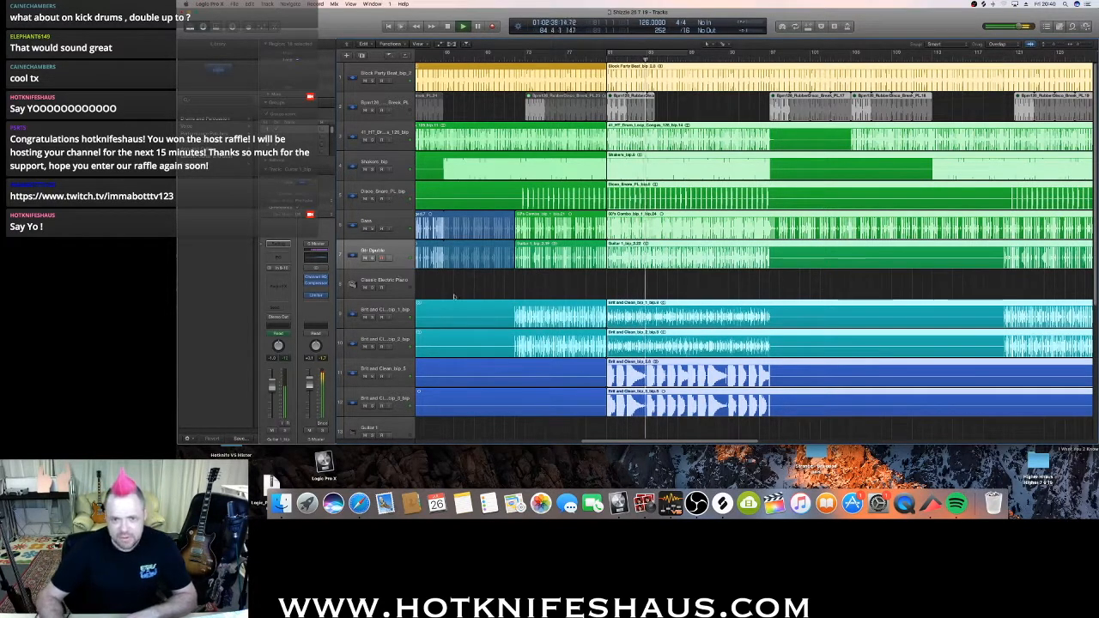
pyautogui.click(389, 297)
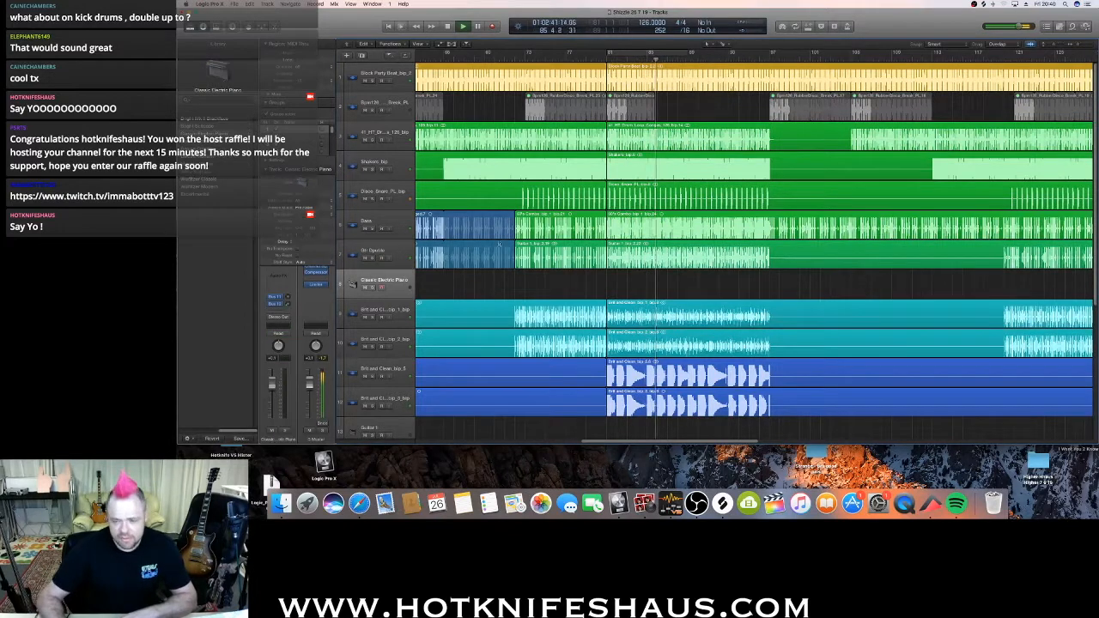
pyautogui.moveTo(609, 52); pyautogui.dragTo(769, 126)
pyautogui.press('space')
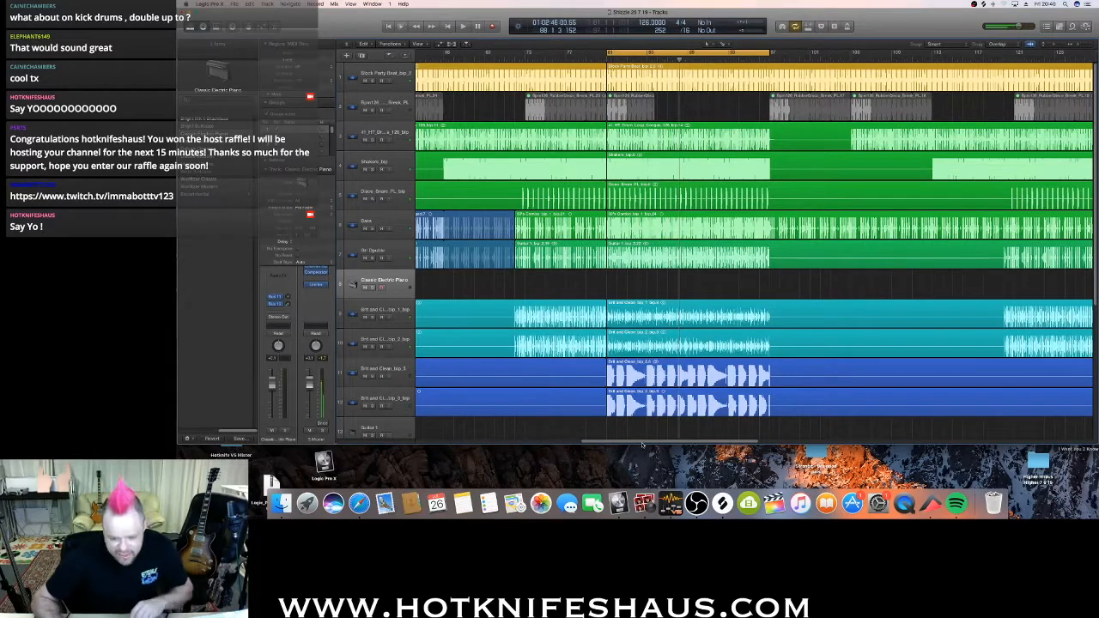
# Open the Score editor and play the cycled section from bar 81.
pyautogui.moveTo(633, 442)
pyautogui.mouseDown()
pyautogui.moveTo(575, 442)
pyautogui.moveTo(619, 441)
pyautogui.mouseUp()
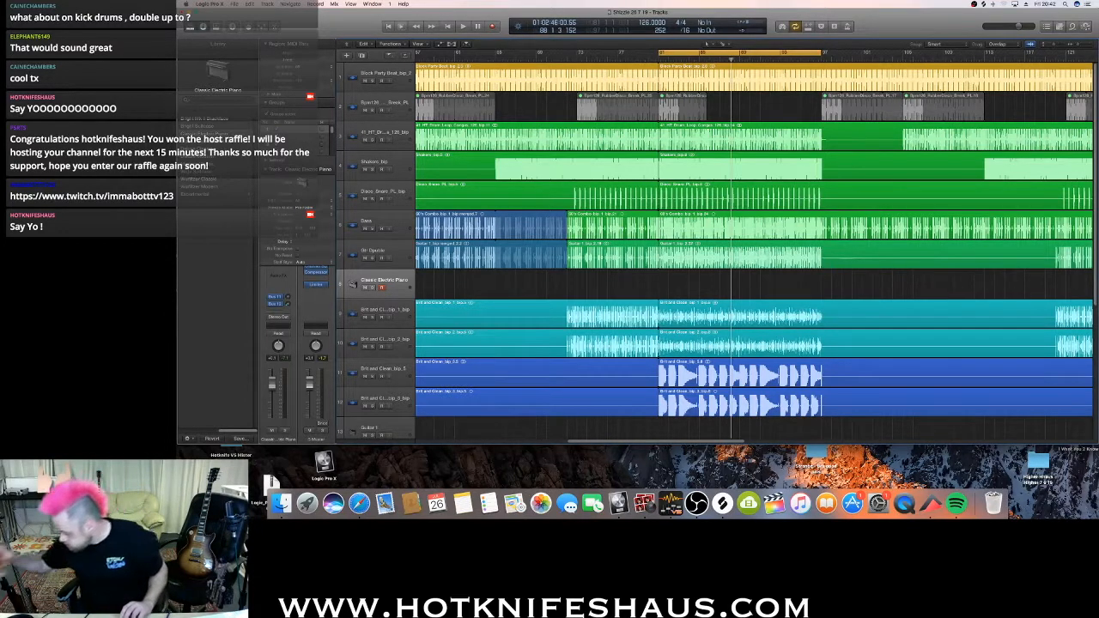
pyautogui.press('n')
pyautogui.press('space')
pyautogui.press('space')
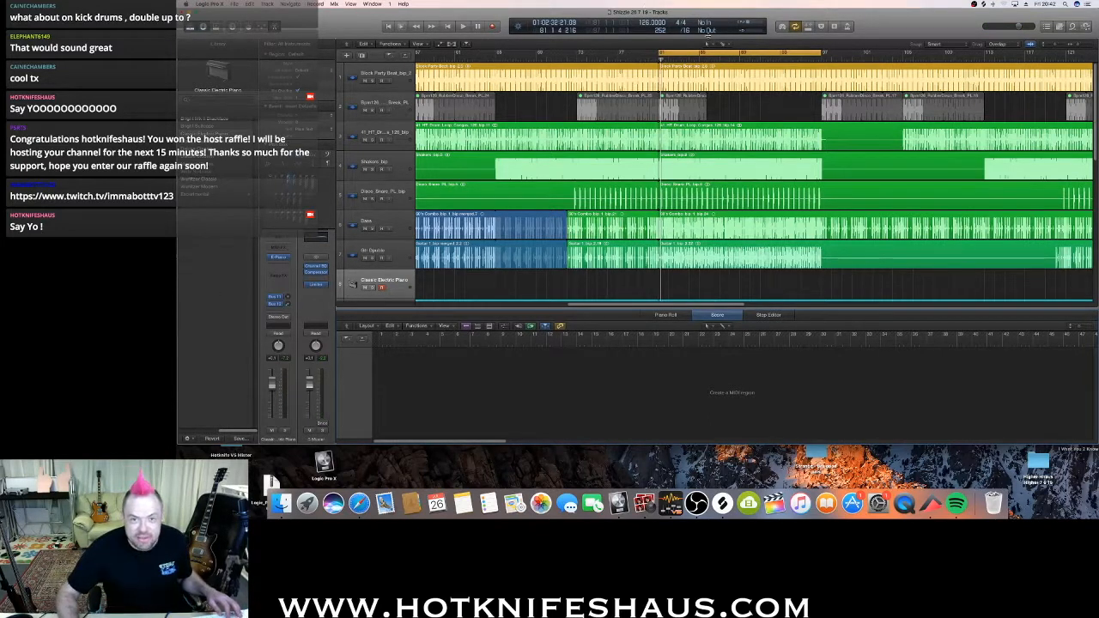
# Extend the cycle range to bars 77–99 and record a performance on the Classic Electric Piano track.
pyautogui.moveTo(660, 52); pyautogui.dragTo(635, 65)
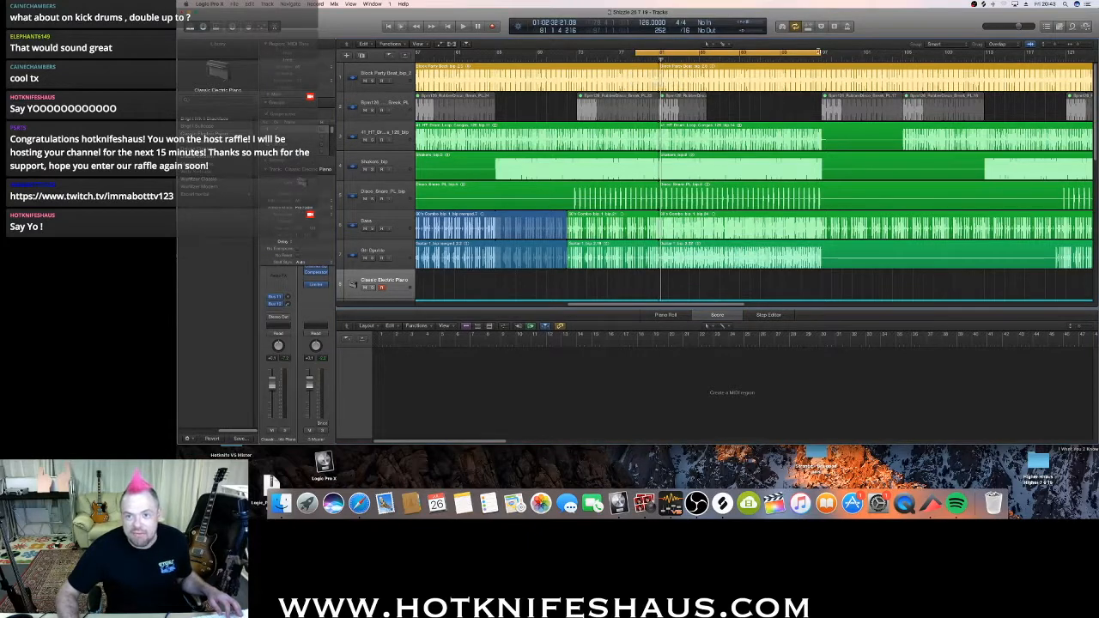
pyautogui.moveTo(820, 53); pyautogui.dragTo(841, 53)
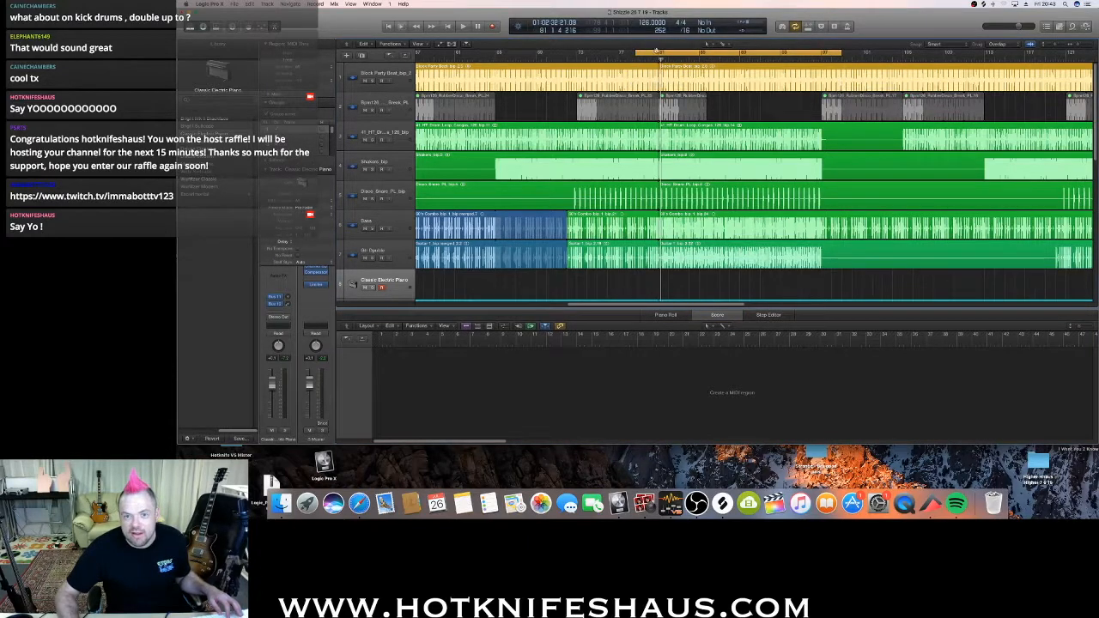
pyautogui.moveTo(636, 55); pyautogui.dragTo(623, 74)
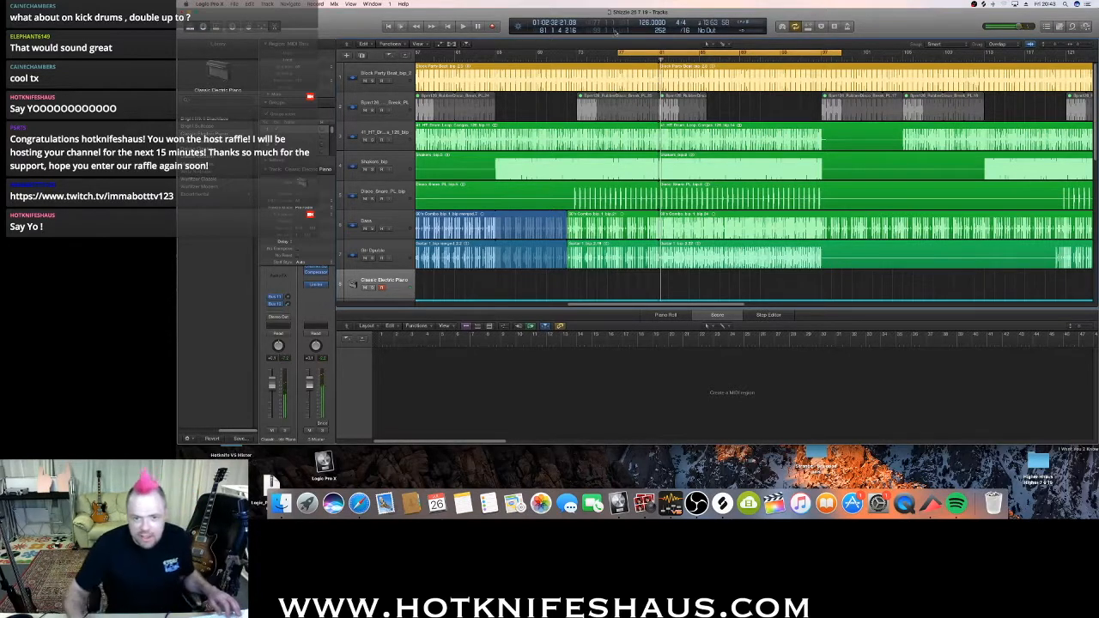
pyautogui.click(492, 27)
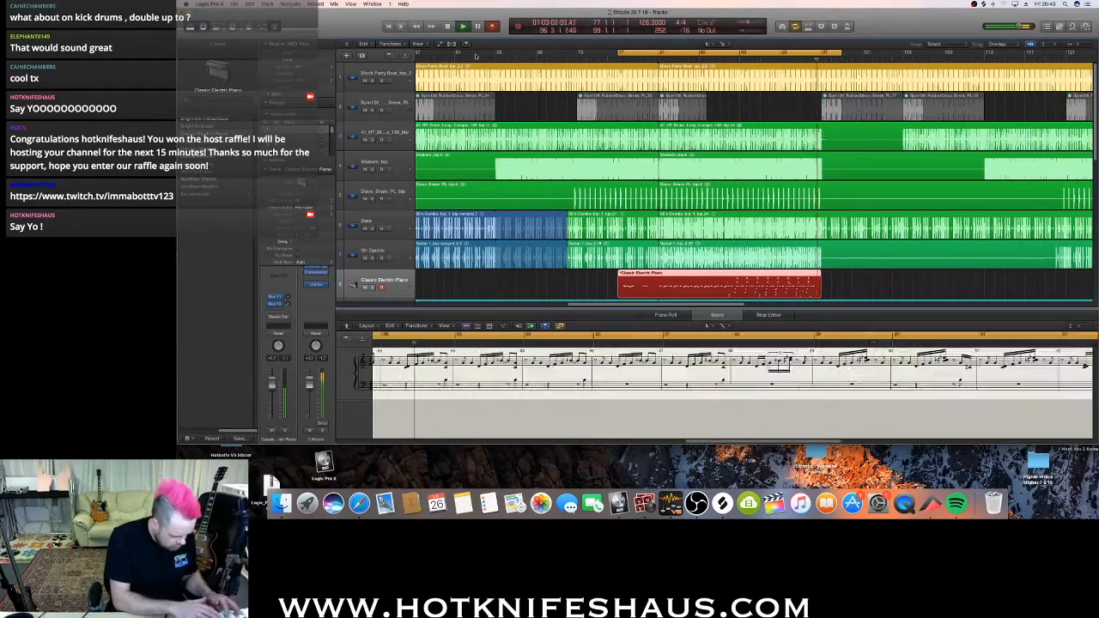
pyautogui.press('space')
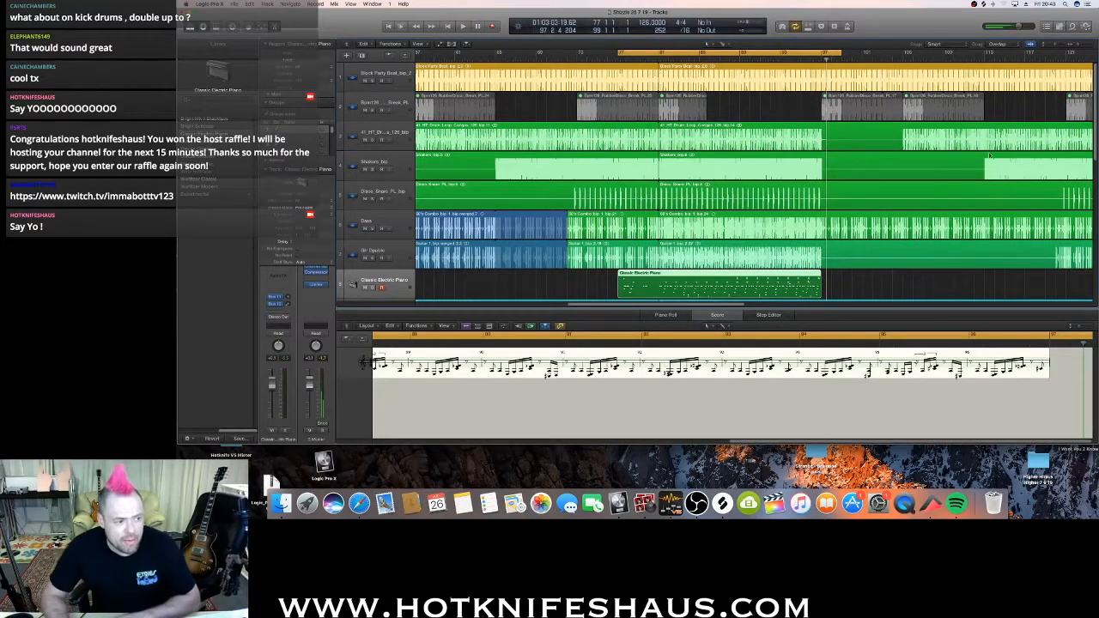
# Turn cycle off and play back the end of the recorded electric piano part from around bar 93.
pyautogui.click(780, 59)
pyautogui.click(782, 54)
pyautogui.press('space')
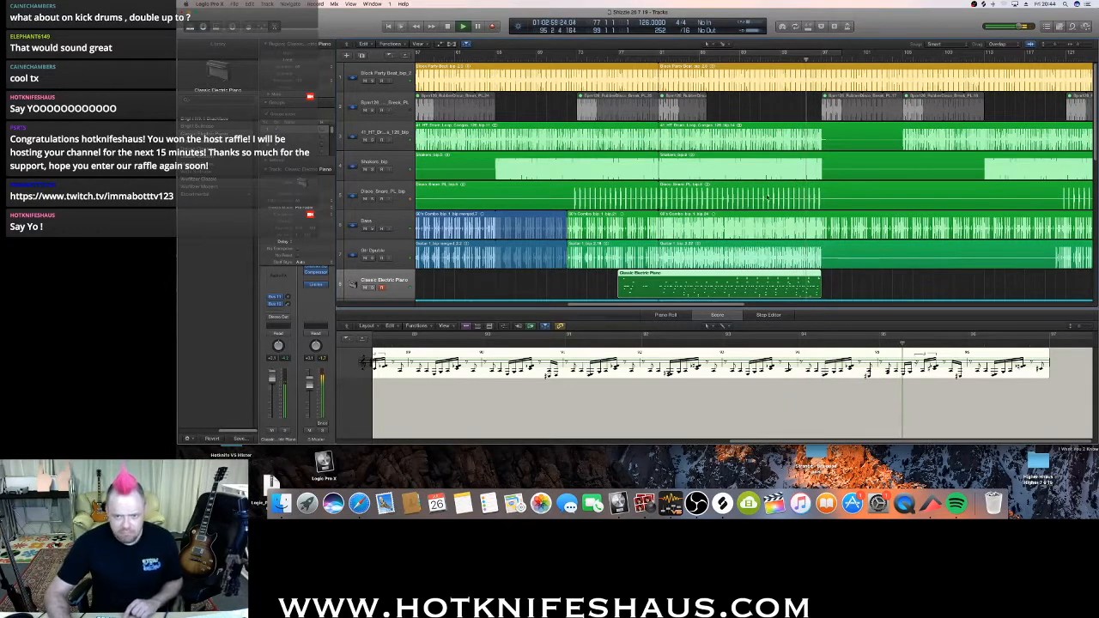
pyautogui.press('space')
# Set the cycle range to bars 93–97 and open the recorded electric piano region in the Piano Roll.
pyautogui.moveTo(783, 53); pyautogui.dragTo(824, 53)
pyautogui.click(827, 283)
pyautogui.click(812, 287)
pyautogui.click(666, 315)
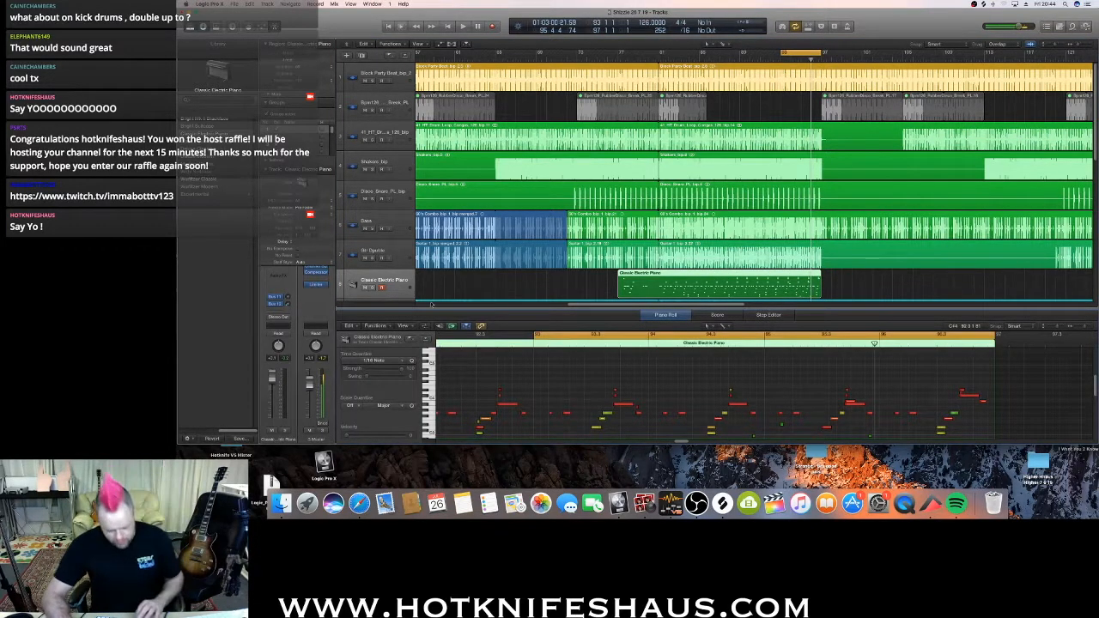
# Open the Mixer, inspect the channel strips and briefly play the cycled section from bar 93.
pyautogui.press('x')
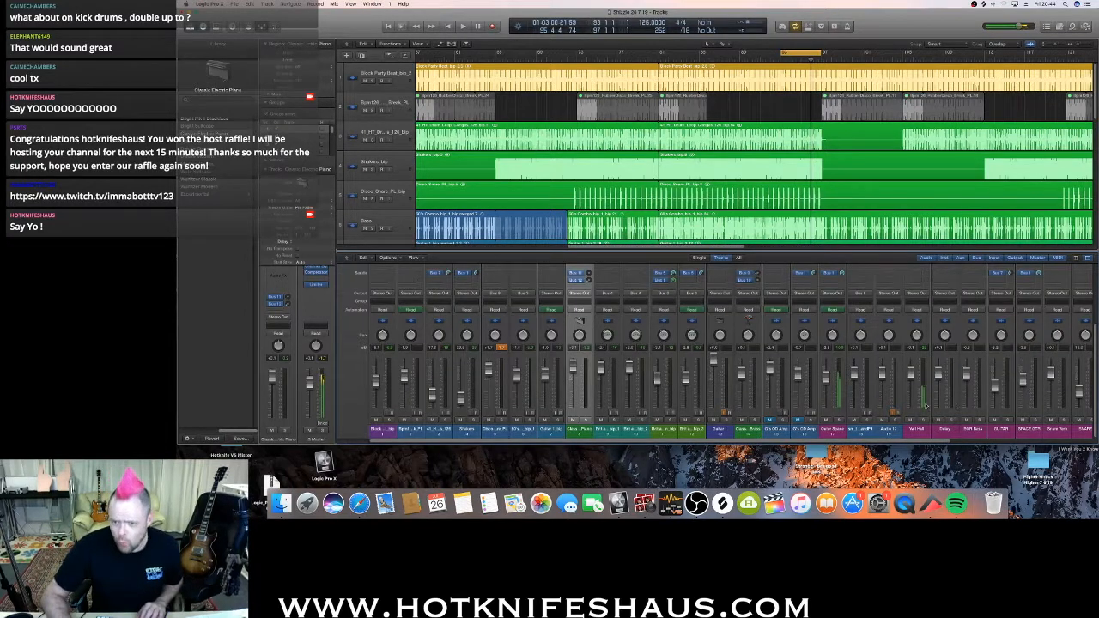
pyautogui.hscroll(5, 915, 438)
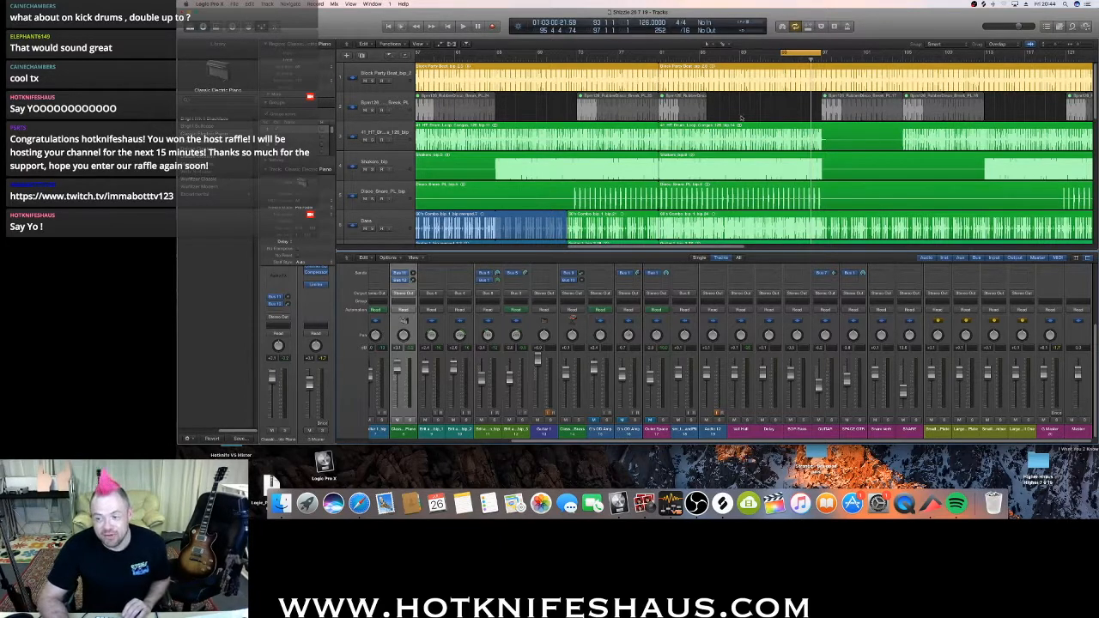
pyautogui.press('space')
pyautogui.press('space')
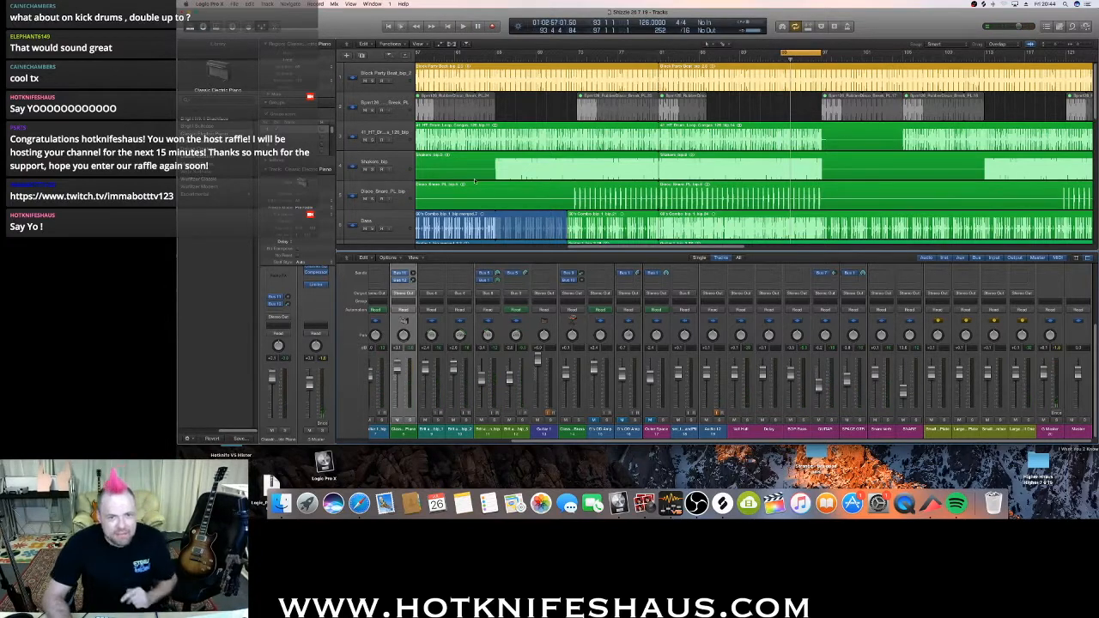
# Split the Classic Electric Piano region at bar 93, delete the part before it and play the remaining four bars.
pyautogui.scroll(-5, 474, 180)
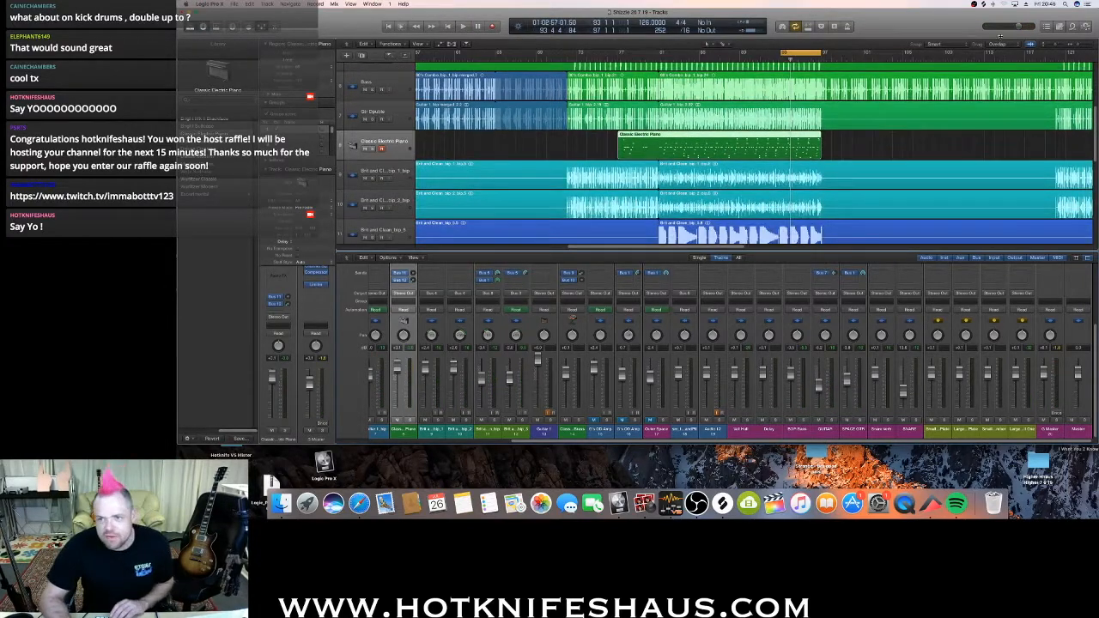
pyautogui.click(709, 45)
pyautogui.click(726, 92)
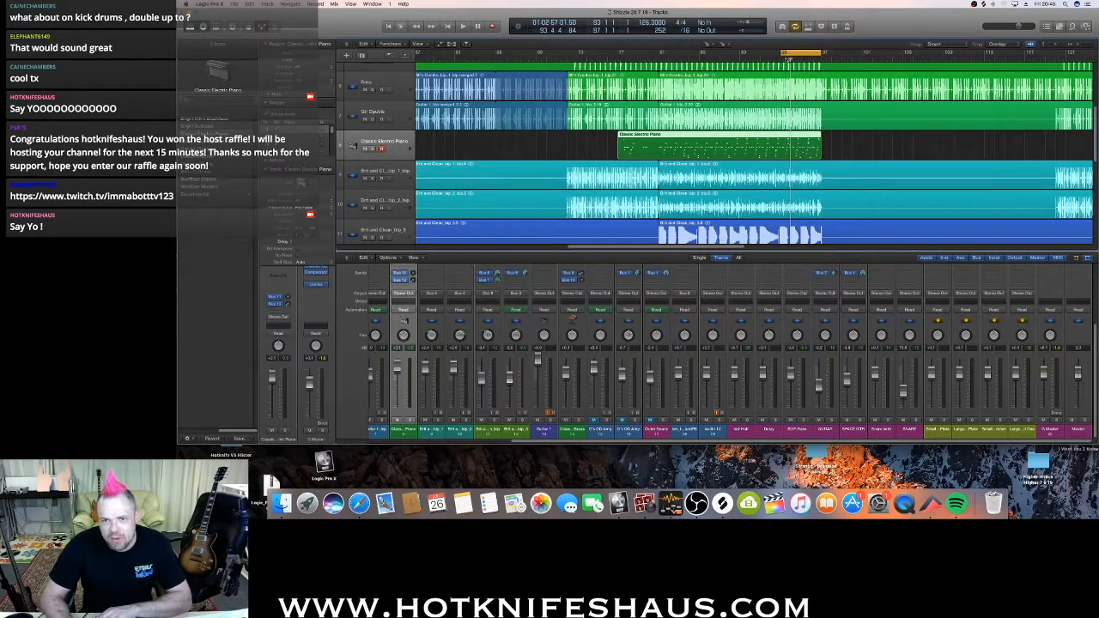
pyautogui.click(779, 152)
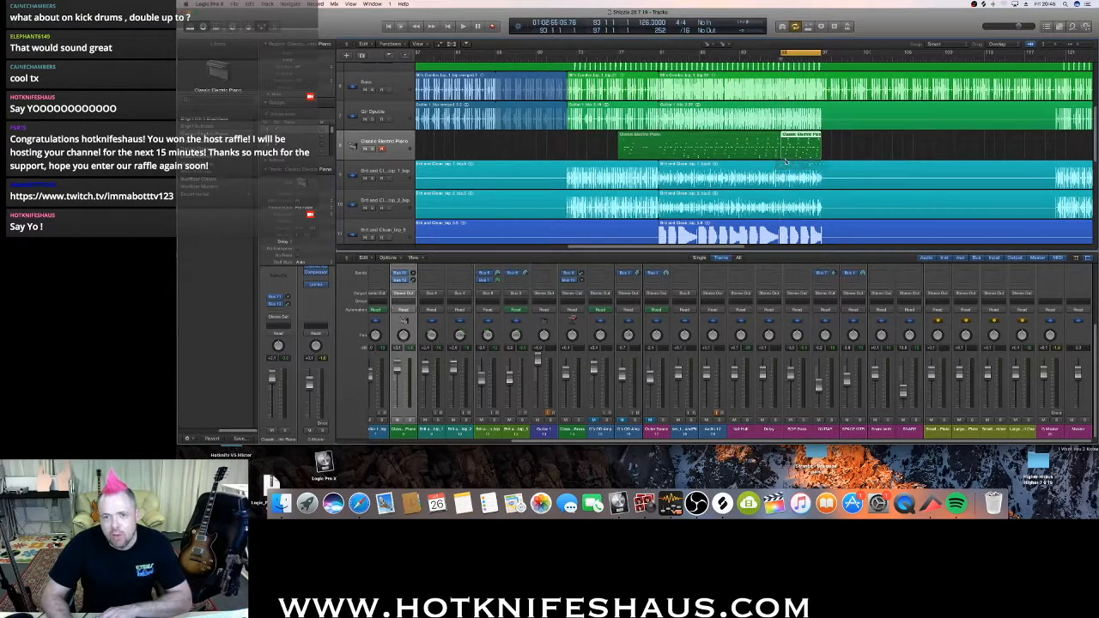
pyautogui.click(666, 153)
pyautogui.press('Delete')
pyautogui.press('space')
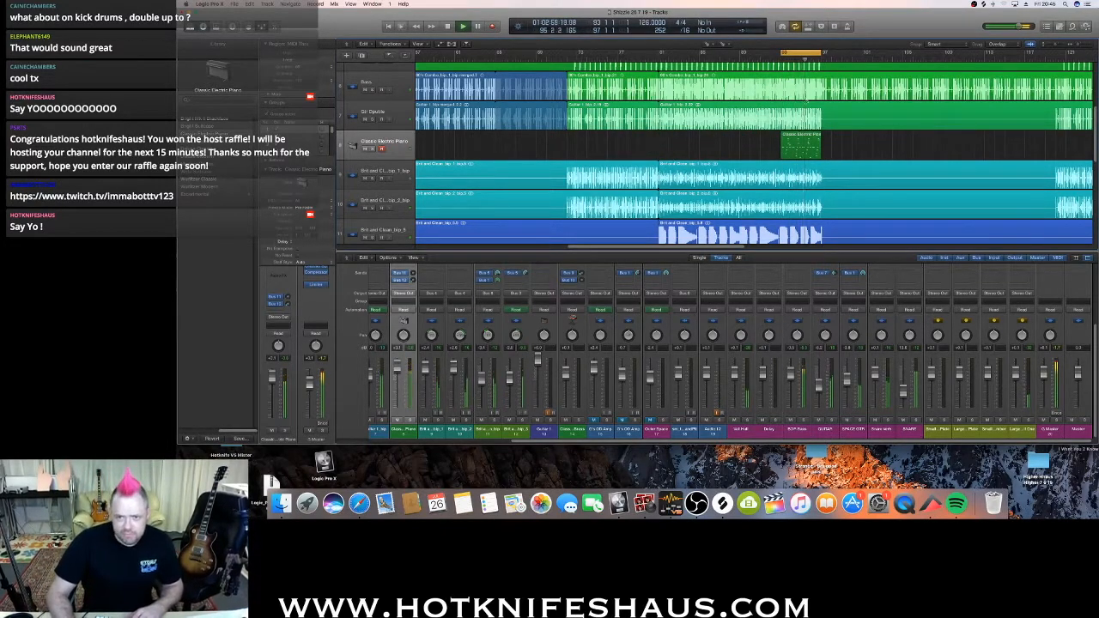
pyautogui.press('space')
# Switch back to the Pointer tool, open the trimmed electric piano region in the Piano Roll and play it.
pyautogui.click(709, 43)
pyautogui.click(728, 52)
pyautogui.click(804, 151)
pyautogui.doubleClick(804, 151)
pyautogui.press('space')
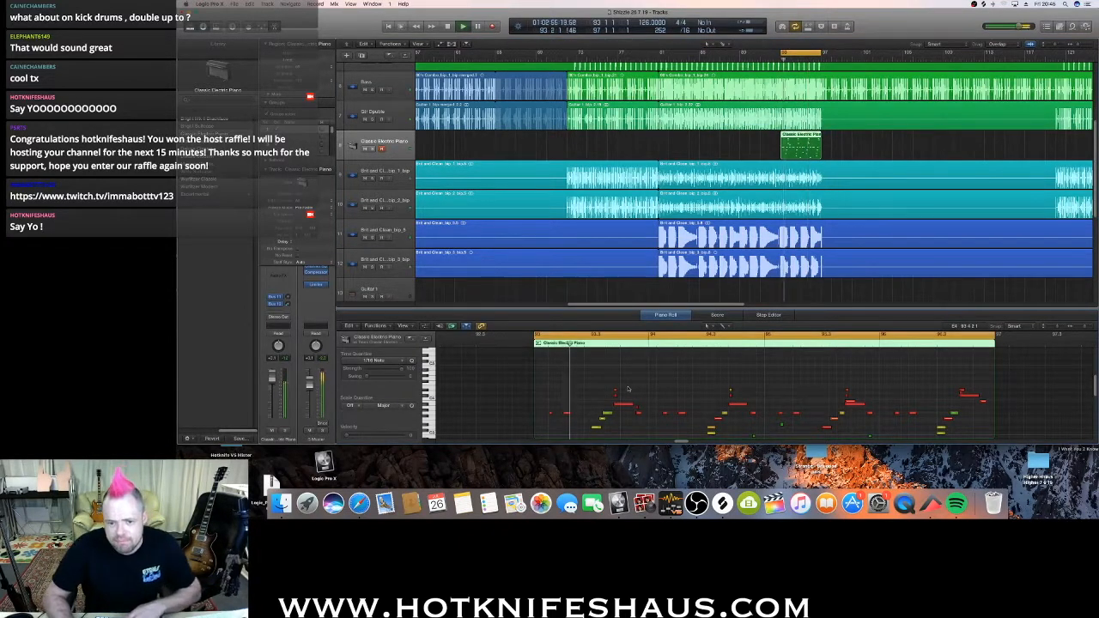
# Delete the stray short high notes above the start of the long note in the second half of bar 93.
pyautogui.rightClick(618, 400)
pyautogui.click(613, 398)
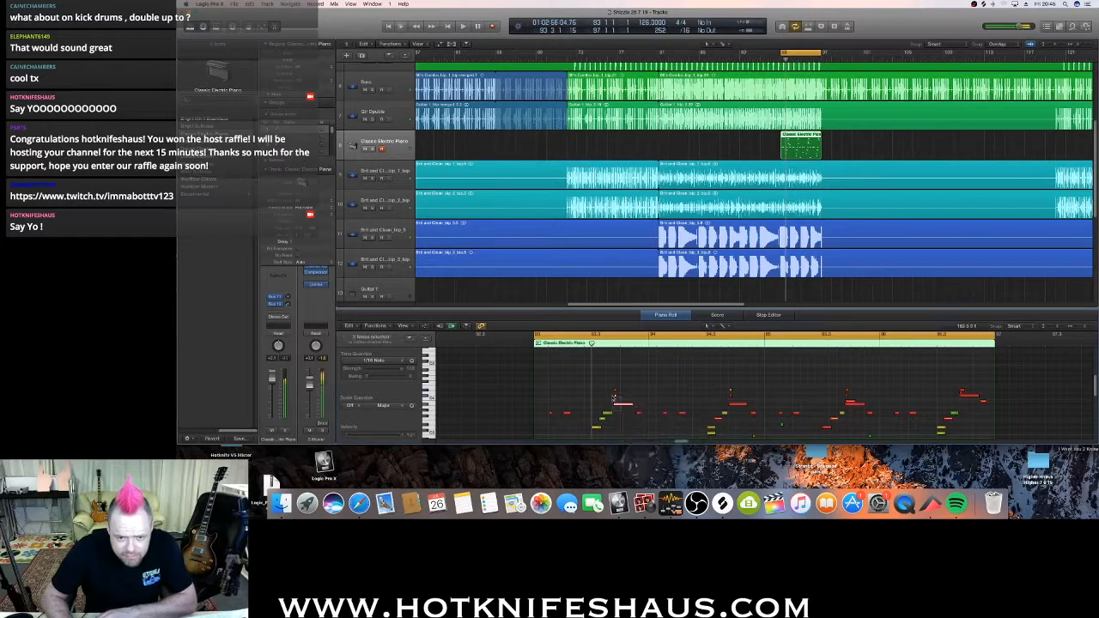
pyautogui.rightClick(613, 391)
pyautogui.click(608, 381)
pyautogui.rightClick(616, 386)
pyautogui.click(614, 399)
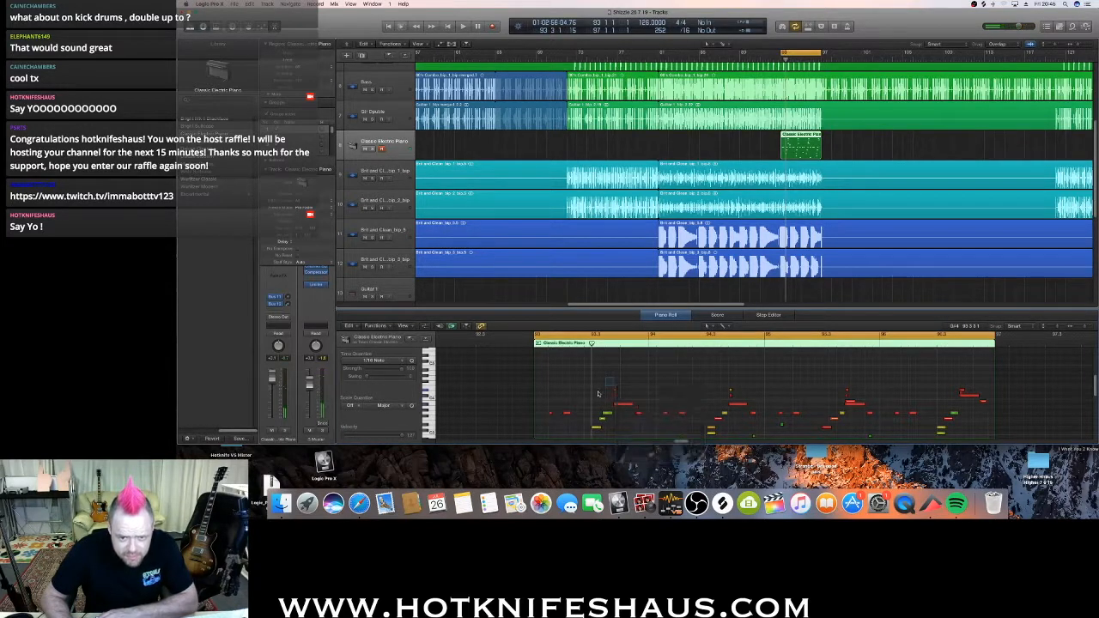
pyautogui.rightClick(614, 398)
pyautogui.click(615, 393)
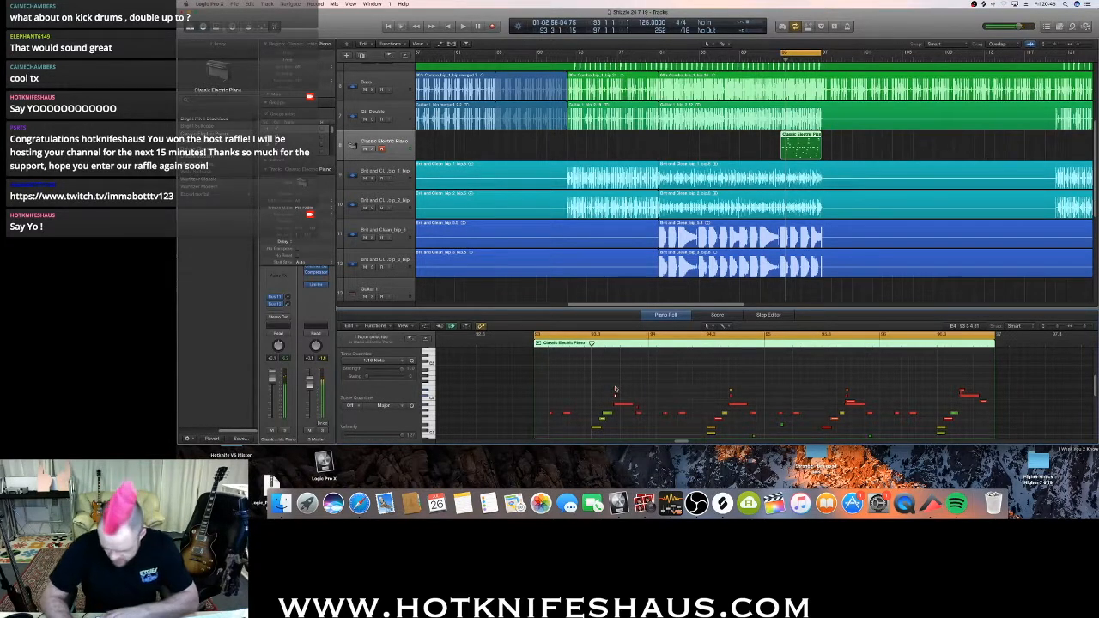
pyautogui.click(615, 392)
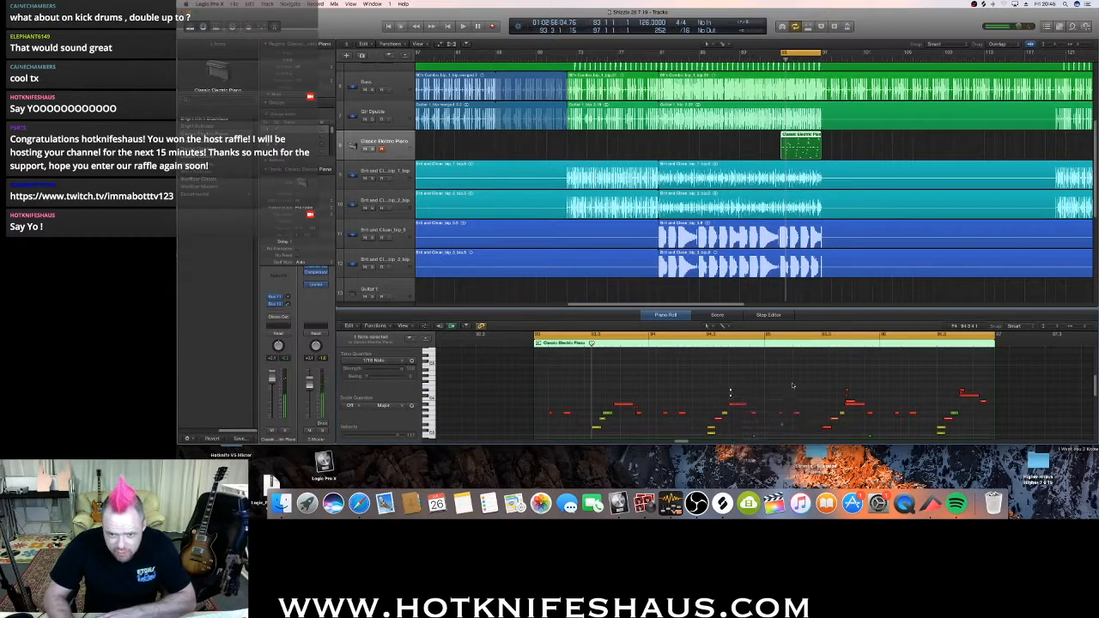
# Delete the remaining stray short notes around the long high notes in bars 95 and 96, and play the result.
pyautogui.rightClick(846, 394)
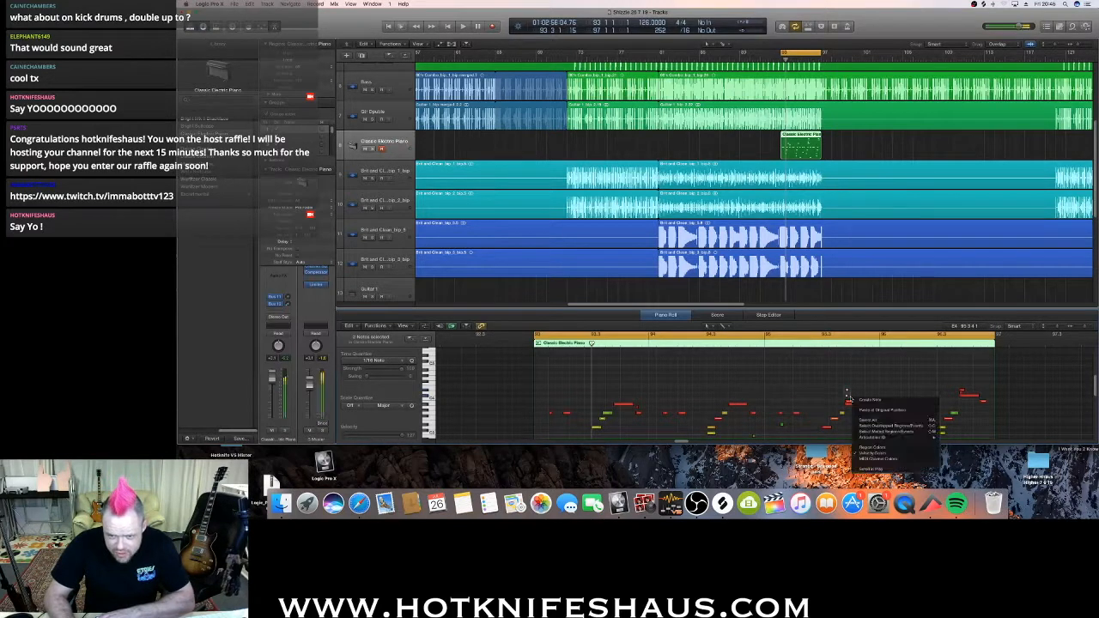
pyautogui.click(829, 393)
pyautogui.click(851, 402)
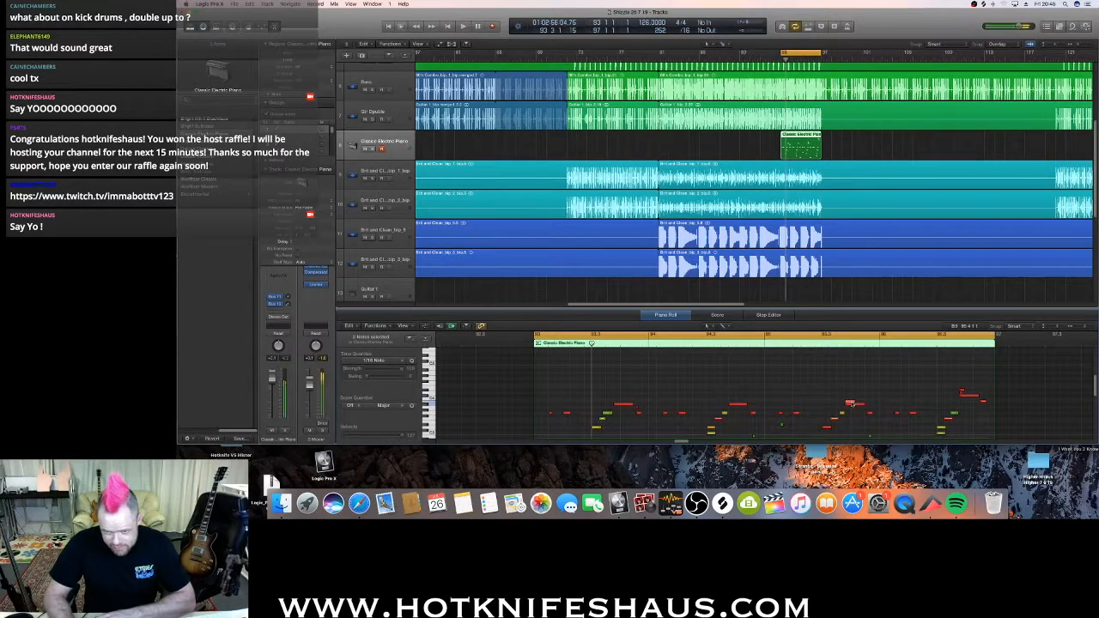
pyautogui.rightClick(960, 391)
pyautogui.click(959, 392)
pyautogui.press('super+z')
pyautogui.press('space')
# Audition the lowest note in the second half of bar 94 while the electric piano region plays.
pyautogui.scroll(-1, 680, 383)
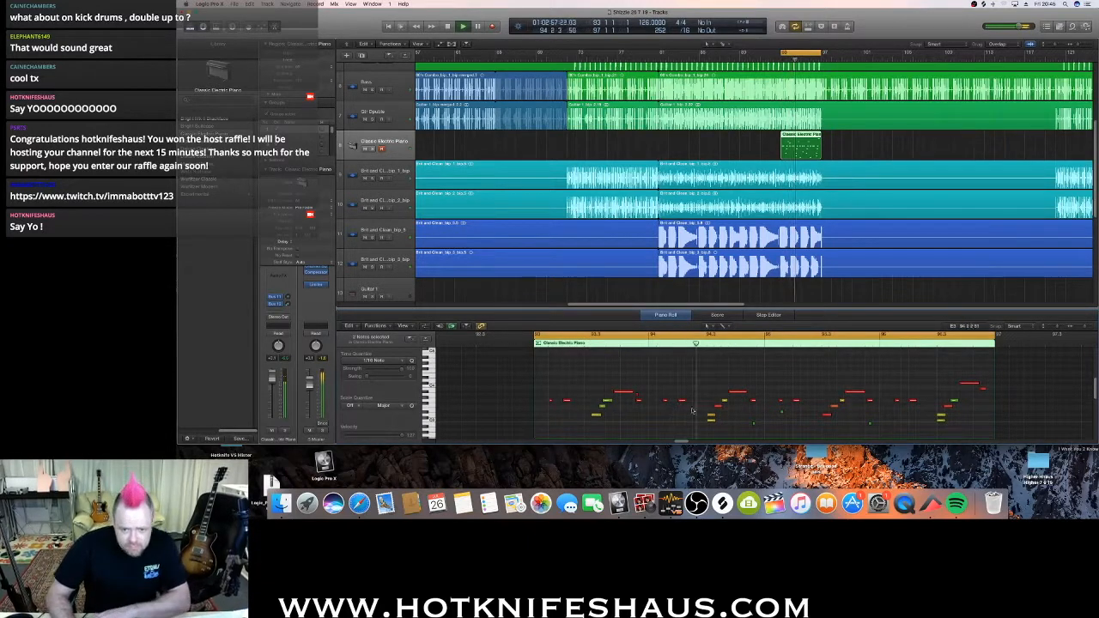
pyautogui.rightClick(709, 420)
pyautogui.click(709, 420)
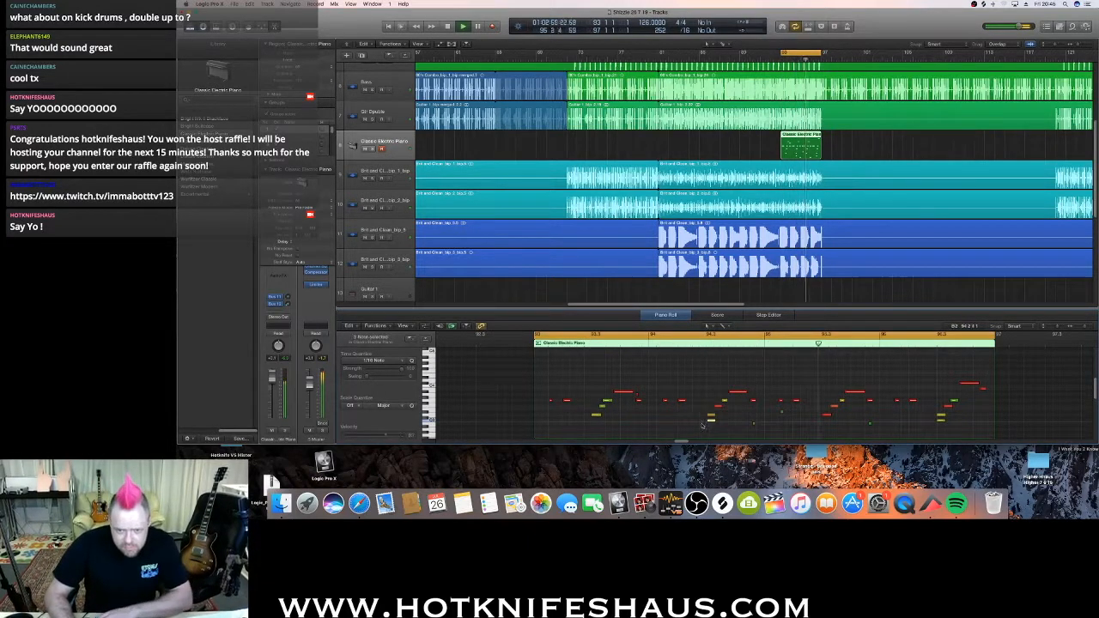
pyautogui.rightClick(710, 419)
pyautogui.click(694, 415)
pyautogui.rightClick(693, 415)
pyautogui.click(831, 359)
# Lower the pitch of the last two high notes at the end of bar 96 and play back the cycle.
pyautogui.press('space')
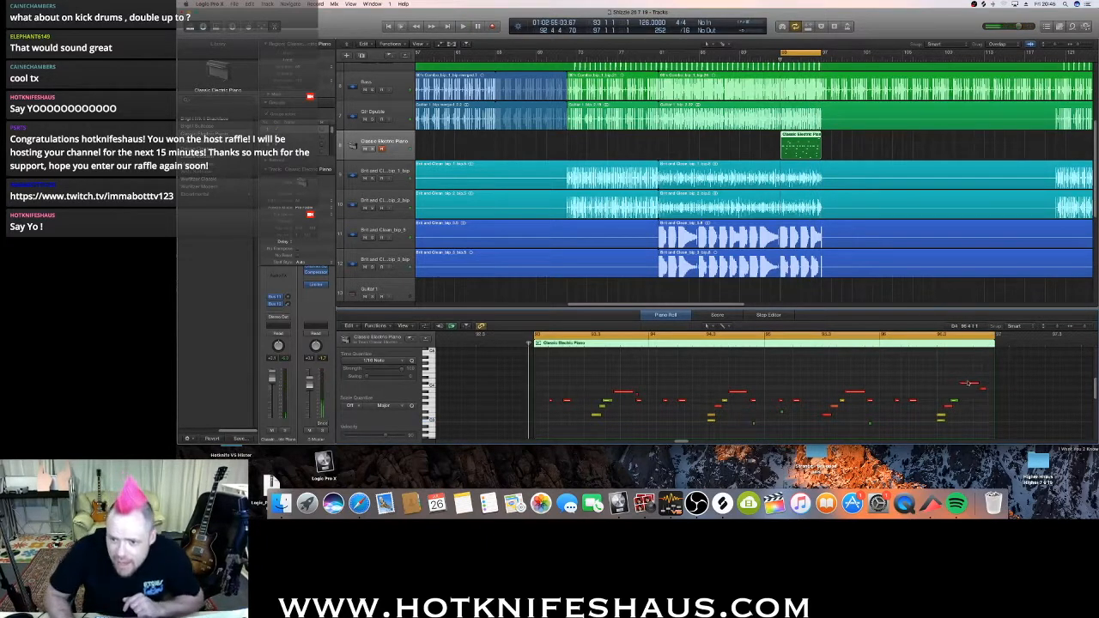
pyautogui.moveTo(968, 383); pyautogui.dragTo(983, 391)
pyautogui.press('space')
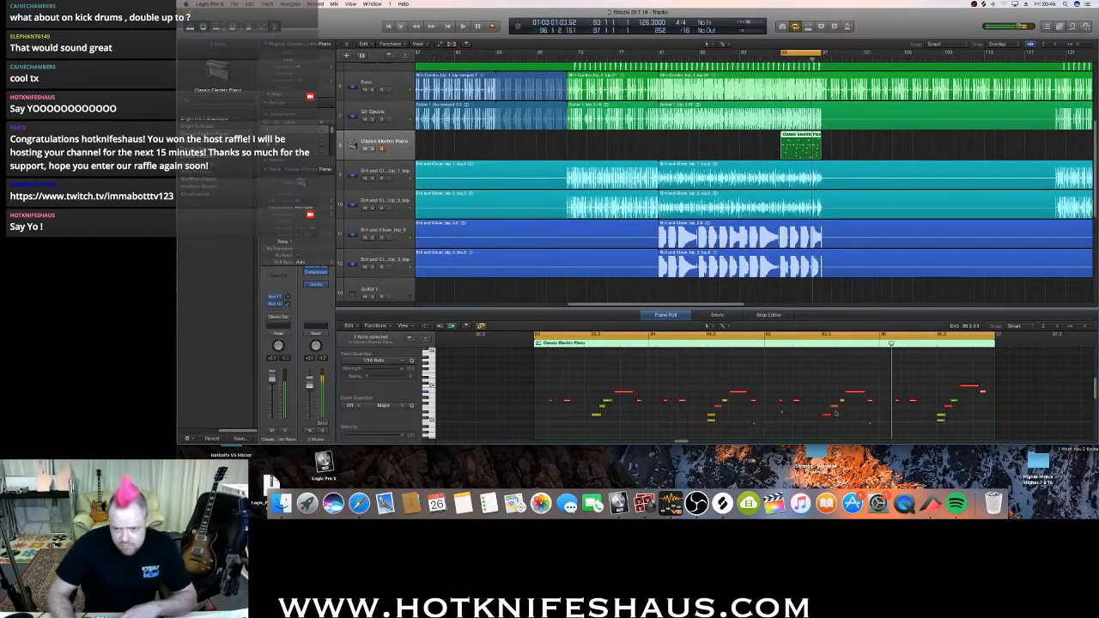
# Turn cycle off and replay the electric piano notes from the middle of bar 95.
pyautogui.click(822, 345)
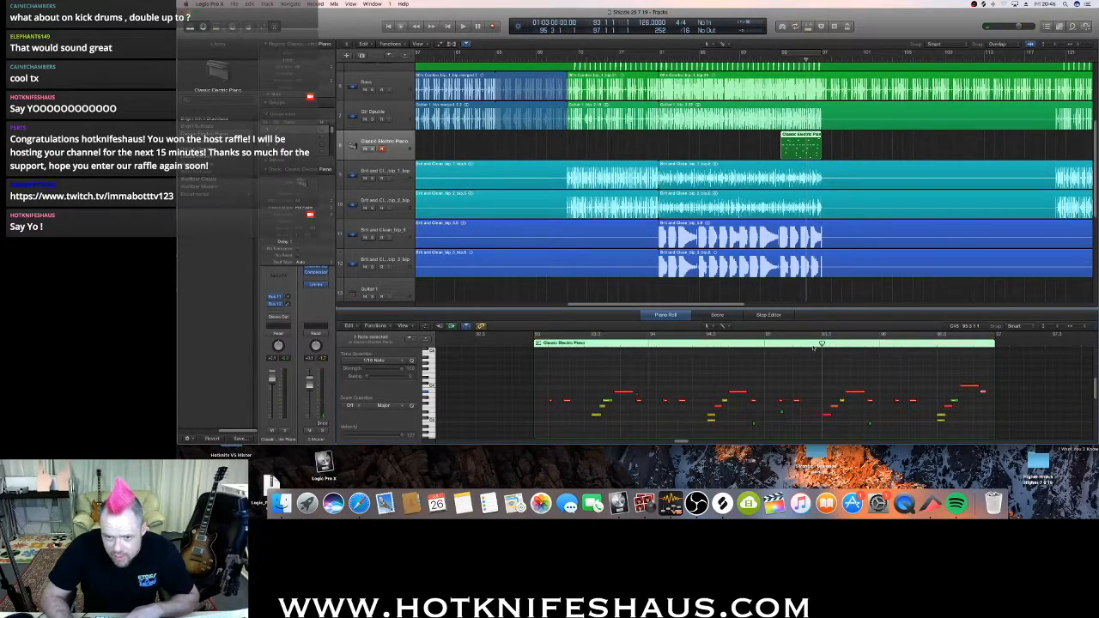
pyautogui.press('space')
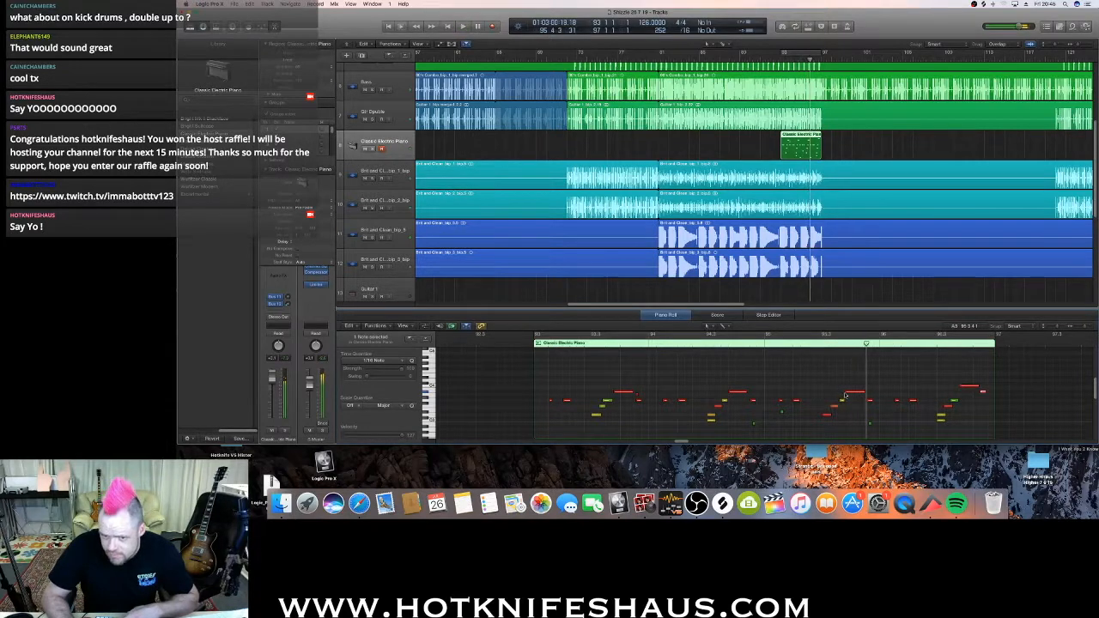
pyautogui.click(819, 345)
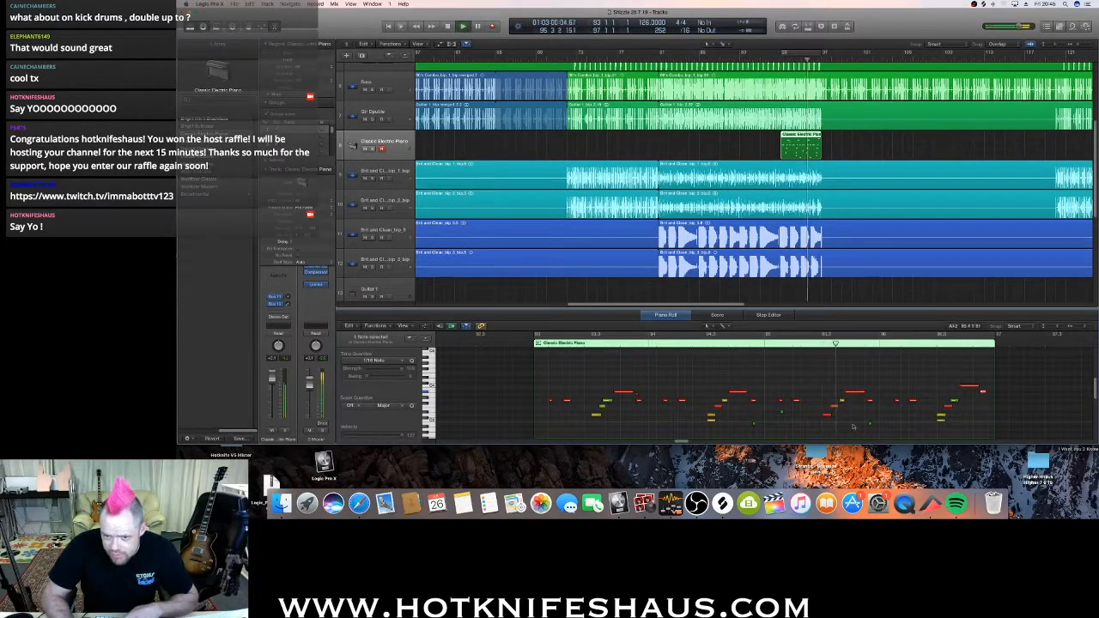
pyautogui.click(834, 345)
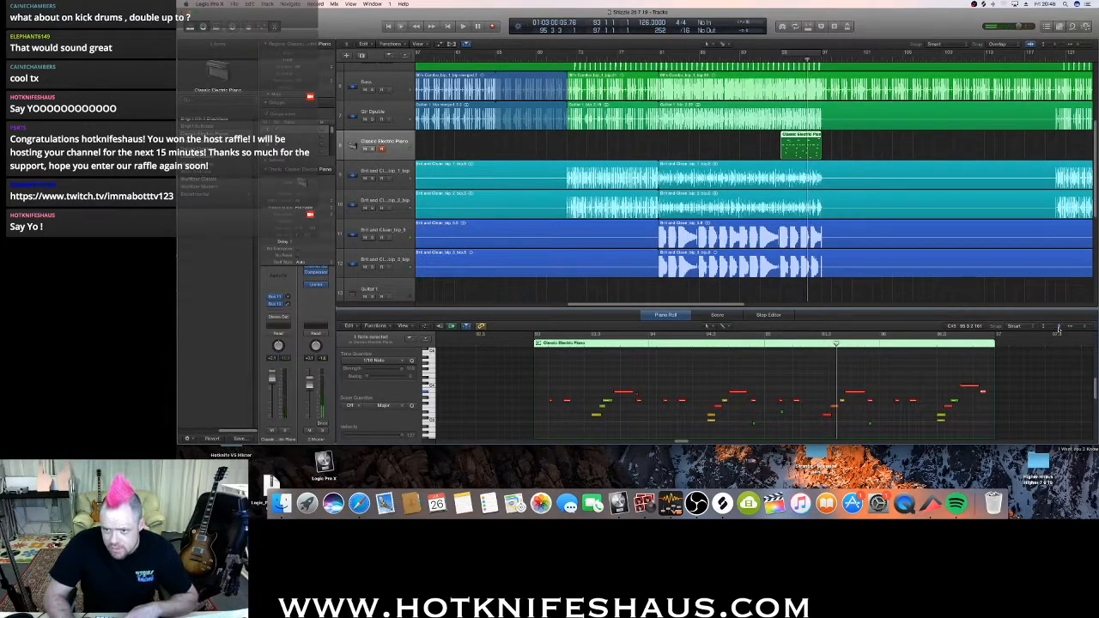
# Adjust the timing of the long high note and the short note leading into it in bar 95, checking by playback.
pyautogui.moveTo(1082, 327); pyautogui.dragTo(1087, 328)
pyautogui.click(791, 344)
pyautogui.moveTo(854, 392); pyautogui.dragTo(849, 392)
pyautogui.press('space')
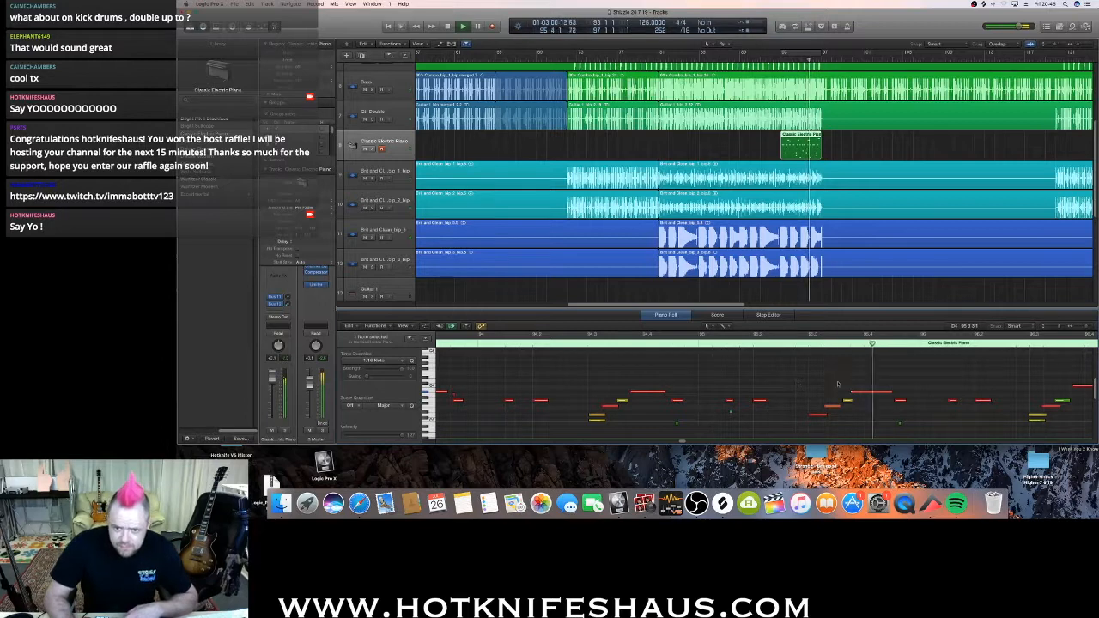
pyautogui.press('space')
pyautogui.press('space')
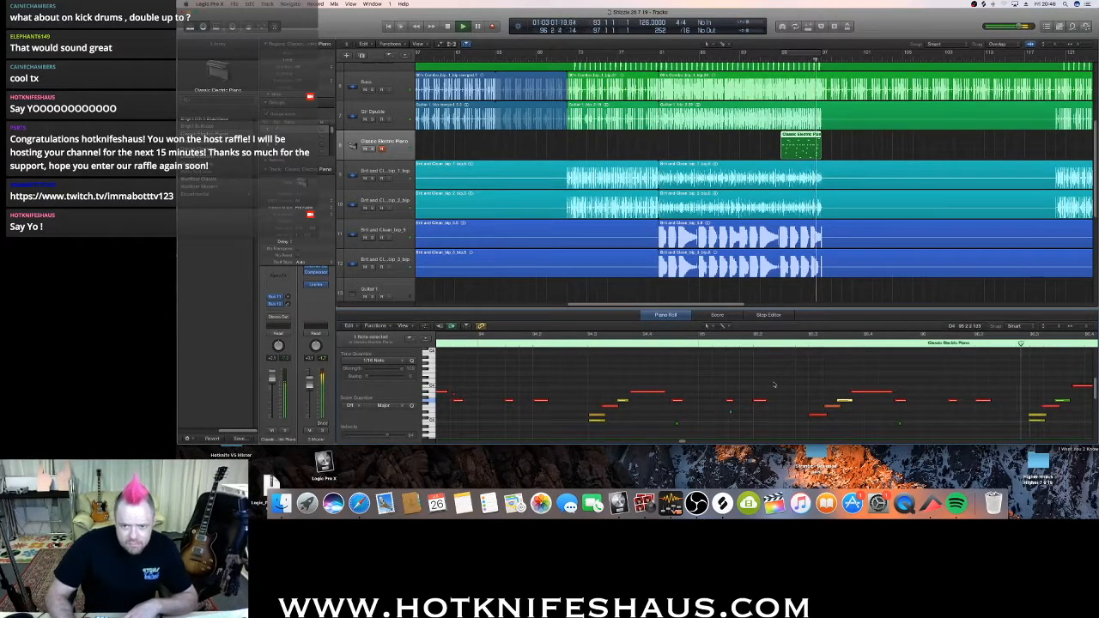
pyautogui.press('space')
pyautogui.press('space')
# Move the electric piano region to bar 81, loop it up to bar 97 and adjust its track volume during playback.
pyautogui.moveTo(821, 134); pyautogui.dragTo(1070, 135)
pyautogui.moveTo(783, 137); pyautogui.dragTo(658, 137)
pyautogui.press('space')
pyautogui.moveTo(945, 152); pyautogui.dragTo(819, 151)
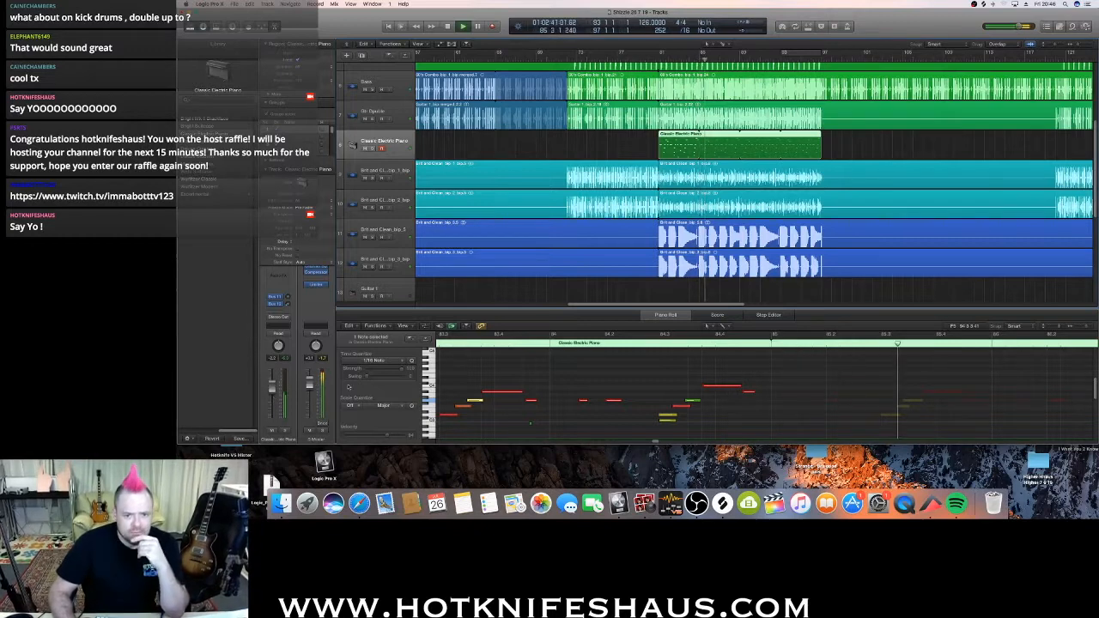
pyautogui.moveTo(276, 393); pyautogui.dragTo(275, 388)
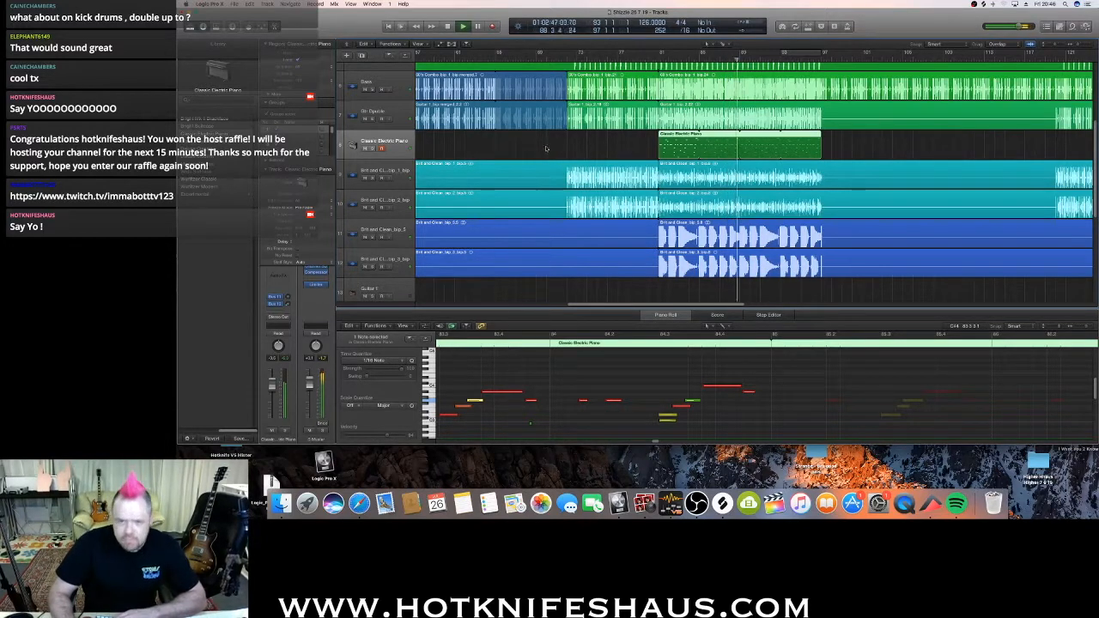
pyautogui.press('space')
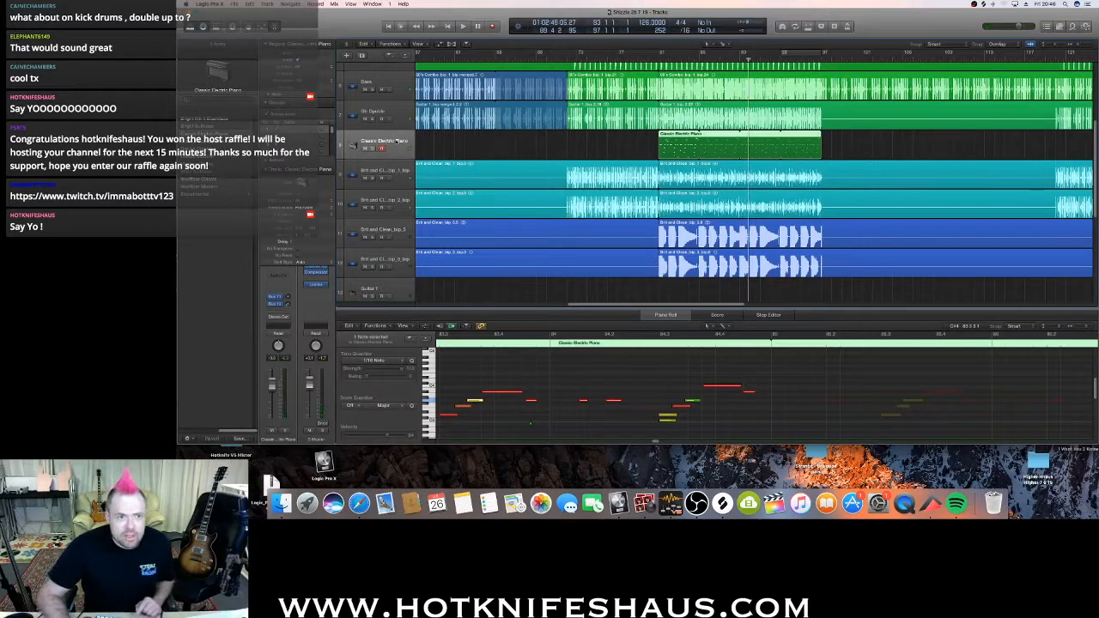
# Create a software instrument track below the electric piano and load the Digital Ghost Bass patch from the Library.
pyautogui.click(346, 56)
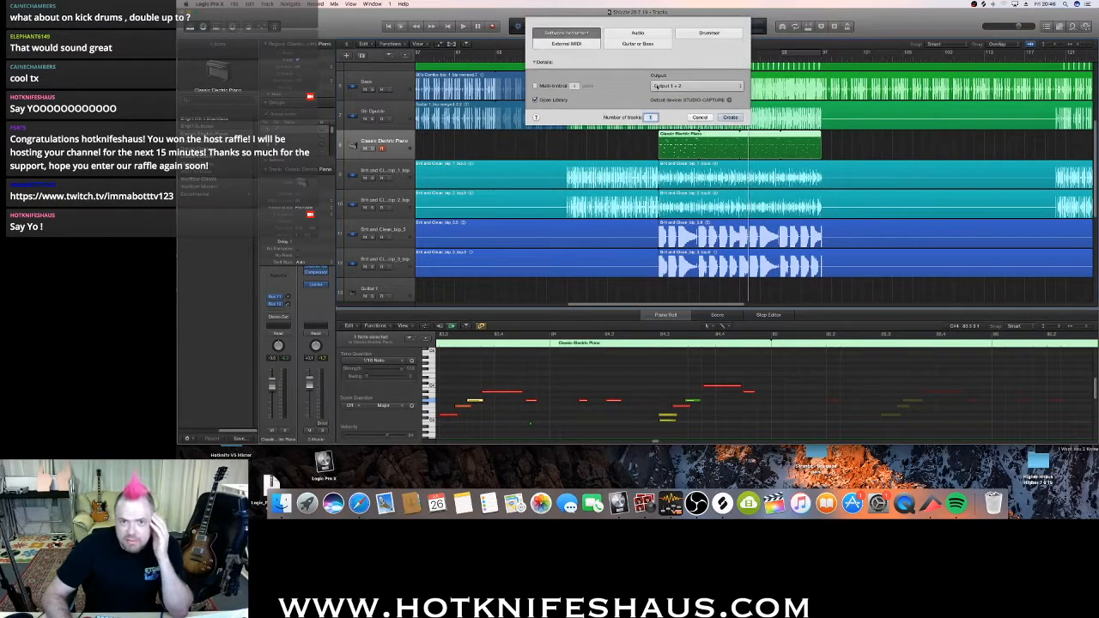
pyautogui.click(718, 118)
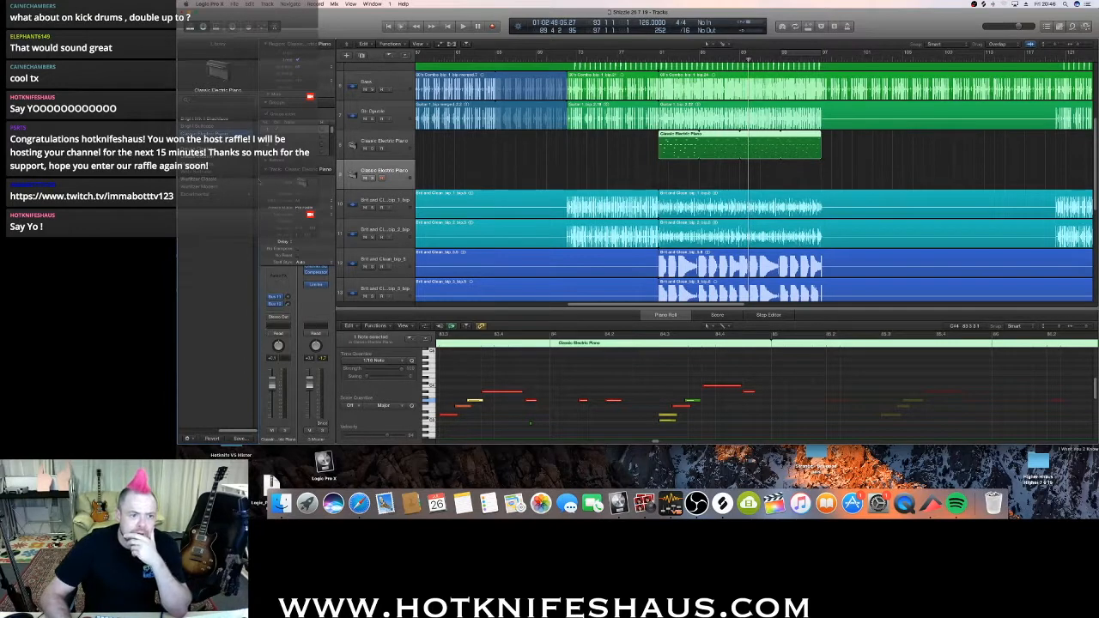
pyautogui.moveTo(229, 431); pyautogui.dragTo(187, 431)
pyautogui.click(221, 179)
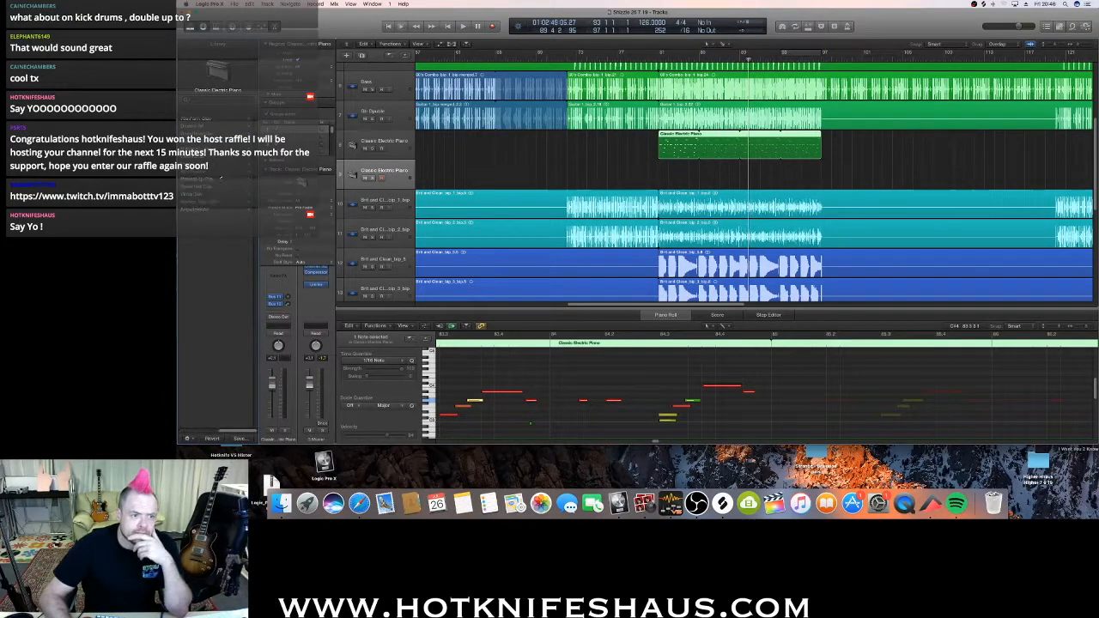
pyautogui.click(218, 172)
pyautogui.moveTo(236, 431); pyautogui.dragTo(199, 431)
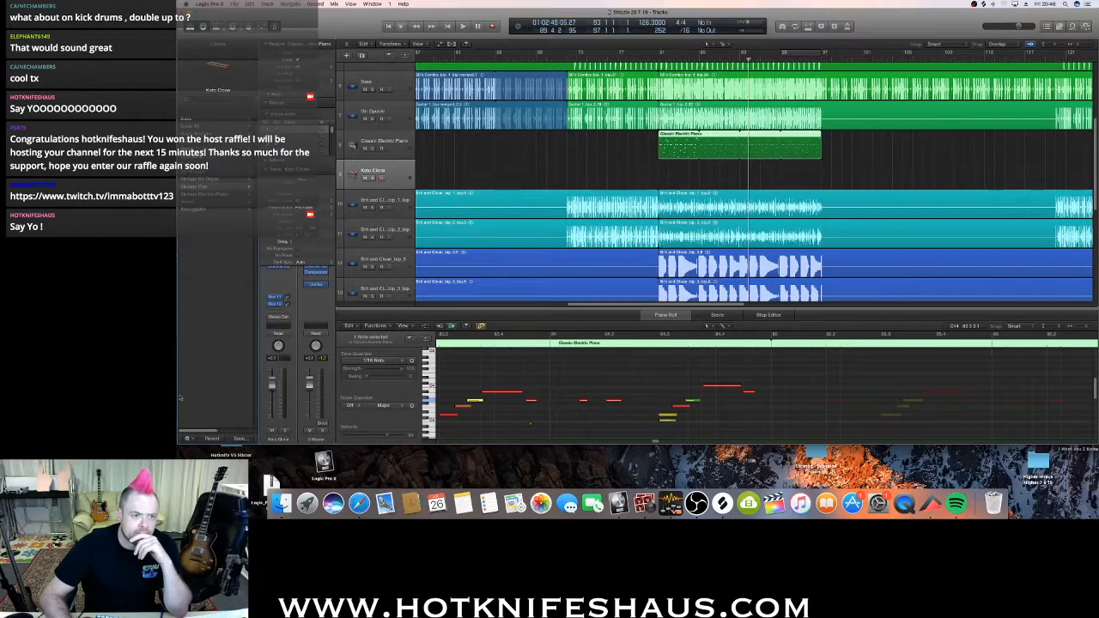
pyautogui.click(210, 173)
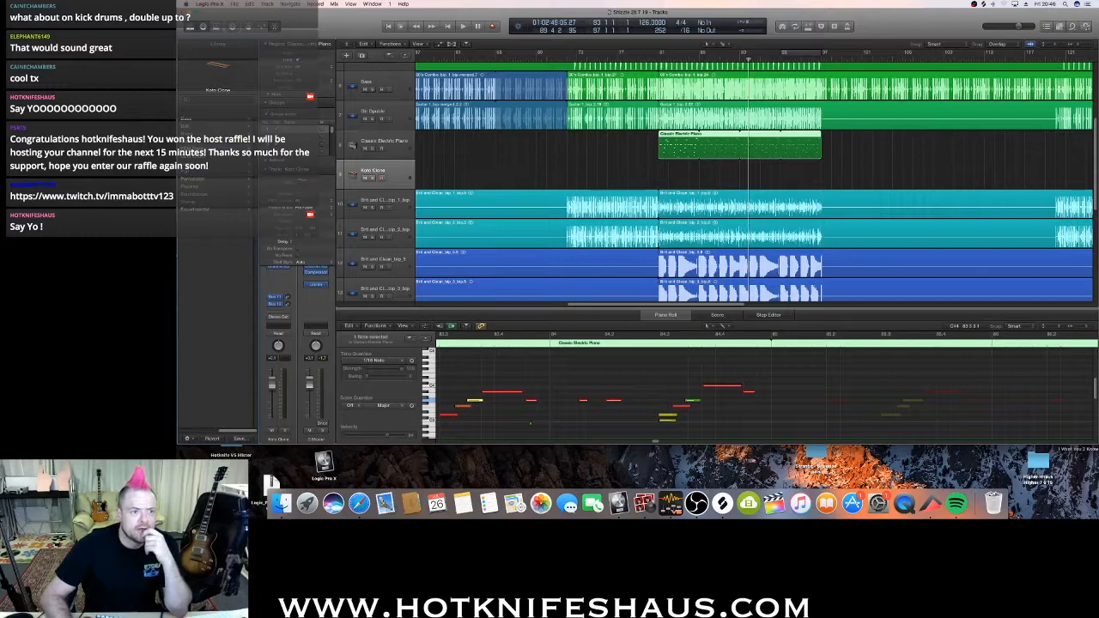
pyautogui.click(187, 119)
pyautogui.click(202, 164)
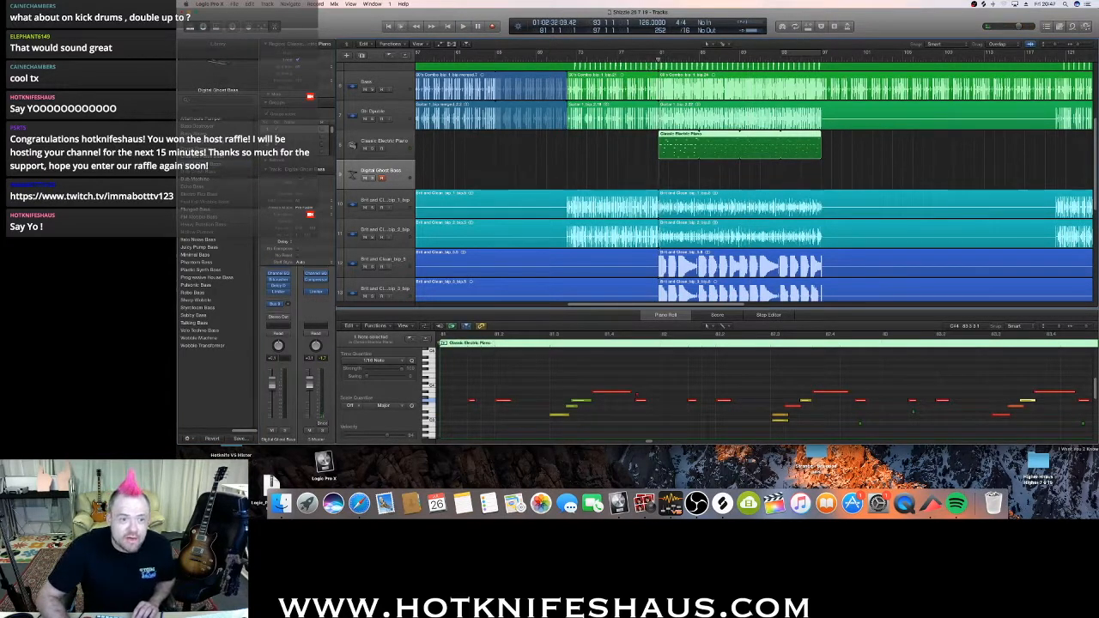
# Paste the looped electric piano region onto the Digital Ghost Bass track at bar 81 and play it.
pyautogui.click(391, 183)
pyautogui.press('super+v')
pyautogui.press('space')
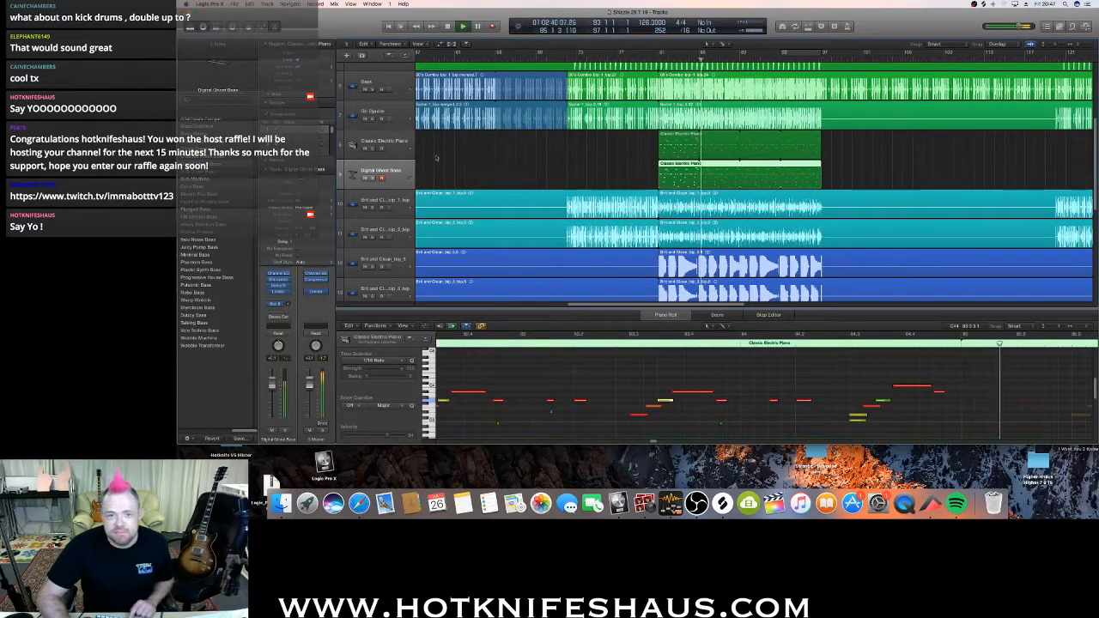
# Solo the new bass track and change its patch to Crushed Pulse Bass.
pyautogui.click(372, 179)
pyautogui.click(206, 157)
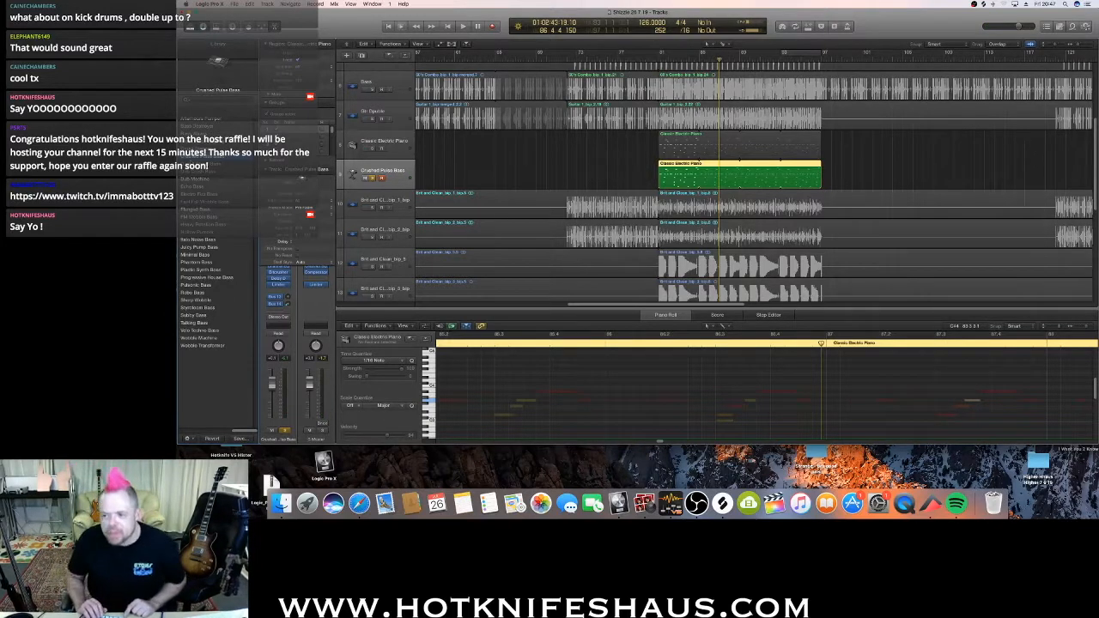
# Change the soloed bass track's patch to Dub Machine and select its region at bar 81 for note editing.
pyautogui.press('Down')
pyautogui.press('Down')
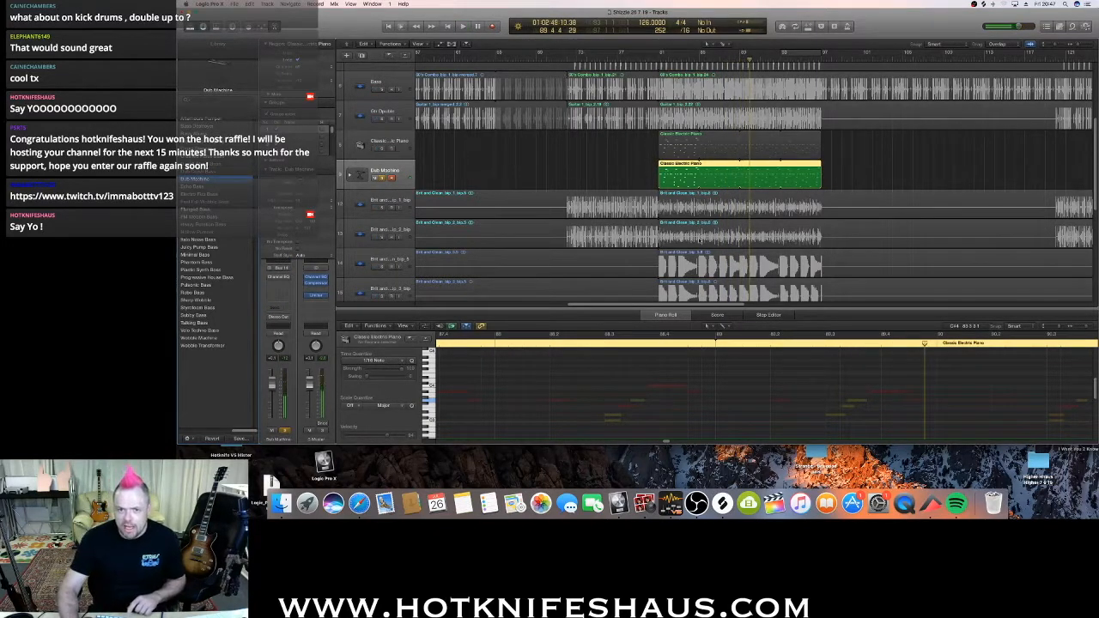
pyautogui.click(667, 175)
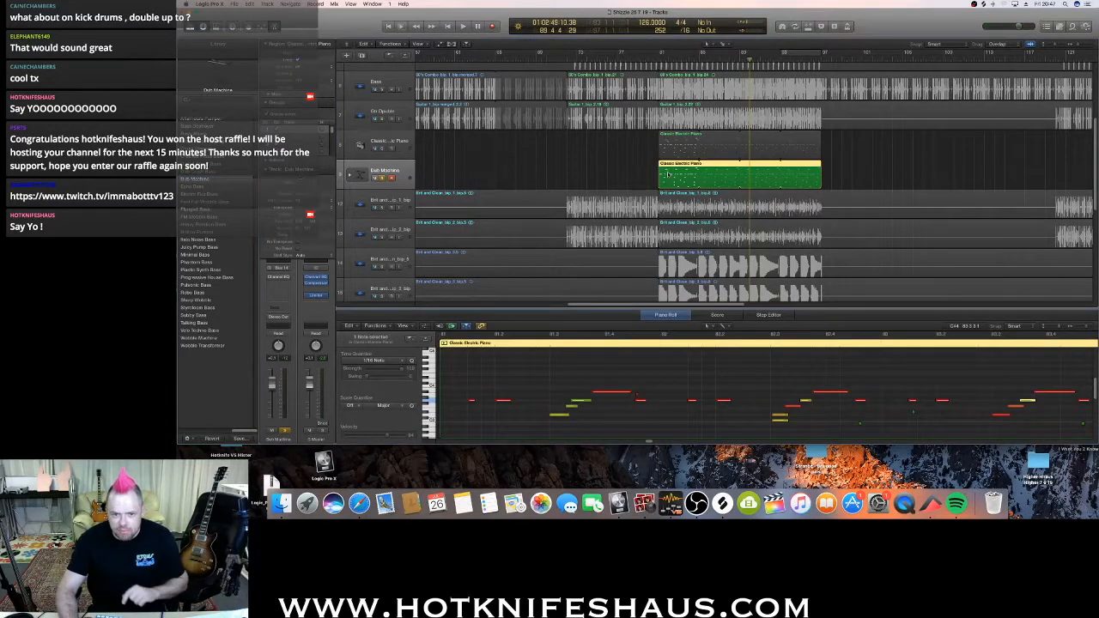
# Shorten the first two notes of the rising run at beat 3 of bar 81 in the bass region and start playback.
pyautogui.click(569, 416)
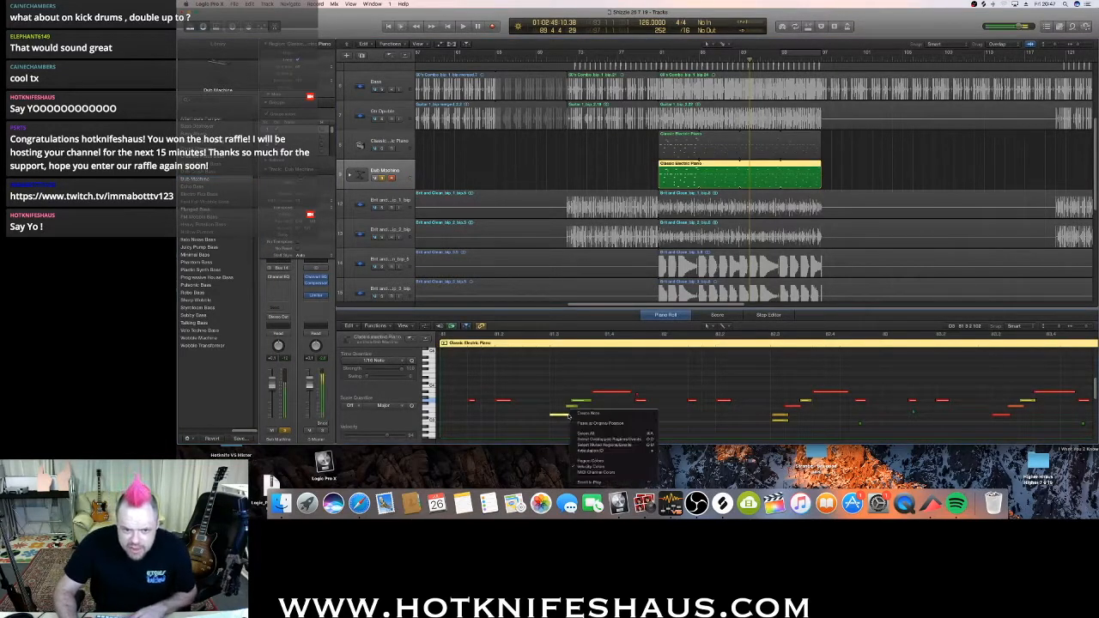
pyautogui.click(711, 327)
pyautogui.click(721, 336)
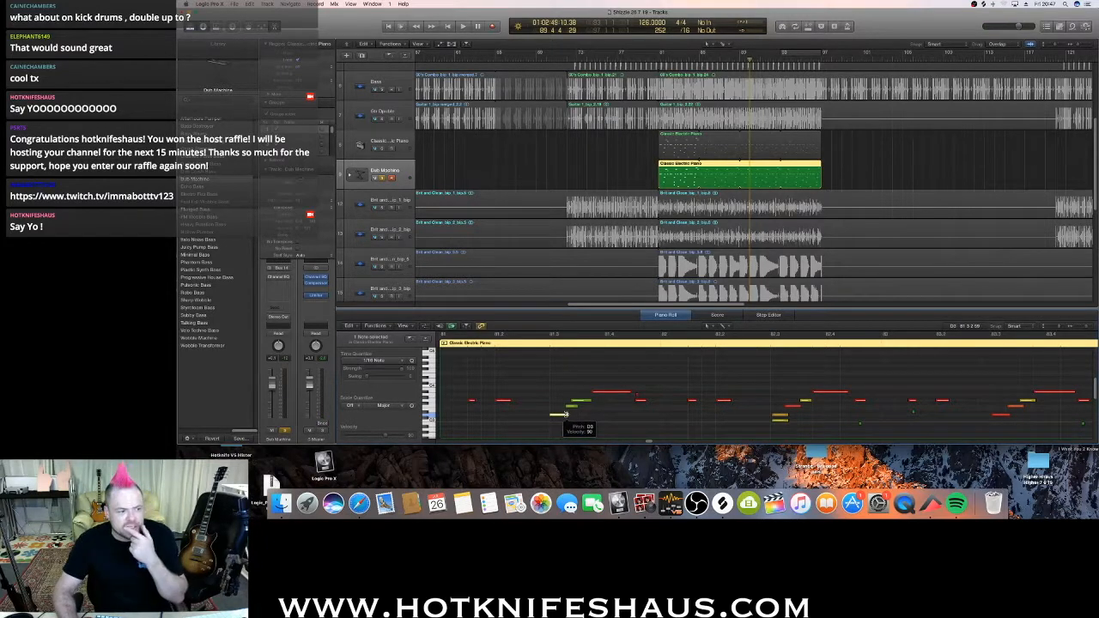
pyautogui.moveTo(567, 415); pyautogui.dragTo(562, 414)
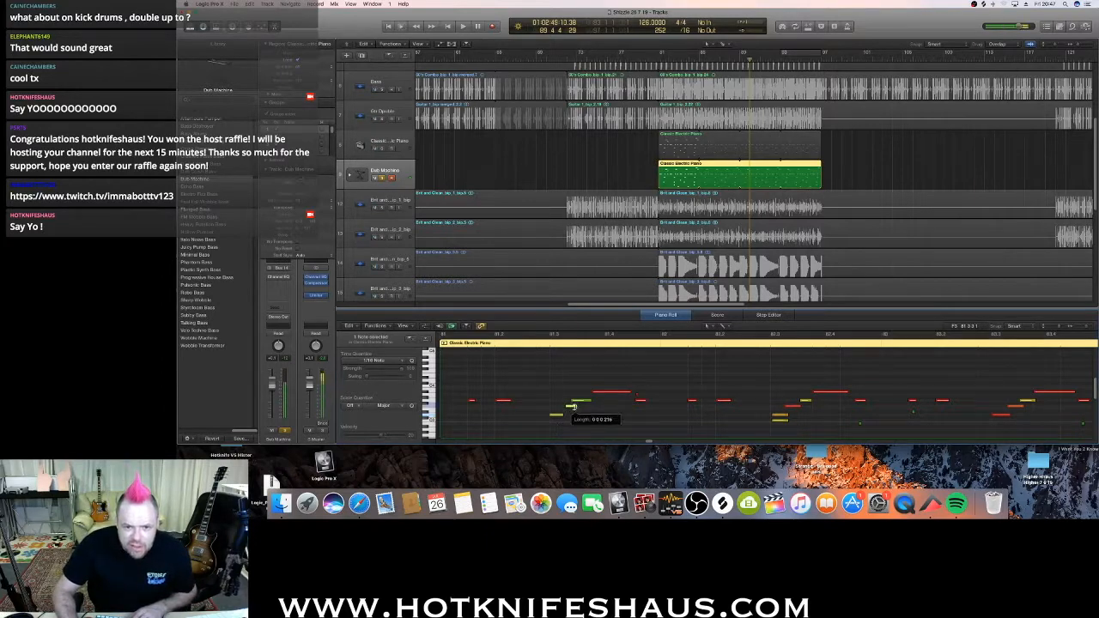
pyautogui.press('space')
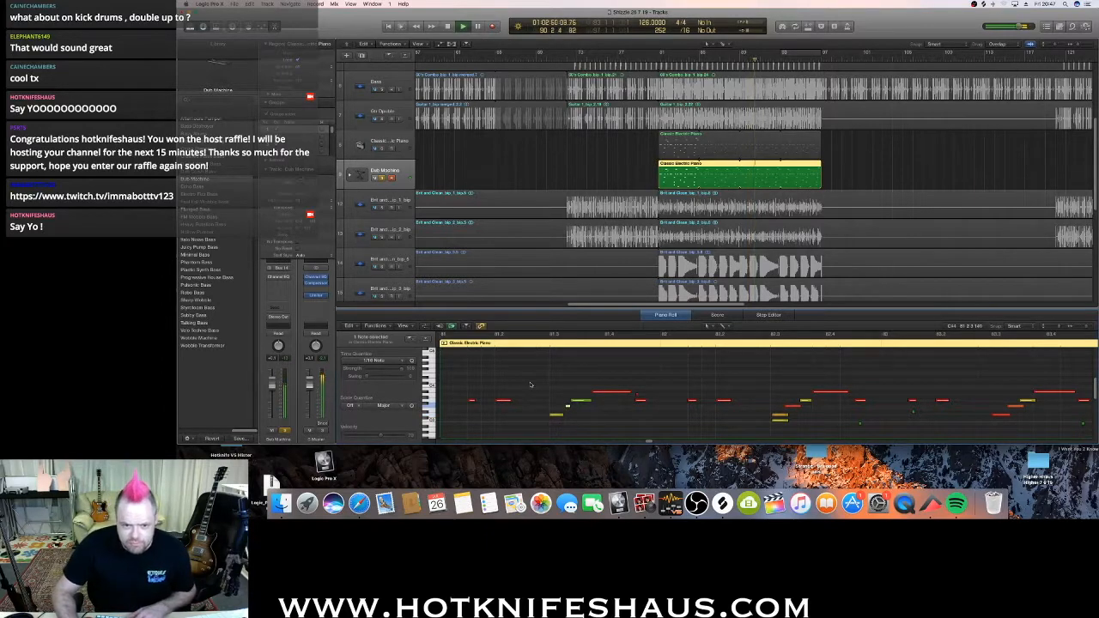
# Set the cycle range from bar 81 to about bar 94 and play the bass part from its start.
pyautogui.press('space')
pyautogui.moveTo(666, 55); pyautogui.dragTo(786, 55)
pyautogui.press('space')
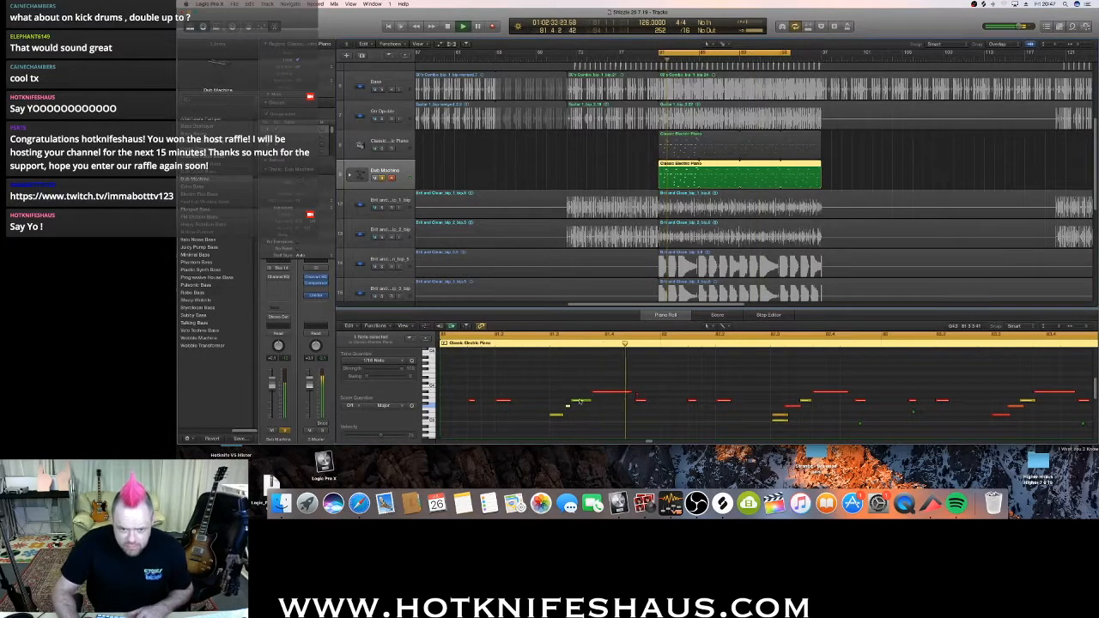
# Trim the run's lowest note shorter and remove the overlap between its second and third notes, checking the result by playback.
pyautogui.moveTo(562, 415); pyautogui.dragTo(567, 415)
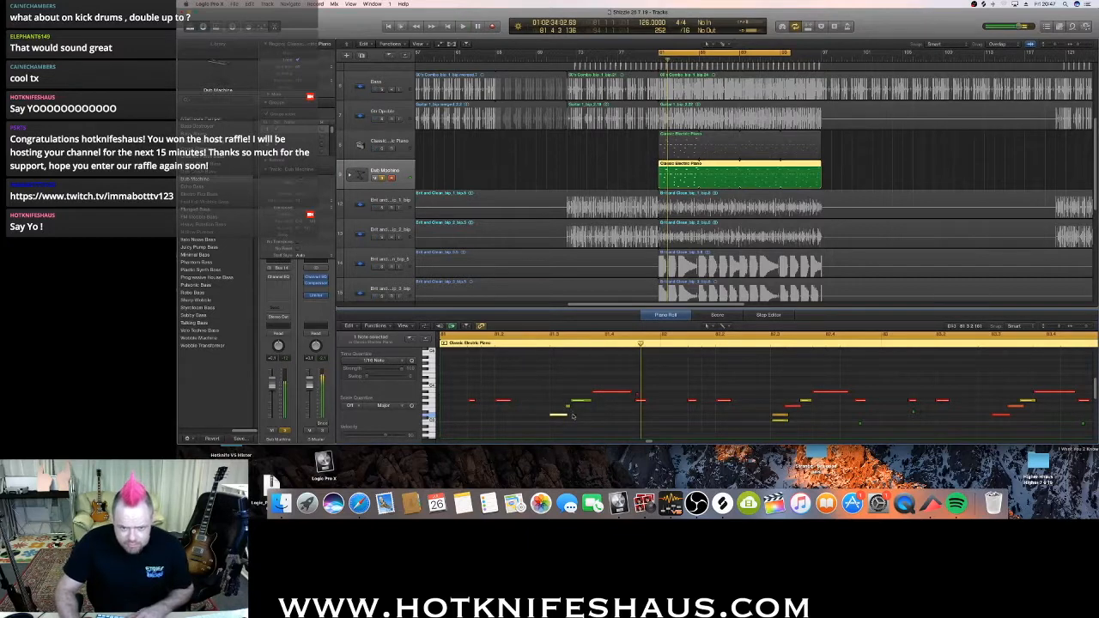
pyautogui.moveTo(564, 415); pyautogui.dragTo(557, 415)
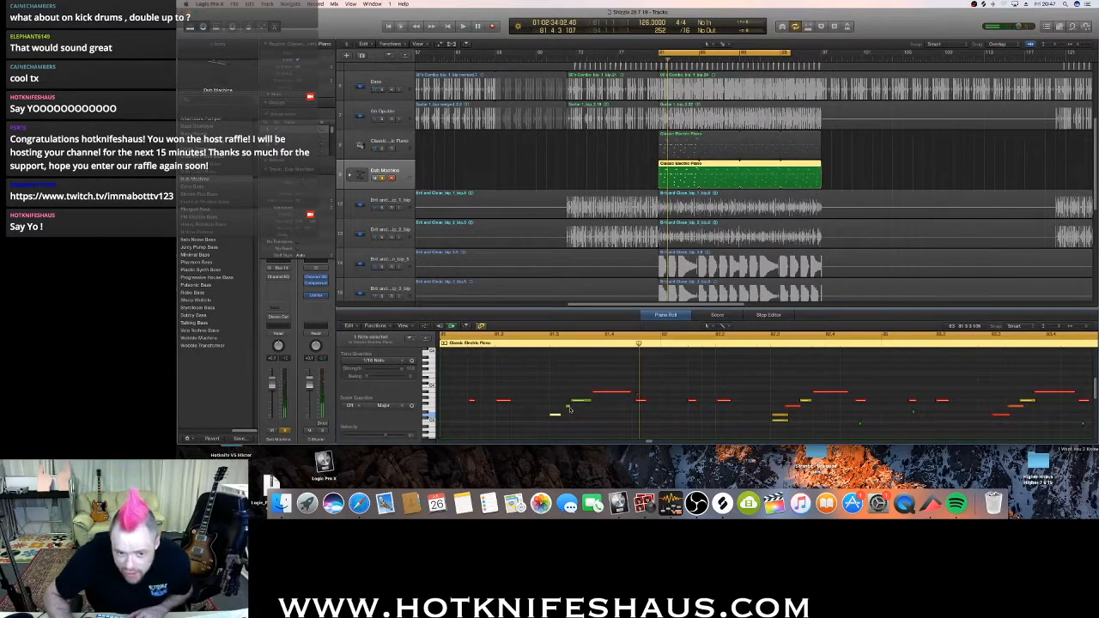
pyautogui.moveTo(578, 402)
pyautogui.mouseDown()
pyautogui.moveTo(569, 406)
pyautogui.moveTo(589, 402)
pyautogui.moveTo(570, 407)
pyautogui.mouseUp()
pyautogui.press('space')
pyautogui.press('space')
pyautogui.press('space')
pyautogui.press('space')
pyautogui.press('space')
pyautogui.press('space')
pyautogui.press('space')
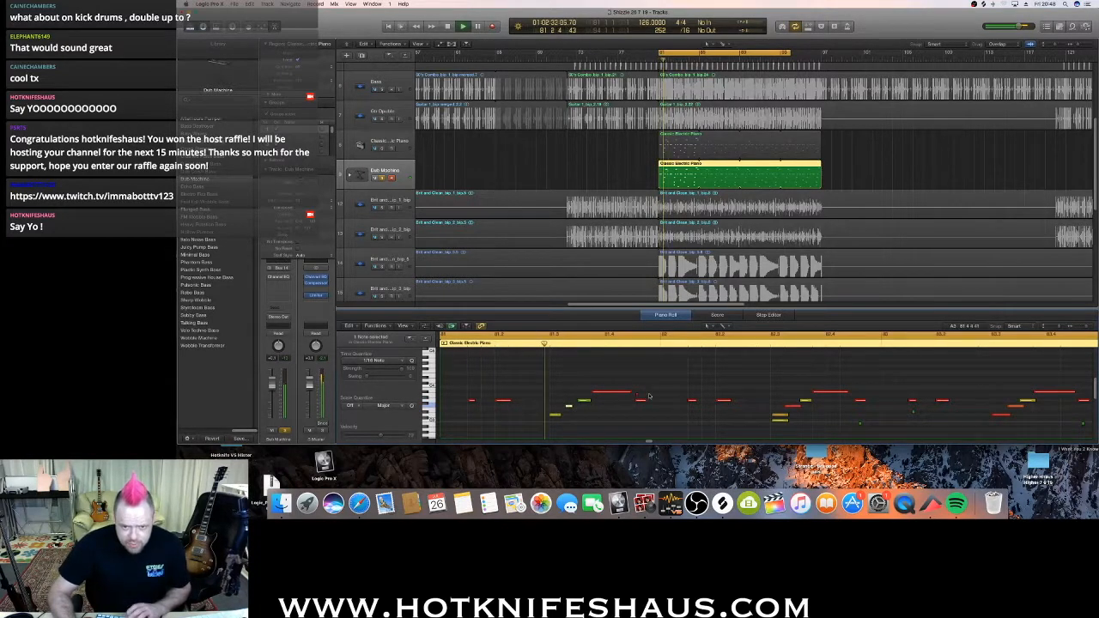
# Turn off looping on the Dub Machine region and play it.
pyautogui.press('space')
pyautogui.rightClick(638, 397)
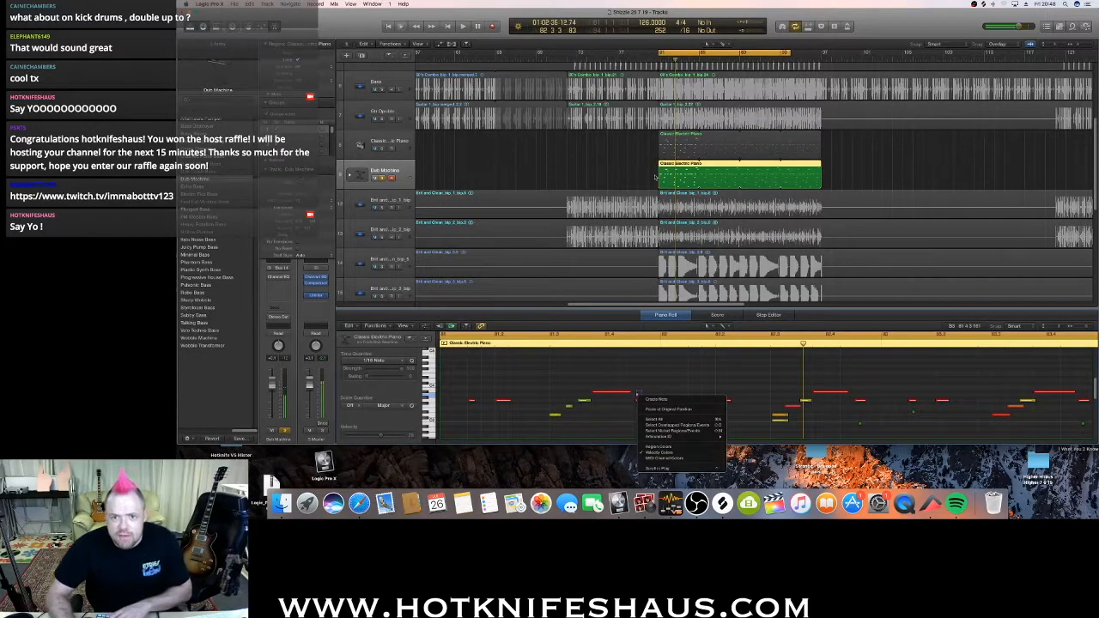
pyautogui.click(656, 399)
pyautogui.moveTo(702, 164); pyautogui.dragTo(697, 165)
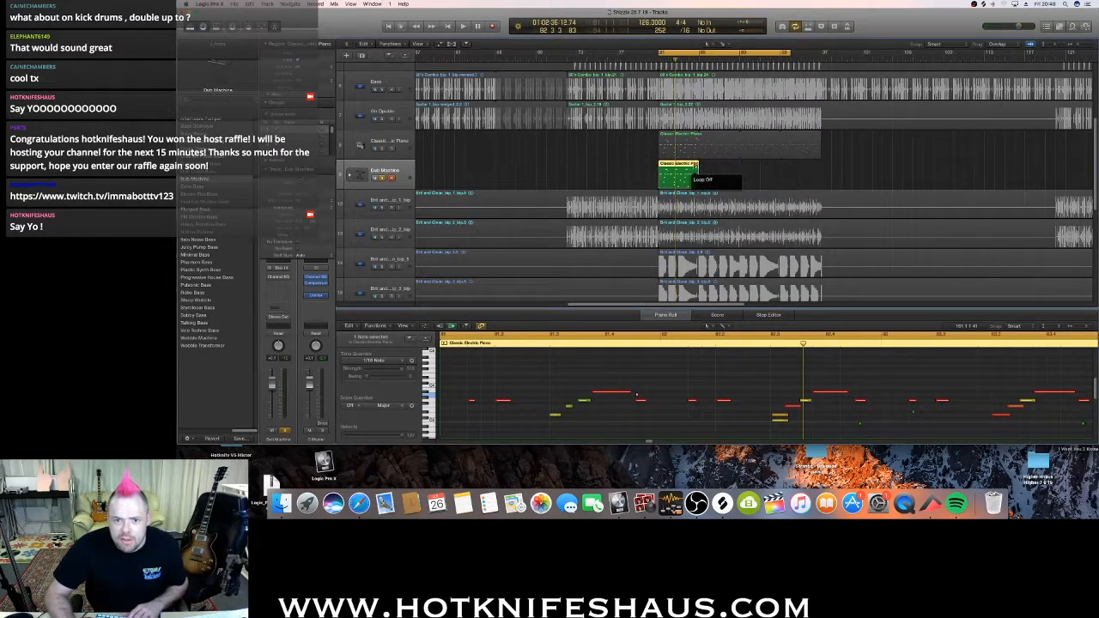
pyautogui.press('space')
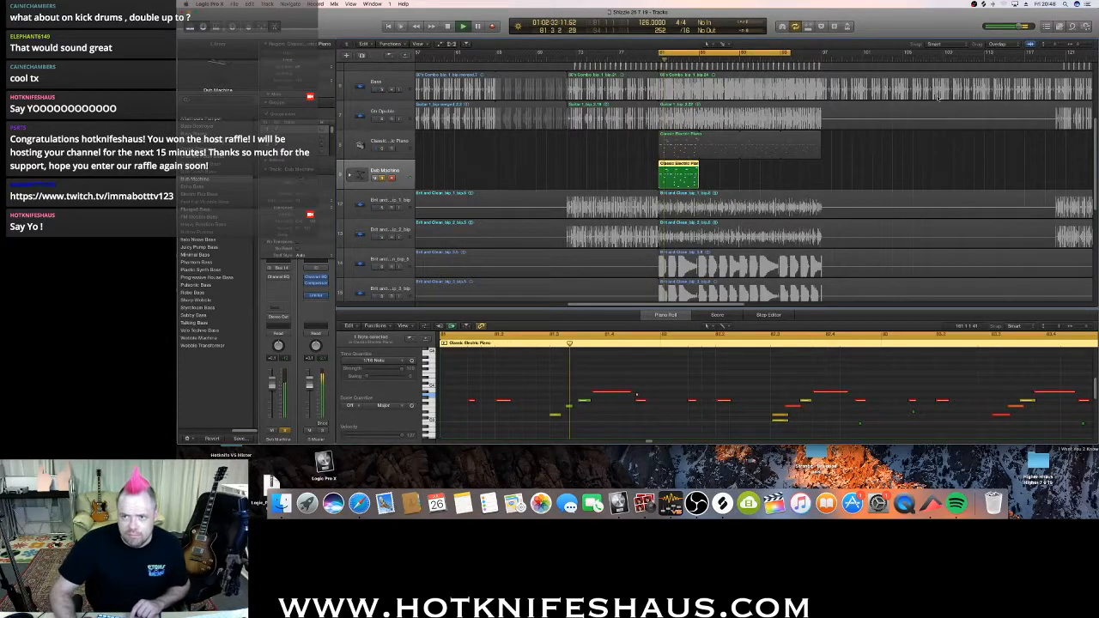
# Split the Dub Machine region at bar 82 with the Scissors tool and delete the part after it.
pyautogui.press('space')
pyautogui.click(709, 44)
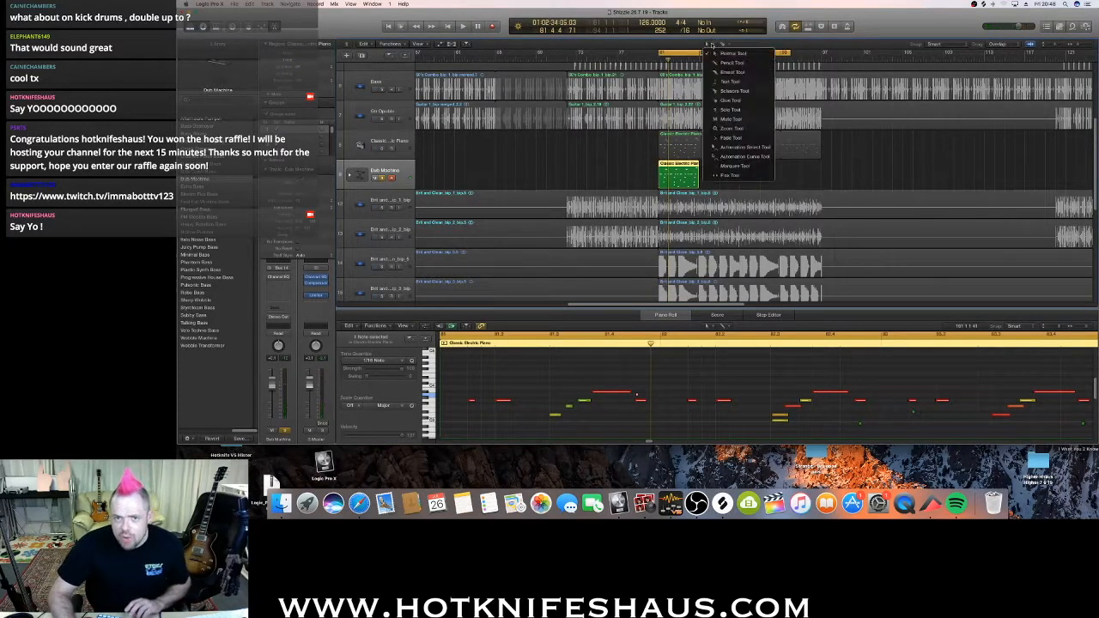
pyautogui.click(734, 91)
pyautogui.click(674, 176)
pyautogui.moveTo(674, 63); pyautogui.dragTo(669, 65)
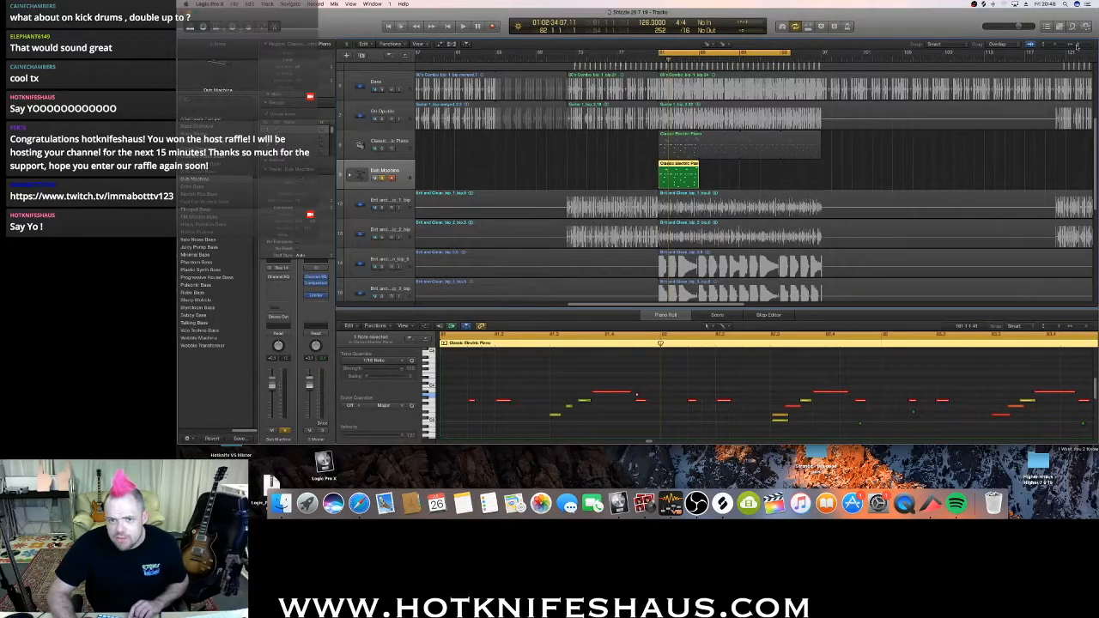
pyautogui.moveTo(1078, 46); pyautogui.dragTo(1082, 45)
pyautogui.keyDown('super'); pyautogui.click(671, 177); pyautogui.keyUp('super')
pyautogui.click(790, 176)
pyautogui.click(732, 176)
pyautogui.press('Delete')
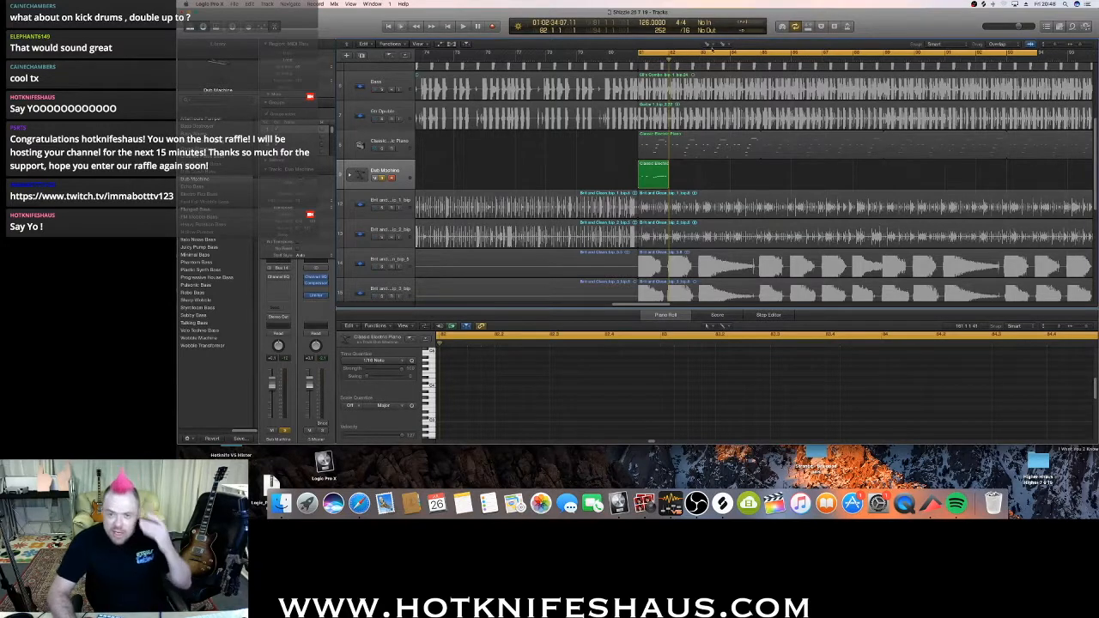
pyautogui.click(711, 46)
pyautogui.click(716, 53)
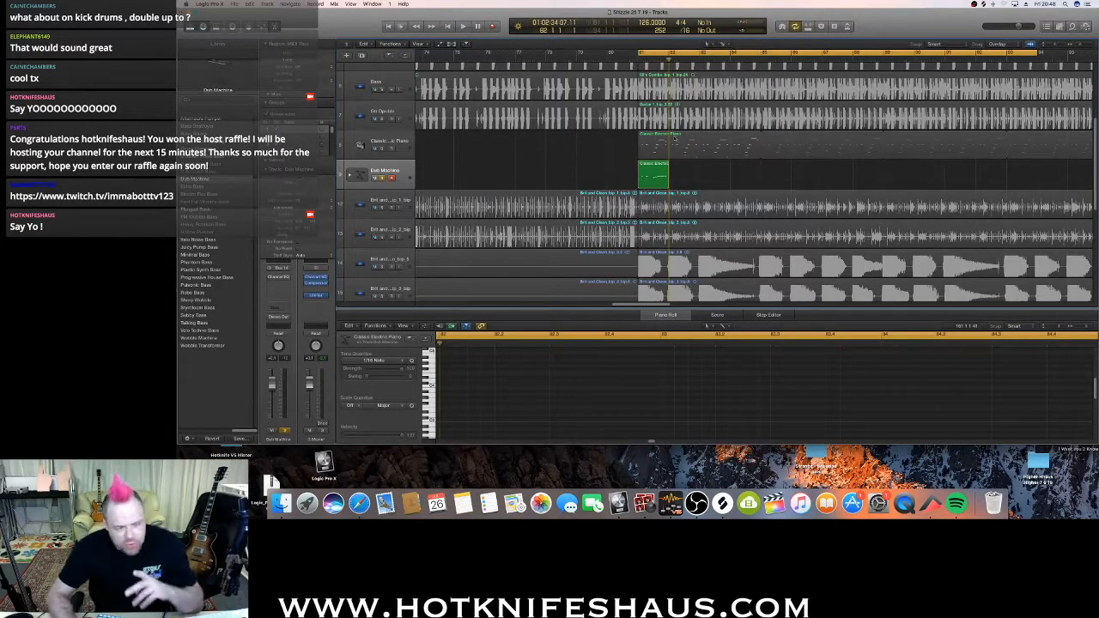
# Show the notes of the remaining one-bar bass region and play it from bar 81, comparing it with and without solo.
pyautogui.click(645, 179)
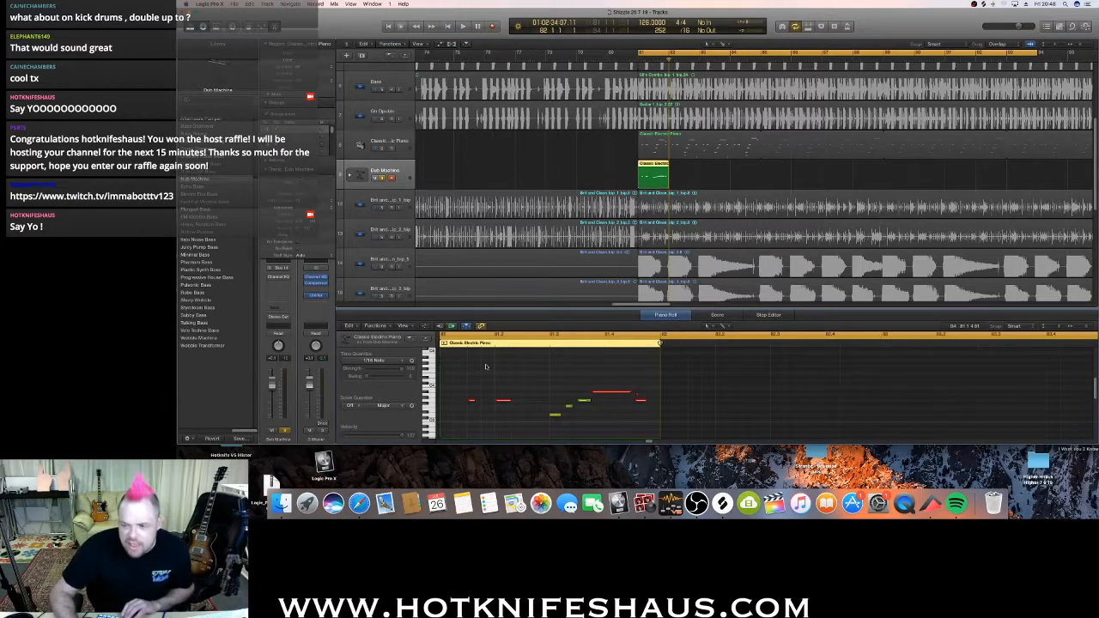
pyautogui.press('space')
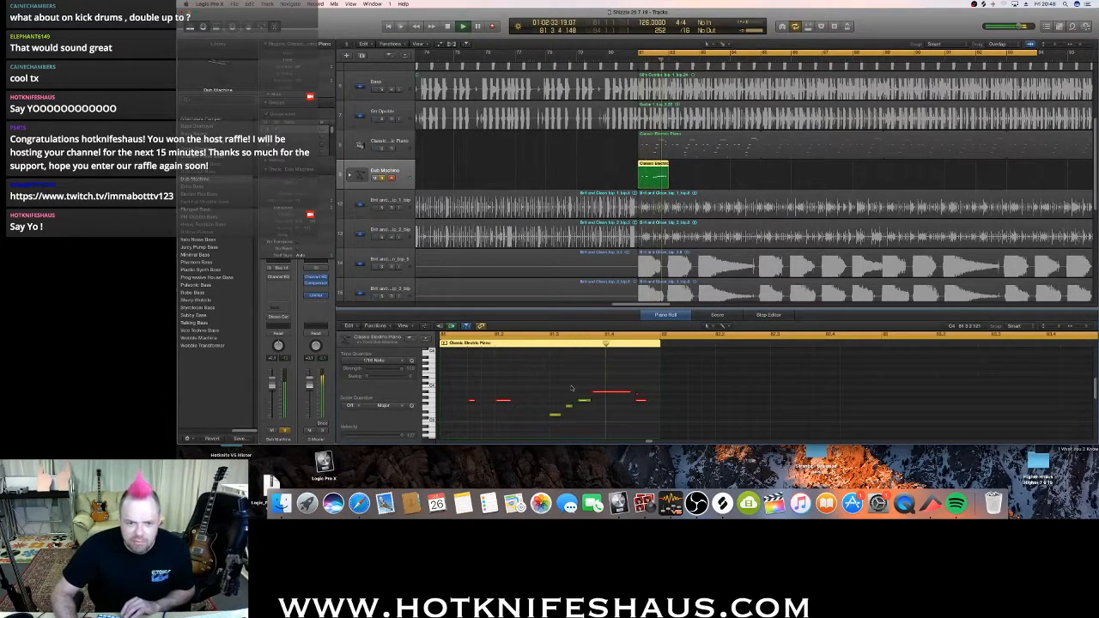
pyautogui.press('space')
pyautogui.press('space')
pyautogui.press('space')
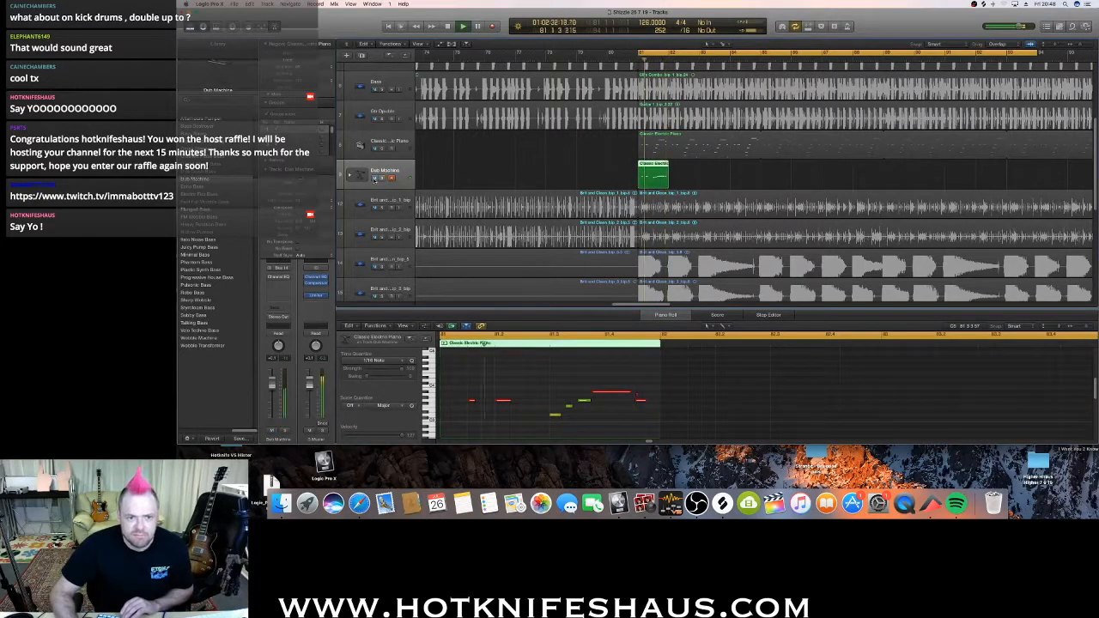
pyautogui.press('space')
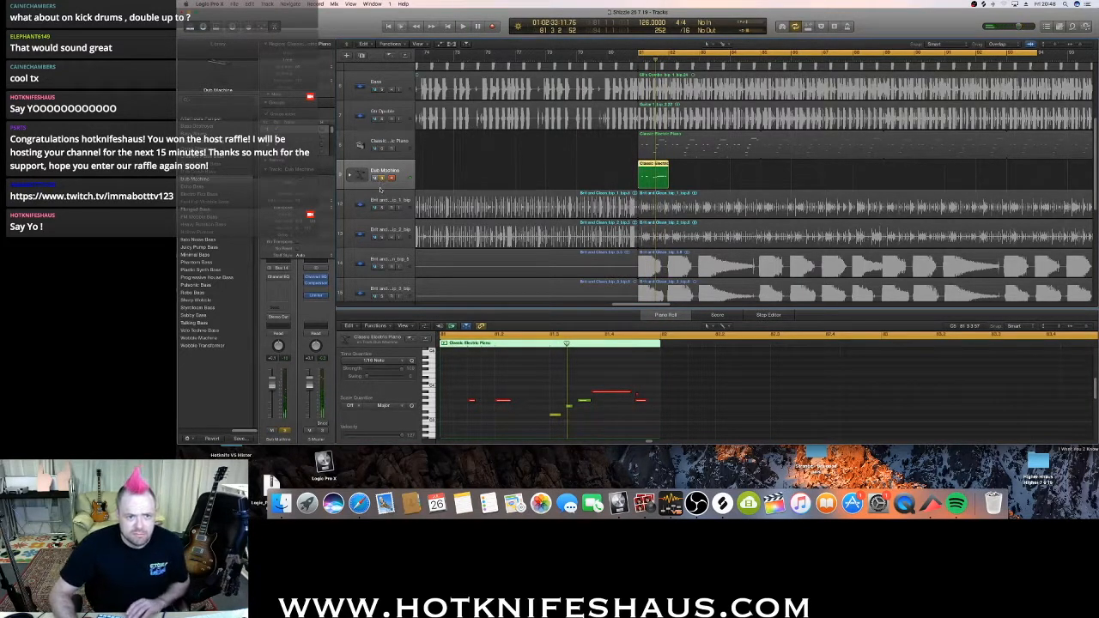
# Select all channels in the Mixer, toggle their mutes together and close the Mixer.
pyautogui.press('x')
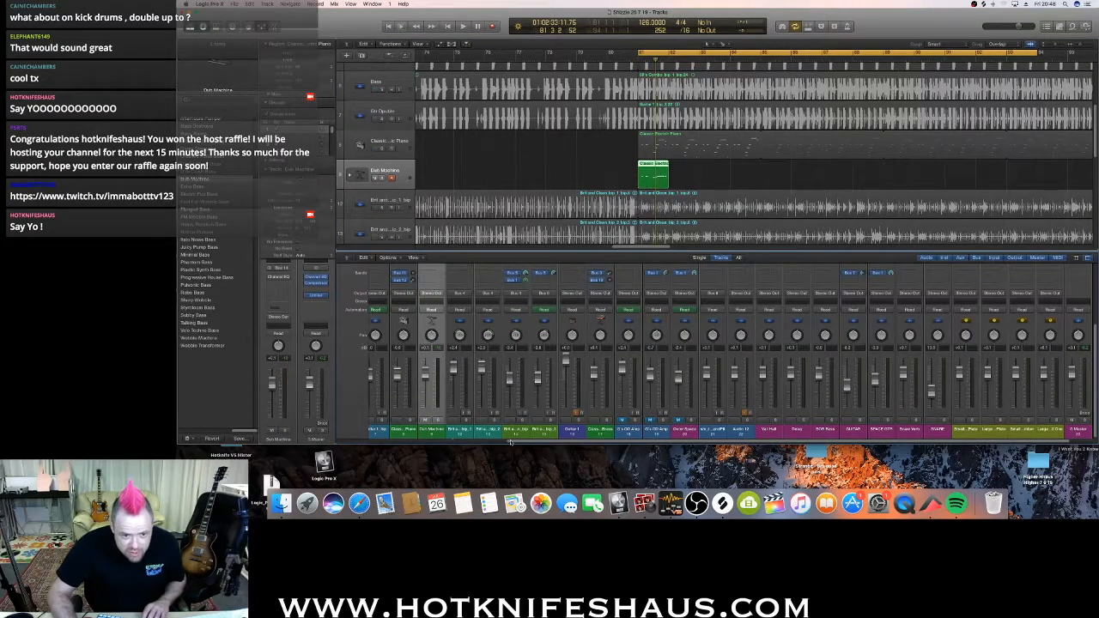
pyautogui.hscroll(-5, 389, 353)
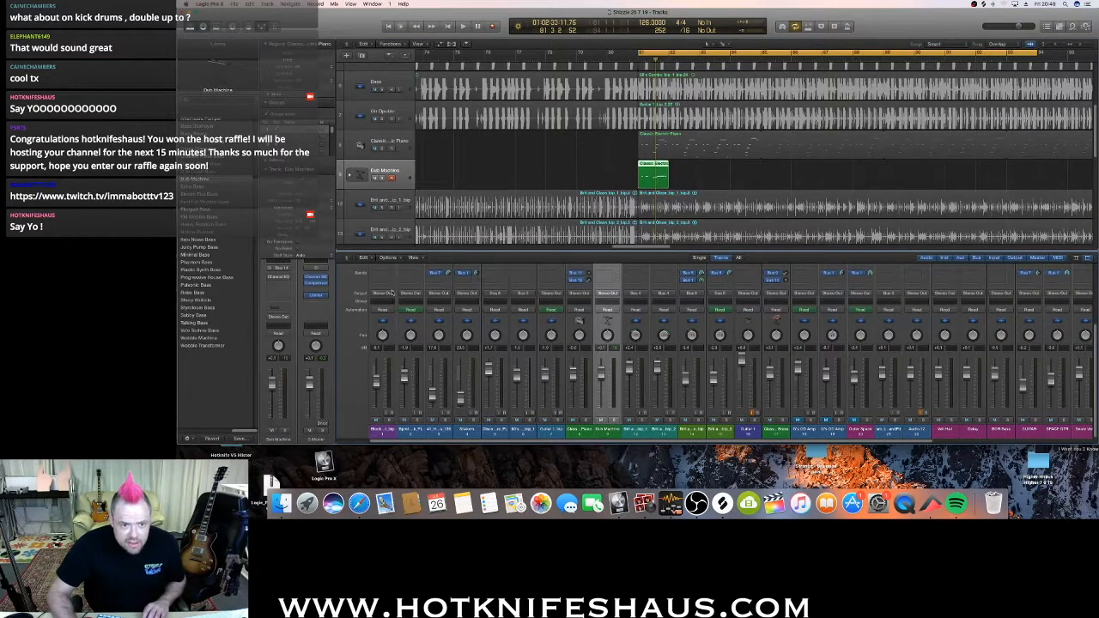
pyautogui.press('super+a')
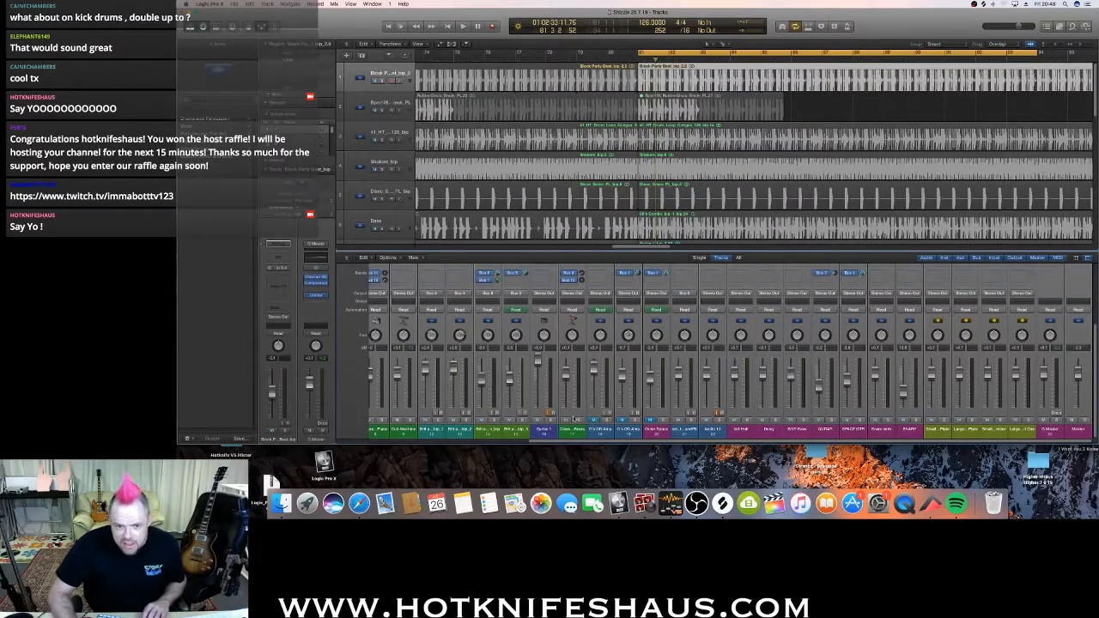
pyautogui.click(565, 421)
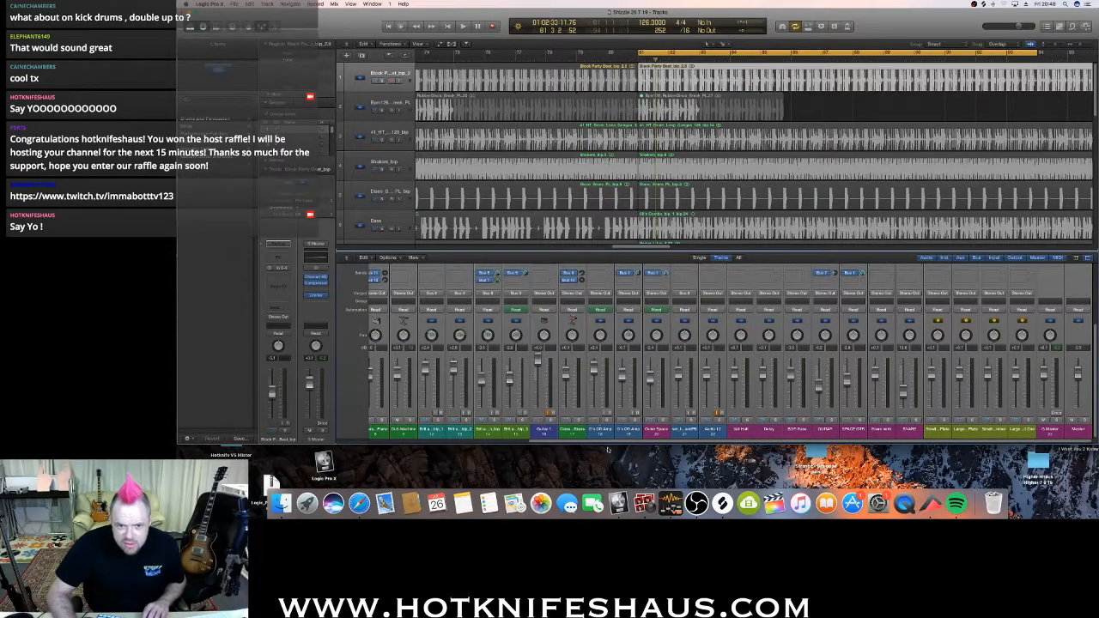
pyautogui.press('super+Tab')
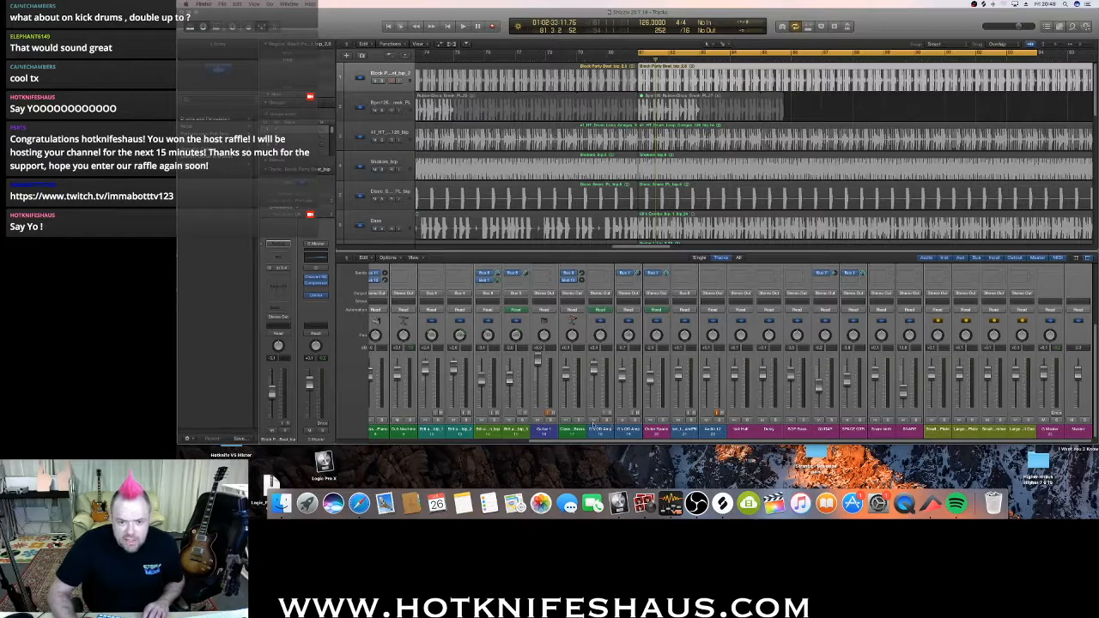
pyautogui.click(567, 421)
pyautogui.click(421, 421)
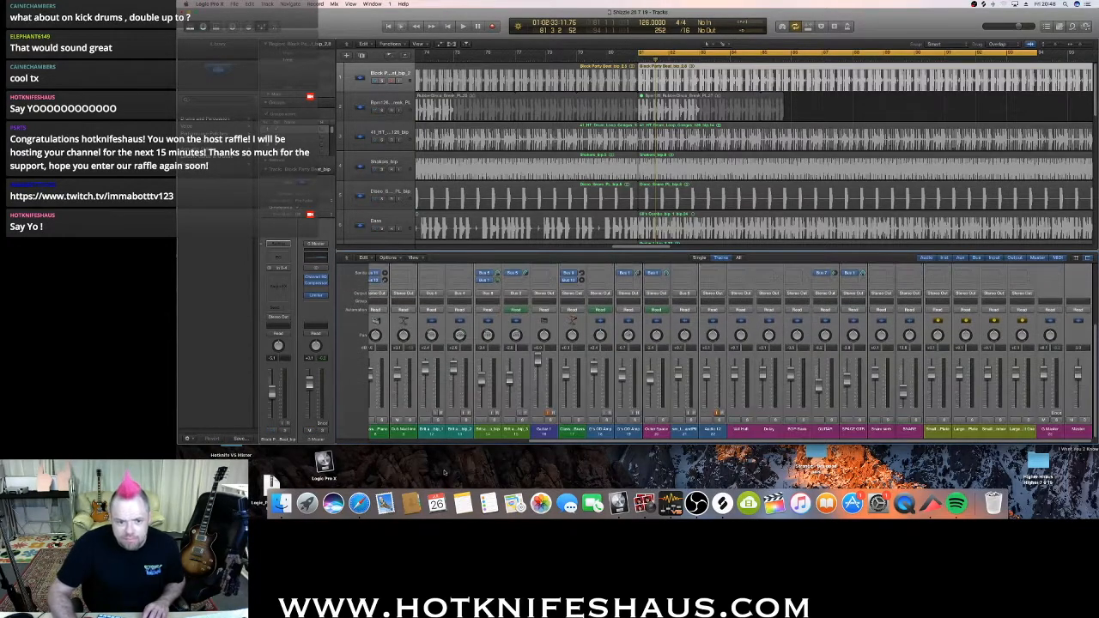
pyautogui.click(445, 442)
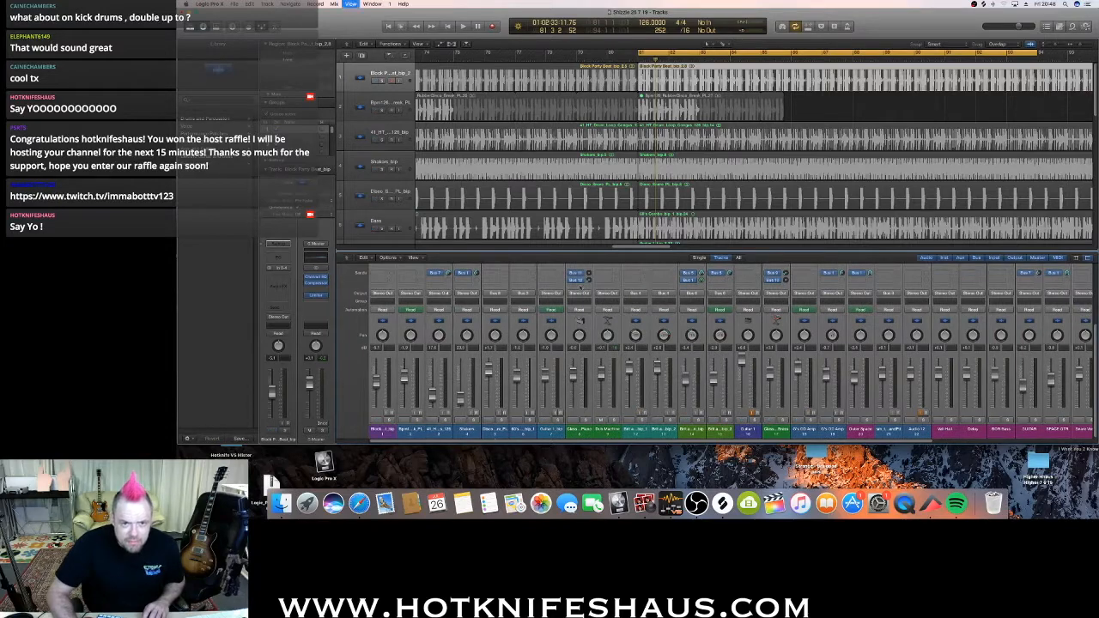
pyautogui.press('x')
# Take the Dub Machine track out of solo, raise its volume and play it with the full mix.
pyautogui.press('space')
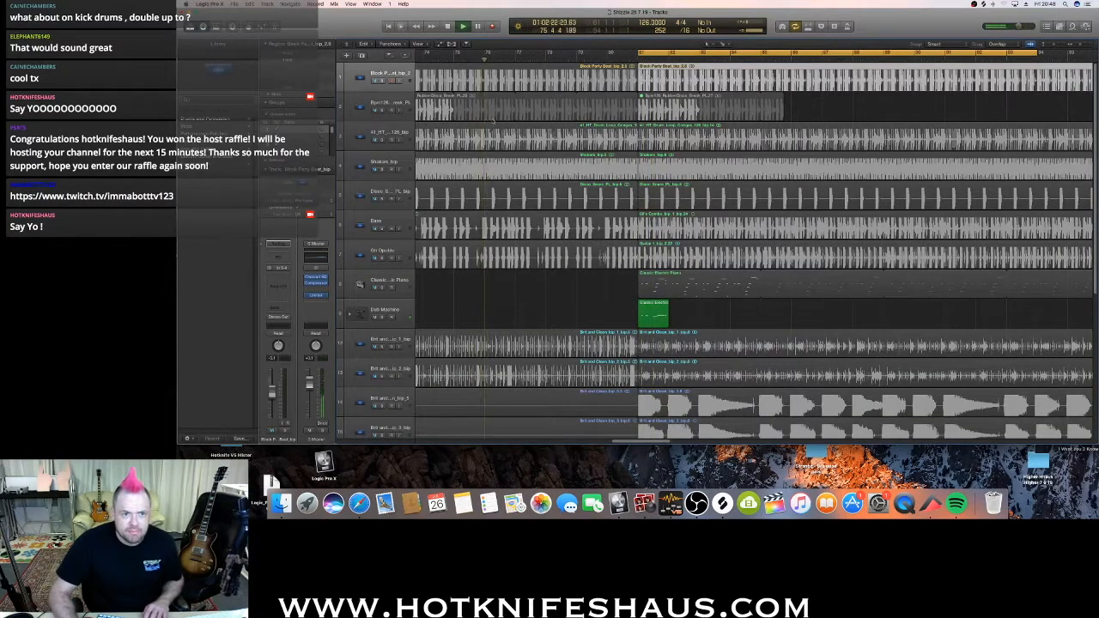
pyautogui.scroll(-8, 448, 97)
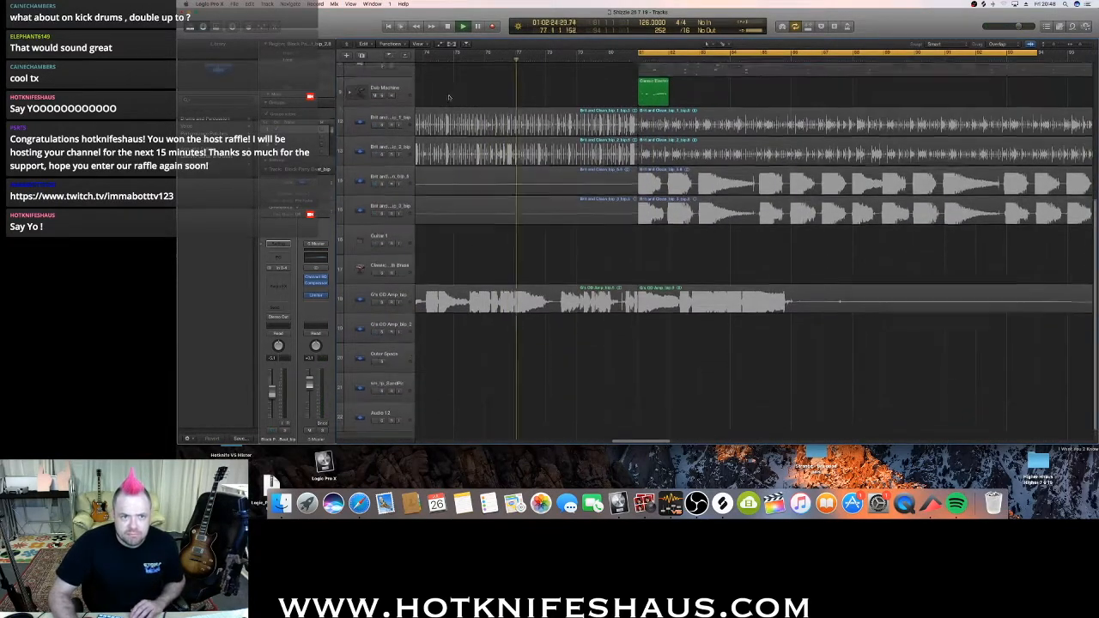
pyautogui.scroll(3, 448, 97)
pyautogui.click(381, 163)
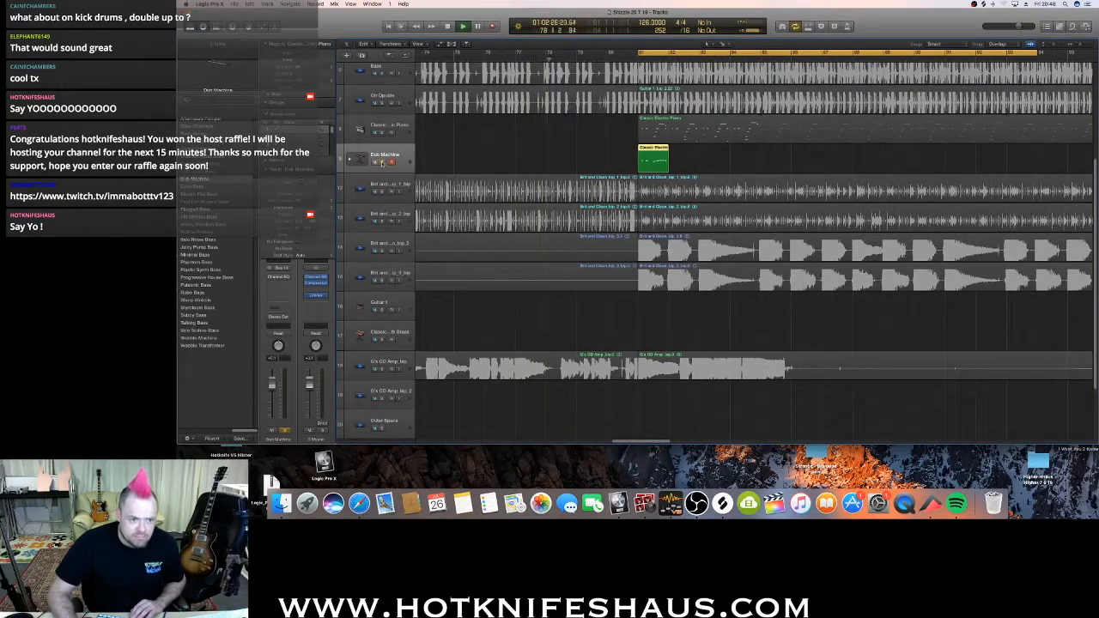
pyautogui.press('space')
pyautogui.click(381, 162)
pyautogui.press('space')
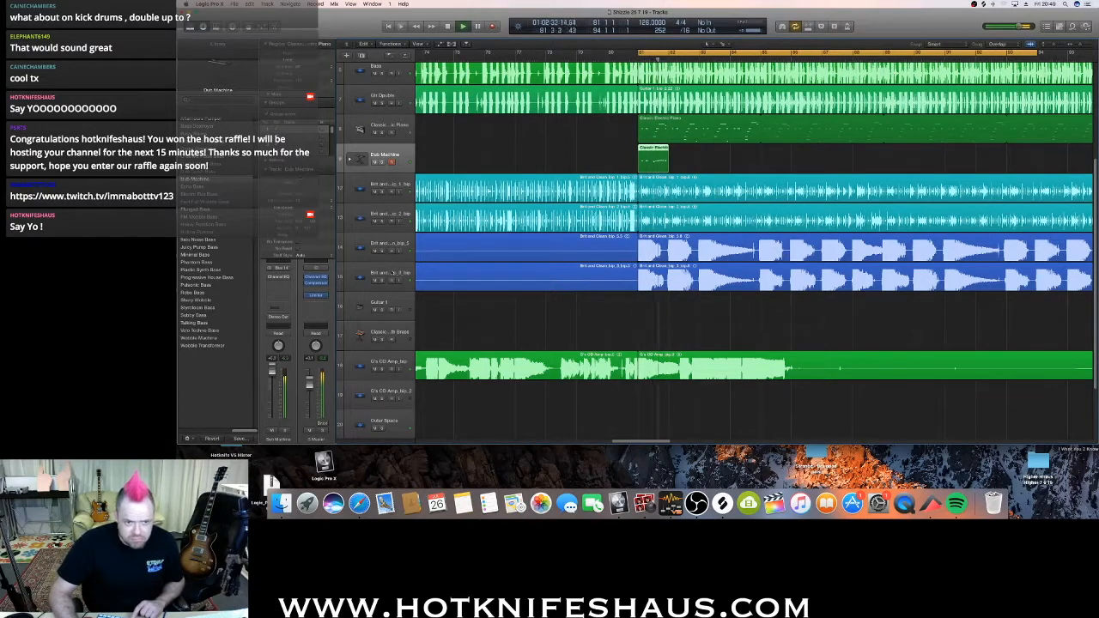
# Open the one-bar Dub Machine region in the Piano Roll and play it against the other tracks.
pyautogui.press('space')
pyautogui.click(672, 159)
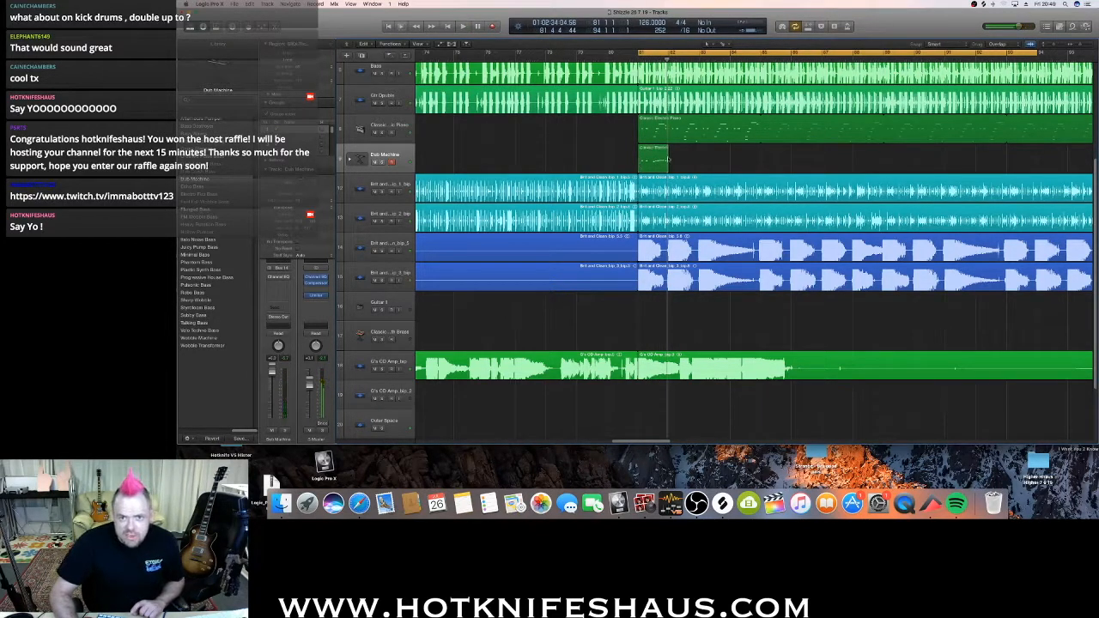
pyautogui.doubleClick(654, 162)
pyautogui.press('space')
pyautogui.press('space')
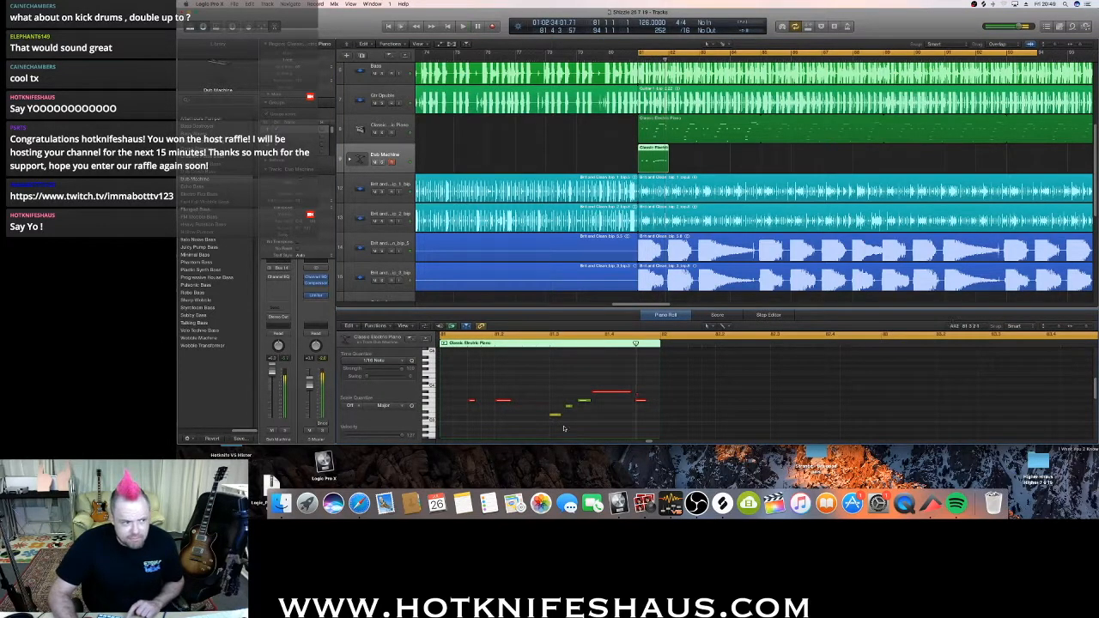
# Select all the notes of the one-bar Dub Machine phrase and set the playback position to beat 3 of bar 81.
pyautogui.rightClick(587, 388)
pyautogui.moveTo(549, 432); pyautogui.dragTo(563, 406)
pyautogui.click(593, 369)
pyautogui.rightClick(563, 406)
pyautogui.click(571, 384)
pyautogui.click(709, 326)
pyautogui.click(699, 369)
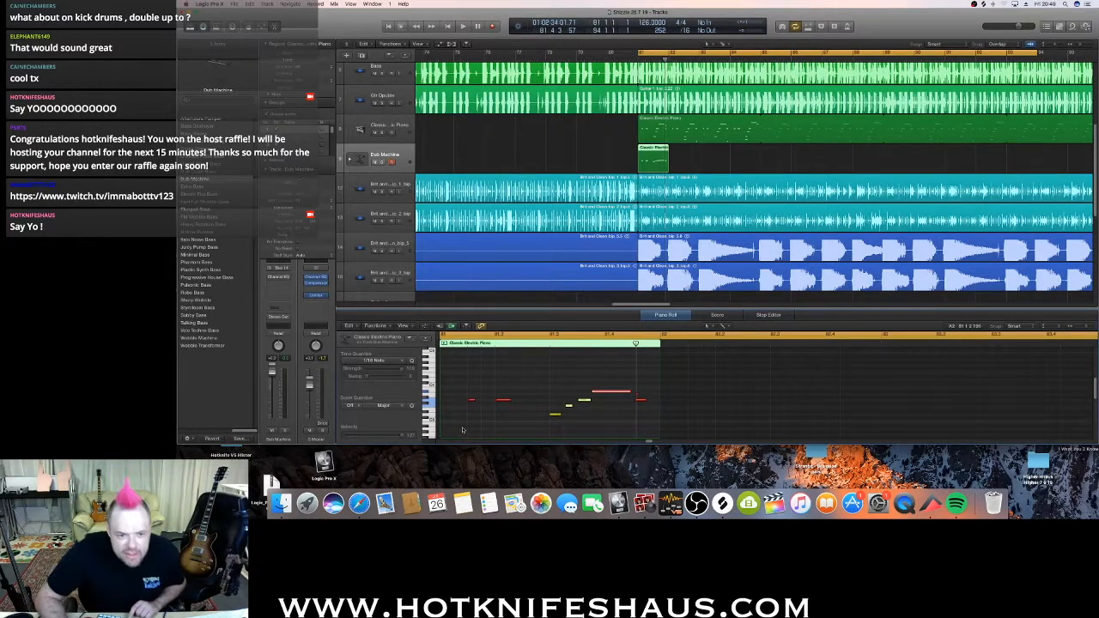
pyautogui.click(556, 415)
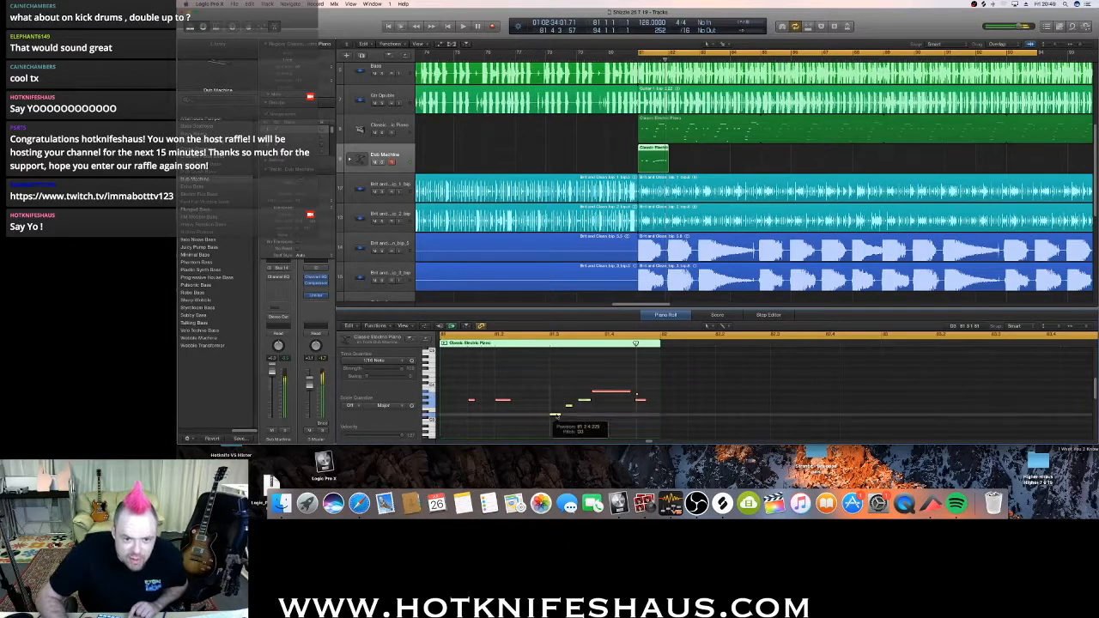
pyautogui.click(552, 336)
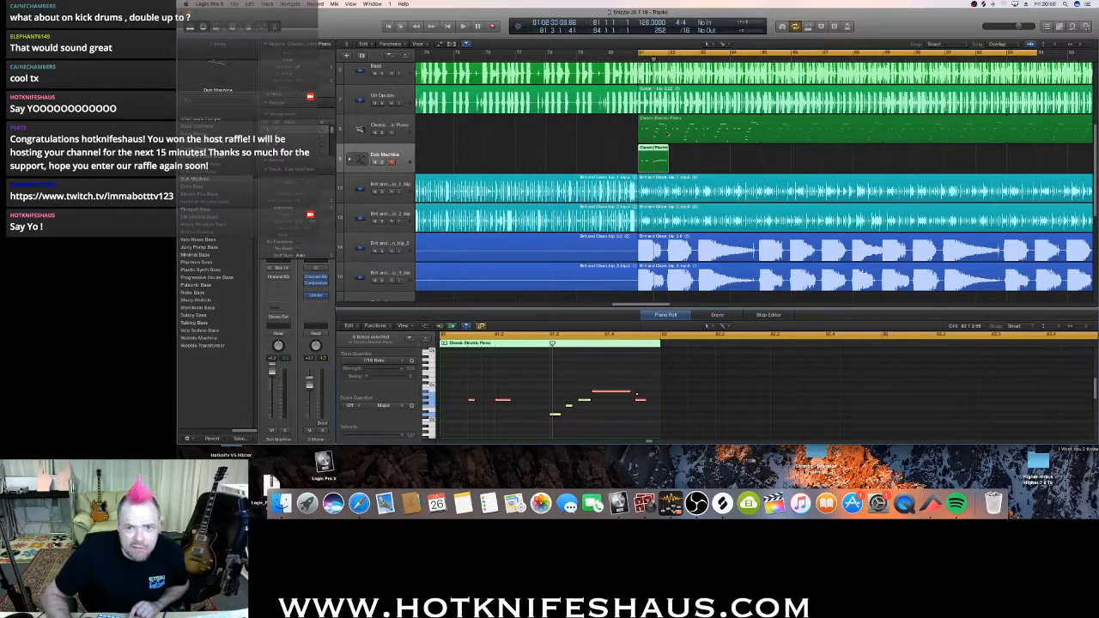
# Play the phrase from beat 3, adjust the start of the rising run's lowest note and play it again.
pyautogui.click(627, 153)
pyautogui.click(652, 162)
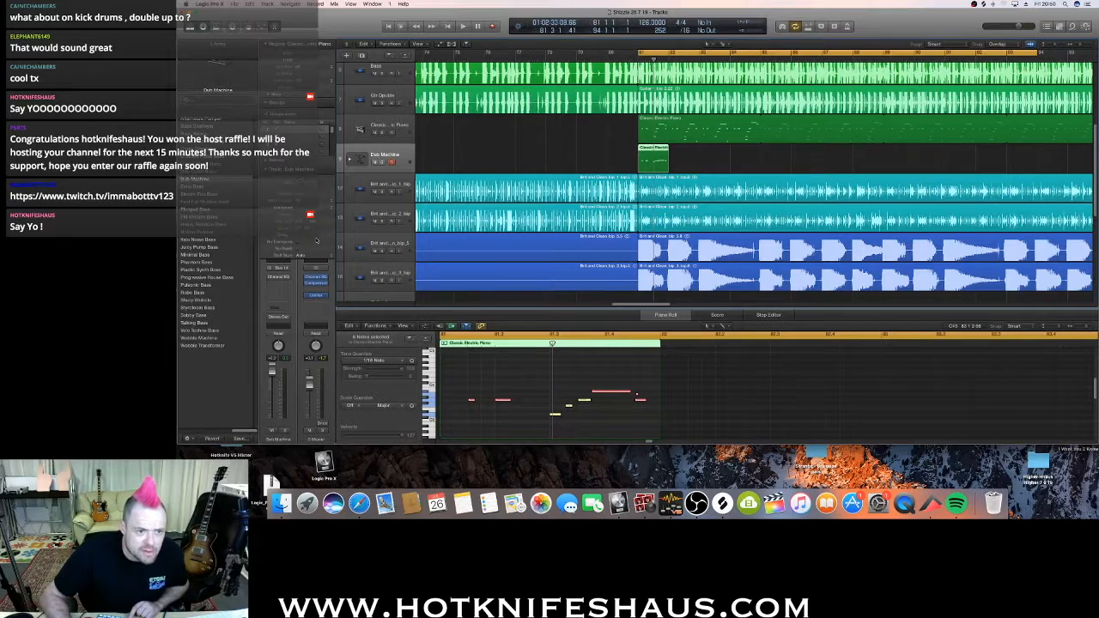
pyautogui.press('space')
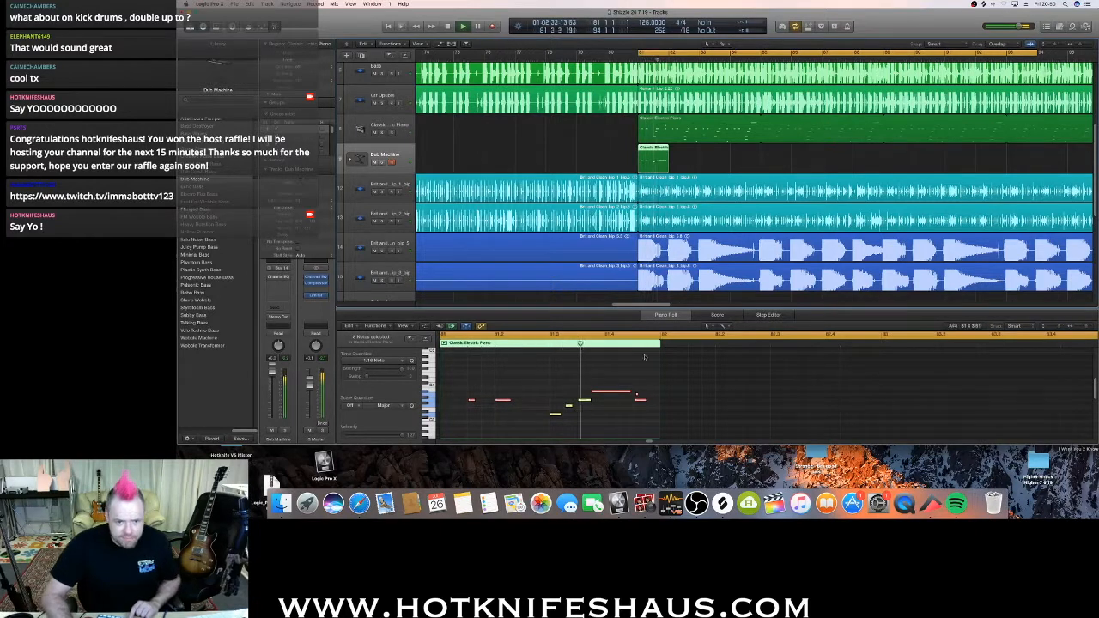
pyautogui.press('space')
pyautogui.moveTo(1059, 327); pyautogui.dragTo(1092, 329)
pyautogui.scroll(-3, 773, 377)
pyautogui.moveTo(552, 408); pyautogui.dragTo(558, 408)
pyautogui.press('space')
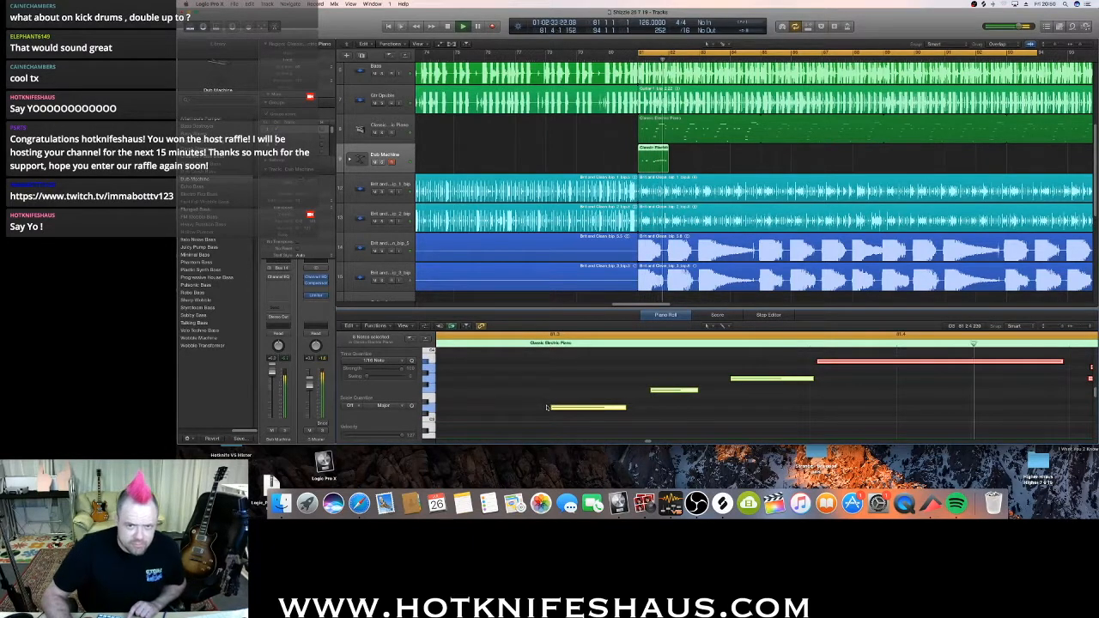
# Nudge the second note of the rising run slightly earlier and check its timing in playback.
pyautogui.press('space')
pyautogui.rightClick(689, 403)
pyautogui.click(670, 409)
pyautogui.click(674, 388)
pyautogui.rightClick(664, 389)
pyautogui.click(660, 390)
pyautogui.moveTo(660, 391); pyautogui.dragTo(653, 390)
pyautogui.press('space')
pyautogui.press('space')
# Move the long high note and the run's third note slightly later, fine-tuning the second note while checking playback.
pyautogui.moveTo(835, 363); pyautogui.dragTo(840, 364)
pyautogui.press('space')
pyautogui.press('space')
pyautogui.moveTo(648, 391); pyautogui.dragTo(652, 391)
pyautogui.press('space')
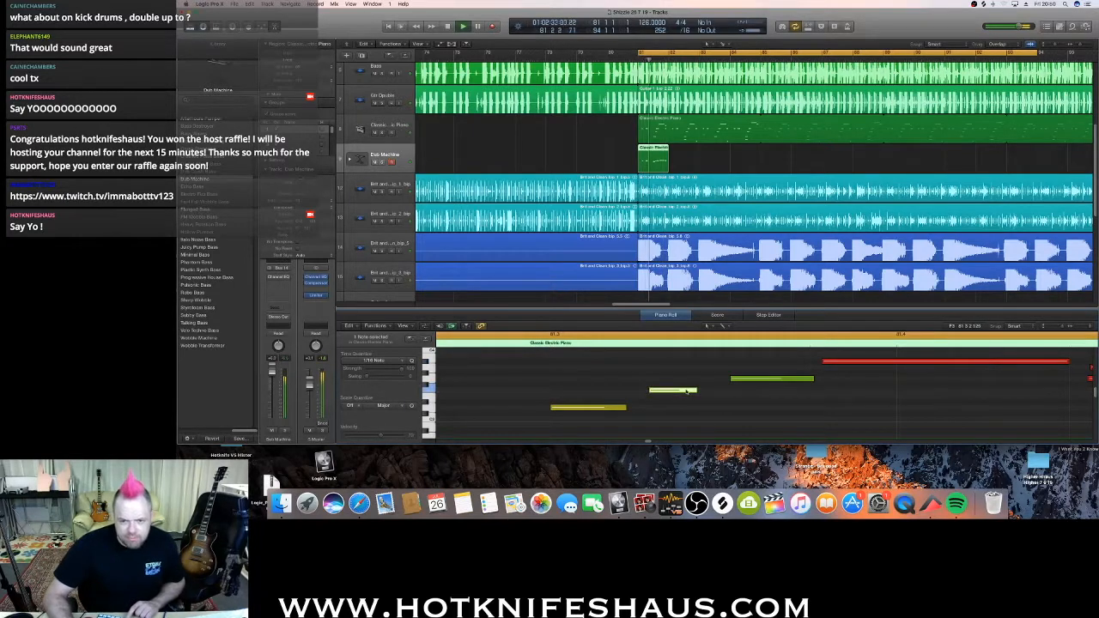
pyautogui.moveTo(740, 379); pyautogui.dragTo(747, 379)
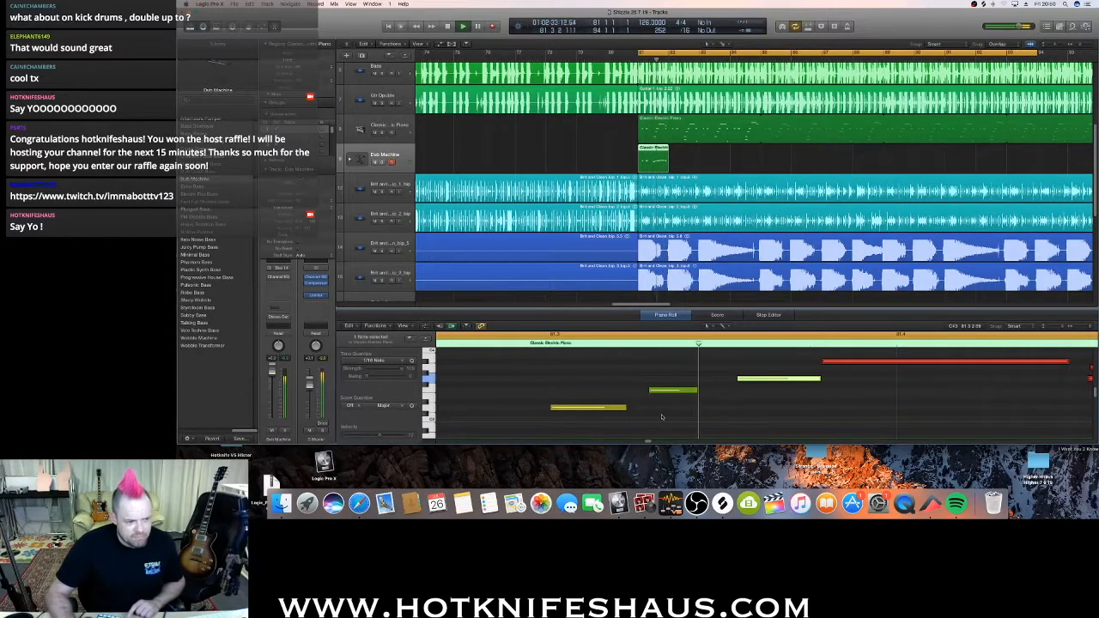
# Shift the rising run's lower notes slightly later in the Dub Machine phrase.
pyautogui.moveTo(658, 410); pyautogui.dragTo(796, 380)
pyautogui.rightClick(797, 378)
pyautogui.click(704, 400)
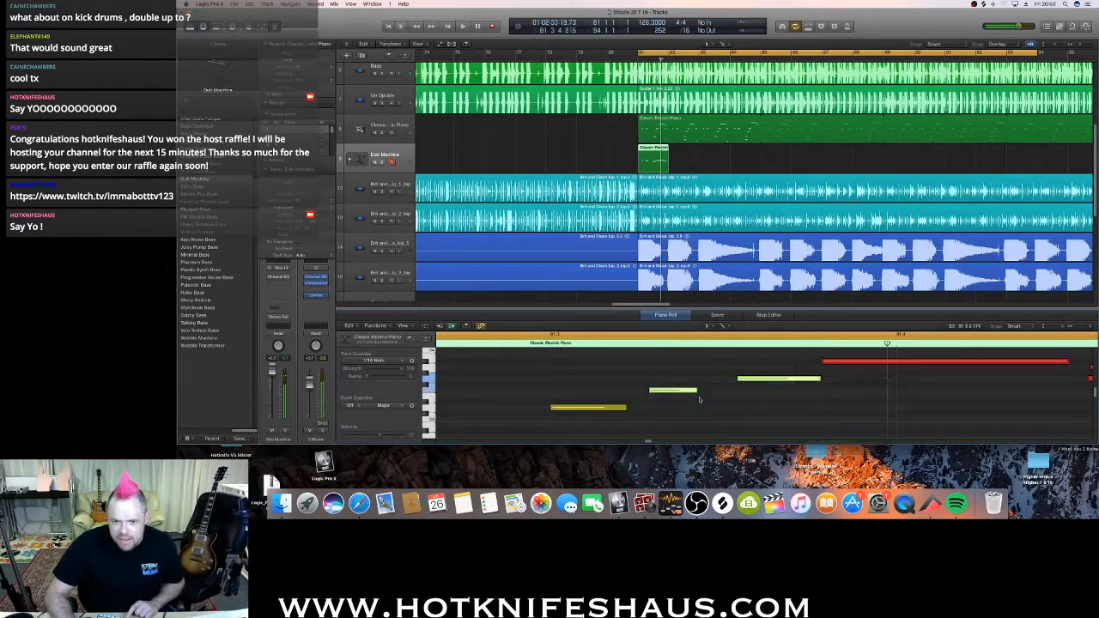
pyautogui.moveTo(693, 404); pyautogui.dragTo(821, 372)
pyautogui.rightClick(825, 368)
pyautogui.click(852, 359)
pyautogui.moveTo(753, 379); pyautogui.dragTo(762, 378)
pyautogui.moveTo(591, 407); pyautogui.dragTo(596, 408)
# Shorten the run's third note, bring the long high note slightly earlier and play the phrase.
pyautogui.moveTo(827, 365); pyautogui.dragTo(799, 384)
pyautogui.press('space')
pyautogui.press('space')
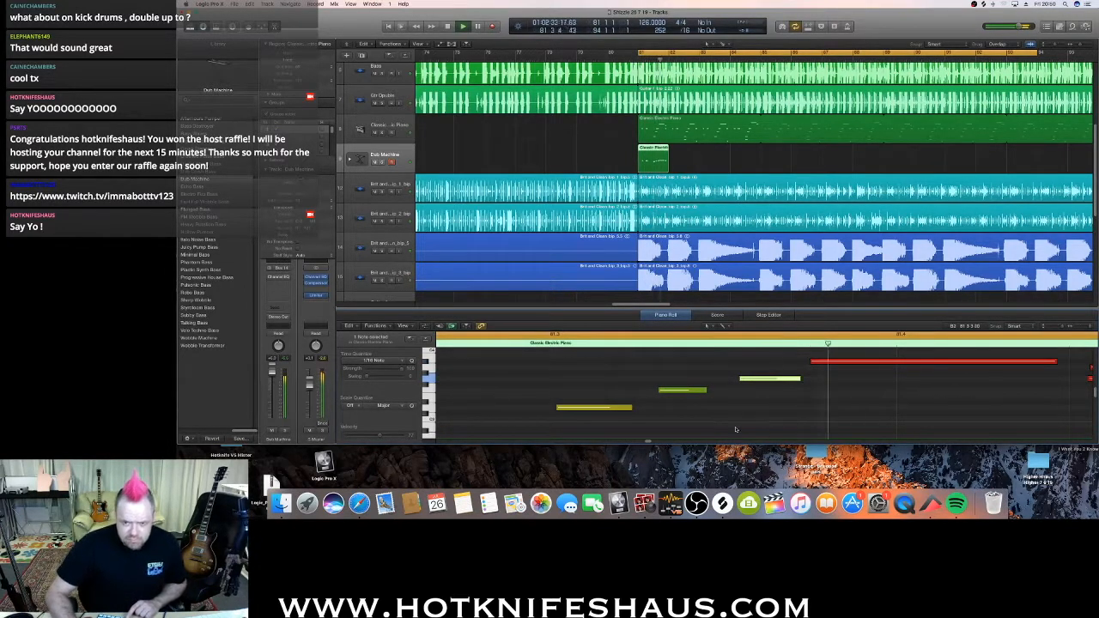
# Trim the start of the long high note and loop the Dub Machine region to about the middle of bar 90.
pyautogui.moveTo(812, 361); pyautogui.dragTo(817, 362)
pyautogui.press('space')
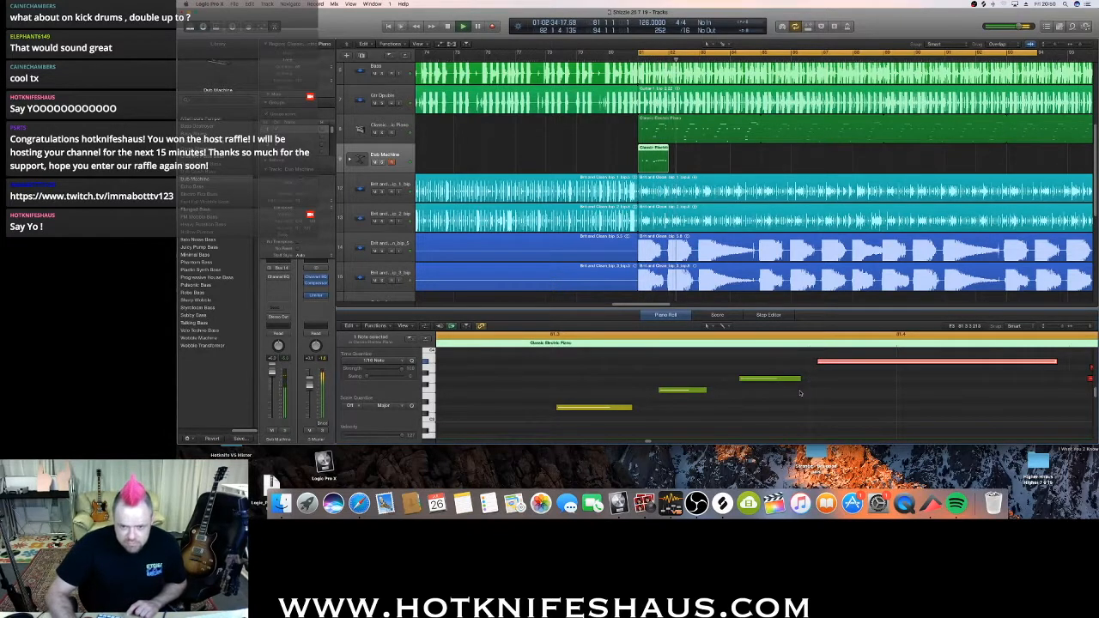
pyautogui.moveTo(668, 148); pyautogui.dragTo(932, 165)
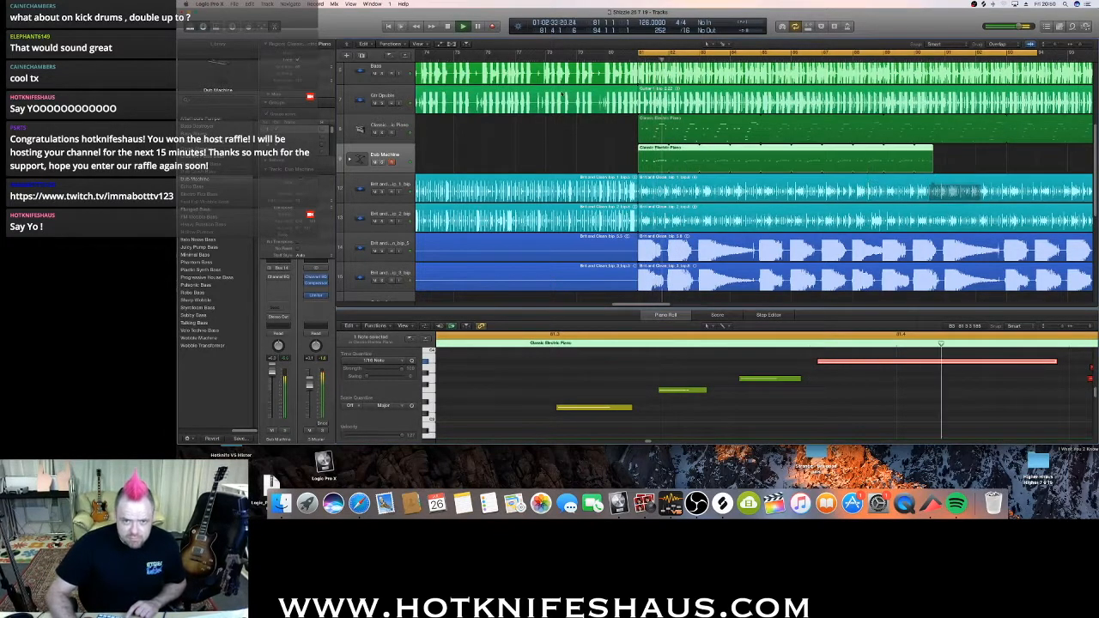
pyautogui.press('space')
# Nudge the run's lowest note slightly earlier, lower the Dub Machine track's volume and play the looped part.
pyautogui.moveTo(555, 418); pyautogui.dragTo(704, 392)
pyautogui.rightClick(708, 374)
pyautogui.click(765, 369)
pyautogui.rightClick(704, 392)
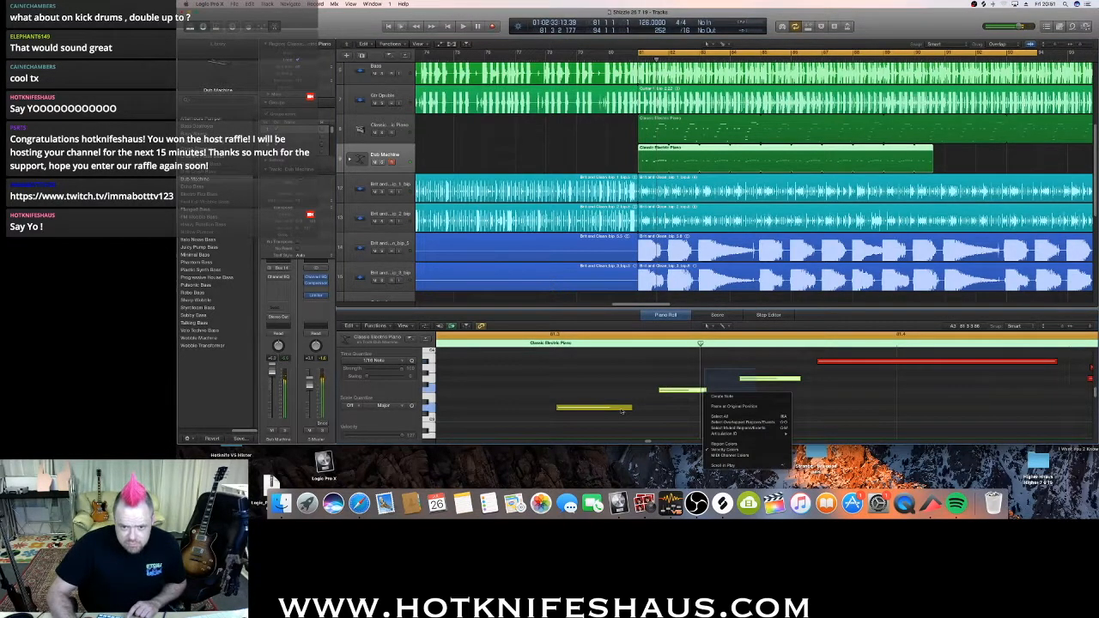
pyautogui.click(624, 410)
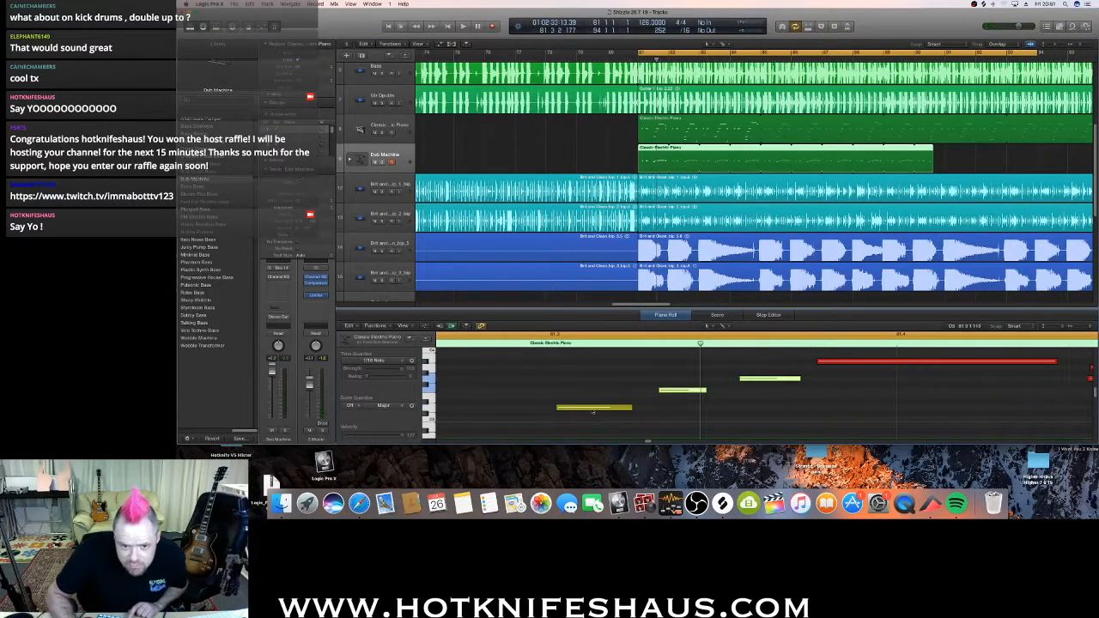
pyautogui.moveTo(592, 410); pyautogui.dragTo(586, 410)
pyautogui.press('space')
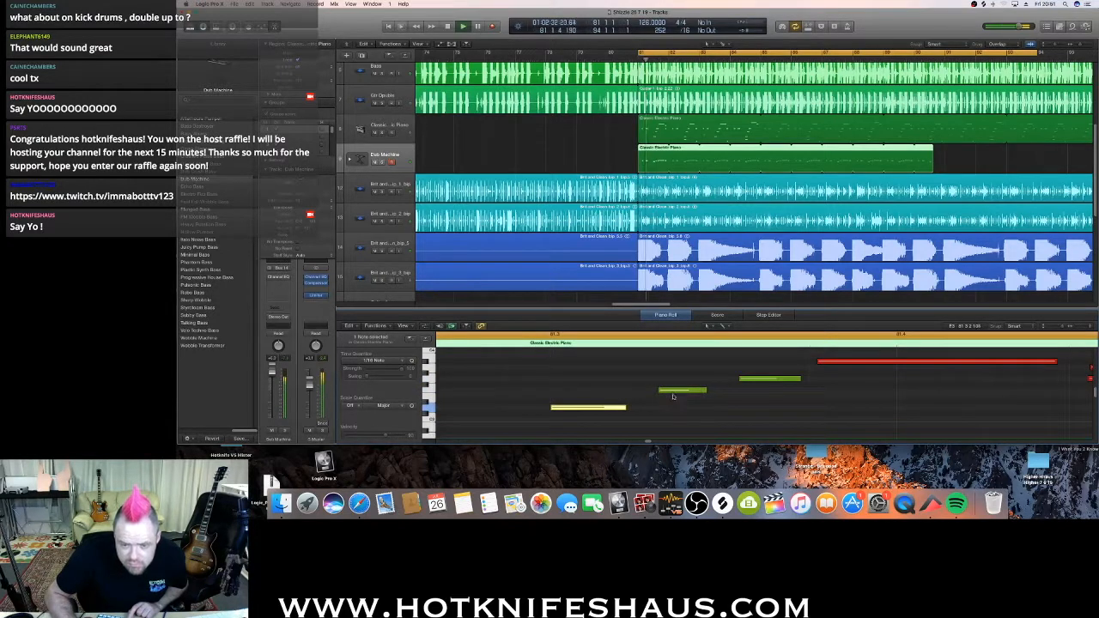
pyautogui.press('space')
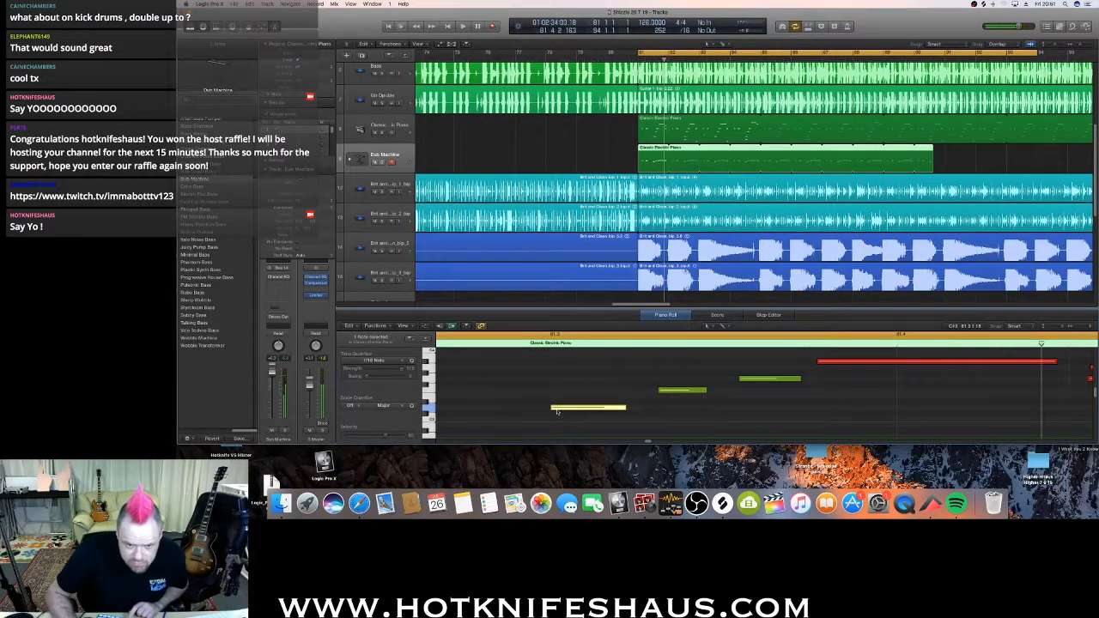
pyautogui.press('space')
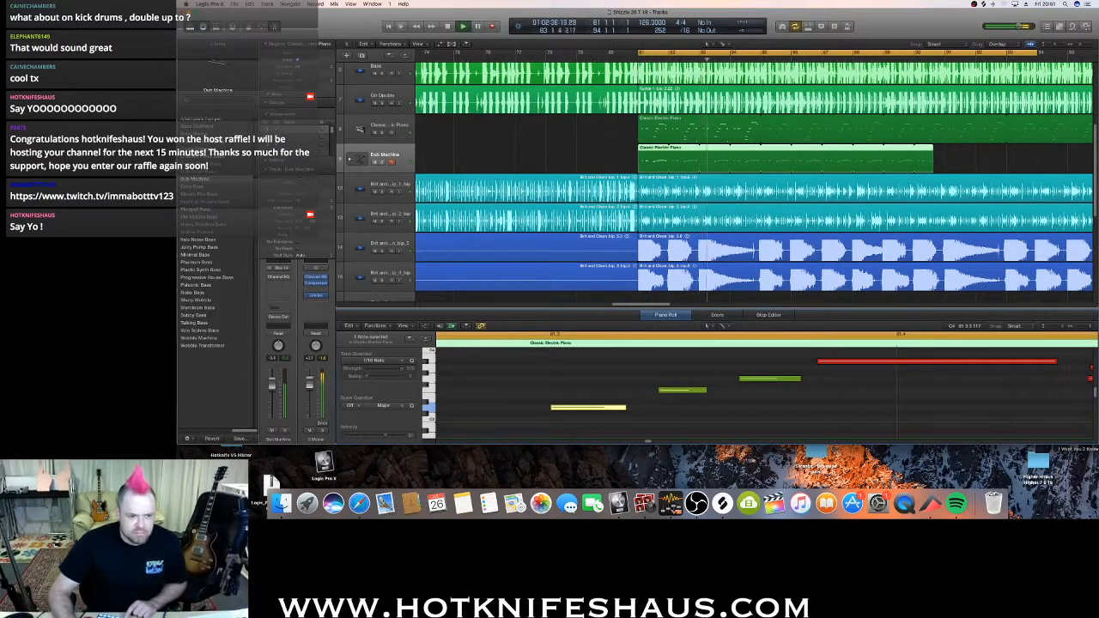
# Mute the upper OD Amp track and play the arrangement from bar 81 with a wider view of the section.
pyautogui.press('space')
pyautogui.scroll(-5, 615, 220)
pyautogui.scroll(-1, 614, 221)
pyautogui.click(375, 154)
pyautogui.press('space')
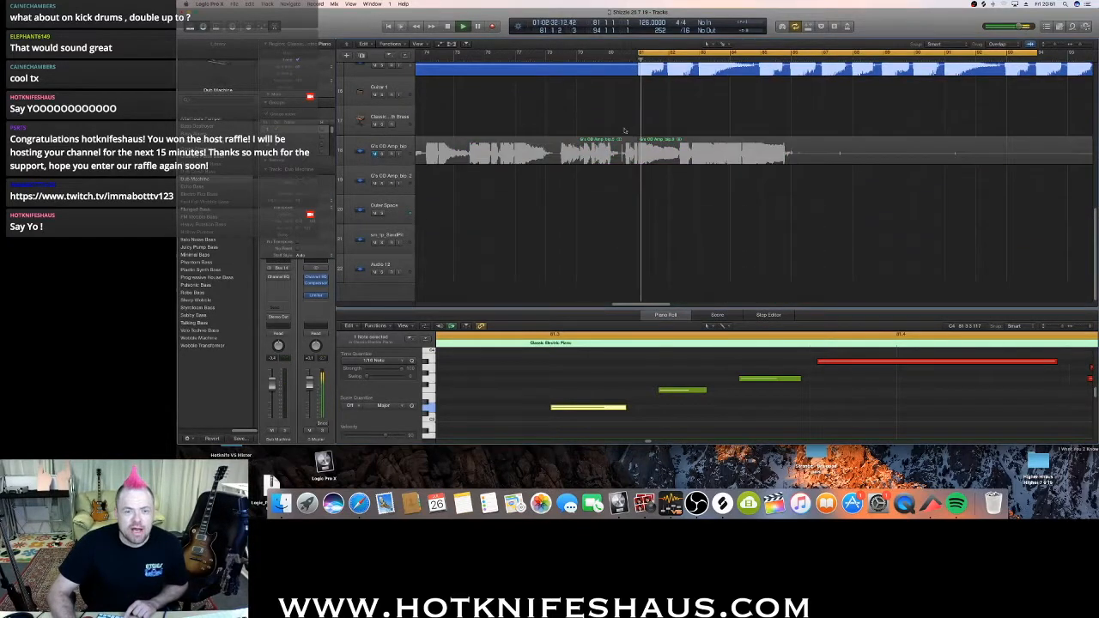
pyautogui.moveTo(1057, 45); pyautogui.dragTo(1079, 44)
pyautogui.scroll(4, 683, 200)
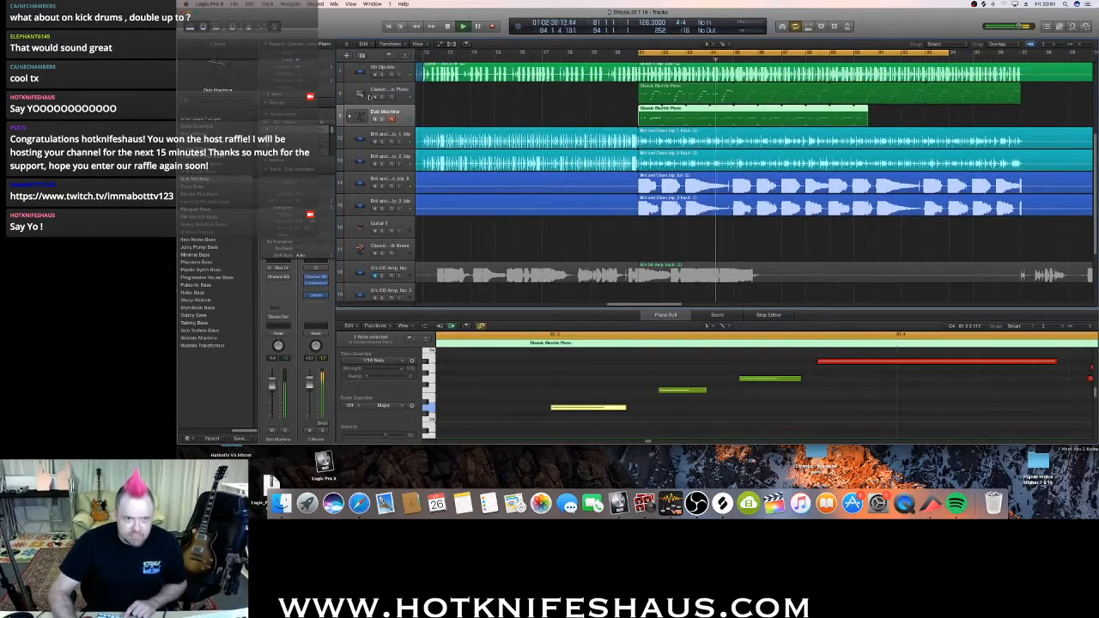
# Compare the Classic Electric Piano notes with the Dub Machine phrase and move the bass run's second to fourth notes slightly earlier.
pyautogui.click(388, 96)
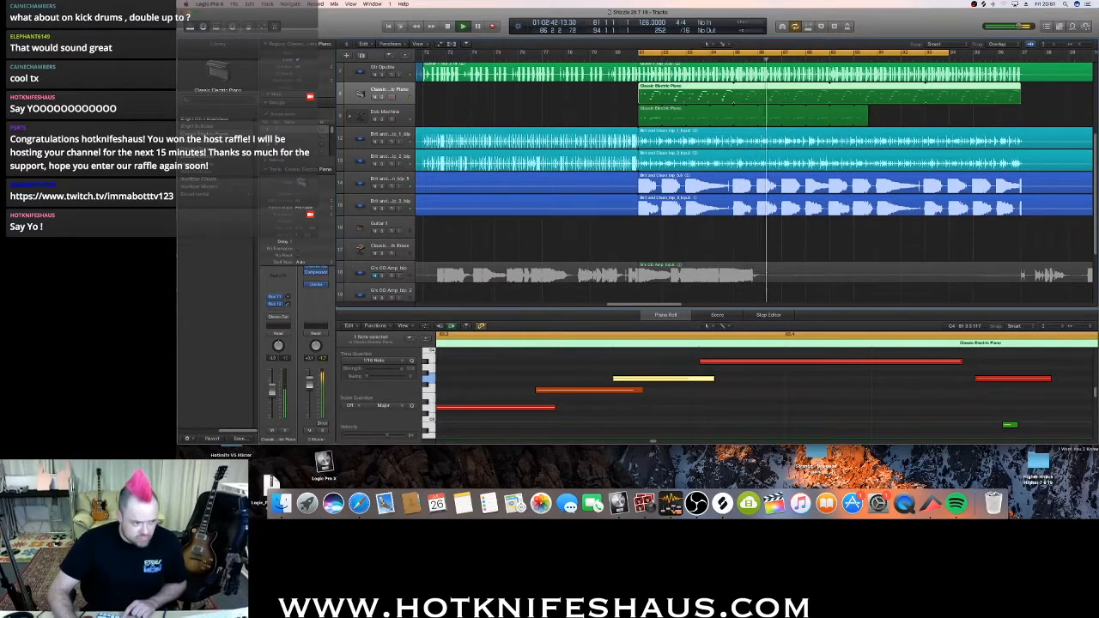
pyautogui.click(467, 111)
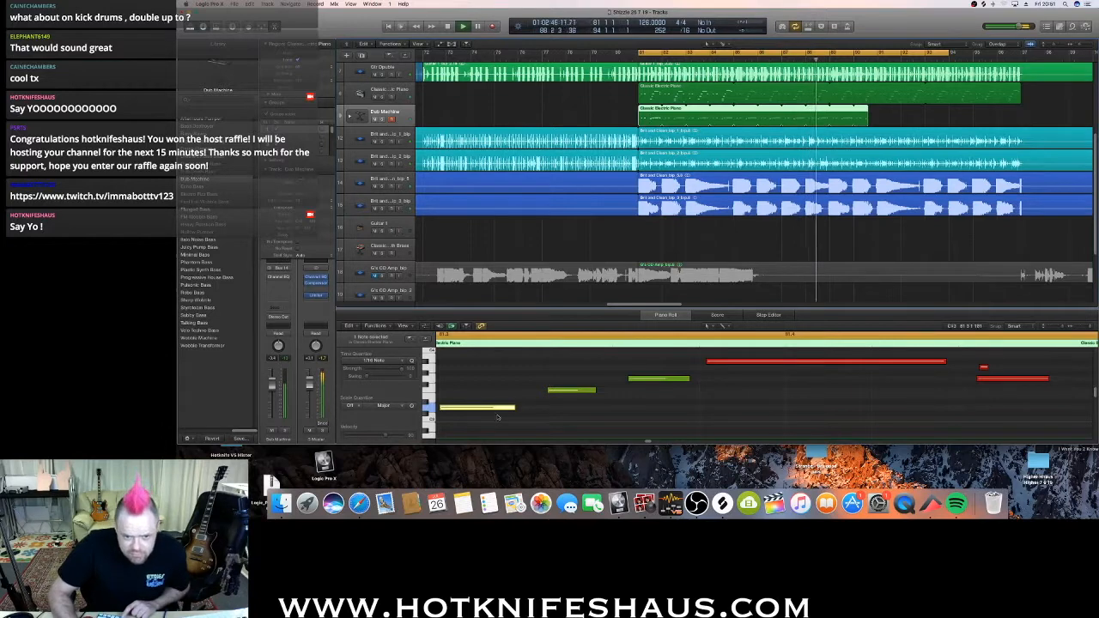
pyautogui.rightClick(678, 383)
pyautogui.rightClick(722, 371)
pyautogui.click(721, 370)
pyautogui.moveTo(716, 370); pyautogui.dragTo(712, 370)
pyautogui.moveTo(639, 378); pyautogui.dragTo(561, 391)
pyautogui.press('space')
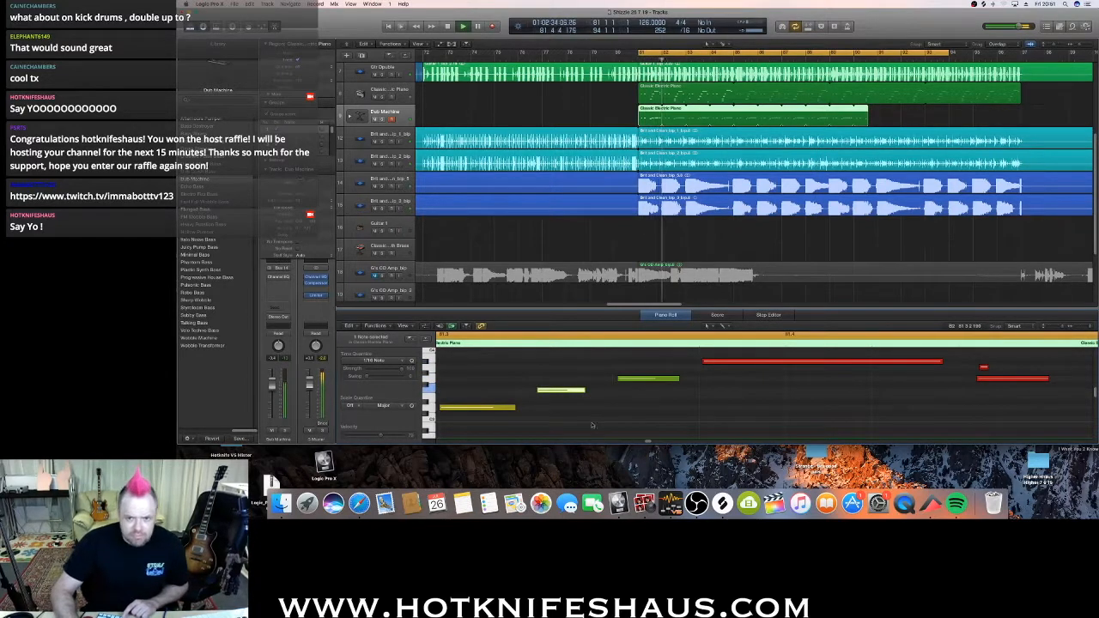
# Delete the short stray note near the end of the Dub Machine phrase and play the loop.
pyautogui.rightClick(984, 367)
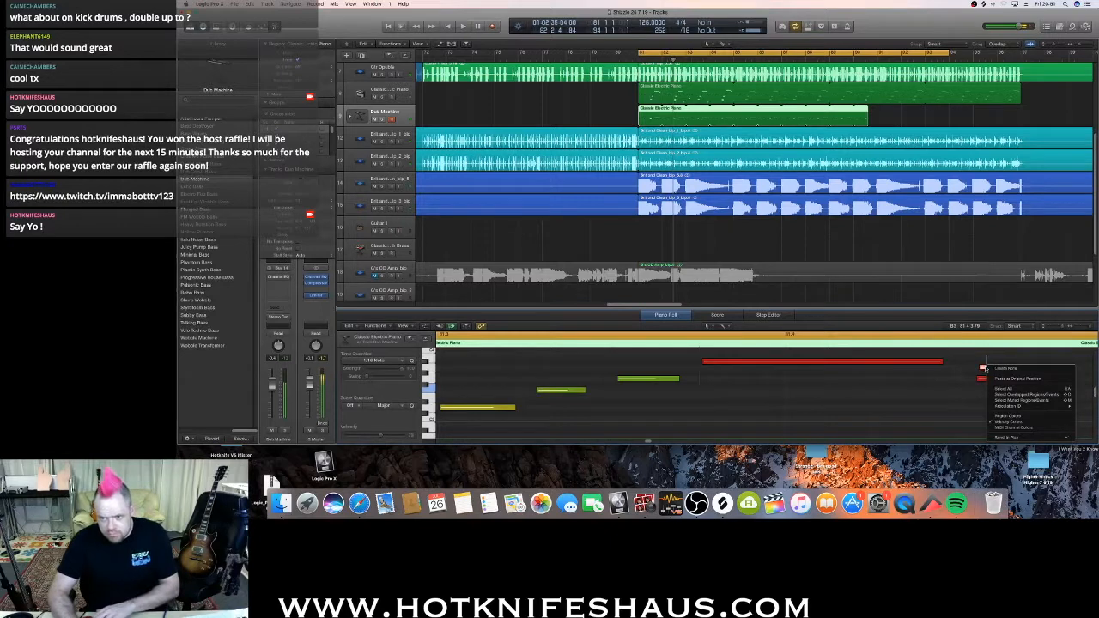
pyautogui.click(881, 390)
pyautogui.click(981, 367)
pyautogui.press('Delete')
pyautogui.press('space')
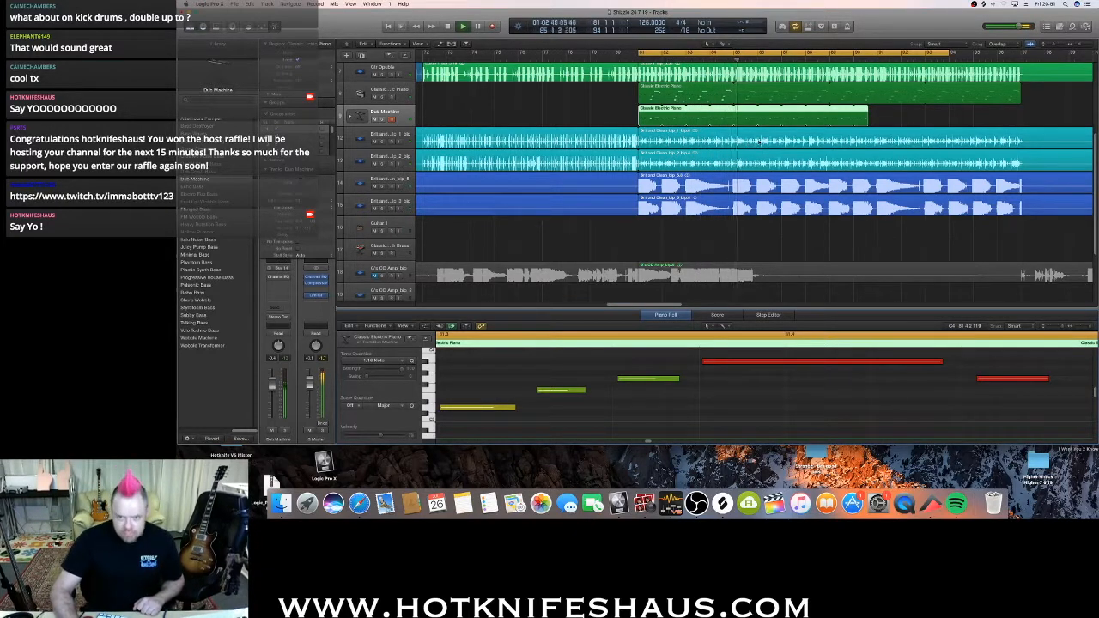
# Extend the Dub Machine loop to bar 97, level with the electric piano region, and show the song's earlier section.
pyautogui.moveTo(866, 109); pyautogui.dragTo(1019, 118)
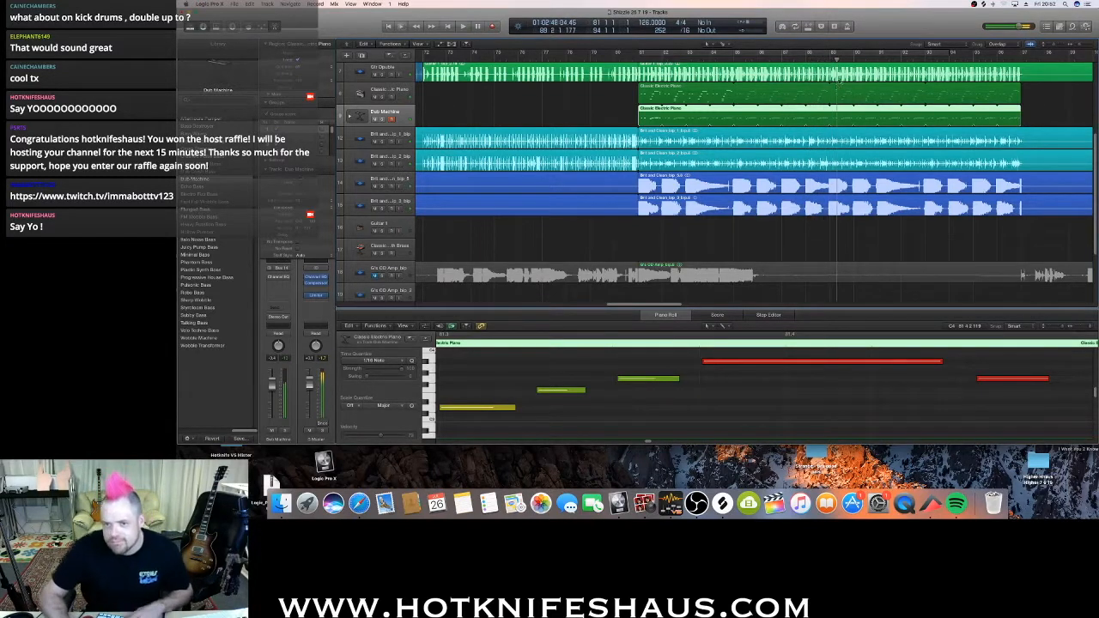
pyautogui.moveTo(672, 305); pyautogui.dragTo(493, 305)
pyautogui.moveTo(1055, 46); pyautogui.dragTo(1077, 44)
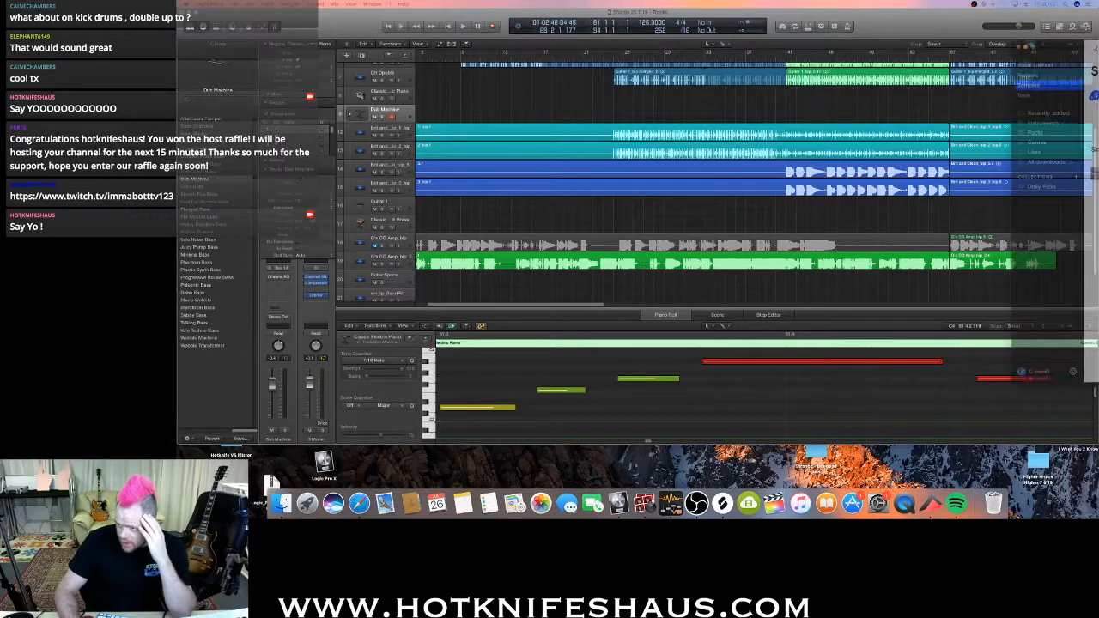
# Switch to Splice and clear the A minor key filter from the orchestra hit search.
pyautogui.moveTo(1097, 39); pyautogui.dragTo(683, 64)
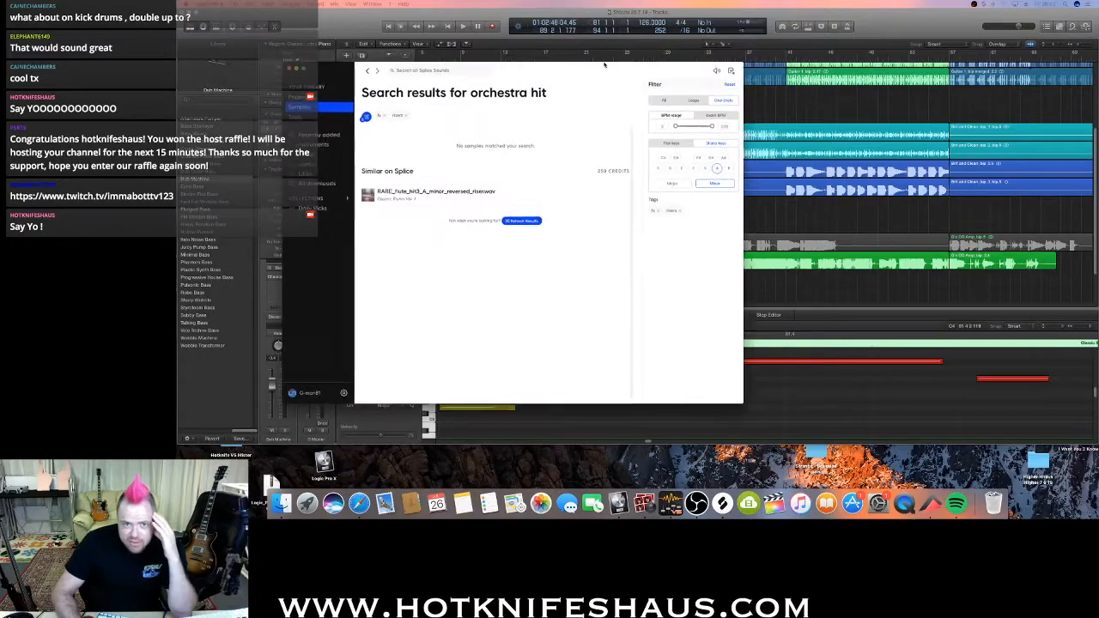
pyautogui.click(722, 172)
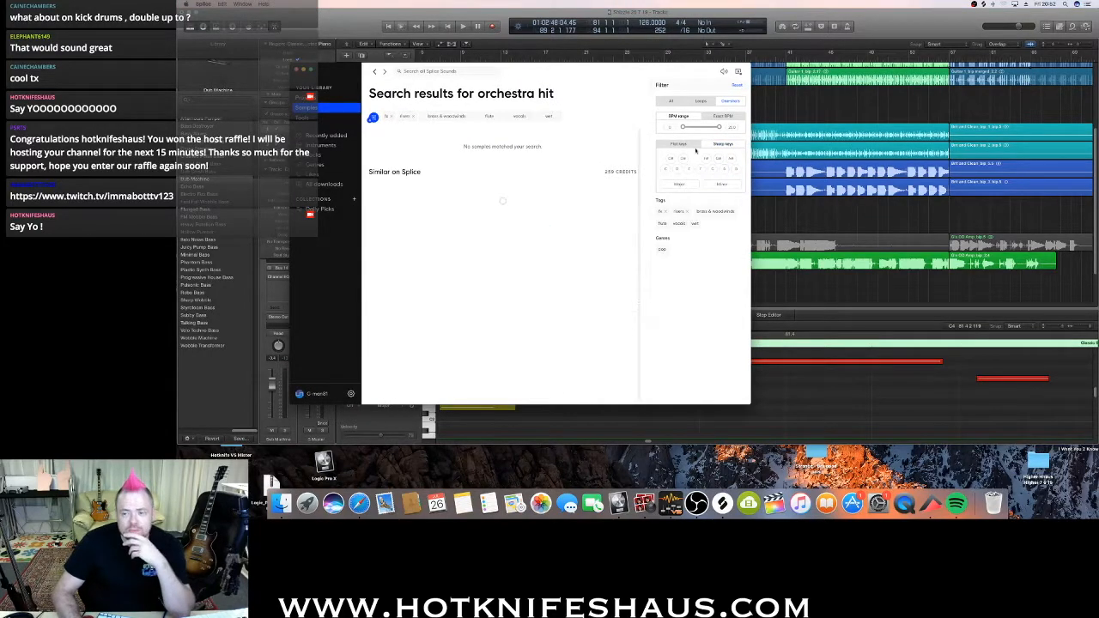
pyautogui.moveTo(518, 73); pyautogui.dragTo(456, 24)
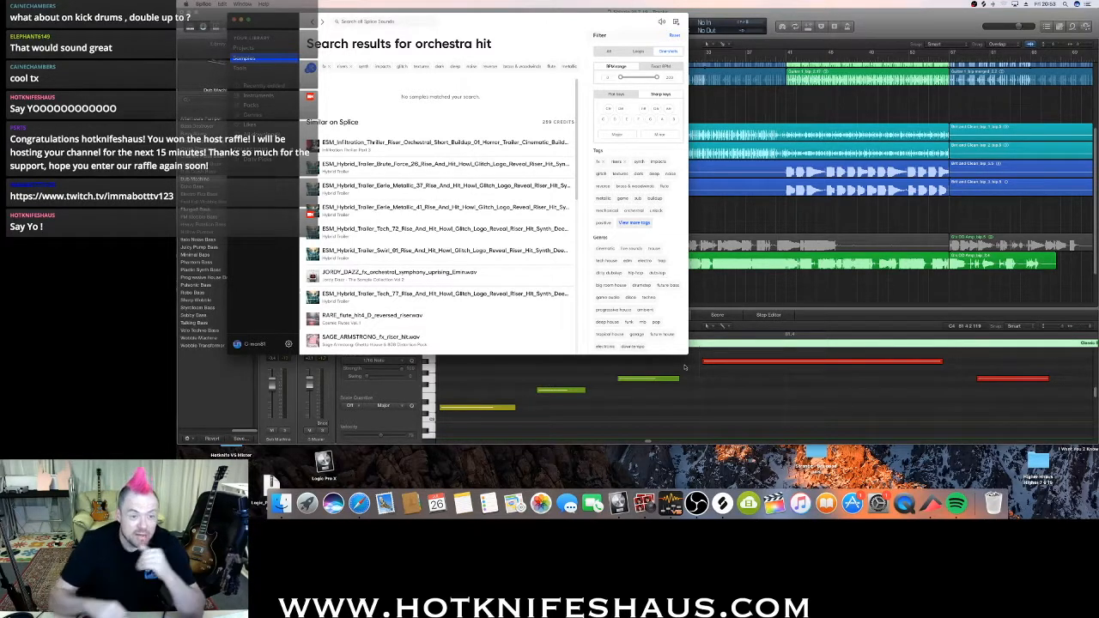
# Remove the risers and fx tags from the orchestra hit search and filter it by synth instead.
pyautogui.click(341, 71)
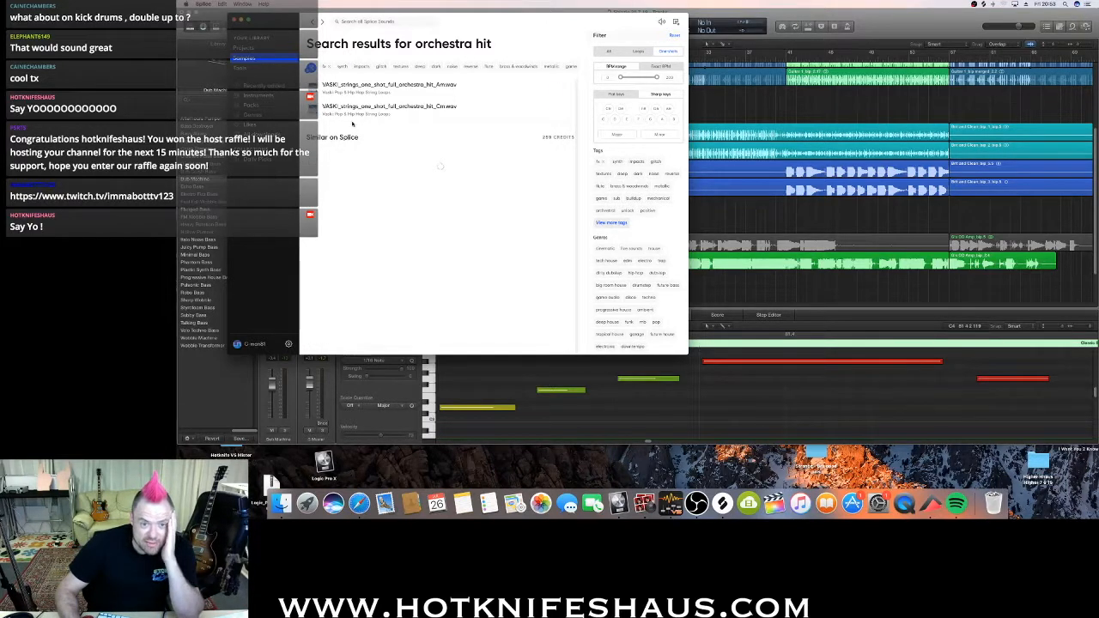
pyautogui.click(334, 69)
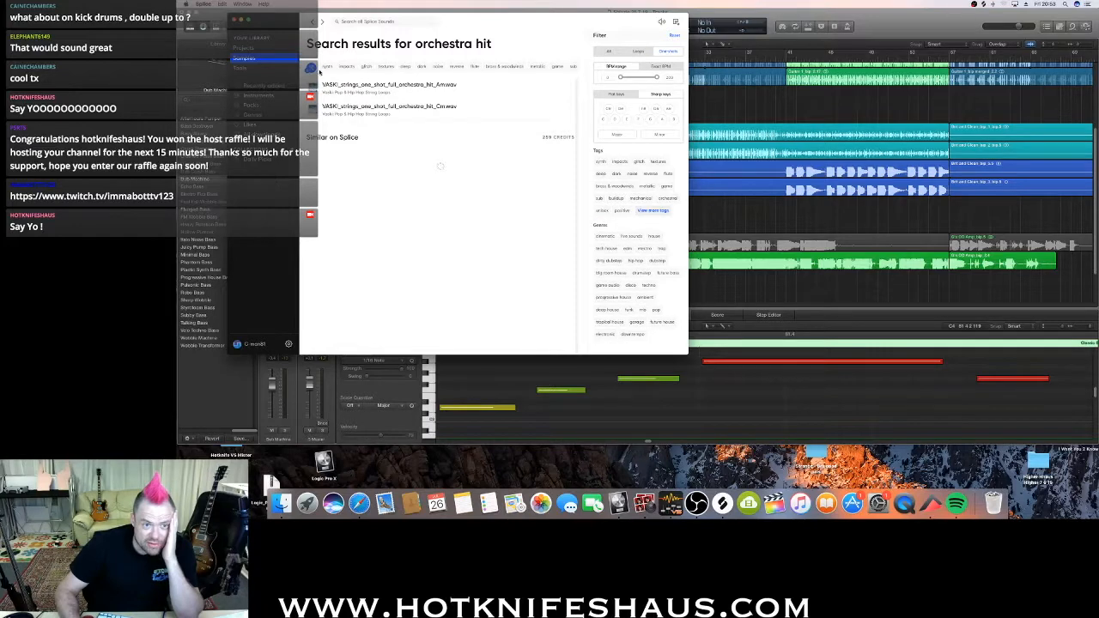
pyautogui.click(332, 68)
pyautogui.click(333, 67)
pyautogui.click(334, 67)
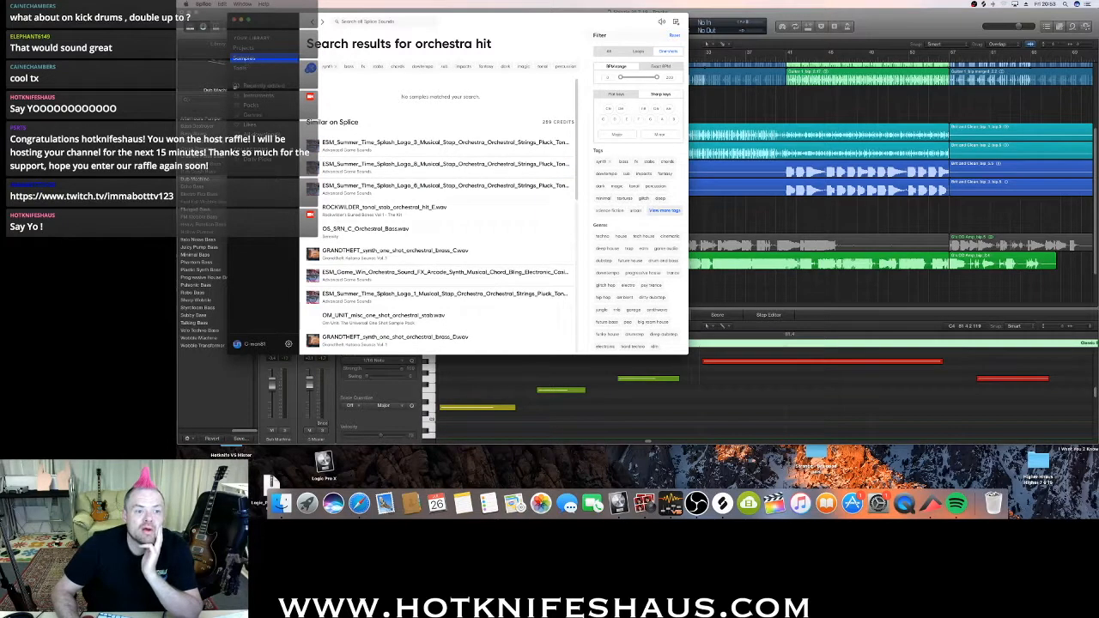
# Show all downloaded samples filtered by the fx and risers tags and place the Splice window over the arrangement.
pyautogui.click(243, 57)
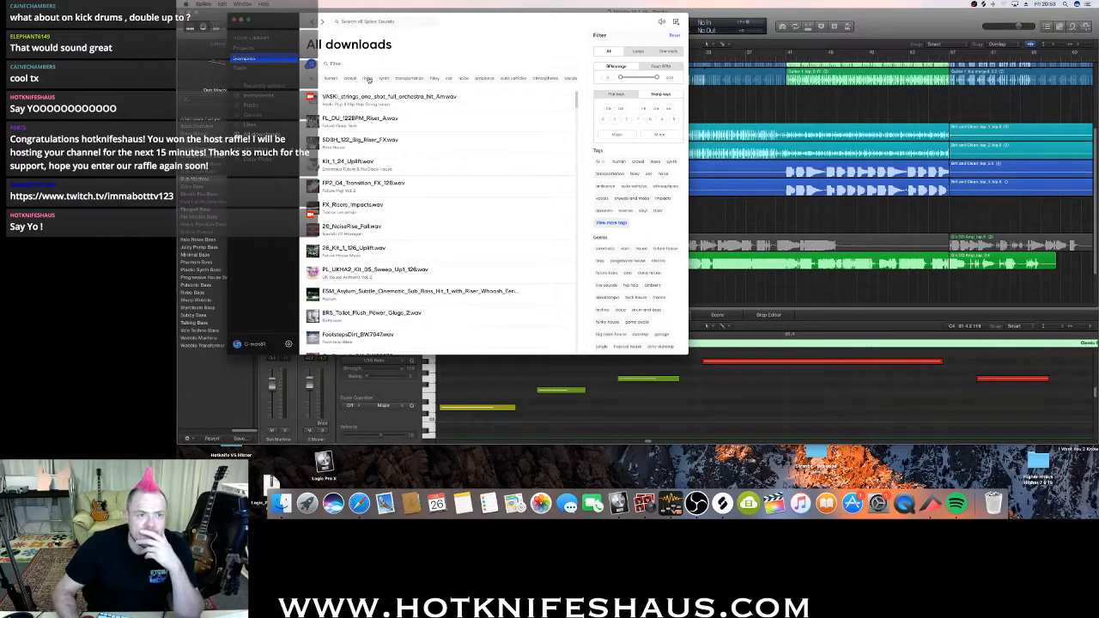
pyautogui.click(369, 79)
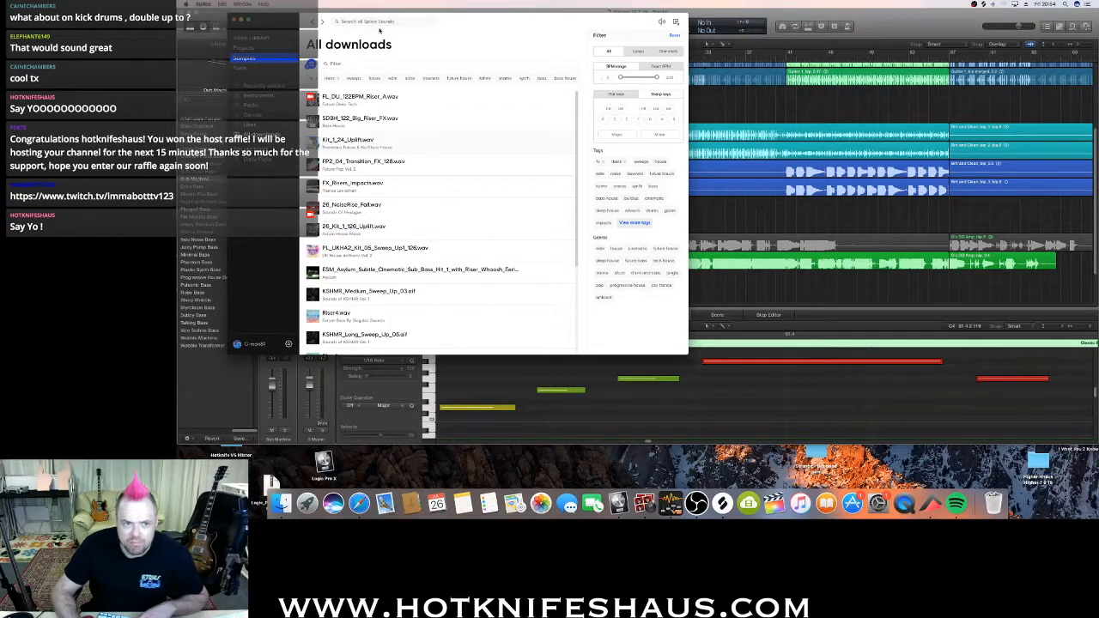
pyautogui.moveTo(488, 22); pyautogui.dragTo(765, 149)
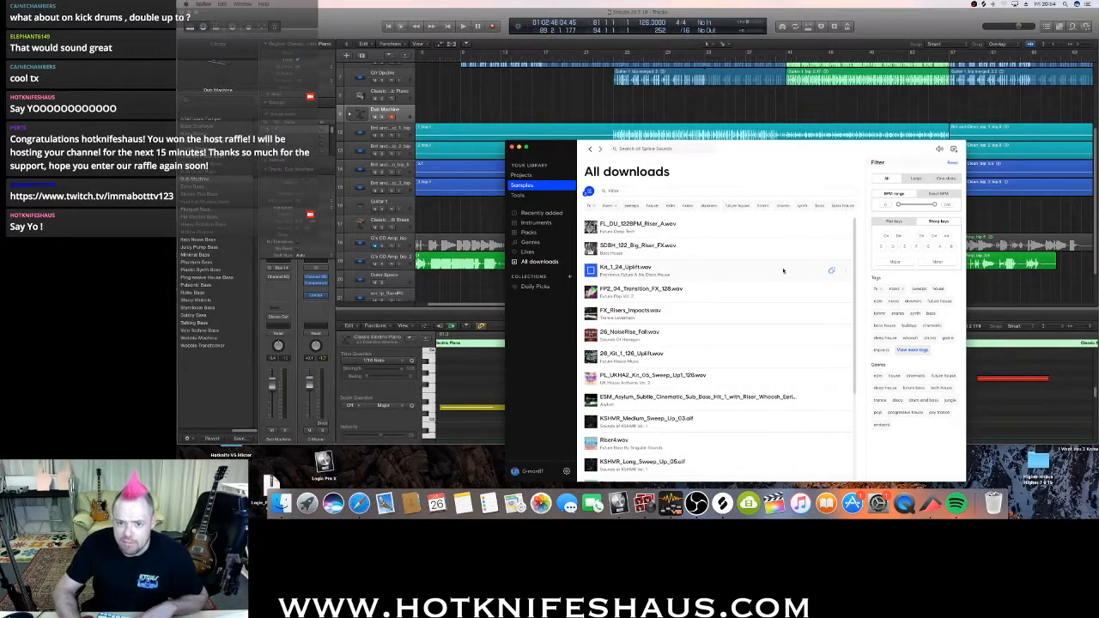
# Add a new audio track directly below the empty Audio 12 track in the Logic Pro X project.
pyautogui.scroll(-3, 1021, 257)
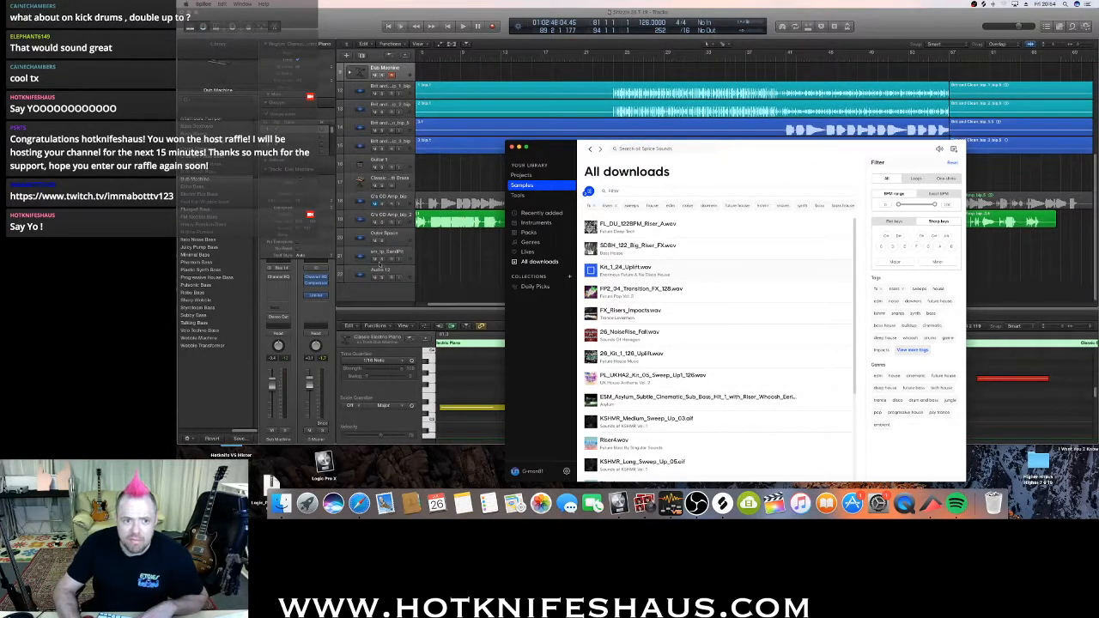
pyautogui.click(384, 271)
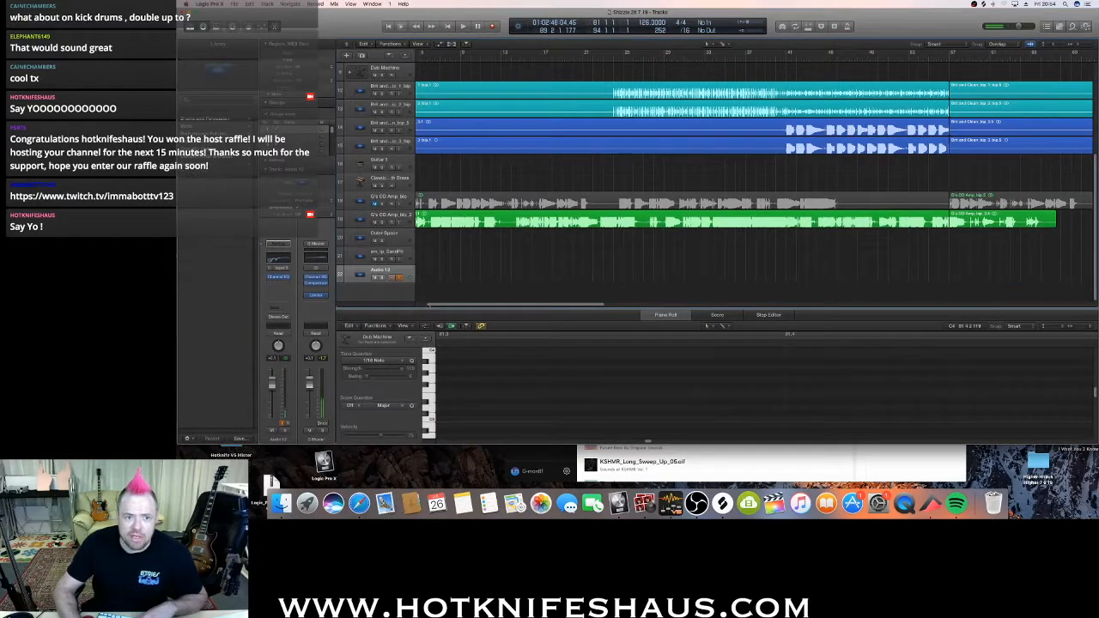
pyautogui.click(347, 55)
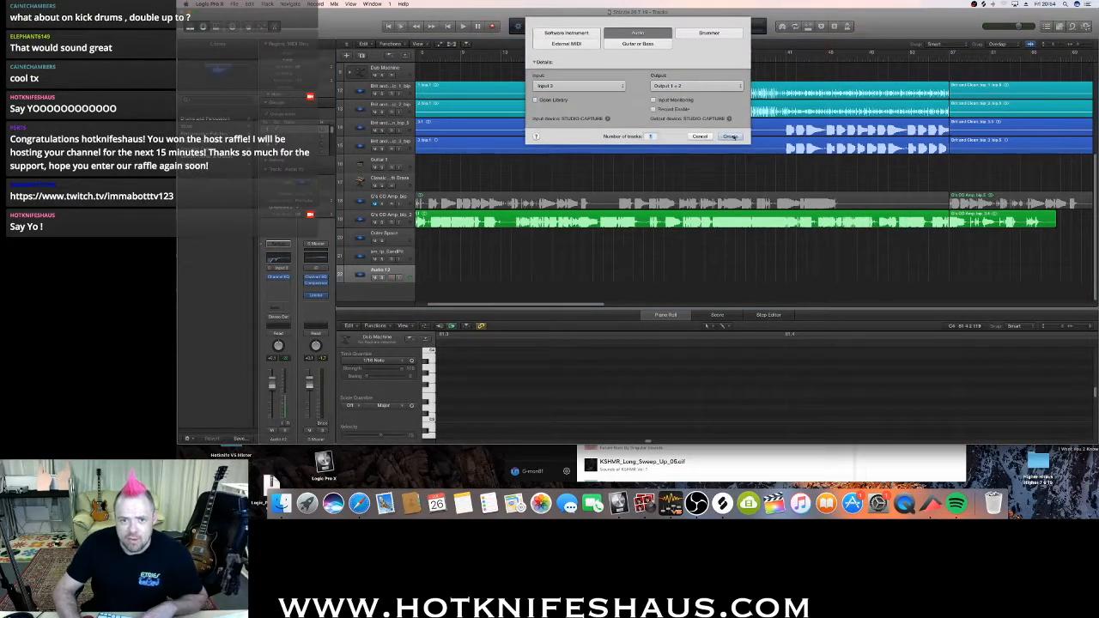
pyautogui.click(730, 136)
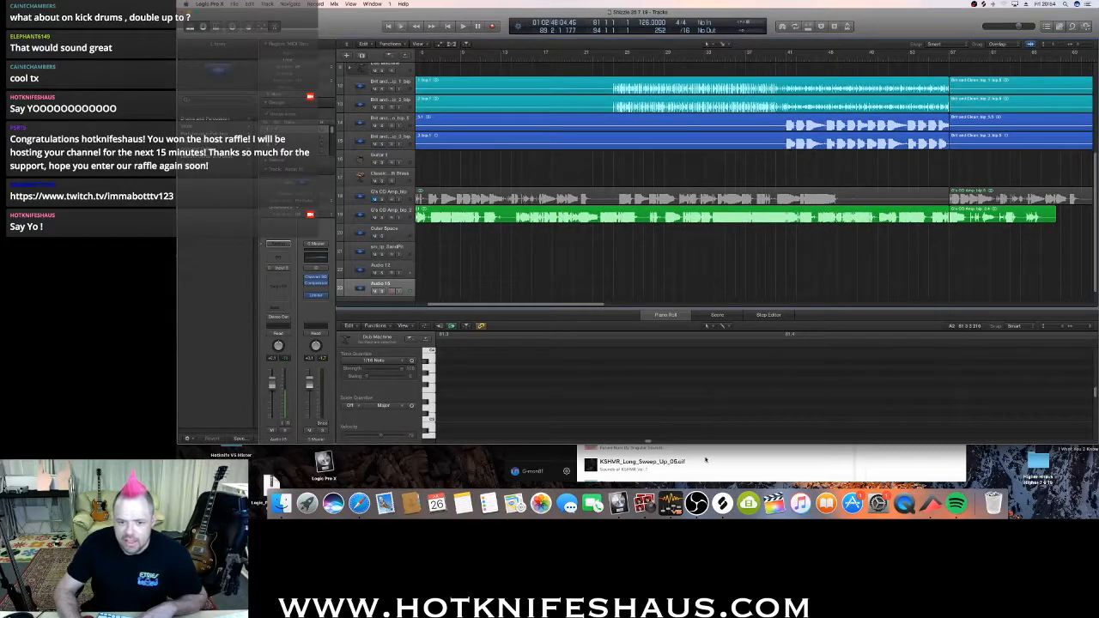
# Switch to Splice, audition the noise, transition and riser samples, and place Kit_1_24_Uplift.wav on the new audio track at bar 5.
pyautogui.click(706, 460)
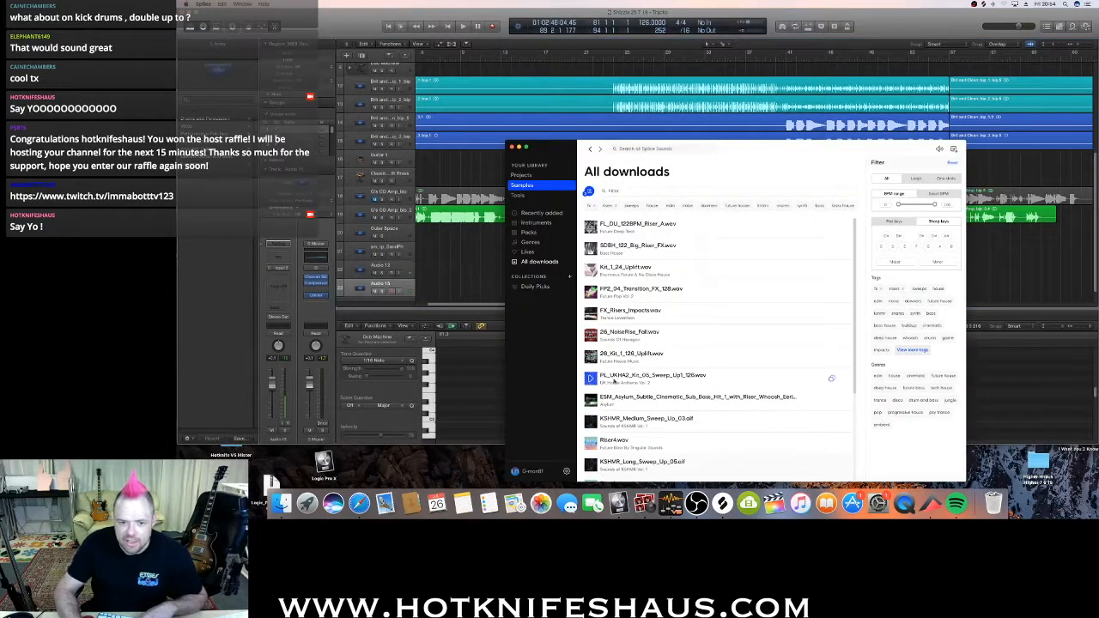
pyautogui.click(591, 336)
pyautogui.click(590, 293)
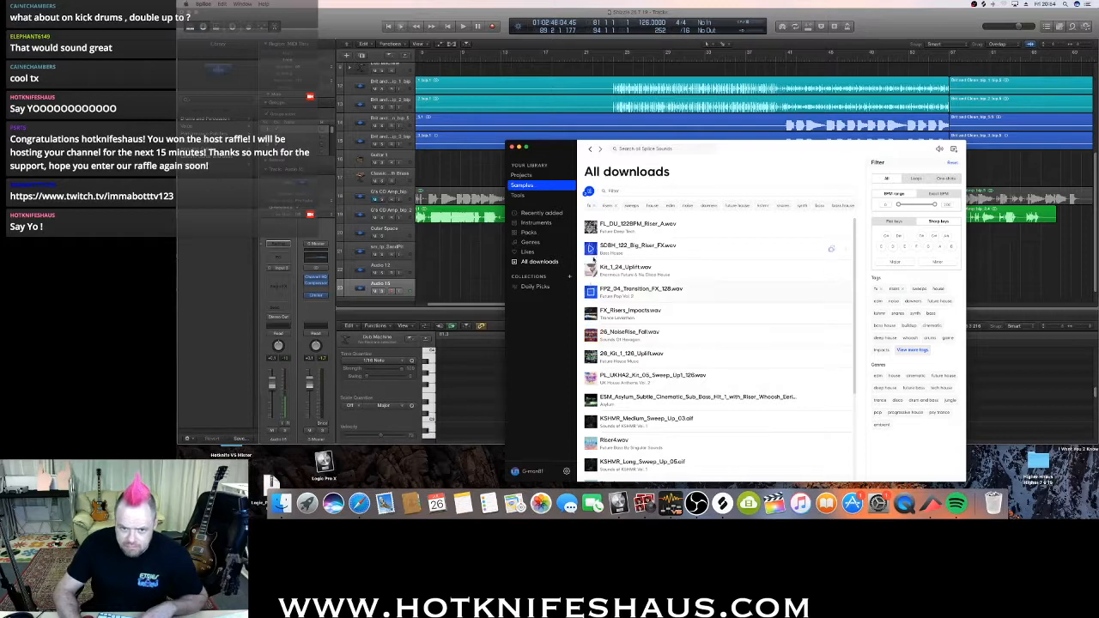
pyautogui.click(591, 249)
pyautogui.click(590, 270)
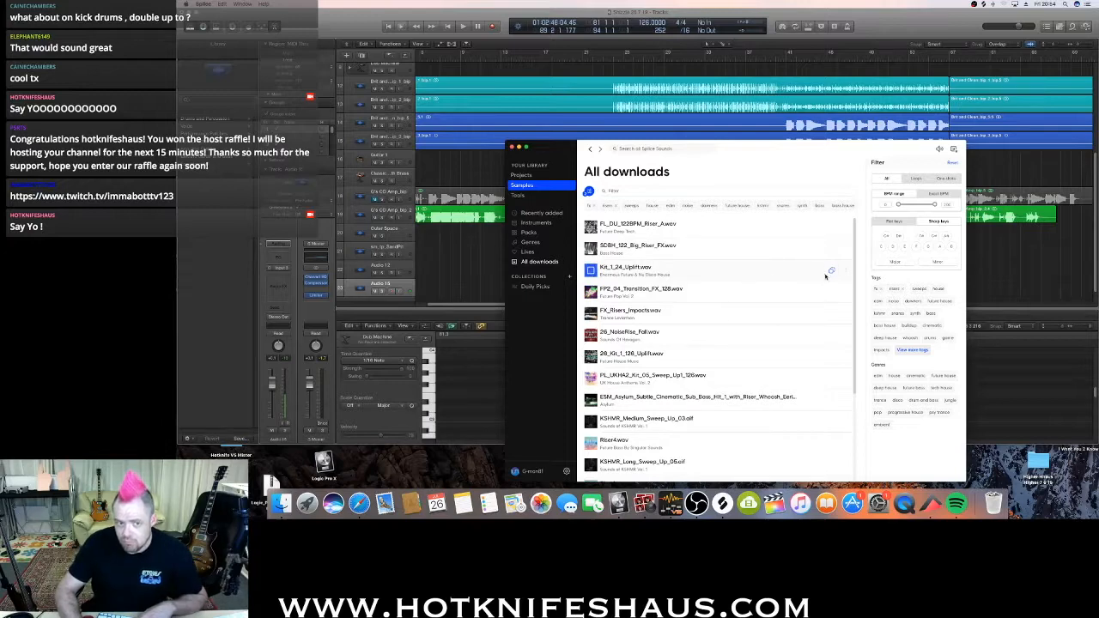
pyautogui.moveTo(841, 273); pyautogui.dragTo(426, 290)
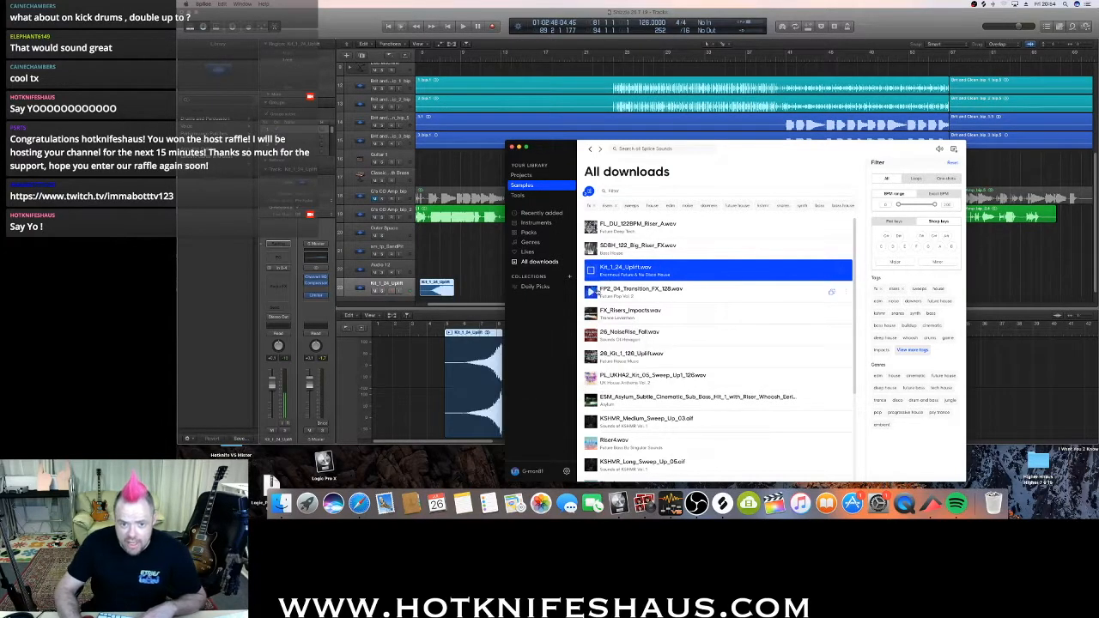
# Audition more transition samples and place 26_NoiseRise_Fall.wav after the uplift on the same track, at about bar 10.
pyautogui.click(593, 294)
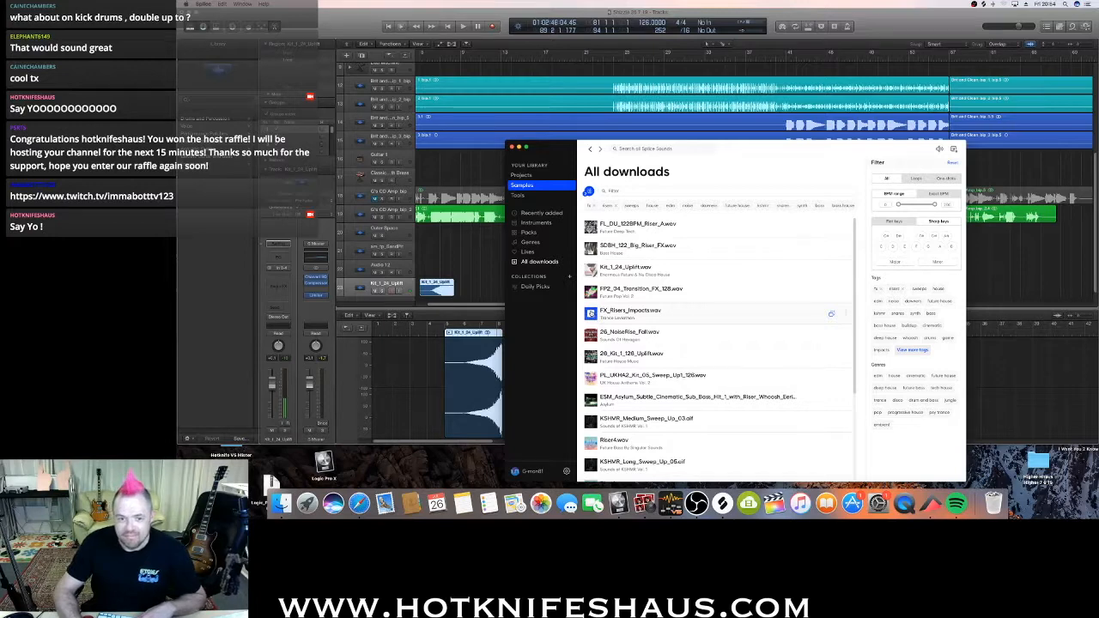
pyautogui.click(589, 339)
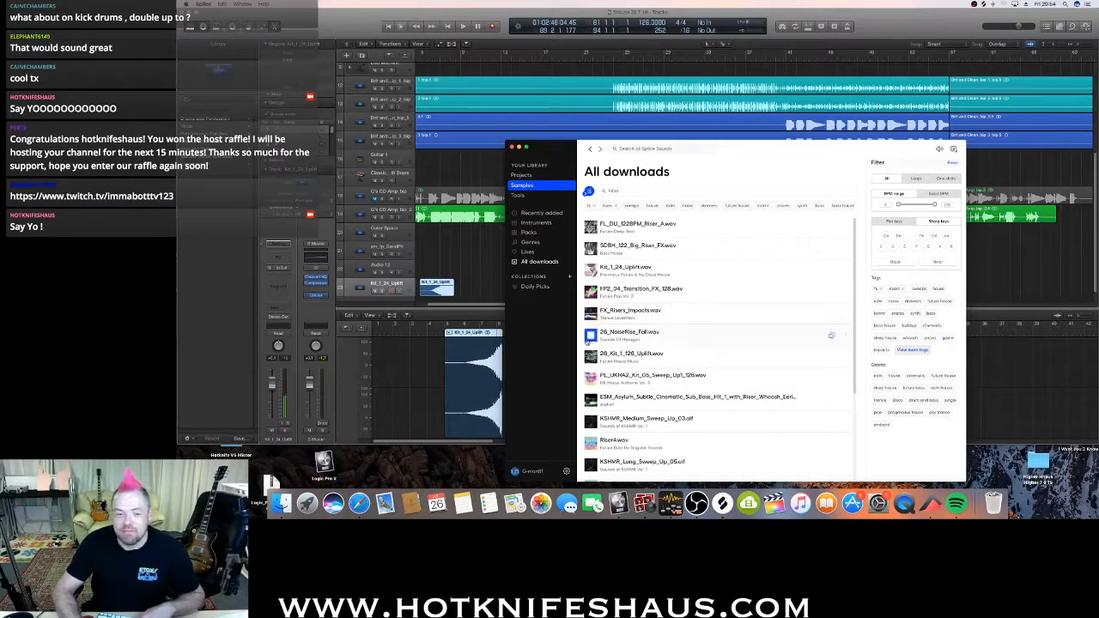
pyautogui.moveTo(622, 336); pyautogui.dragTo(473, 288)
# Uncover more of the arrangement, audition the sweeps, and place KSHMR_Medium_Sweep_Up_03.aif on the uplift track at about bar 28.
pyautogui.moveTo(568, 147); pyautogui.dragTo(729, 118)
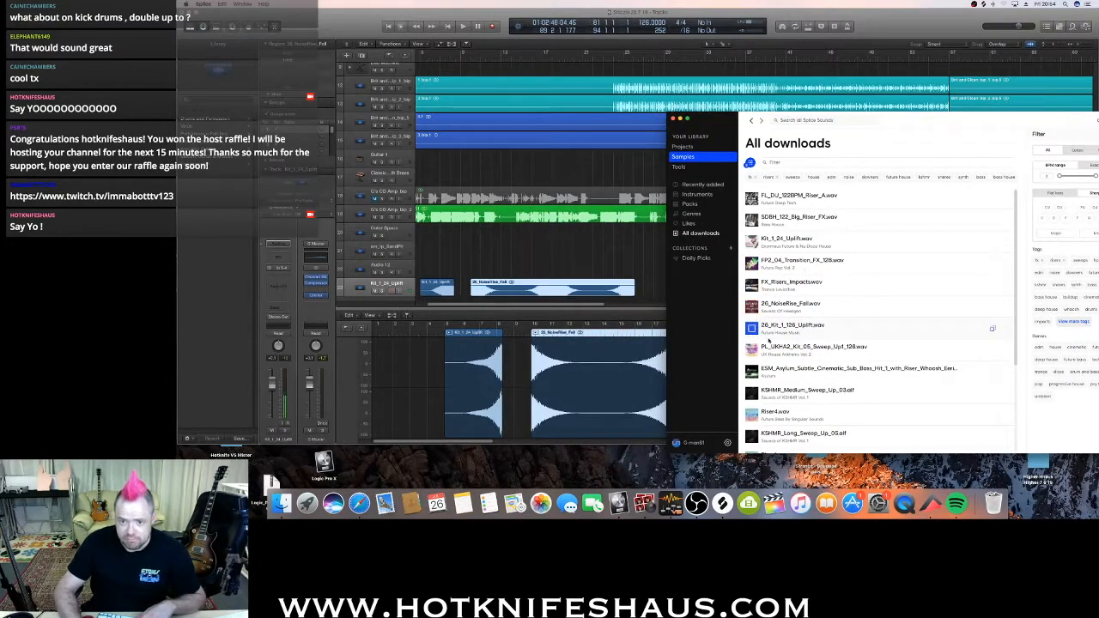
pyautogui.click(750, 351)
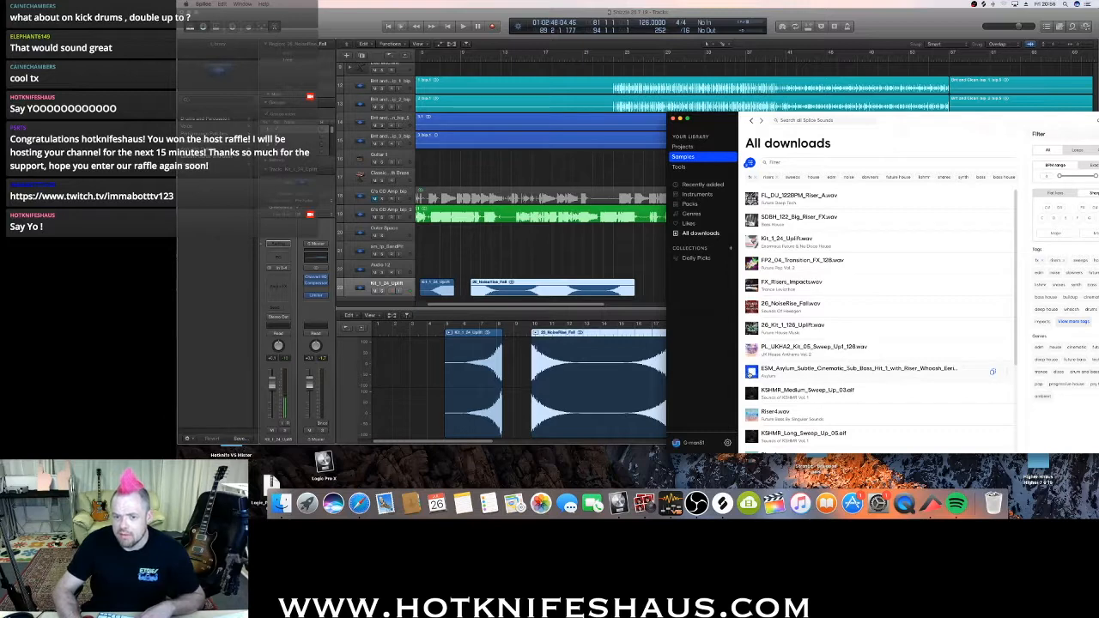
pyautogui.click(753, 394)
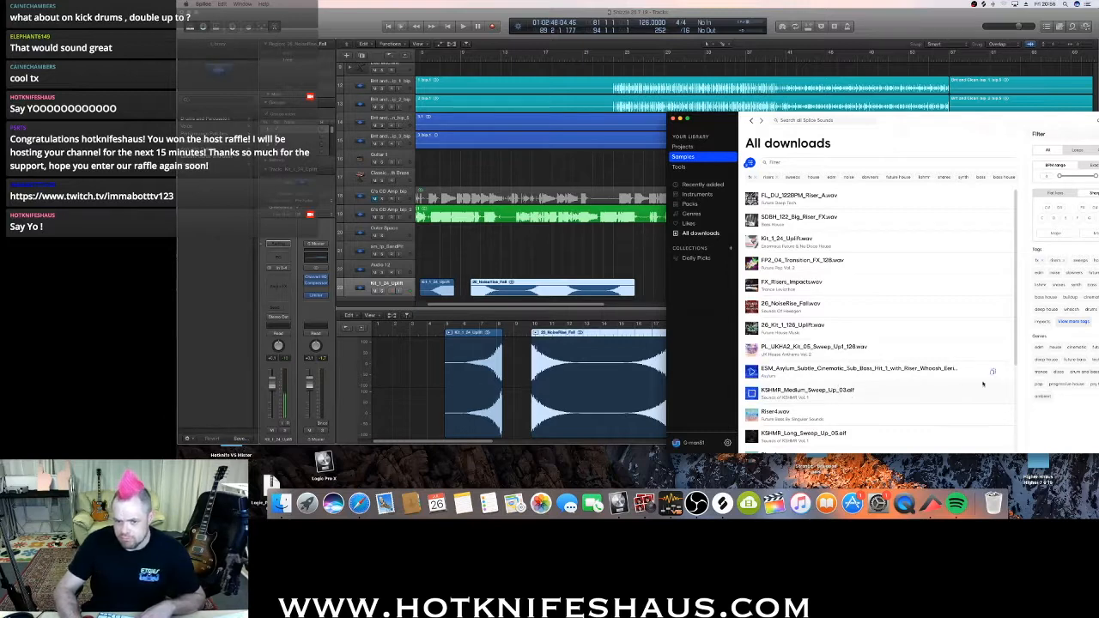
pyautogui.moveTo(1006, 395); pyautogui.dragTo(658, 282)
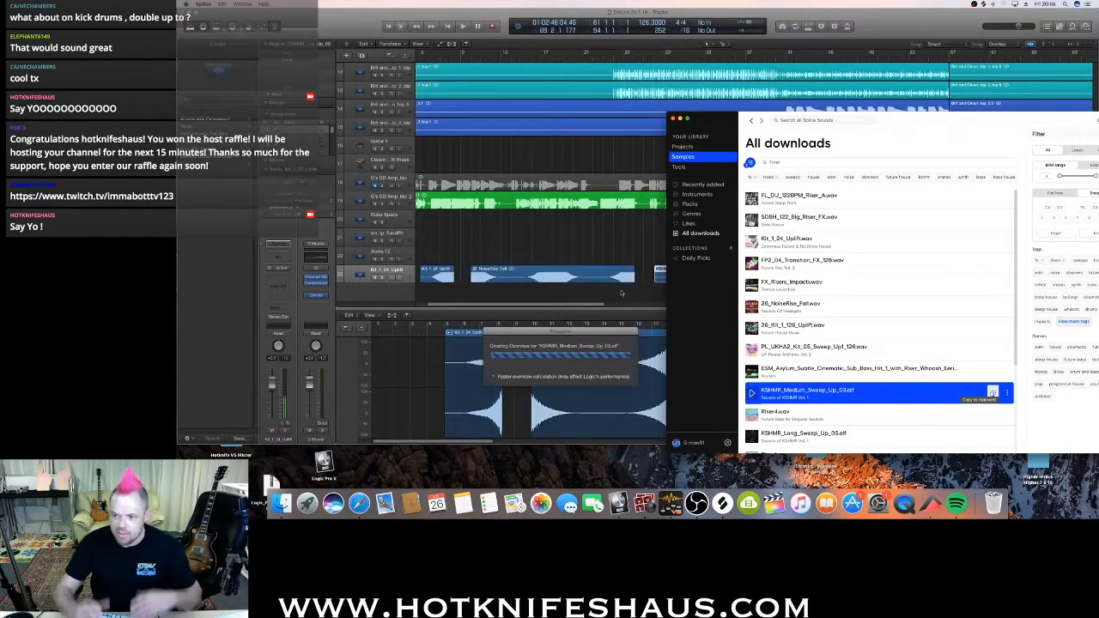
# Place Riser1.wav on the Audio 12 track at about bar 51, converting the file to the project's 44.1 kHz sample rate.
pyautogui.click(876, 119)
pyautogui.moveTo(933, 120); pyautogui.dragTo(636, 90)
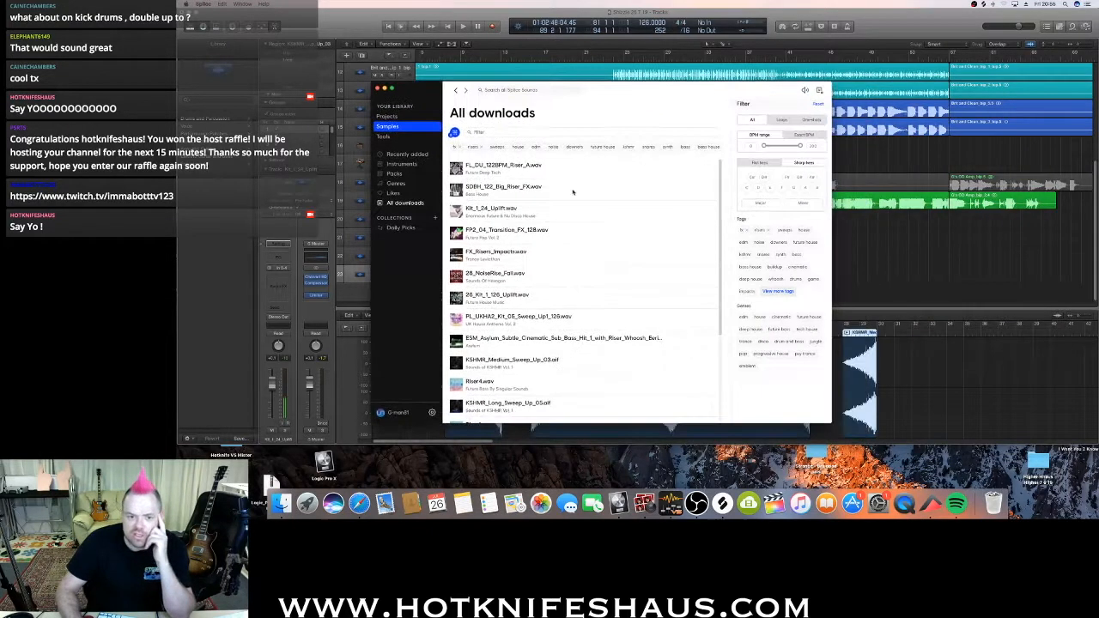
pyautogui.scroll(-3, 481, 377)
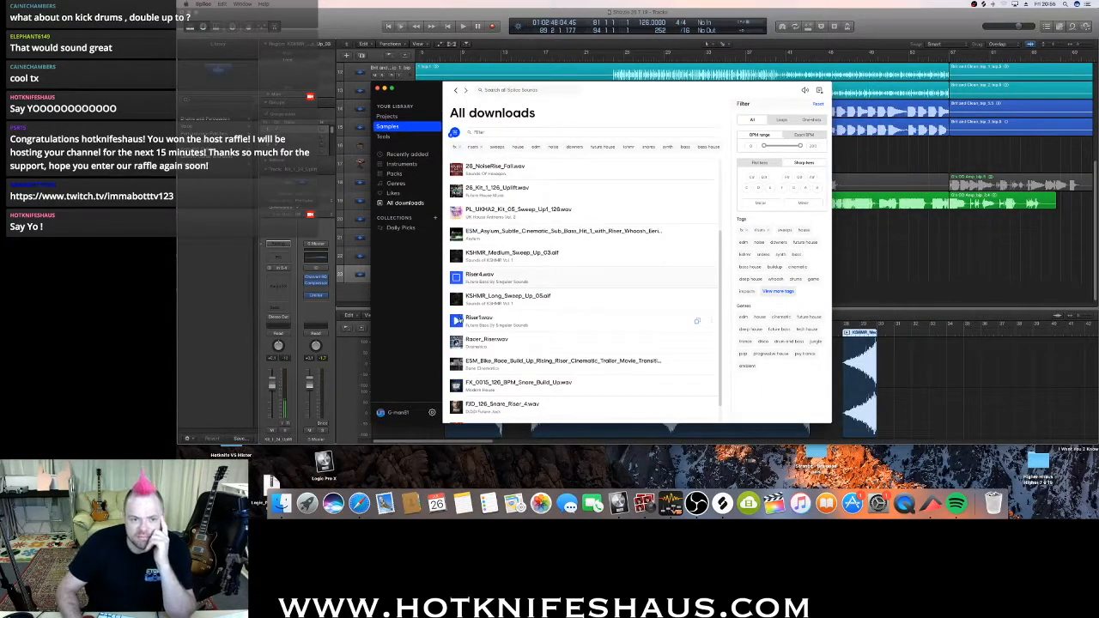
pyautogui.click(710, 321)
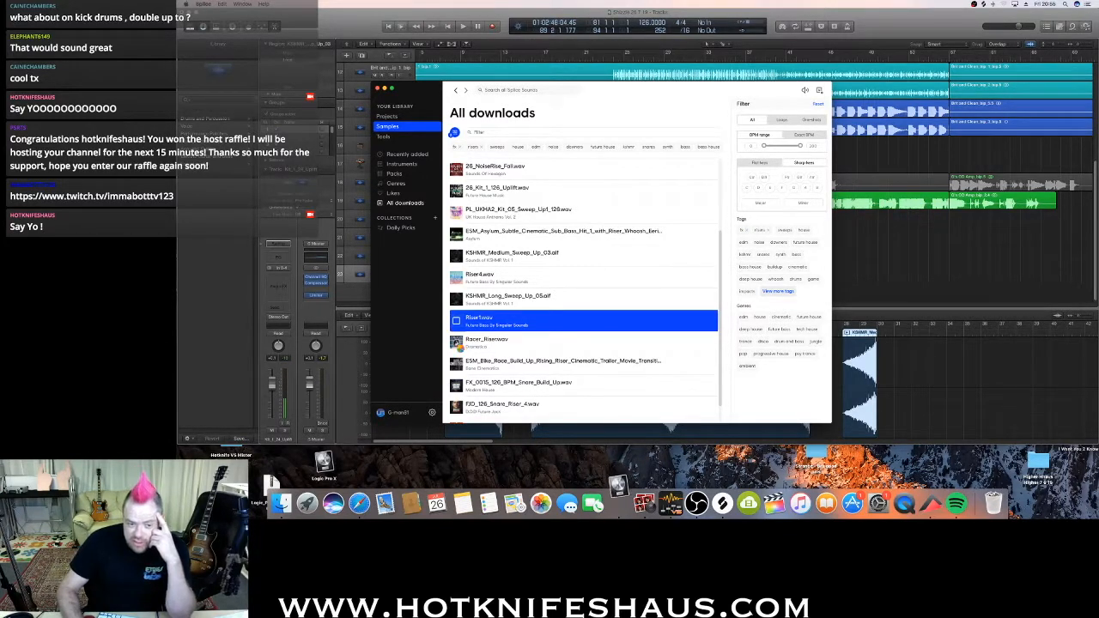
pyautogui.click(975, 216)
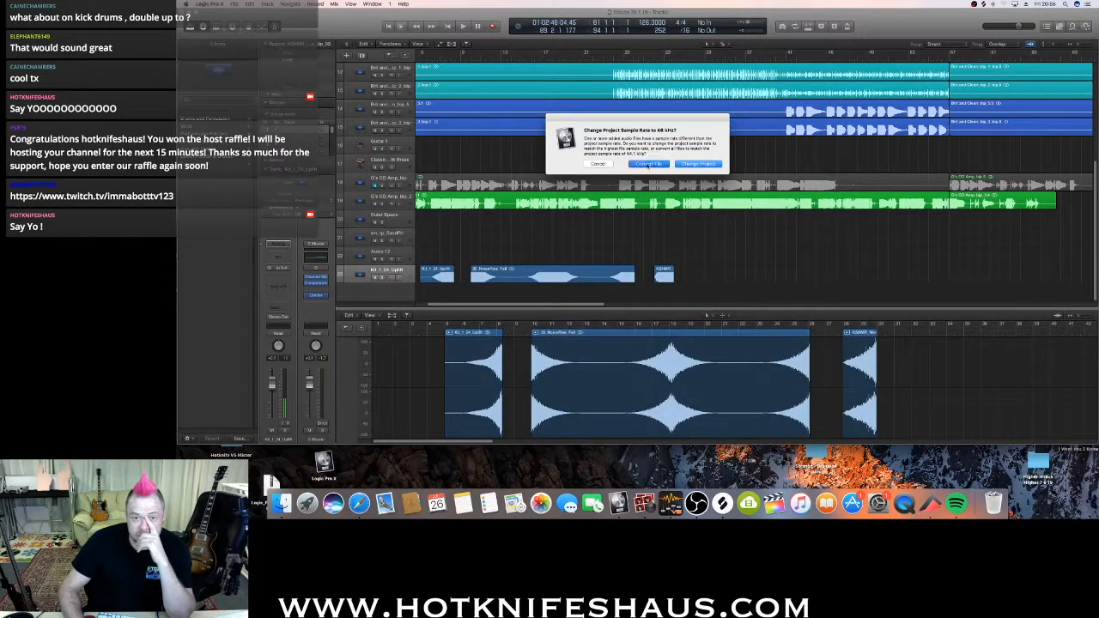
pyautogui.click(647, 164)
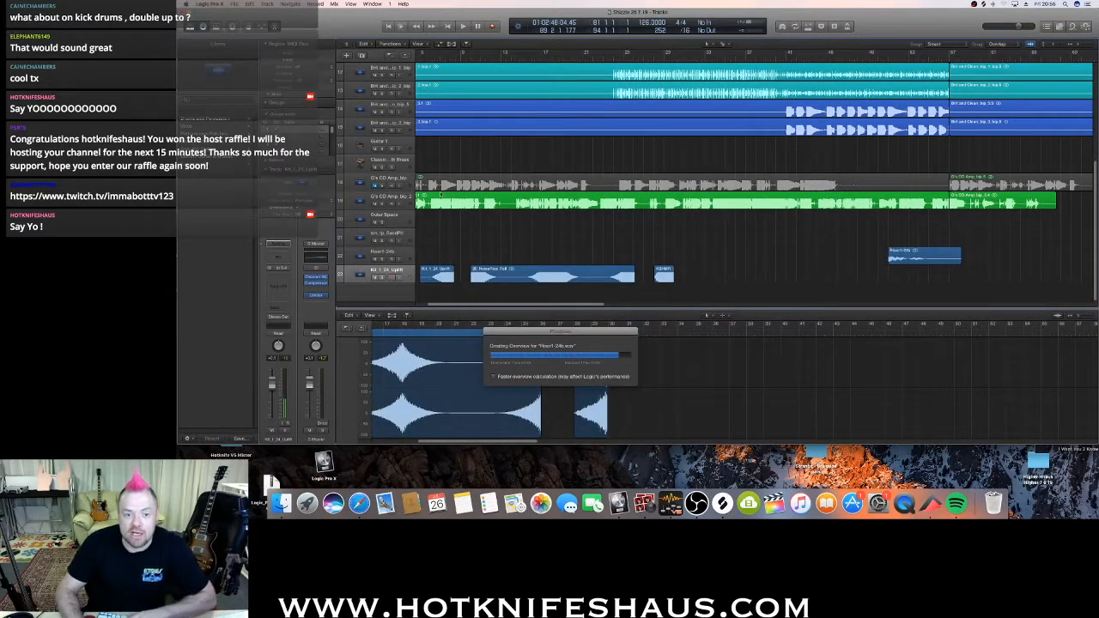
# Look through the remaining riser downloads in Splice and play the arrangement briefly from bar 26 in Logic Pro X.
pyautogui.click(722, 504)
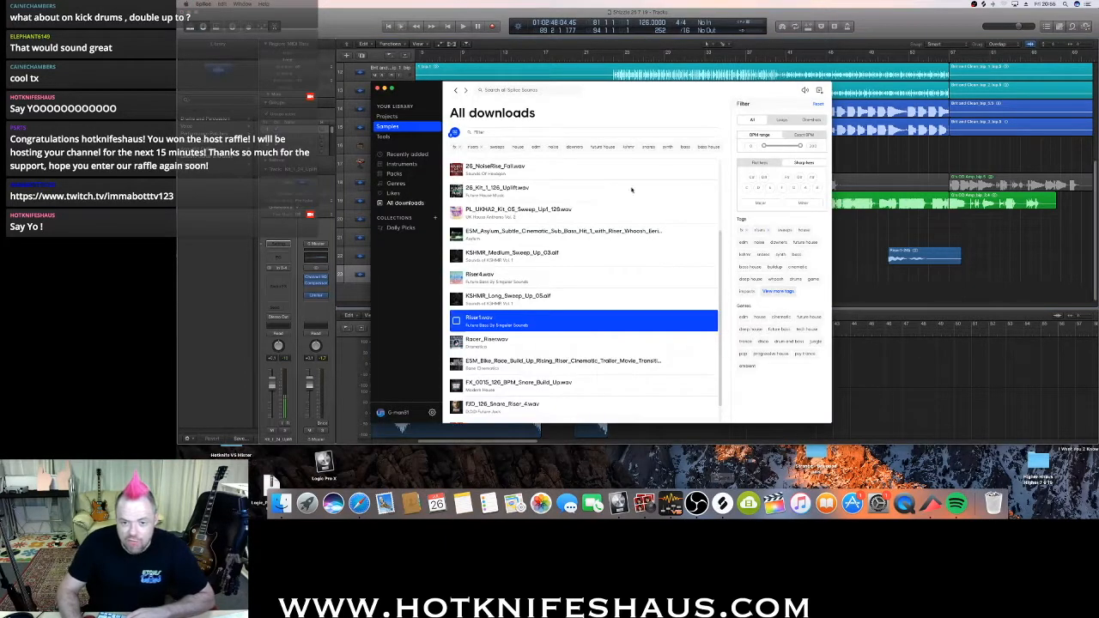
pyautogui.scroll(-1, 558, 387)
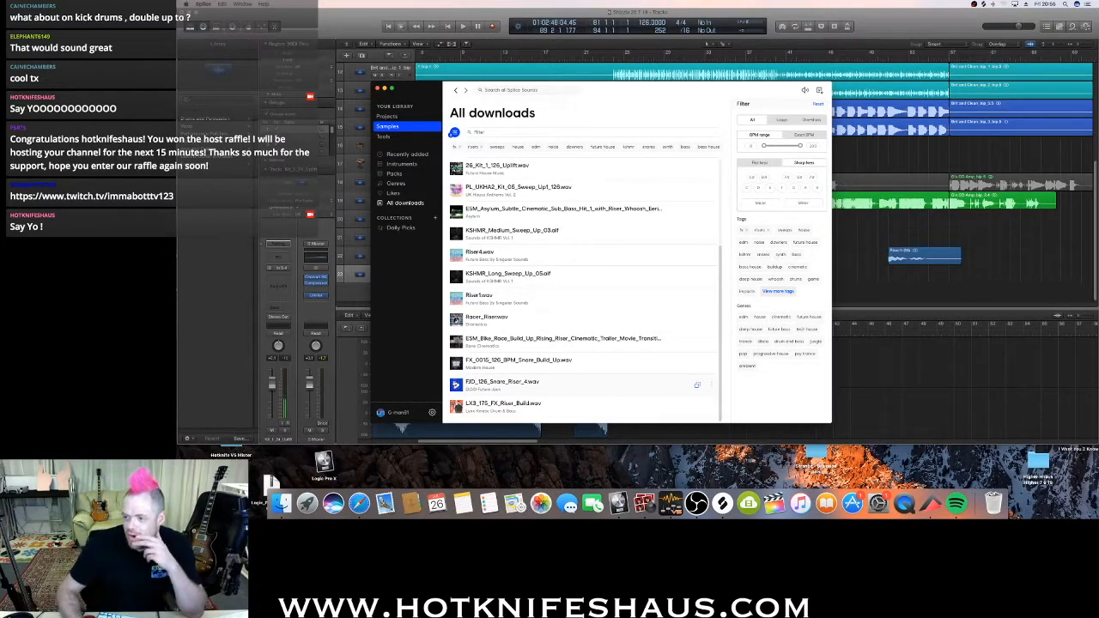
pyautogui.click(632, 59)
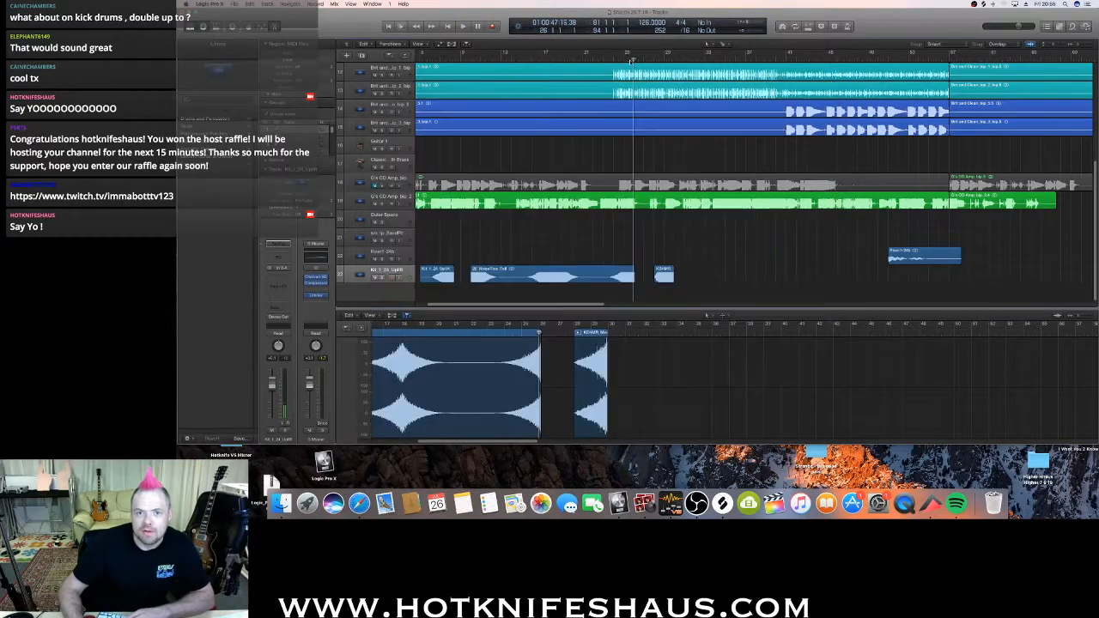
pyautogui.press('space')
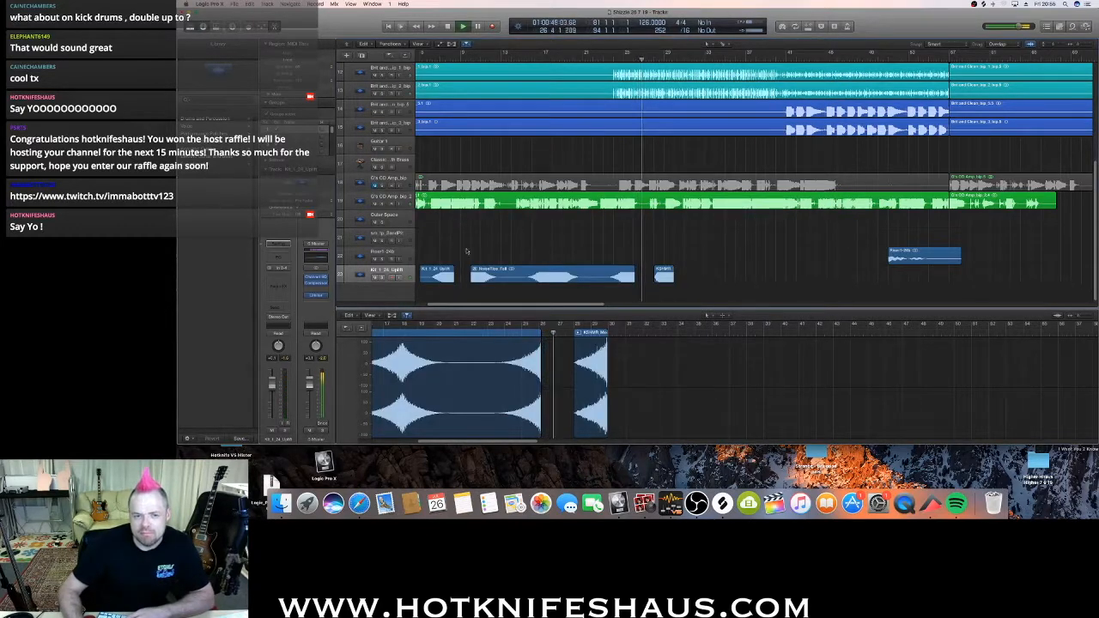
pyautogui.press('space')
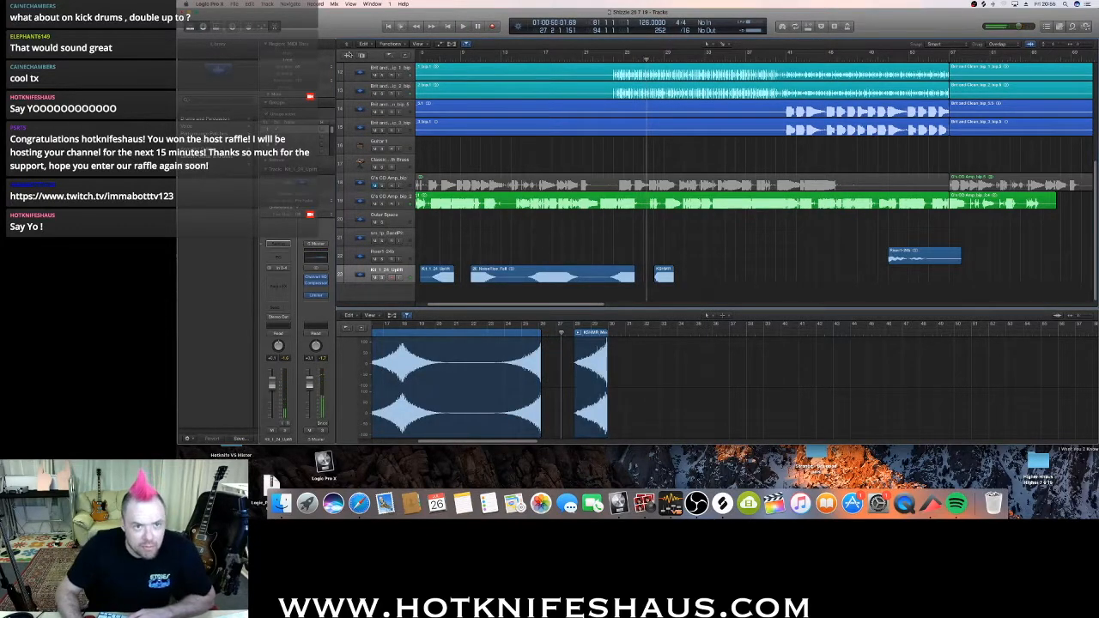
# Add another audio track below the uplift track and audition the 26_Kit_1_126_Uplift.wav sample in Splice.
pyautogui.click(348, 54)
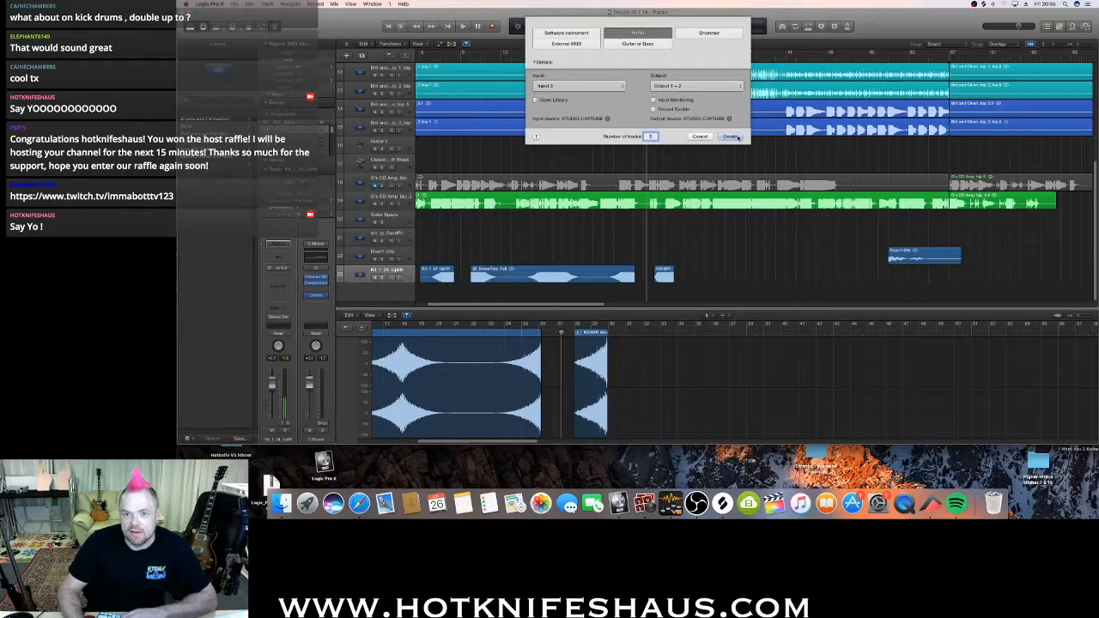
pyautogui.click(739, 138)
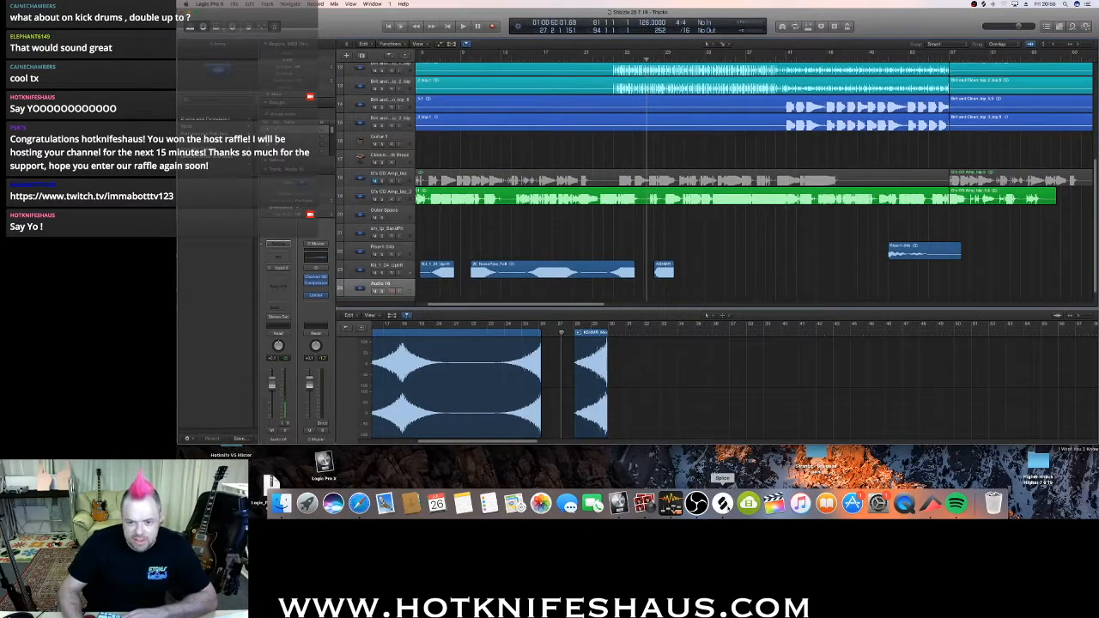
pyautogui.click(722, 504)
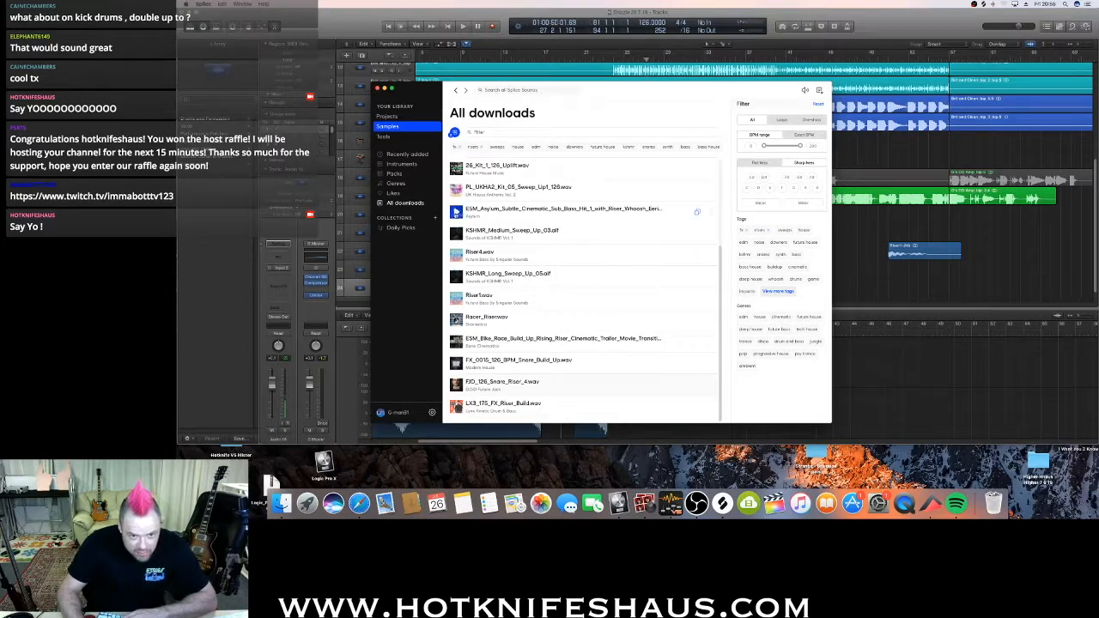
pyautogui.click(456, 169)
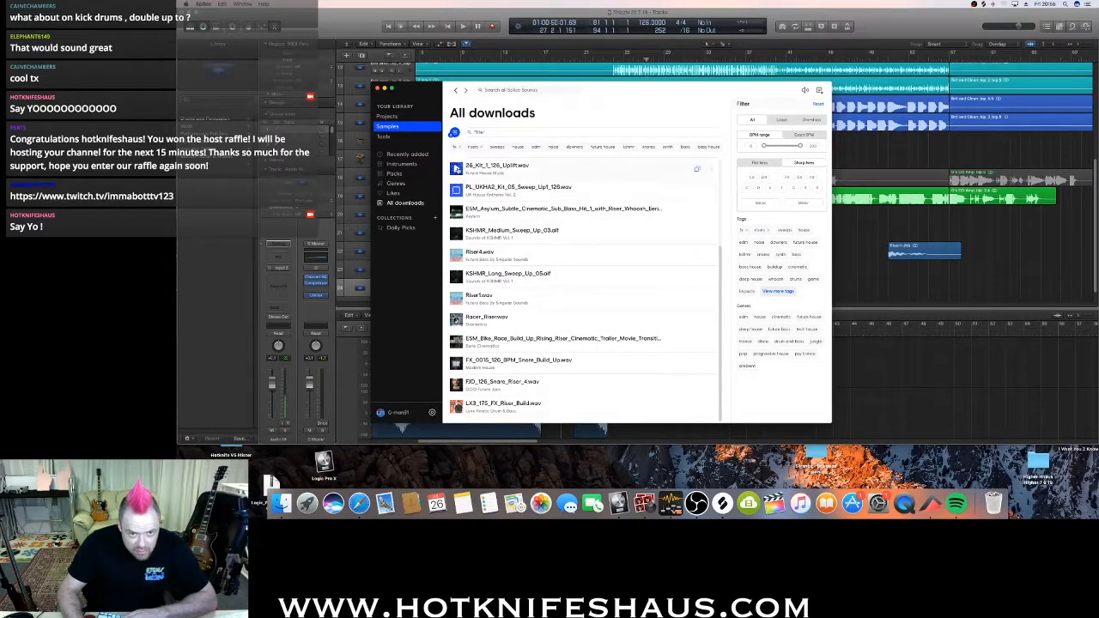
# Audition the downloaded riser and snare build-up samples, including Riser1.wav and FJD_126_Snare_Riser_4.wav.
pyautogui.click(466, 300)
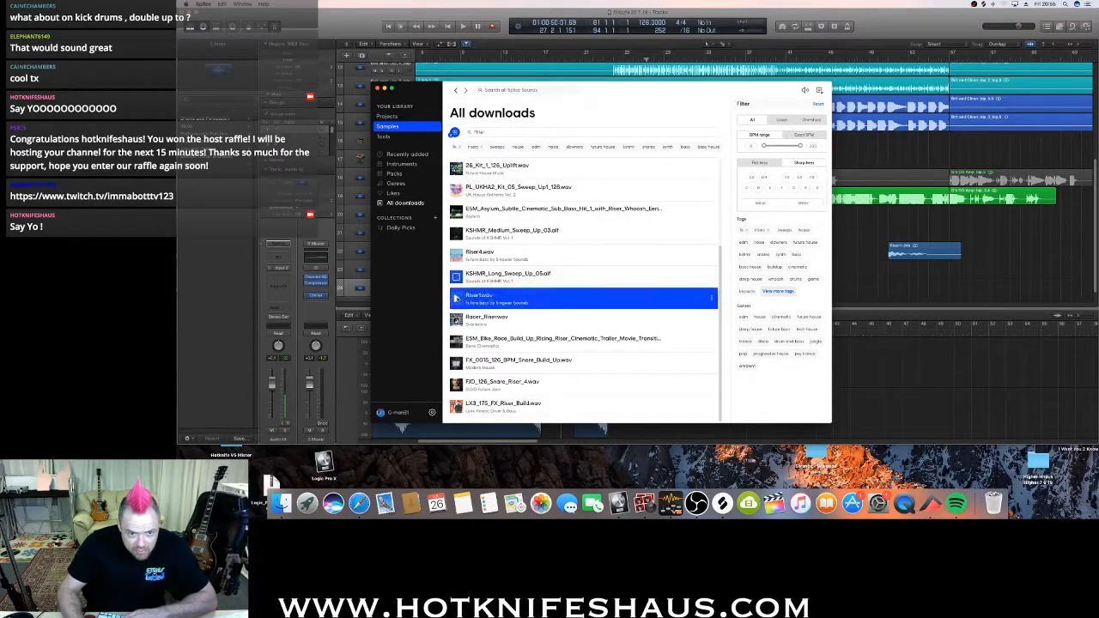
pyautogui.click(457, 320)
pyautogui.click(456, 363)
pyautogui.click(457, 386)
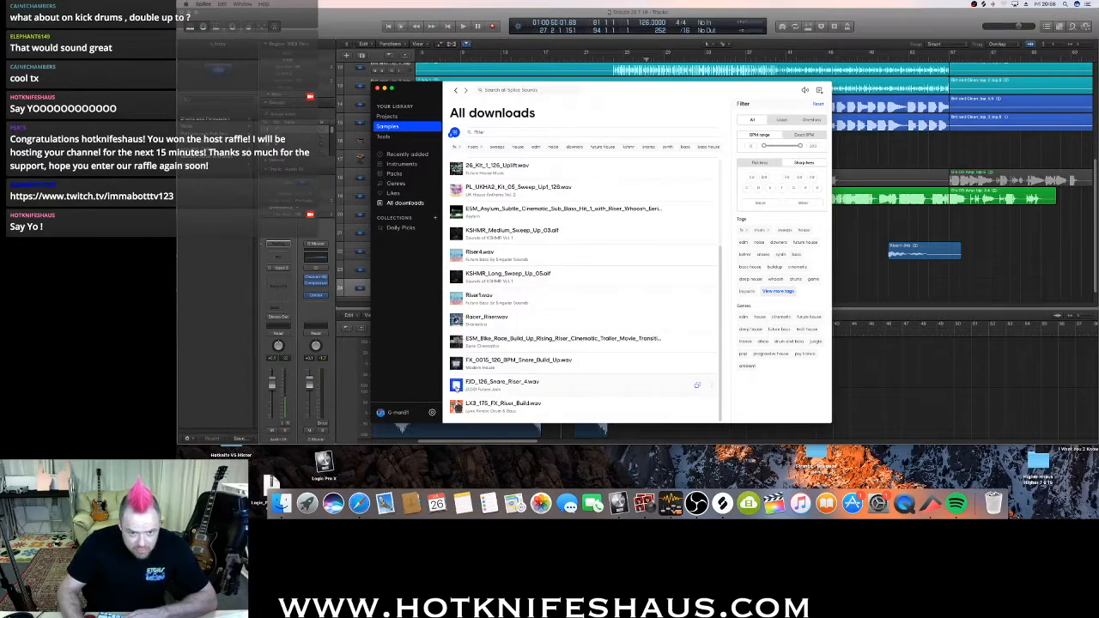
# Add FJD_126_Snare_Riser_4.wav to its own audio track at about bar 17 and move the Splice window out of the way.
pyautogui.moveTo(583, 102); pyautogui.dragTo(854, 147)
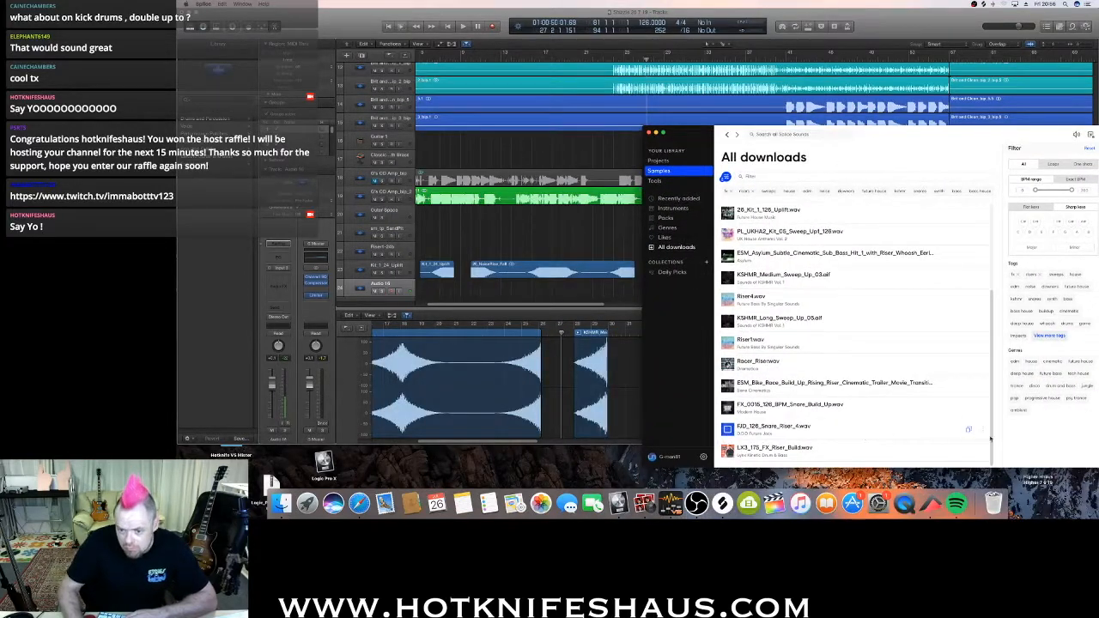
pyautogui.moveTo(984, 429); pyautogui.dragTo(546, 292)
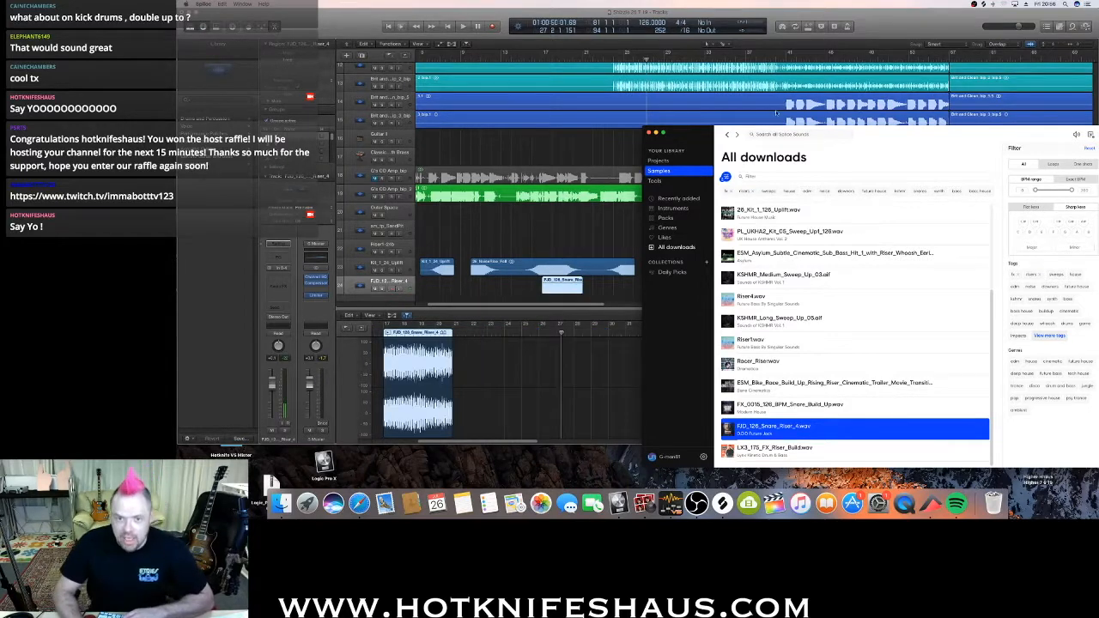
pyautogui.moveTo(888, 132); pyautogui.dragTo(887, 480)
# Move the snare riser region later on its track so that it spans roughly bars 20 to 24.
pyautogui.moveTo(544, 293); pyautogui.dragTo(569, 293)
pyautogui.click(576, 58)
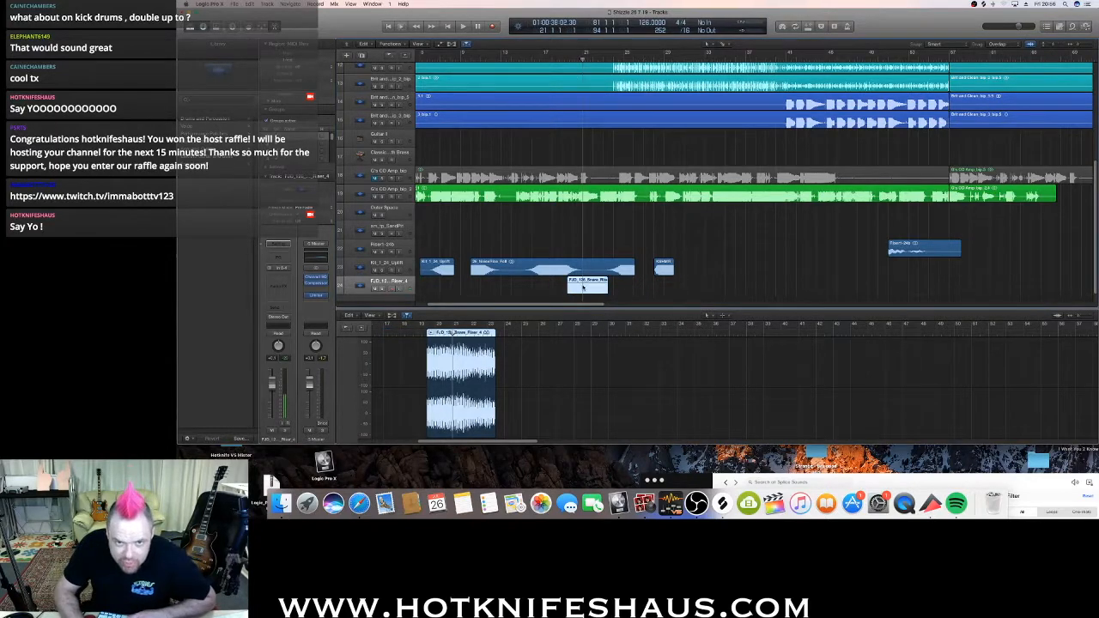
pyautogui.moveTo(589, 286); pyautogui.dragTo(600, 287)
pyautogui.click(613, 60)
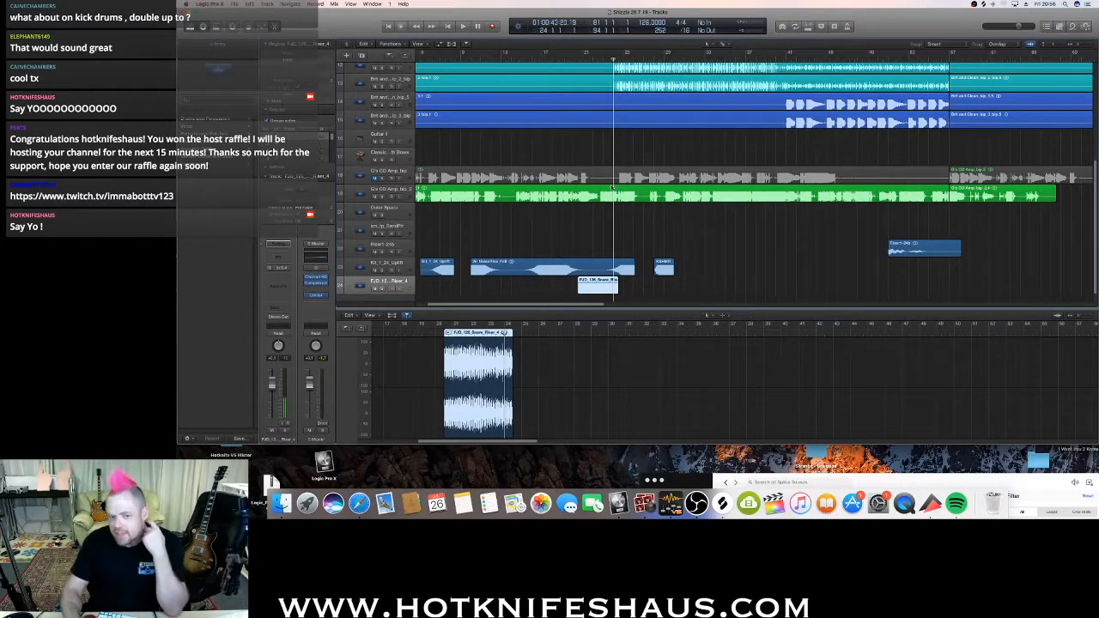
# Play the arrangement from about bar 21 to judge the snare riser region.
pyautogui.moveTo(1076, 47); pyautogui.dragTo(1056, 46)
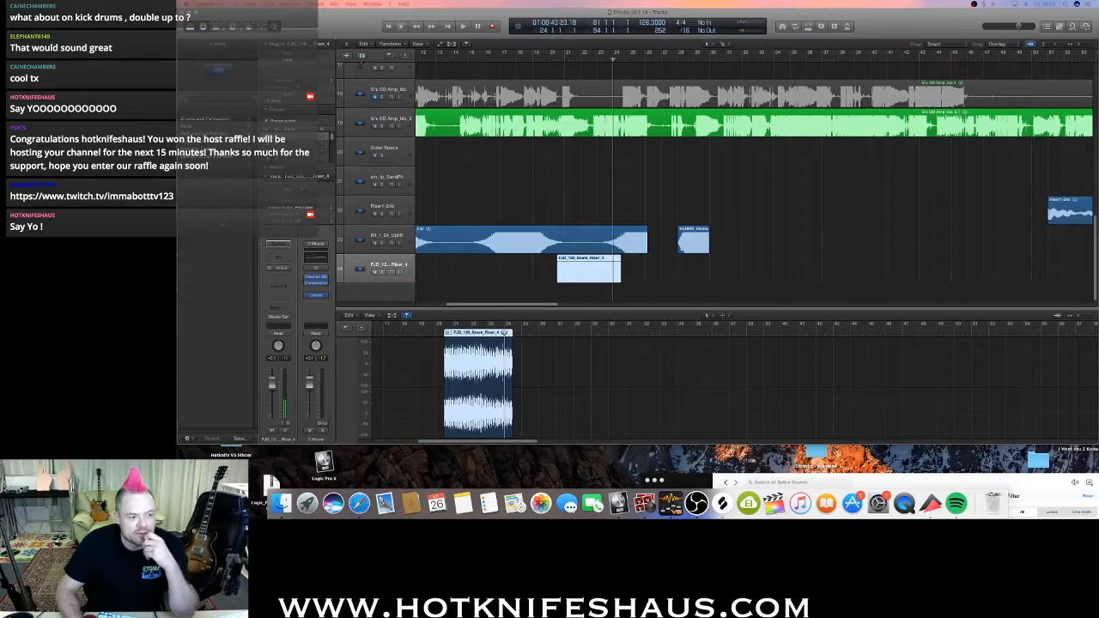
pyautogui.click(532, 297)
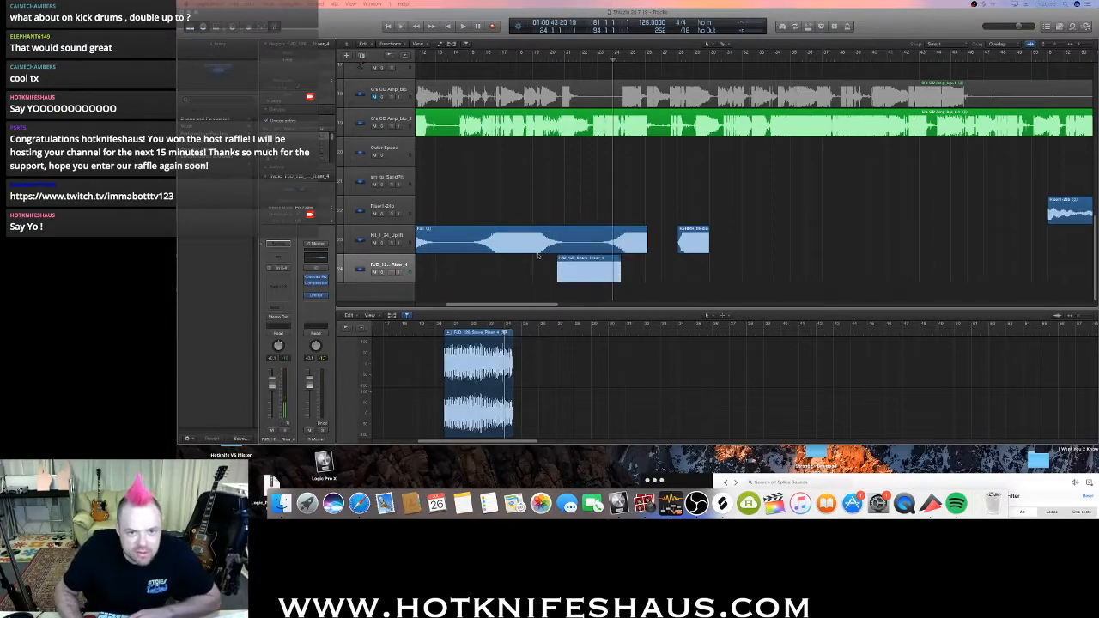
pyautogui.click(564, 61)
pyautogui.press('space')
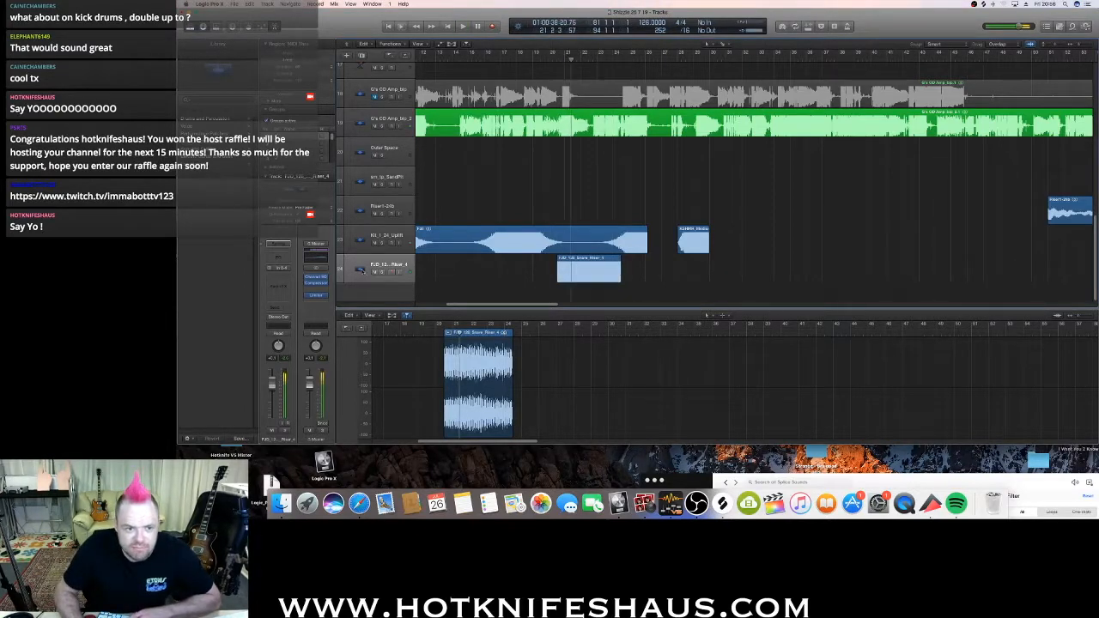
pyautogui.click(467, 333)
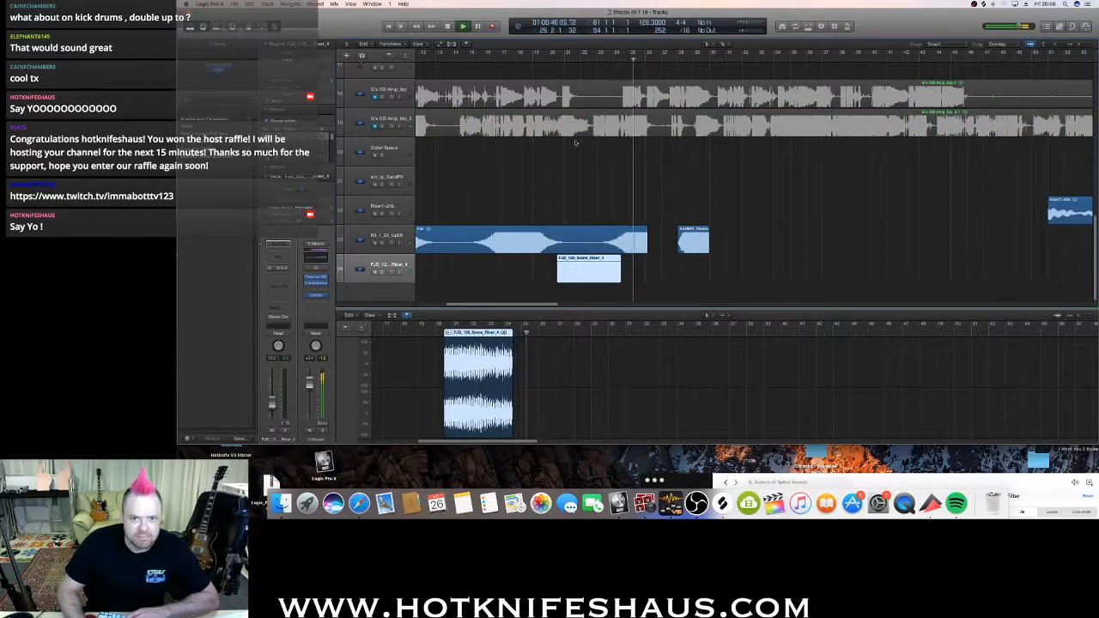
pyautogui.press('space')
pyautogui.press('space')
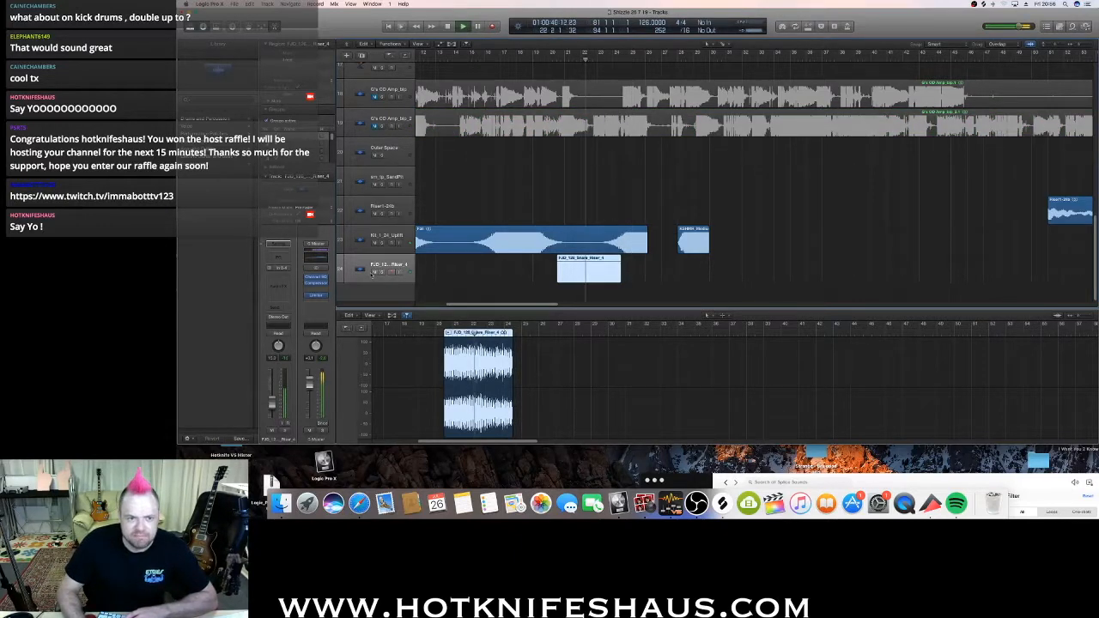
# Toggle solo on the snare riser track to check it during playback, and delete its region.
pyautogui.click(380, 272)
pyautogui.click(381, 271)
pyautogui.press('space')
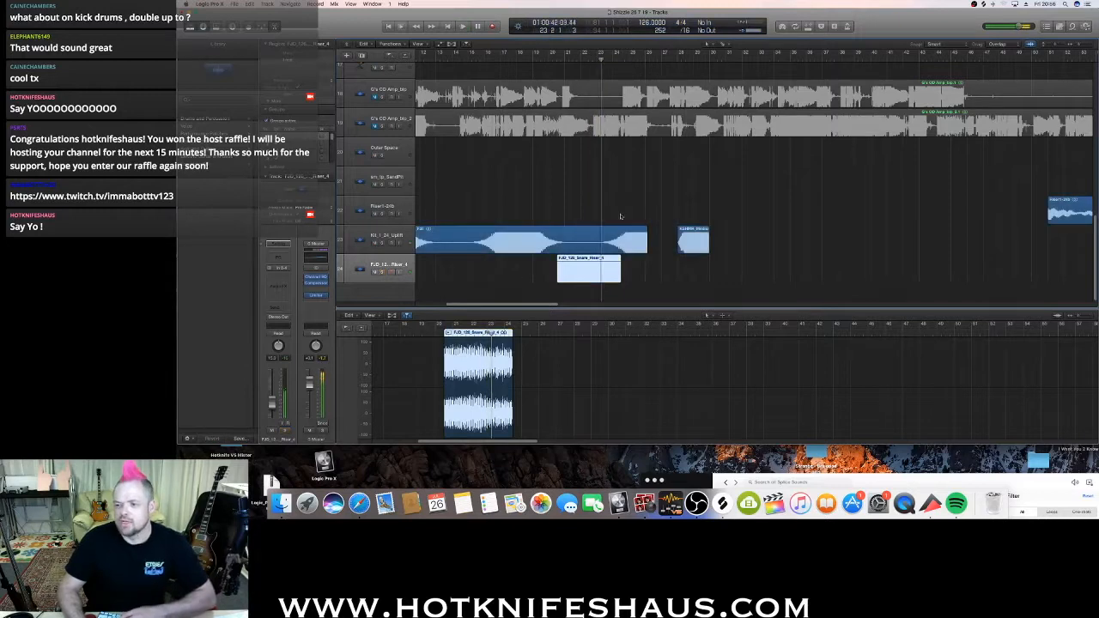
pyautogui.press('Delete')
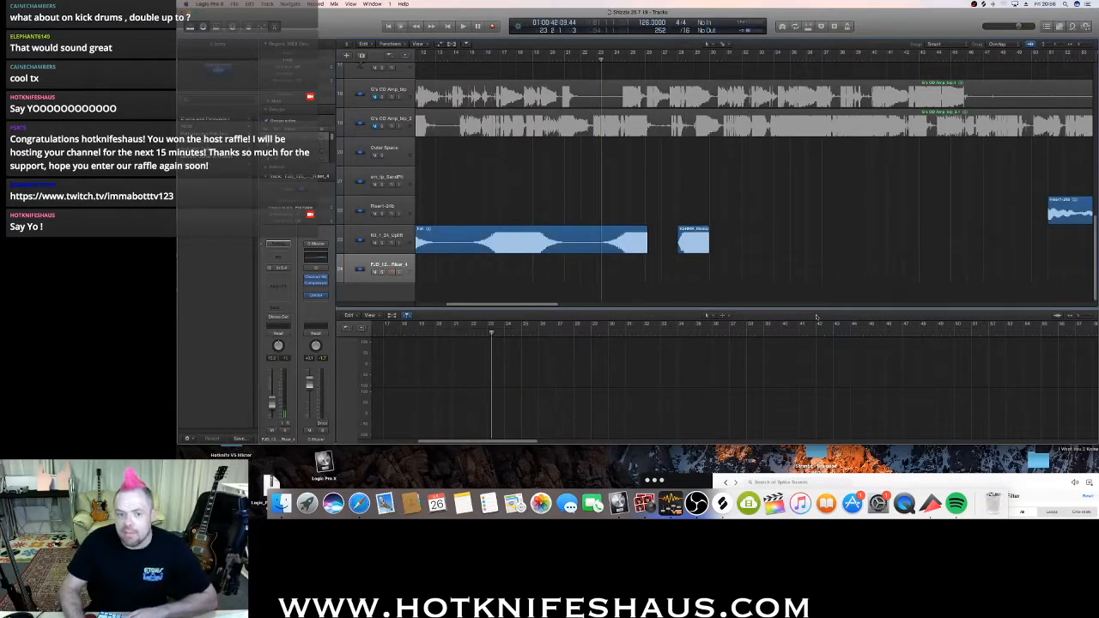
# Play the intro from about bar 3 and look over the tracks from the drums down to the effects.
pyautogui.hscroll(-5, 544, 301)
pyautogui.click(443, 57)
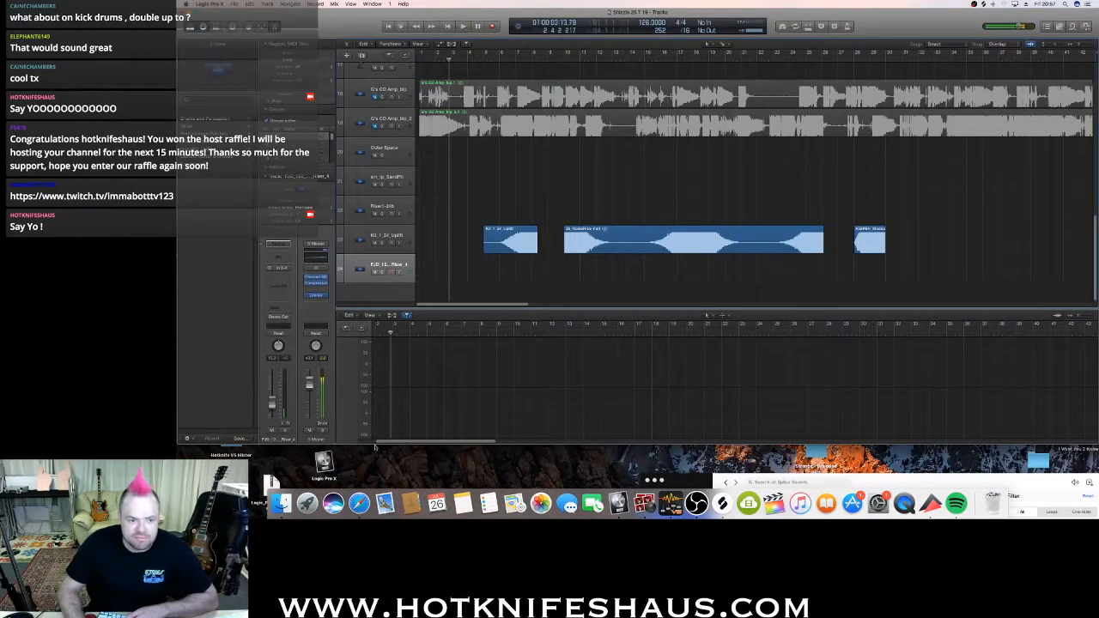
pyautogui.scroll(10, 564, 266)
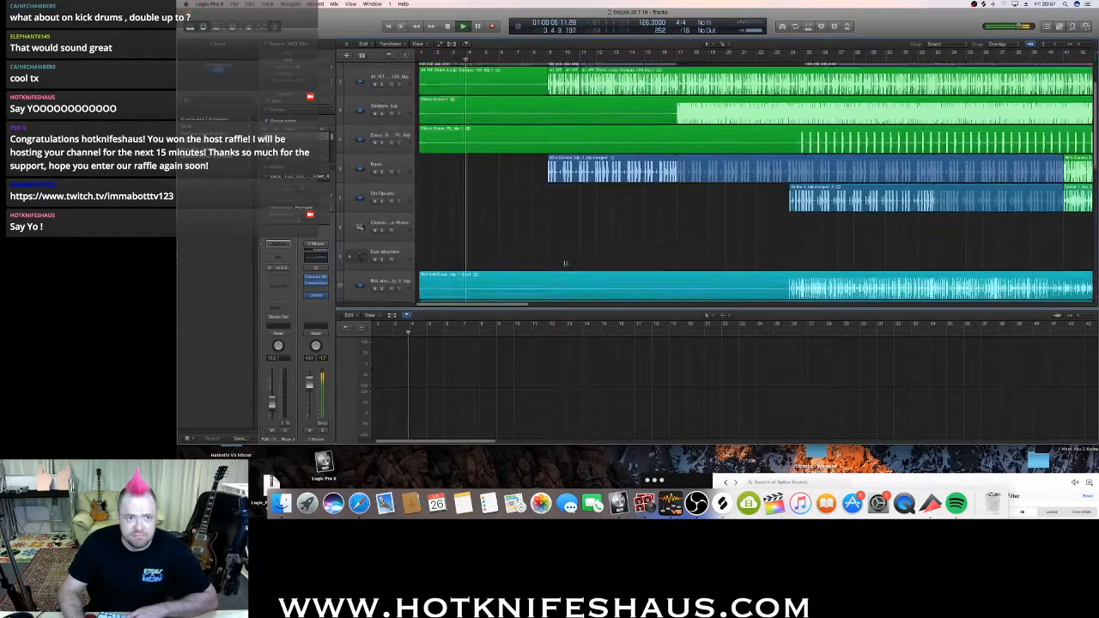
pyautogui.scroll(3, 564, 266)
pyautogui.scroll(-12, 570, 240)
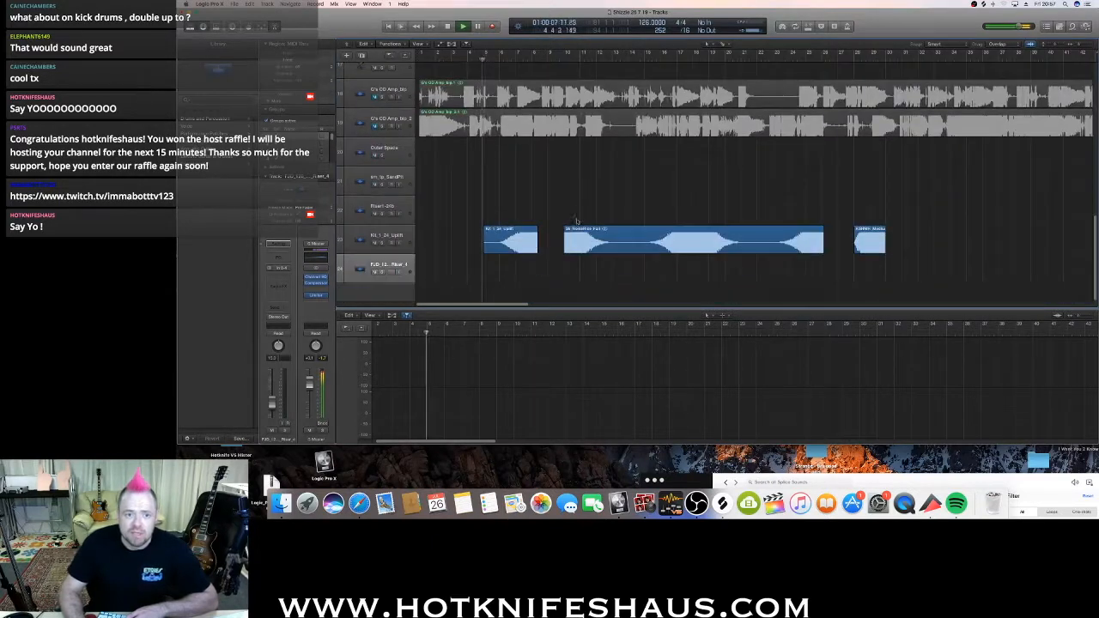
pyautogui.press('space')
# Move the Kit_1_24_Uplift region to about bar 33 and the long noise rise-and-fall region to bar 1.
pyautogui.moveTo(478, 272); pyautogui.dragTo(555, 249)
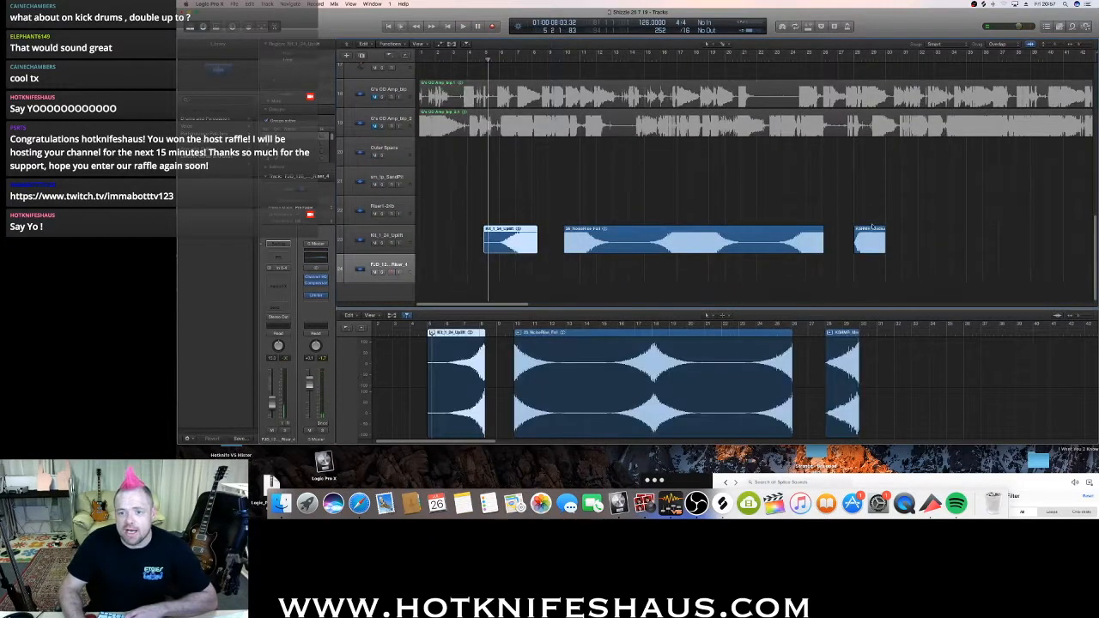
pyautogui.click(917, 241)
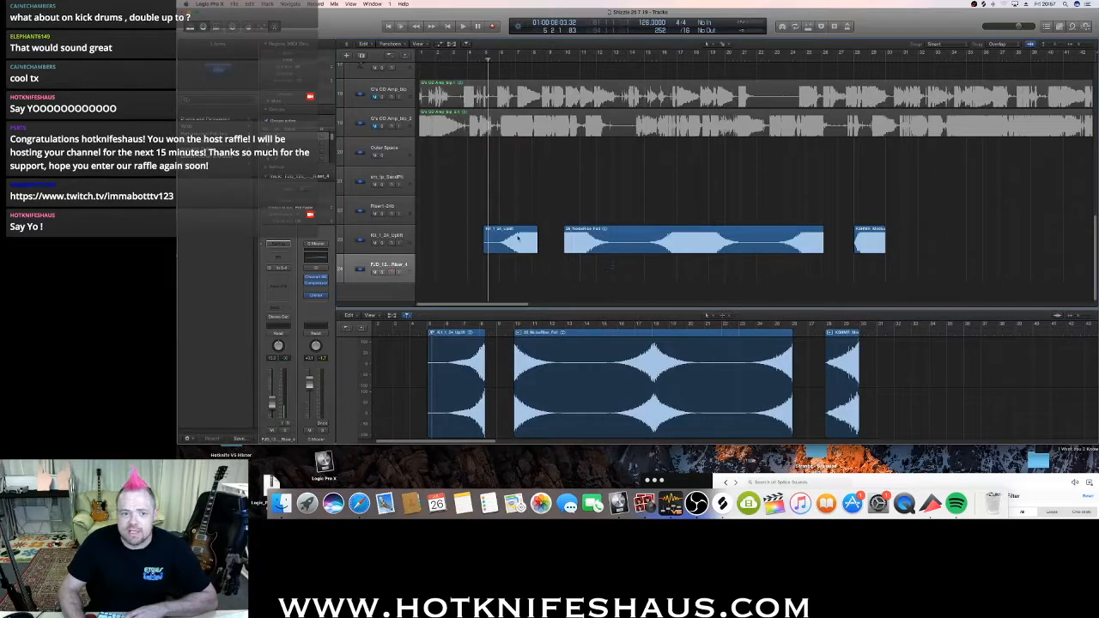
pyautogui.moveTo(518, 240); pyautogui.dragTo(971, 241)
pyautogui.moveTo(580, 242); pyautogui.dragTo(453, 246)
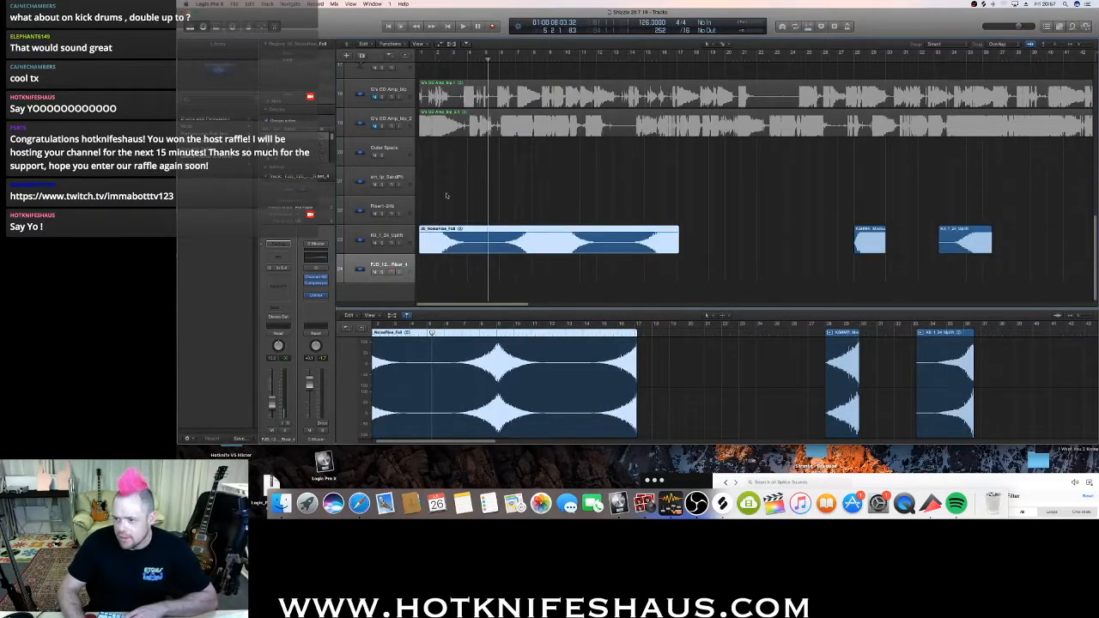
# Play the song from the beginning to hear the noise region, and select the Kit_1_24_Uplift track.
pyautogui.press('Return')
pyautogui.press('space')
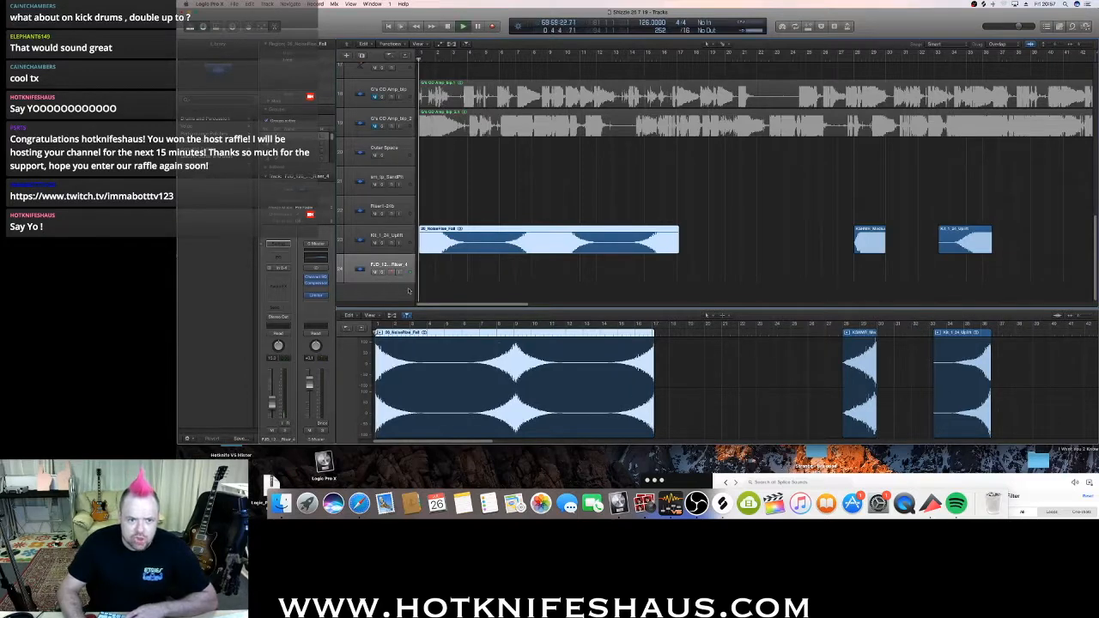
pyautogui.click(395, 230)
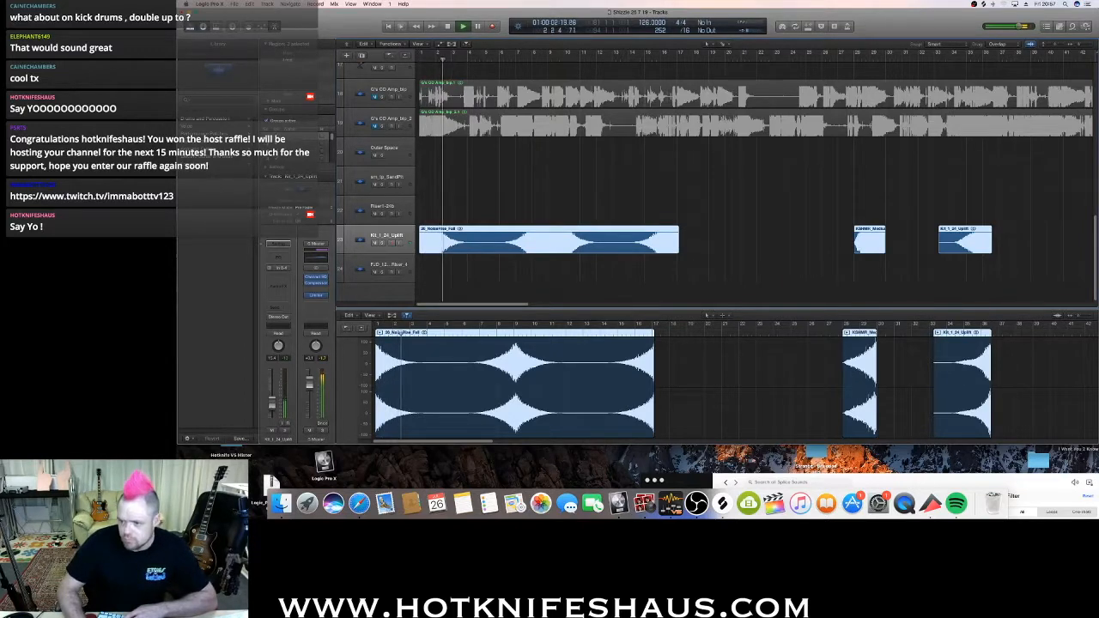
pyautogui.press('space')
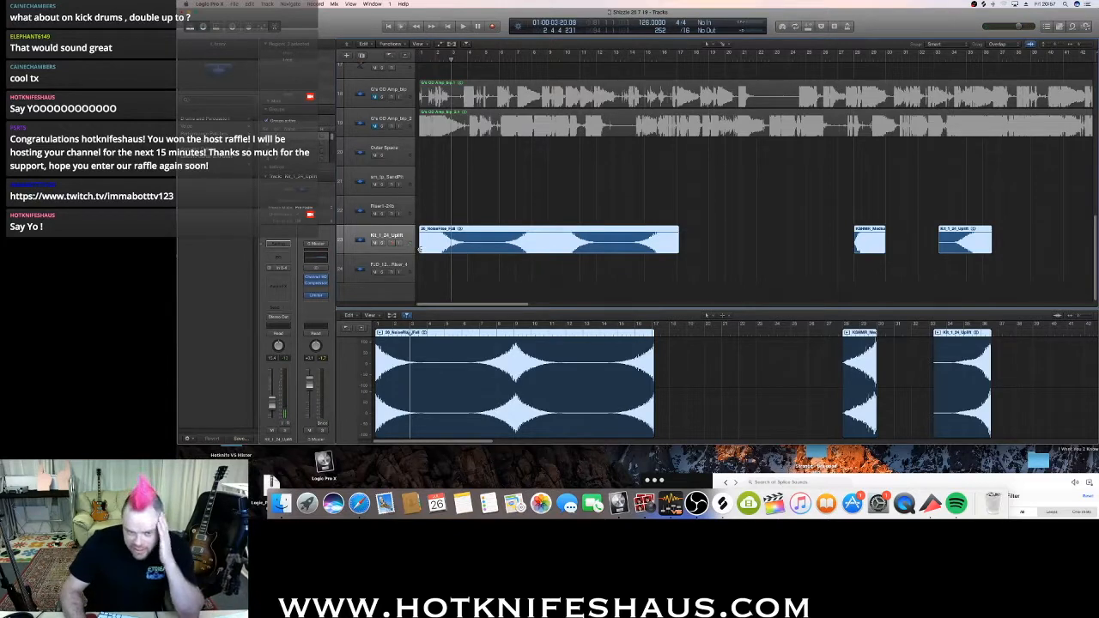
# Insert a stereo Compressor on the Kit_1_24_Uplift track.
pyautogui.click(279, 282)
pyautogui.moveTo(290, 306)
pyautogui.moveTo(359, 314)
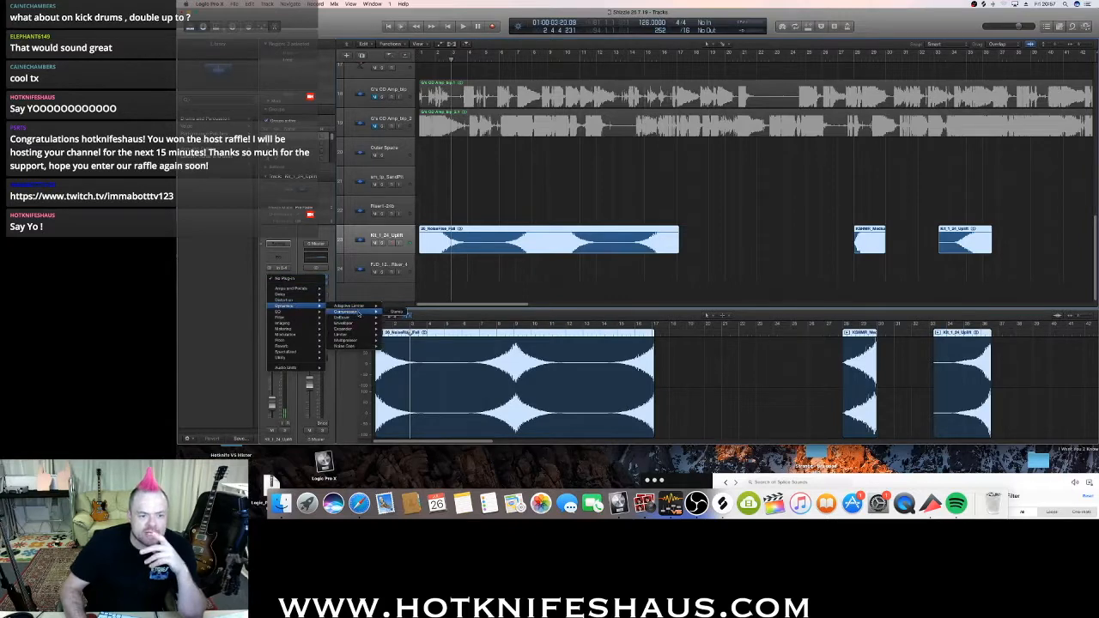
pyautogui.click(398, 312)
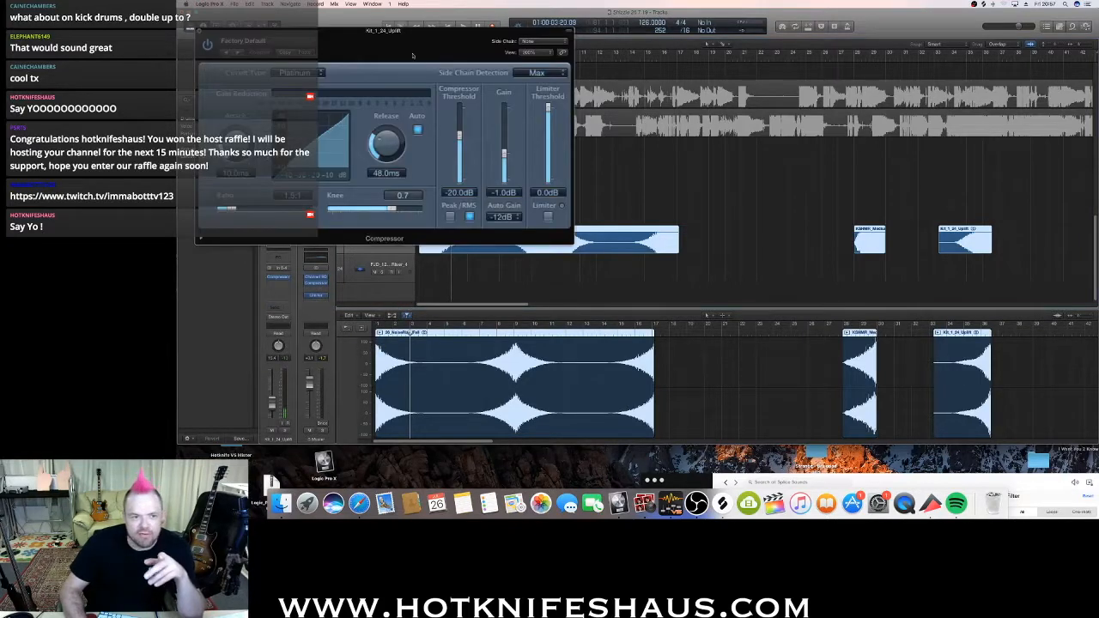
# Look through the Compressor's available side-chain sources without choosing one, and close the plug-in window.
pyautogui.click(534, 41)
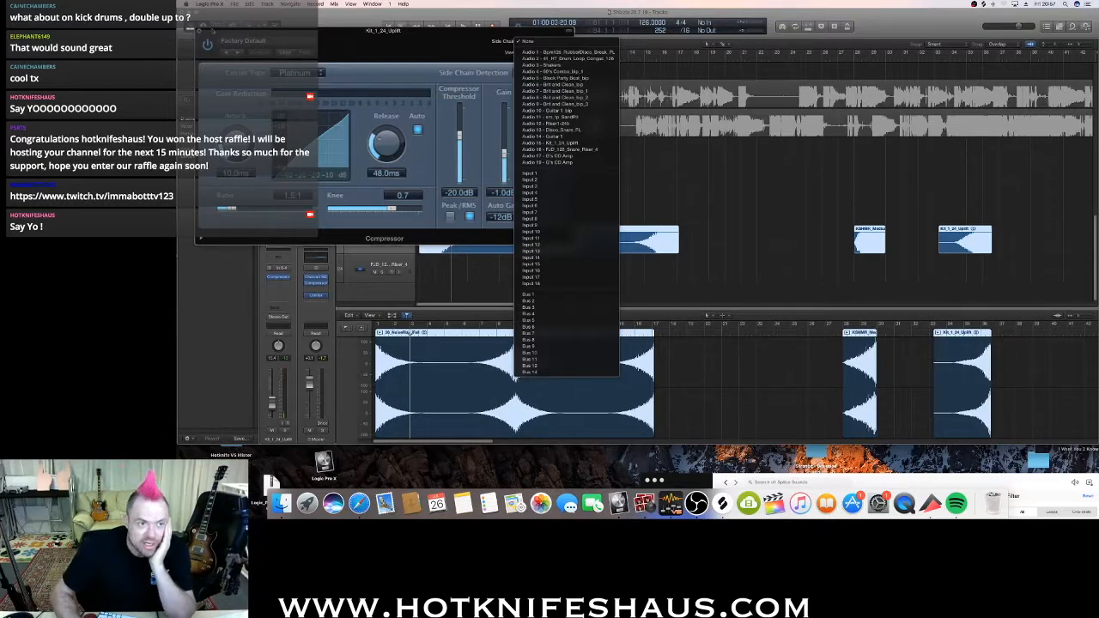
pyautogui.click(225, 49)
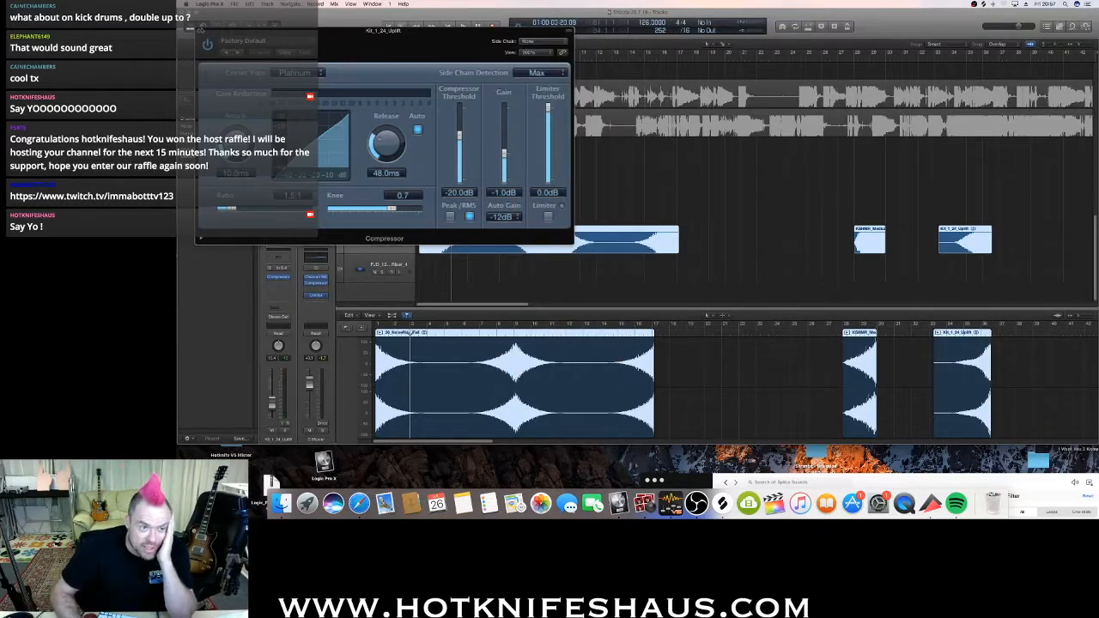
pyautogui.click(200, 30)
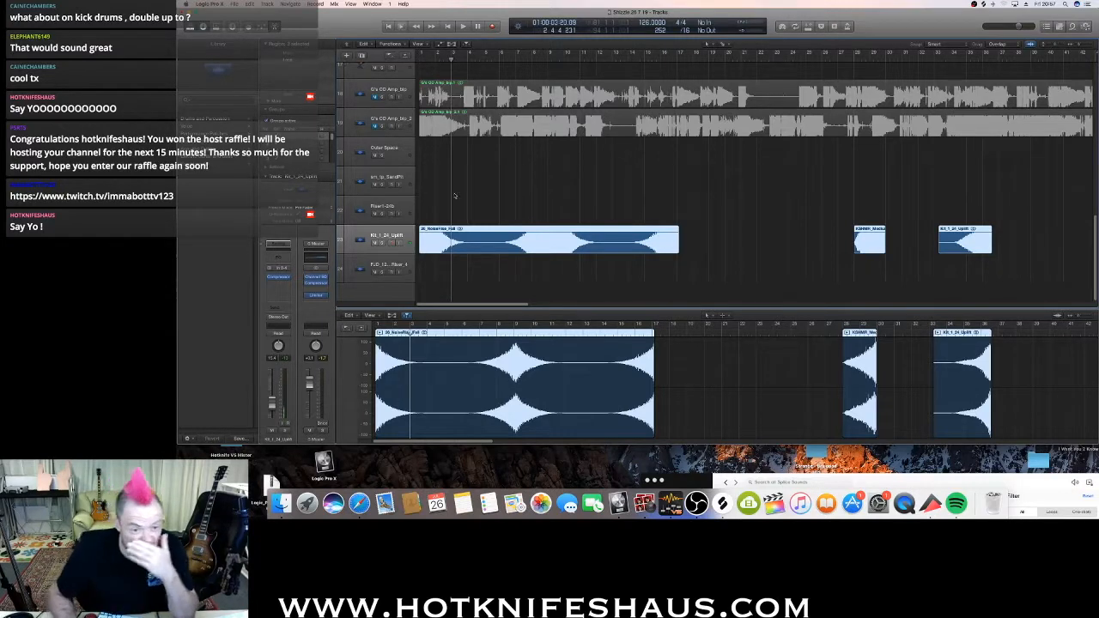
# Reopen the Compressor on the Kit_1_24_Uplift track and place its window clear of the track headers.
pyautogui.click(276, 273)
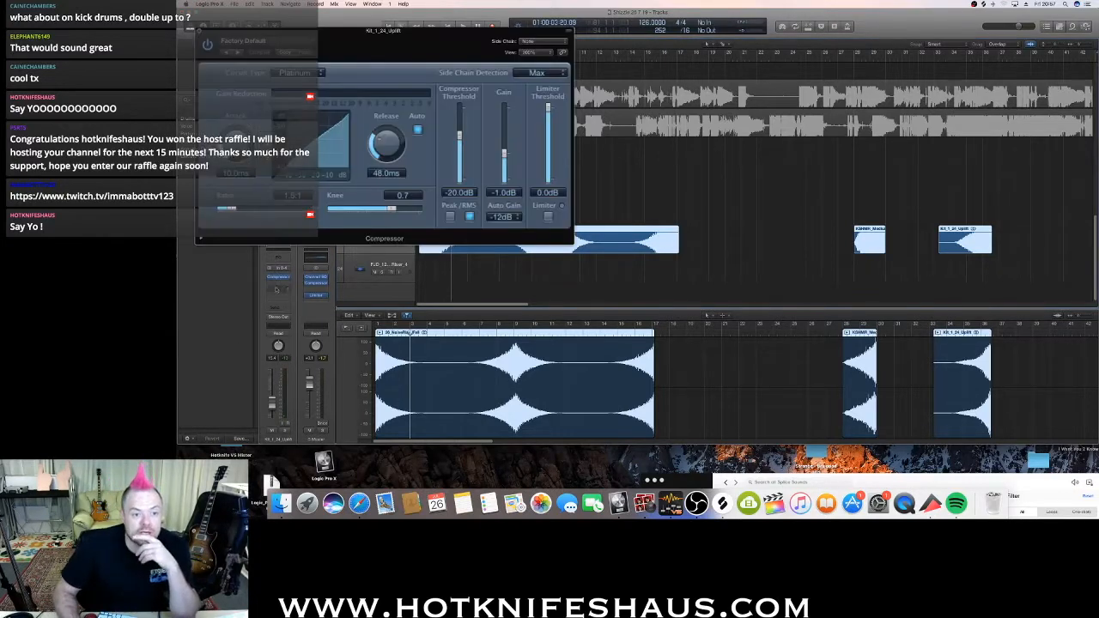
pyautogui.moveTo(367, 33); pyautogui.dragTo(497, 259)
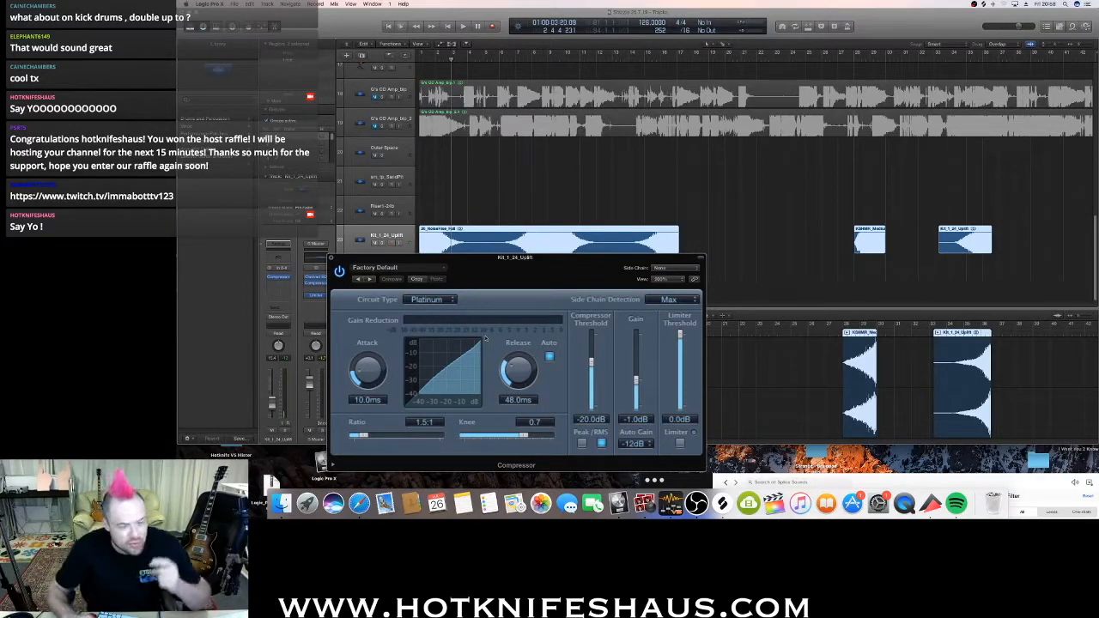
pyautogui.scroll(1, 515, 197)
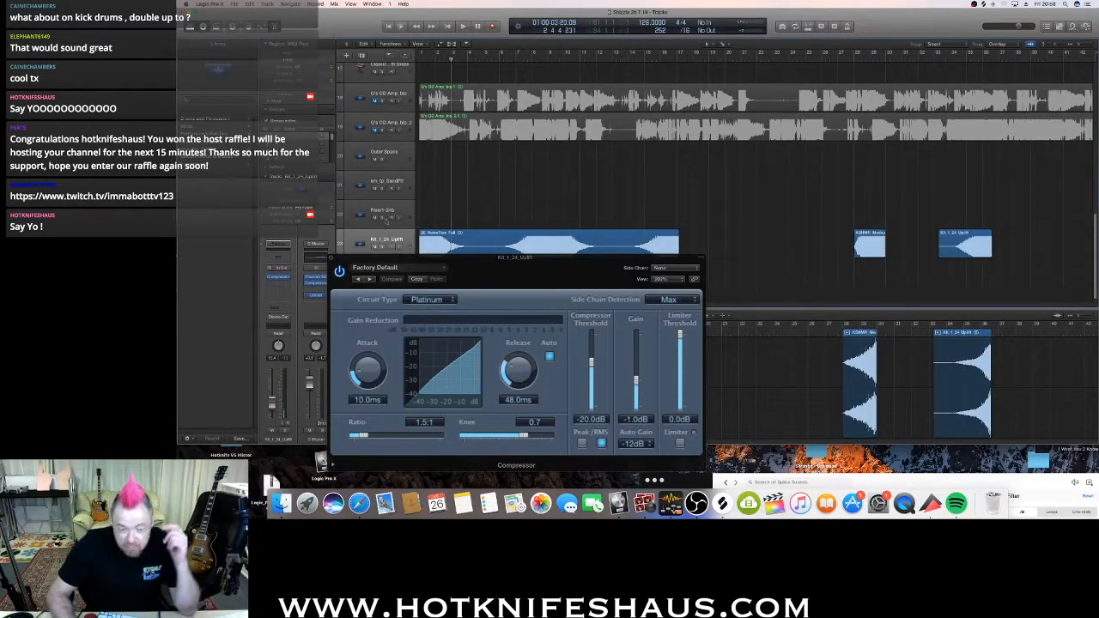
pyautogui.click(378, 234)
pyautogui.moveTo(423, 259); pyautogui.dragTo(662, 149)
pyautogui.click(359, 235)
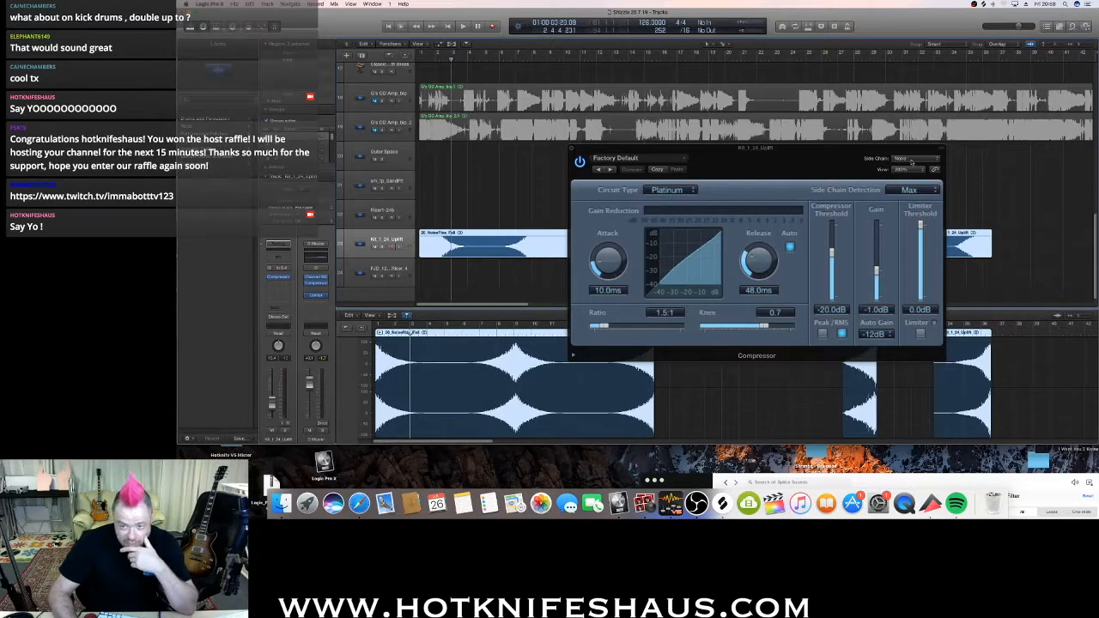
# Listen to the Block Party Beat track in solo from about bar 3 and select that track.
pyautogui.scroll(3, 420, 144)
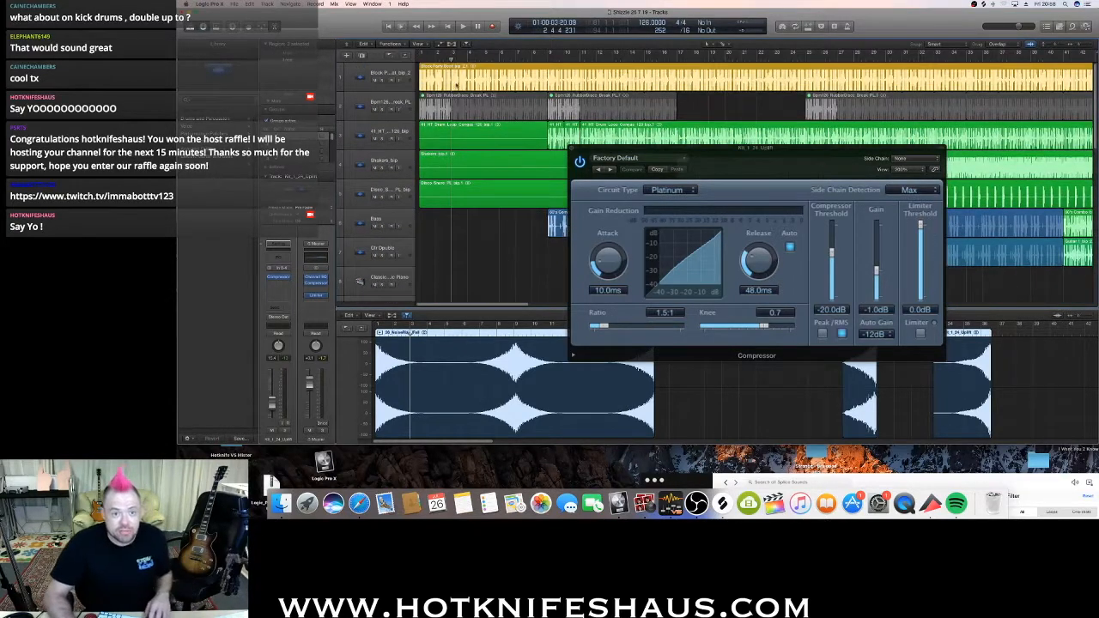
pyautogui.scroll(5, 383, 80)
pyautogui.scroll(-5, 390, 86)
pyautogui.scroll(8, 395, 90)
pyautogui.scroll(-8, 401, 94)
pyautogui.scroll(10, 400, 94)
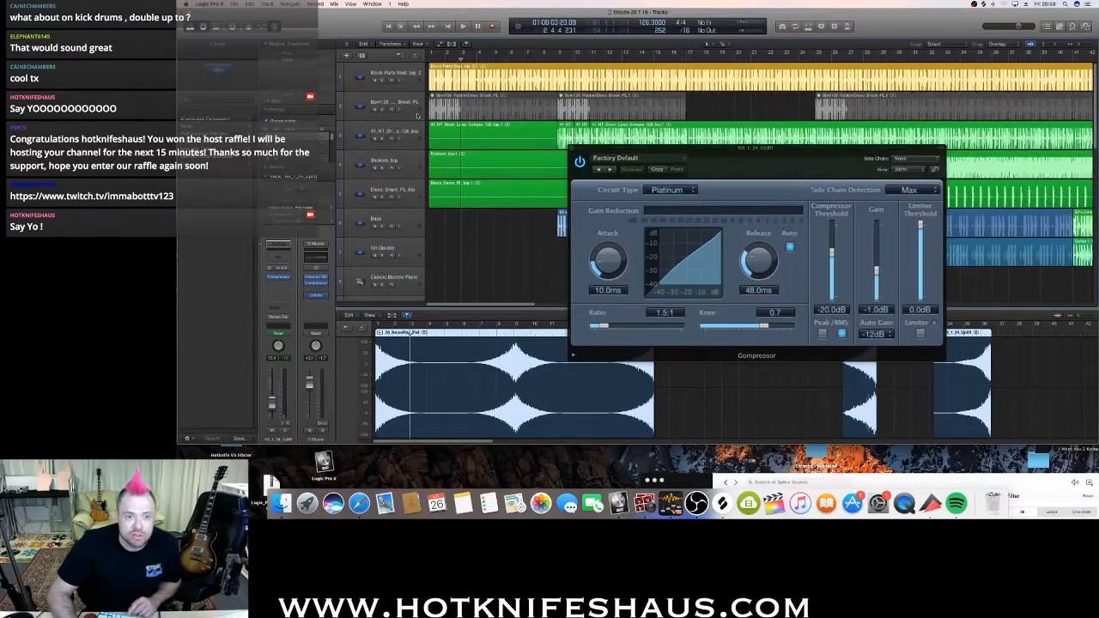
pyautogui.press('space')
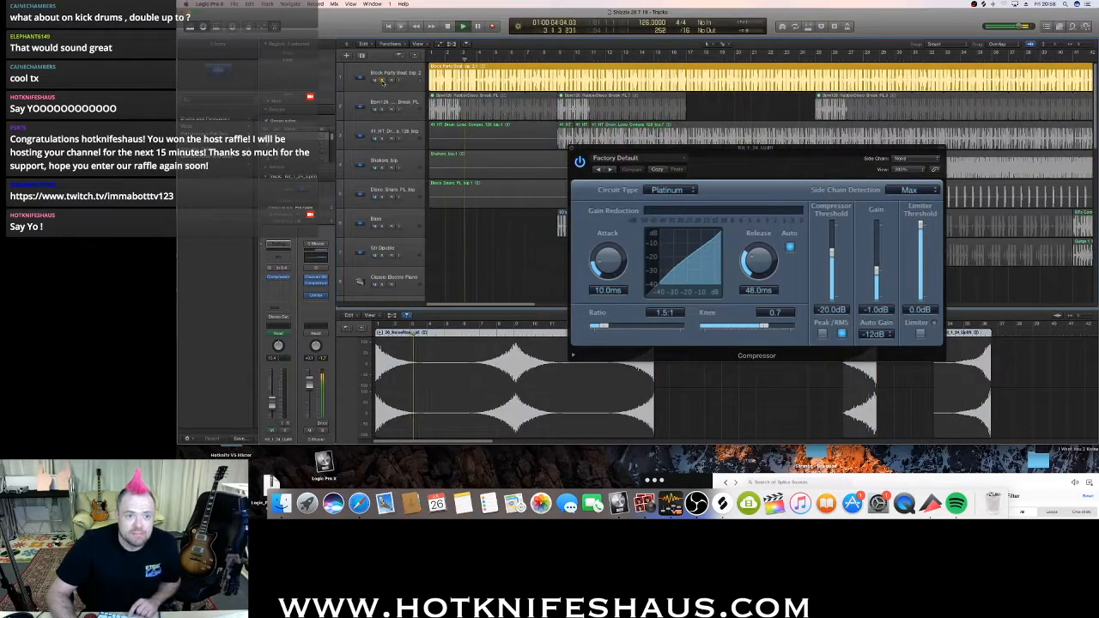
pyautogui.click(386, 86)
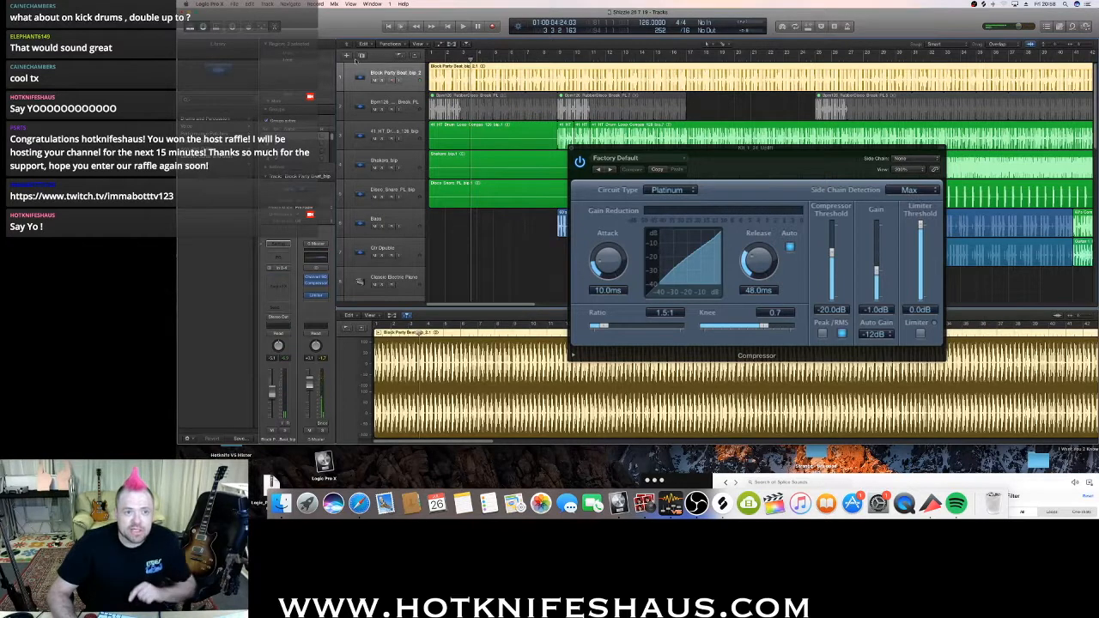
# Create a new software instrument track below Block Party Beat and load the Retro Rock+ producer drum kit on it.
pyautogui.click(346, 55)
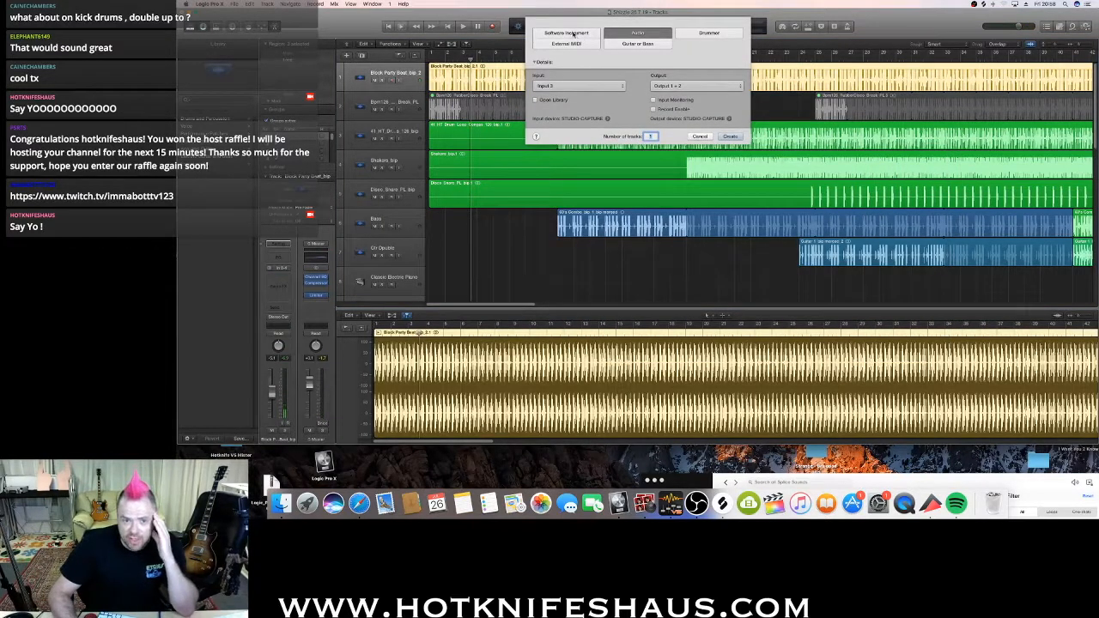
pyautogui.click(574, 34)
pyautogui.click(730, 117)
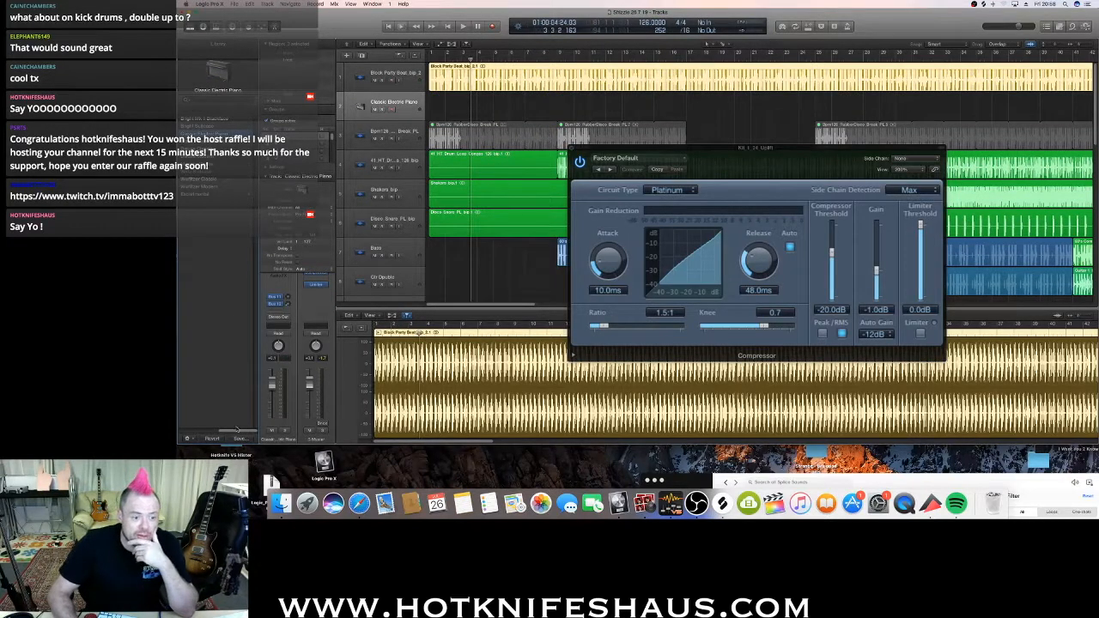
pyautogui.hscroll(-5, 230, 429)
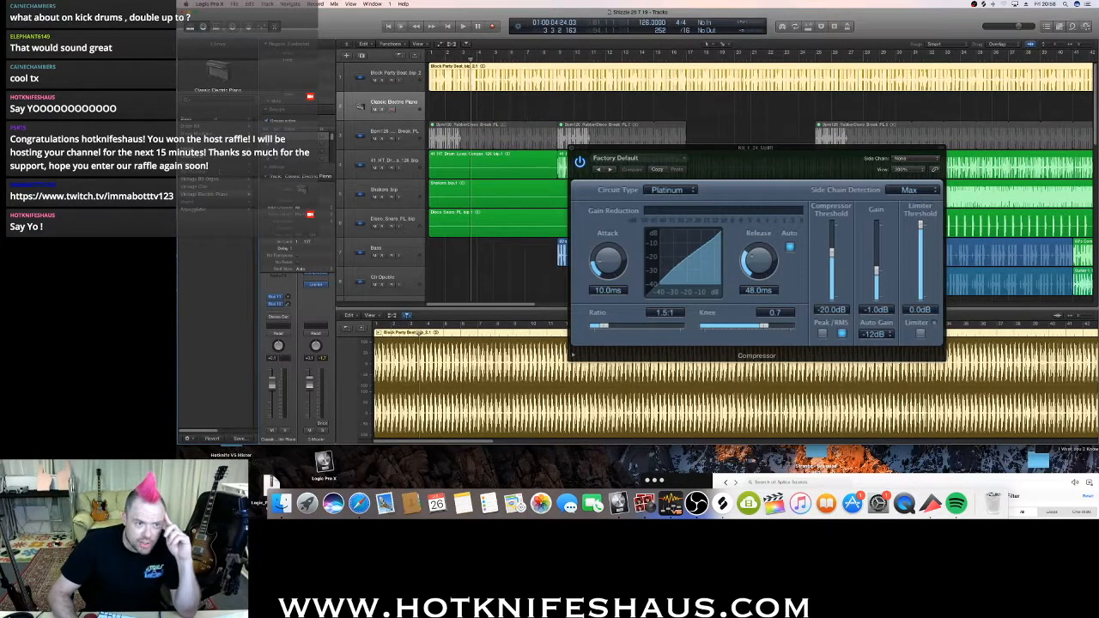
pyautogui.click(220, 127)
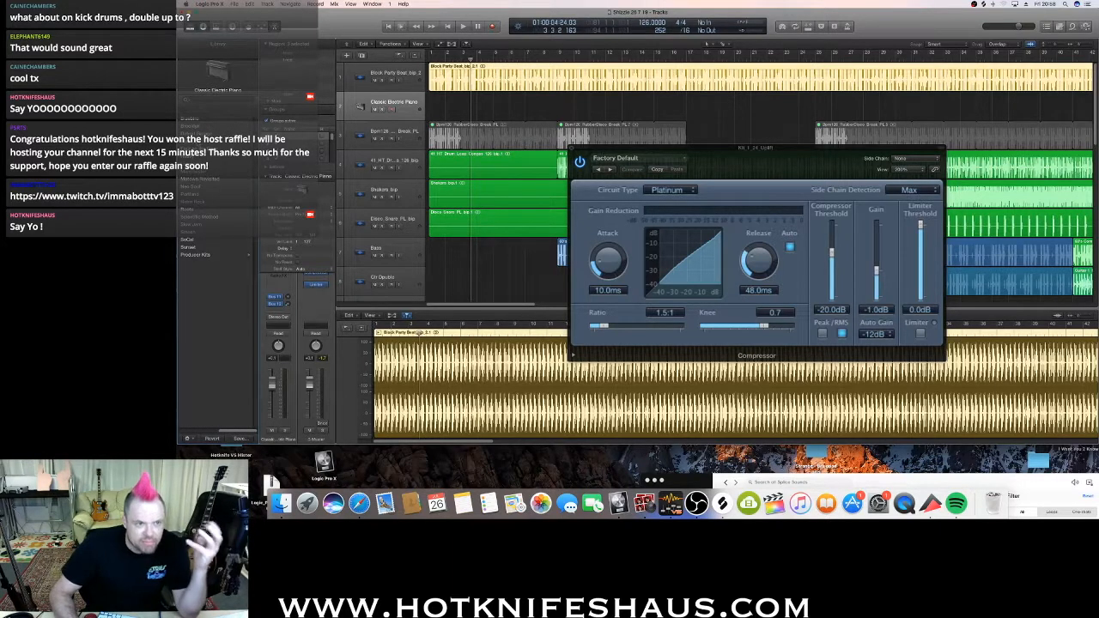
pyautogui.click(206, 254)
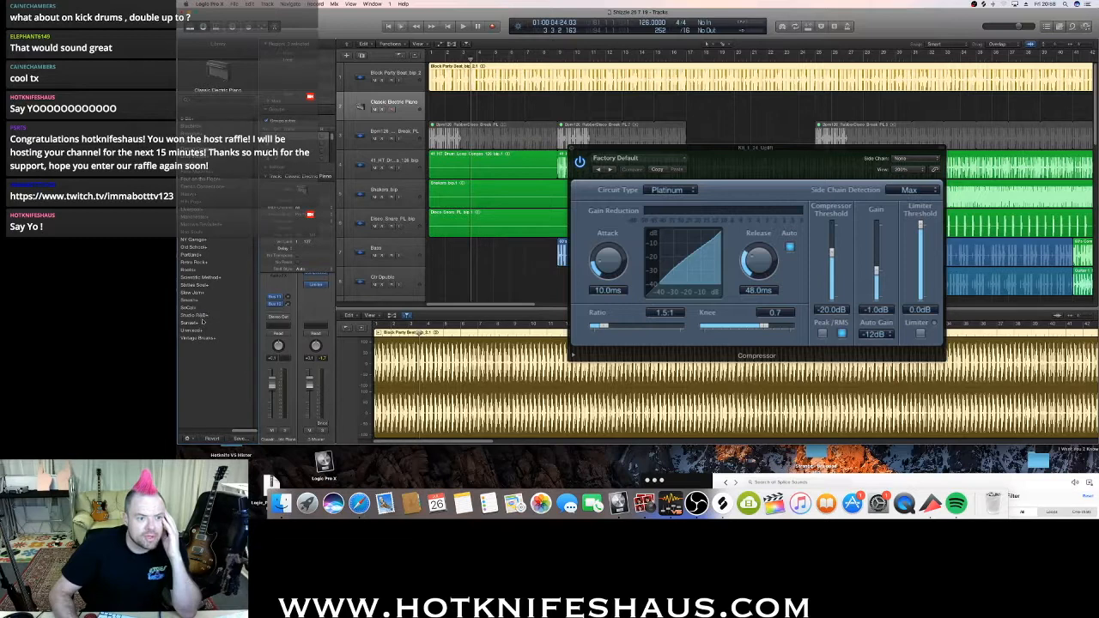
pyautogui.click(196, 263)
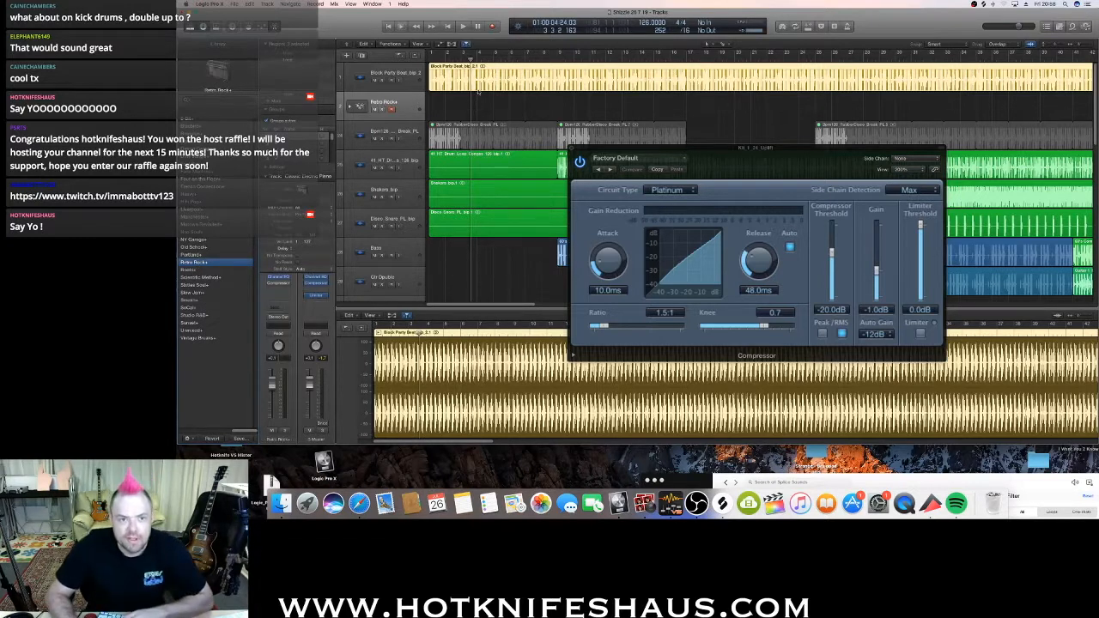
# Draw an empty one-bar region at bar 1 on the Retro Rock+ track with the Pencil tool and cycle that bar.
pyautogui.click(709, 42)
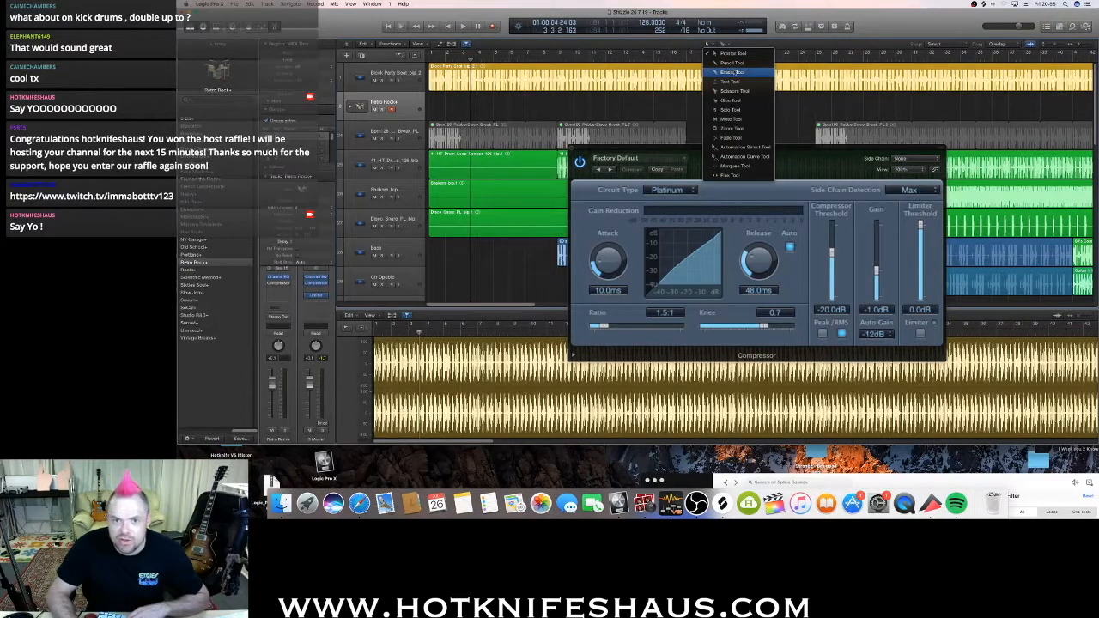
pyautogui.click(731, 63)
pyautogui.click(434, 103)
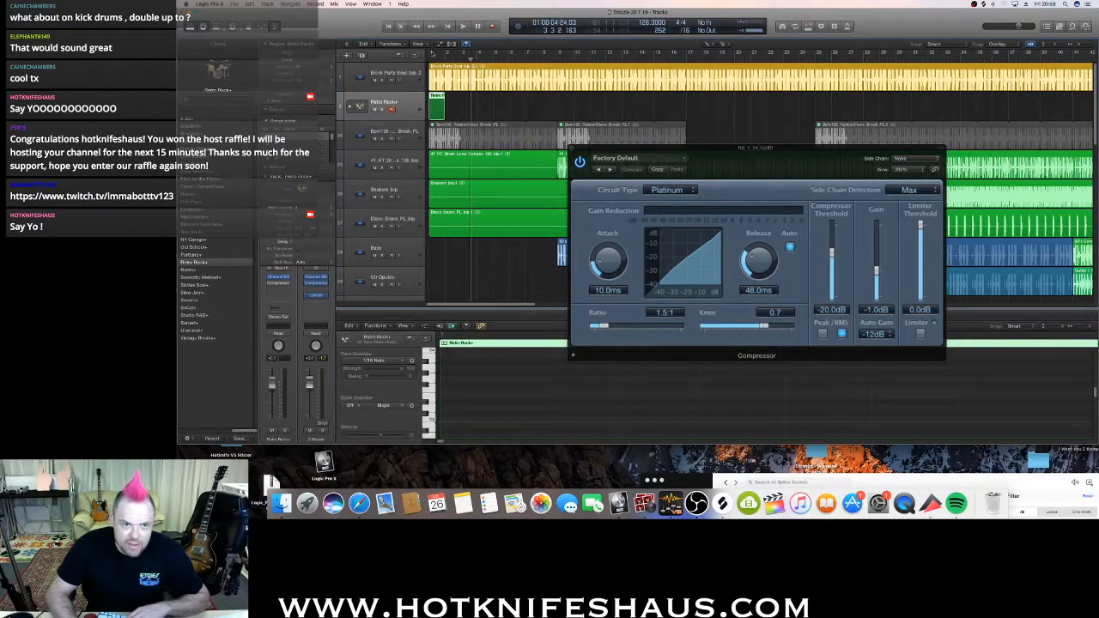
pyautogui.moveTo(432, 54); pyautogui.dragTo(446, 53)
pyautogui.moveTo(1078, 45); pyautogui.dragTo(1083, 46)
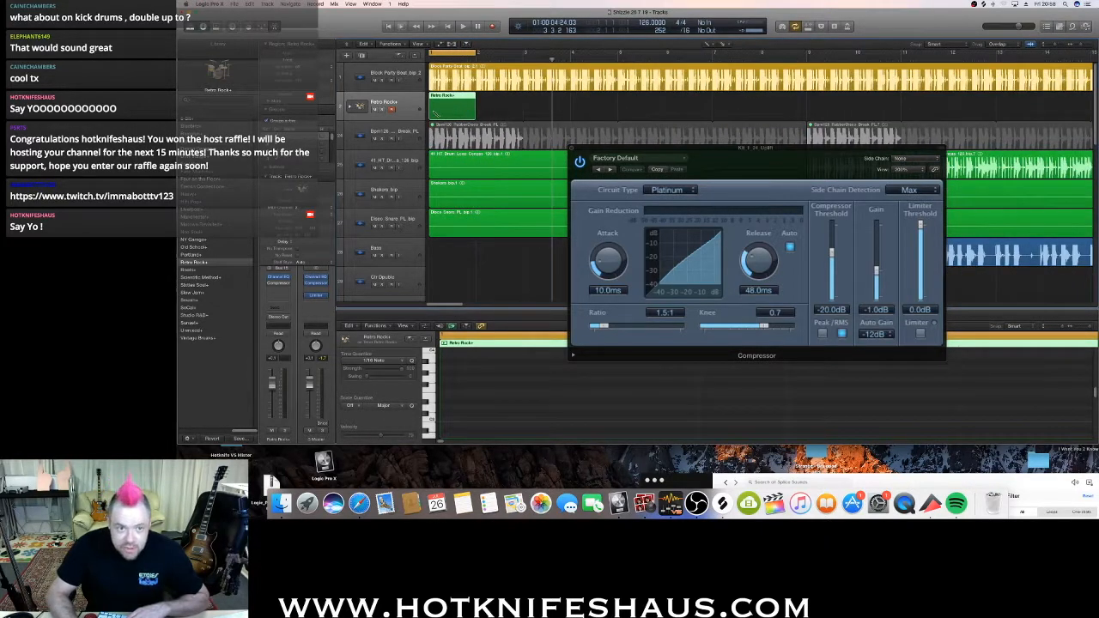
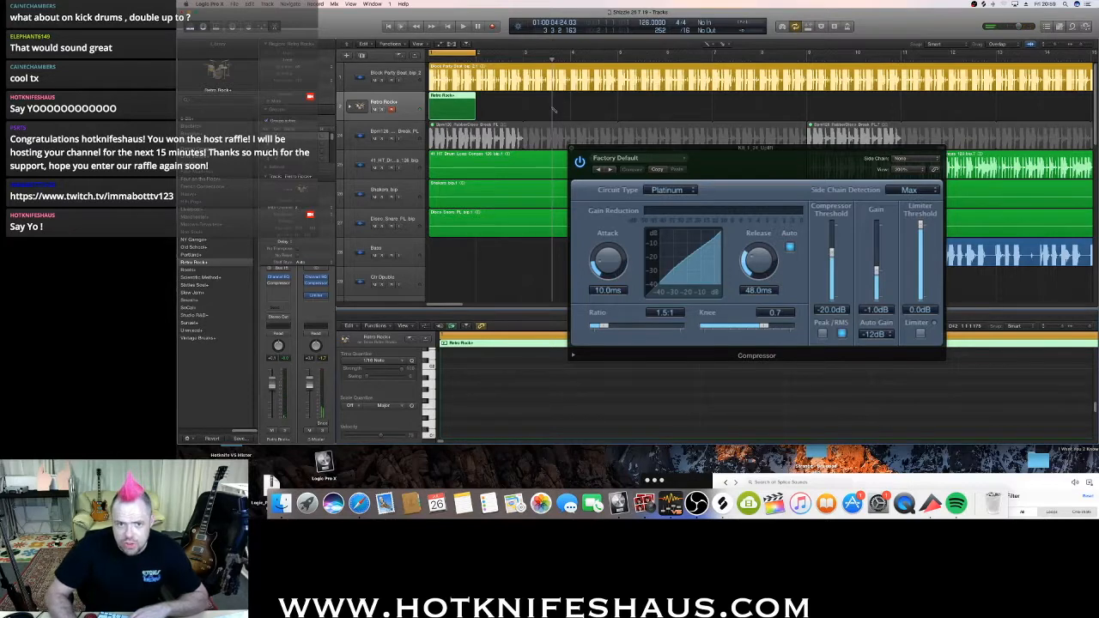
# Move the Compressor window clear of the editor and add a low kick note at the start of the Retro Rock+ region.
pyautogui.moveTo(604, 150); pyautogui.dragTo(414, 14)
pyautogui.click(426, 431)
pyautogui.rightClick(474, 431)
pyautogui.click(481, 424)
pyautogui.click(706, 327)
pyautogui.click(724, 340)
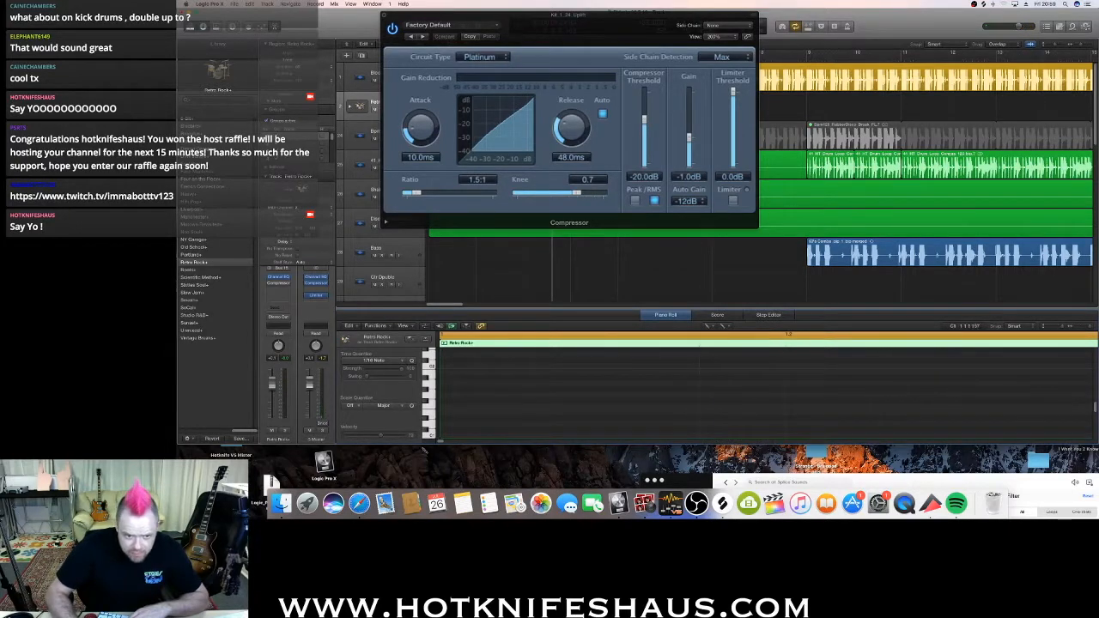
pyautogui.rightClick(449, 433)
pyautogui.click(435, 419)
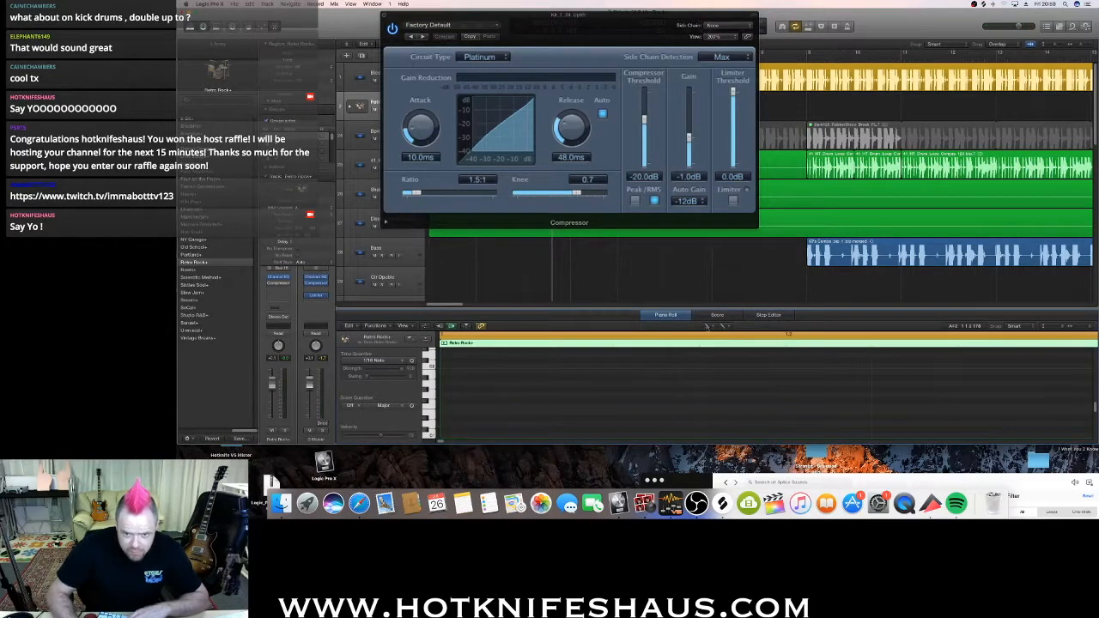
pyautogui.rightClick(465, 431)
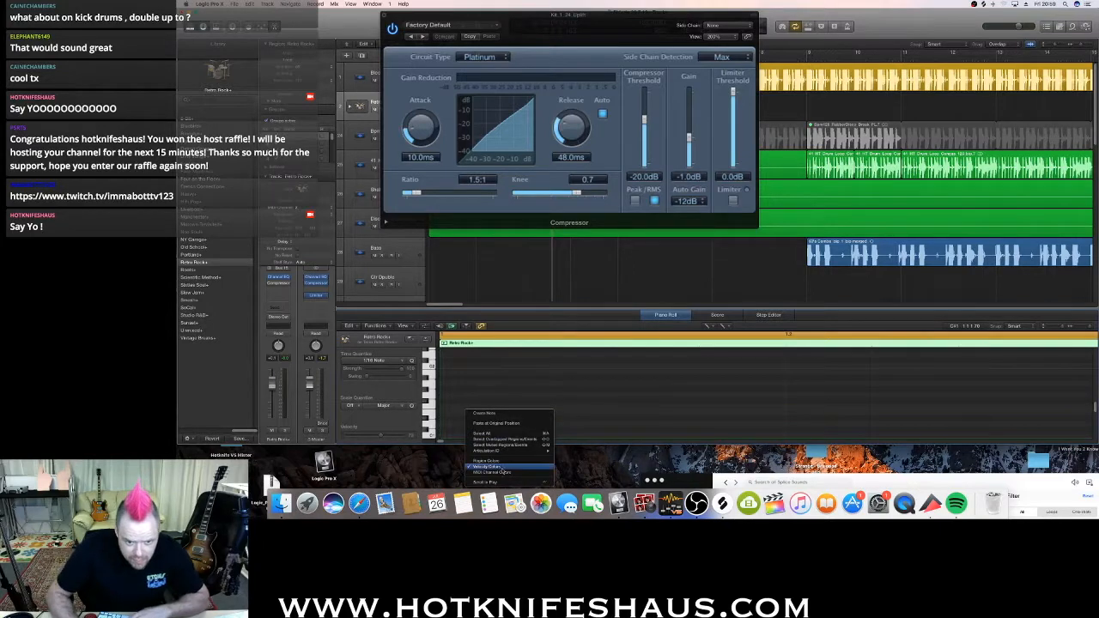
pyautogui.click(496, 416)
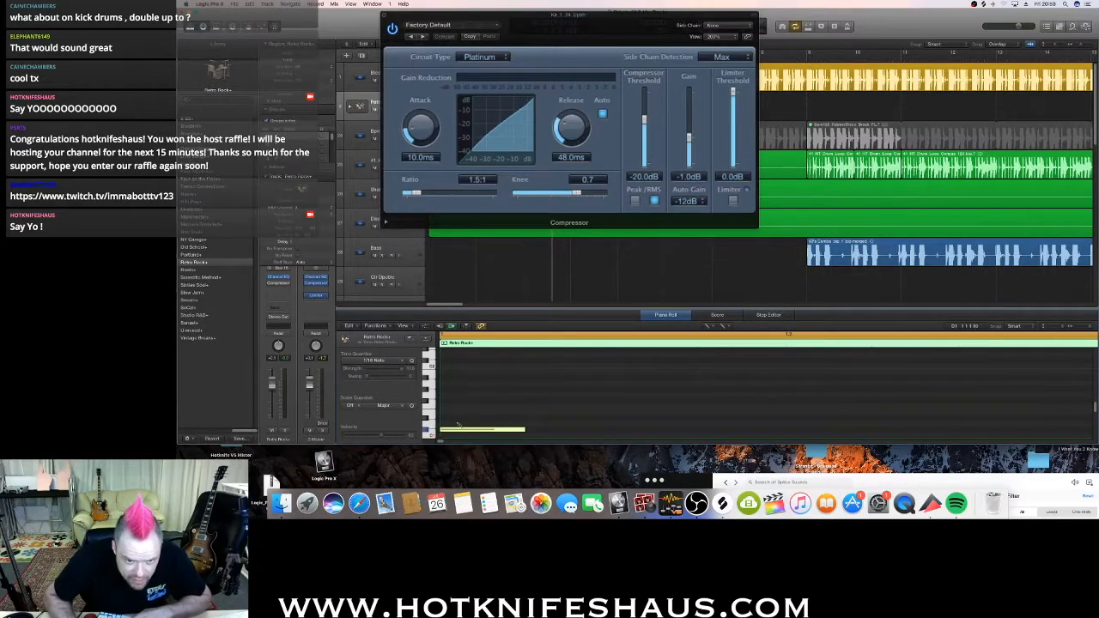
# Audition the new kick note with the Retro Rock+ track in solo, and close the Compressor window.
pyautogui.click(459, 431)
pyautogui.press('space')
pyautogui.press('space')
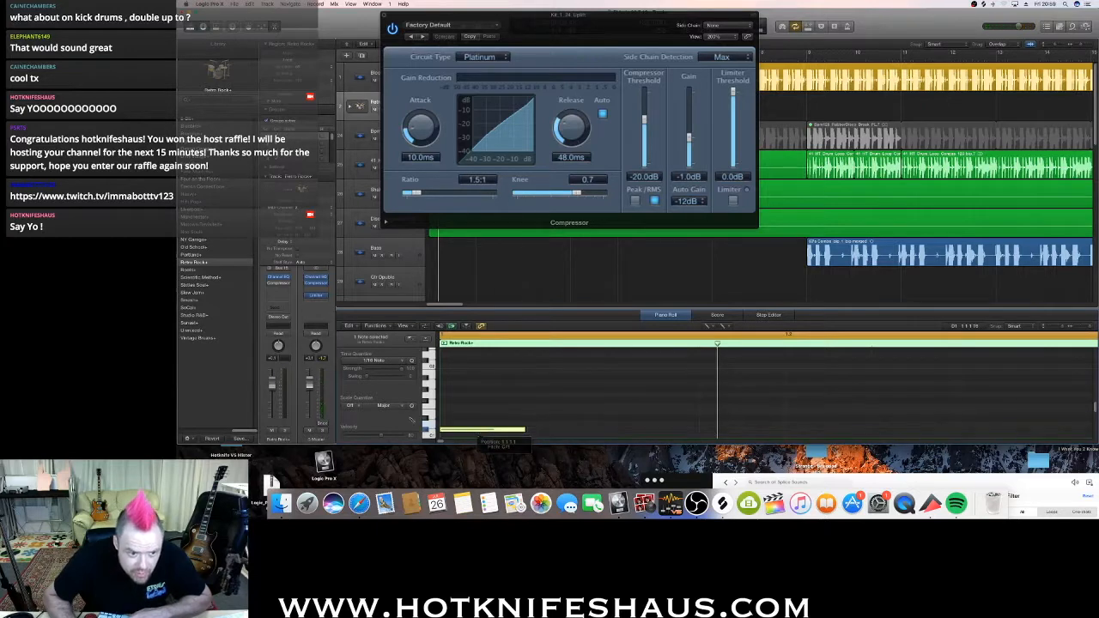
pyautogui.click(285, 431)
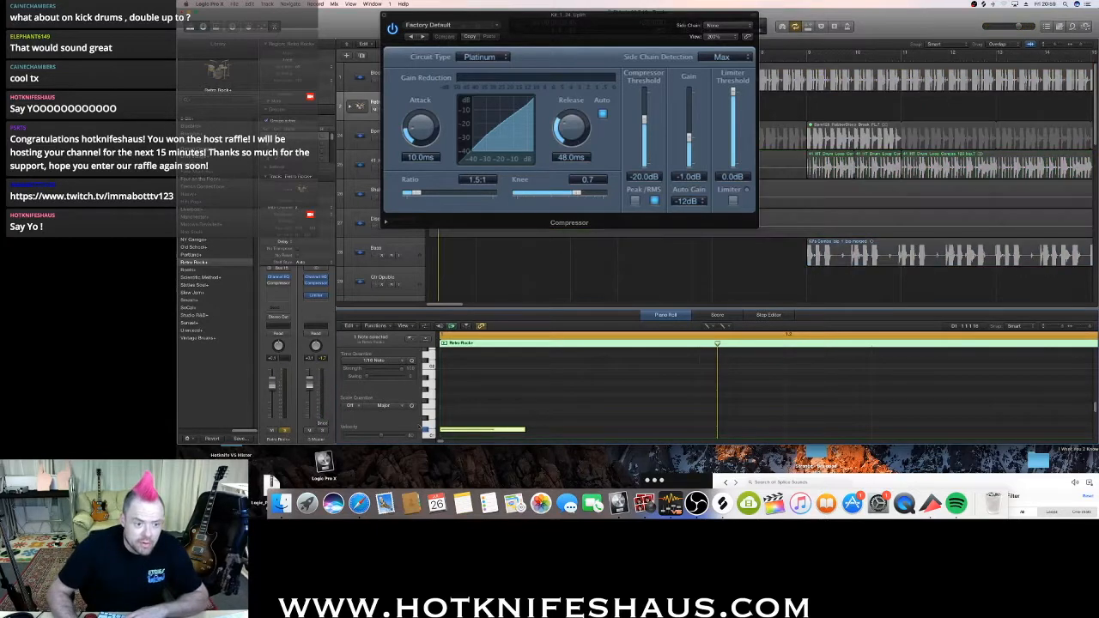
pyautogui.moveTo(466, 431); pyautogui.dragTo(465, 432)
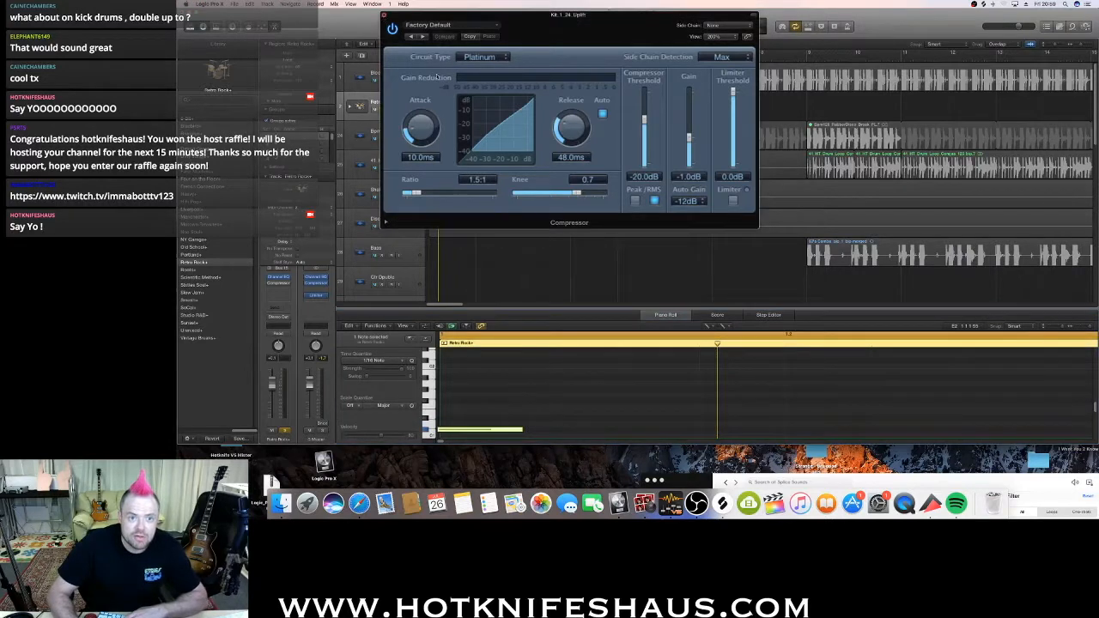
pyautogui.click(388, 15)
pyautogui.click(389, 109)
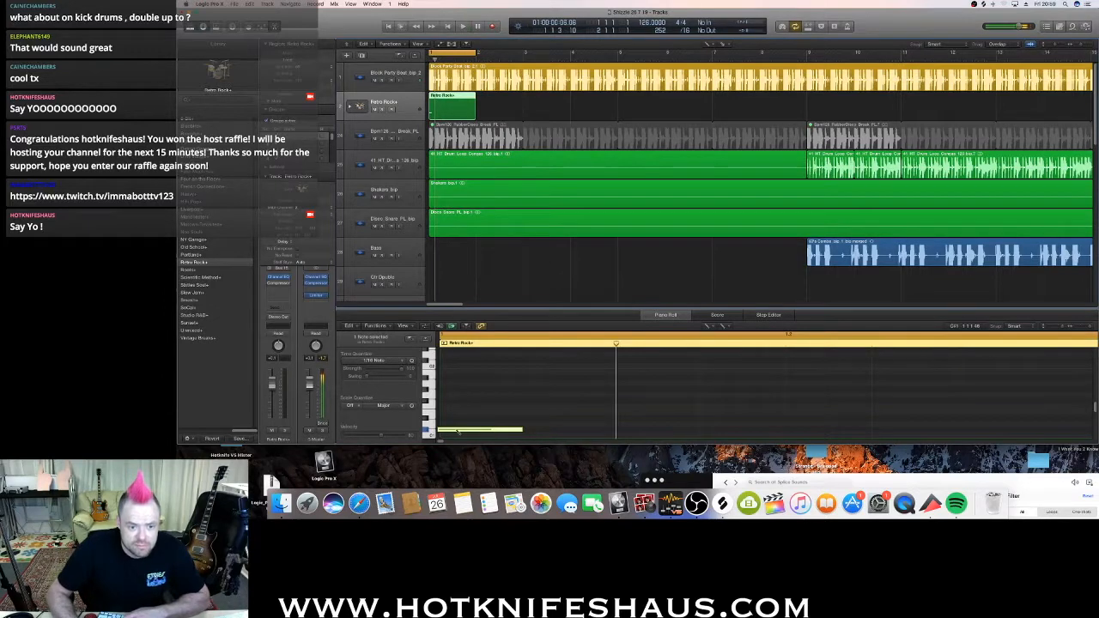
# Try the kick note at a higher pitch in solo, and delete the note along with its Retro Rock+ region.
pyautogui.press('space')
pyautogui.press('space')
pyautogui.press('s')
pyautogui.press('space')
pyautogui.moveTo(468, 428); pyautogui.dragTo(466, 397)
pyautogui.press('space')
pyautogui.press('space')
pyautogui.press('BackSpace')
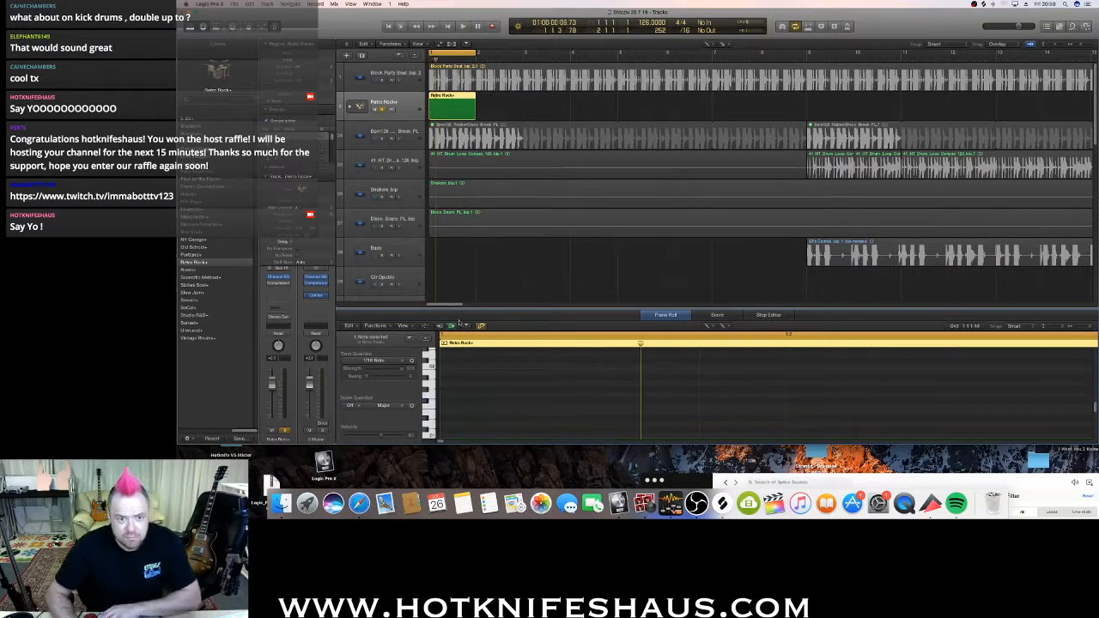
pyautogui.press('BackSpace')
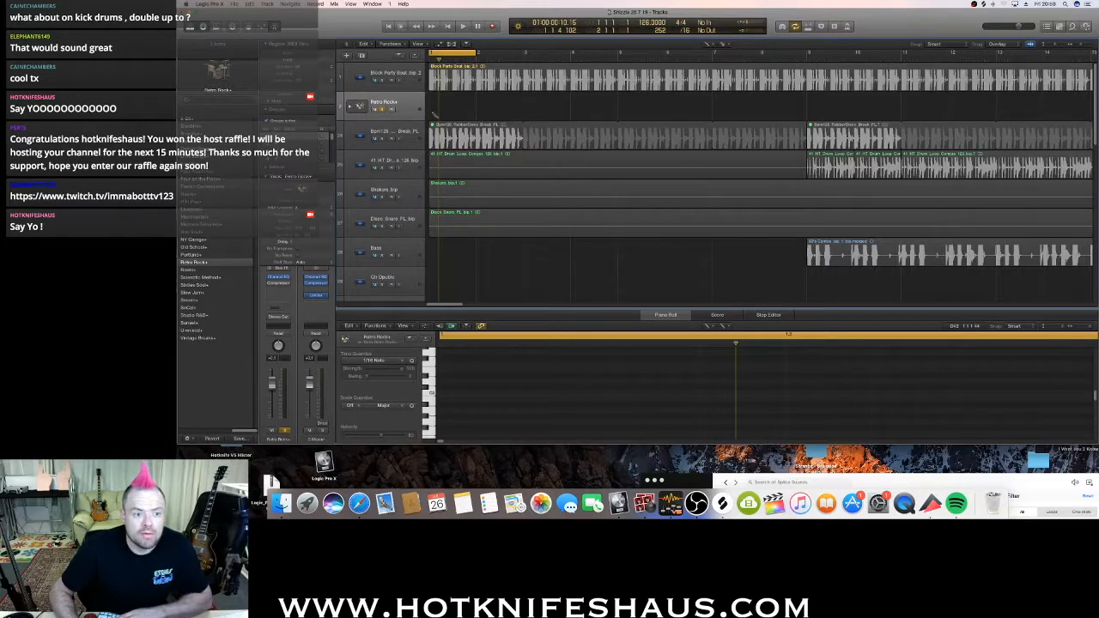
# Change the new drum track's kit to Dirty Jungle+ and recreate the empty one-bar region at bar 1.
pyautogui.keyDown('super'); pyautogui.click(435, 115); pyautogui.keyUp('super')
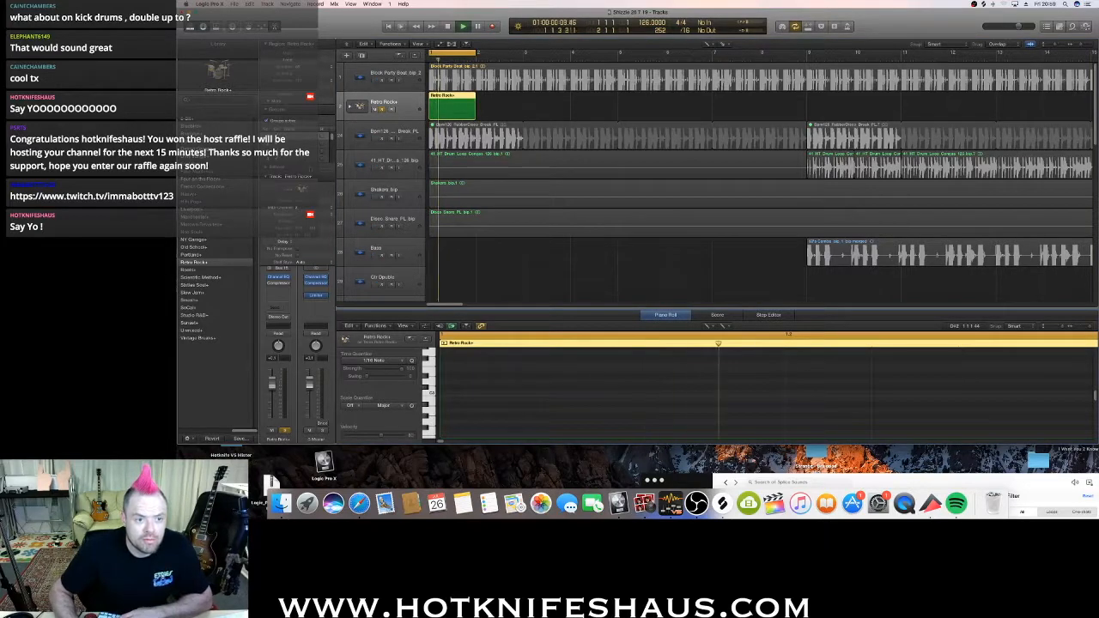
pyautogui.click(265, 177)
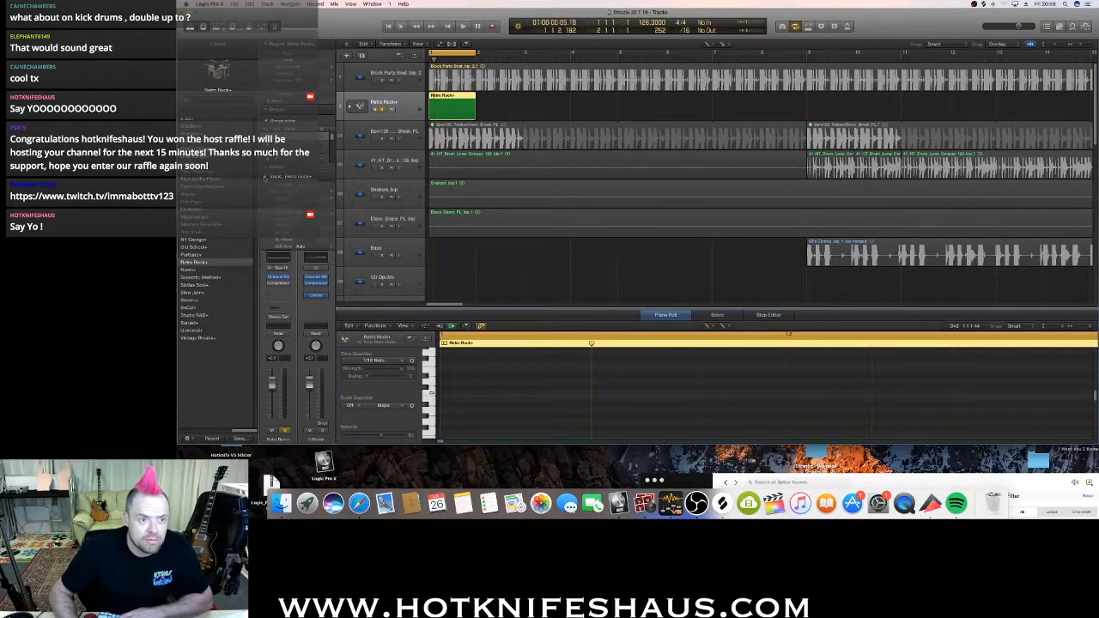
pyautogui.press('space')
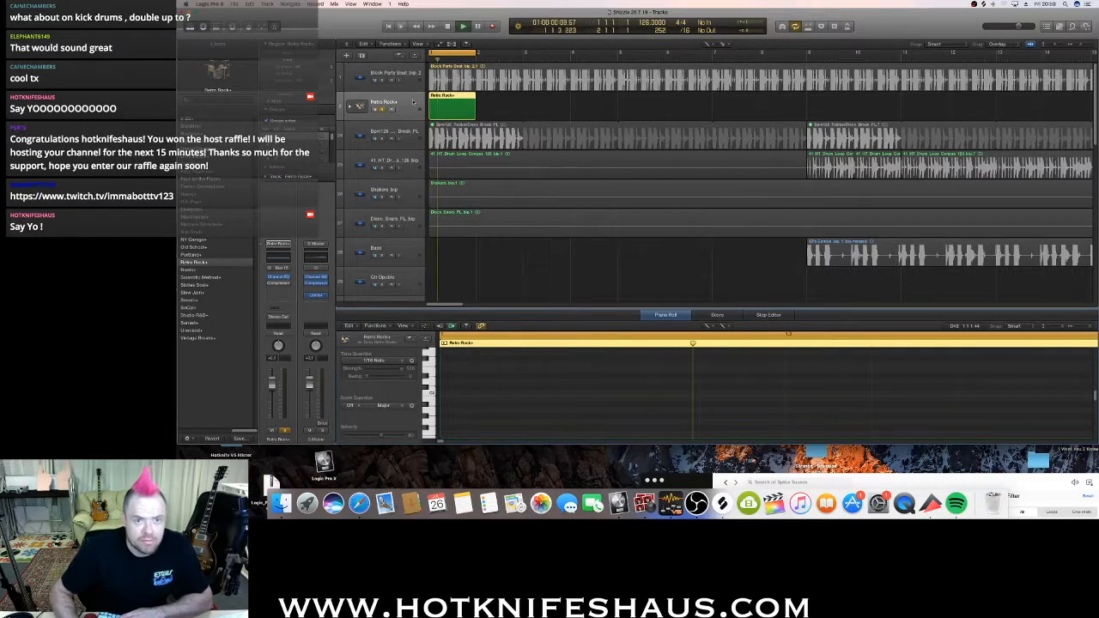
pyautogui.press('space')
pyautogui.click(452, 108)
pyautogui.press('Delete')
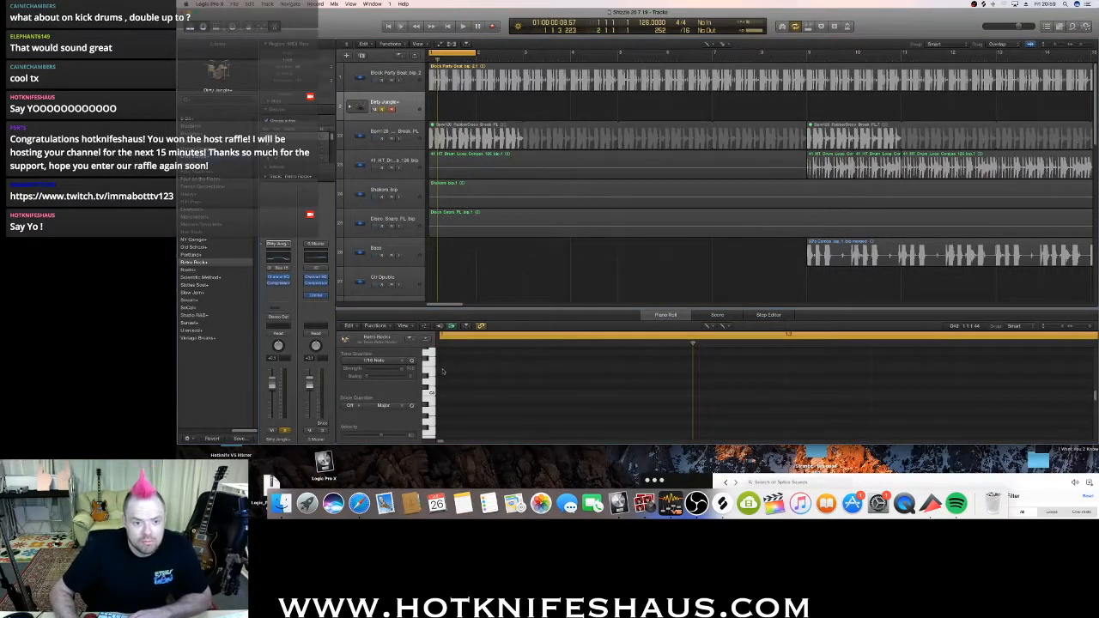
pyautogui.press('super+z')
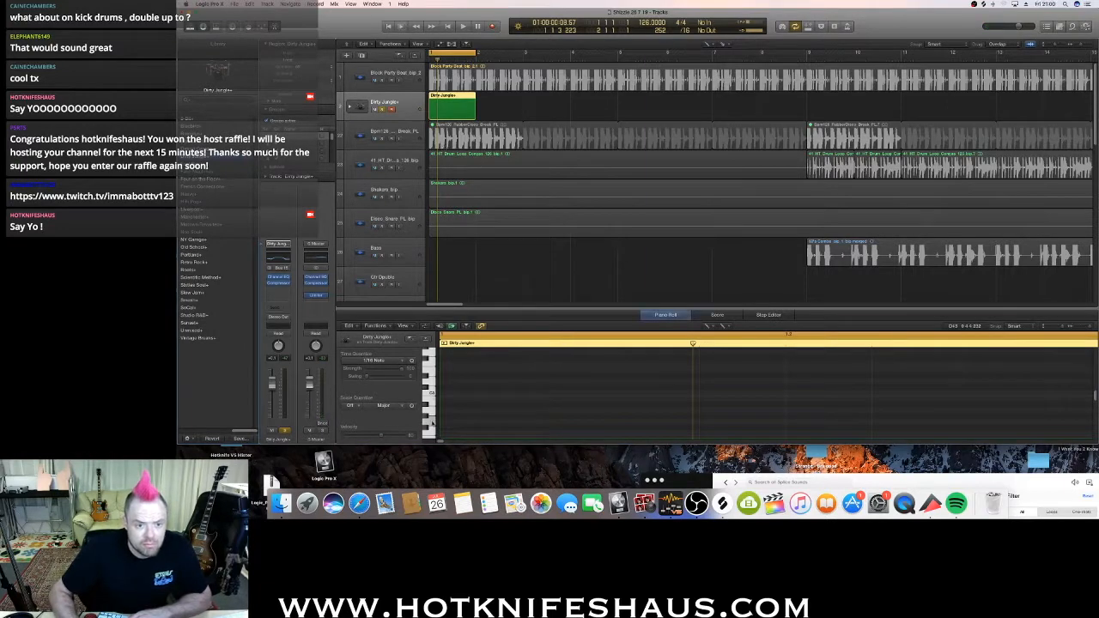
# Audition low drum sounds of the Dirty Jungle+ kit and draw a kick note on beat 1 of the region.
pyautogui.press('space')
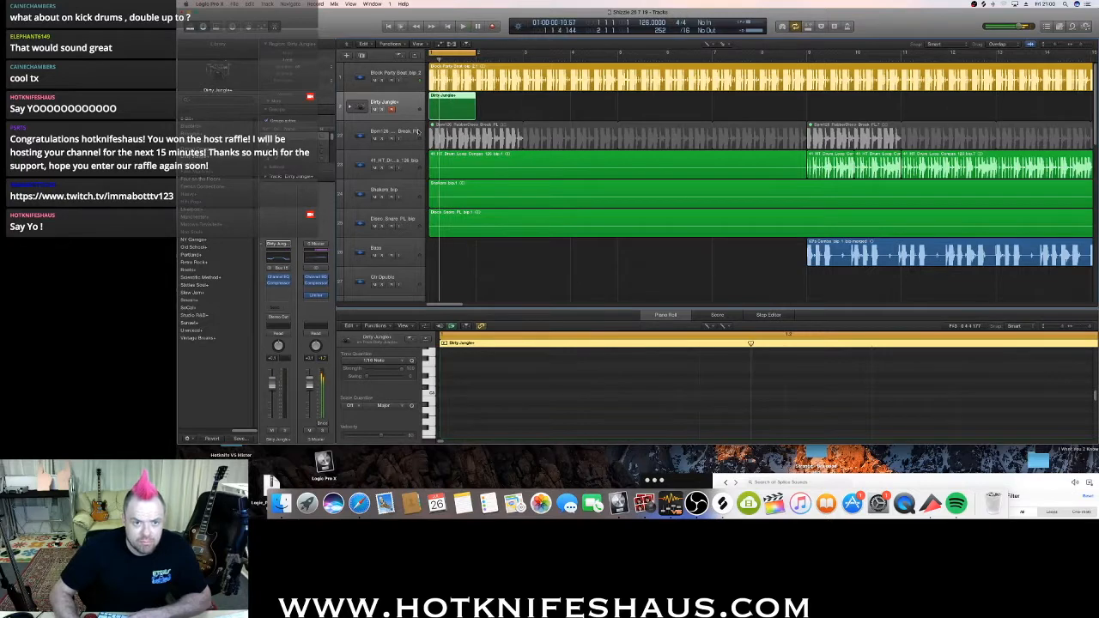
pyautogui.click(435, 429)
pyautogui.click(430, 394)
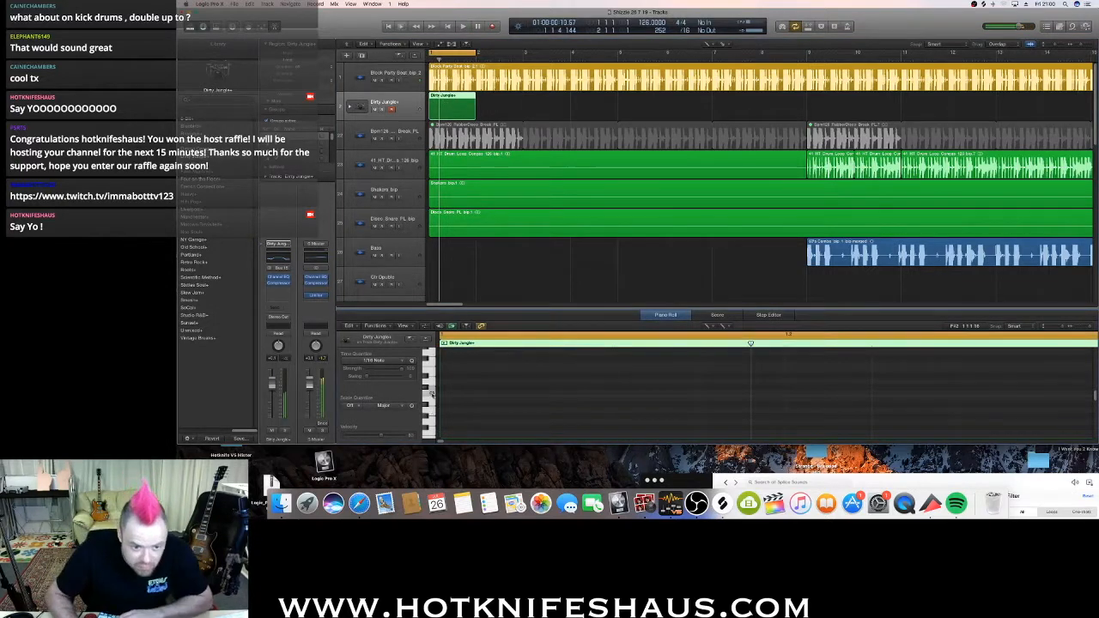
pyautogui.scroll(-3, 434, 407)
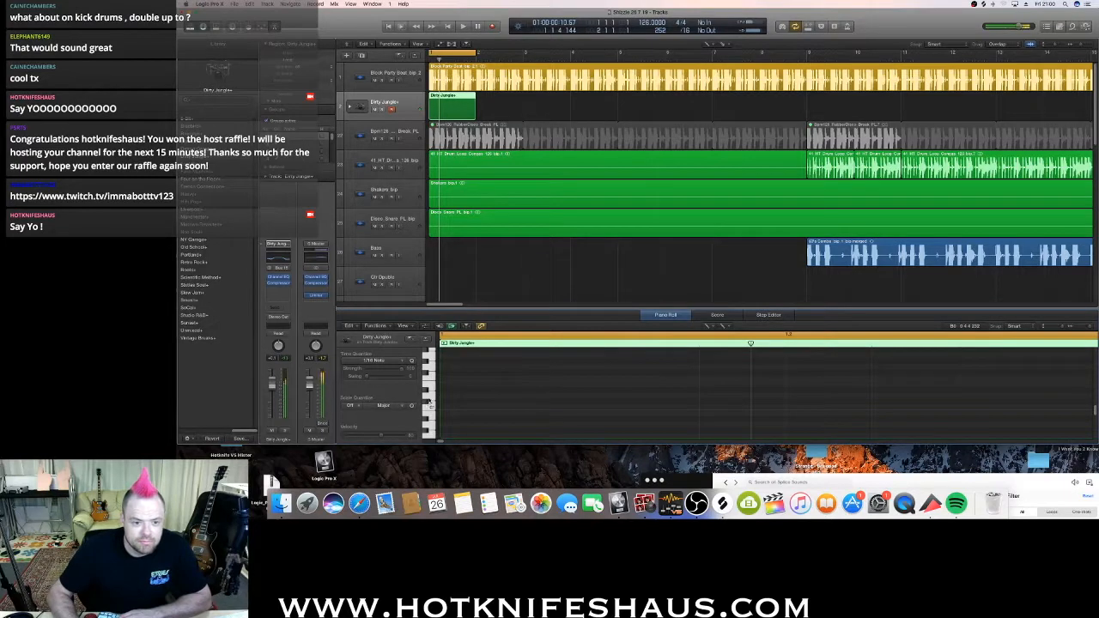
pyautogui.click(723, 327)
pyautogui.click(668, 354)
pyautogui.rightClick(449, 402)
pyautogui.click(463, 403)
pyautogui.click(461, 401)
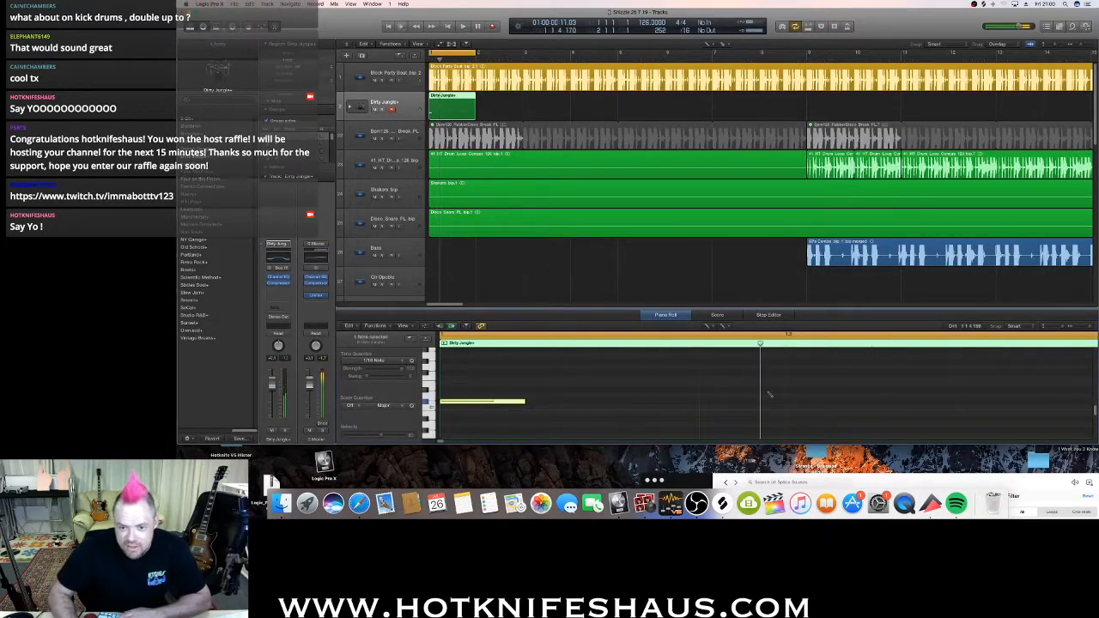
# Add kick notes at the same pitch on beats 2, 3 and 4 of the Dirty Jungle+ region.
pyautogui.rightClick(800, 406)
pyautogui.click(814, 406)
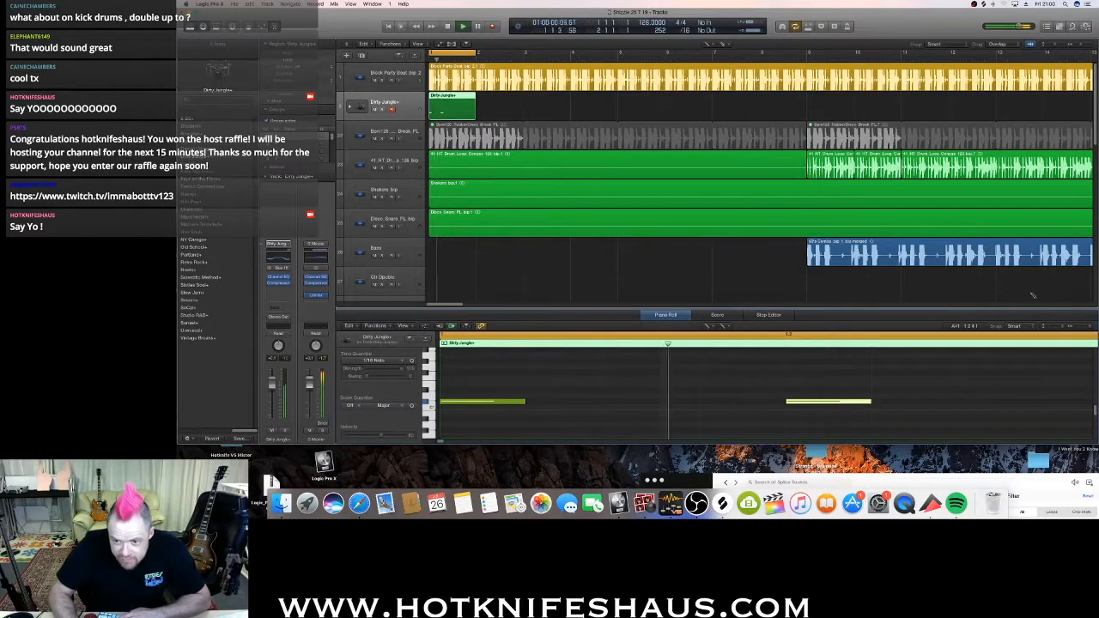
pyautogui.hotkey('alt', 'Up')
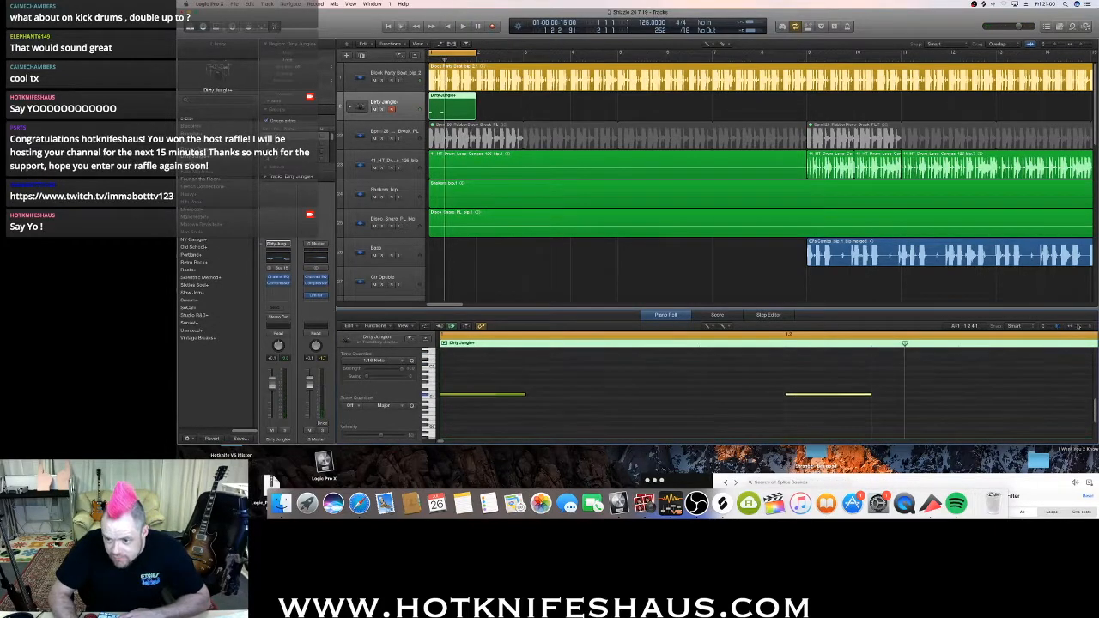
pyautogui.moveTo(1089, 326); pyautogui.dragTo(1085, 326)
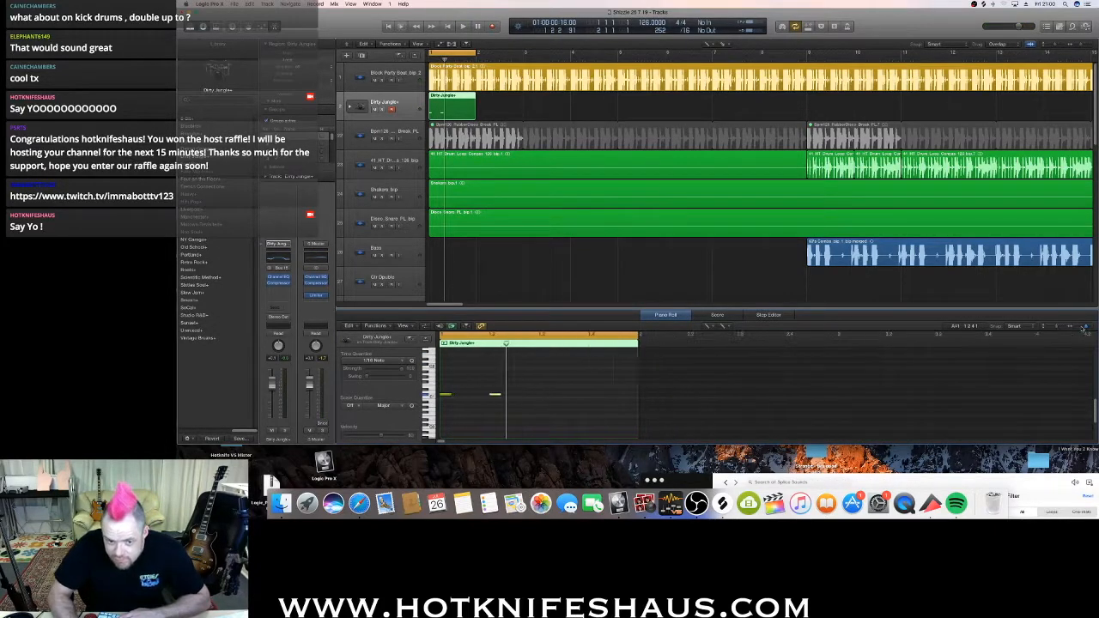
pyautogui.rightClick(549, 396)
pyautogui.click(583, 399)
pyautogui.rightClick(598, 397)
pyautogui.click(631, 399)
# Listen to the kick pattern with the Dirty Jungle+ track in solo and loop its one-bar region along the arrangement.
pyautogui.press('space')
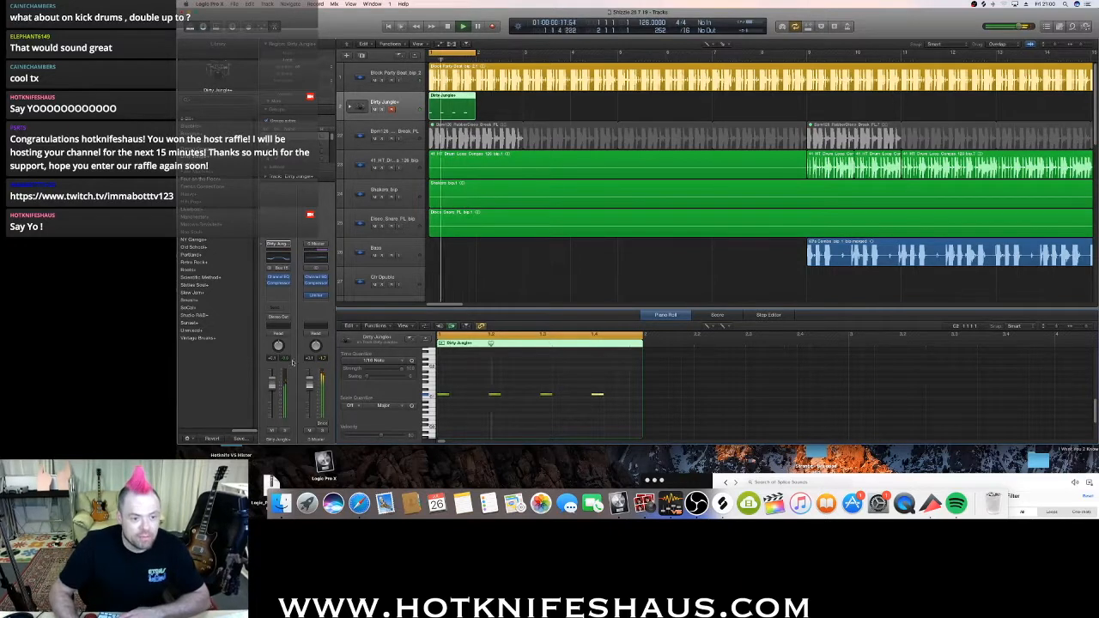
pyautogui.click(285, 430)
pyautogui.press('space')
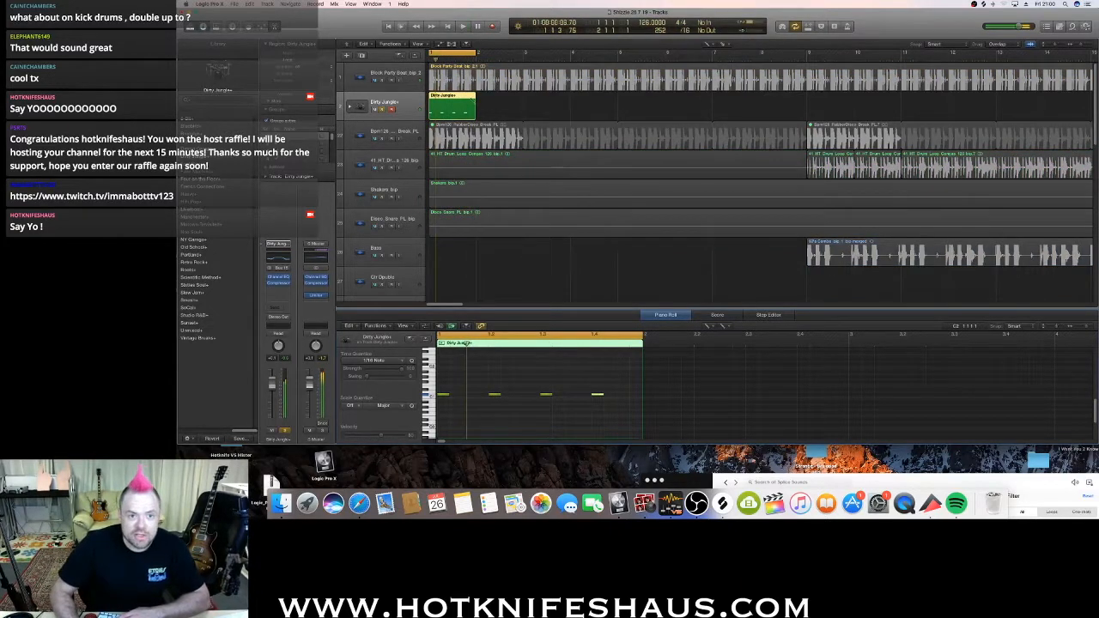
pyautogui.moveTo(477, 96); pyautogui.dragTo(1069, 97)
pyautogui.moveTo(1055, 46); pyautogui.dragTo(1074, 45)
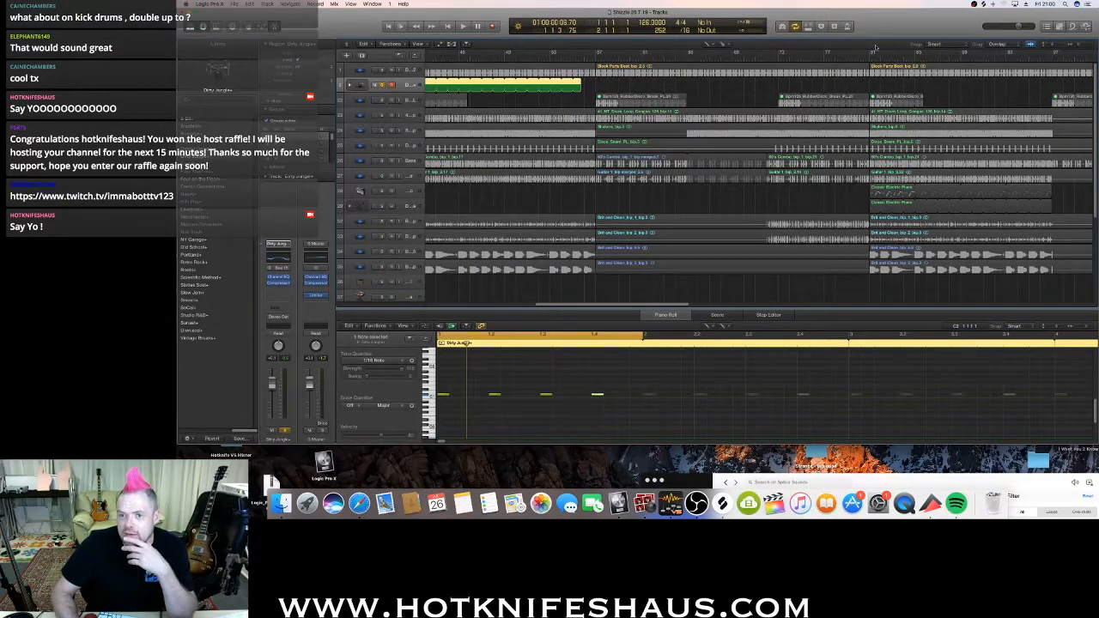
# Extend the loop of the Dirty Jungle+ kick region along the whole arrangement, matching the end of the Black Party Beat region.
pyautogui.click(706, 45)
pyautogui.click(719, 54)
pyautogui.moveTo(579, 82); pyautogui.dragTo(1096, 97)
pyautogui.hscroll(15, 759, 172)
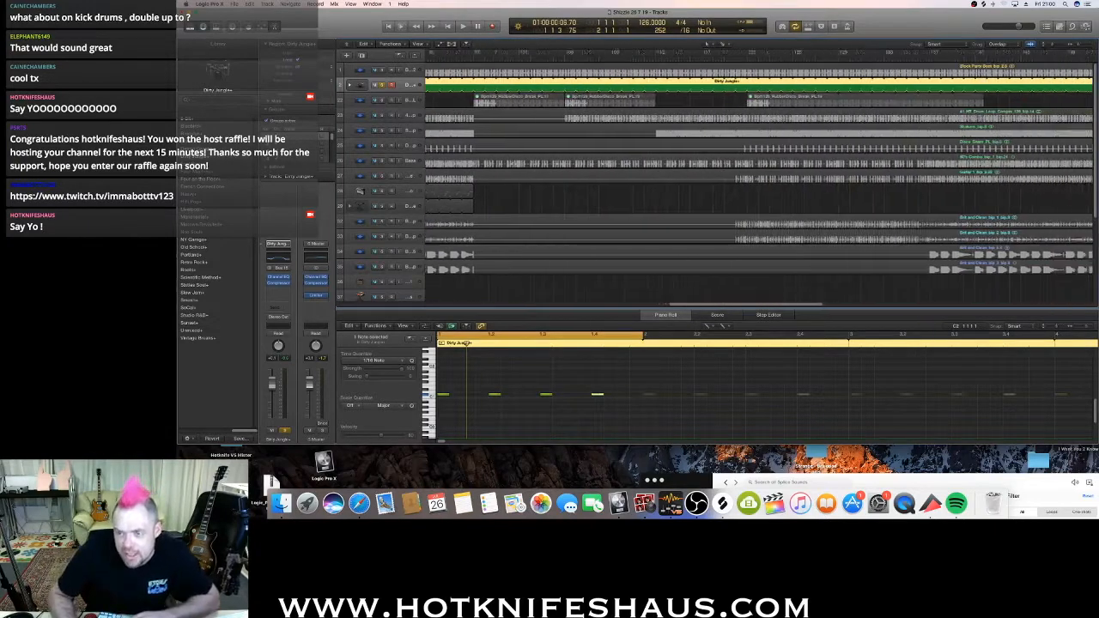
pyautogui.moveTo(1090, 86); pyautogui.dragTo(984, 86)
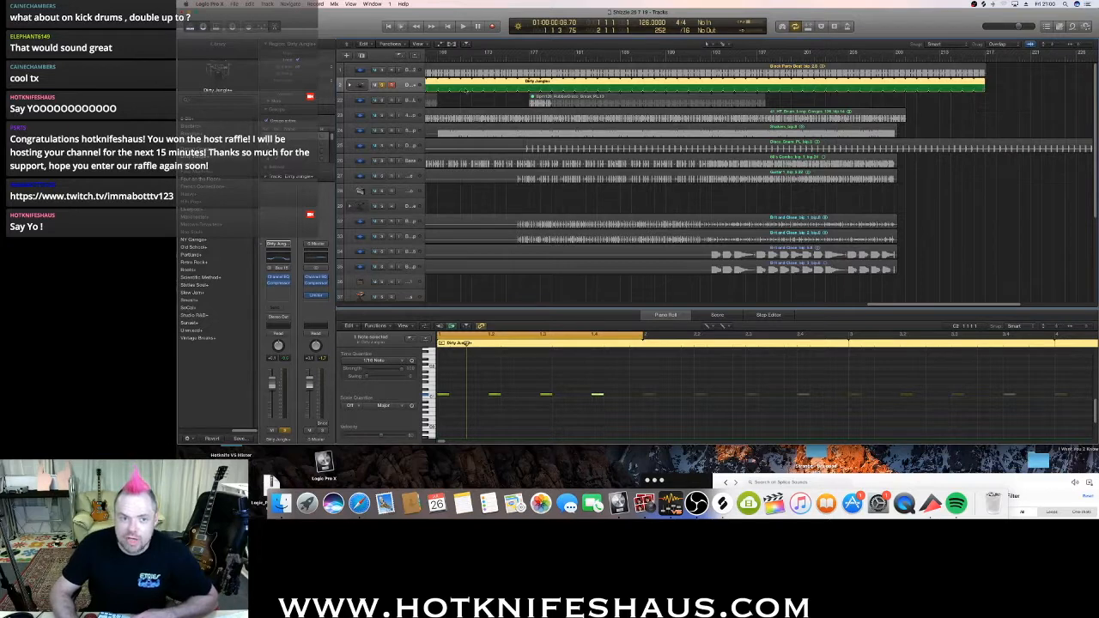
# Rename the kick track Chain Click and compare its playback with solo off and on.
pyautogui.press('space')
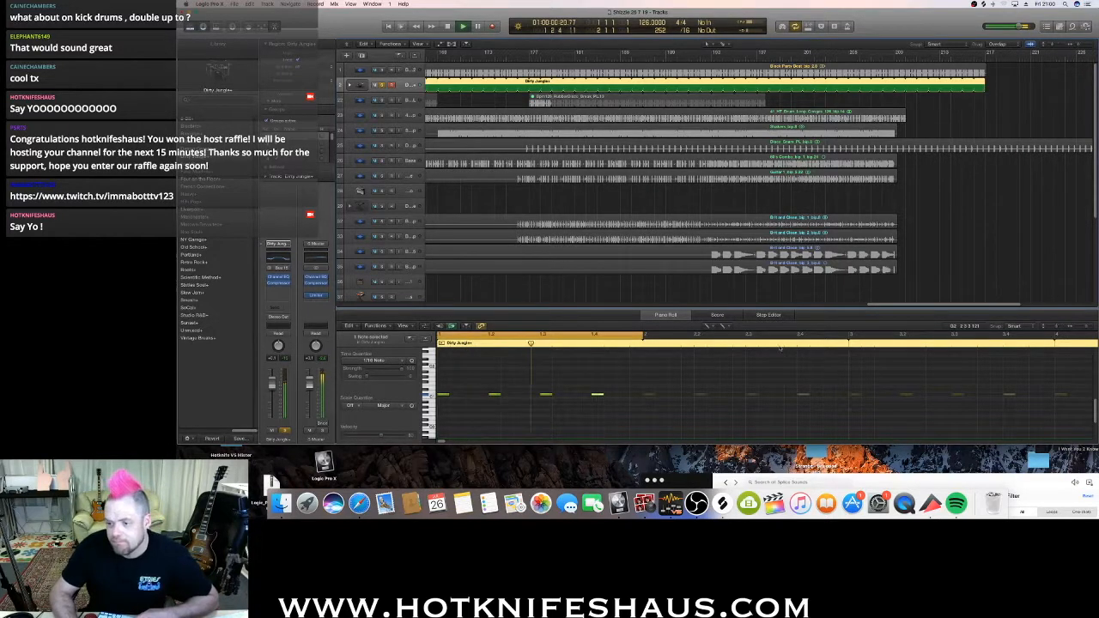
pyautogui.click(379, 85)
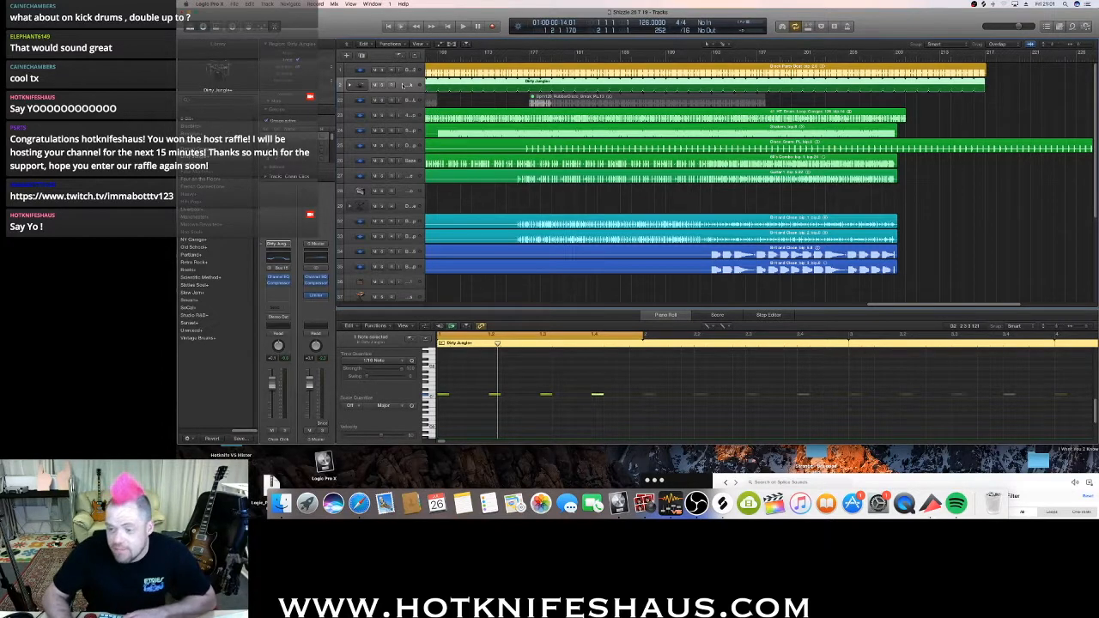
pyautogui.press('space')
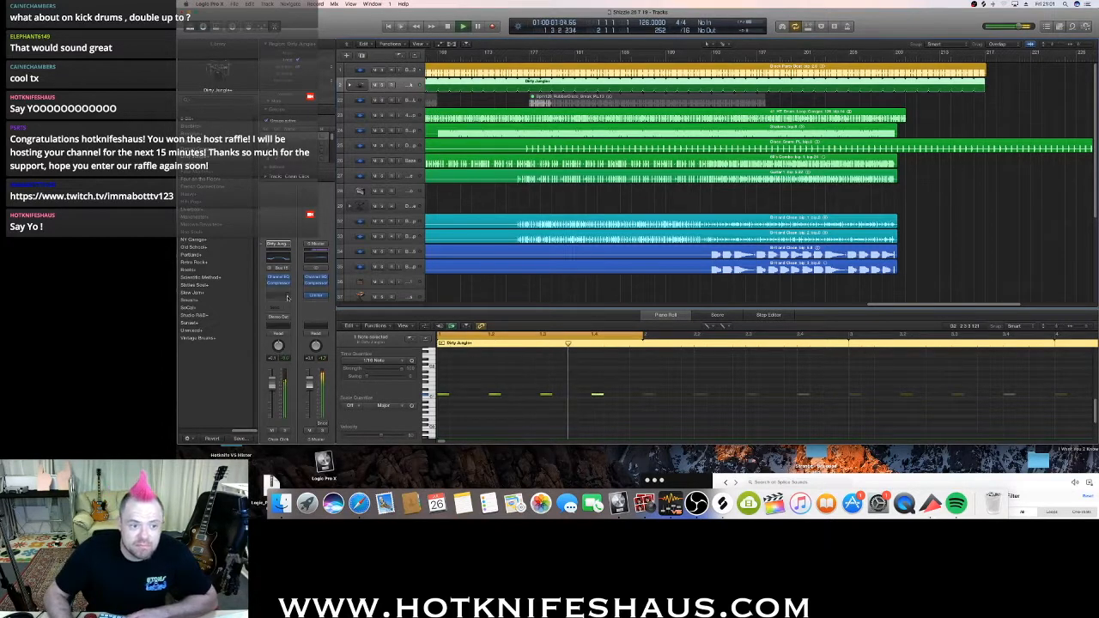
pyautogui.press('s')
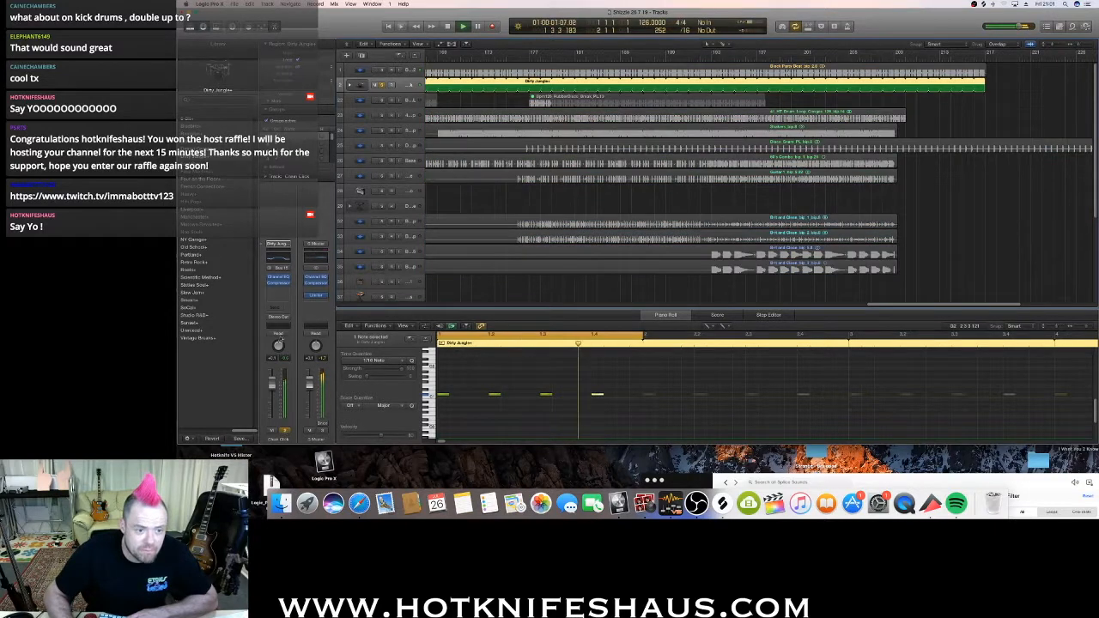
# Add a Bus 20 send to the Chain Click track, mute the resulting Bus 20 aux channel and turn off the track's solo.
pyautogui.click(274, 307)
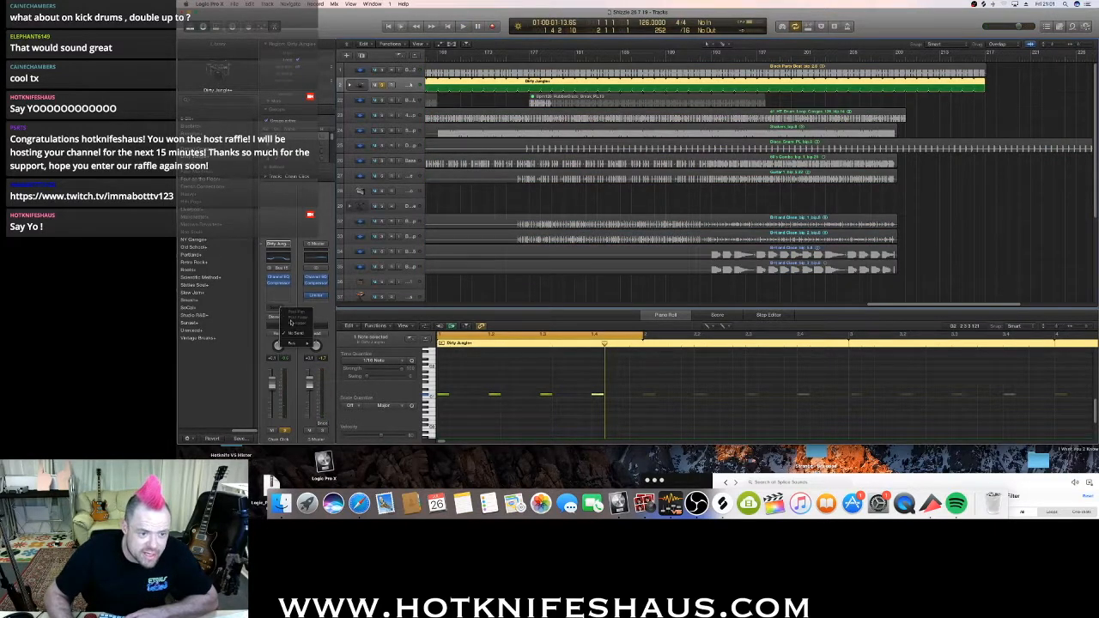
pyautogui.moveTo(307, 344)
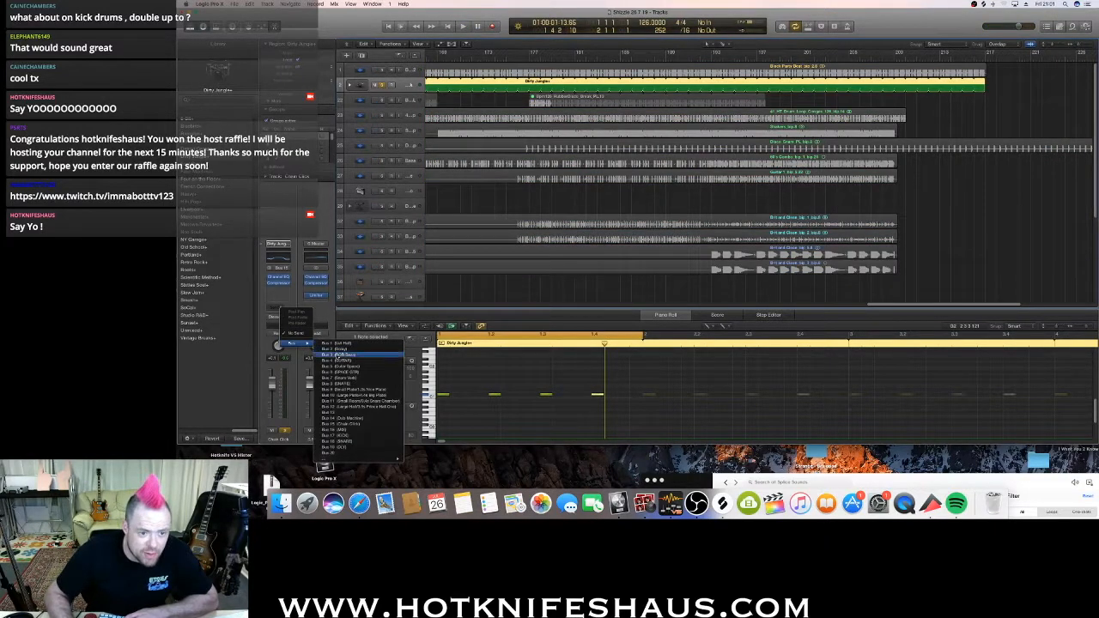
pyautogui.click(365, 456)
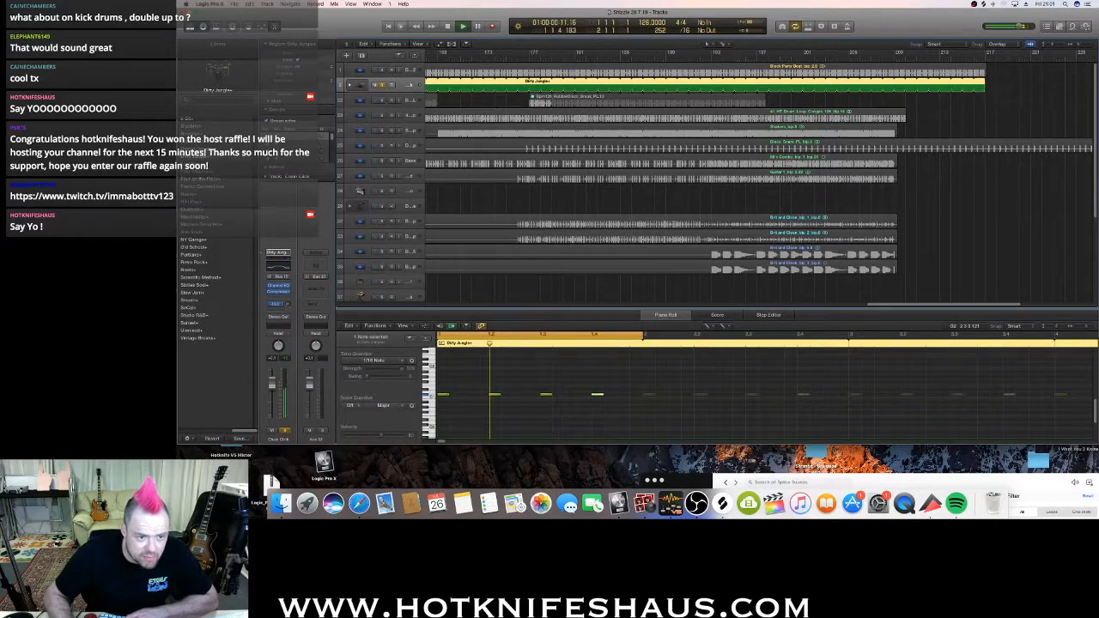
pyautogui.click(271, 431)
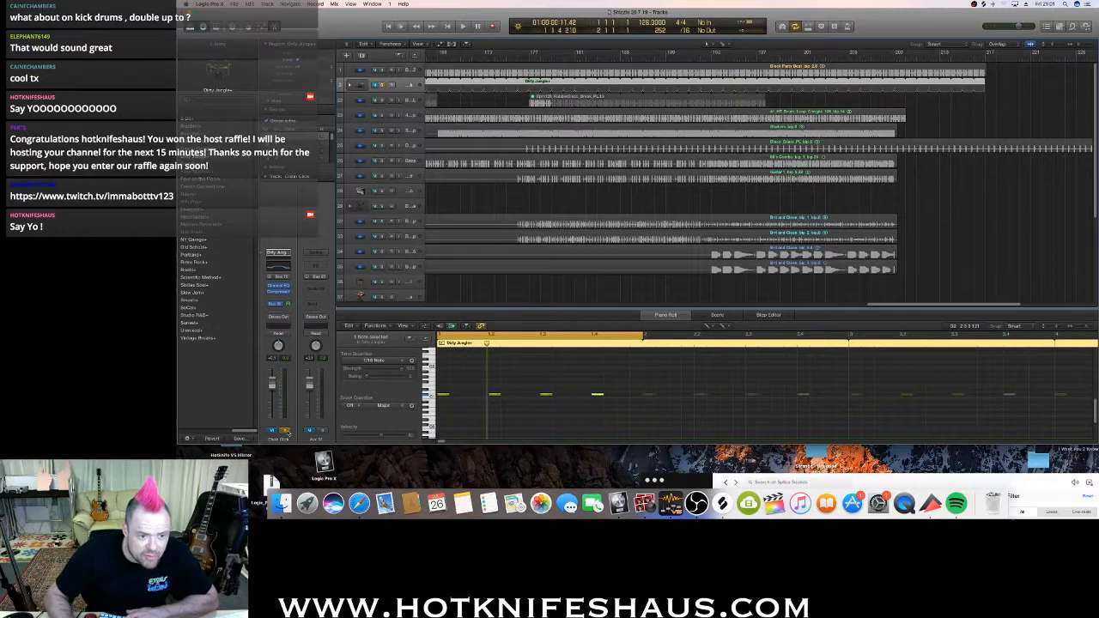
pyautogui.click(271, 431)
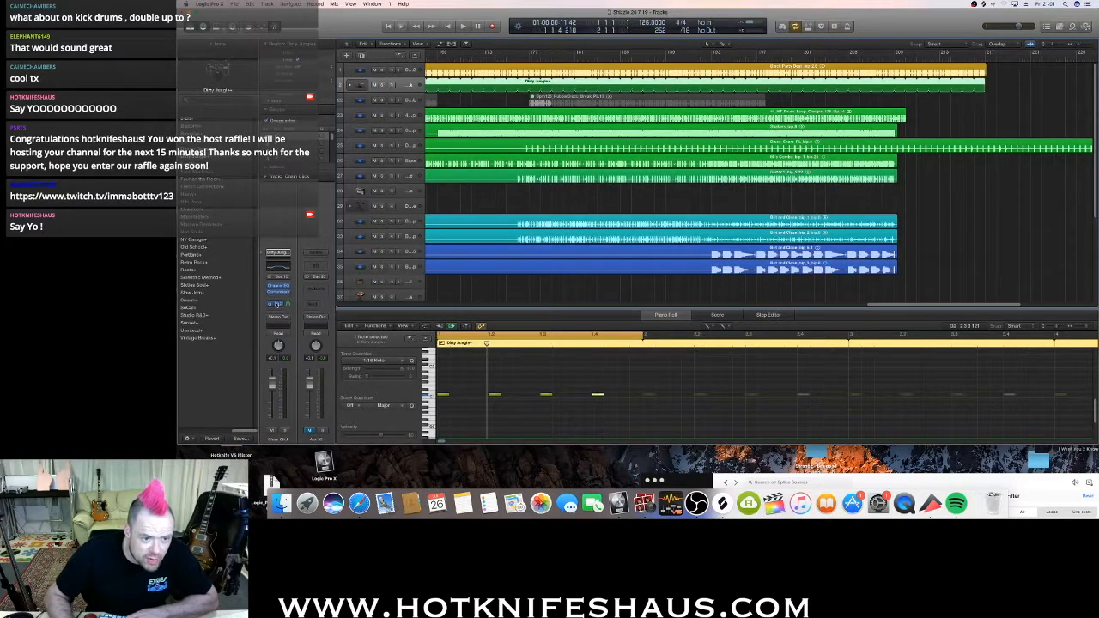
# Switch off the Chain Click track's Bus 20 send, route the track's output to Bus 20 instead, and check it in playback.
pyautogui.click(280, 320)
pyautogui.click(280, 323)
pyautogui.click(299, 378)
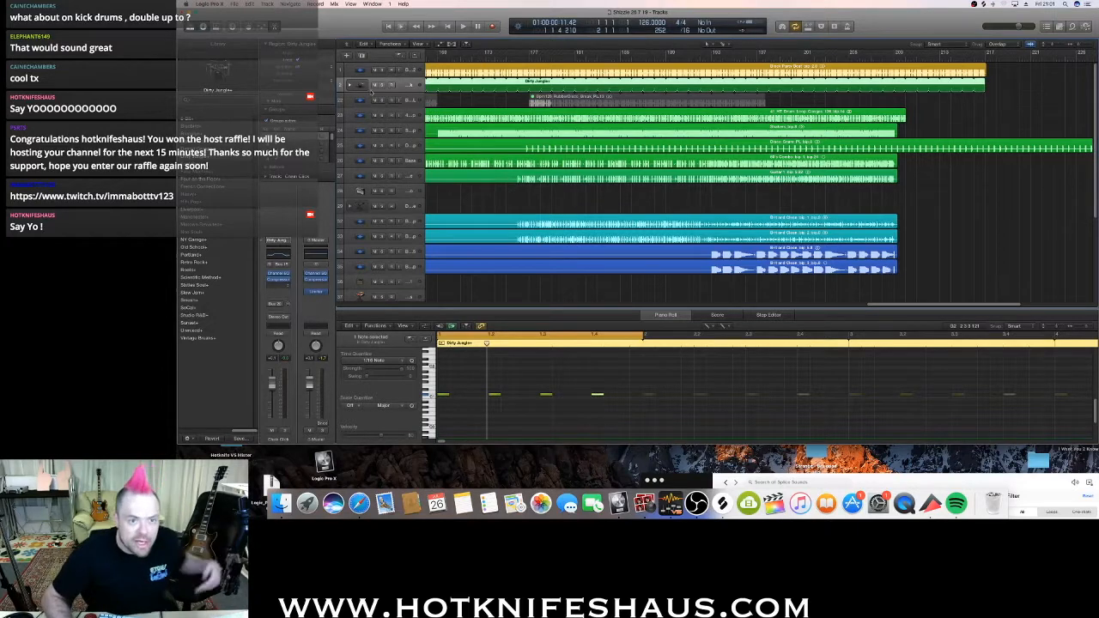
pyautogui.click(279, 327)
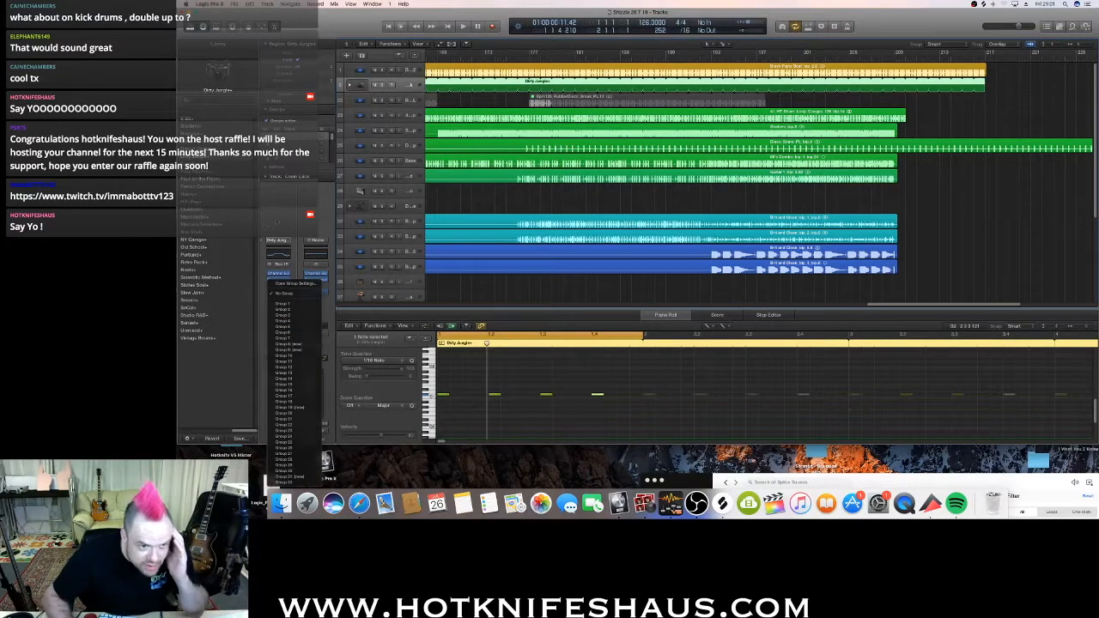
pyautogui.click(281, 307)
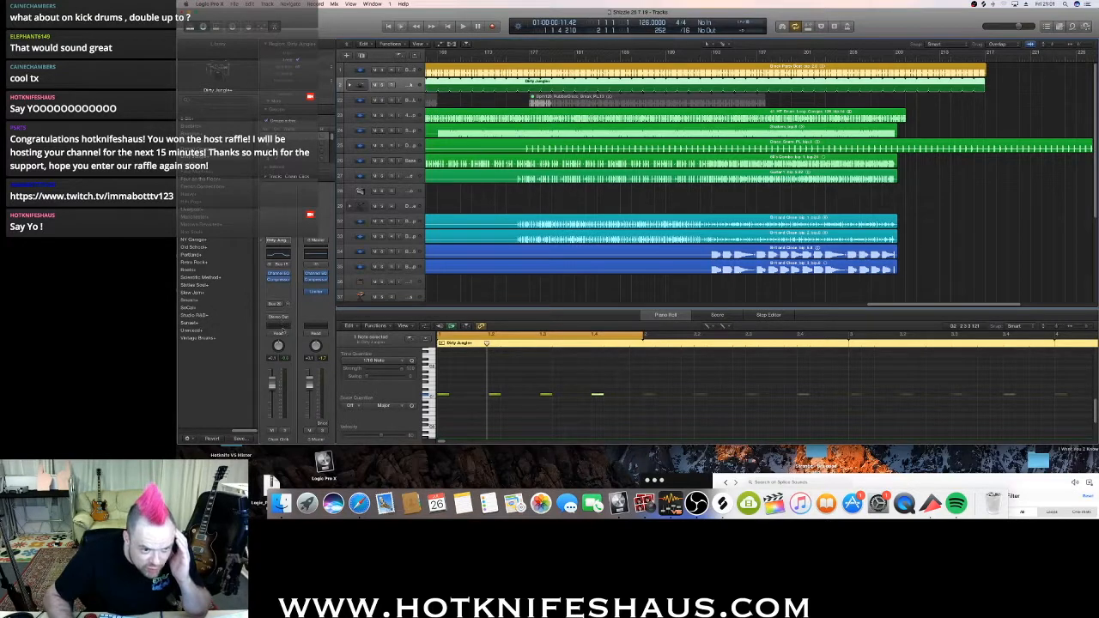
pyautogui.click(279, 328)
pyautogui.click(285, 283)
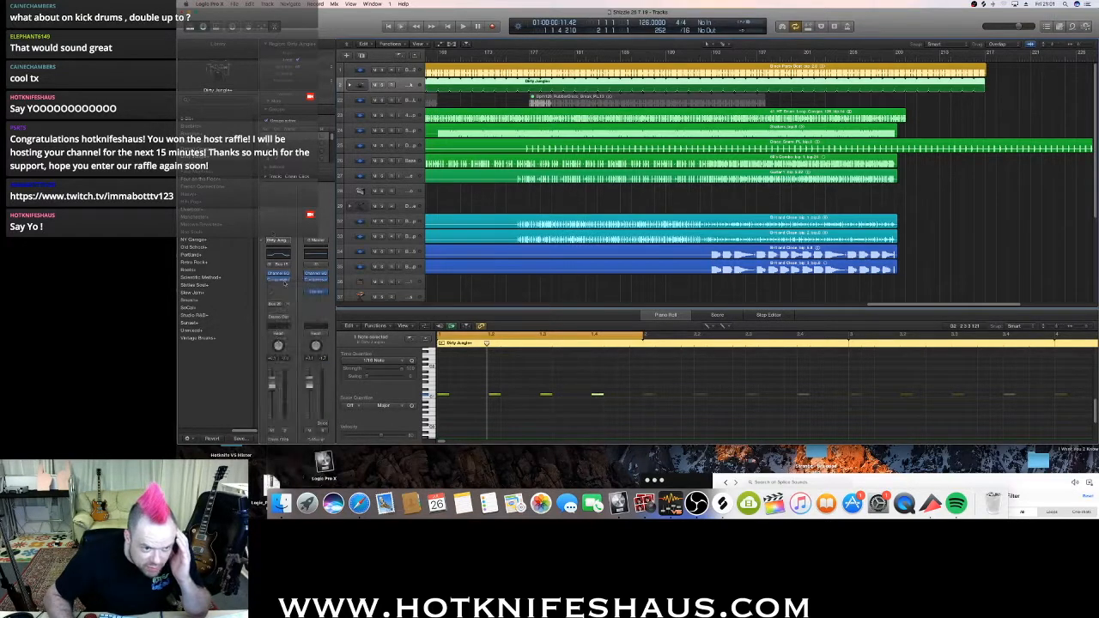
pyautogui.click(284, 318)
pyautogui.moveTo(292, 342)
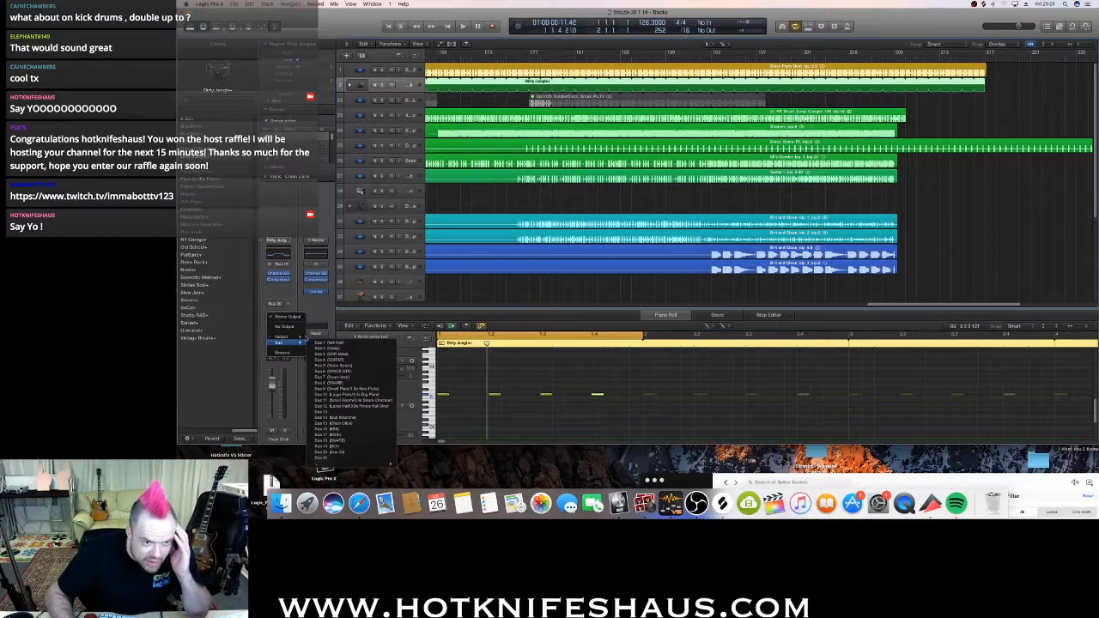
pyautogui.click(355, 452)
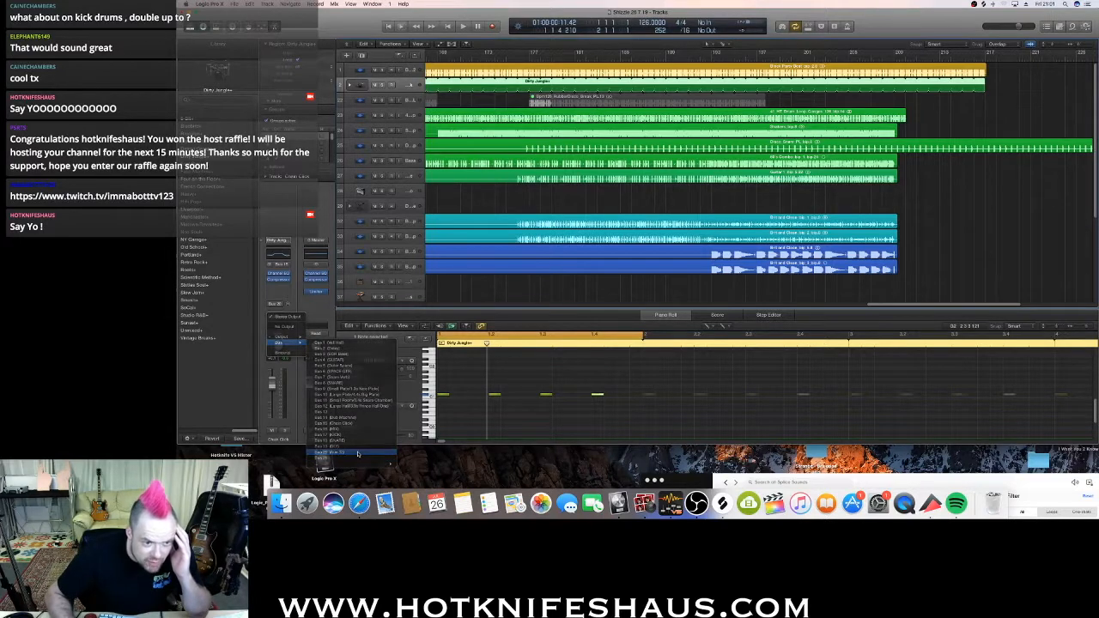
pyautogui.press('space')
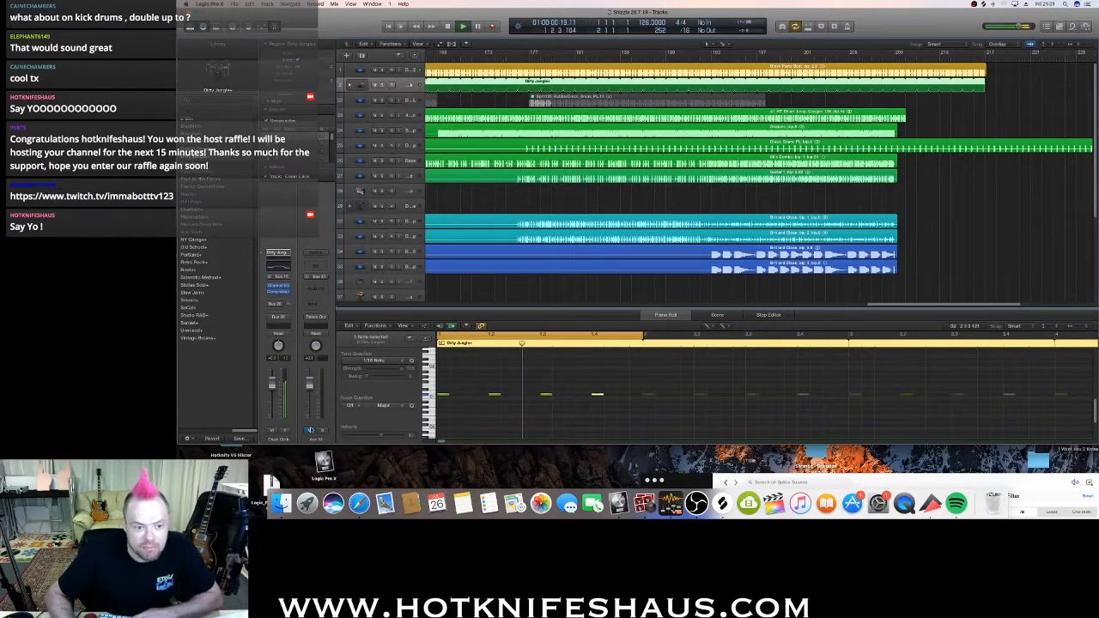
pyautogui.press('space')
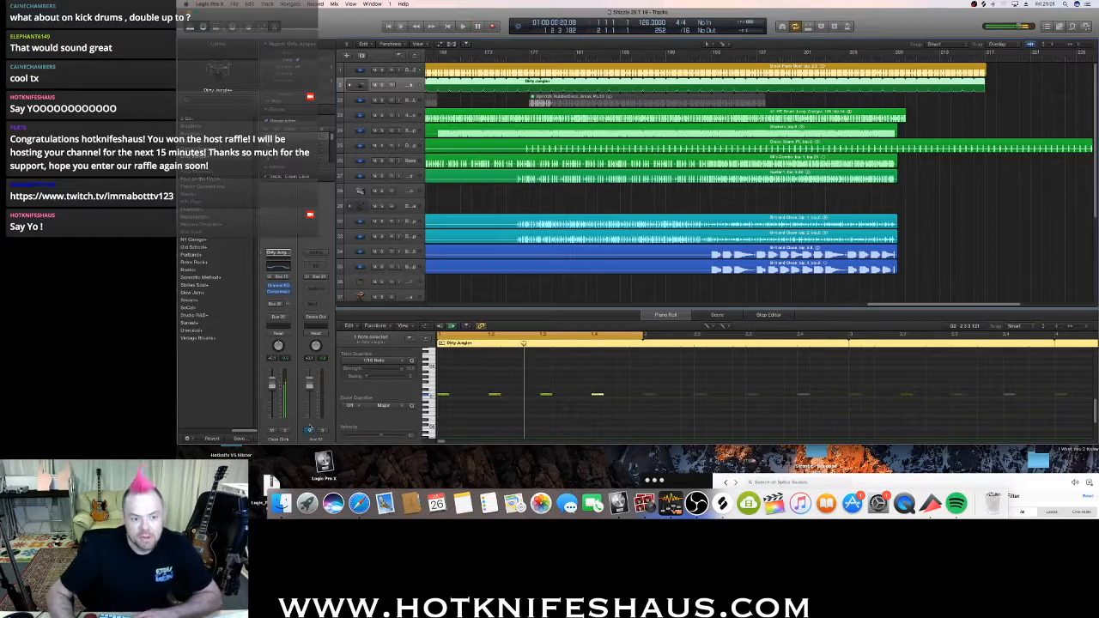
# Widen the track headers to show the track names, select the Kit_1_24_Uplift track and open its Compressor.
pyautogui.scroll(-5, 411, 215)
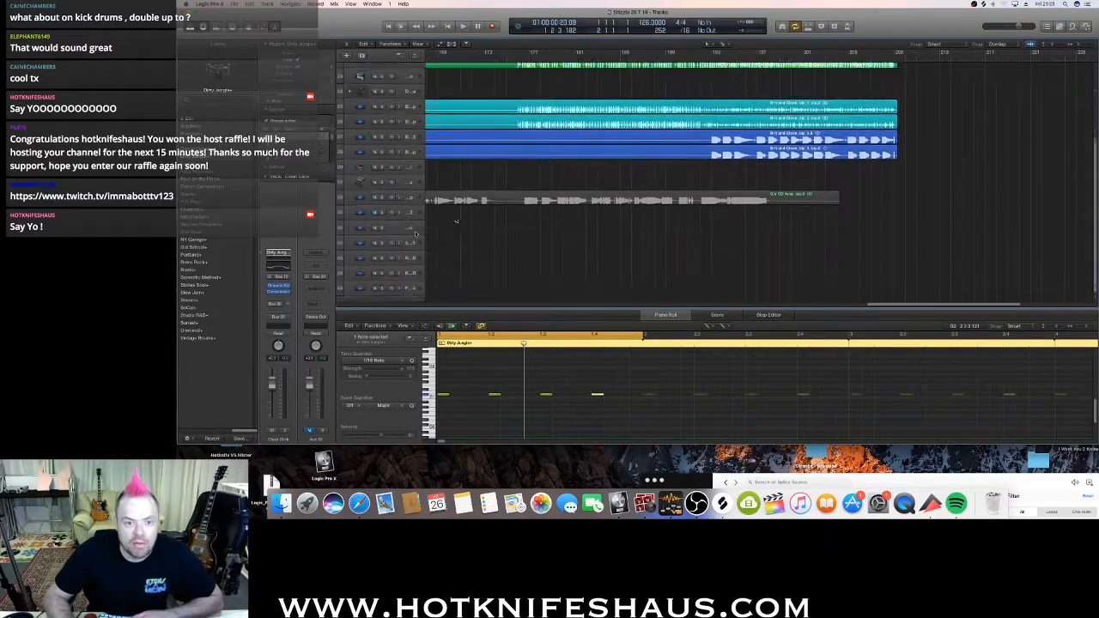
pyautogui.click(409, 183)
pyautogui.scroll(3, 409, 184)
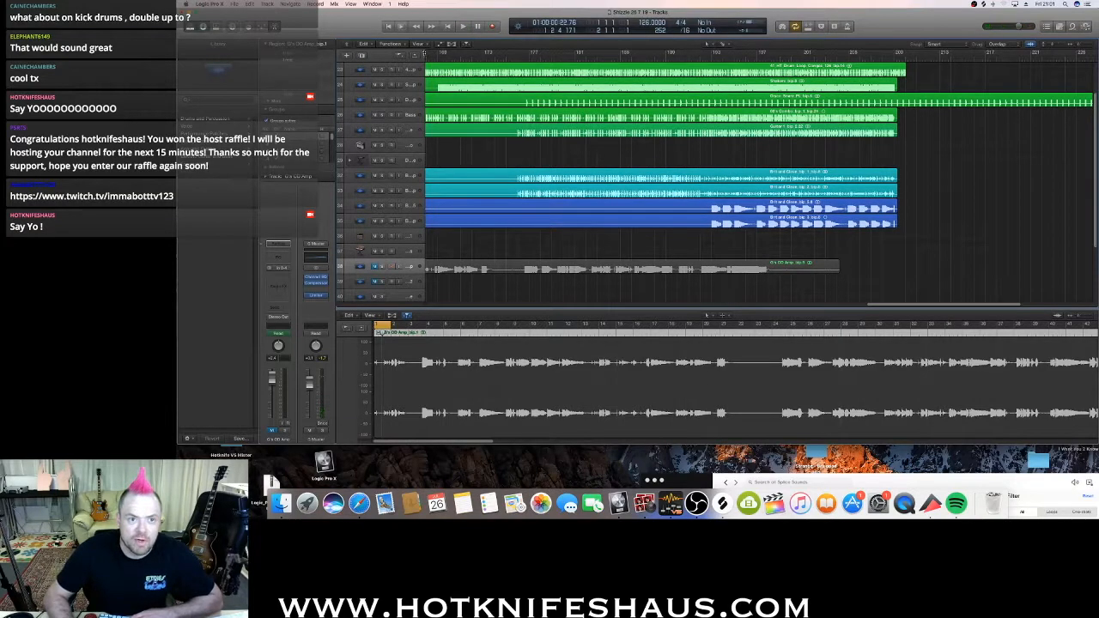
pyautogui.moveTo(422, 53); pyautogui.dragTo(513, 53)
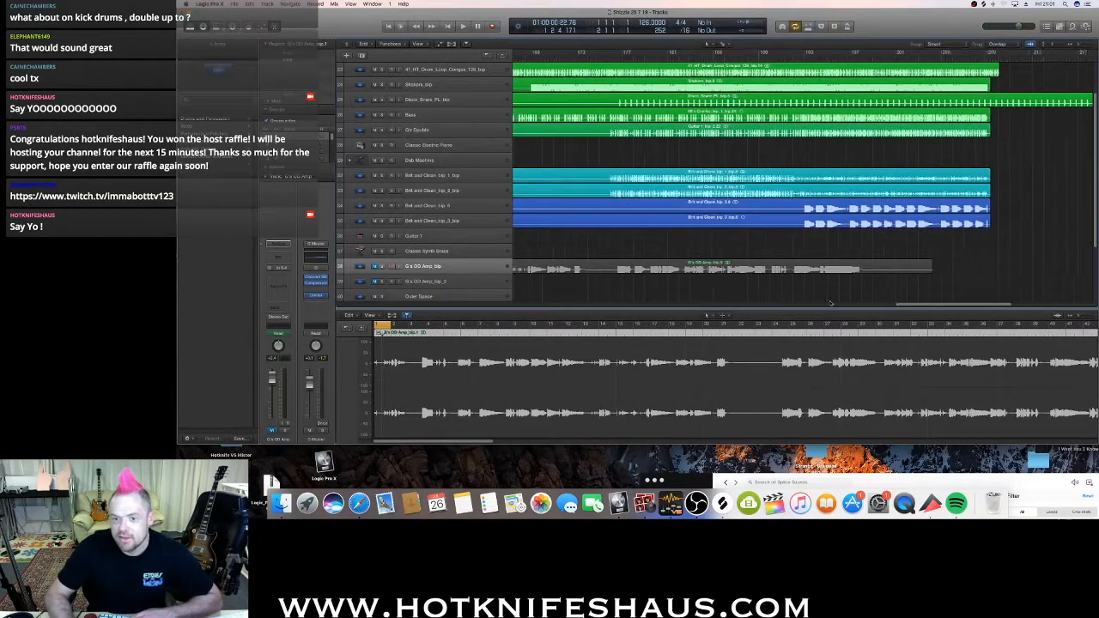
pyautogui.moveTo(905, 305); pyautogui.dragTo(492, 306)
pyautogui.scroll(-4, 738, 182)
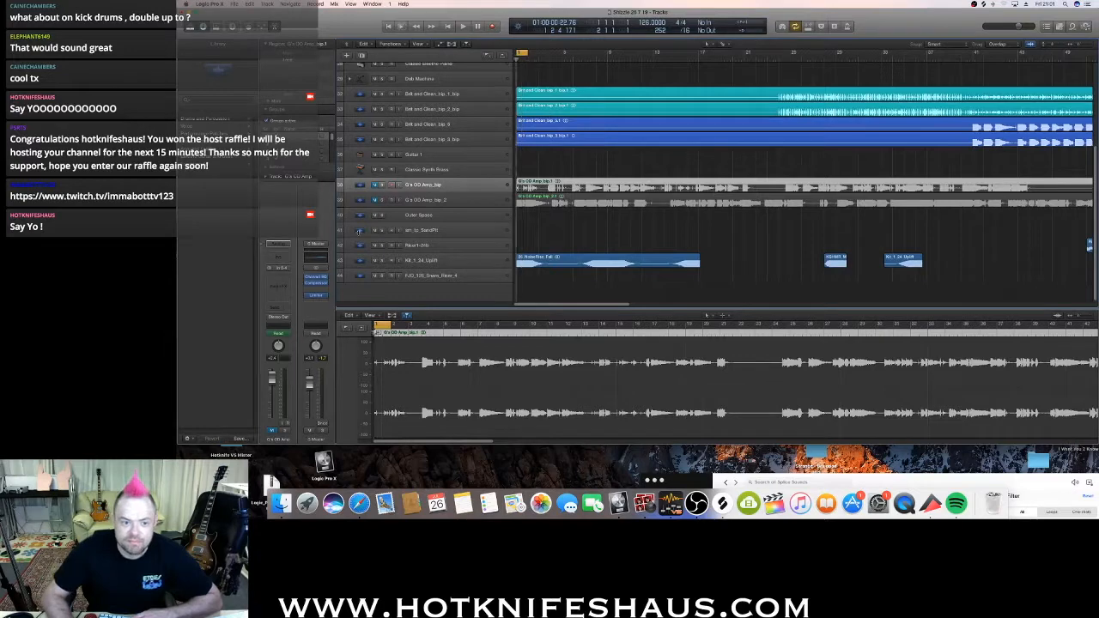
pyautogui.press('space')
pyautogui.click(363, 260)
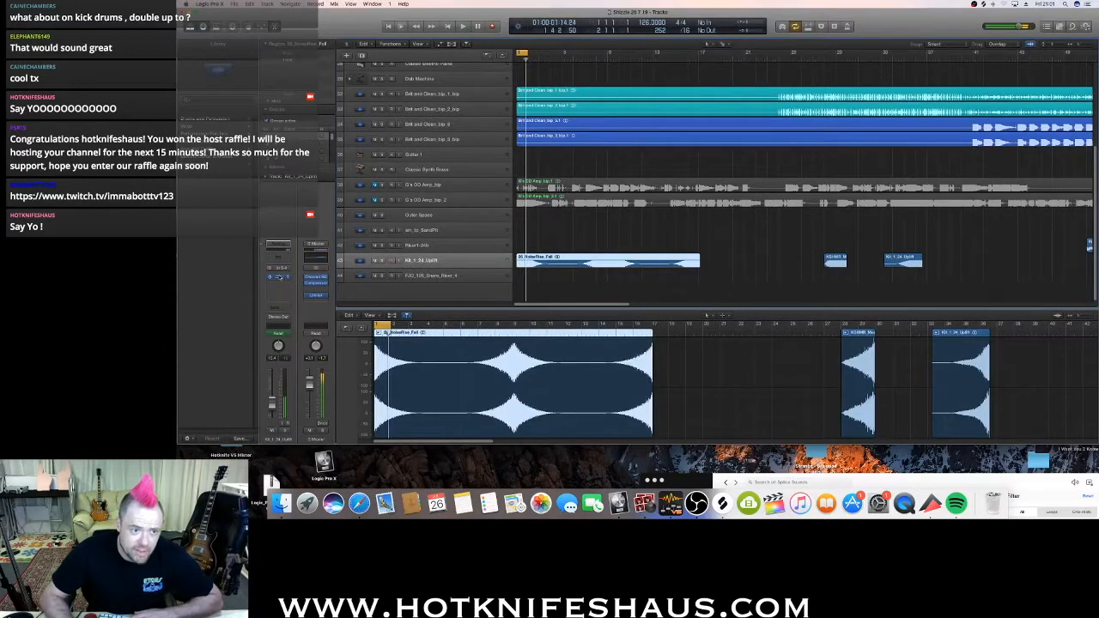
pyautogui.click(279, 277)
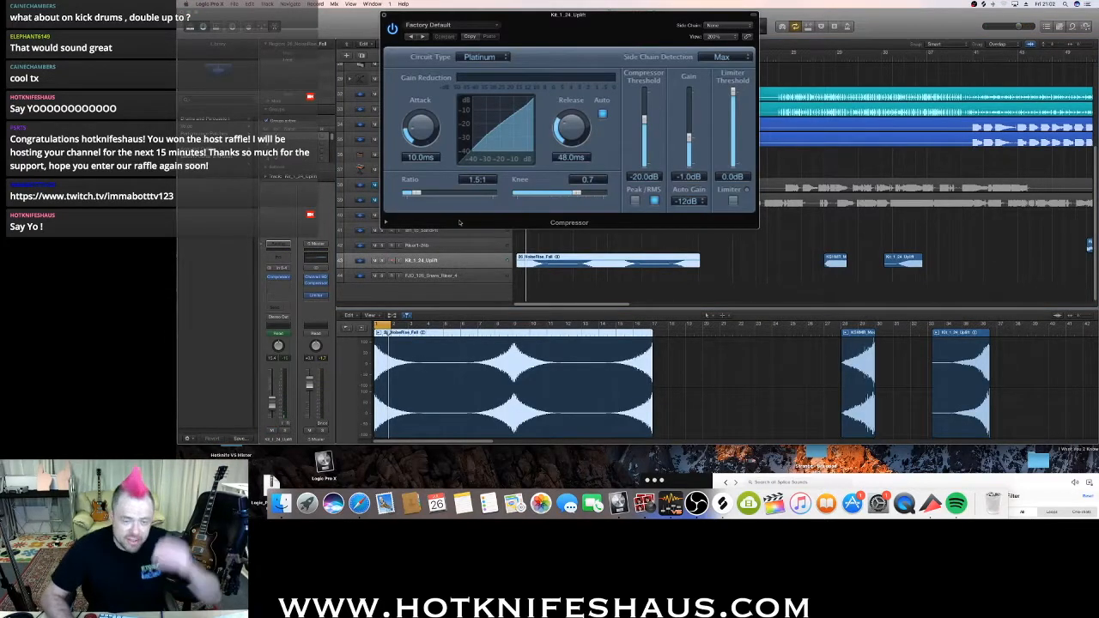
# Set the uplift Compressor's side chain source to Bus 20 and its threshold to -41.0 dB, and move its window clear of the track headers.
pyautogui.click(730, 26)
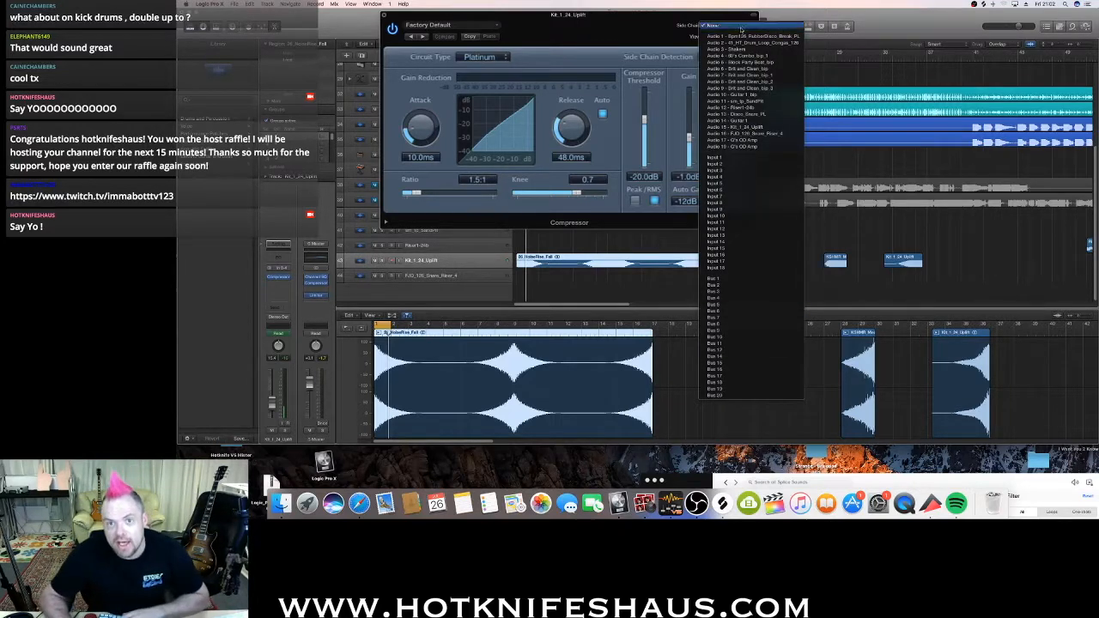
pyautogui.click(773, 50)
pyautogui.click(716, 24)
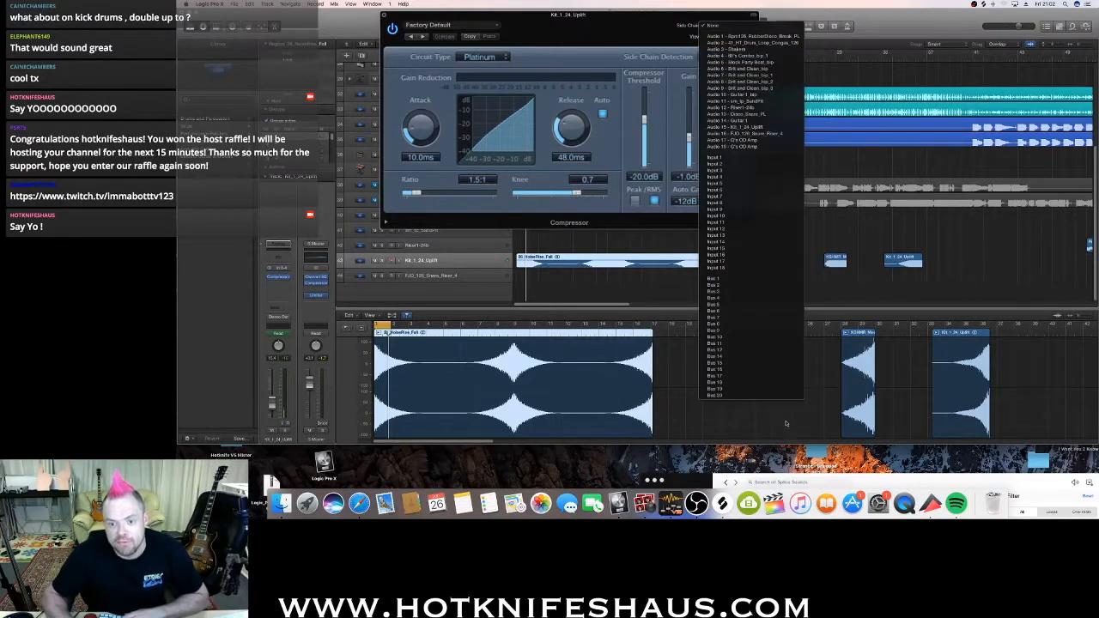
pyautogui.click(755, 395)
pyautogui.moveTo(645, 122); pyautogui.dragTo(645, 153)
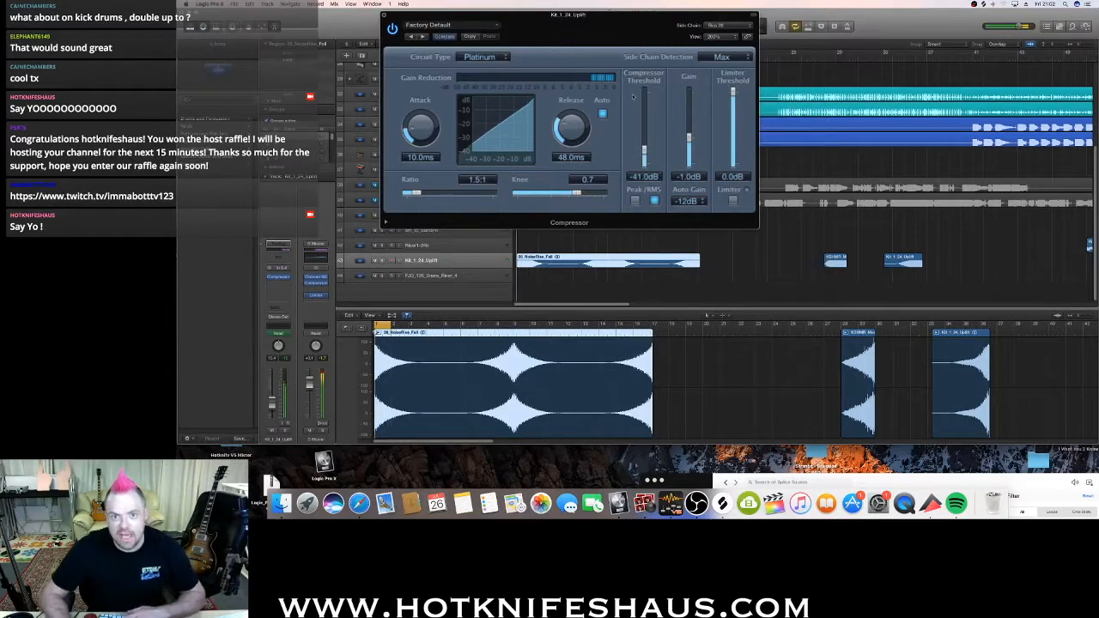
pyautogui.moveTo(418, 17); pyautogui.dragTo(746, 121)
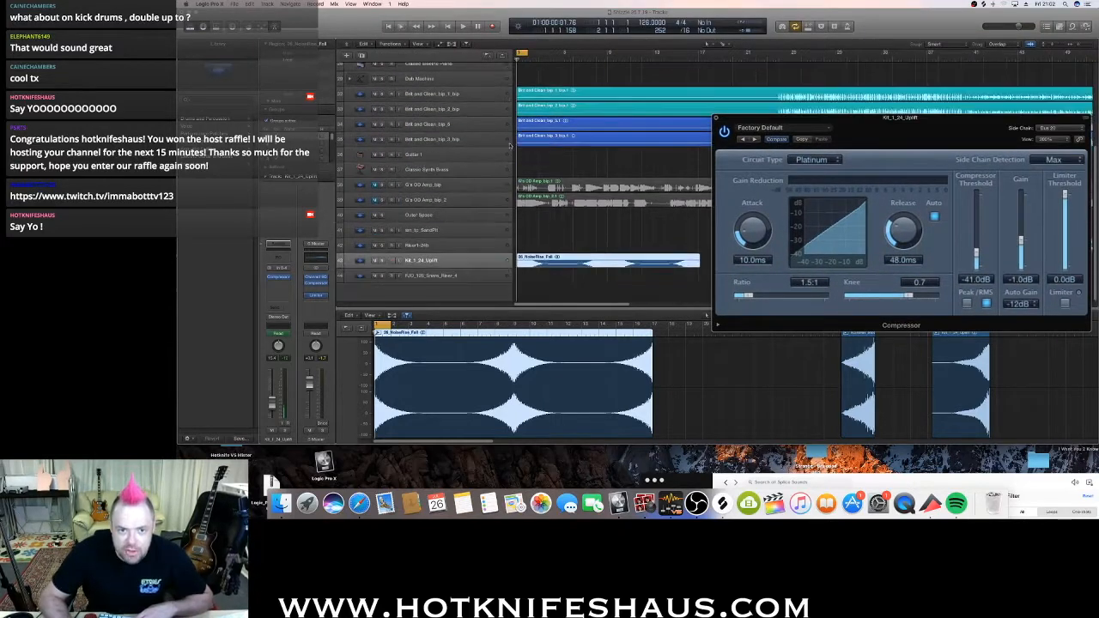
# Play the song with Chain Click in and out of solo to check the trigger signal at the uplift Compressor.
pyautogui.scroll(5, 509, 146)
pyautogui.press('space')
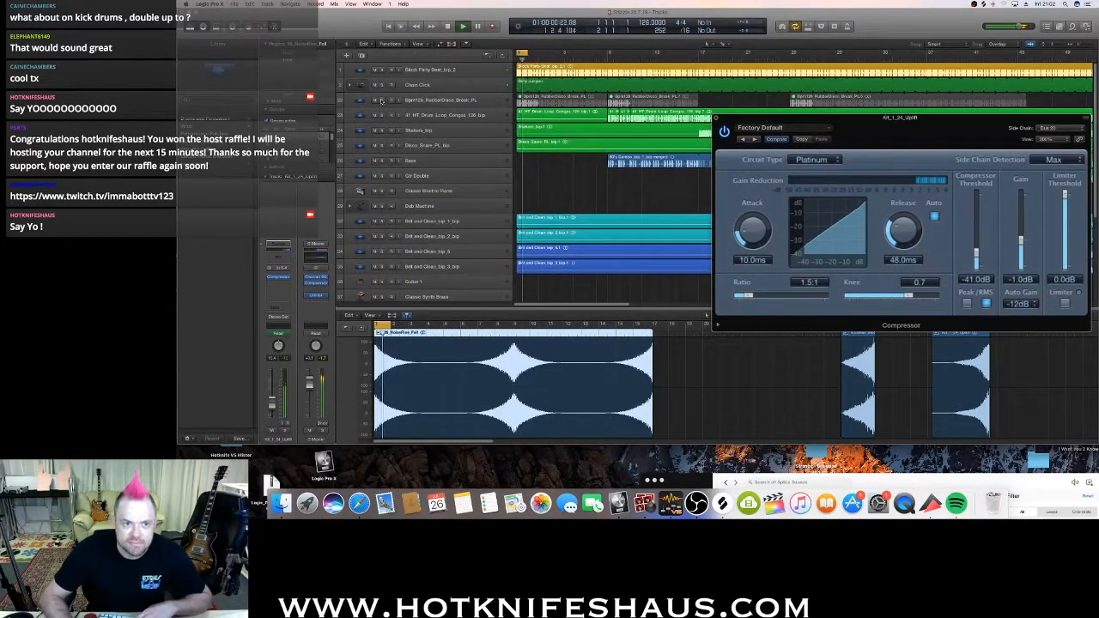
pyautogui.click(381, 85)
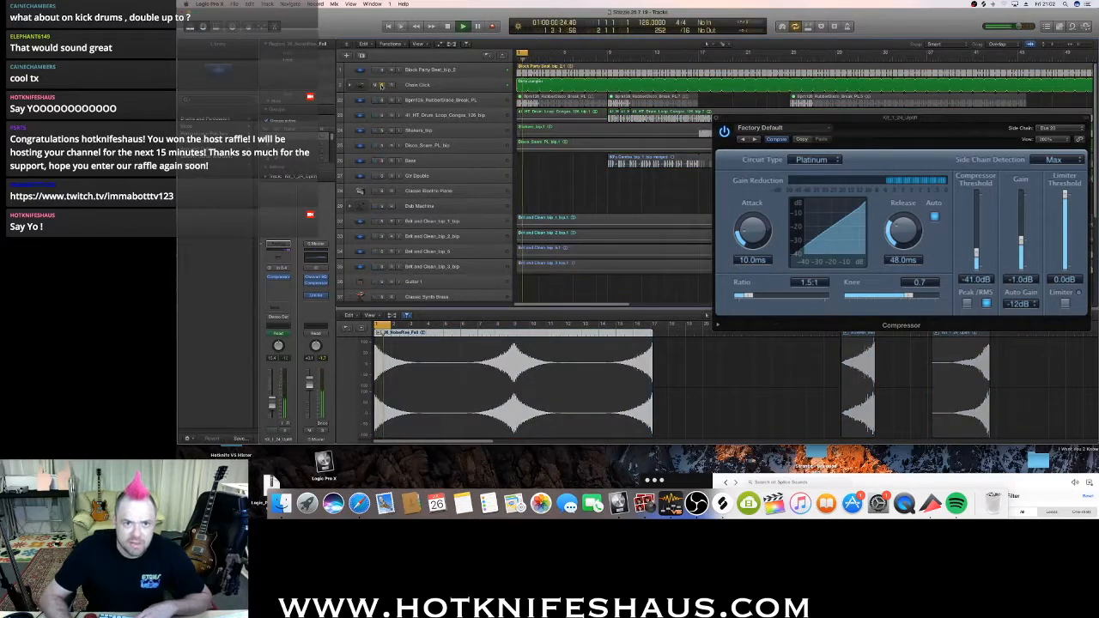
pyautogui.click(381, 85)
pyautogui.press('space')
# Unmute the Bus 20 aux channel of the Chain Click track and listen to the result.
pyautogui.click(412, 85)
pyautogui.press('space')
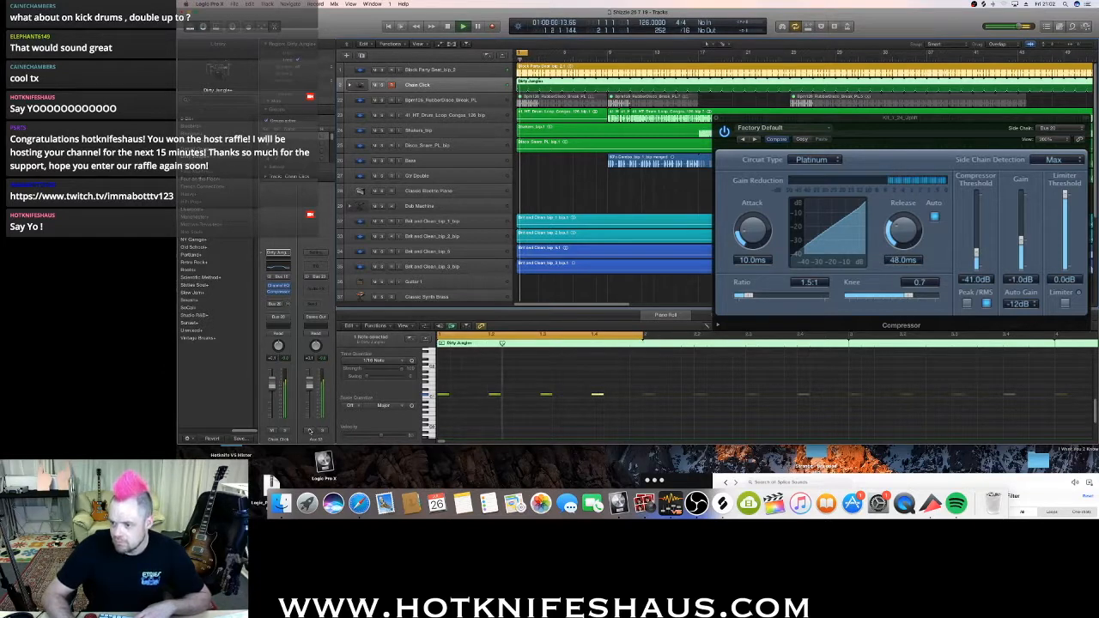
pyautogui.press('space')
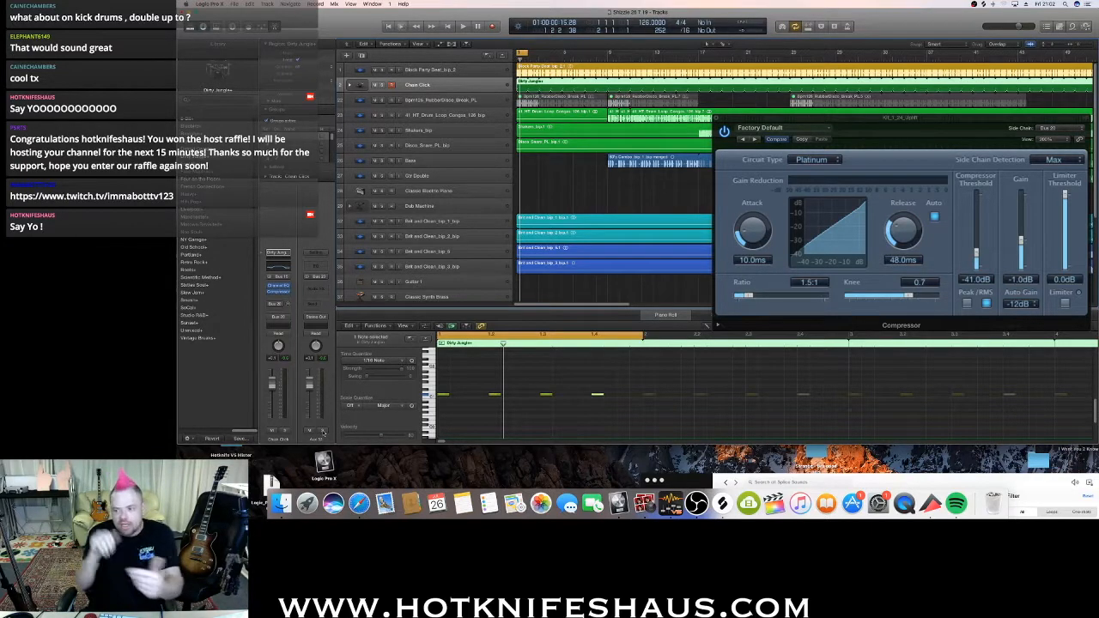
# During playback, set the uplift Compressor's threshold to -43.5 dB, release to 61.0 ms and attack to 12.5 ms.
pyautogui.press('space')
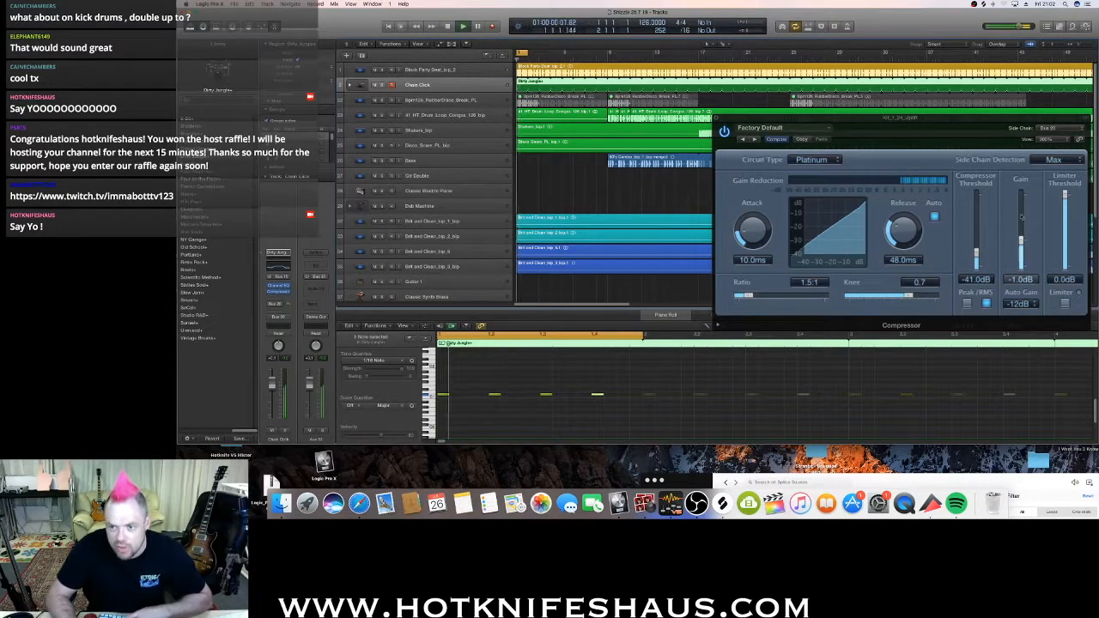
pyautogui.moveTo(976, 253); pyautogui.dragTo(976, 258)
pyautogui.moveTo(892, 233); pyautogui.dragTo(893, 228)
pyautogui.moveTo(756, 233); pyautogui.dragTo(757, 230)
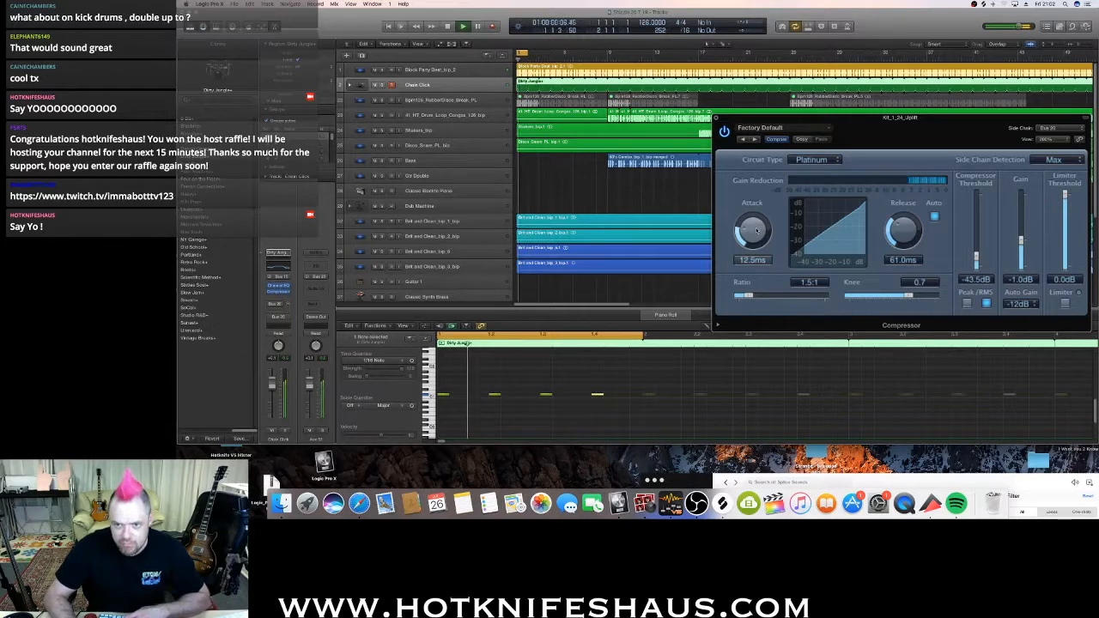
# Set the uplift Compressor's release to 57.0 ms and attack to 15.0 ms during playback, and turn off the cycle range.
pyautogui.moveTo(913, 234)
pyautogui.mouseDown()
pyautogui.moveTo(914, 263)
pyautogui.moveTo(914, 235)
pyautogui.mouseUp()
pyautogui.moveTo(760, 234); pyautogui.dragTo(749, 213)
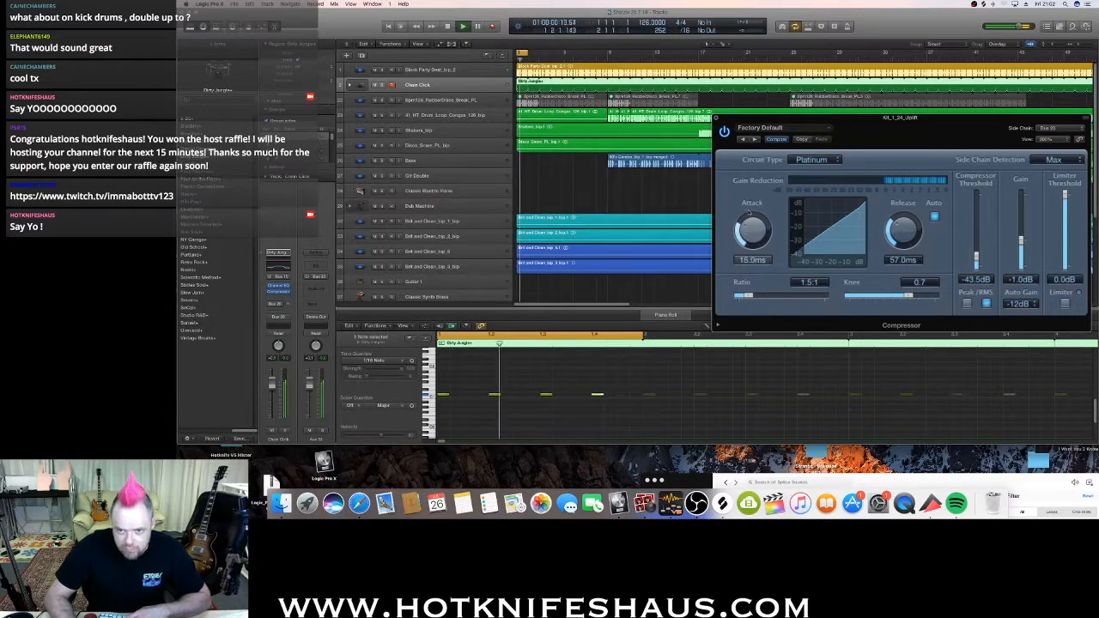
pyautogui.click(629, 208)
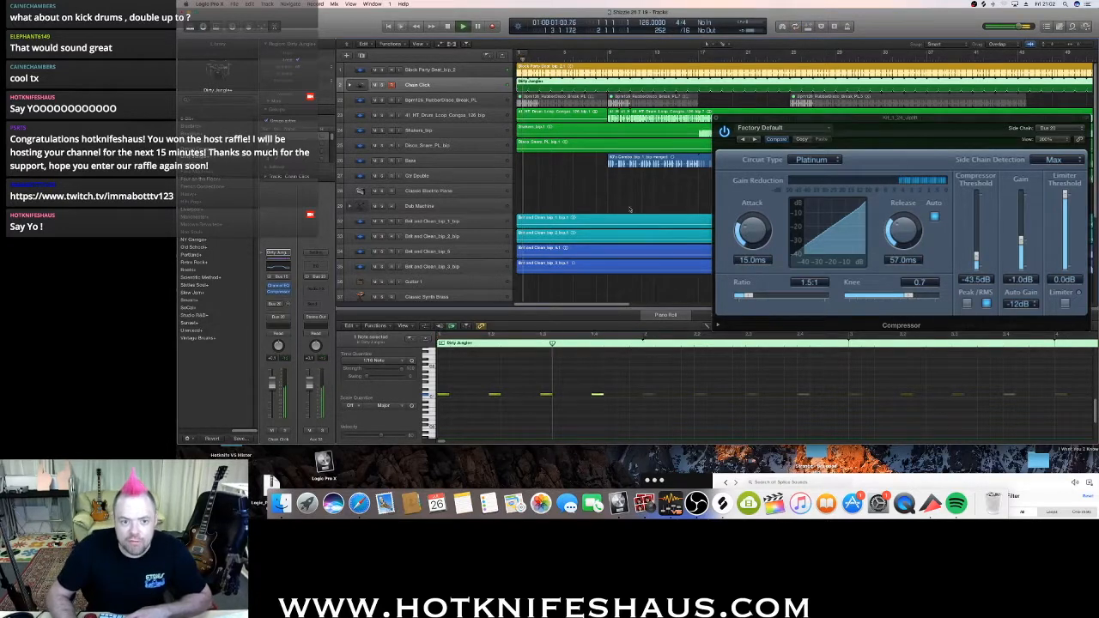
# Select the Kit_1_24_Uplift track and add a send to Bus 1, the hall reverb.
pyautogui.scroll(-5, 601, 223)
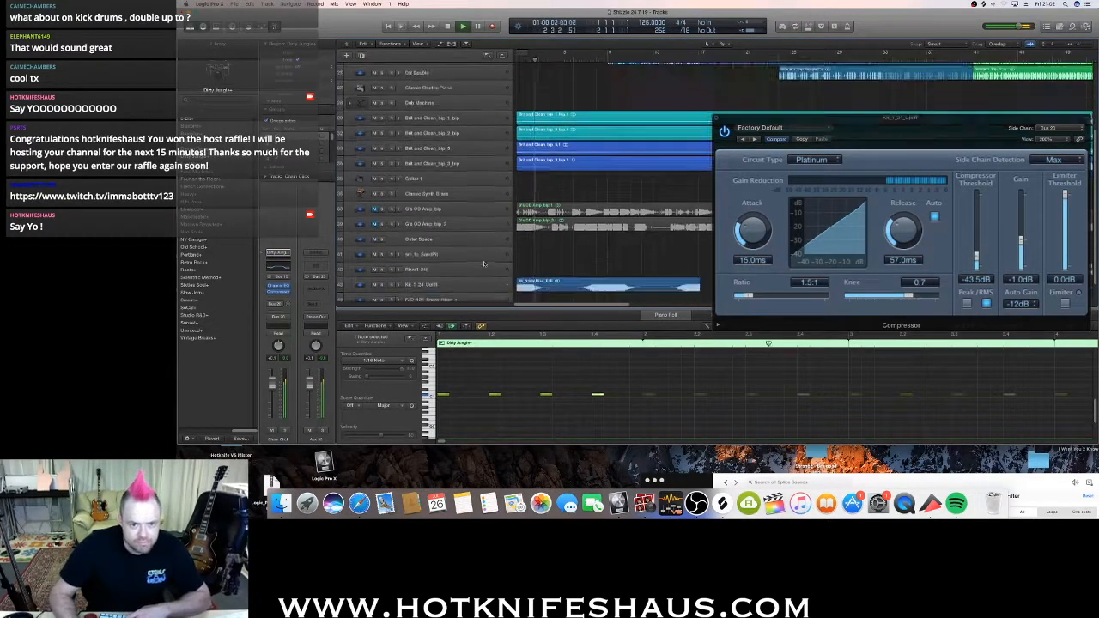
pyautogui.scroll(-1, 483, 263)
pyautogui.click(483, 262)
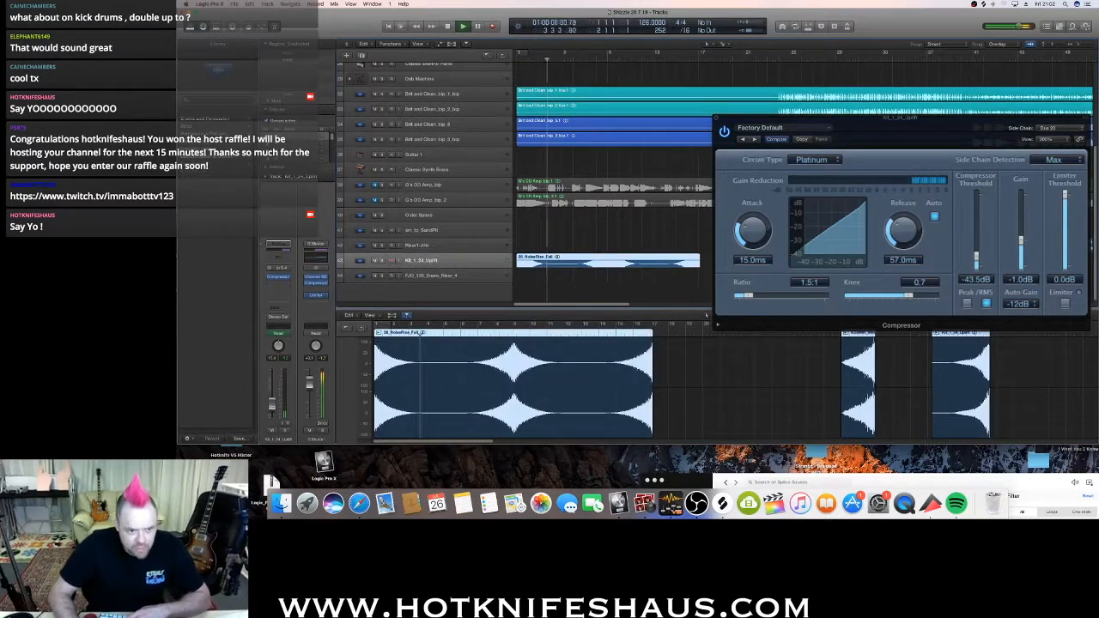
pyautogui.click(287, 308)
pyautogui.moveTo(307, 345)
pyautogui.click(344, 346)
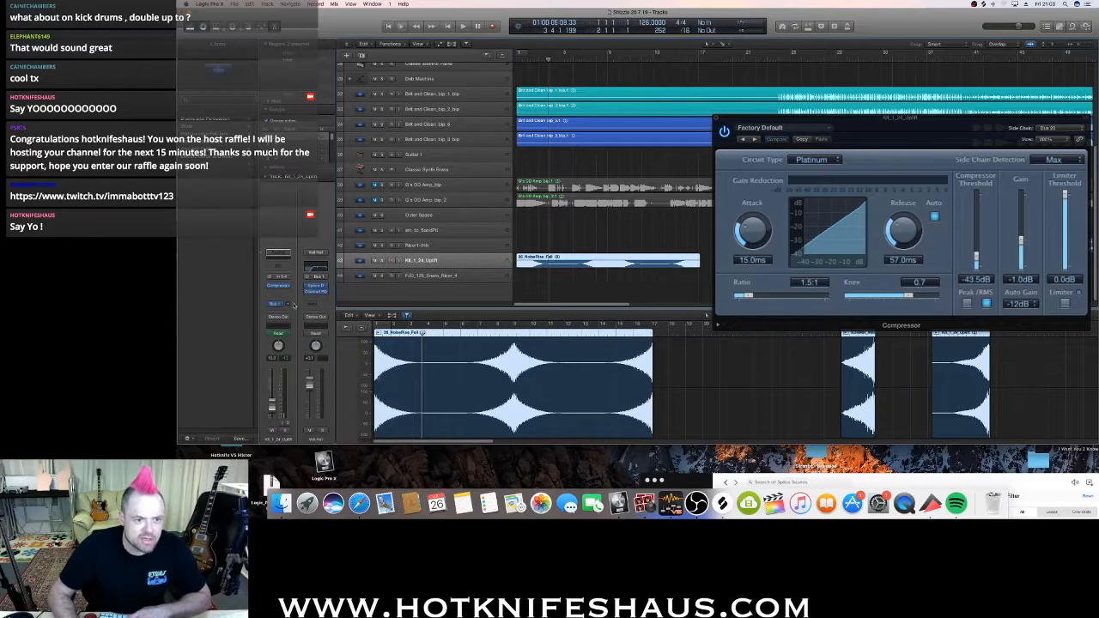
# Play the song from its beginning to judge the uplift track with its reverb send.
pyautogui.press('space')
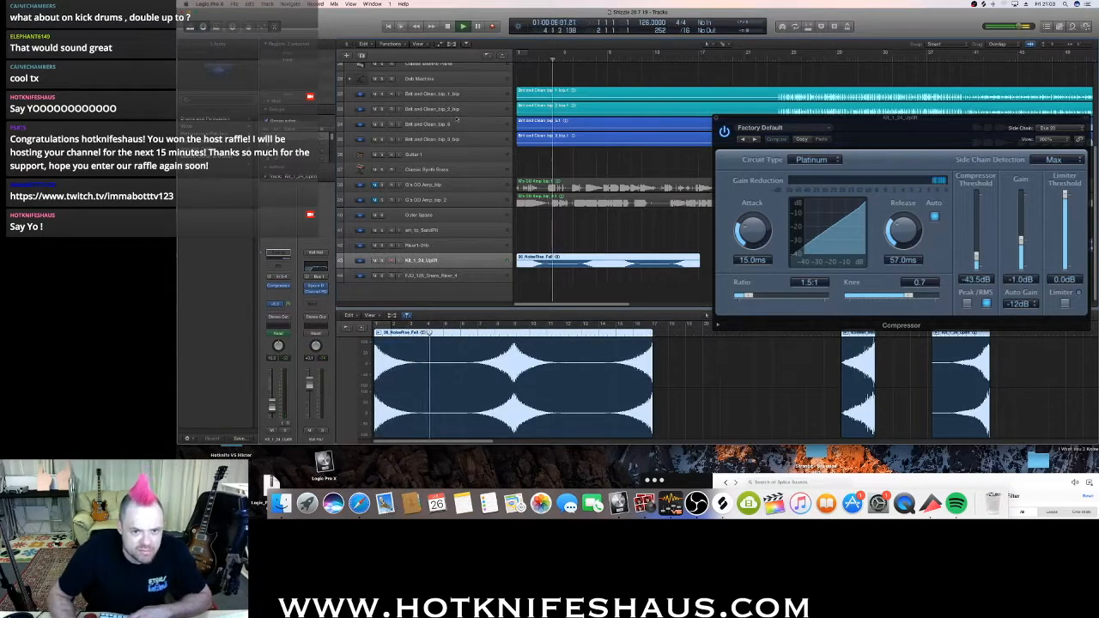
pyautogui.press('space')
pyautogui.press('Return')
pyautogui.press('space')
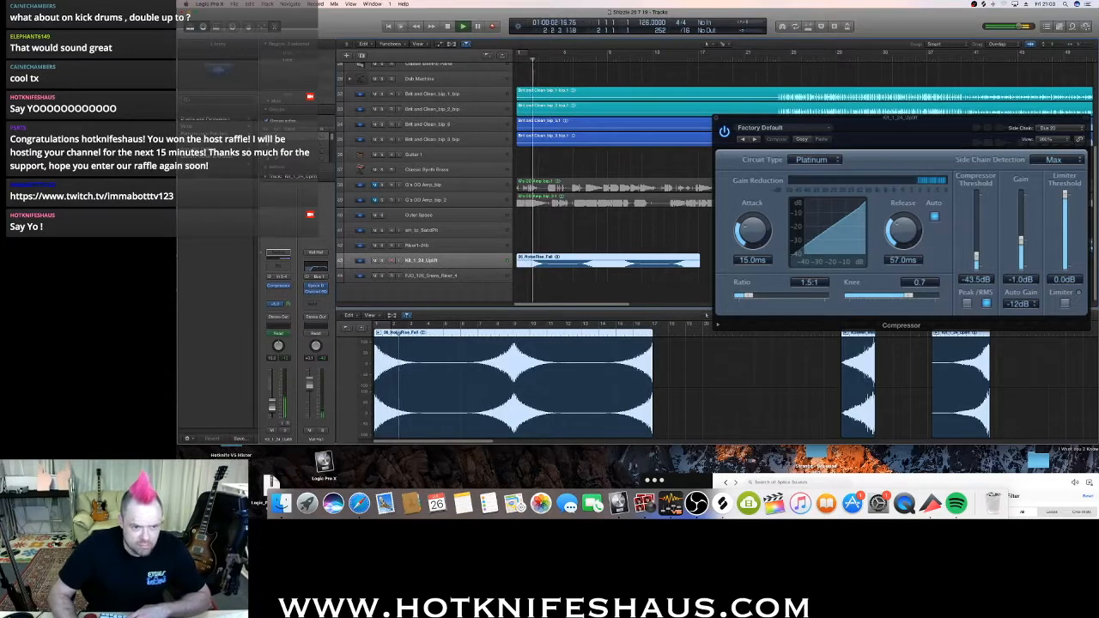
pyautogui.press('space')
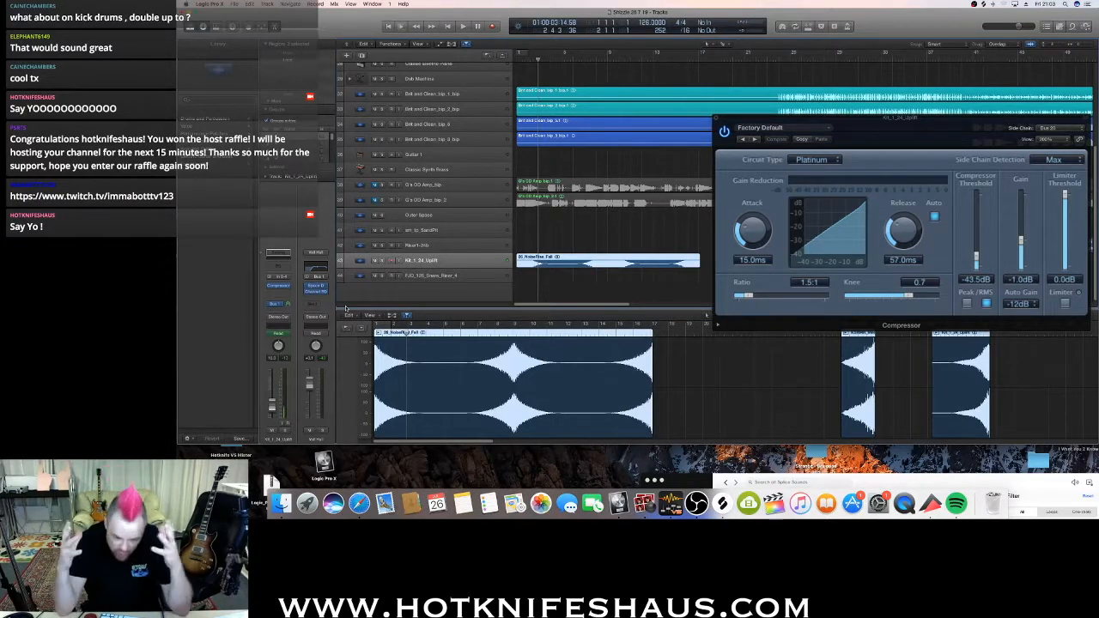
# Close the Compressor window and add a second send from the uplift track to Bus 21.
pyautogui.click(715, 118)
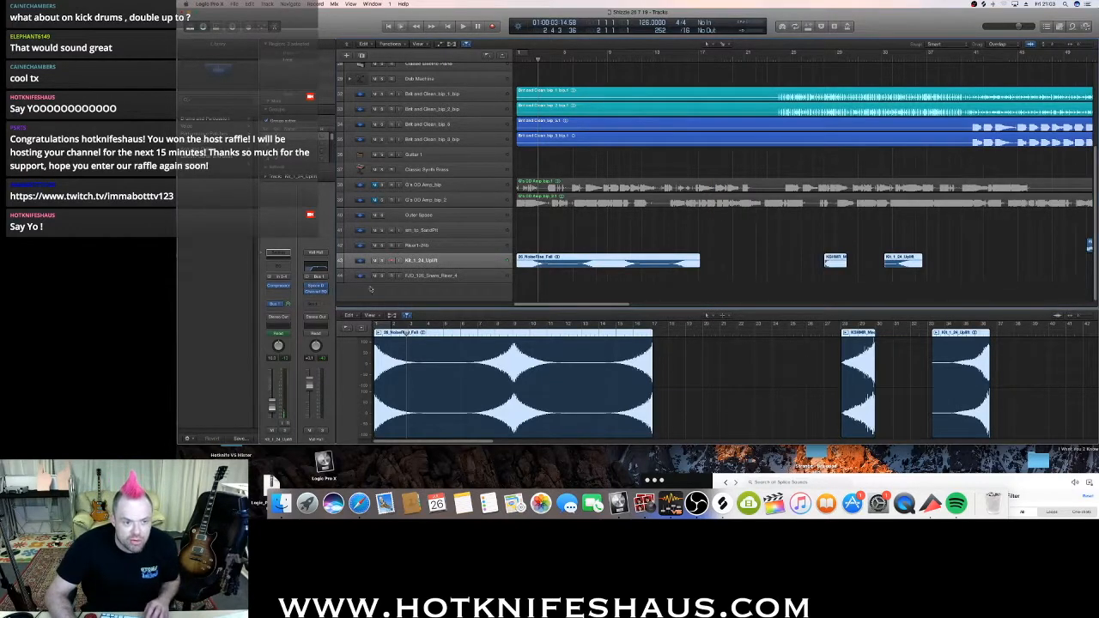
pyautogui.click(431, 277)
pyautogui.click(429, 261)
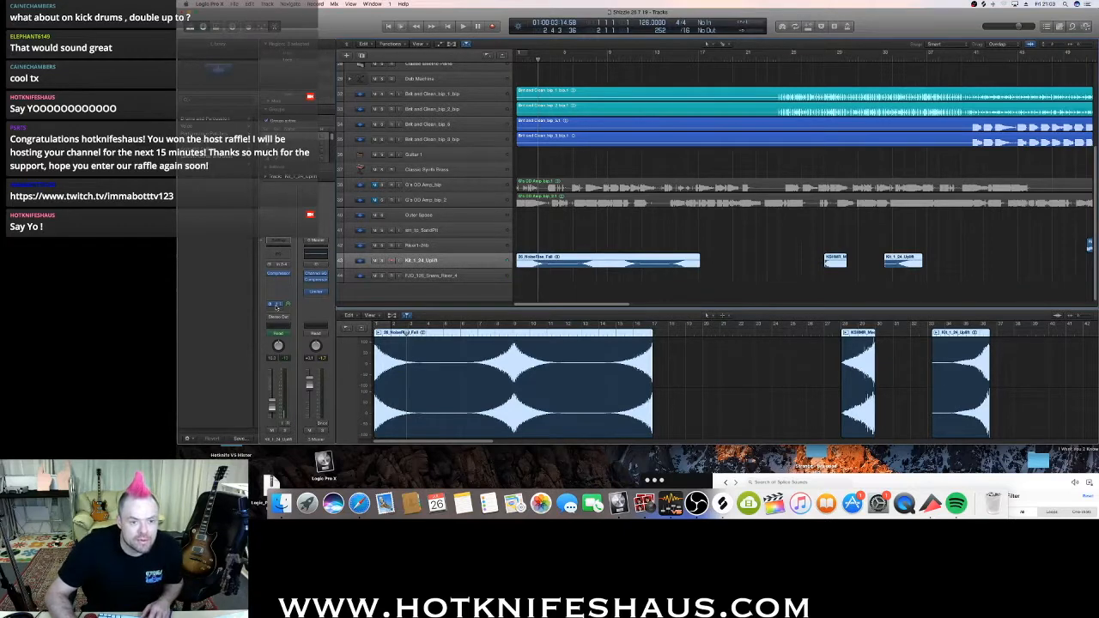
pyautogui.click(276, 305)
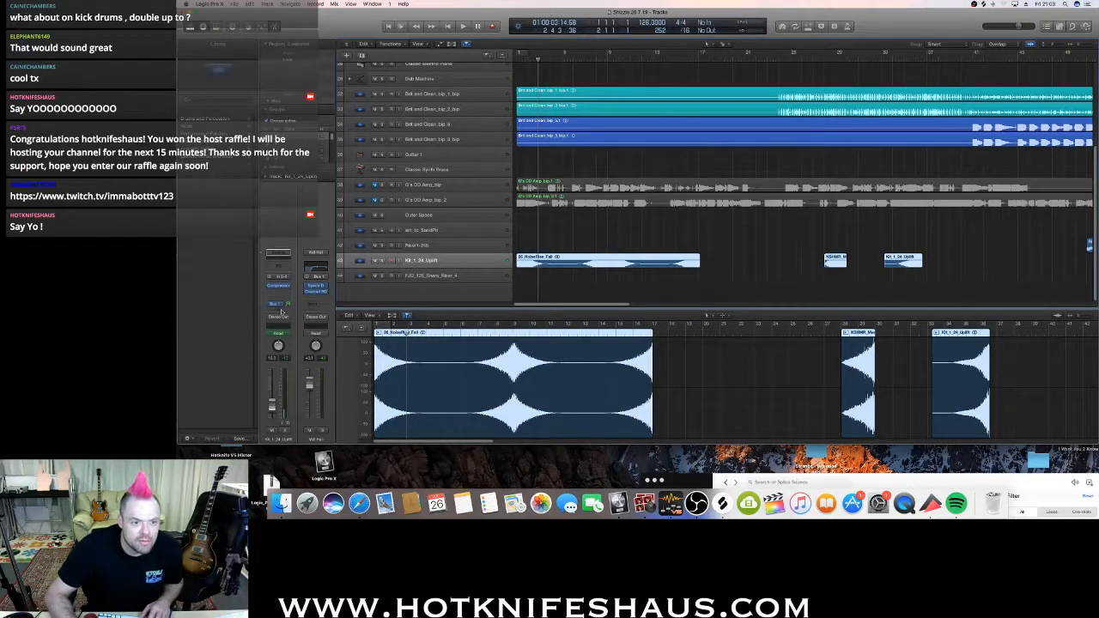
pyautogui.click(282, 312)
pyautogui.moveTo(294, 344)
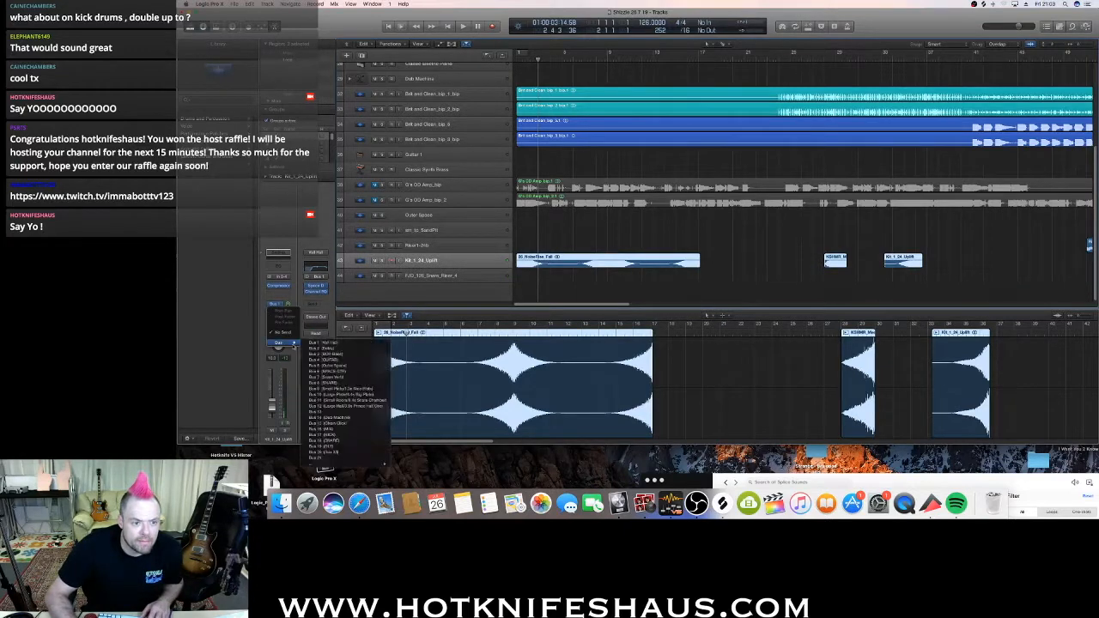
pyautogui.click(322, 457)
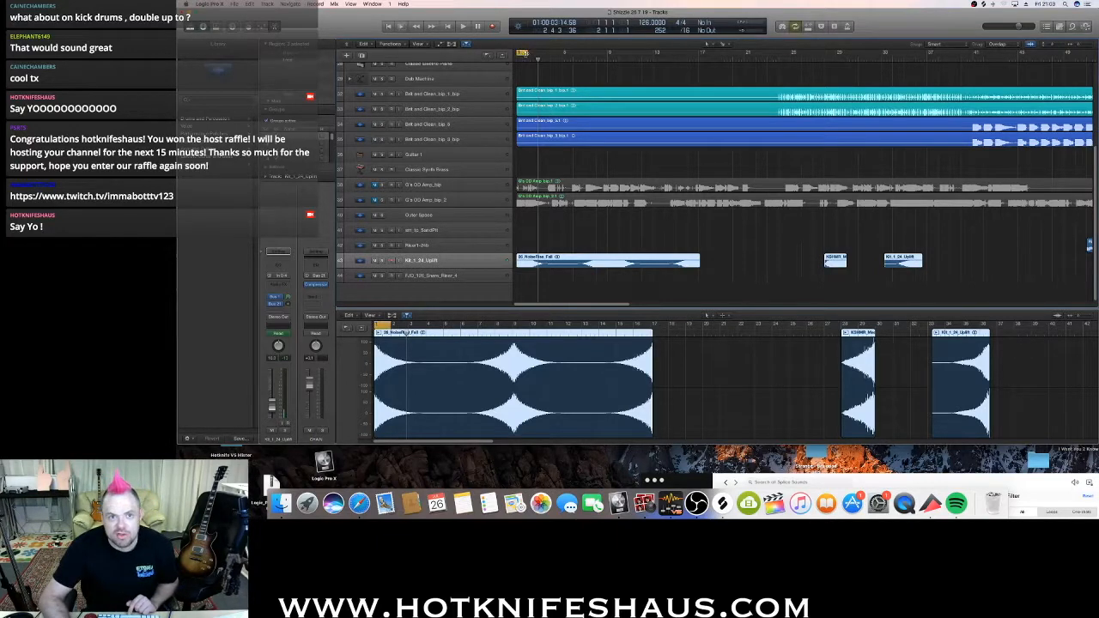
# Extend the cycle range to bar 17 and play it to check the signal reaching the CHAIN aux.
pyautogui.moveTo(527, 53); pyautogui.dragTo(700, 53)
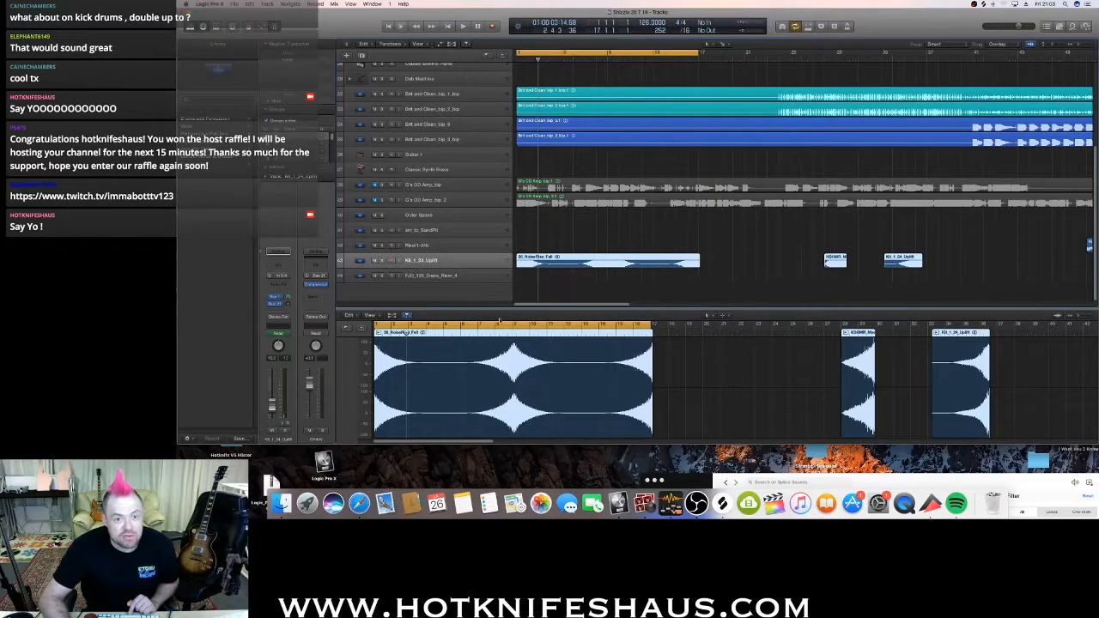
pyautogui.press('space')
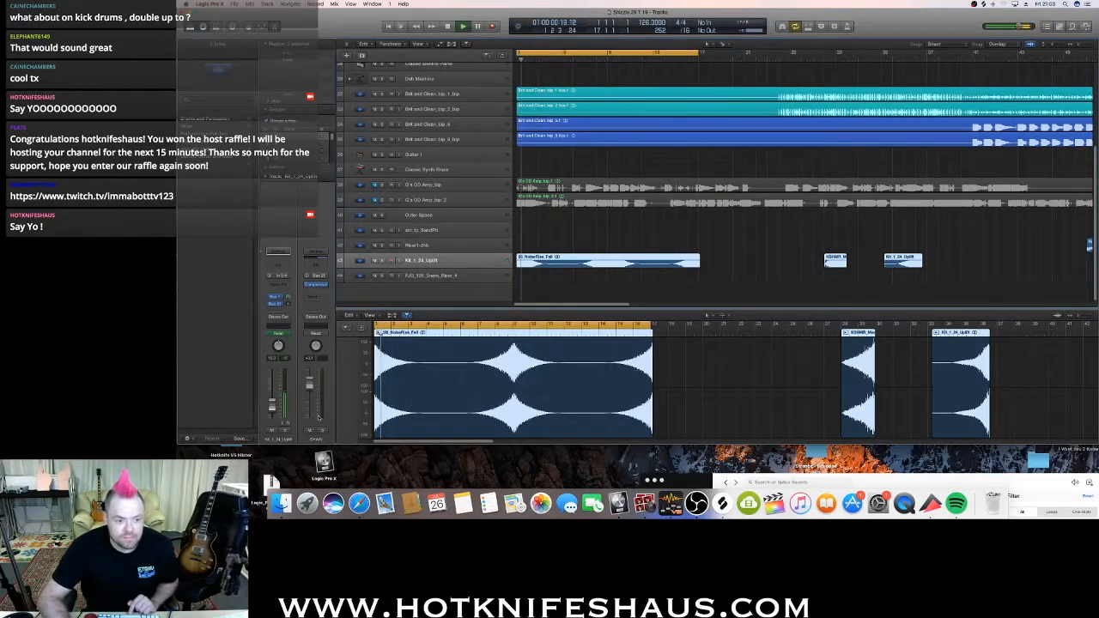
pyautogui.press('space')
pyautogui.press('space')
pyautogui.press('space')
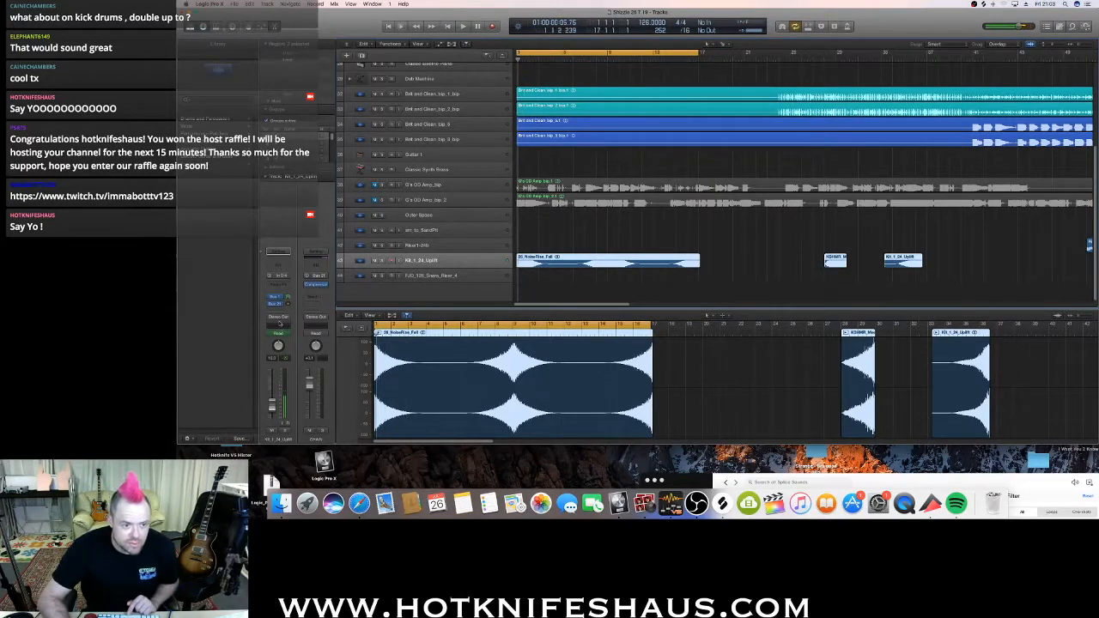
# Route the uplift track's output to Bus 21 (CHAIN) and play the section.
pyautogui.click(278, 321)
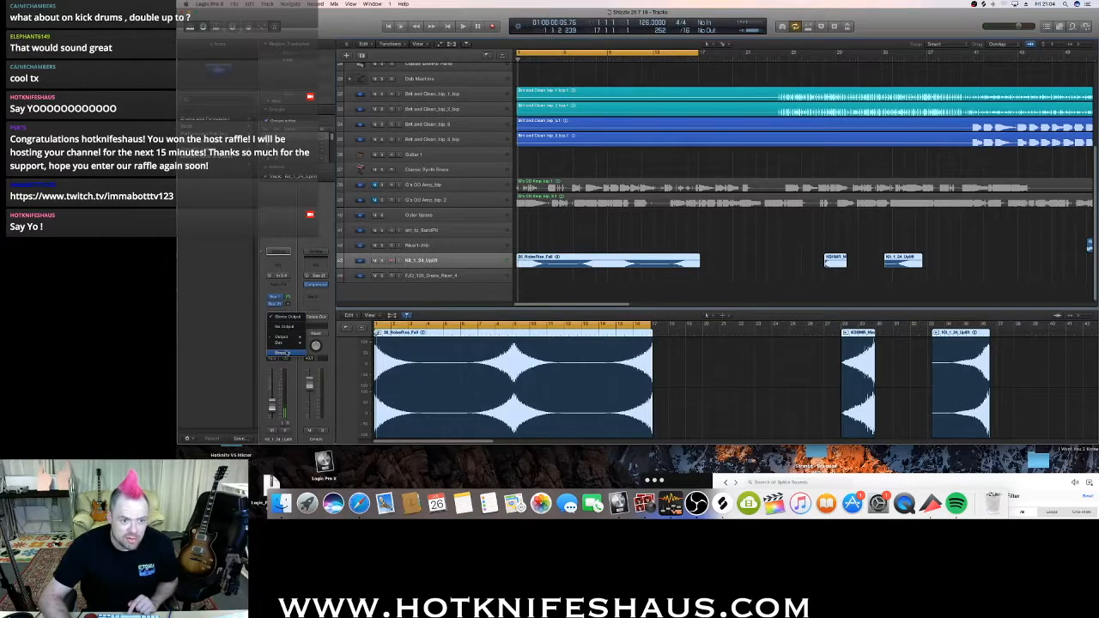
pyautogui.moveTo(302, 342)
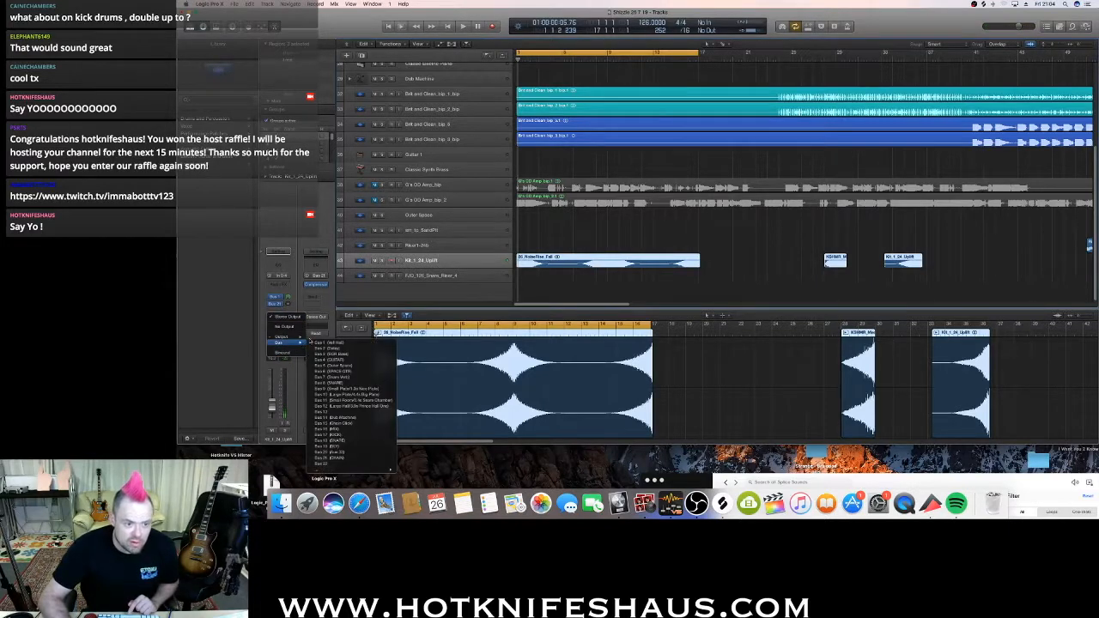
pyautogui.click(349, 458)
pyautogui.press('space')
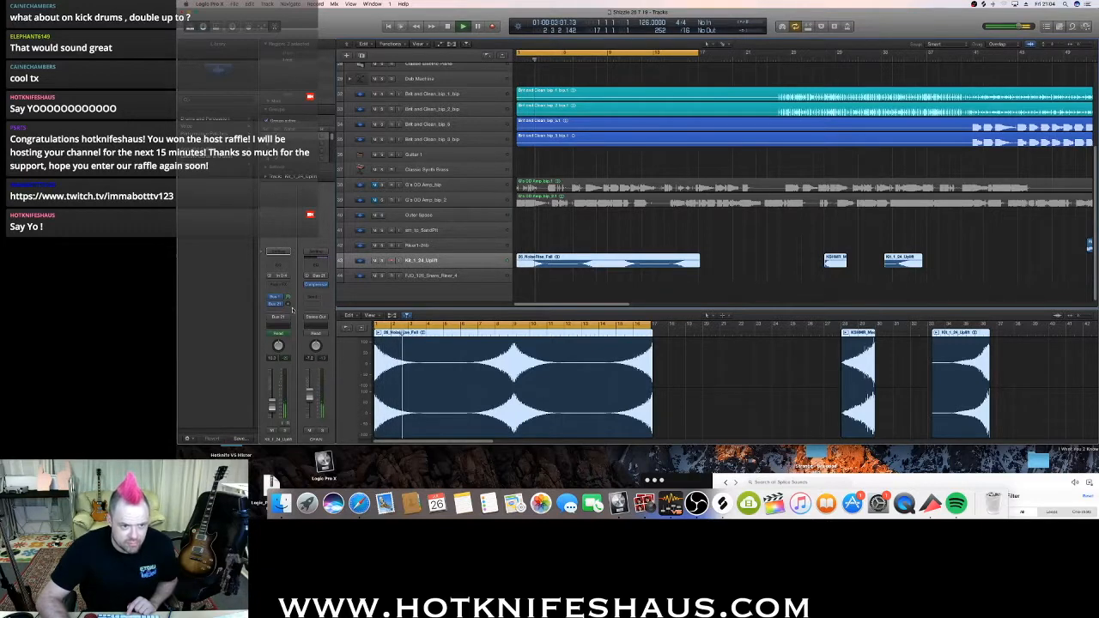
# Route the output of the Bus 1 hall reverb aux to Bus 21 (CHAIN) and listen to the result.
pyautogui.click(285, 294)
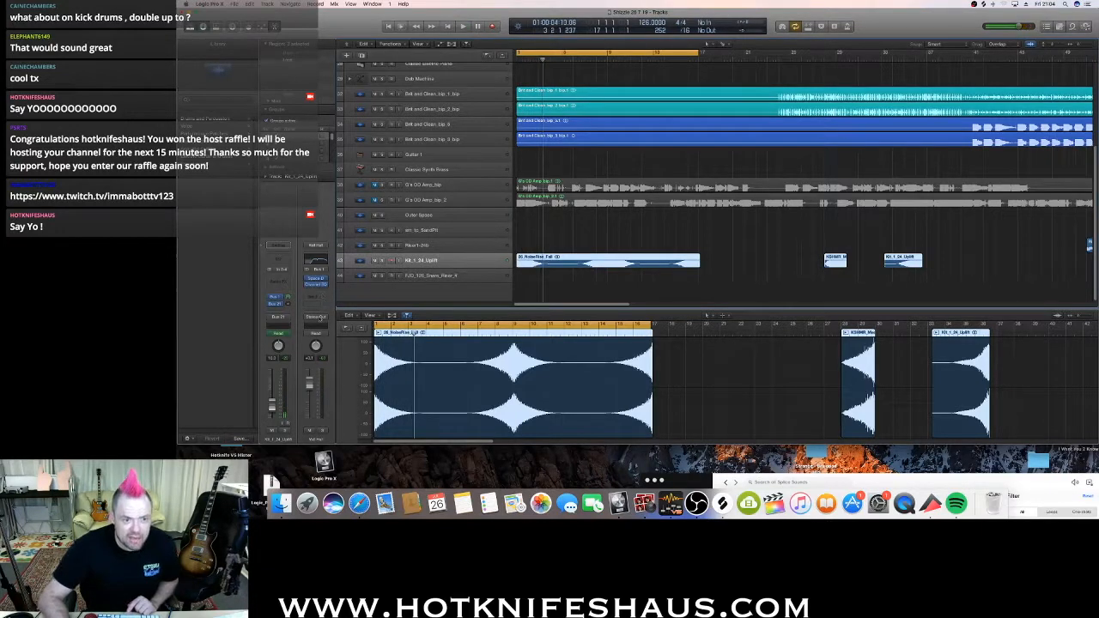
pyautogui.click(324, 332)
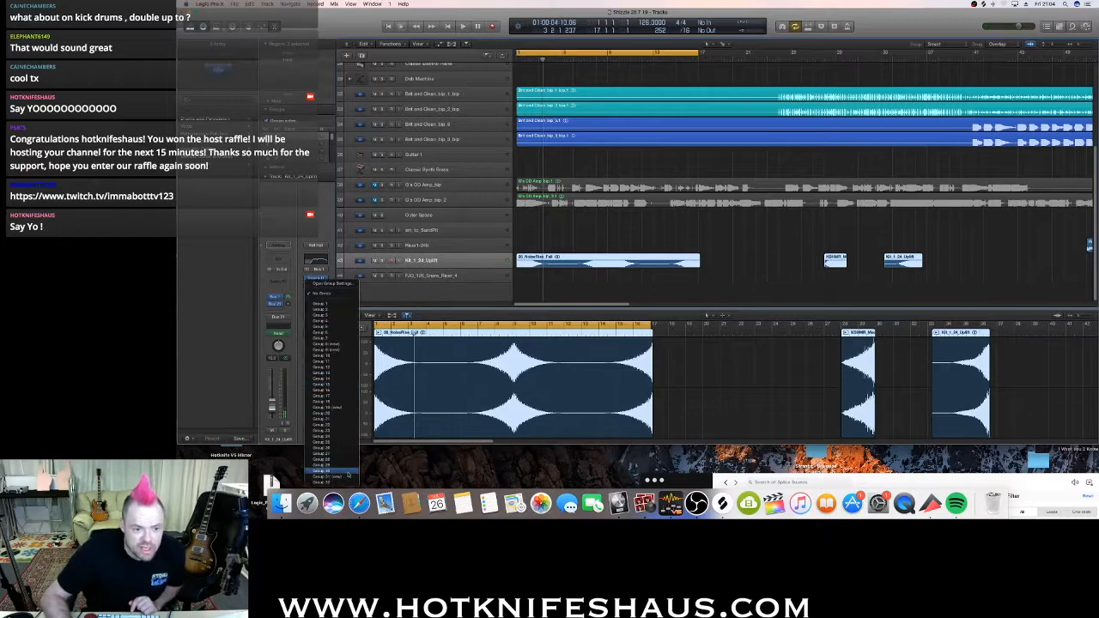
pyautogui.click(337, 292)
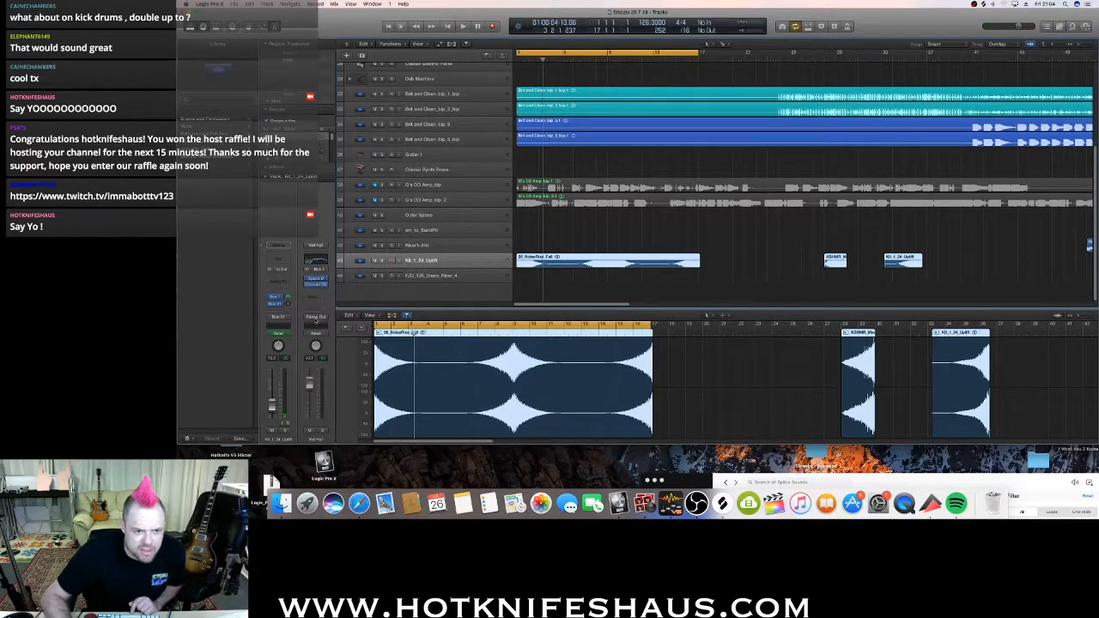
pyautogui.click(316, 318)
pyautogui.moveTo(327, 343)
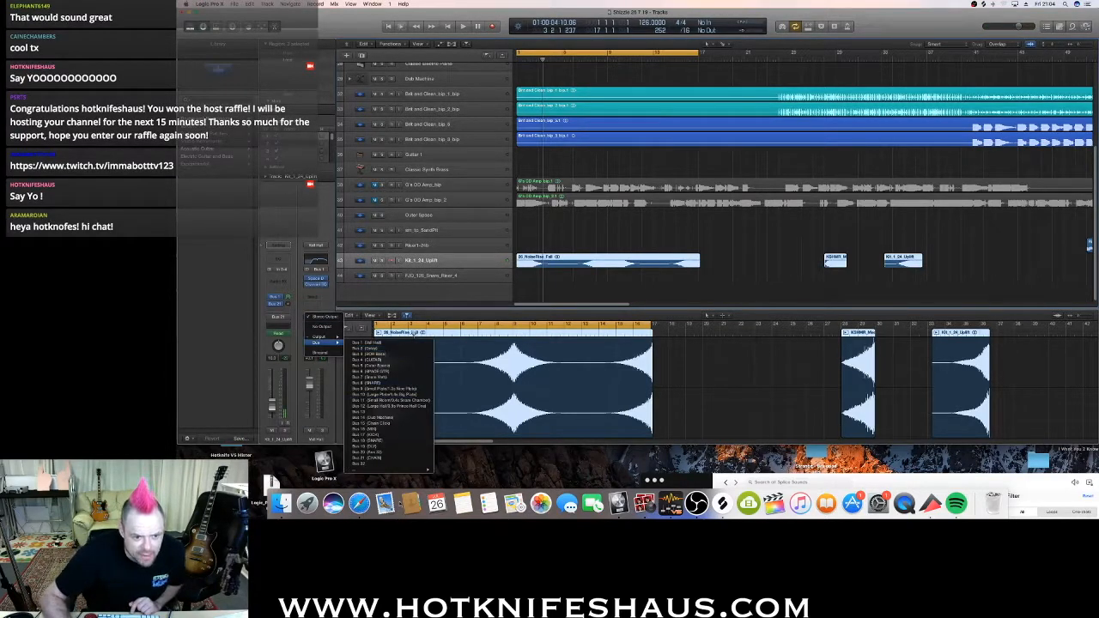
pyautogui.click(404, 461)
pyautogui.press('space')
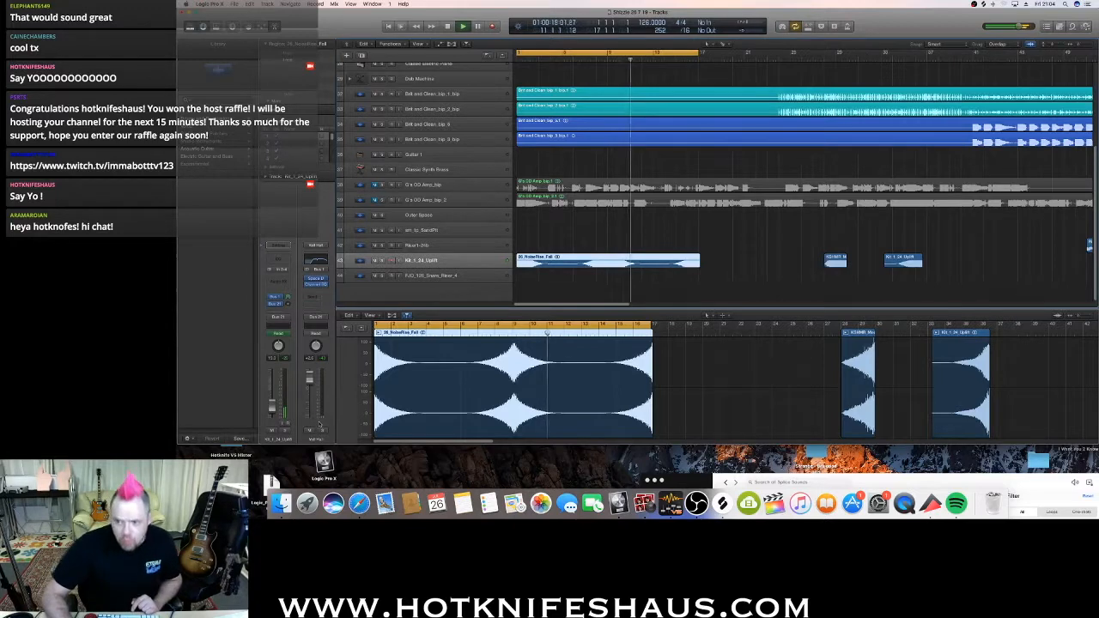
# Solo the uplift track, raise the Rev output in the hall aux's Space Designer, and move its window clear of the mixer strips.
pyautogui.click(382, 261)
pyautogui.press('space')
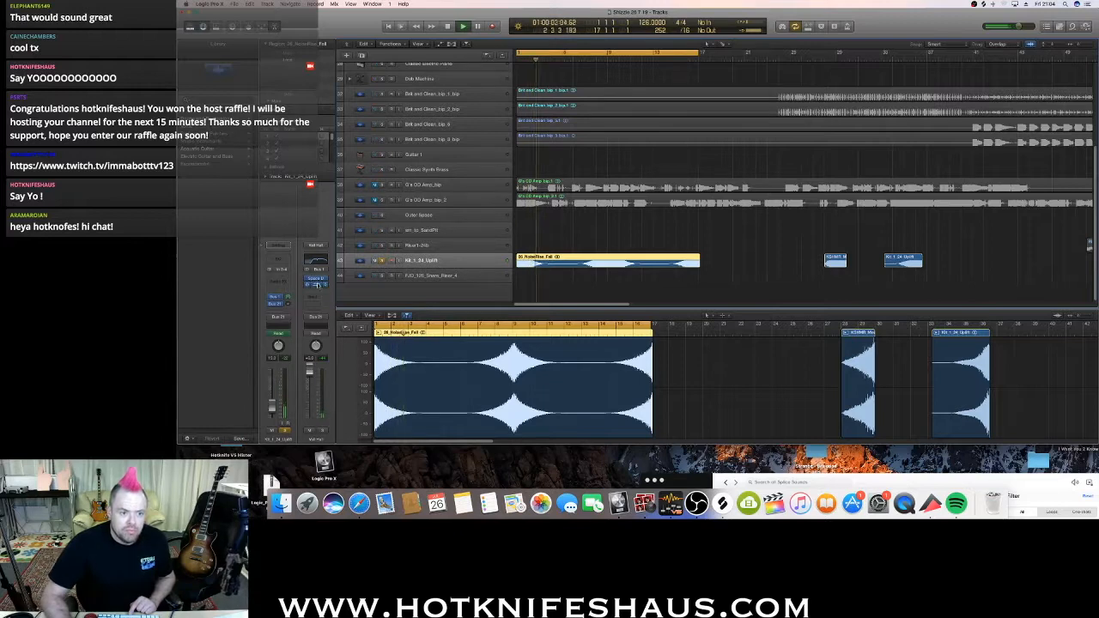
pyautogui.click(318, 284)
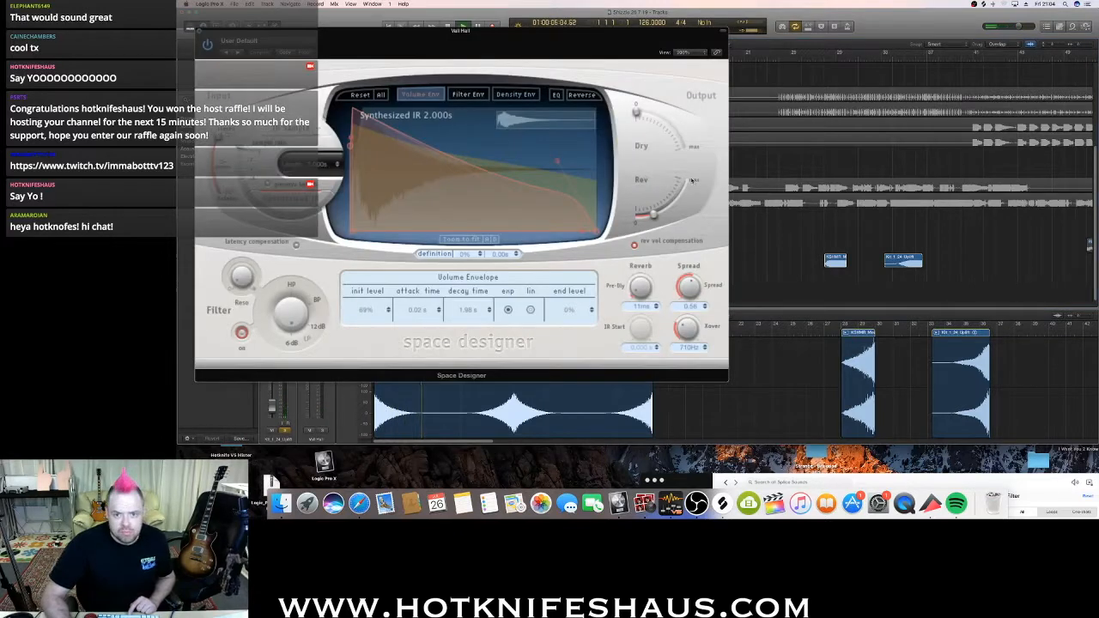
pyautogui.moveTo(654, 215); pyautogui.dragTo(663, 123)
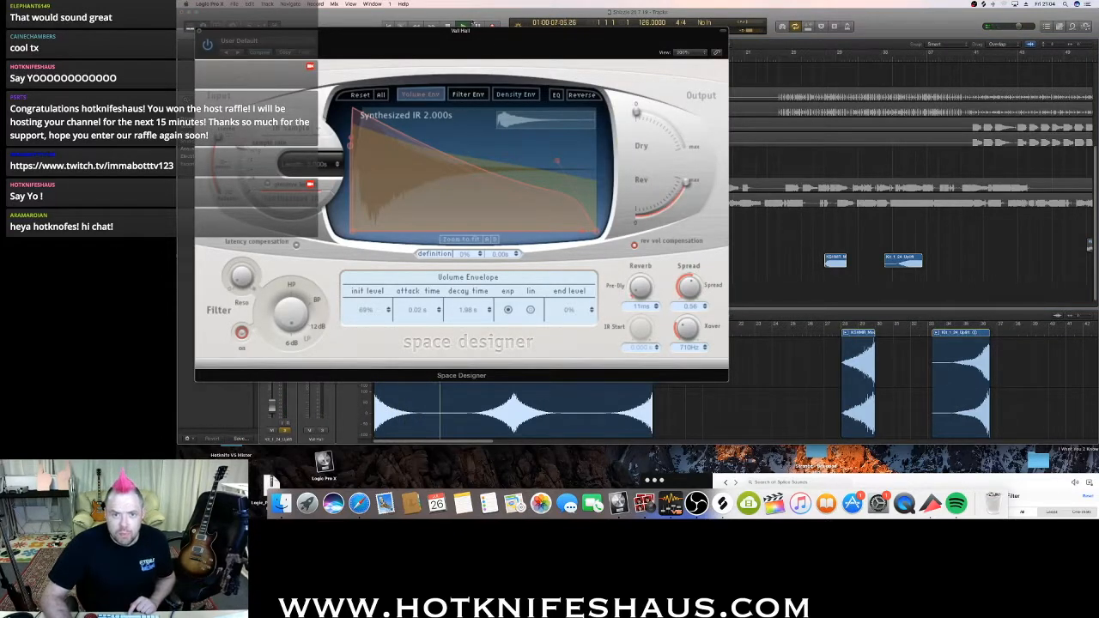
pyautogui.moveTo(474, 31); pyautogui.dragTo(753, 338)
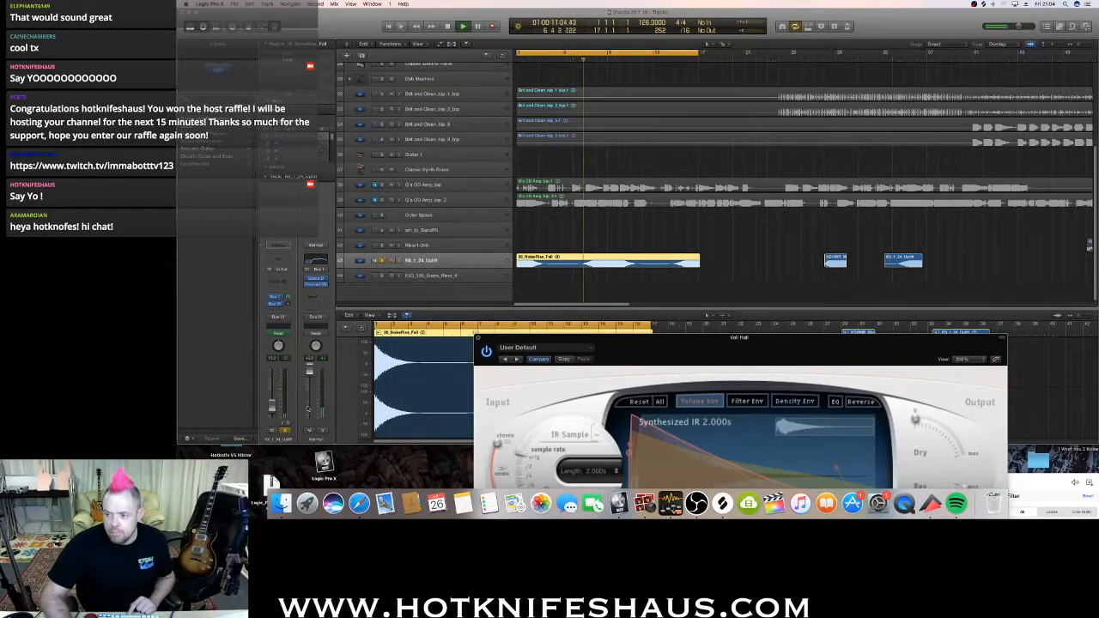
pyautogui.press('space')
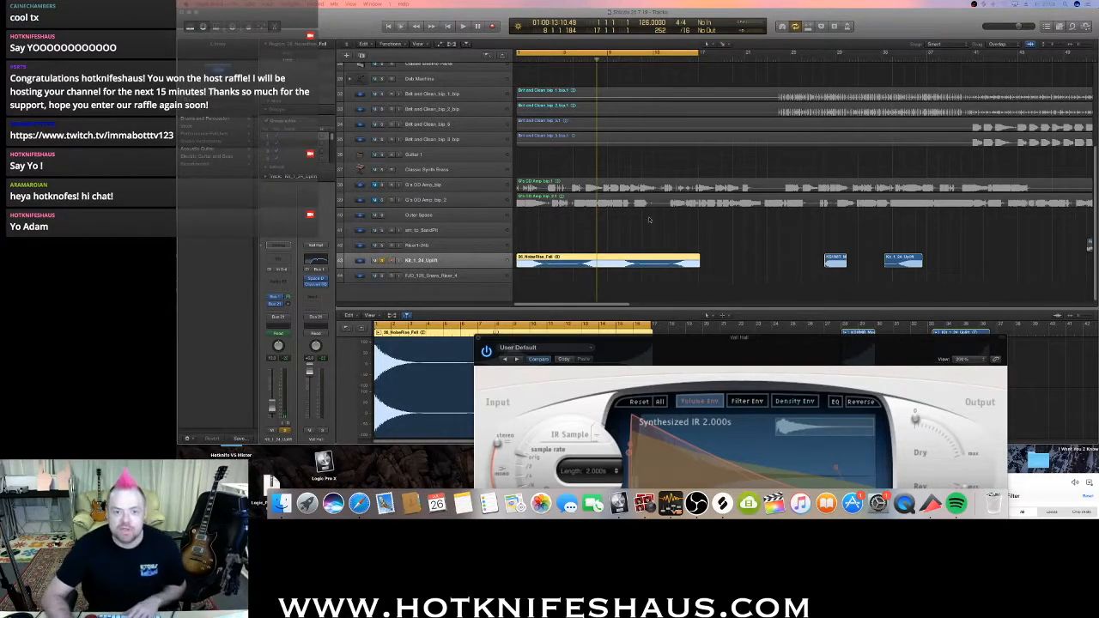
# Turn off the cycle range, take the uplift track out of solo, and play the full mix.
pyautogui.click(615, 229)
pyautogui.click(574, 54)
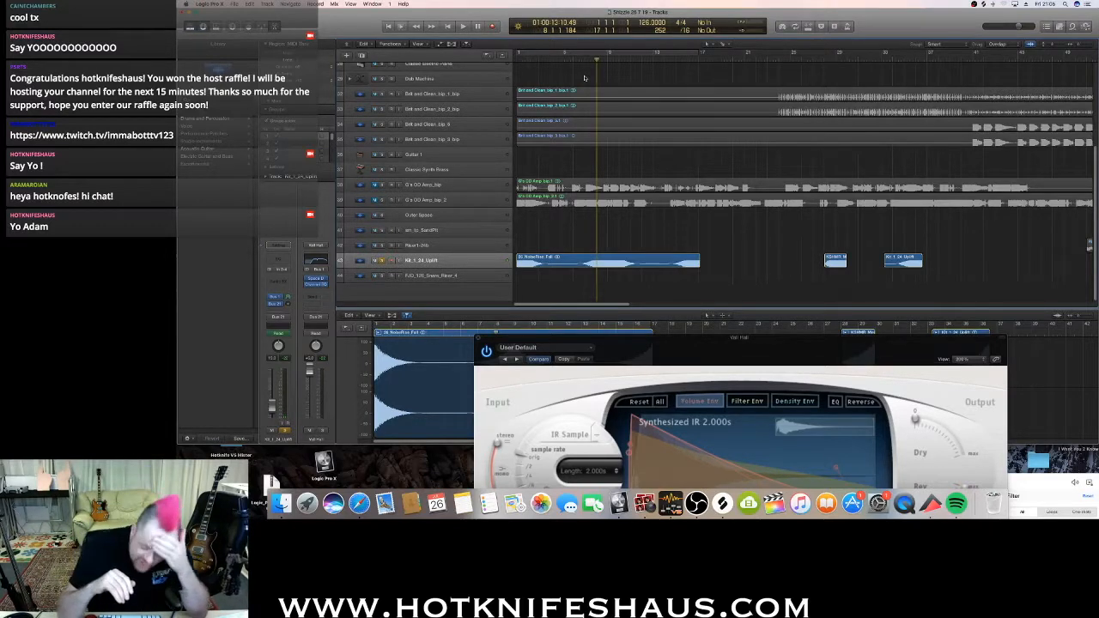
pyautogui.press('space')
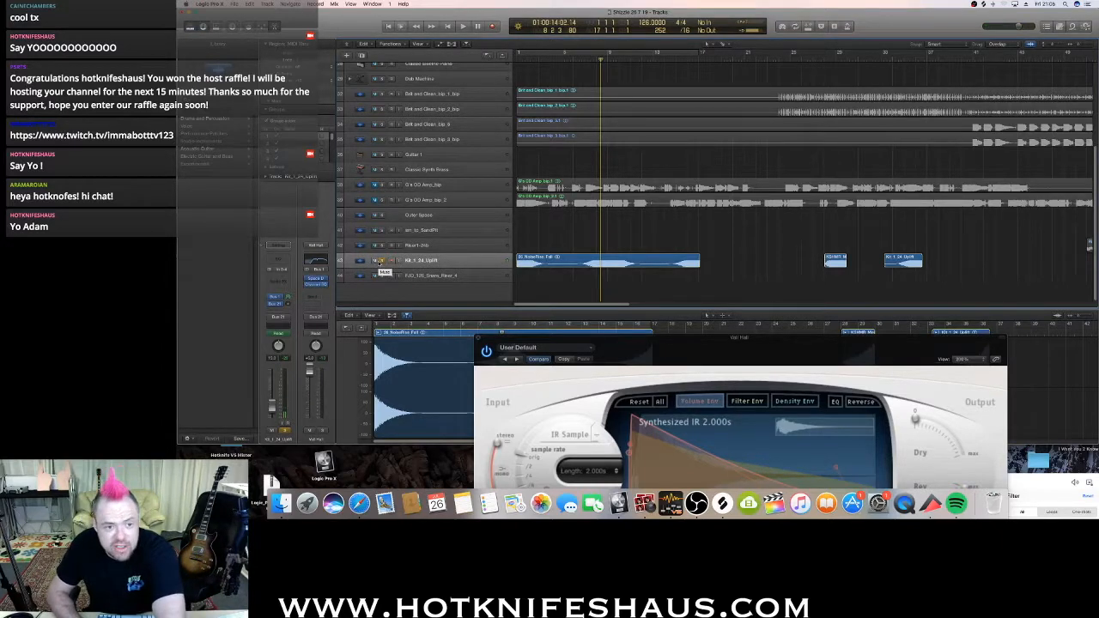
pyautogui.click(382, 260)
pyautogui.click(455, 264)
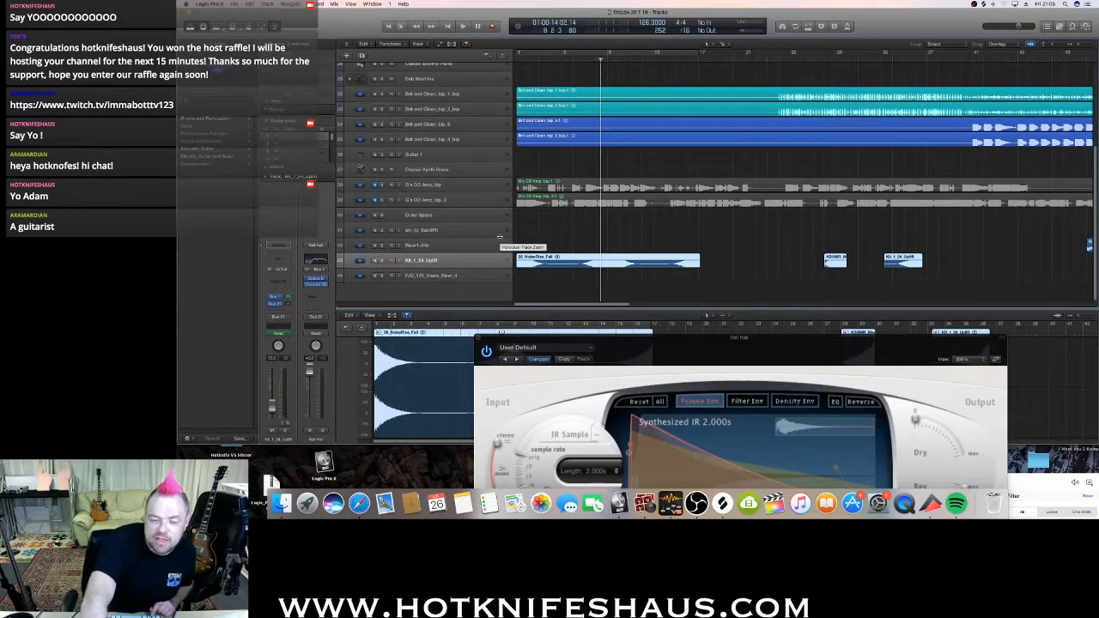
pyautogui.press('space')
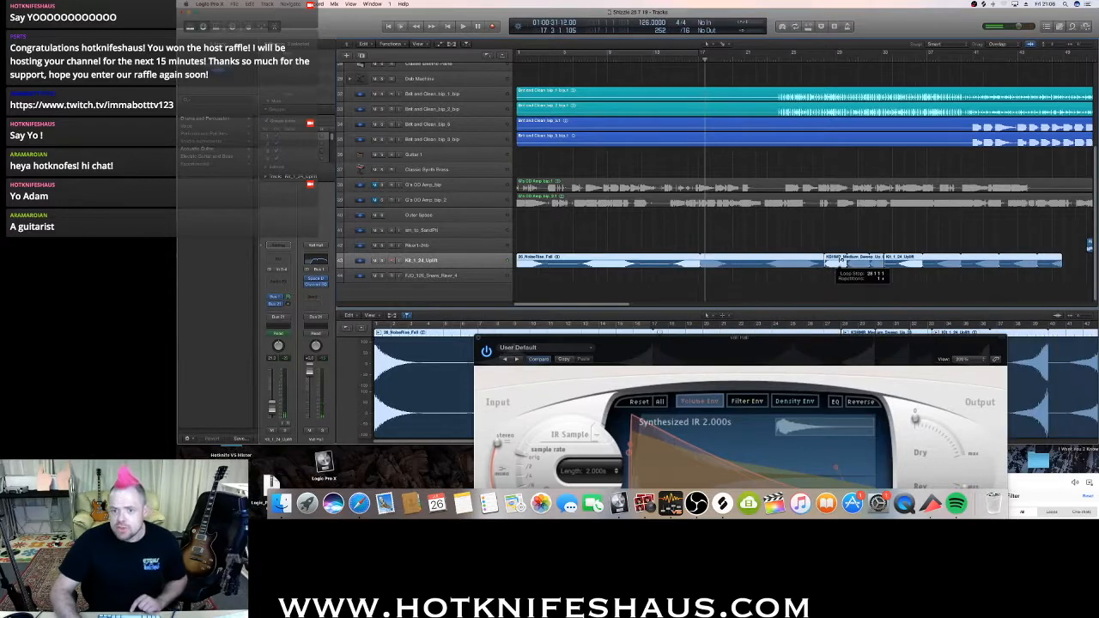
# Duplicate the uplift track with its settings and move the KSHMR Medium Sweep Up and Kit_1_24_Uplift regions onto the new track.
pyautogui.moveTo(798, 234); pyautogui.dragTo(901, 276)
pyautogui.click(411, 261)
pyautogui.press('super+d')
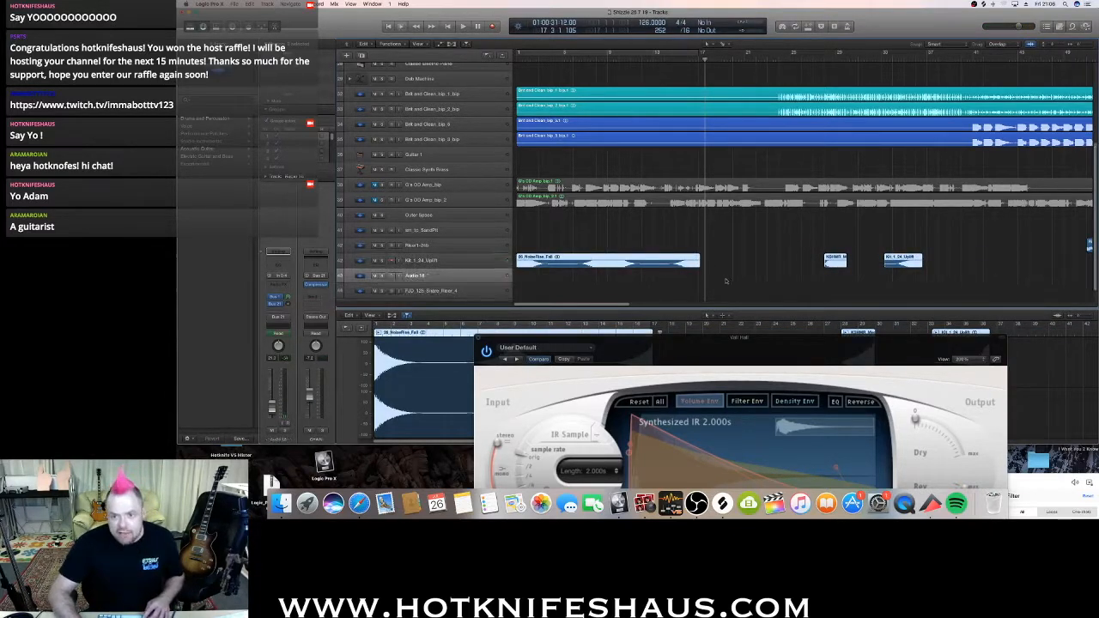
pyautogui.click(837, 275)
pyautogui.moveTo(834, 264); pyautogui.dragTo(830, 278)
pyautogui.moveTo(901, 262); pyautogui.dragTo(900, 284)
# Loop the NoiseRise_Fall region to near the end of the song and place the playhead at bar 191.
pyautogui.moveTo(700, 257); pyautogui.dragTo(738, 259)
pyautogui.doubleClick(538, 59)
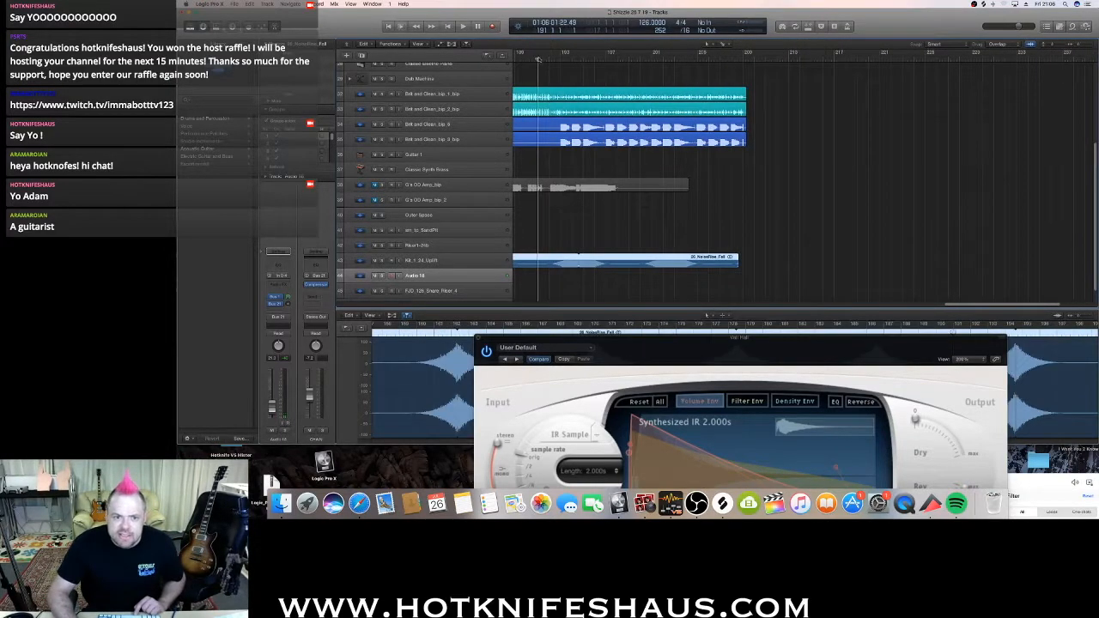
# Audition the looped noise rise on the Kit_1_24_Uplift track in solo from bar 191, and take the track out of solo.
pyautogui.click(389, 262)
pyautogui.click(389, 262)
pyautogui.press('space')
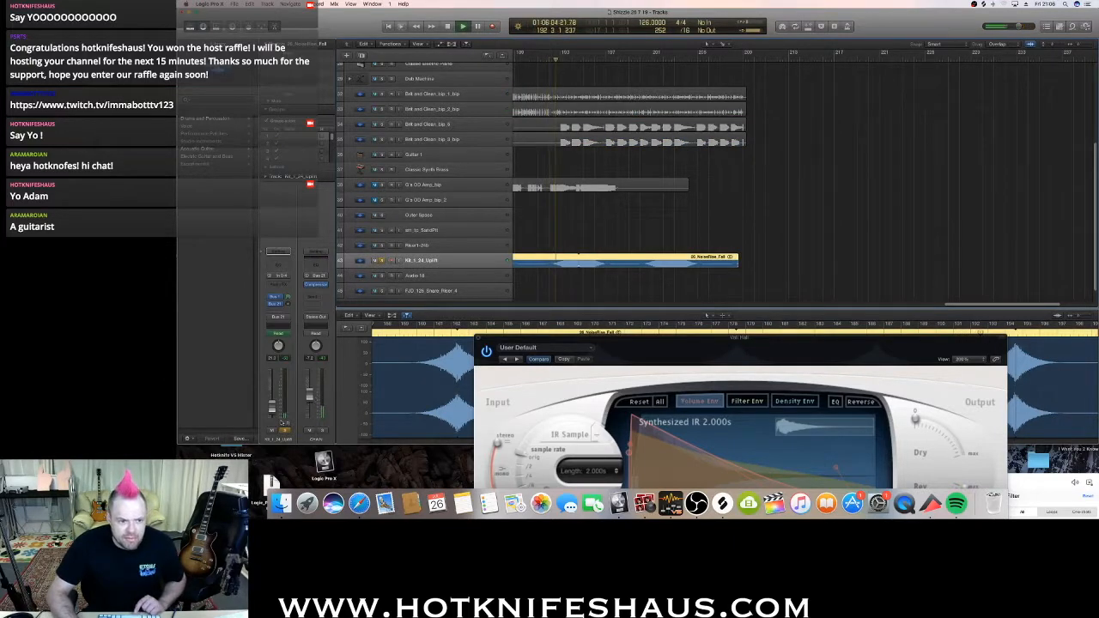
pyautogui.press('s')
pyautogui.press('space')
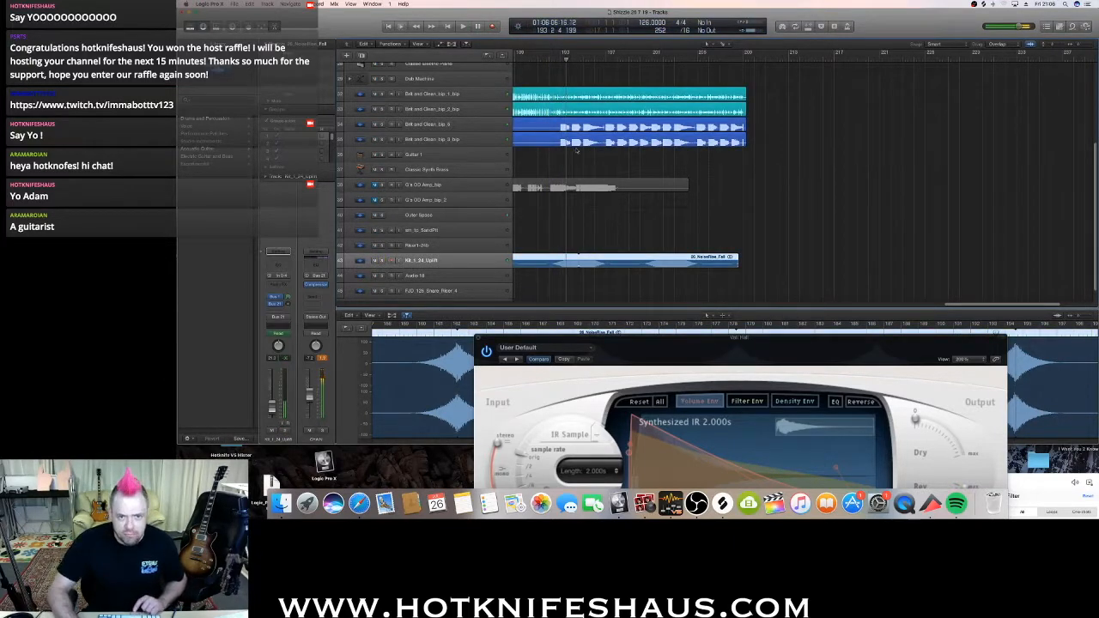
# Mute the Brit and Clean_bip_3_bip and Brit and Clean_bip_5 tracks and play the mix without them.
pyautogui.click(399, 138)
pyautogui.press('m')
pyautogui.press('Up')
pyautogui.press('m')
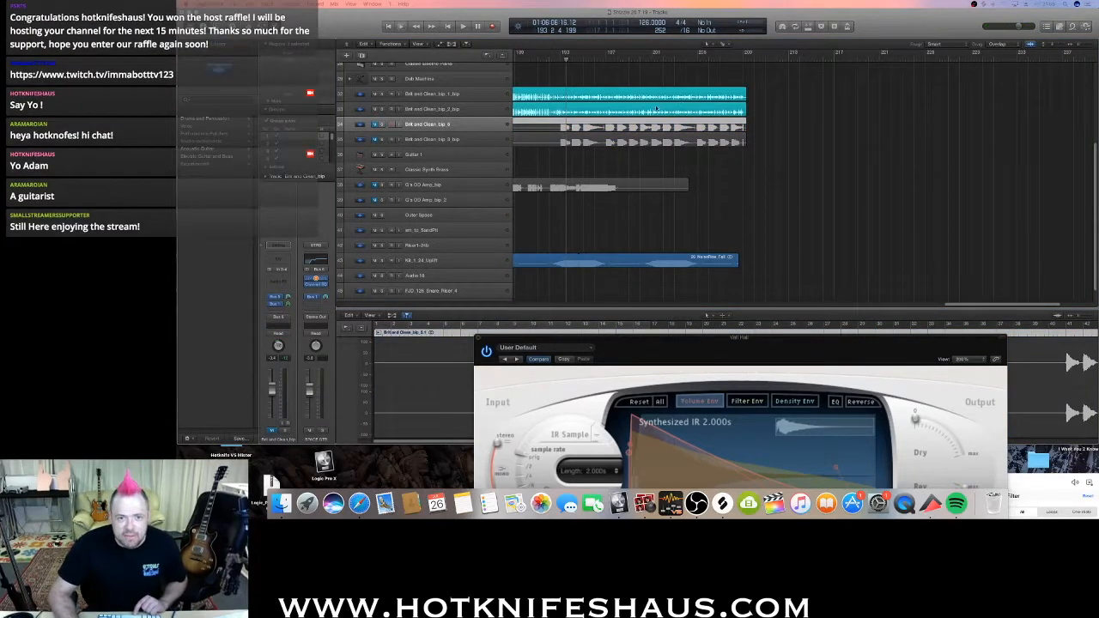
pyautogui.click(543, 168)
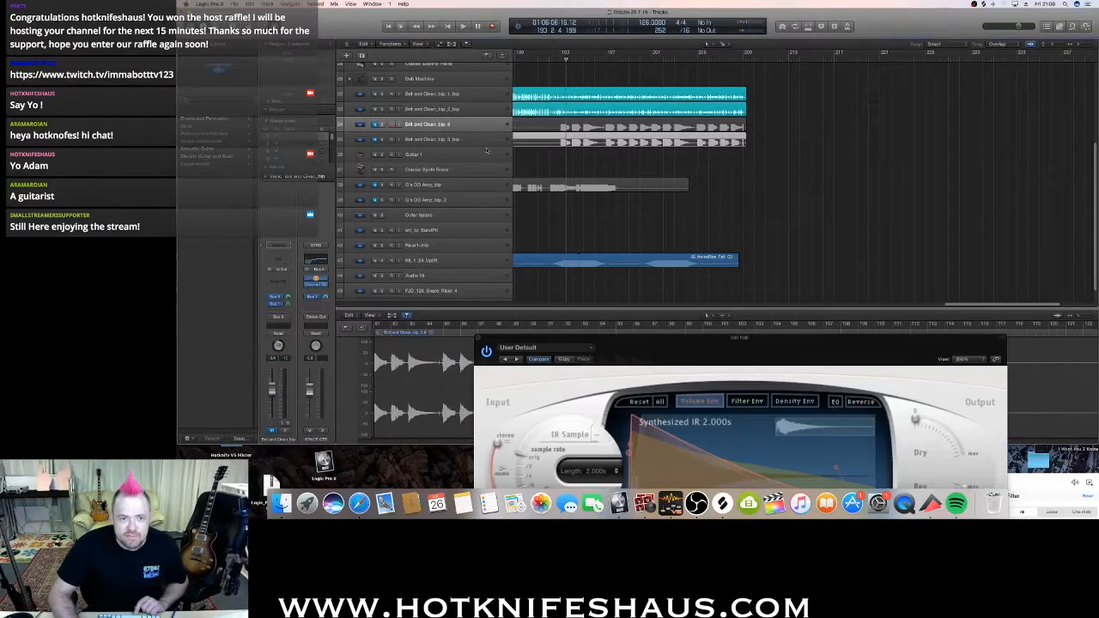
pyautogui.click(433, 124)
pyautogui.press('space')
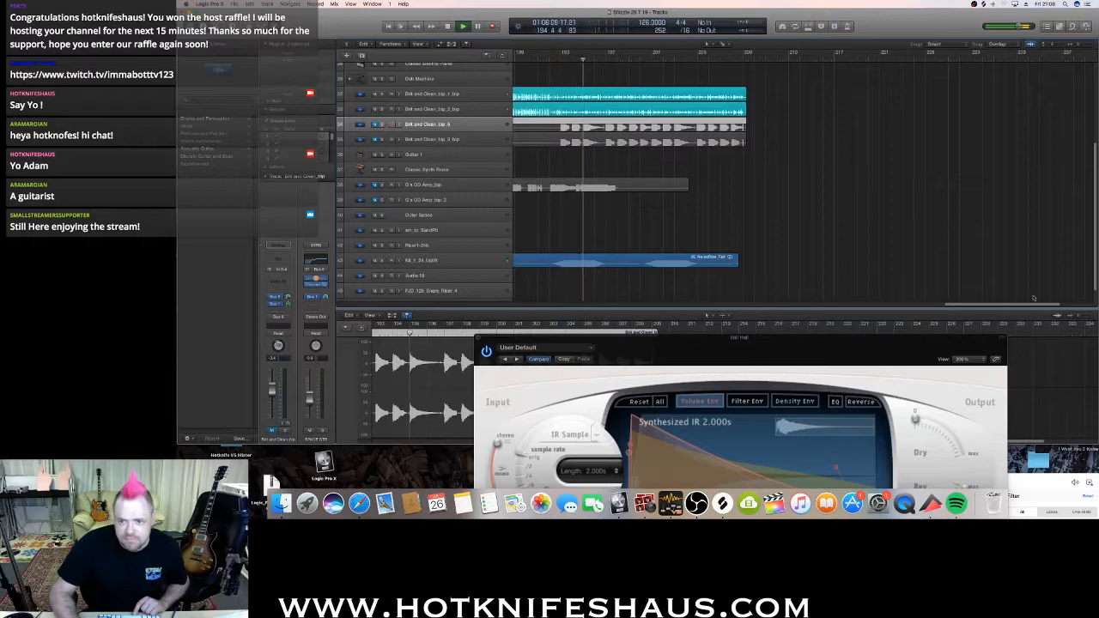
# Compare the mix with and without the Chain Click track by muting and unmuting it around bar 201.
pyautogui.moveTo(427, 267); pyautogui.dragTo(426, 270)
pyautogui.click(426, 260)
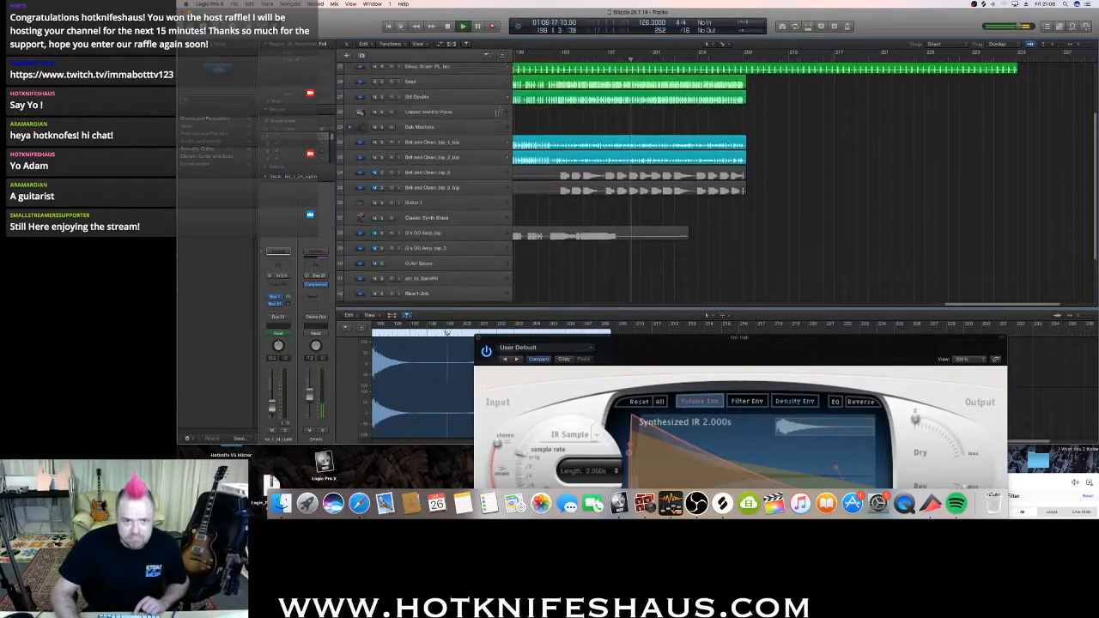
pyautogui.scroll(15, 596, 78)
pyautogui.click(425, 84)
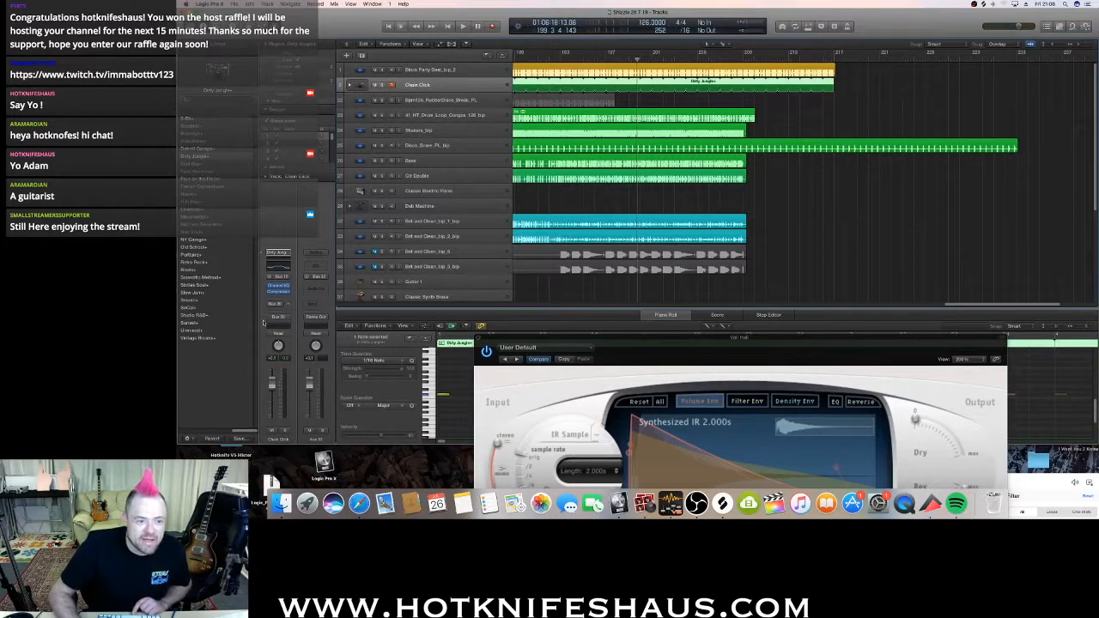
pyautogui.press('space')
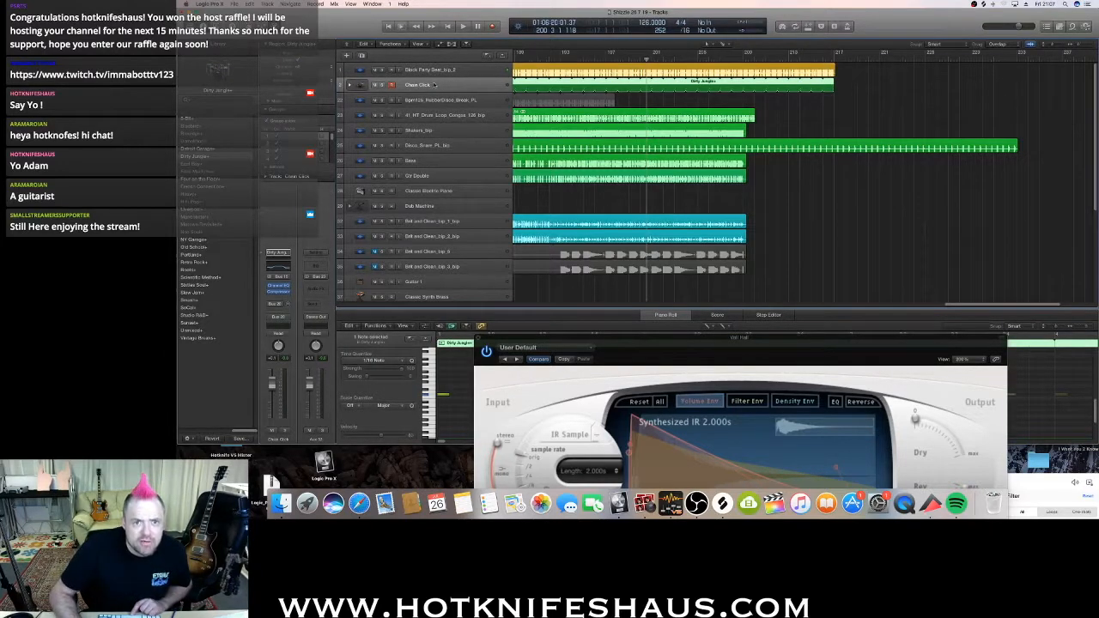
pyautogui.click(374, 84)
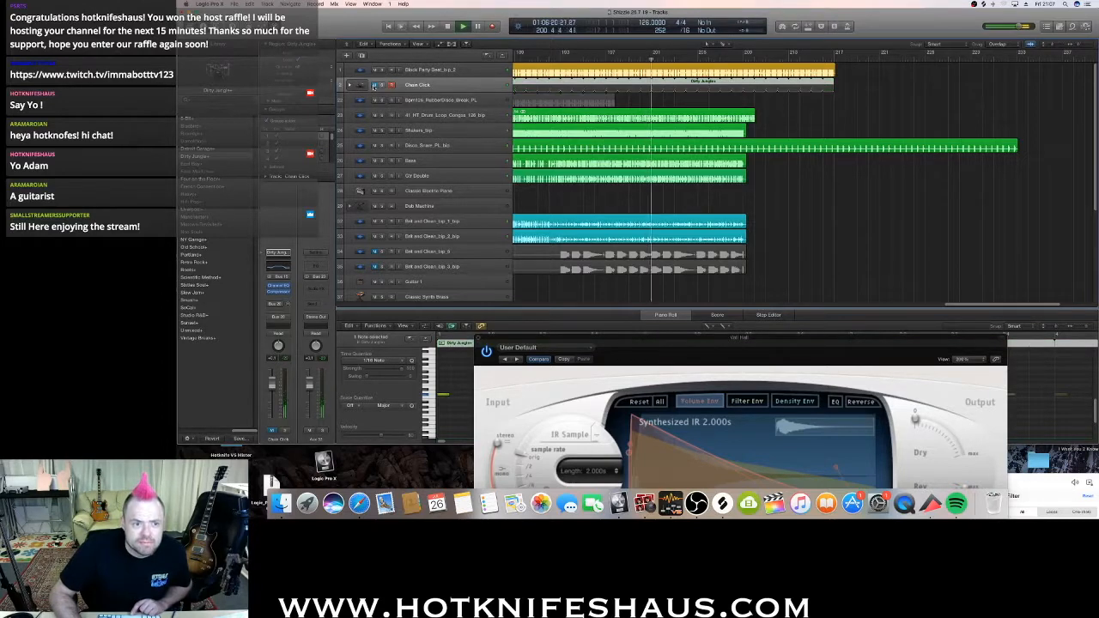
pyautogui.click(374, 84)
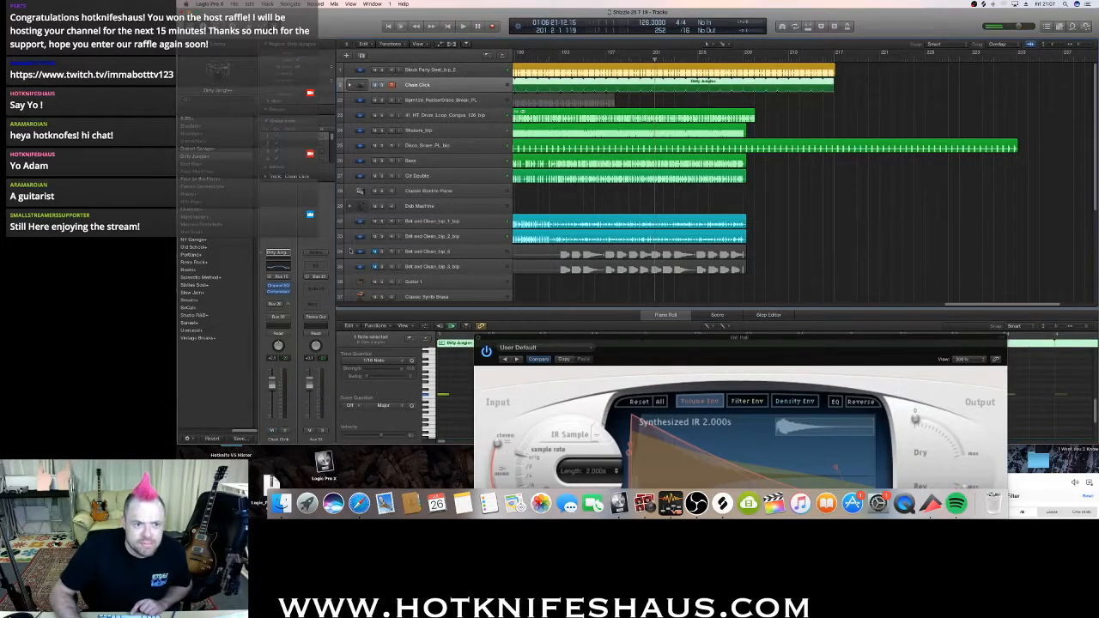
pyautogui.click(375, 84)
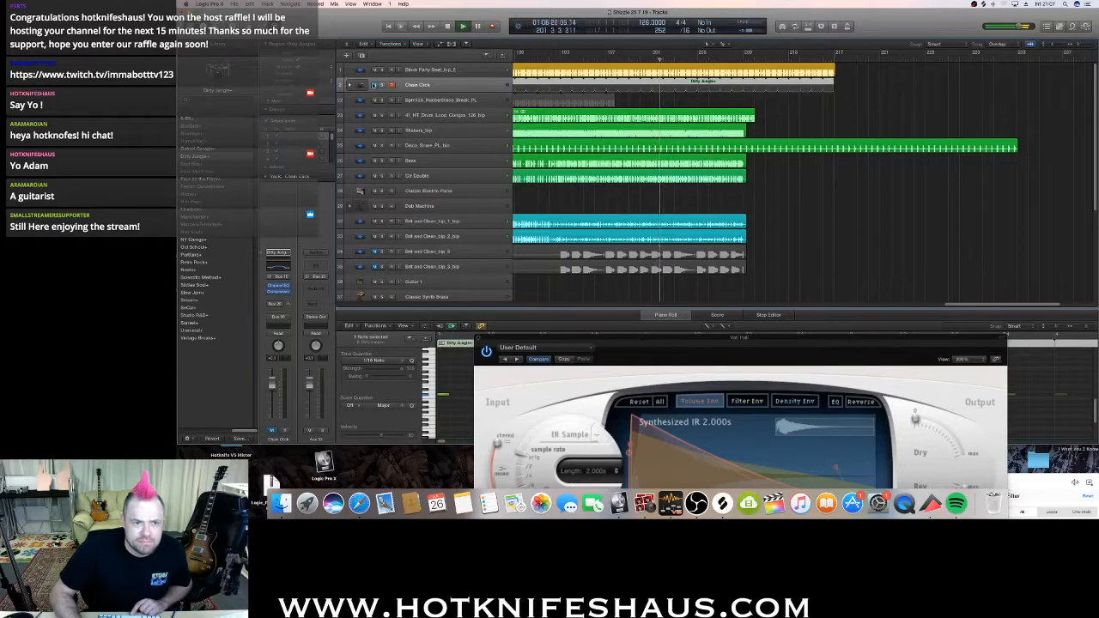
pyautogui.click(374, 84)
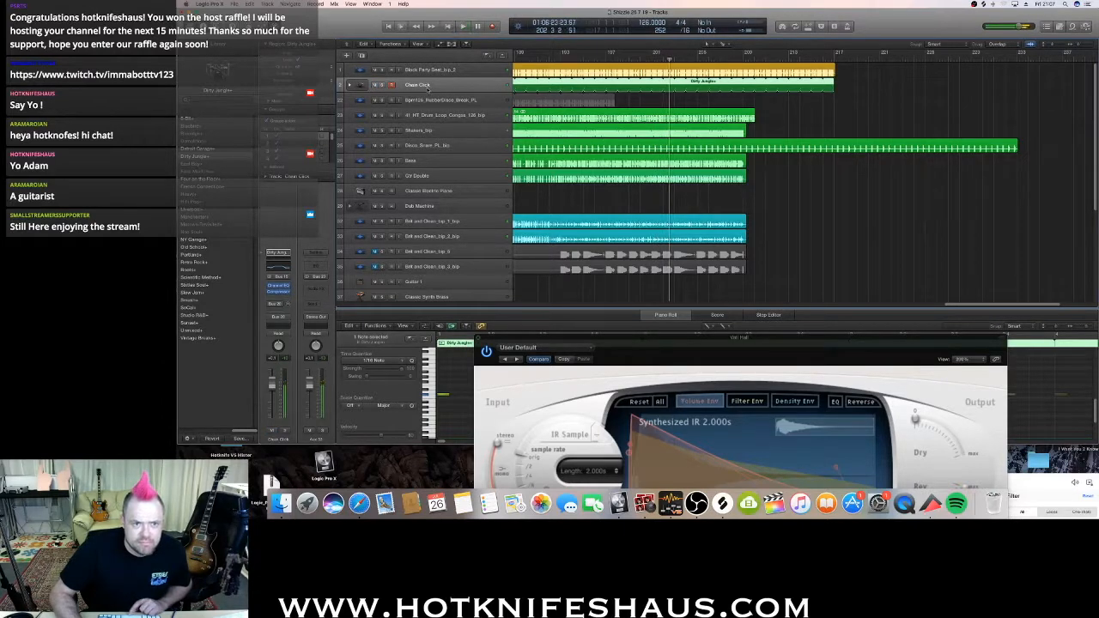
# Open the mixer, set the cycle range across the whole song, and play it from the beginning.
pyautogui.press('x')
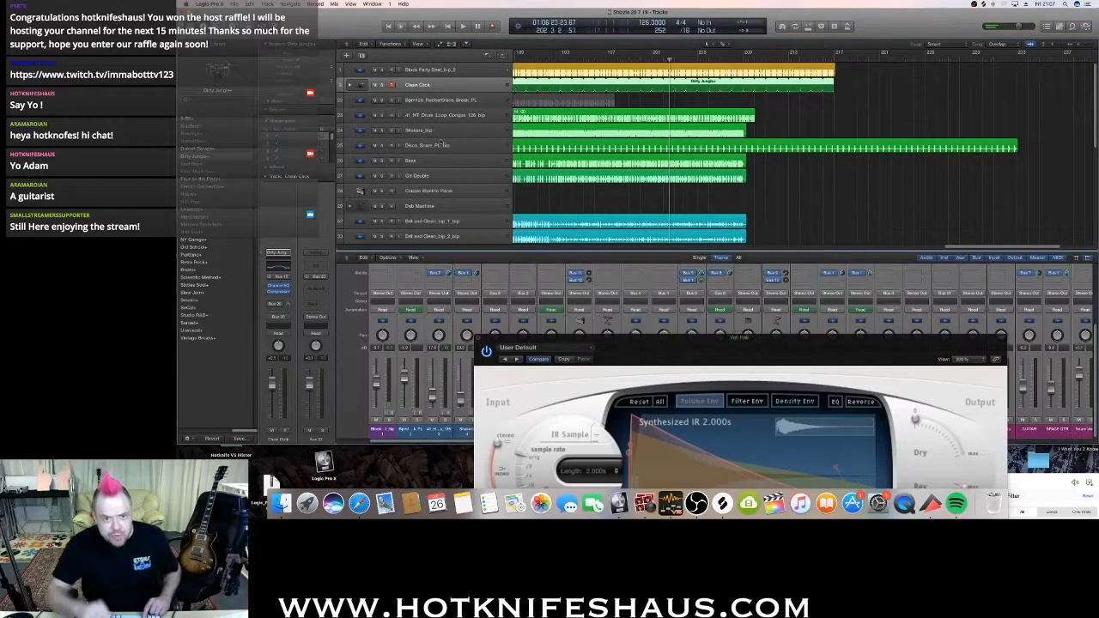
pyautogui.scroll(-10, 634, 218)
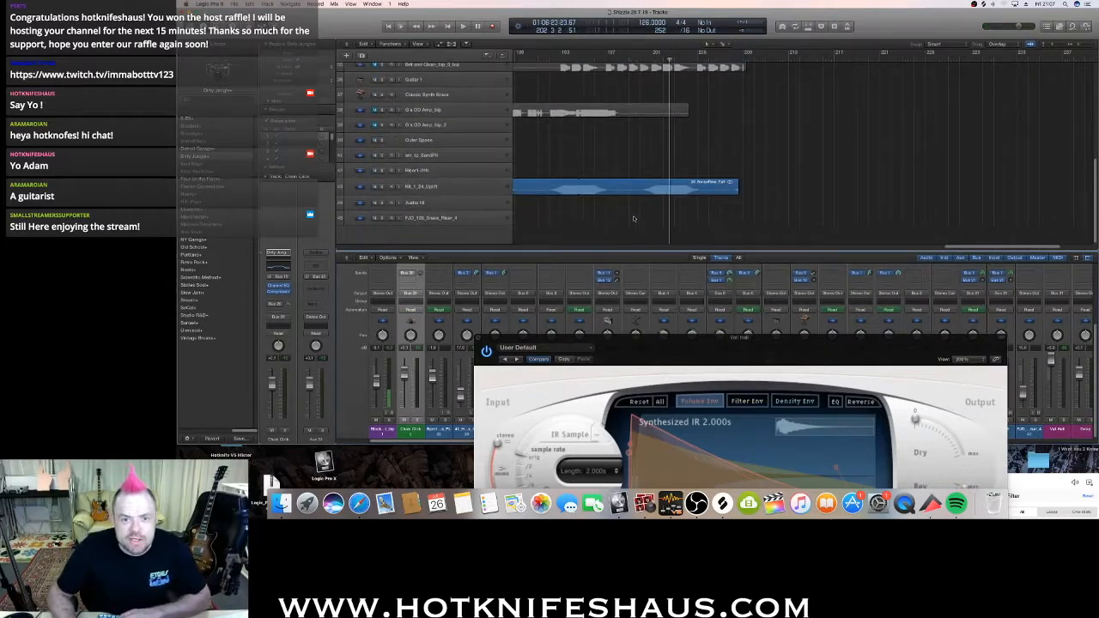
pyautogui.hscroll(-15, 970, 248)
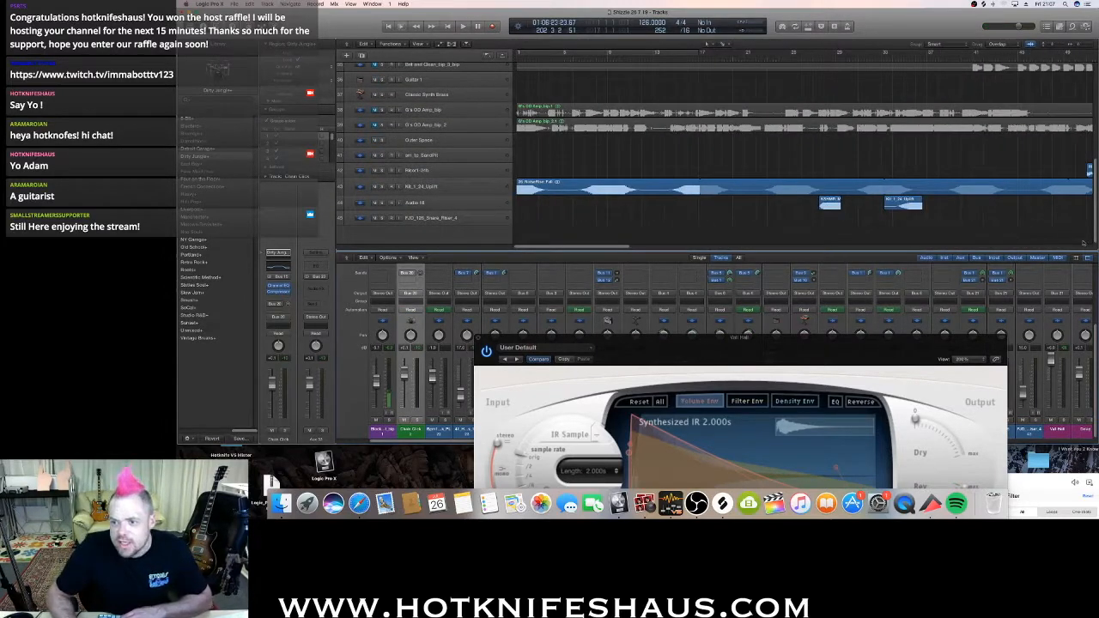
pyautogui.moveTo(1051, 45); pyautogui.dragTo(1074, 47)
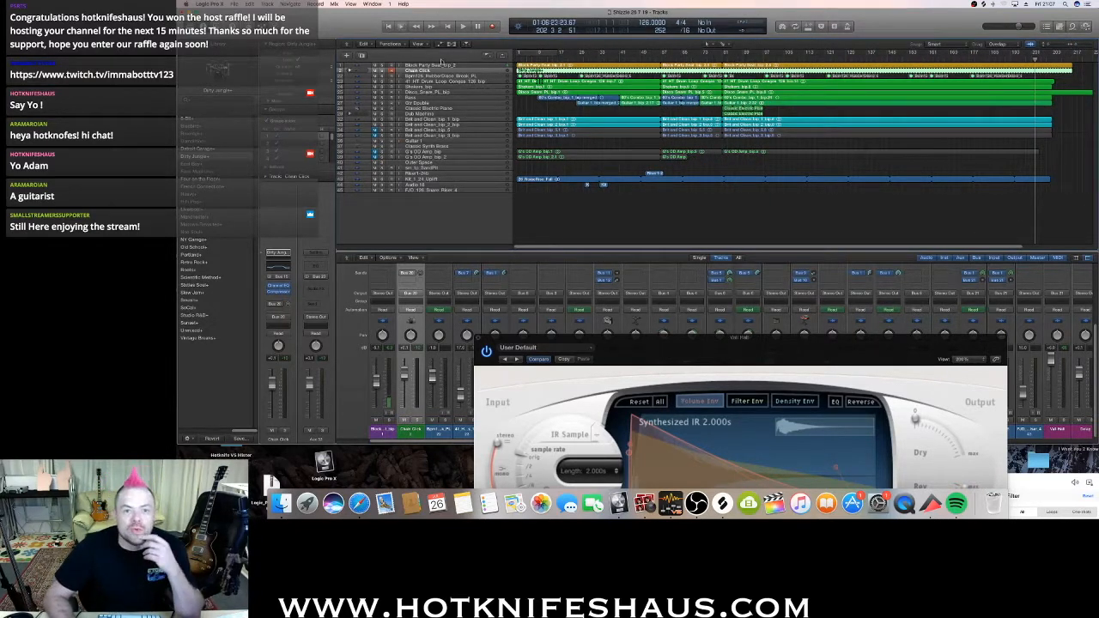
pyautogui.moveTo(547, 56); pyautogui.dragTo(992, 181)
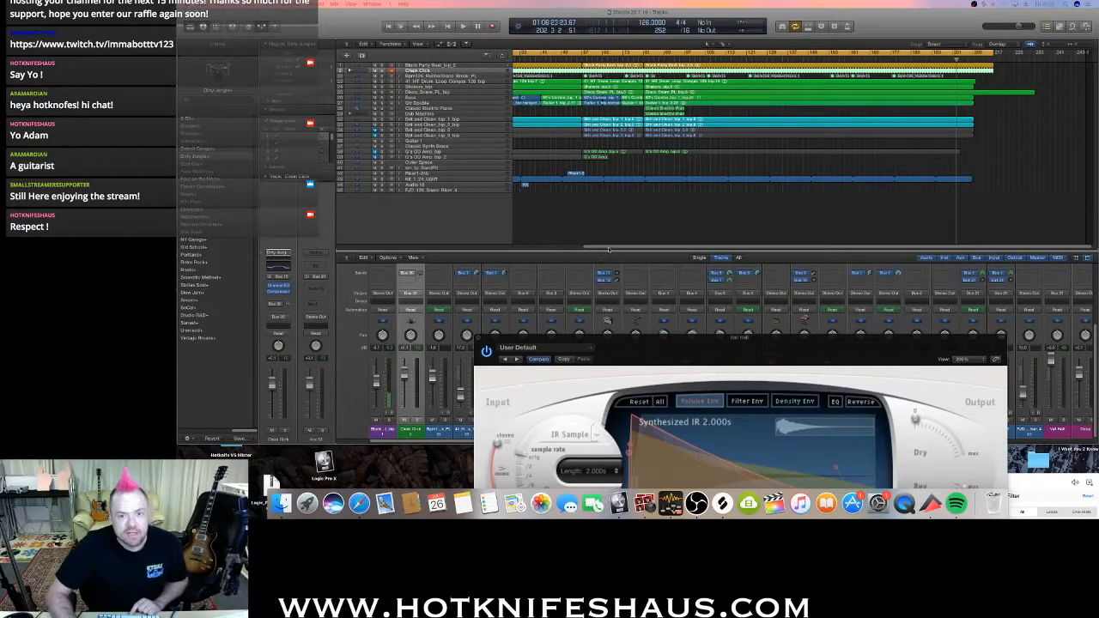
pyautogui.moveTo(608, 250); pyautogui.dragTo(508, 250)
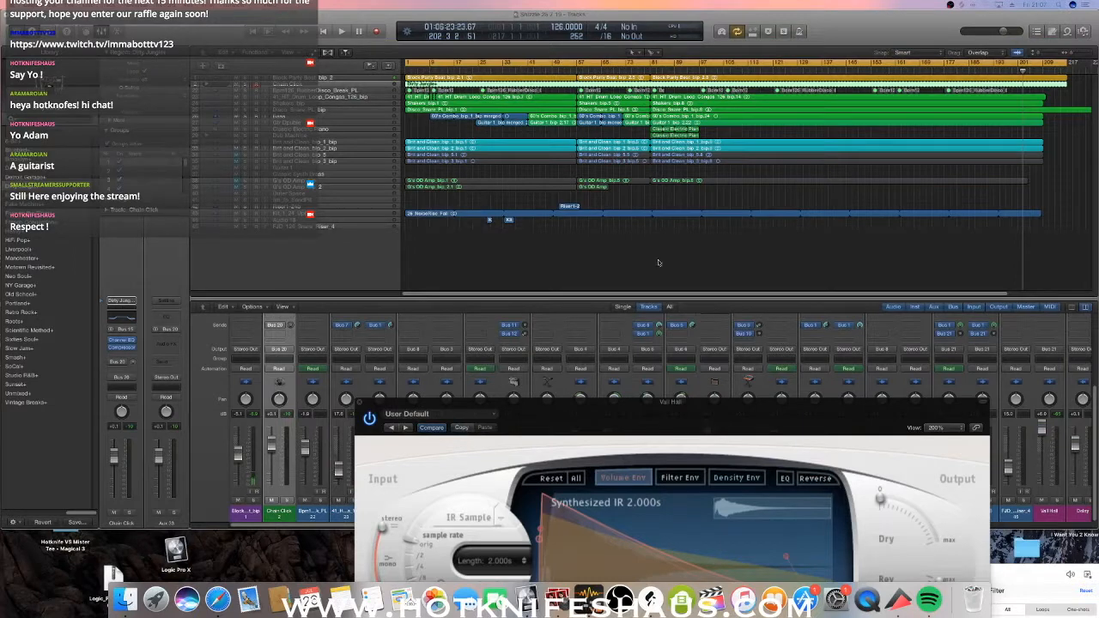
pyautogui.click(529, 247)
pyautogui.press('space')
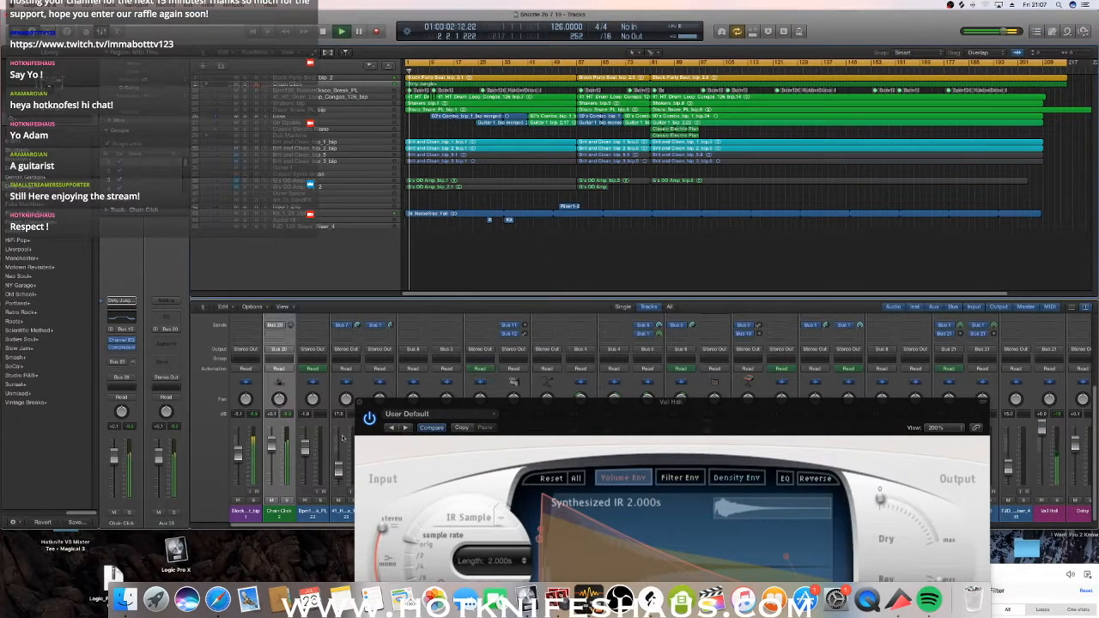
# Close the hall reverb window and lower the faders of the Chain Click track and the aux channel it feeds.
pyautogui.click(359, 405)
pyautogui.moveTo(271, 445); pyautogui.dragTo(271, 451)
pyautogui.hscroll(10, 280, 352)
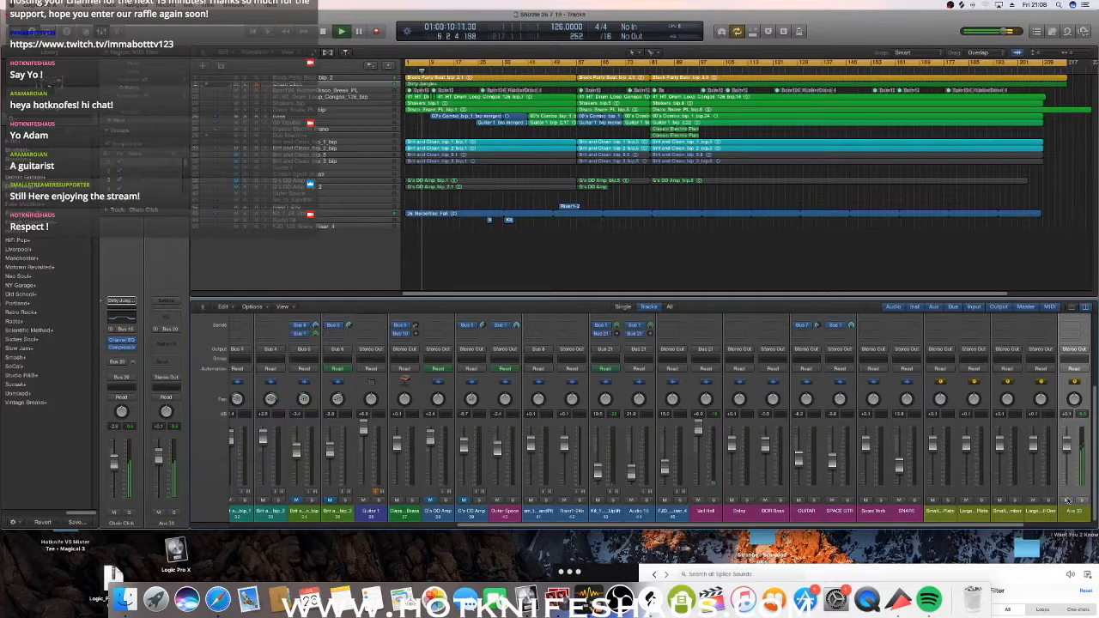
pyautogui.moveTo(1066, 445); pyautogui.dragTo(1067, 470)
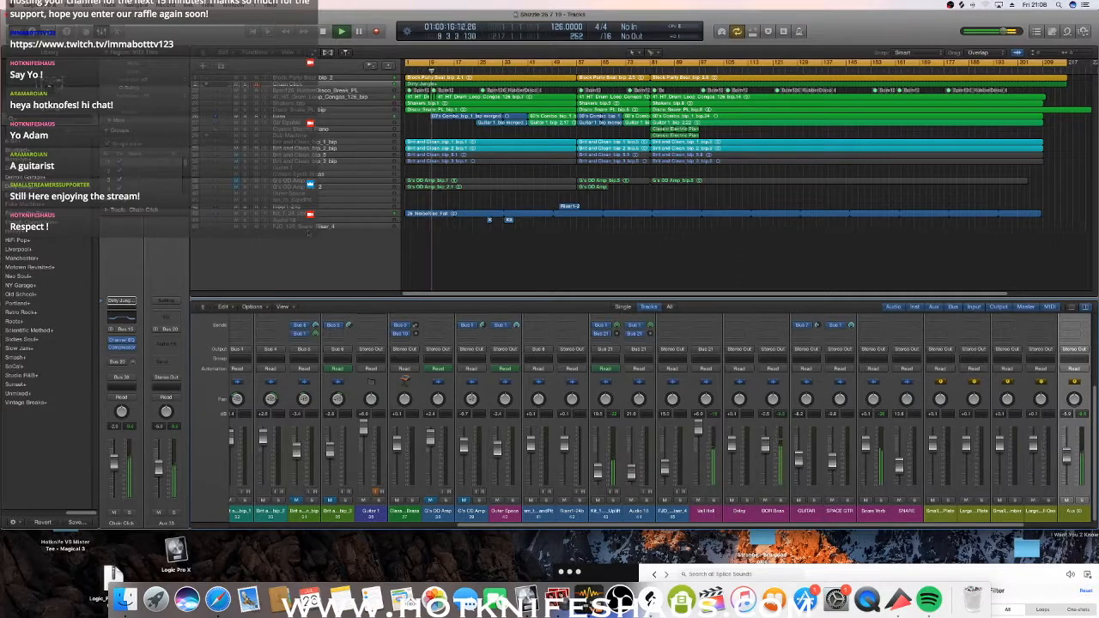
# Lower the level of the Kit_1_24_Uplift track slightly and mute the Audio 18 track.
pyautogui.click(293, 214)
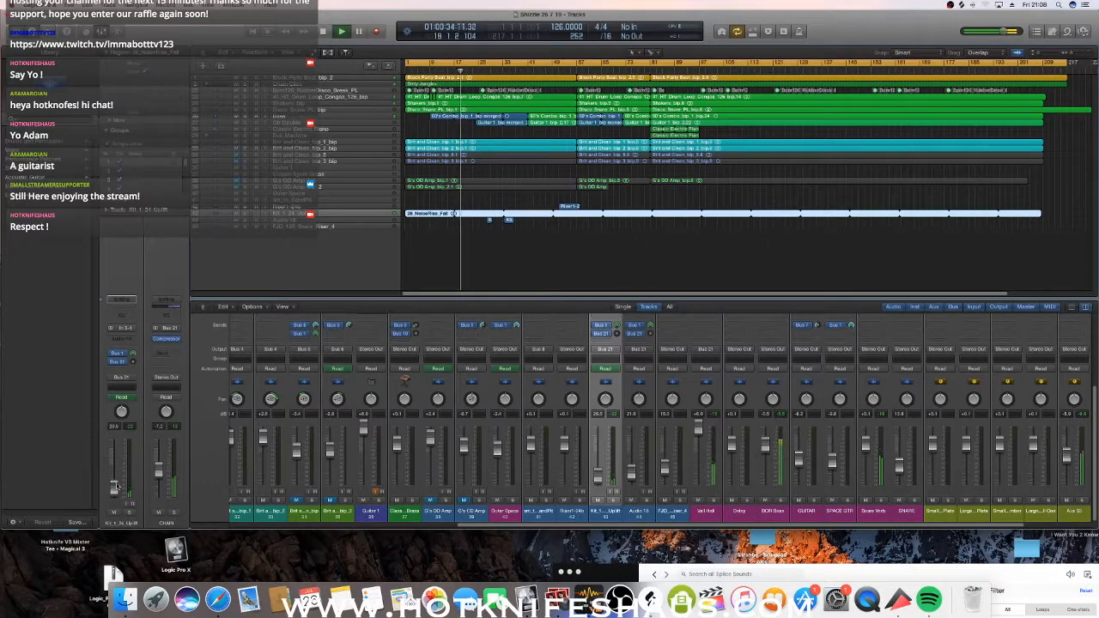
pyautogui.click(312, 221)
pyautogui.press('m')
# Hide the mixer and unmute the Brit and Clean_bip_5 and Brit and Clean_bip_3_bip tracks.
pyautogui.moveTo(1071, 53); pyautogui.dragTo(1046, 54)
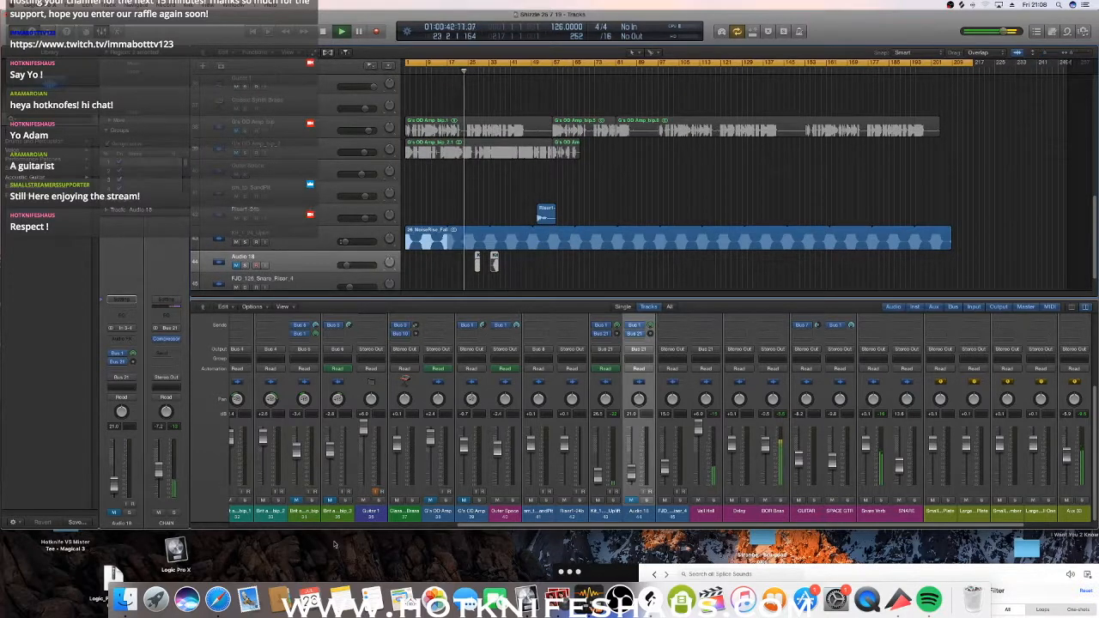
pyautogui.press('x')
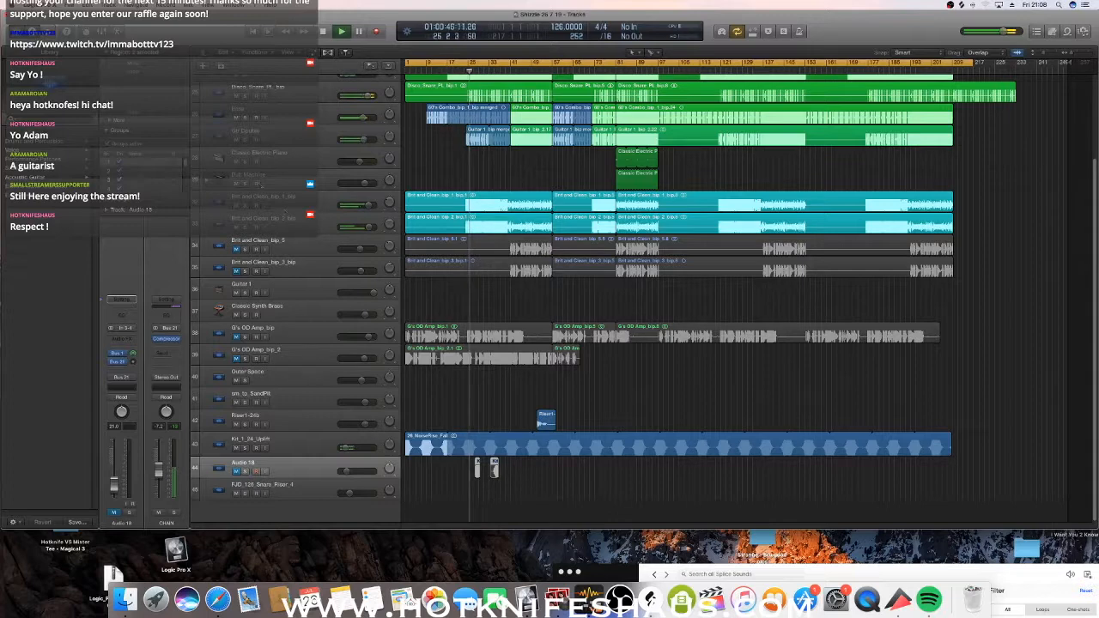
pyautogui.click(256, 196)
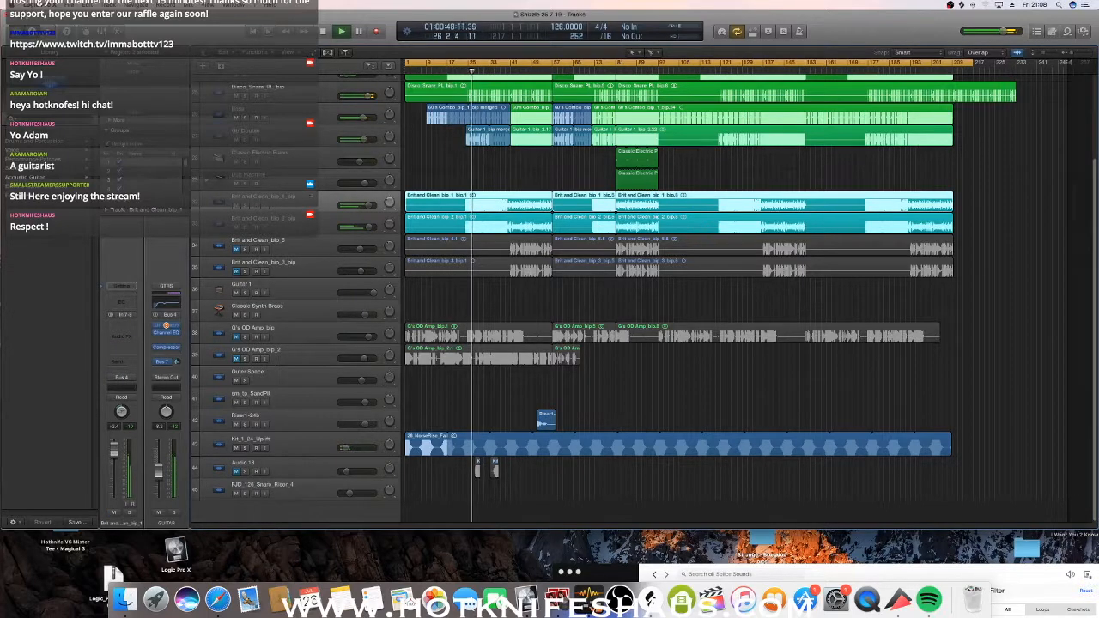
pyautogui.click(276, 248)
pyautogui.click(236, 250)
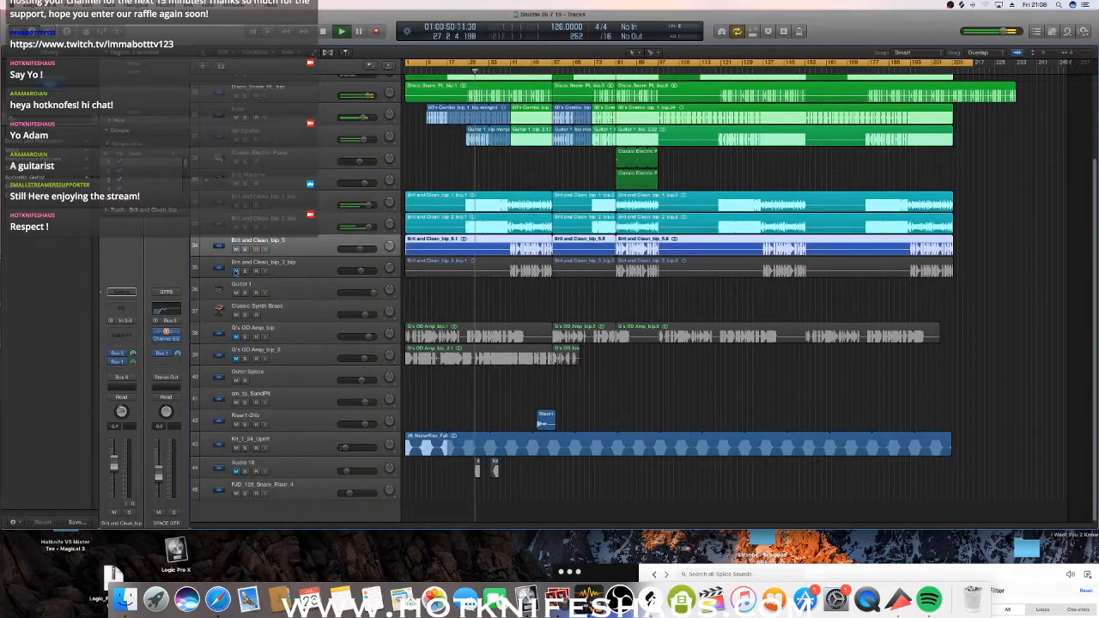
pyautogui.click(236, 271)
# Lower the SPACE GTR aux to about -11 dB and route its output to Bus 21 (CHAIN).
pyautogui.click(305, 265)
pyautogui.click(301, 246)
pyautogui.moveTo(157, 485); pyautogui.dragTo(157, 487)
pyautogui.click(176, 338)
pyautogui.click(134, 330)
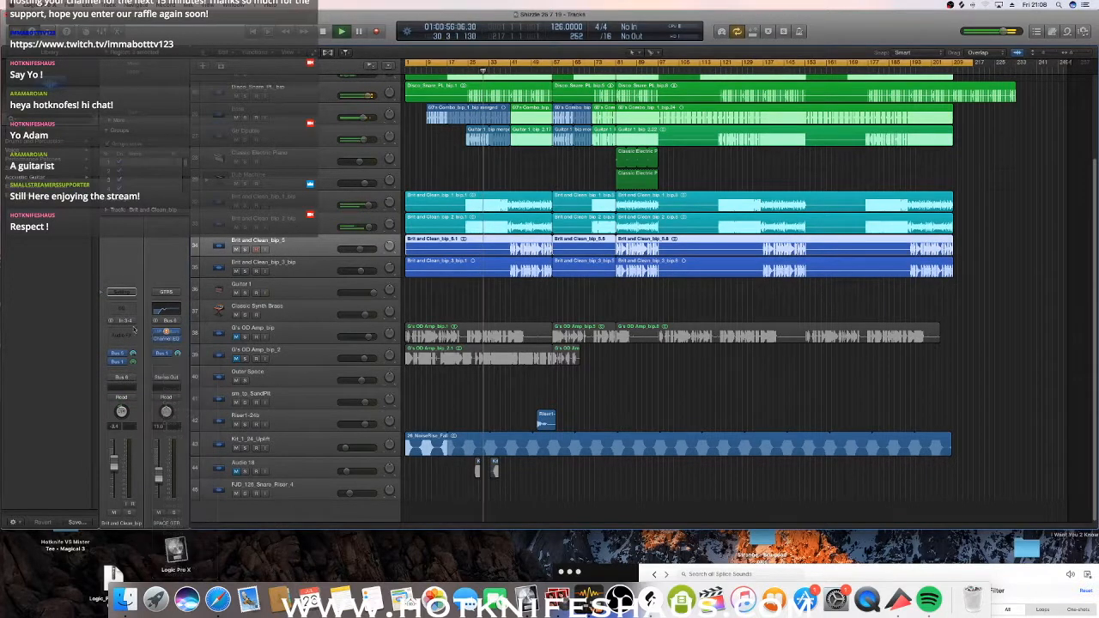
pyautogui.click(166, 377)
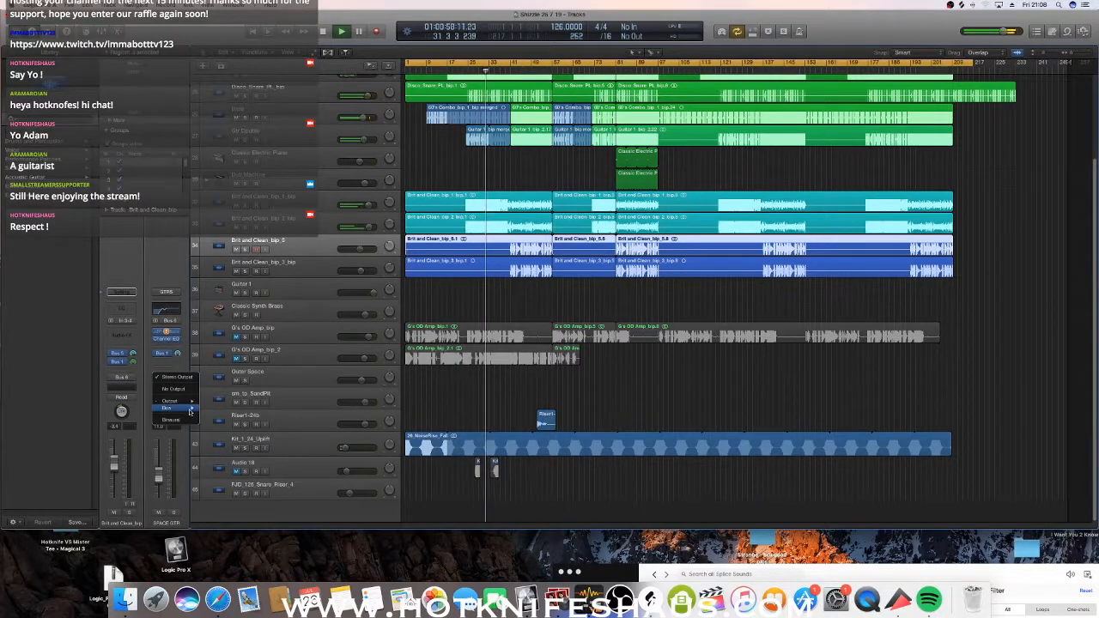
pyautogui.moveTo(190, 411)
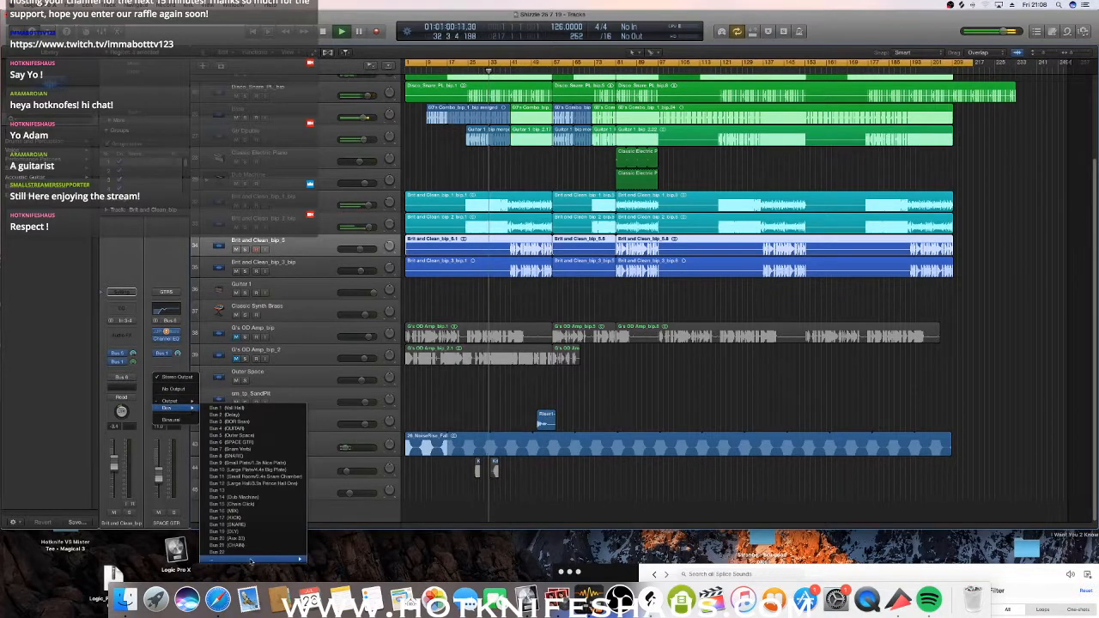
pyautogui.click(252, 546)
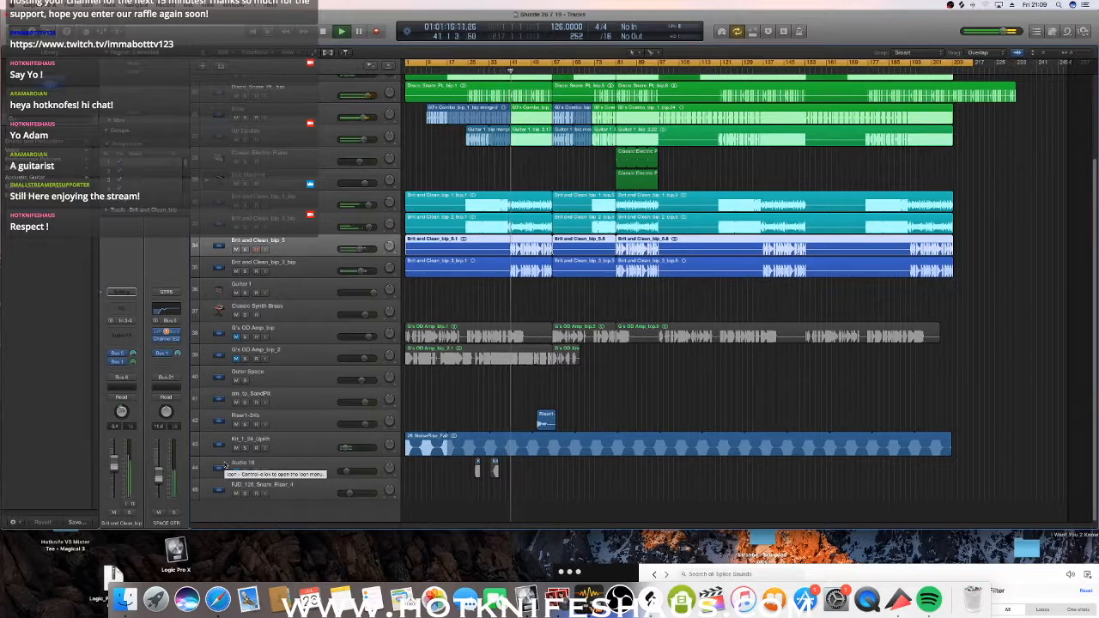
# Turn off the cycle range and play the mix from about bar 37 to hear the Brit and Clean guitars enter.
pyautogui.press('space')
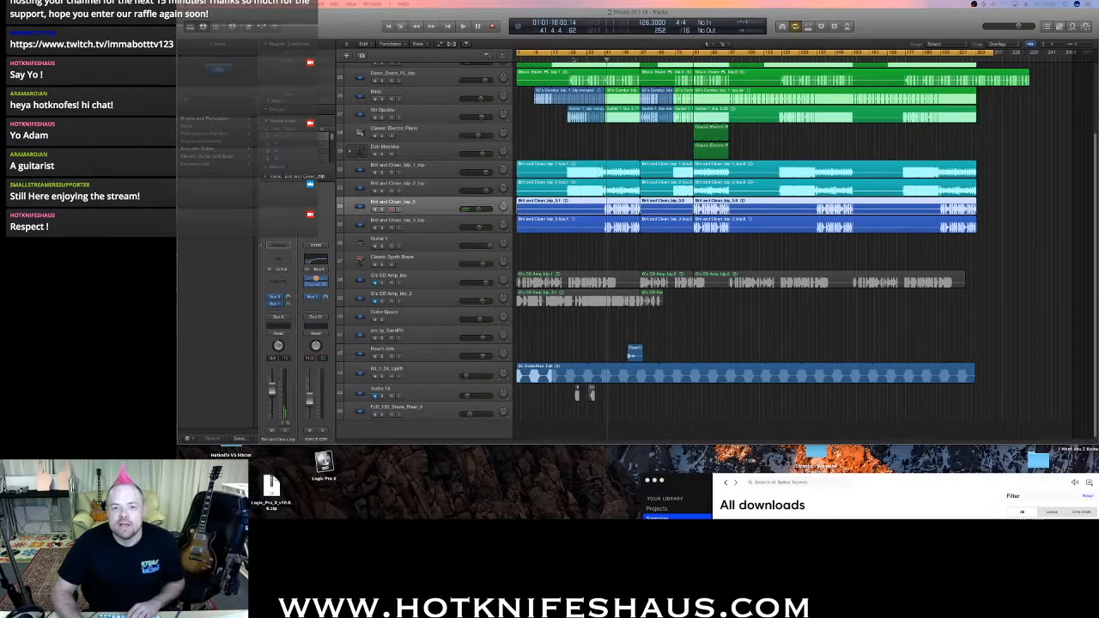
pyautogui.click(603, 53)
pyautogui.click(595, 58)
pyautogui.press('space')
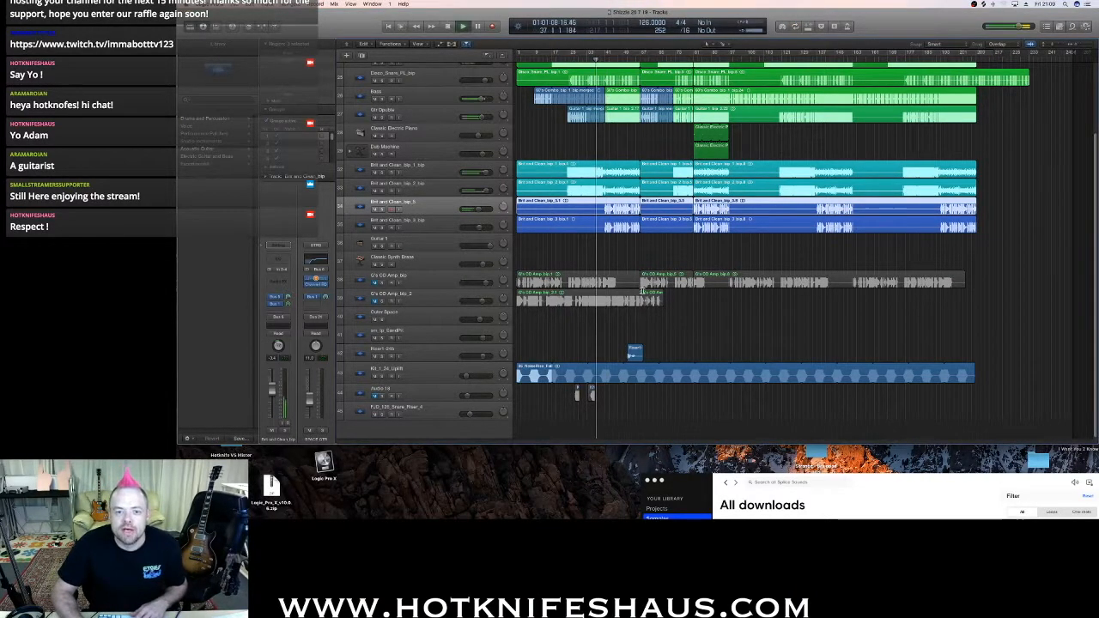
pyautogui.press('a')
pyautogui.press('a')
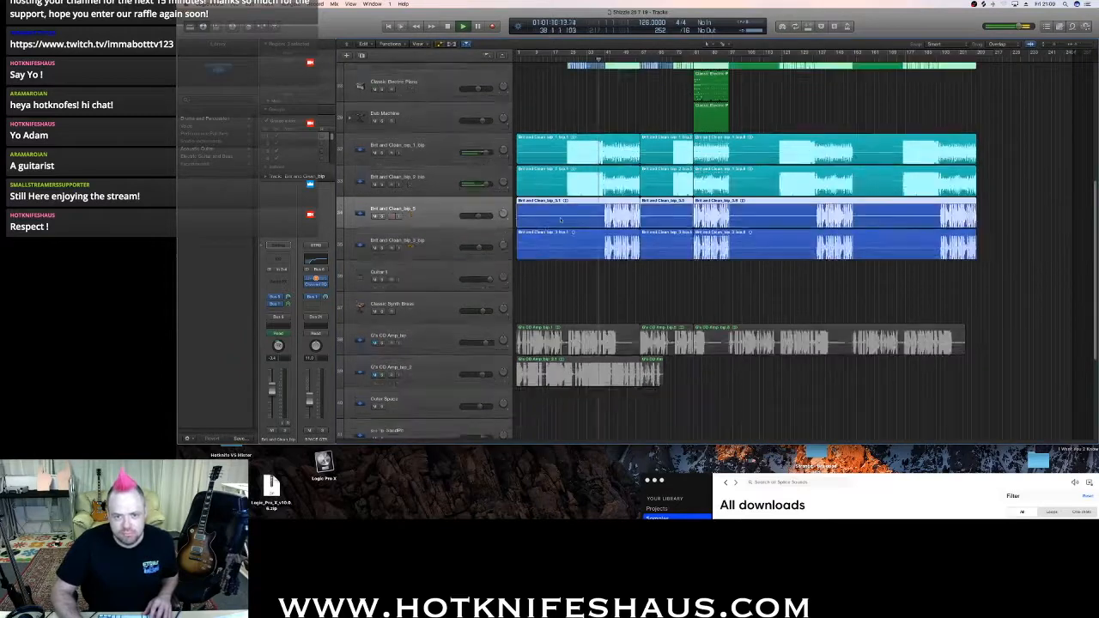
pyautogui.press('space')
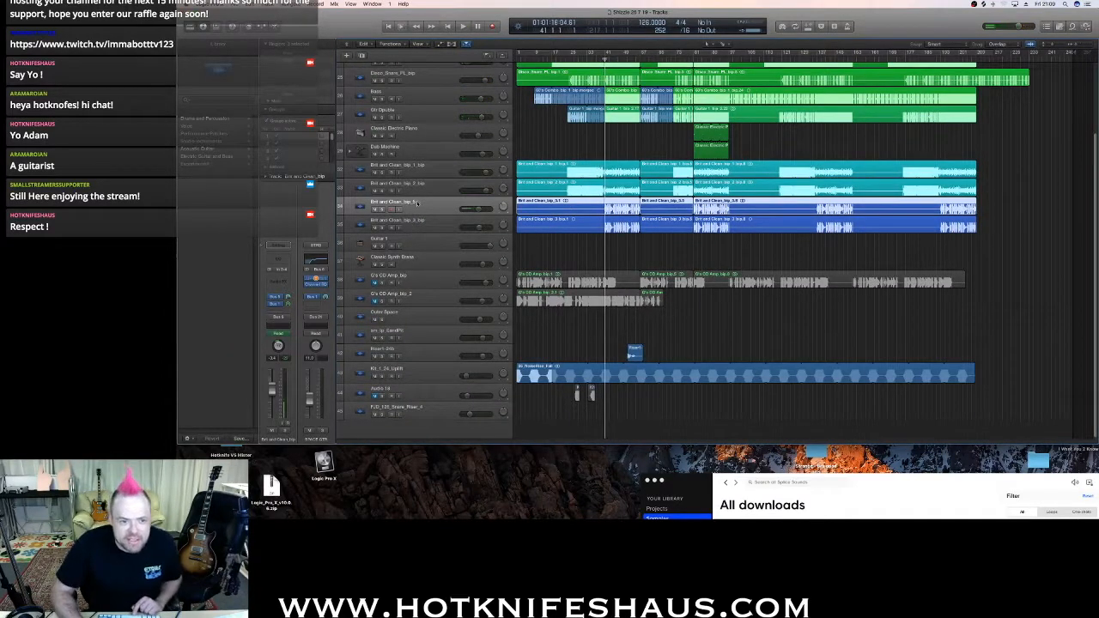
# Select the Brit and Clean_bip_3_bip track and solo its SPACE GTR aux.
pyautogui.press('Down')
pyautogui.press('Up')
pyautogui.press('Down')
pyautogui.press('Up')
pyautogui.press('Down')
pyautogui.click(322, 431)
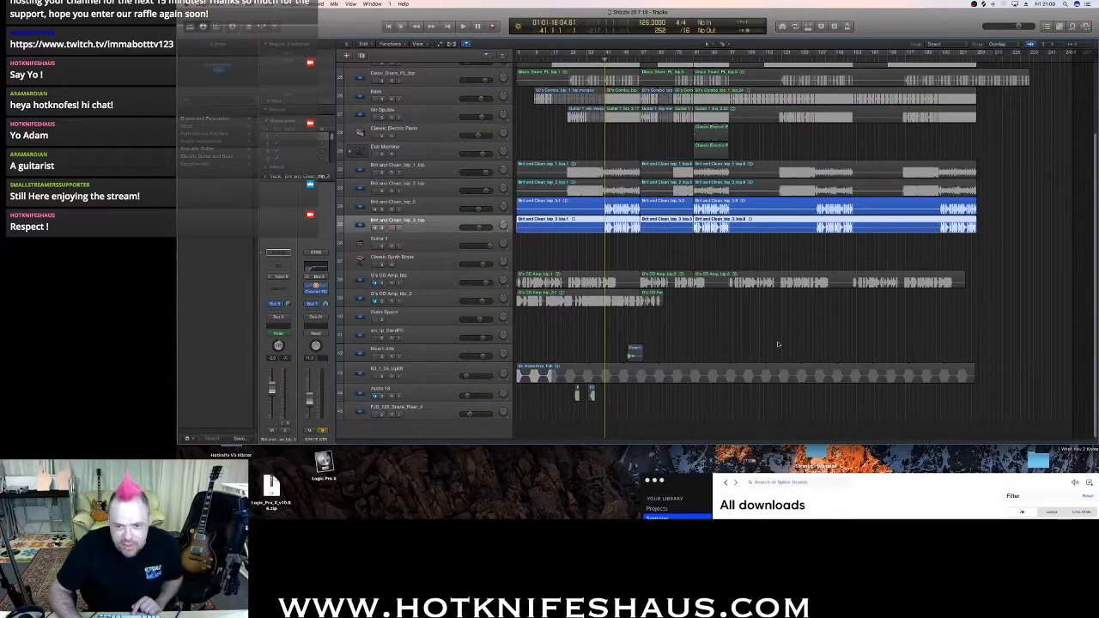
# Bypass the sends on Brit and Clean_bip_3_bip and Brit and Clean_bip_5 during soloed playback, and lower the Outer Space aux.
pyautogui.press('space')
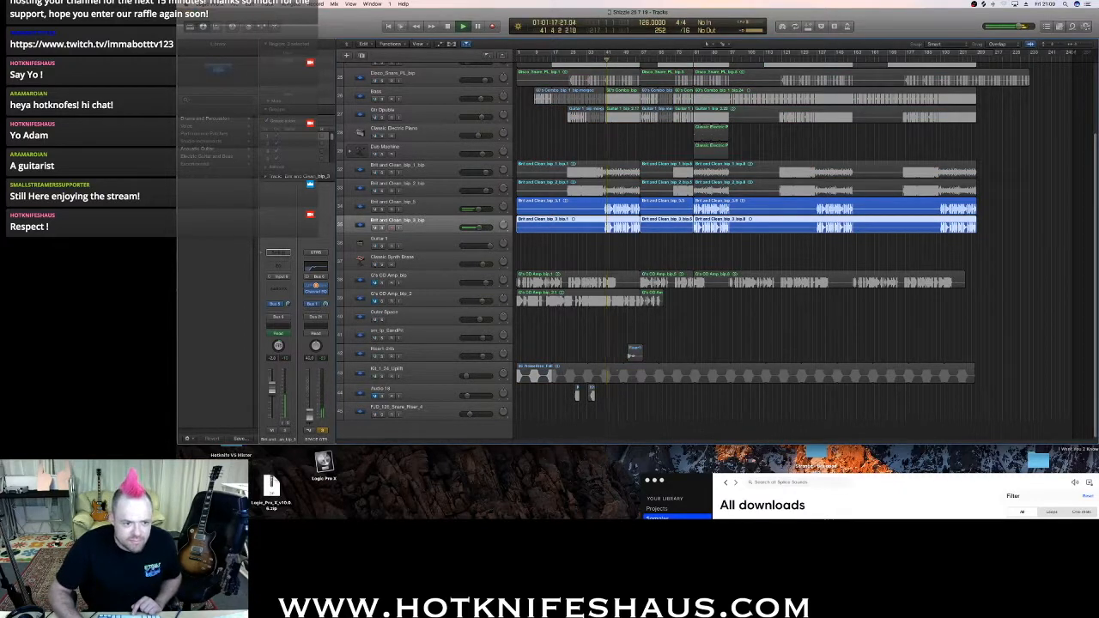
pyautogui.press('space')
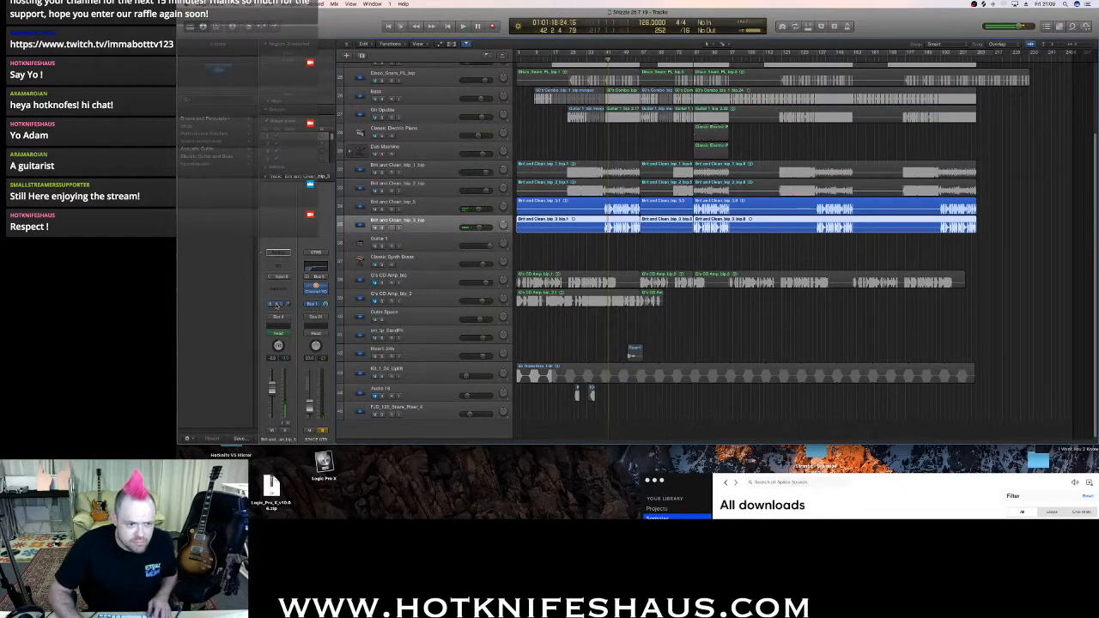
pyautogui.click(276, 304)
pyautogui.click(439, 202)
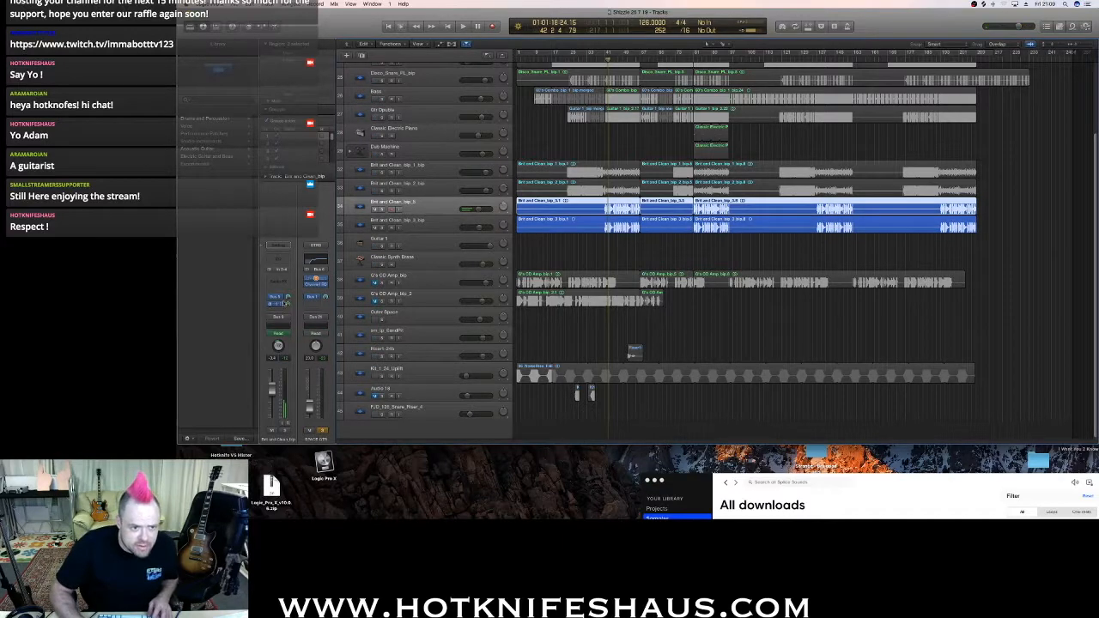
pyautogui.press('space')
pyautogui.moveTo(310, 374); pyautogui.dragTo(311, 390)
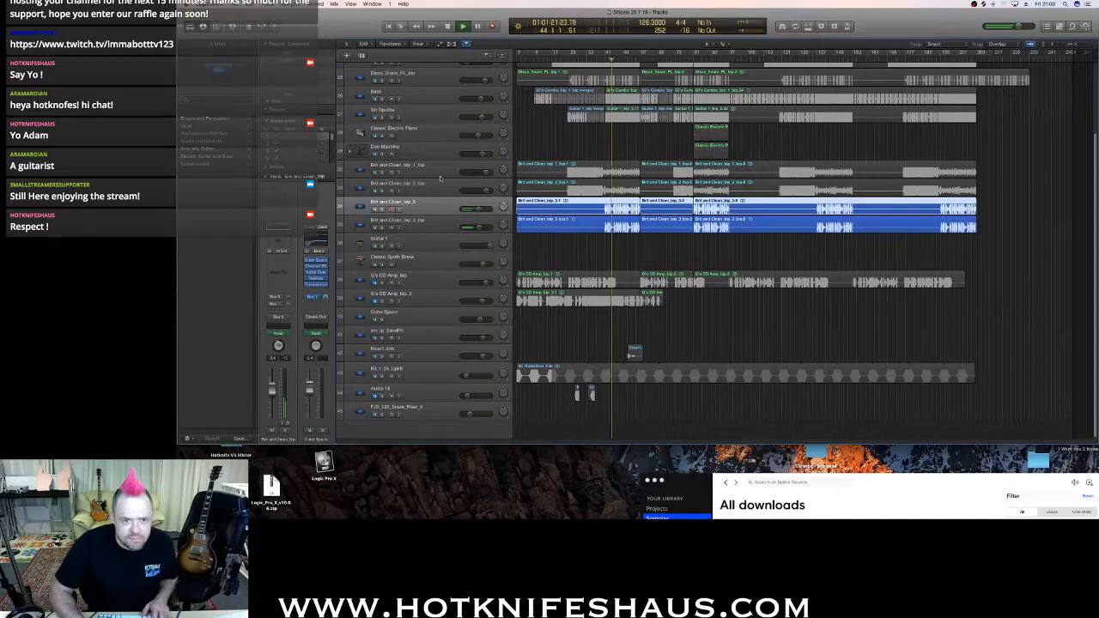
# Play the two Brit and Clean guitars through SPACE GTR and in the full mix, and return the playhead to about bar 41.
pyautogui.press('Down')
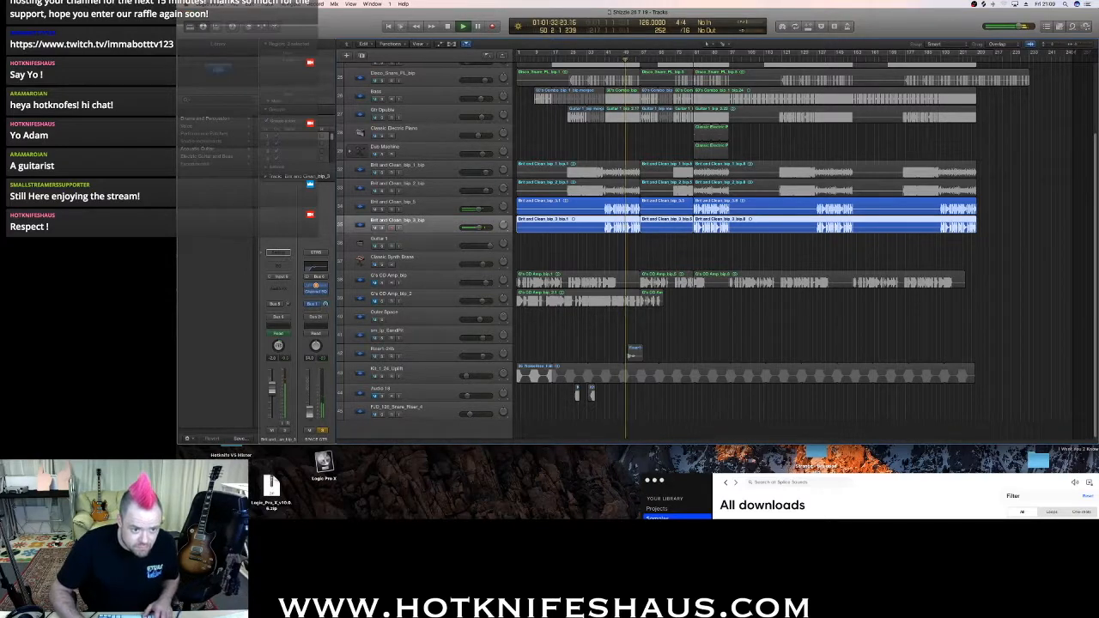
pyautogui.click(407, 209)
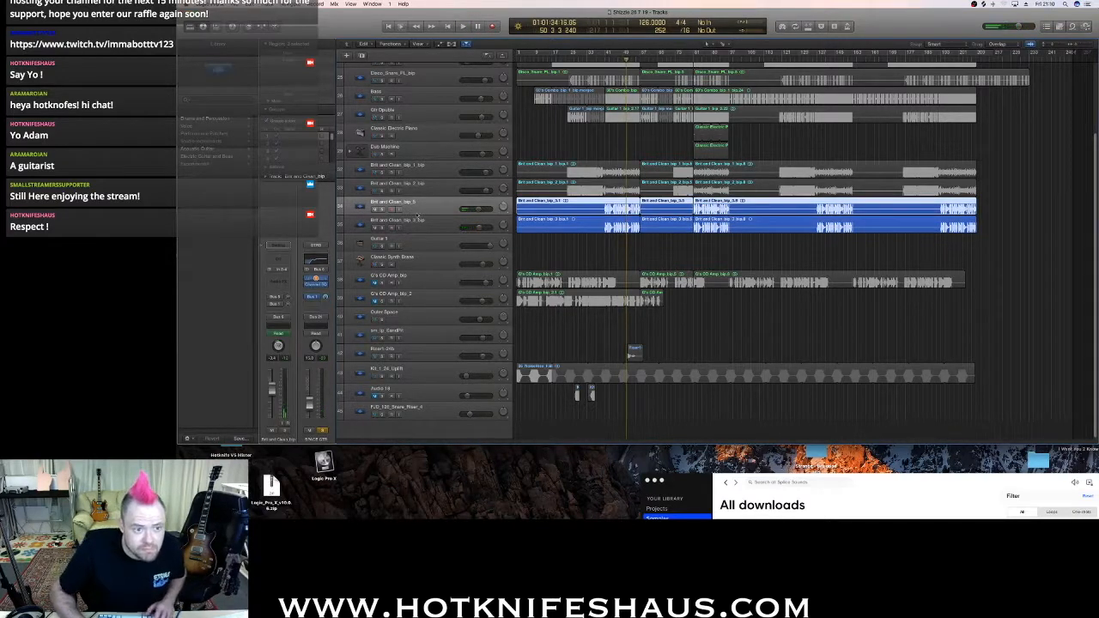
pyautogui.click(418, 221)
pyautogui.press('space')
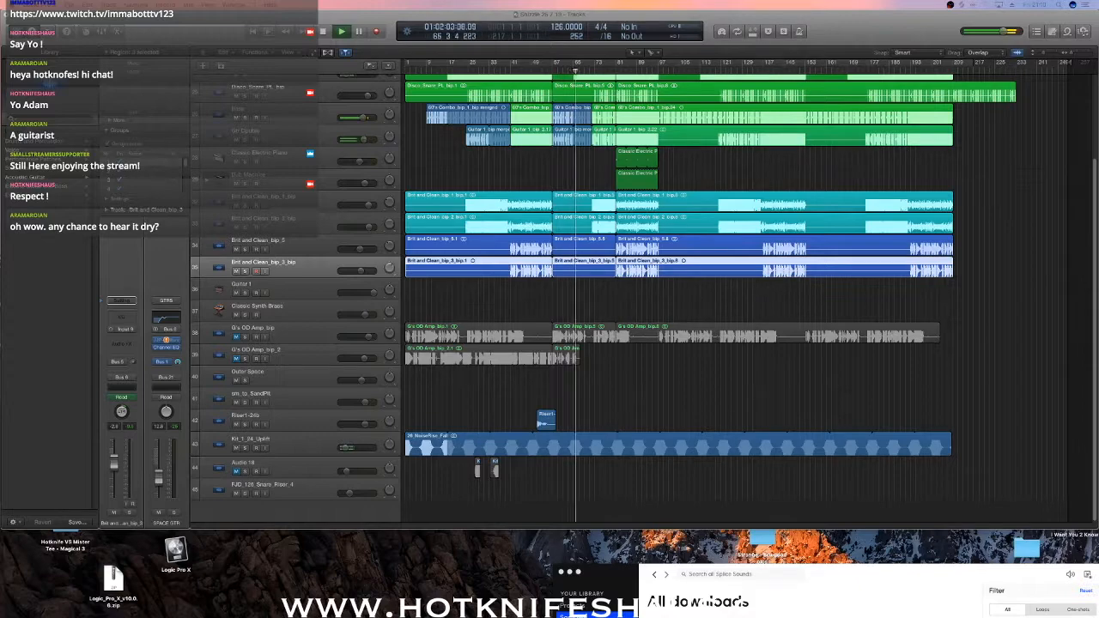
pyautogui.click(722, 370)
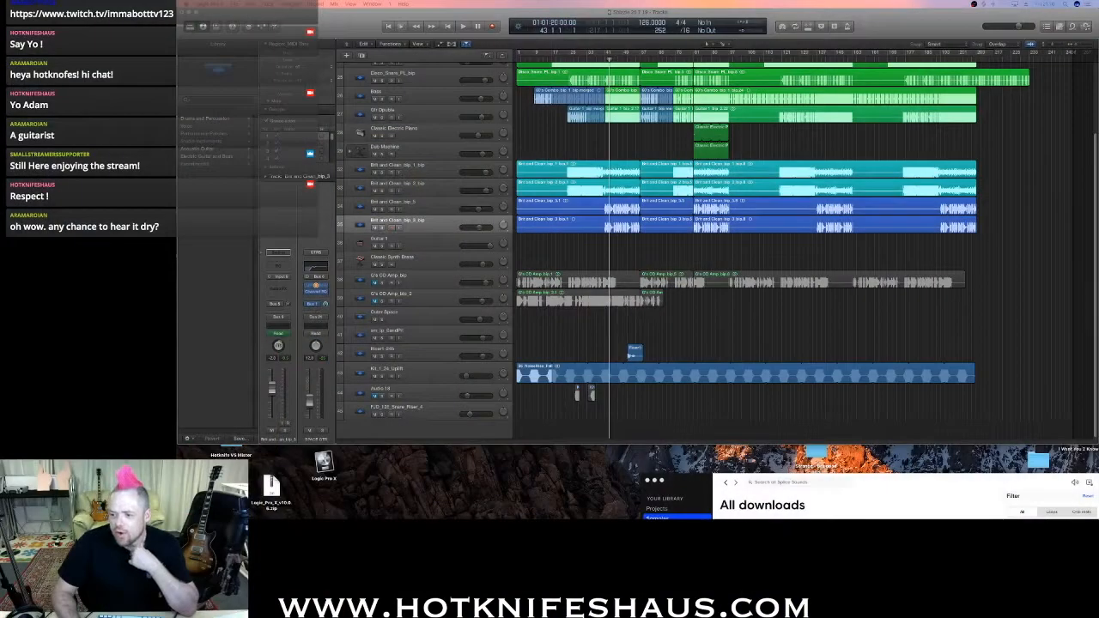
pyautogui.click(606, 59)
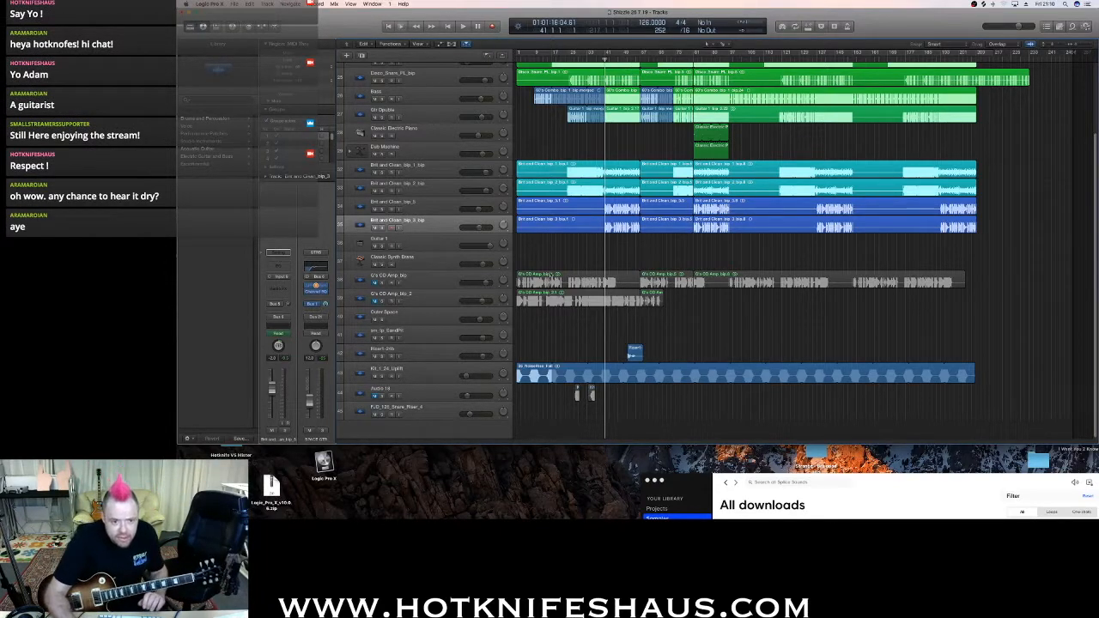
# Add an audio track below G's OD Amp_bip_2 and turn on its input monitoring.
pyautogui.click(417, 299)
pyautogui.press('alt+super+a')
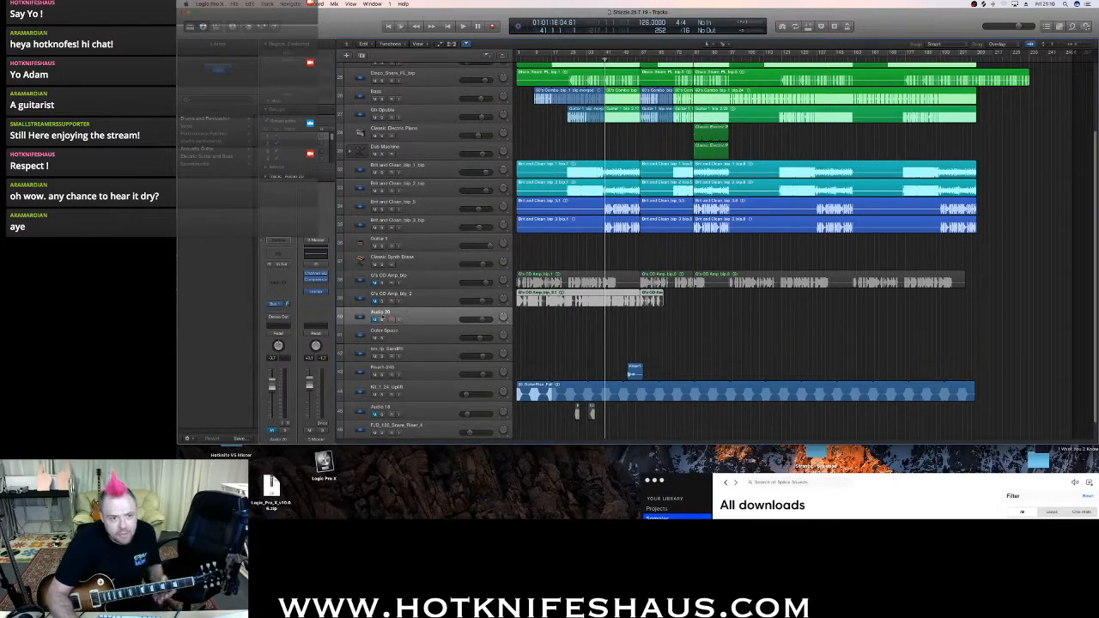
pyautogui.click(399, 319)
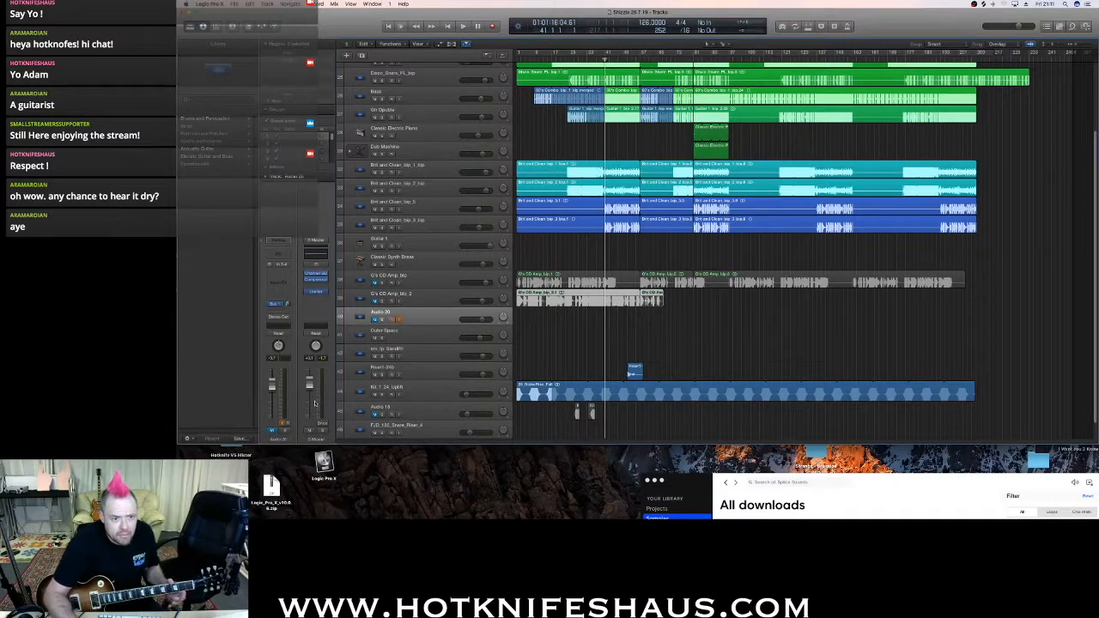
# Switch the new audio track to mono, set its input to Input 4 and bypass its Bus 1 send.
pyautogui.click(283, 268)
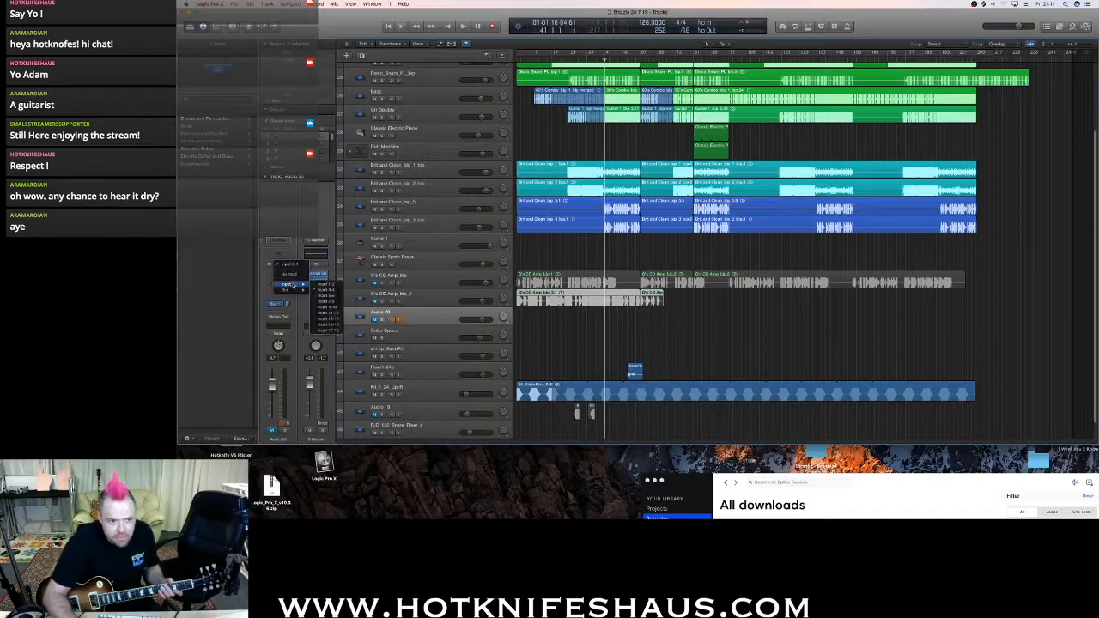
pyautogui.click(311, 243)
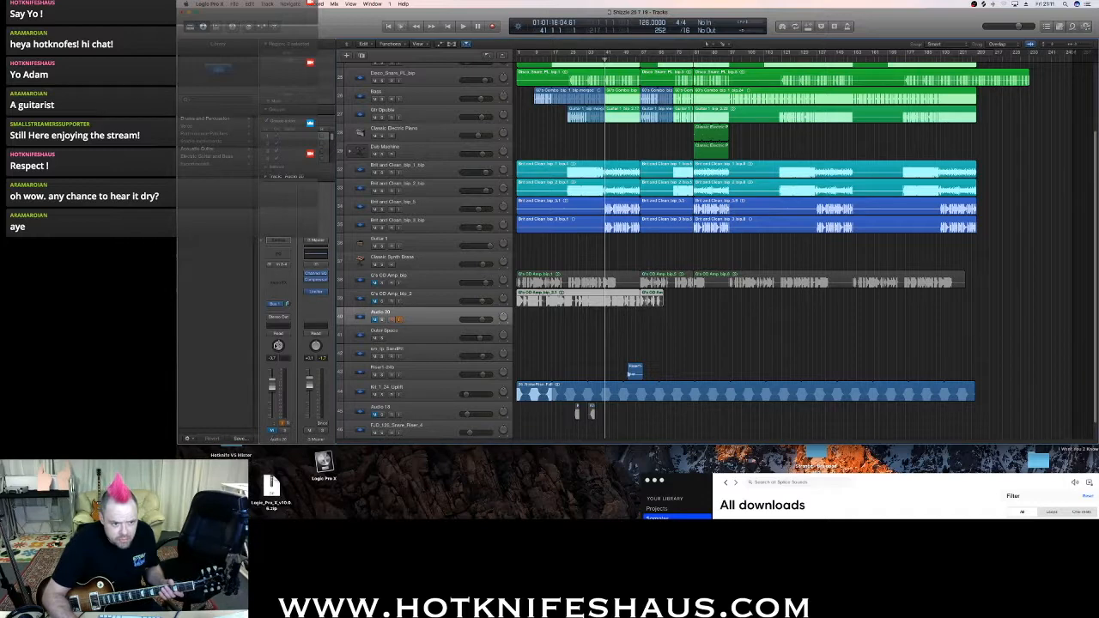
pyautogui.click(277, 266)
pyautogui.moveTo(292, 284)
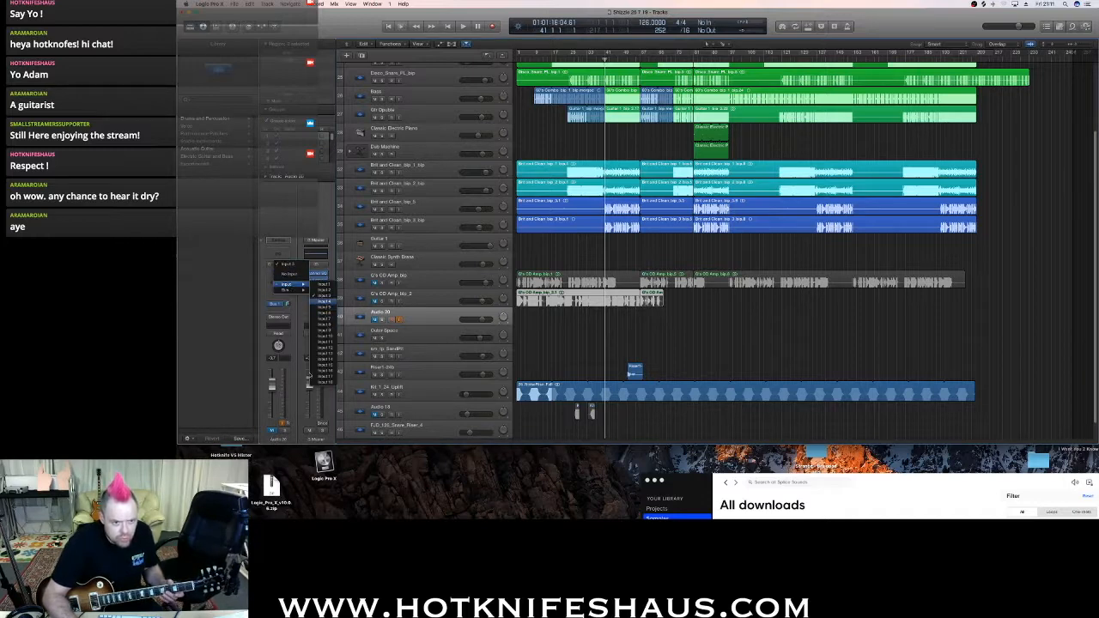
pyautogui.click(323, 302)
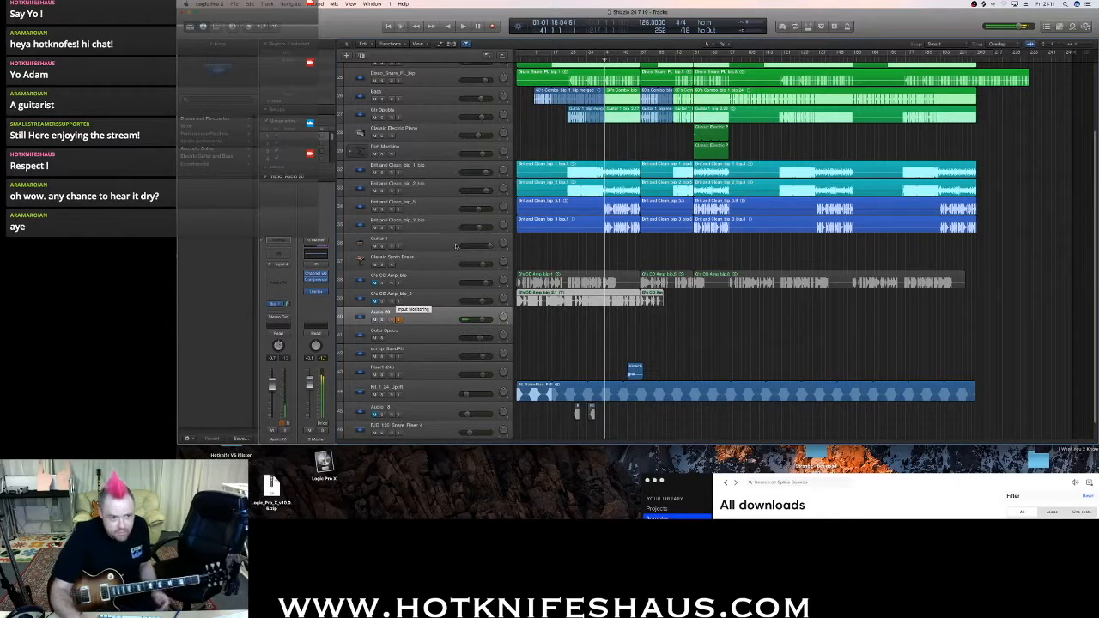
pyautogui.click(285, 304)
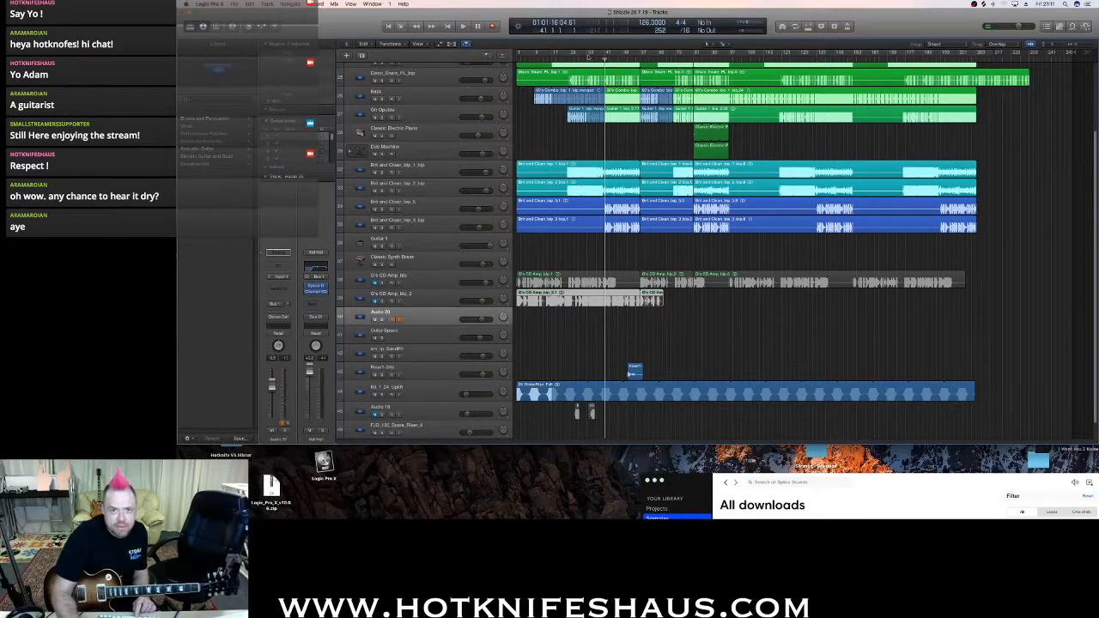
# Select the Kit_1_24_Uplift track and play the mix from about bar 8 and from about bar 25.
pyautogui.press('space')
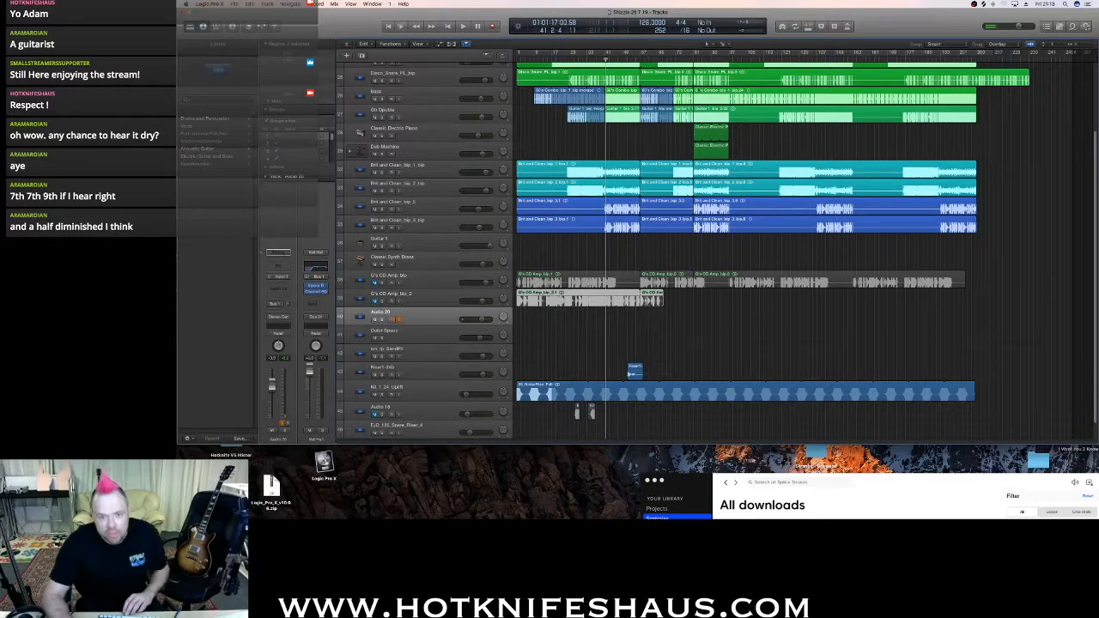
pyautogui.click(539, 65)
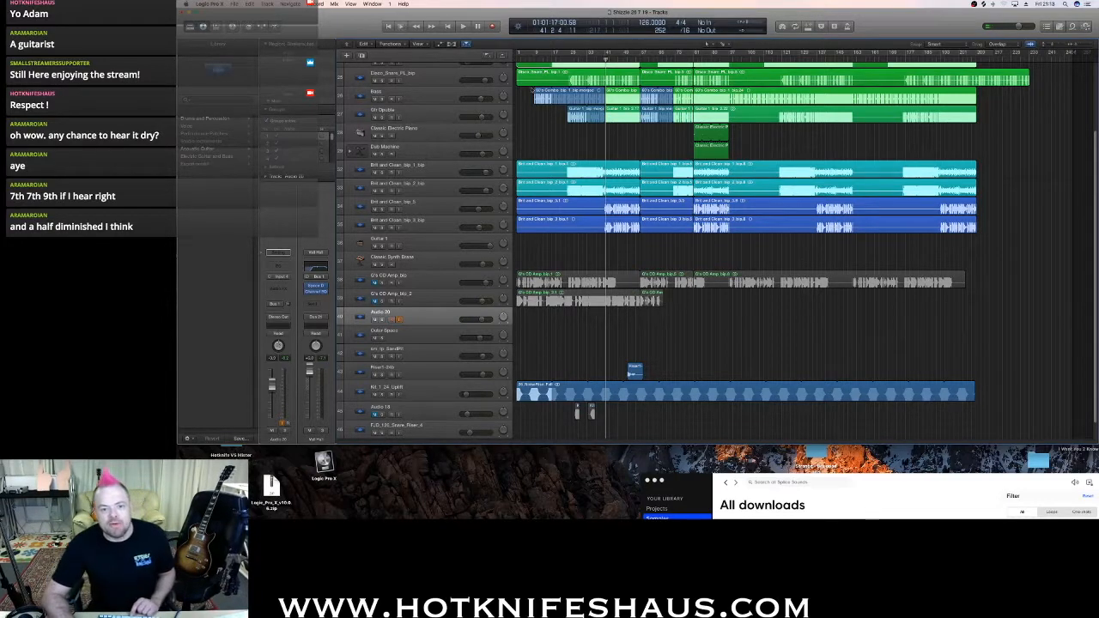
pyautogui.click(538, 59)
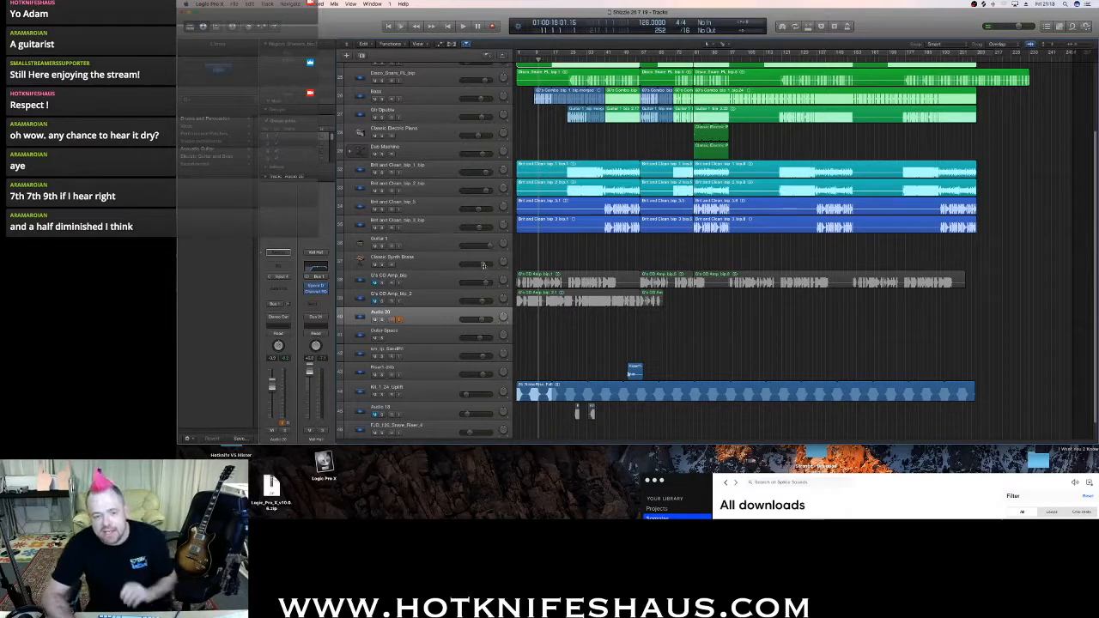
pyautogui.click(417, 391)
pyautogui.click(532, 60)
pyautogui.press('space')
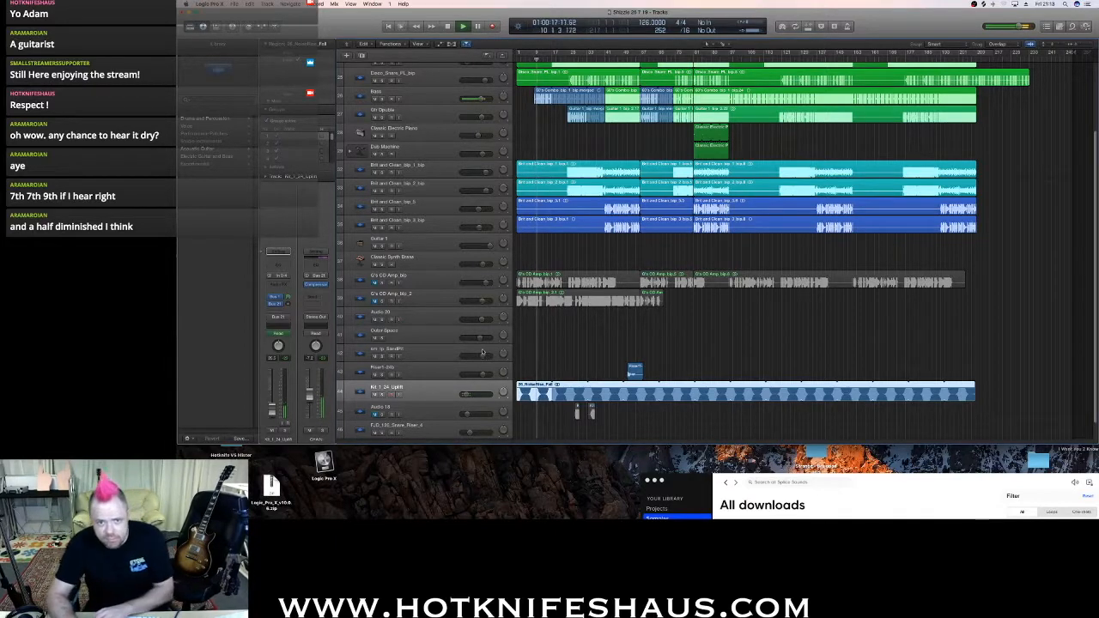
pyautogui.click(569, 60)
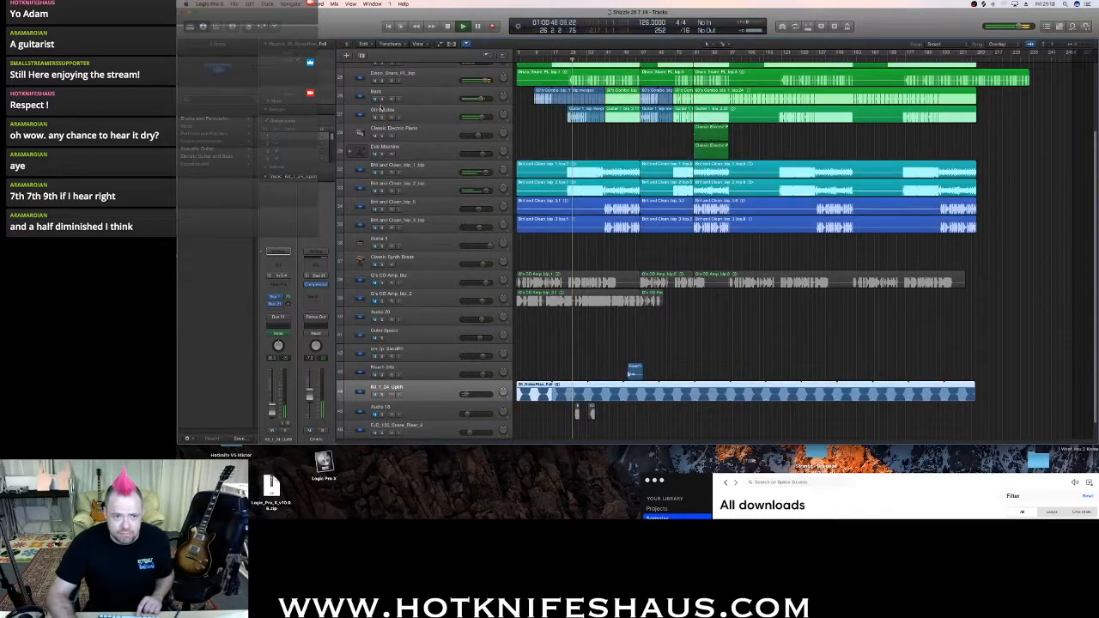
# Solo the Brit and Clean_bip_1_bip and Brit and Clean_bip_2_bip tracks and stop playback.
pyautogui.click(383, 171)
pyautogui.click(383, 191)
pyautogui.press('space')
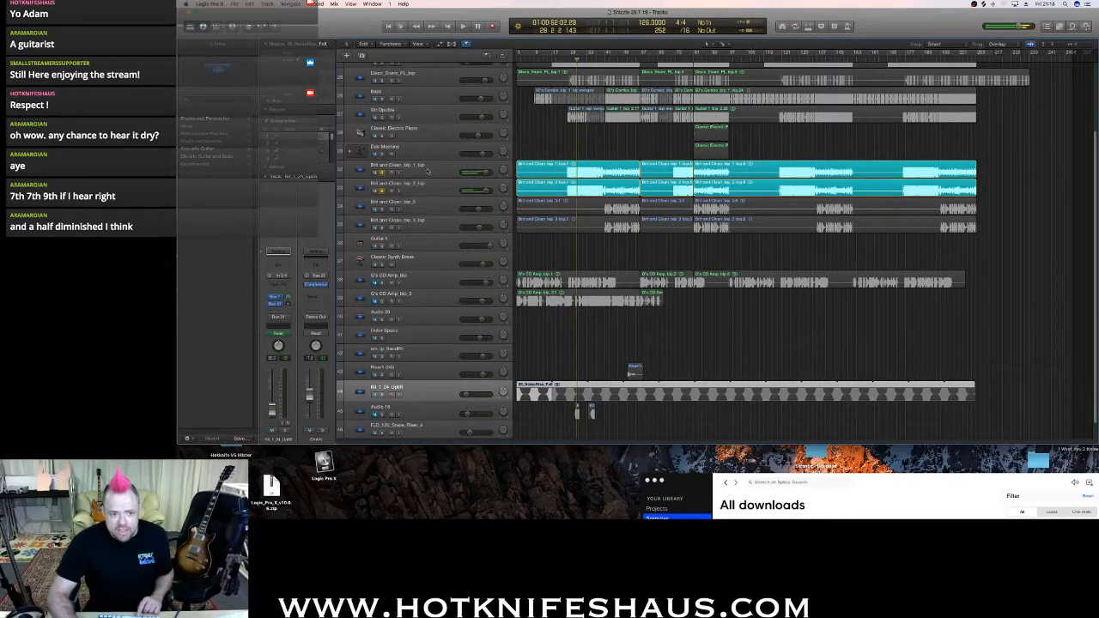
# Compare the channel strips and output routing of the Brit and Clean, bass and guitar double tracks.
pyautogui.click(410, 184)
pyautogui.click(421, 175)
pyautogui.click(420, 190)
pyautogui.click(418, 173)
pyautogui.click(419, 191)
pyautogui.click(416, 174)
pyautogui.click(414, 183)
pyautogui.click(414, 173)
pyautogui.click(413, 182)
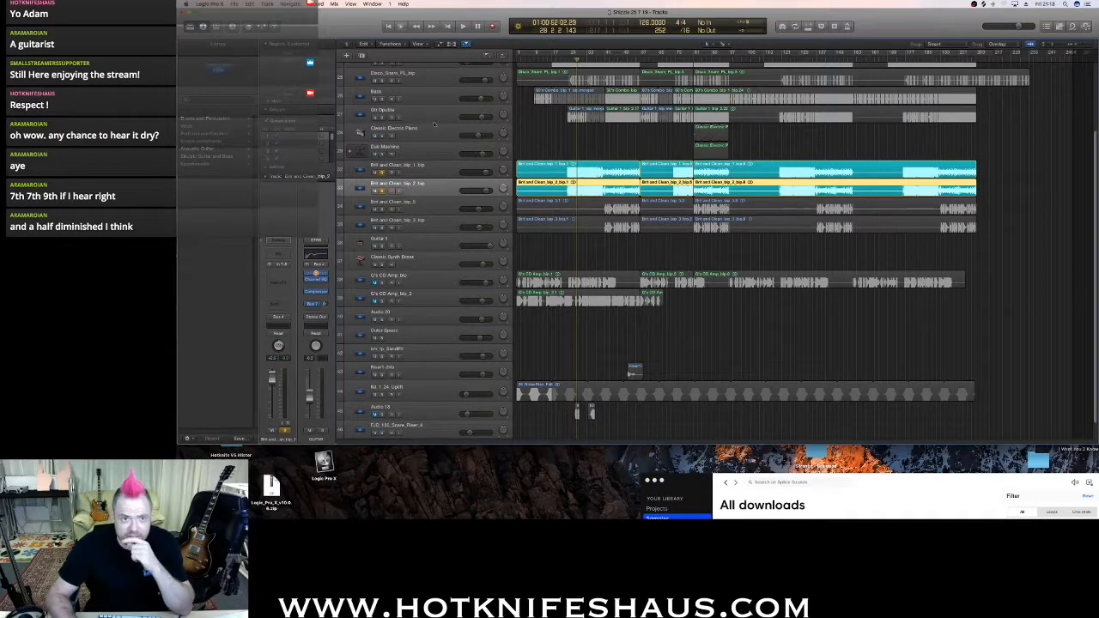
pyautogui.click(428, 114)
pyautogui.click(427, 101)
pyautogui.click(428, 111)
pyautogui.click(427, 101)
pyautogui.click(427, 112)
pyautogui.click(421, 208)
pyautogui.click(420, 219)
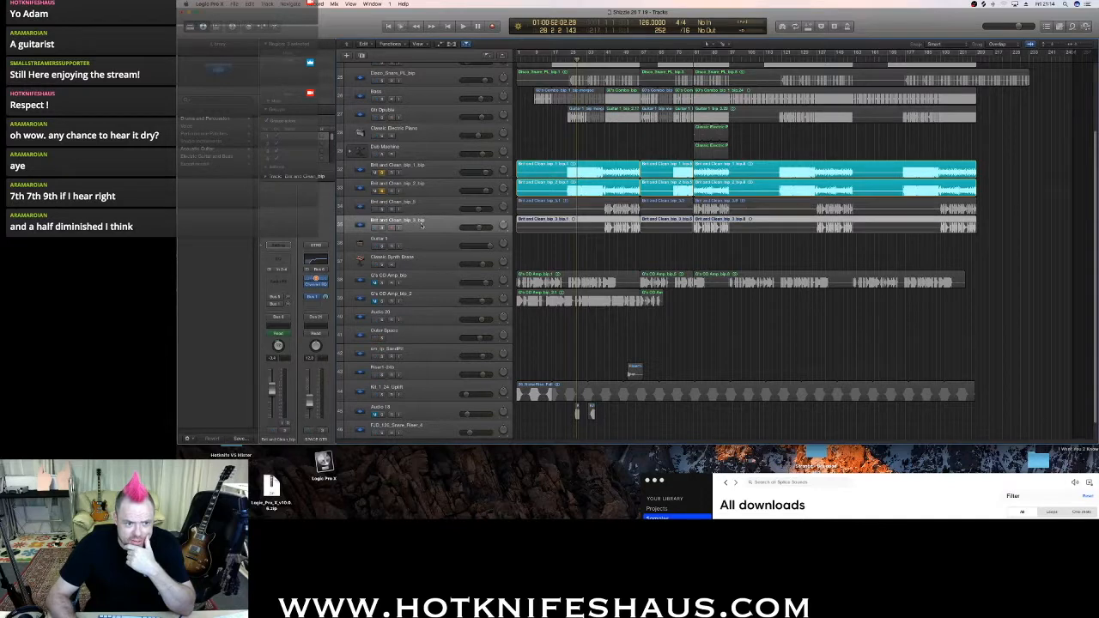
pyautogui.click(419, 209)
pyautogui.click(419, 219)
pyautogui.click(419, 209)
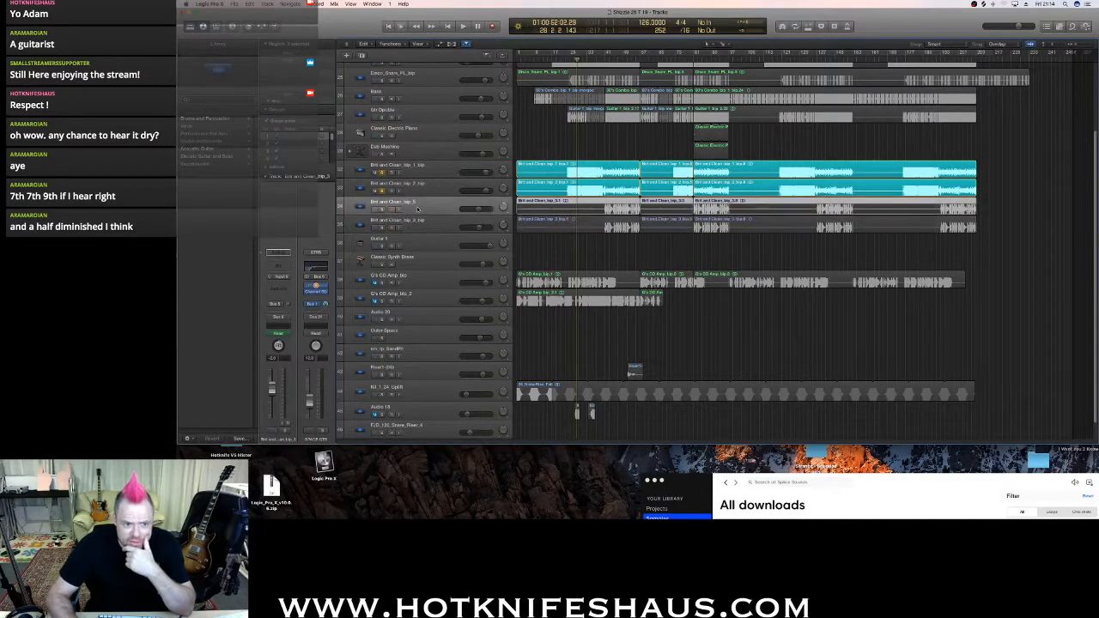
# Select the Brit and Clean_bip_1_bip track and route its GUITAR aux's output to Bus 21 (CHAIN).
pyautogui.click(418, 184)
pyautogui.click(416, 170)
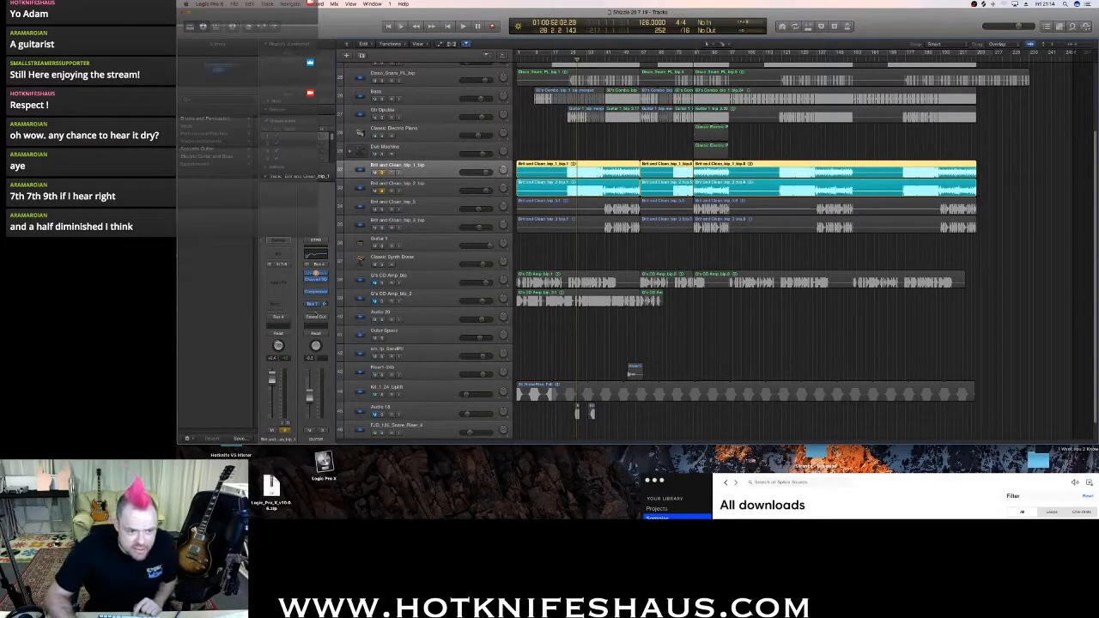
pyautogui.click(315, 328)
pyautogui.click(334, 451)
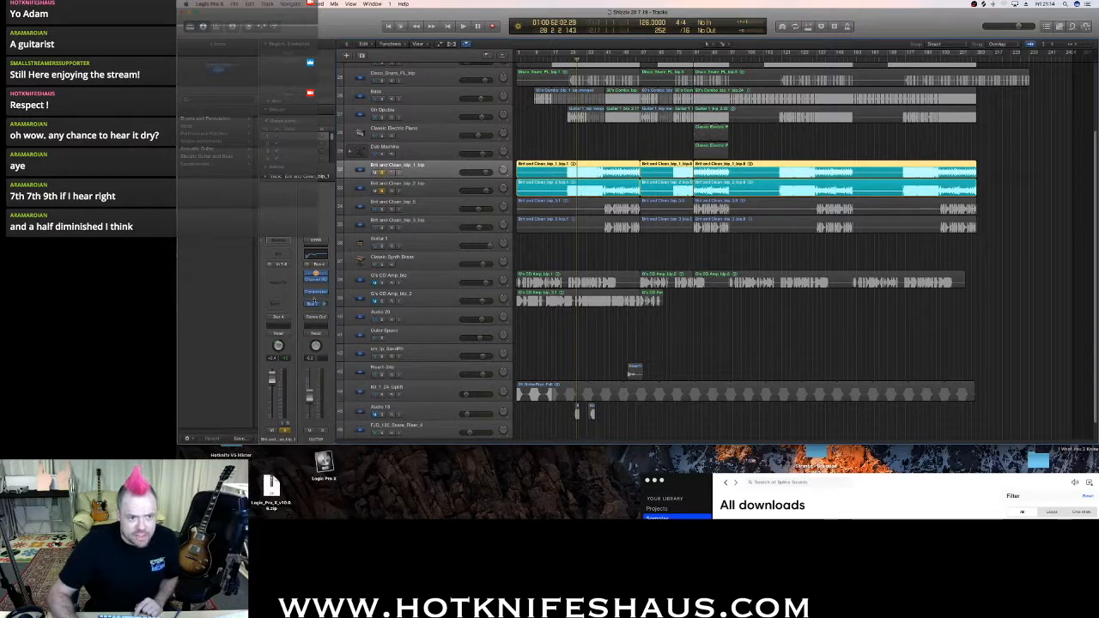
pyautogui.click(315, 317)
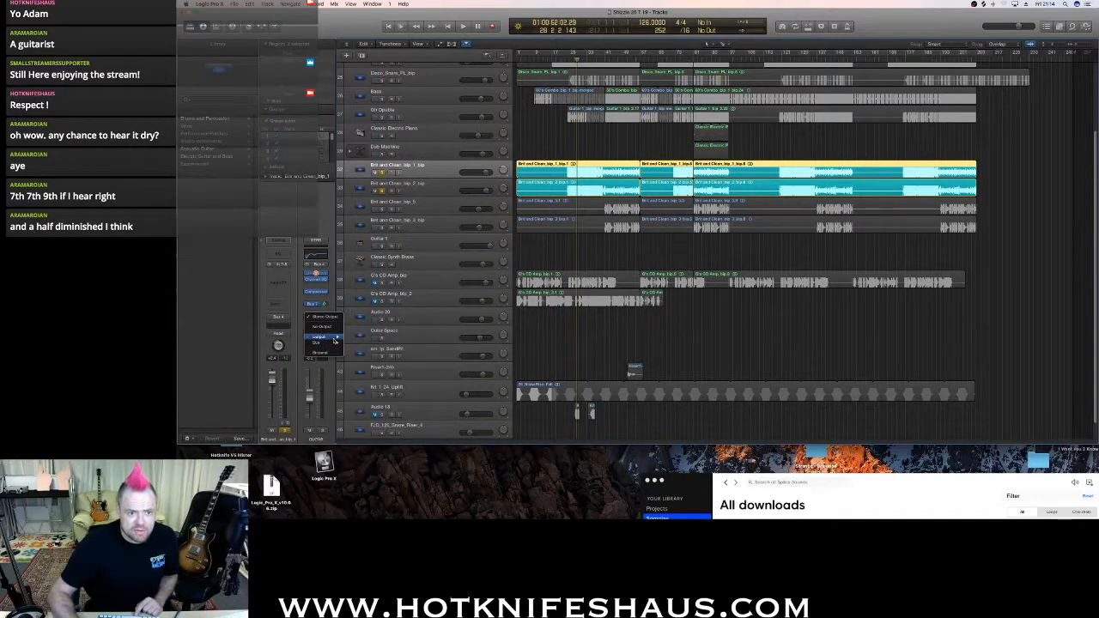
pyautogui.moveTo(334, 340)
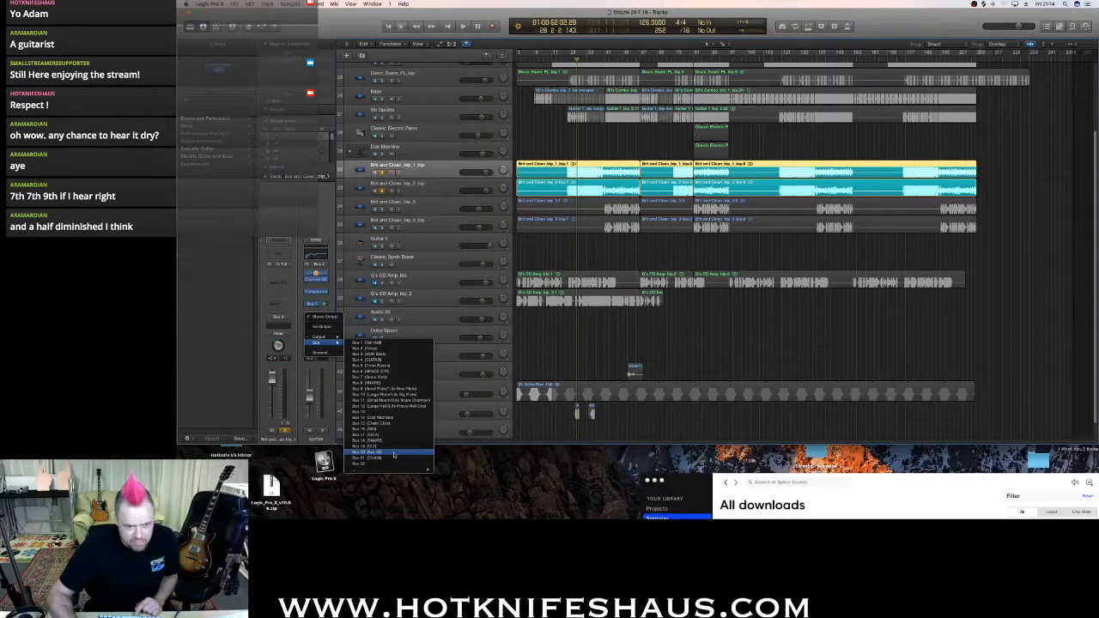
pyautogui.click(393, 461)
# Start playback, unsolo both Brit and Clean tracks and raise the GUITAR aux slightly in the full mix.
pyautogui.press('space')
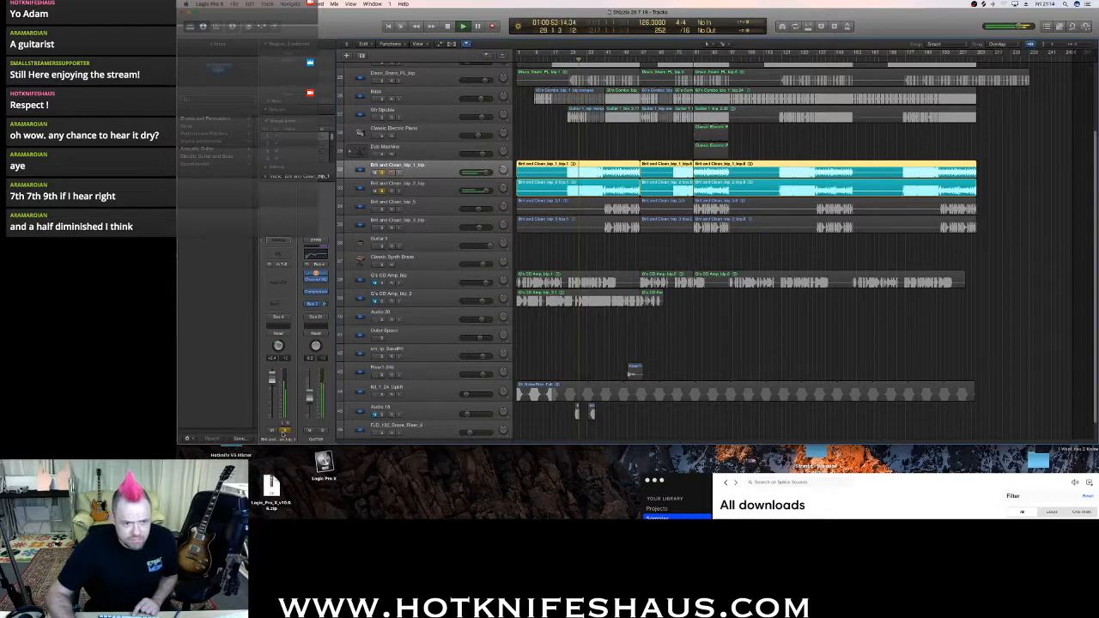
pyautogui.click(285, 431)
pyautogui.click(383, 191)
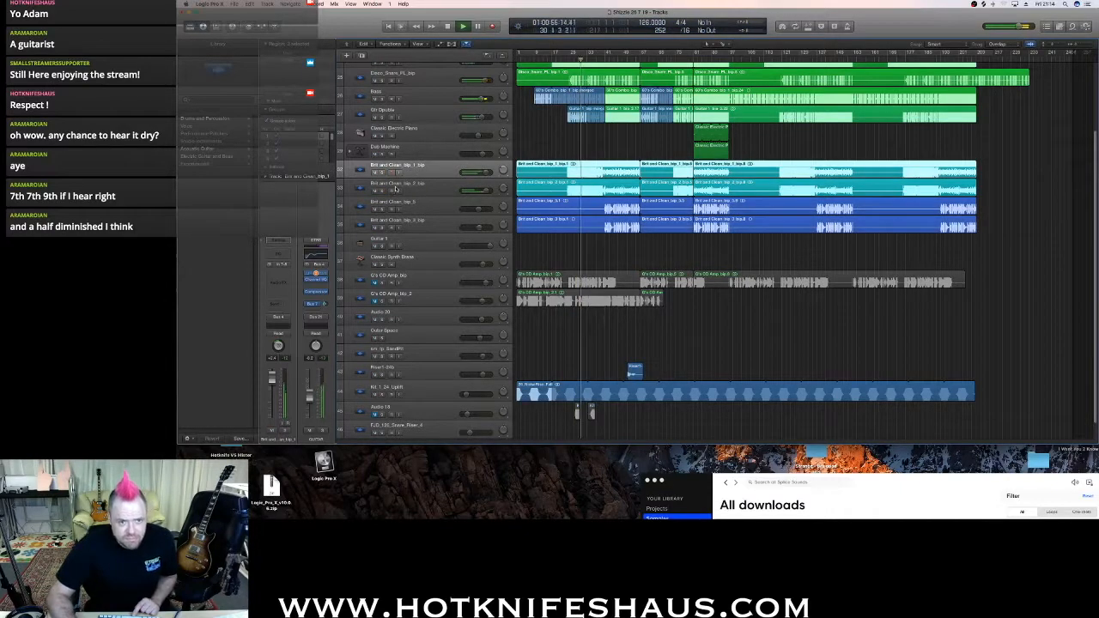
pyautogui.moveTo(309, 389); pyautogui.dragTo(308, 396)
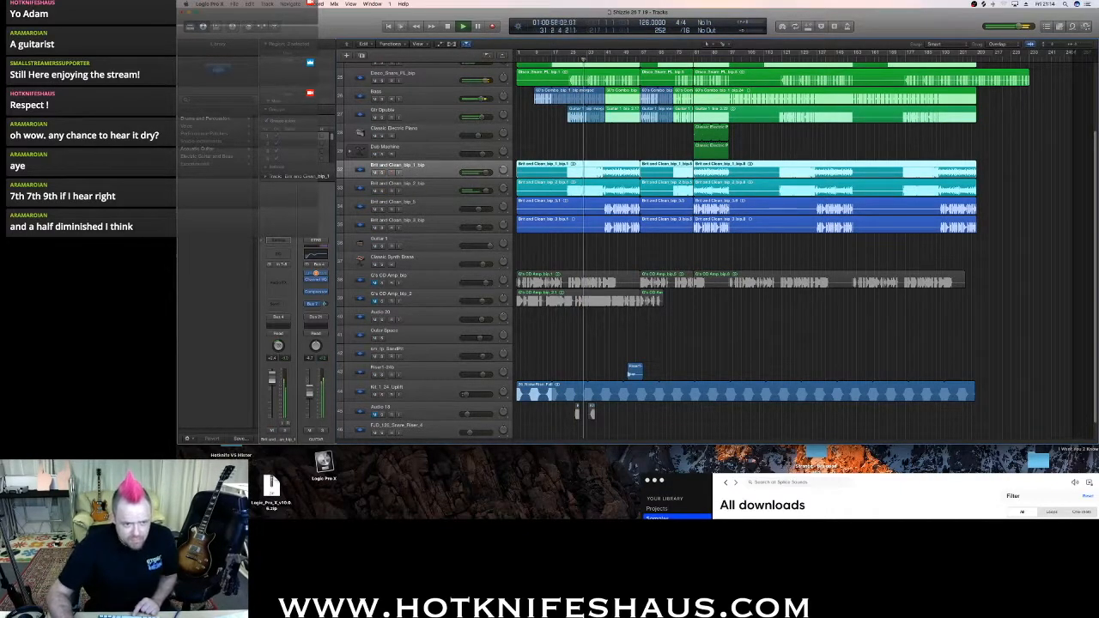
# Solo the GUITAR aux and the aux of the Chain Click track to hear the side-chain pumping.
pyautogui.click(322, 429)
pyautogui.scroll(5, 409, 147)
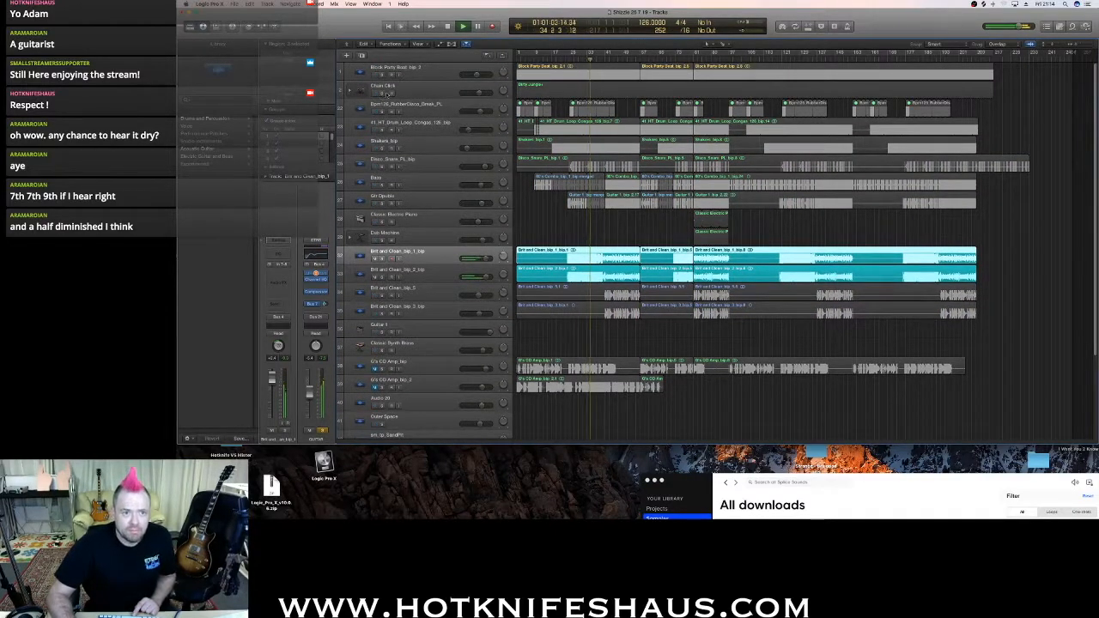
pyautogui.click(385, 95)
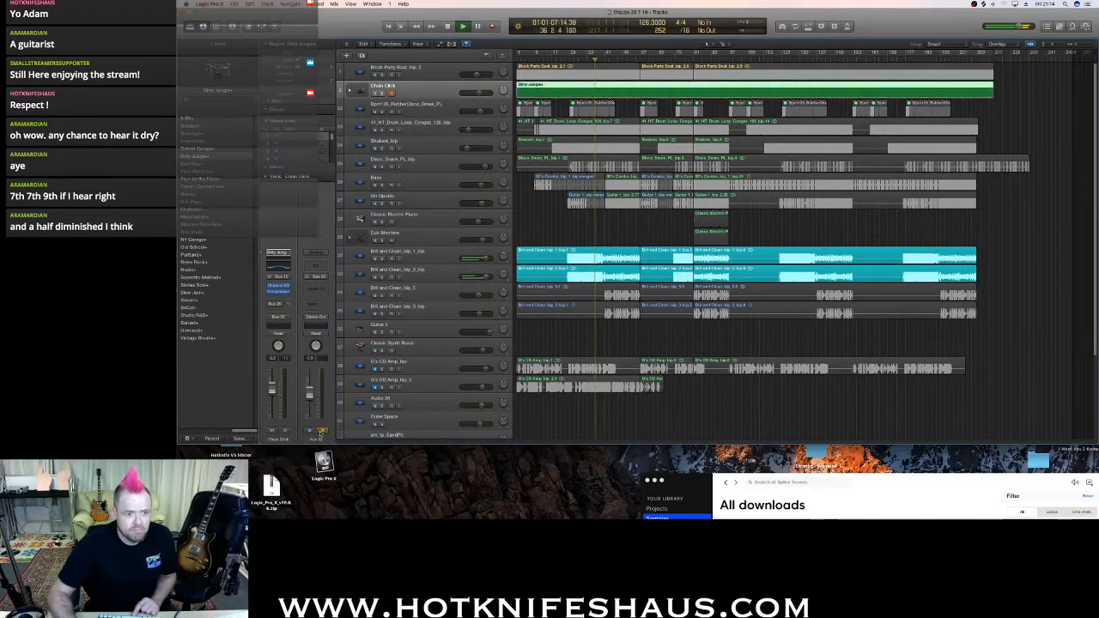
pyautogui.click(320, 430)
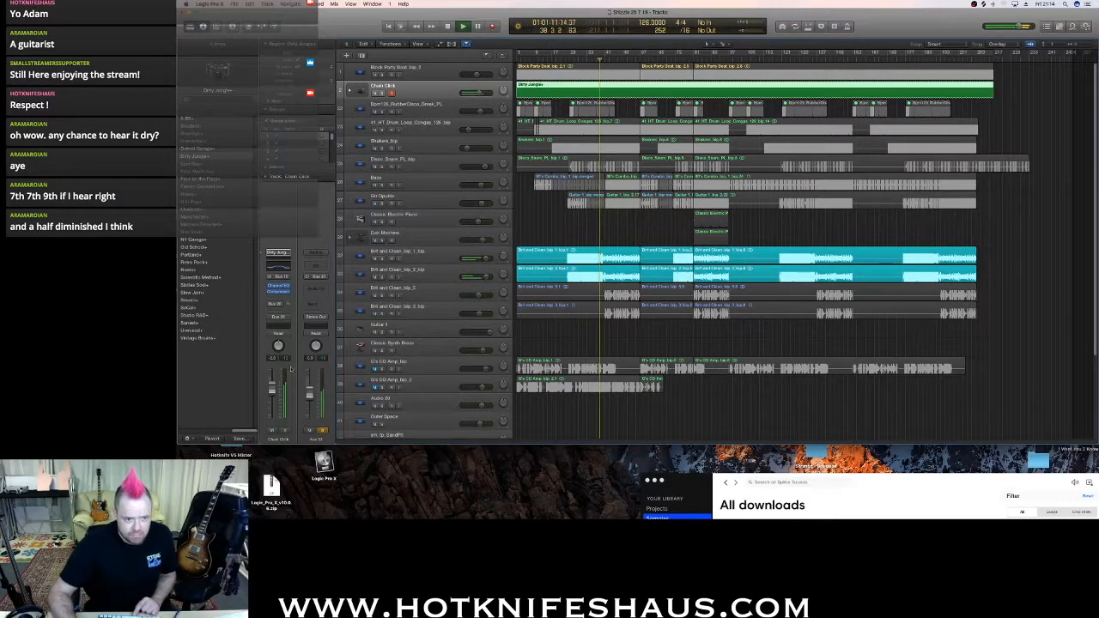
# Unsolo the Chain Click track's aux and play the guitars on their own to compare the side-chain effect.
pyautogui.press('space')
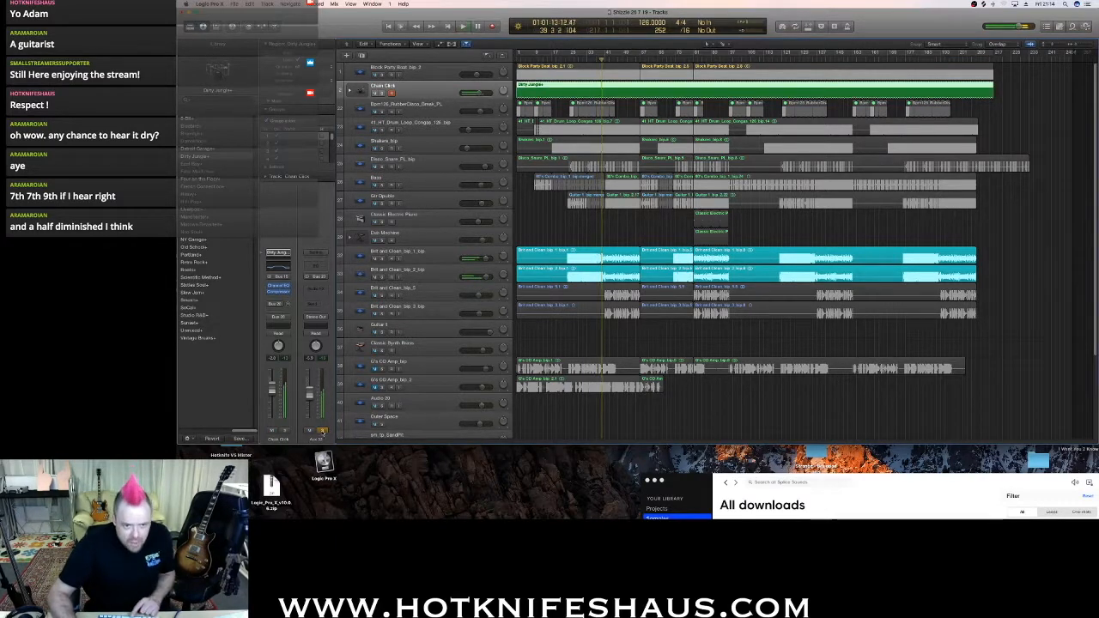
pyautogui.click(321, 431)
pyautogui.press('space')
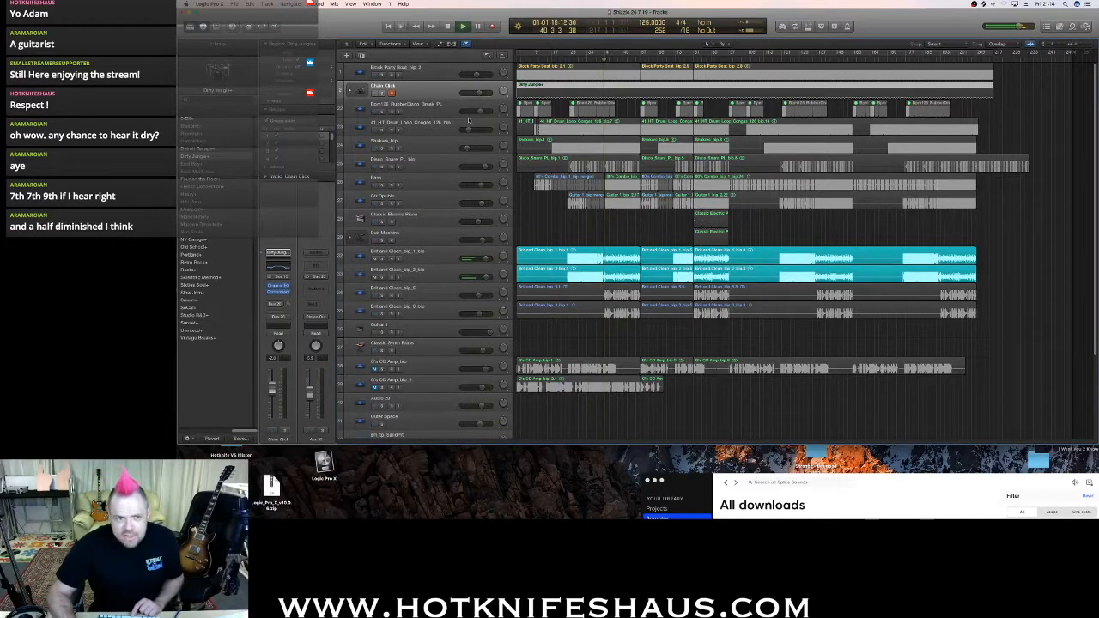
pyautogui.scroll(-1, 452, 186)
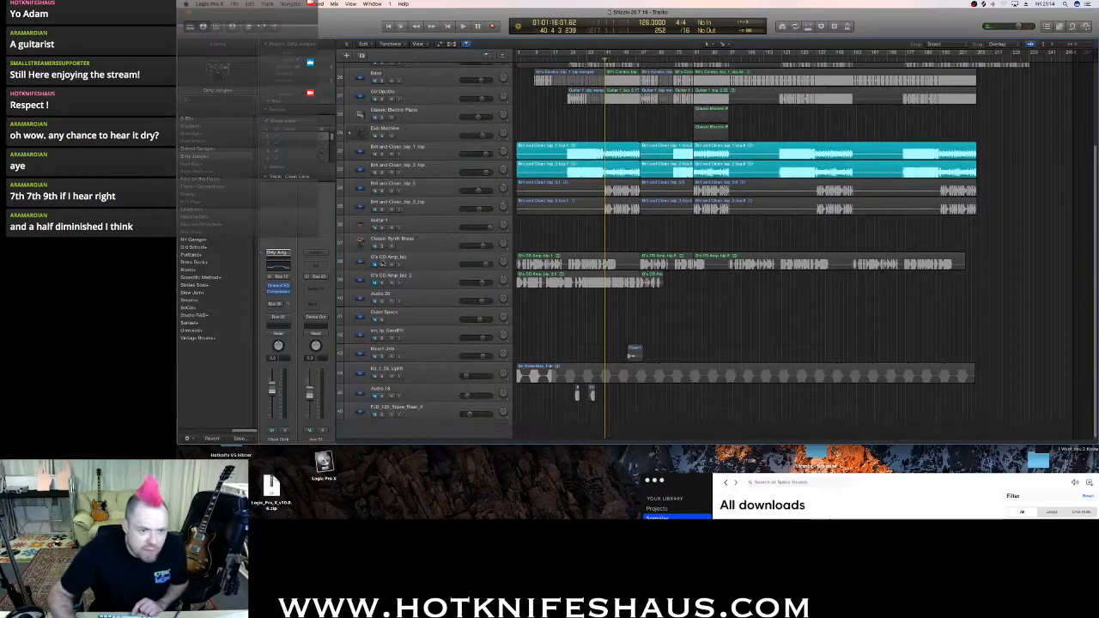
pyautogui.scroll(1, 397, 237)
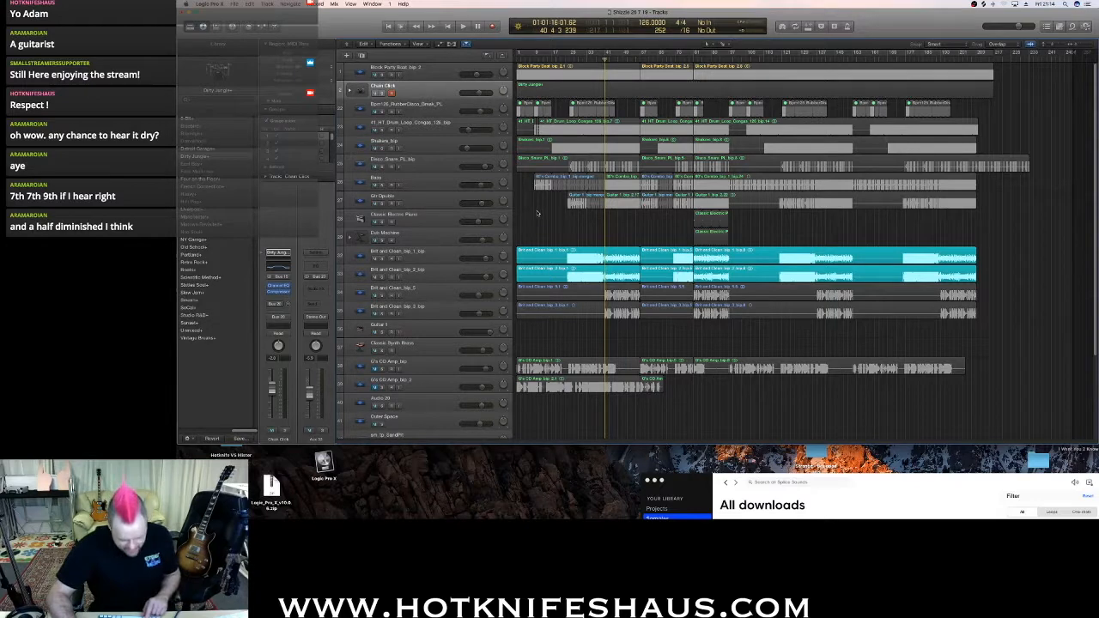
# Show the aux strips in the mixer, audition the GUITAR aux soloed and unsoloed, and leave it unsoloed in the full mix.
pyautogui.press('x')
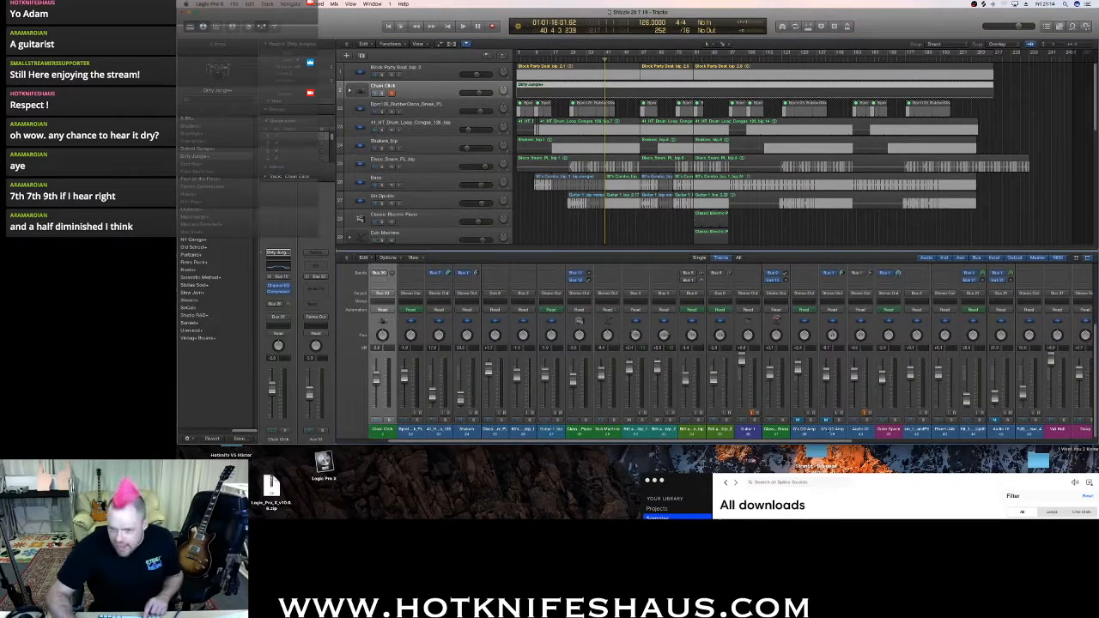
pyautogui.moveTo(778, 441); pyautogui.dragTo(1064, 432)
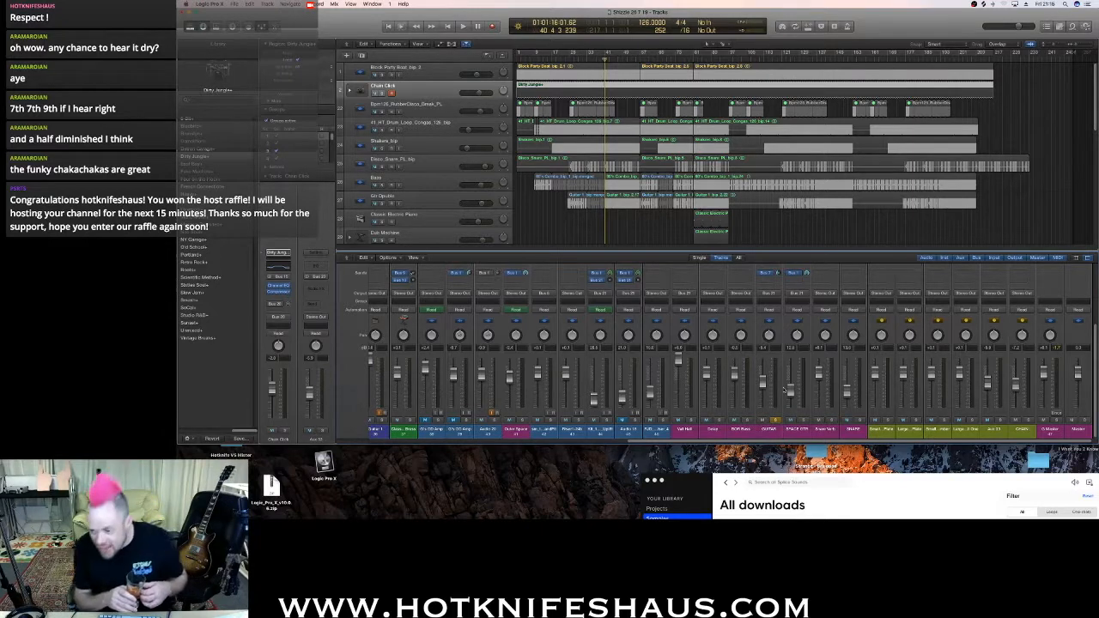
pyautogui.press('space')
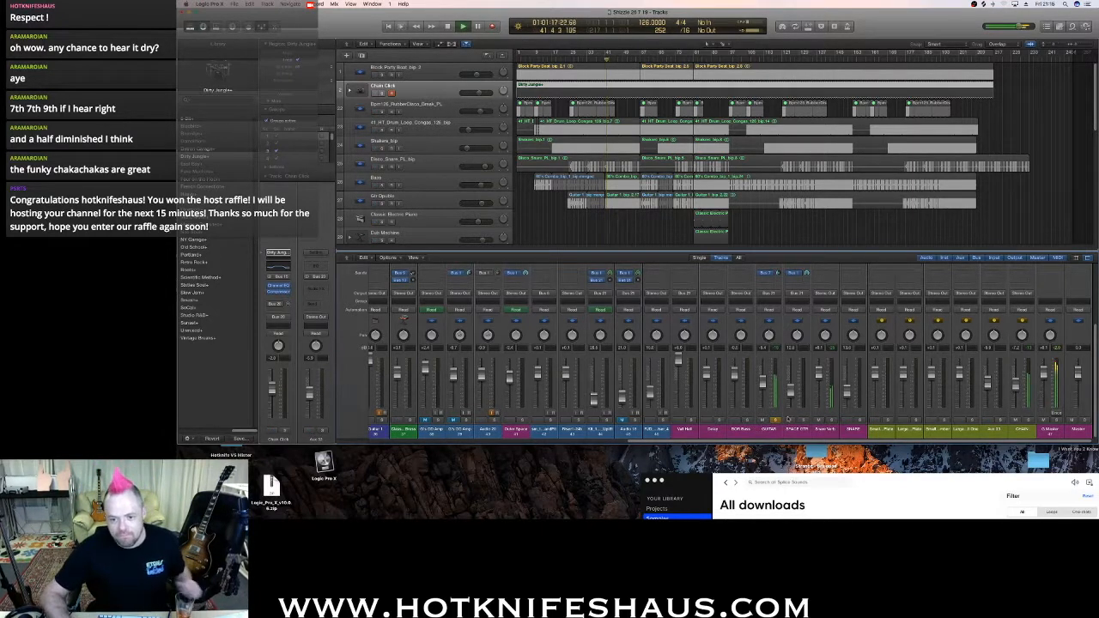
pyautogui.click(775, 420)
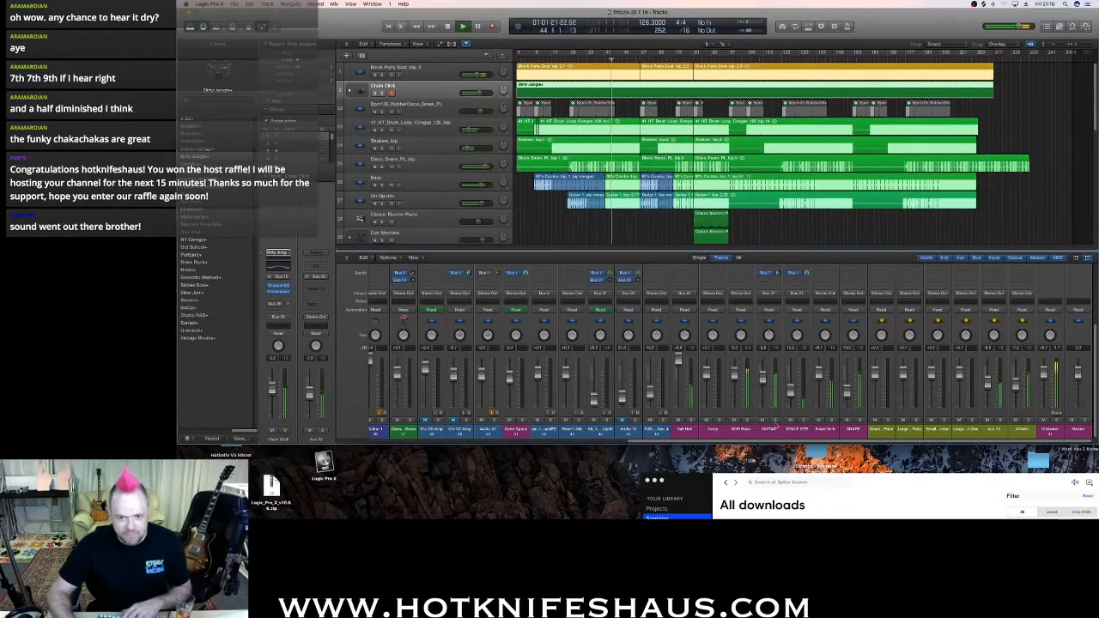
pyautogui.click(775, 420)
pyautogui.press('space')
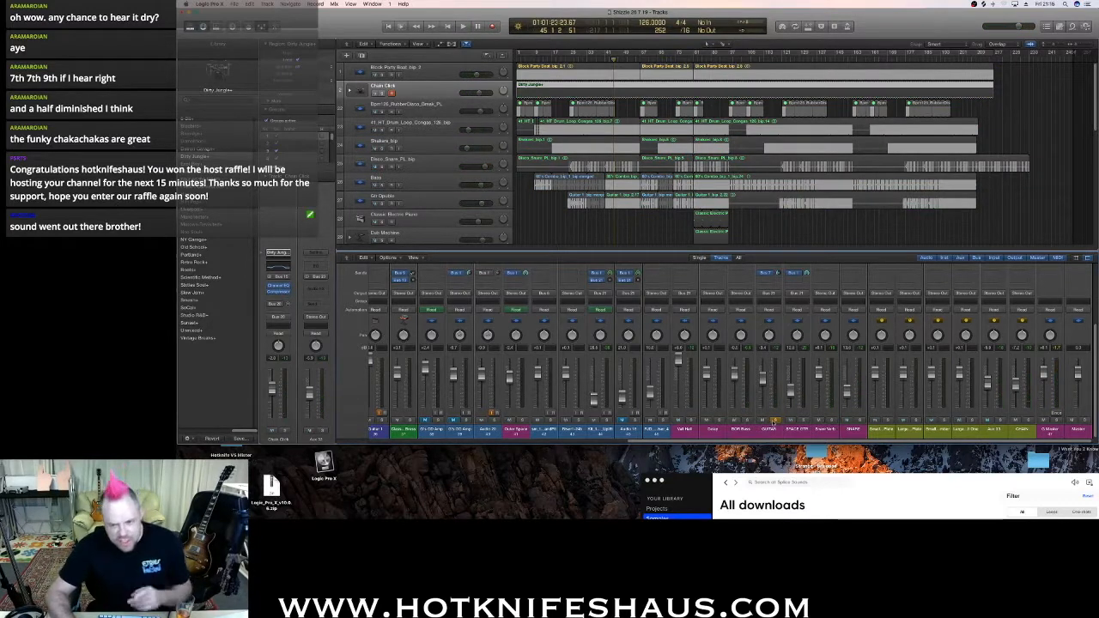
pyautogui.click(775, 420)
pyautogui.press('space')
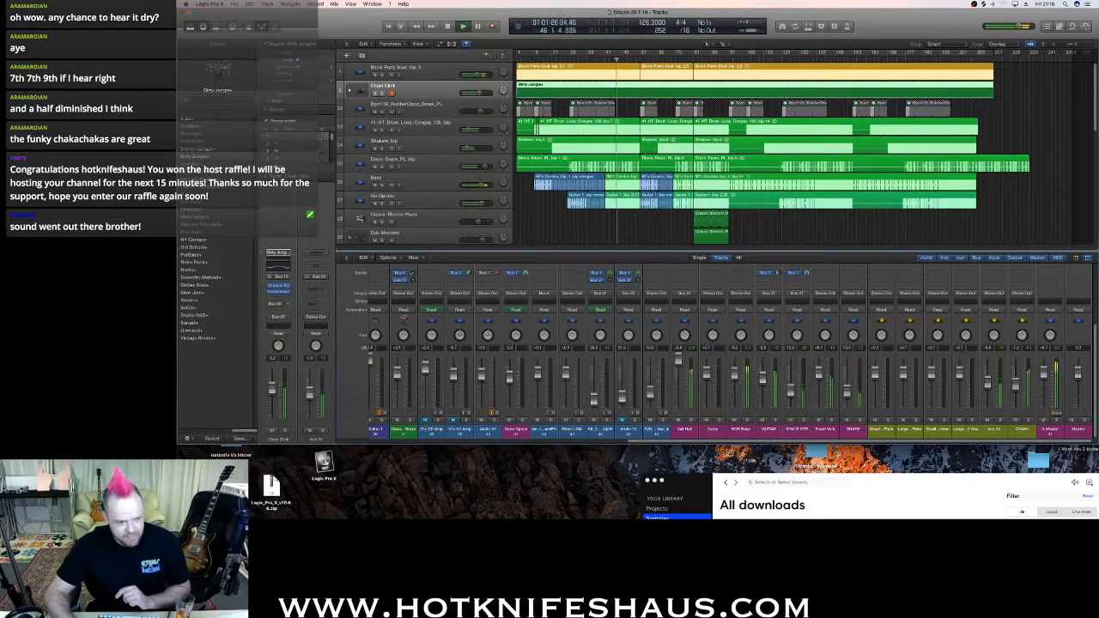
pyautogui.press('space')
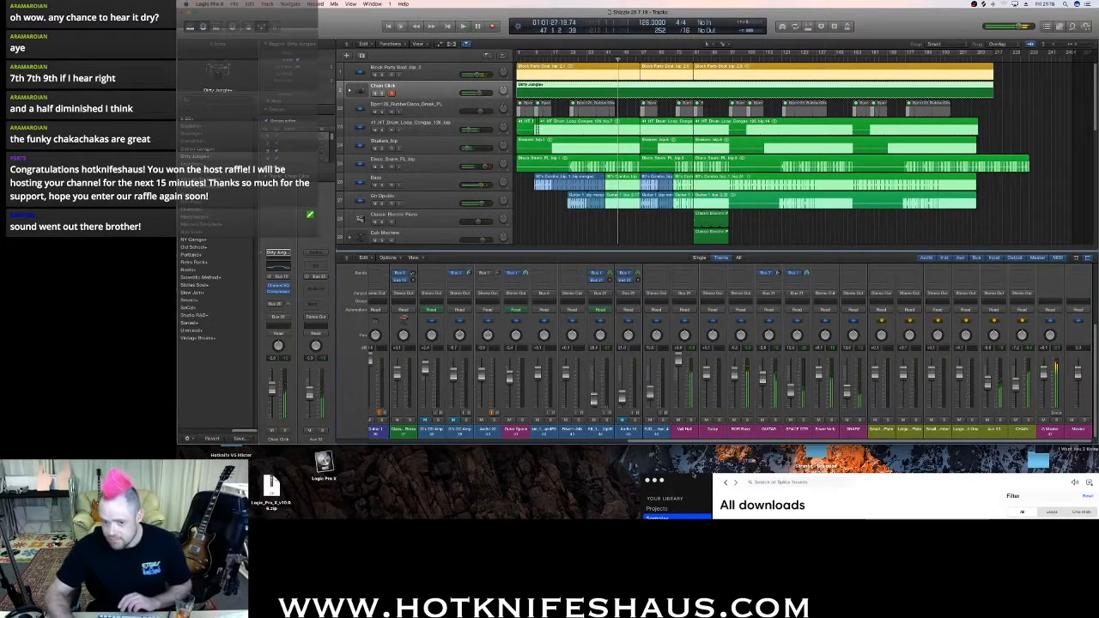
pyautogui.click(749, 234)
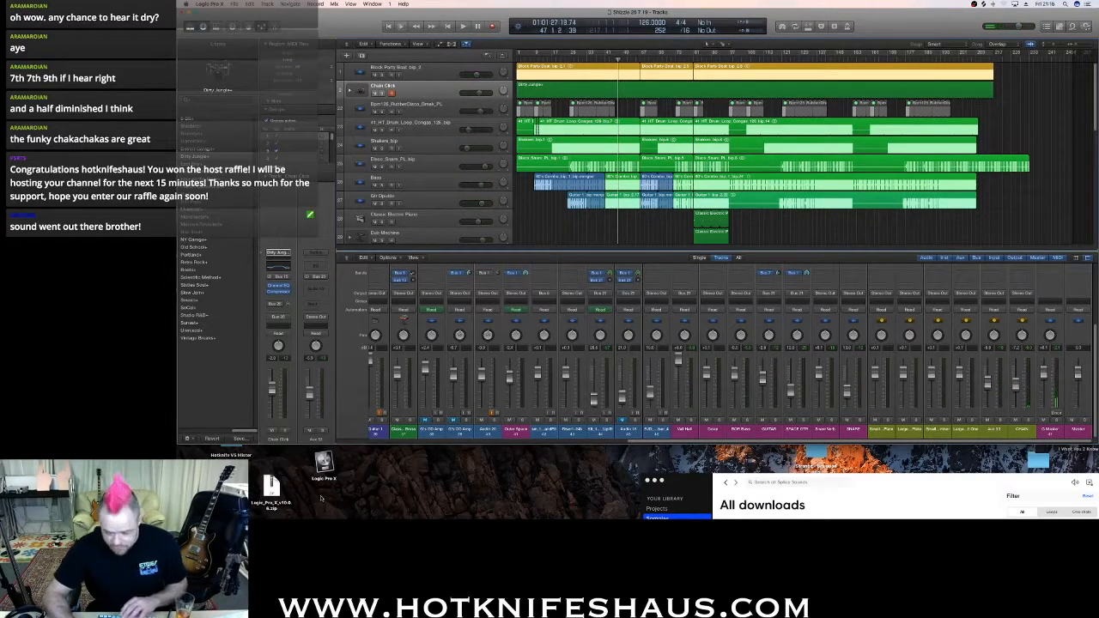
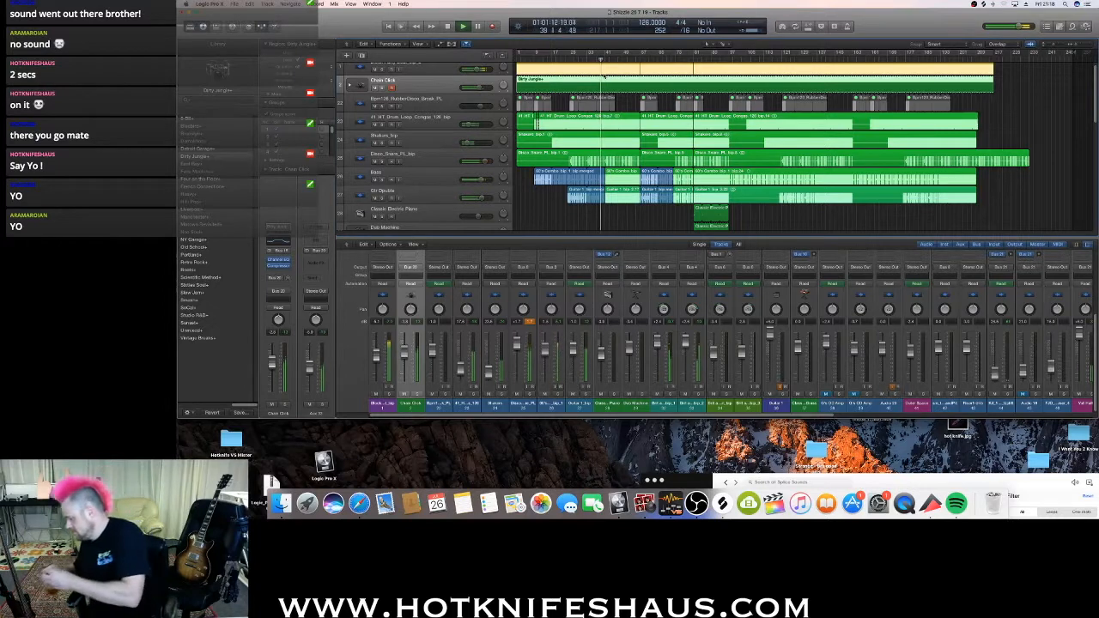
# Stop playback, set a short cycle range early in the song and play the loop.
pyautogui.press('space')
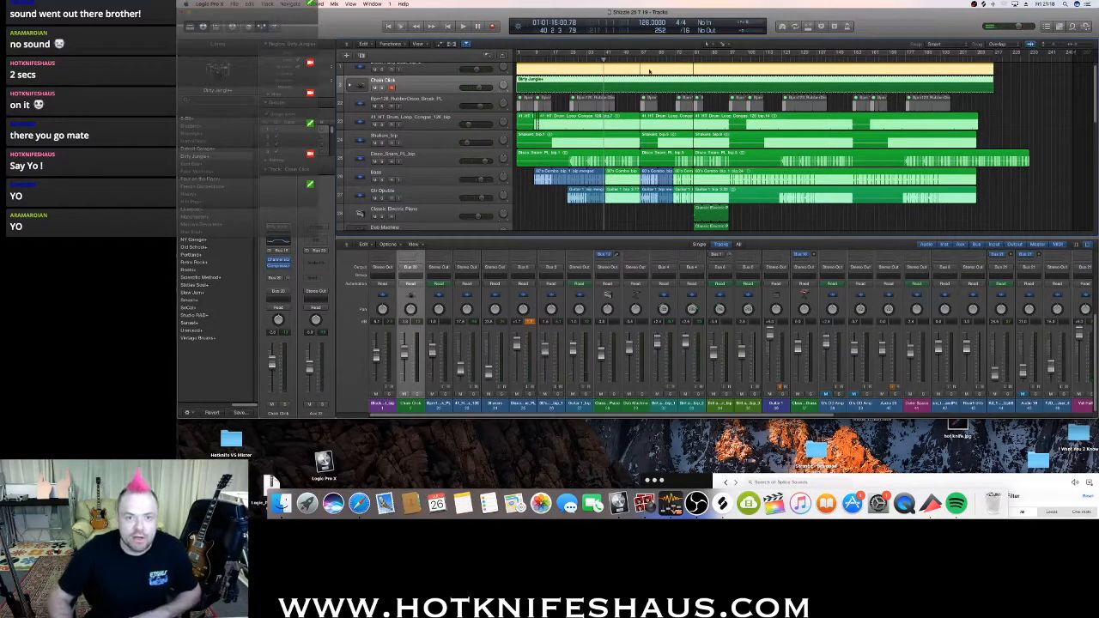
pyautogui.click(556, 58)
pyautogui.moveTo(538, 53); pyautogui.dragTo(560, 54)
pyautogui.press('space')
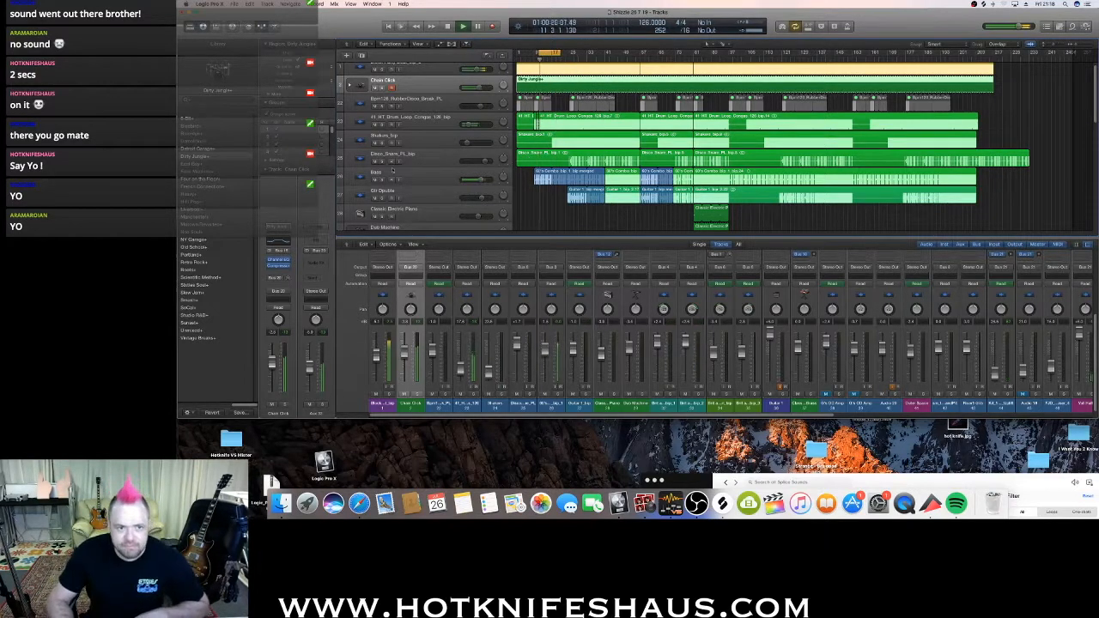
# Solo the Shakers_bip track, route its output to Bus 21 (CHAIN) and raise its level slightly.
pyautogui.click(391, 137)
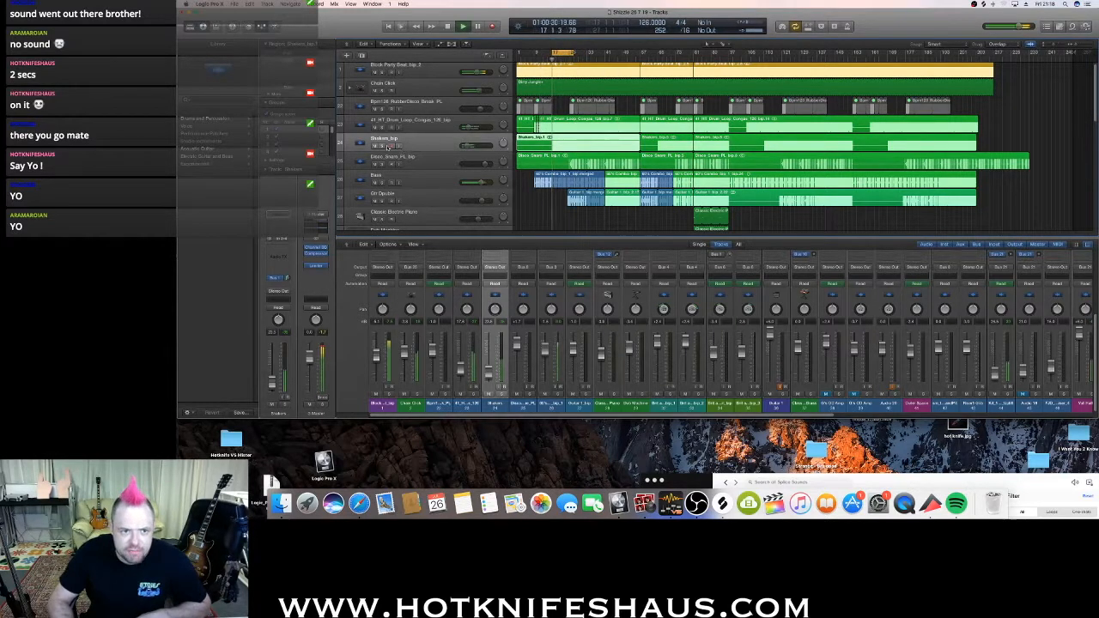
pyautogui.click(383, 146)
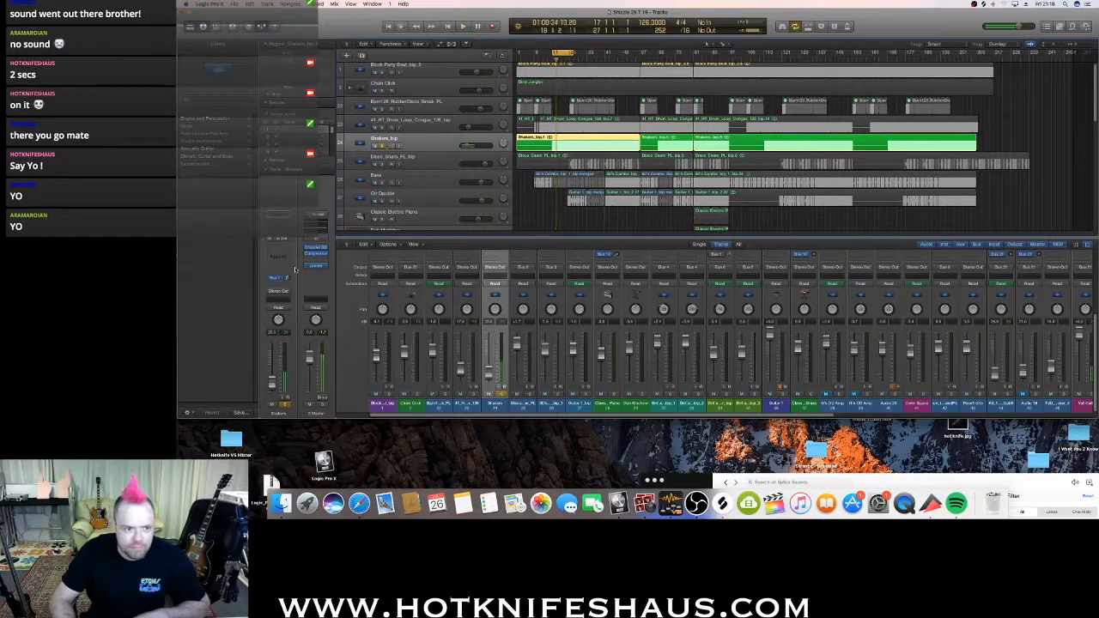
pyautogui.click(287, 278)
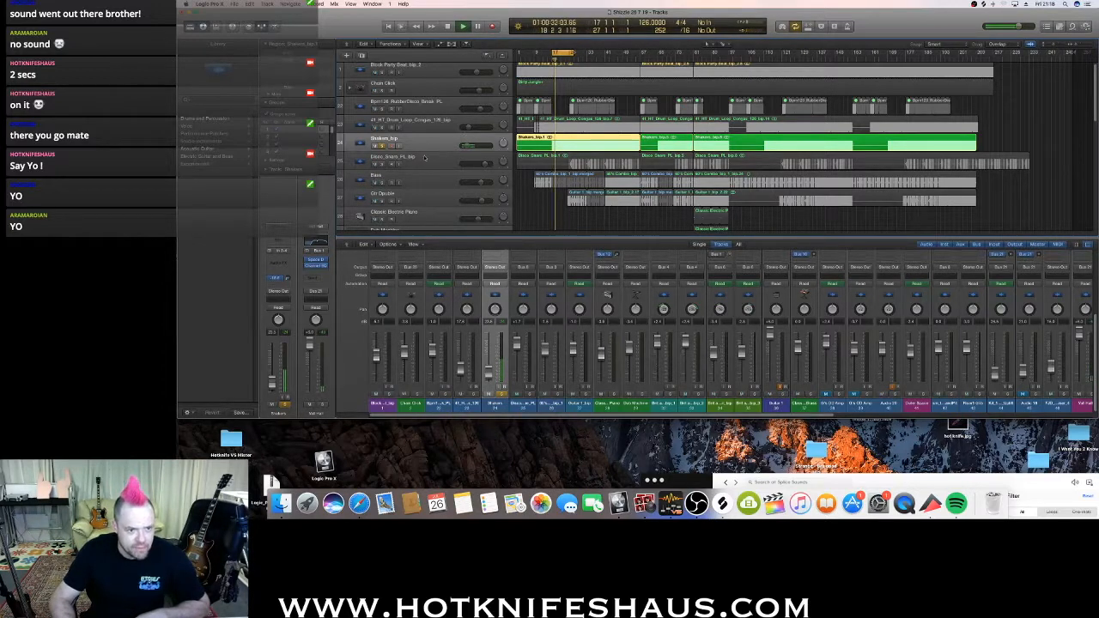
pyautogui.click(276, 279)
pyautogui.click(283, 407)
pyautogui.click(280, 292)
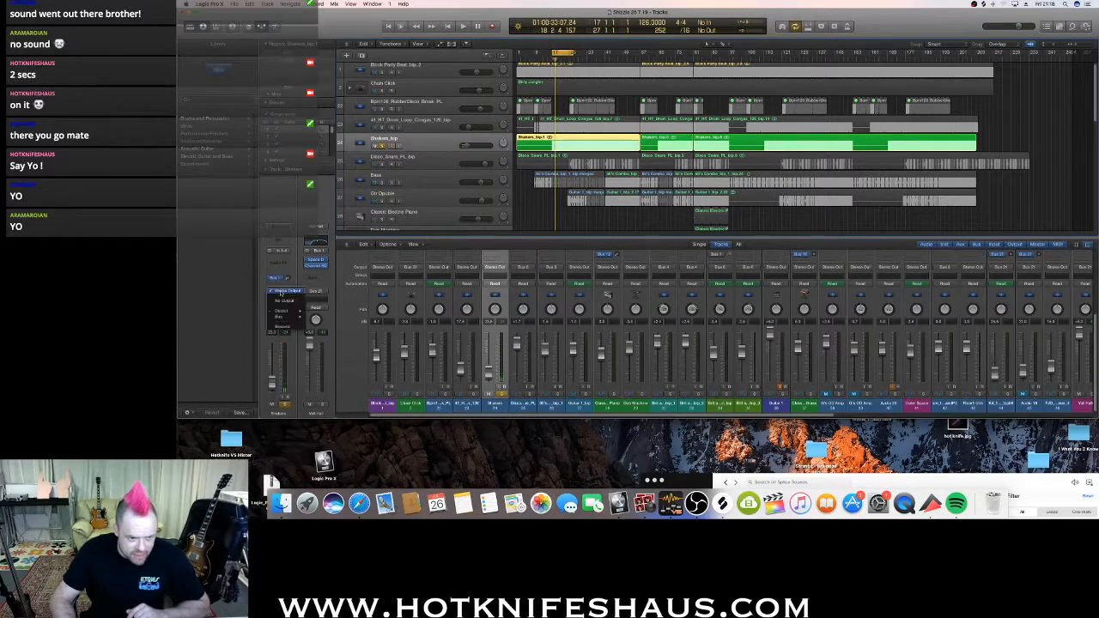
pyautogui.moveTo(280, 317)
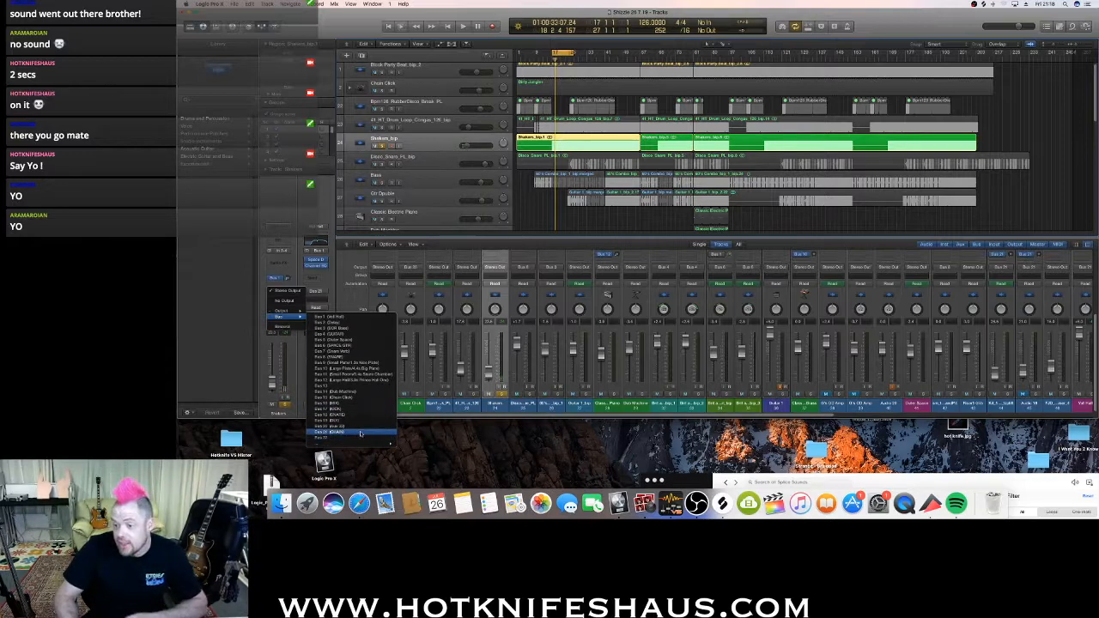
pyautogui.click(361, 434)
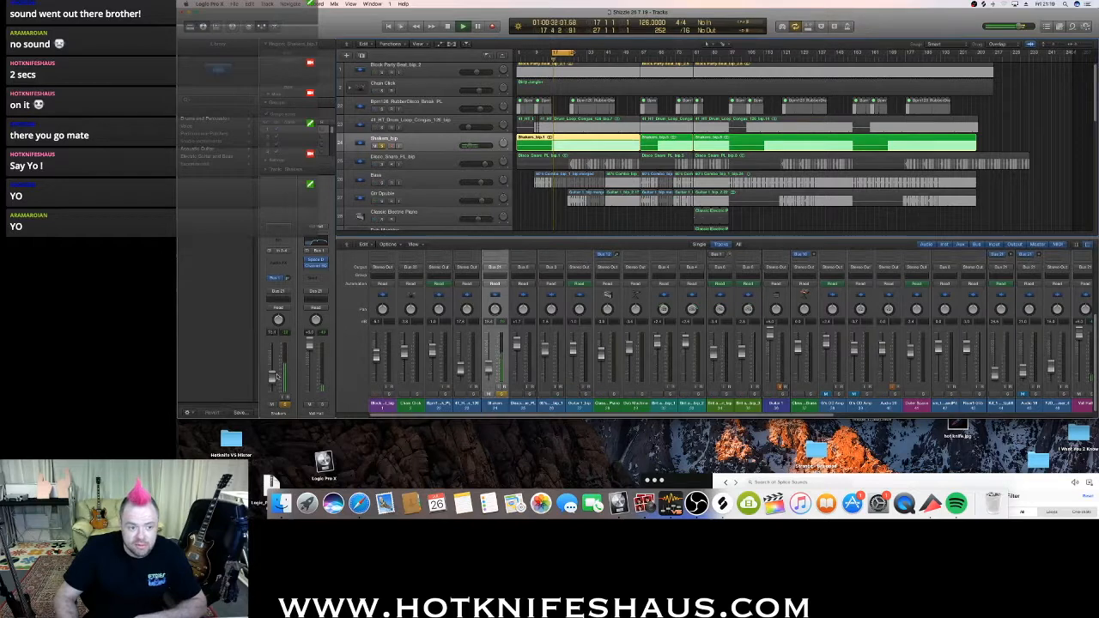
# Solo the Chain Click track together with the Shakers to hear the side-chain pumping, and unsolo both.
pyautogui.scroll(1, 414, 106)
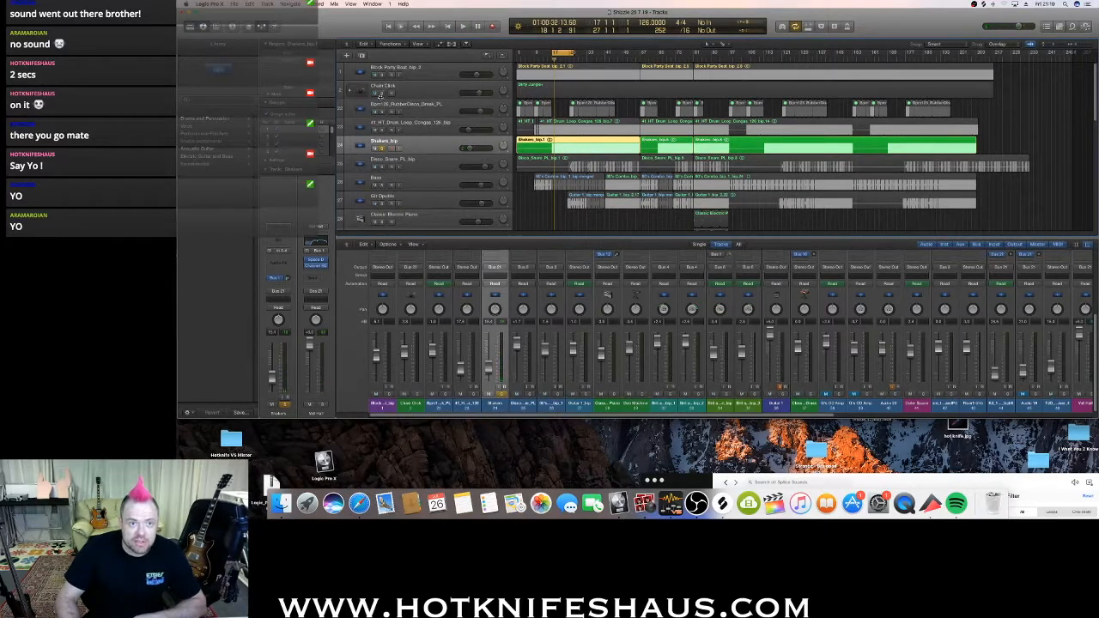
pyautogui.click(380, 94)
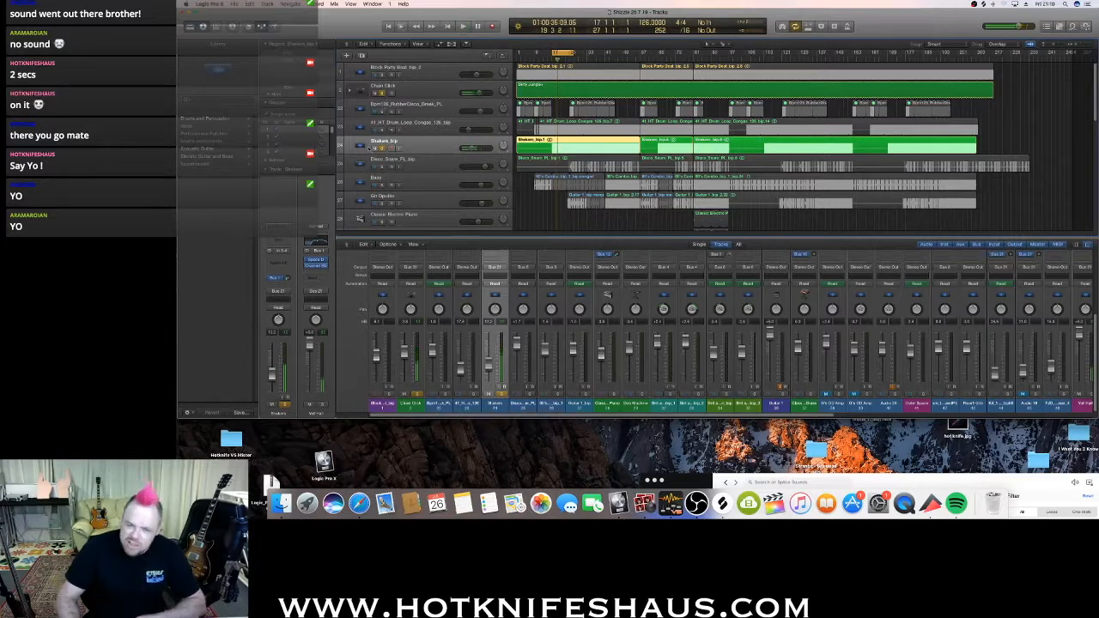
pyautogui.click(381, 147)
pyautogui.click(382, 94)
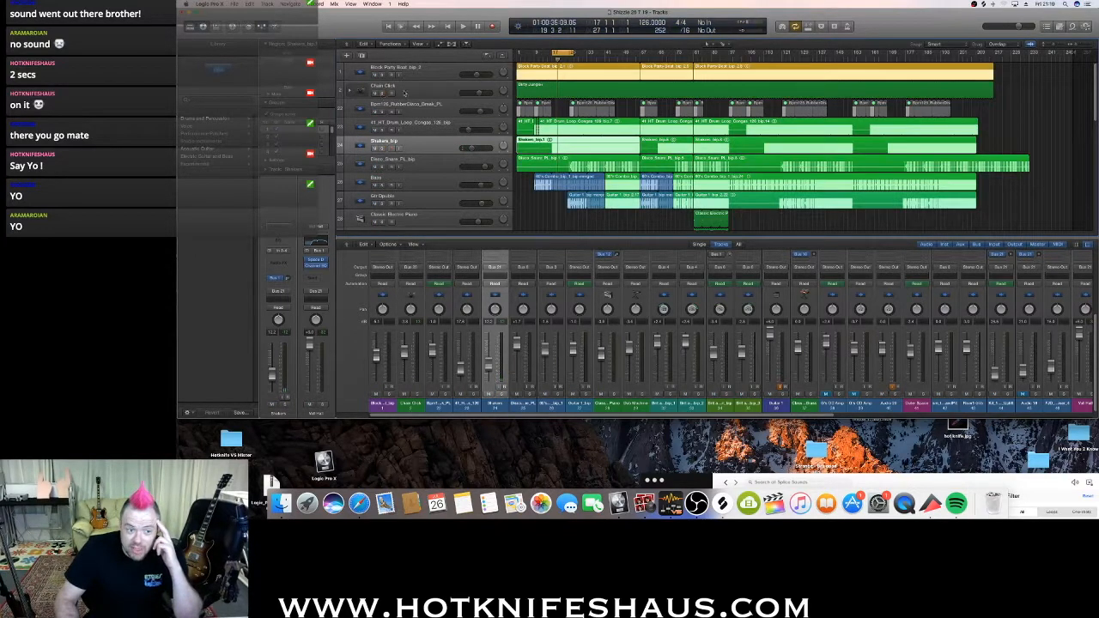
# Play the full mix and lower the Shakers_bip track's level slightly.
pyautogui.click(396, 88)
pyautogui.press('space')
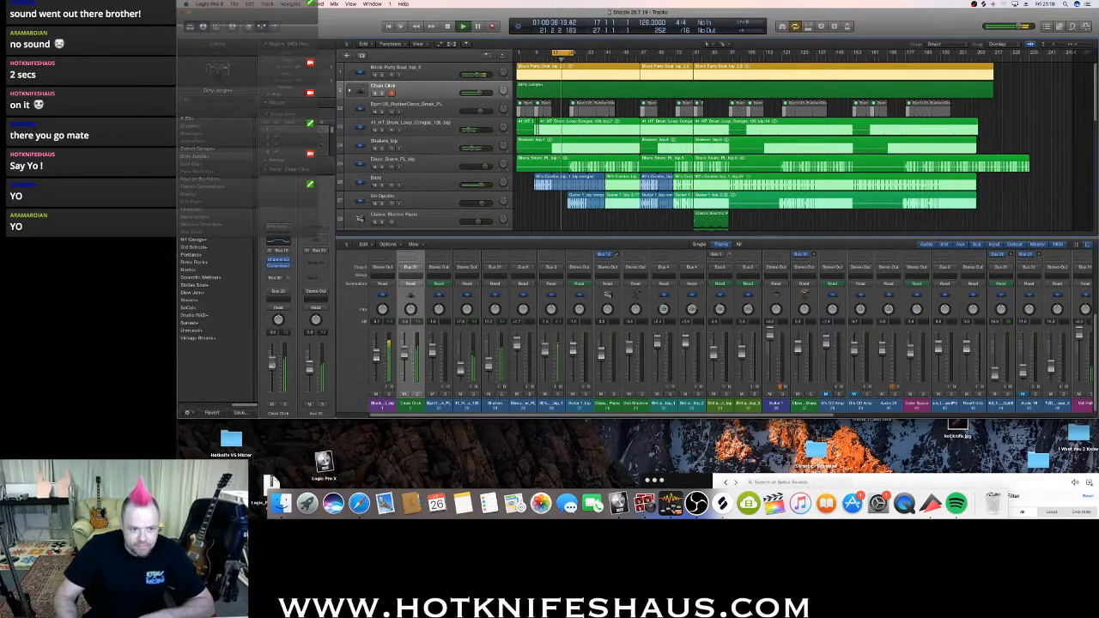
pyautogui.click(409, 135)
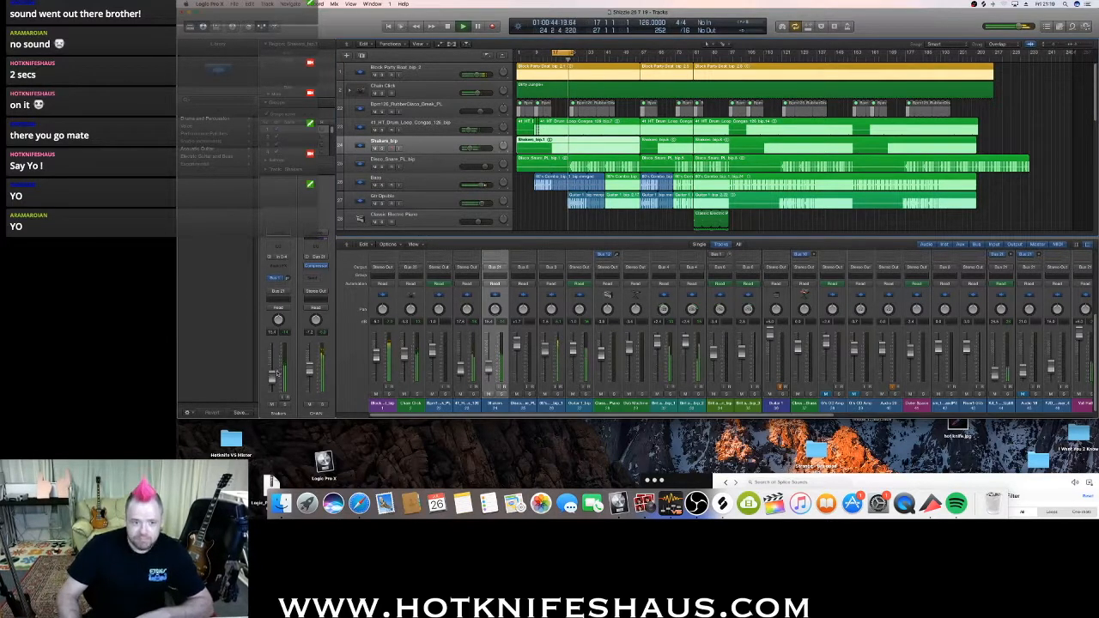
# Check the Bass and guitar strips, select the Brit and Clean_bip_1_bip track and lower its GUITAR aux slightly.
pyautogui.click(427, 183)
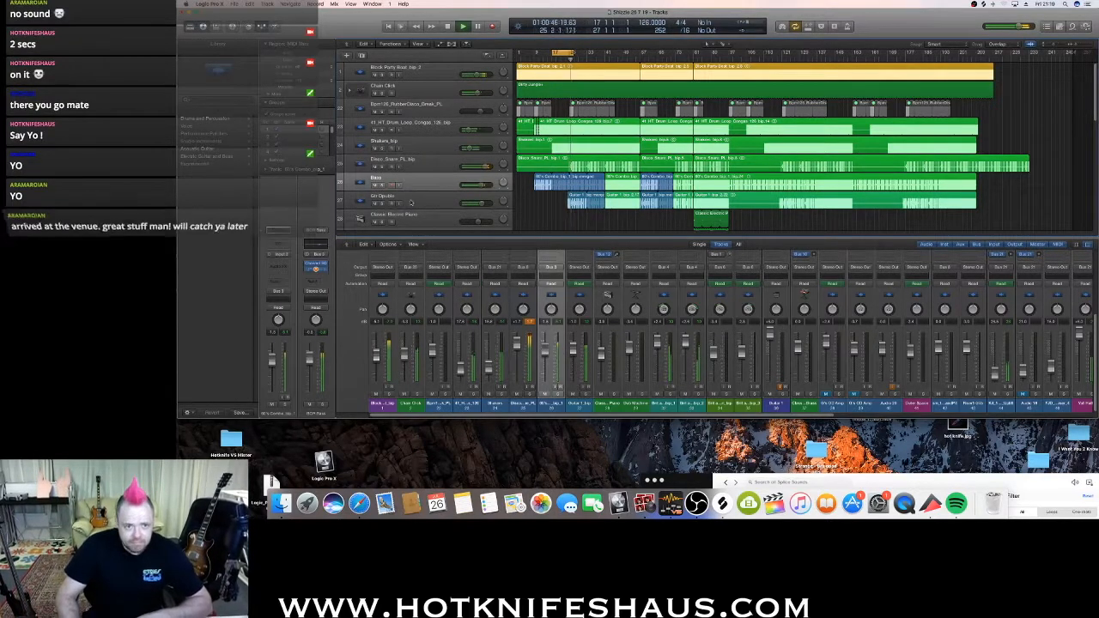
pyautogui.click(428, 199)
pyautogui.scroll(-5, 427, 181)
pyautogui.click(428, 134)
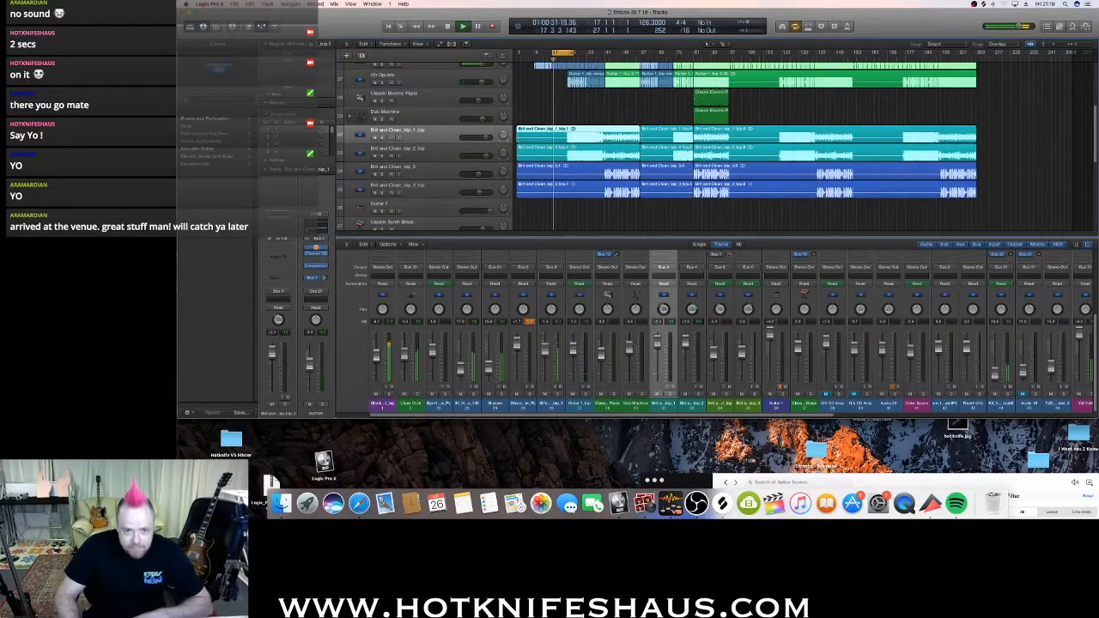
pyautogui.press('space')
pyautogui.press('space')
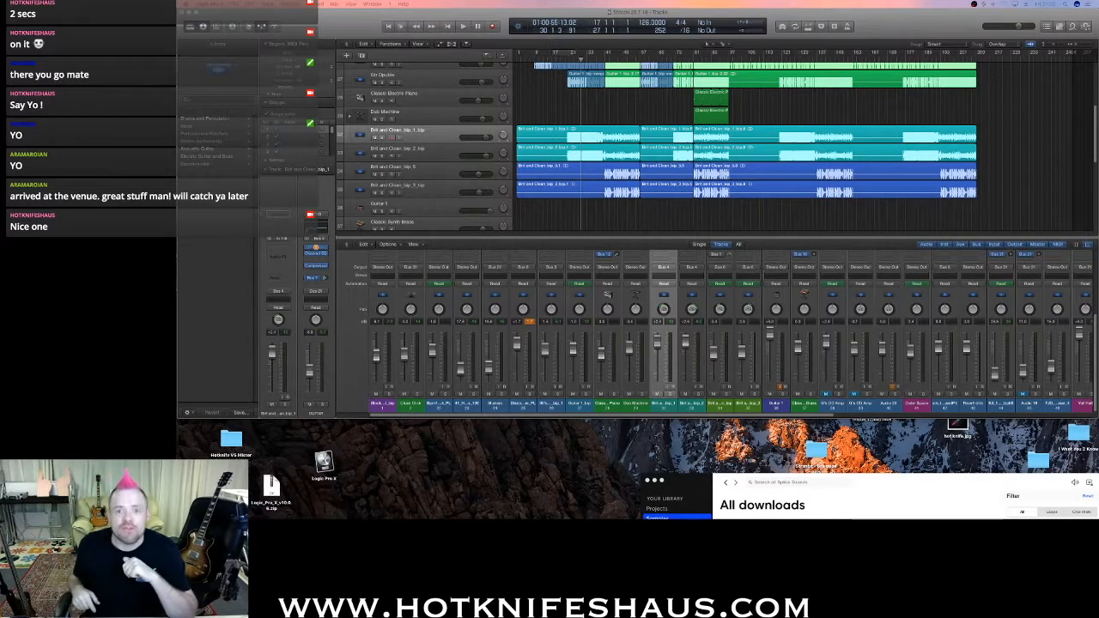
# Resume playback to hear the full mix, close the mixer and stop playback.
pyautogui.click(613, 97)
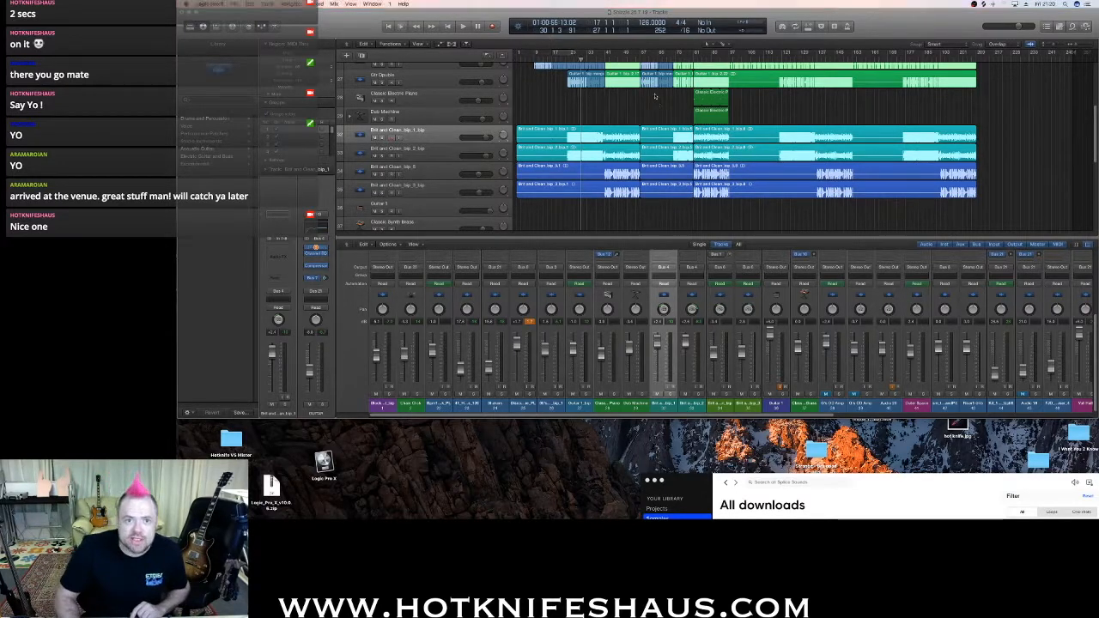
pyautogui.press('space')
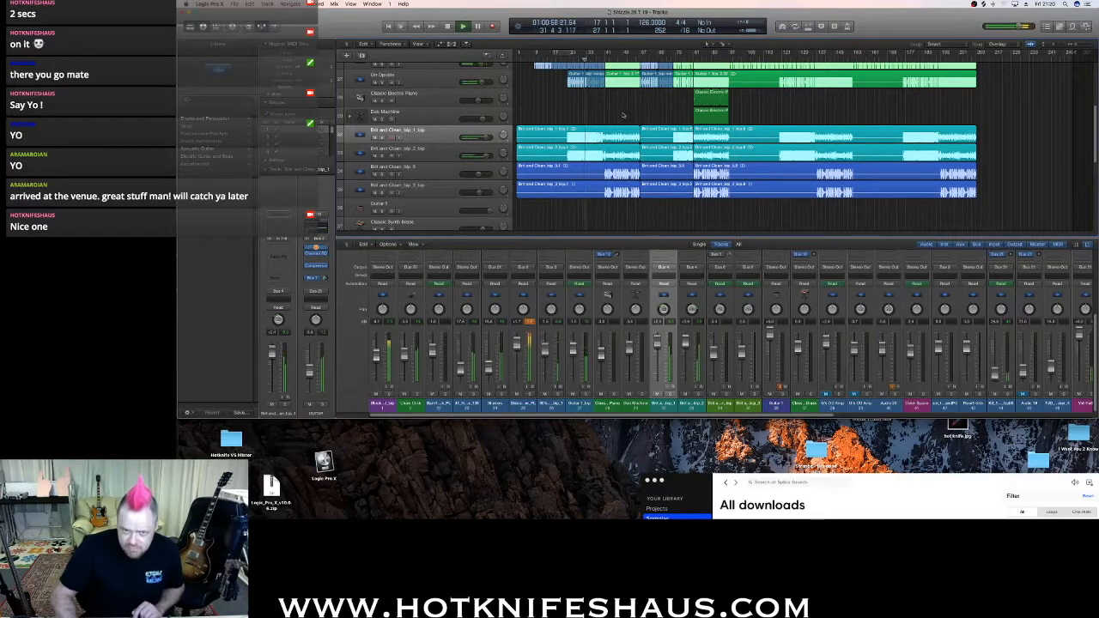
pyautogui.scroll(2, 579, 137)
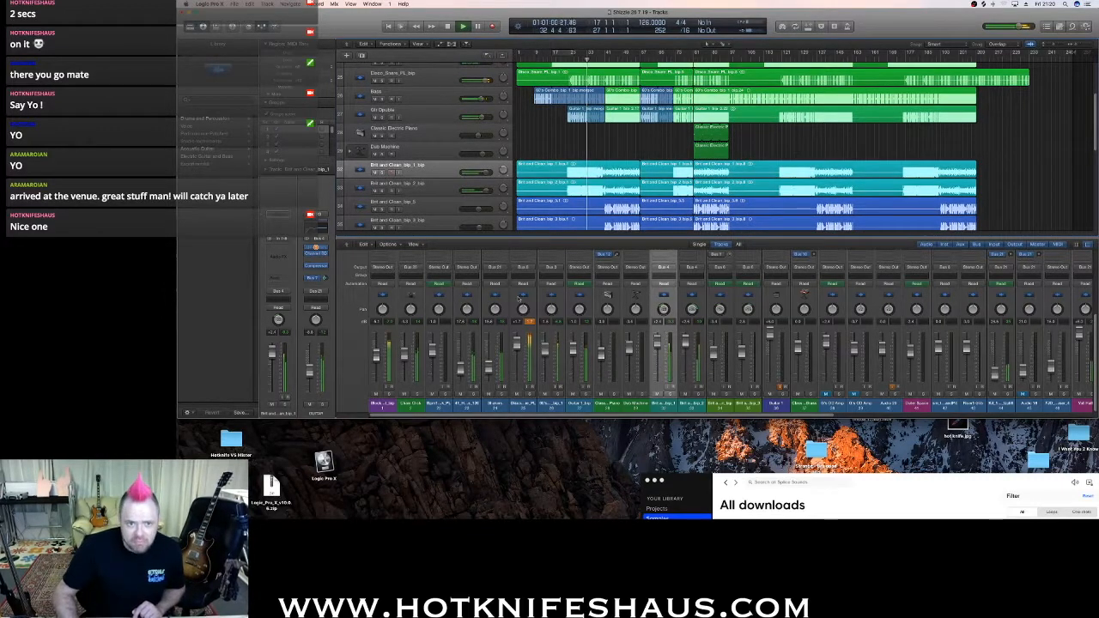
pyautogui.press('x')
pyautogui.press('space')
# Play the song from about bar 25, where the first Guitar 1 region begins, with the track regions enlarged.
pyautogui.scroll(2, 579, 103)
pyautogui.moveTo(579, 59); pyautogui.dragTo(585, 59)
pyautogui.moveTo(1053, 46); pyautogui.dragTo(1080, 45)
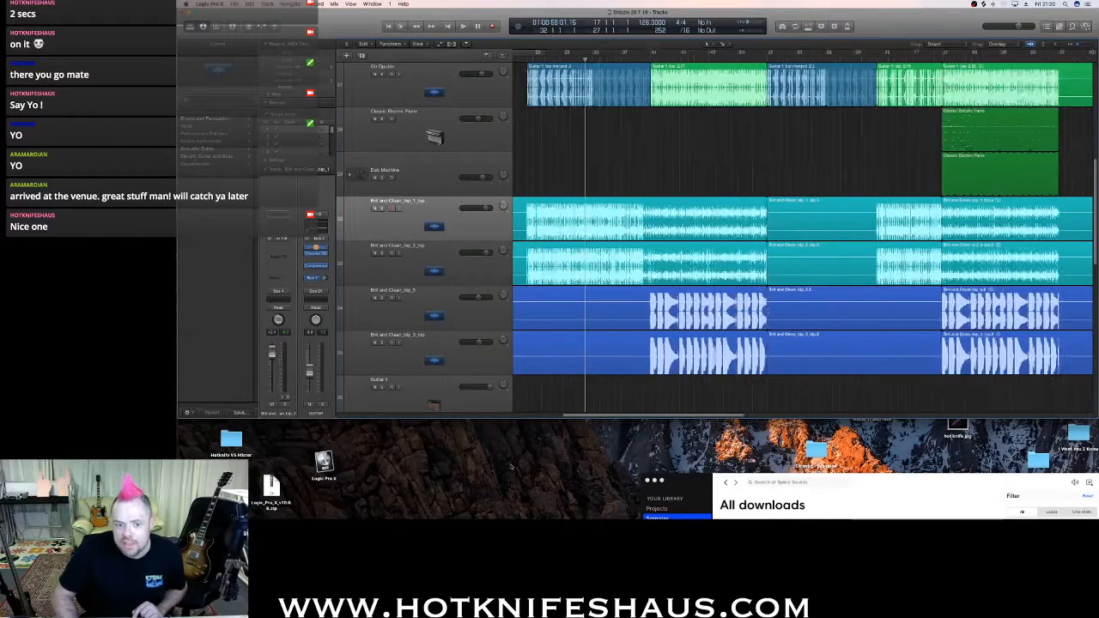
pyautogui.press('super+Right')
pyautogui.hscroll(-2, 580, 148)
pyautogui.scroll(5, 580, 147)
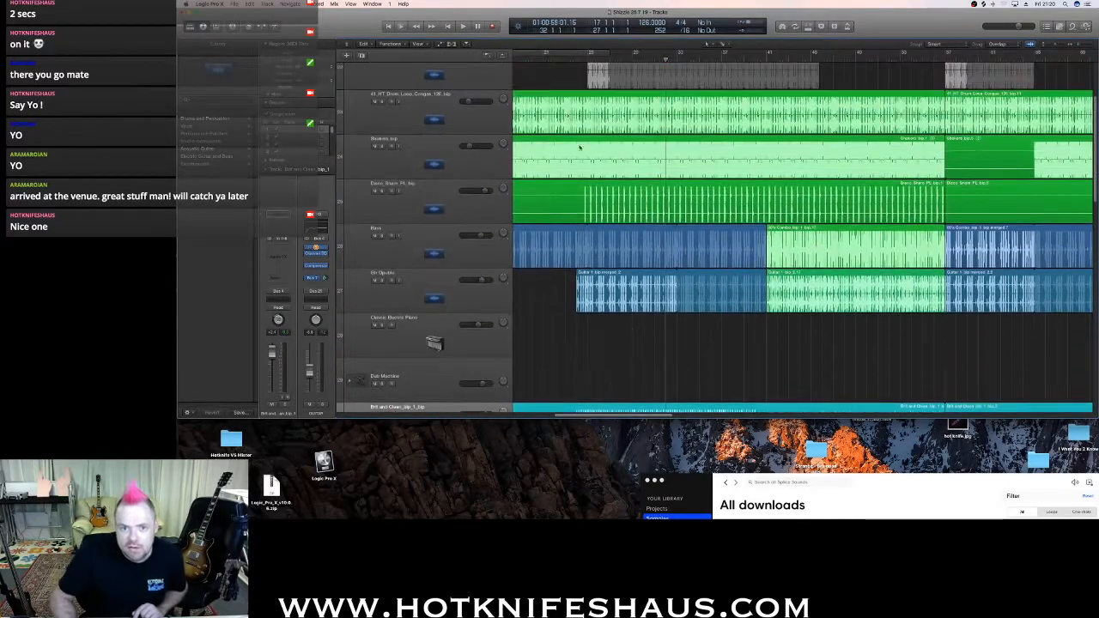
pyautogui.click(577, 58)
pyautogui.press('space')
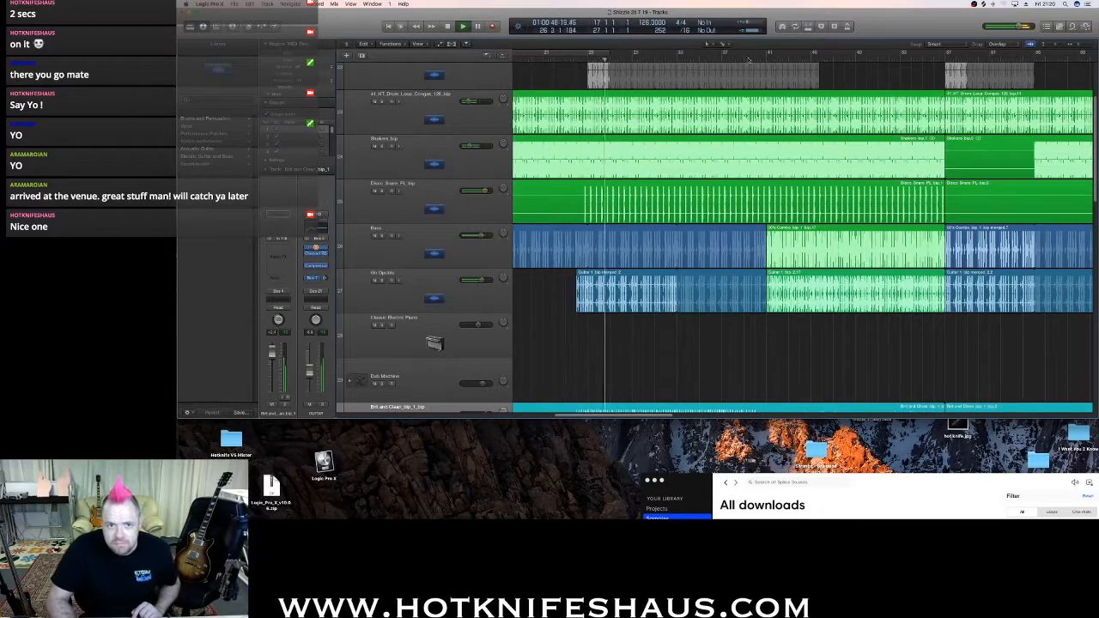
# Stop playback and split the first Guitar 1 region at bar 25 with the Scissors tool.
pyautogui.press('space')
pyautogui.click(707, 43)
pyautogui.click(732, 91)
pyautogui.click(589, 304)
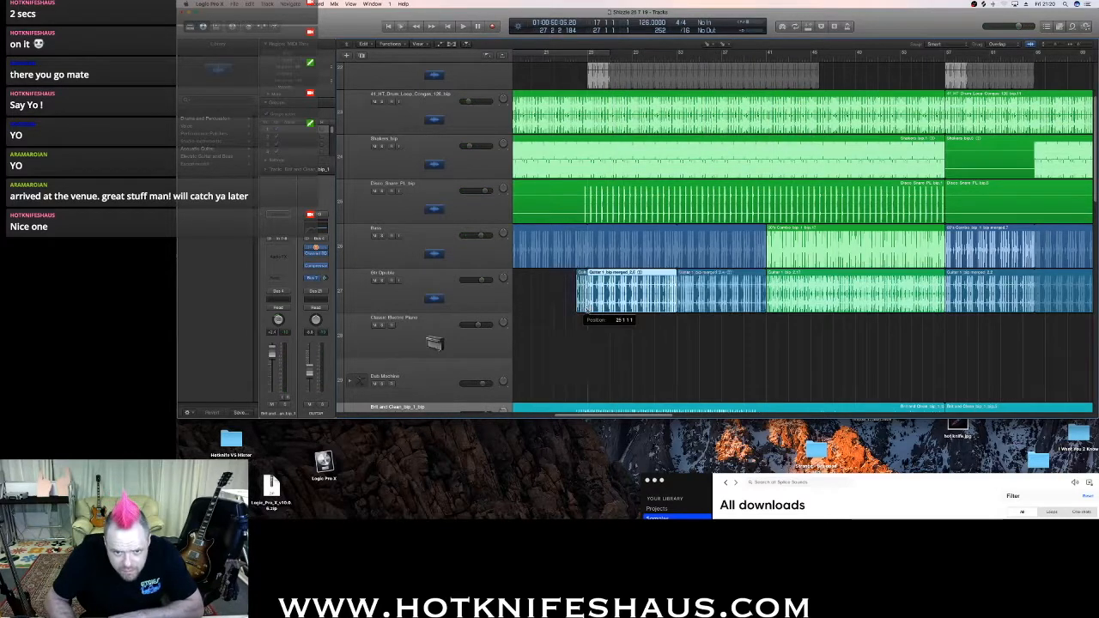
# Play the song from about bar 25 to hear the guitar part at the split.
pyautogui.click(597, 58)
pyautogui.press('space')
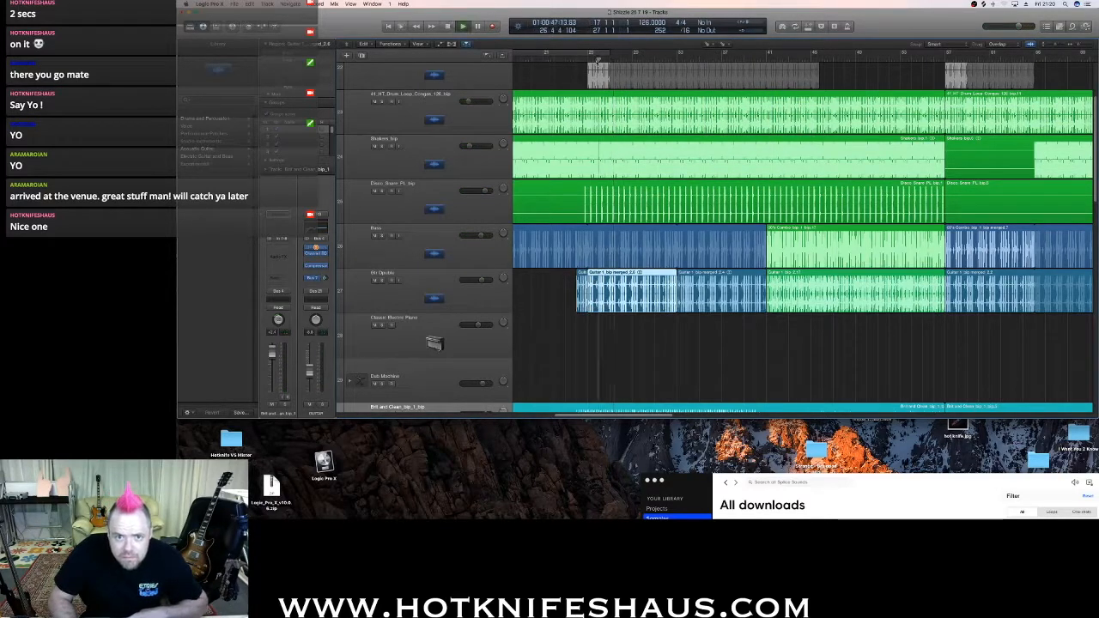
pyautogui.press('space')
pyautogui.click(587, 61)
pyautogui.press('space')
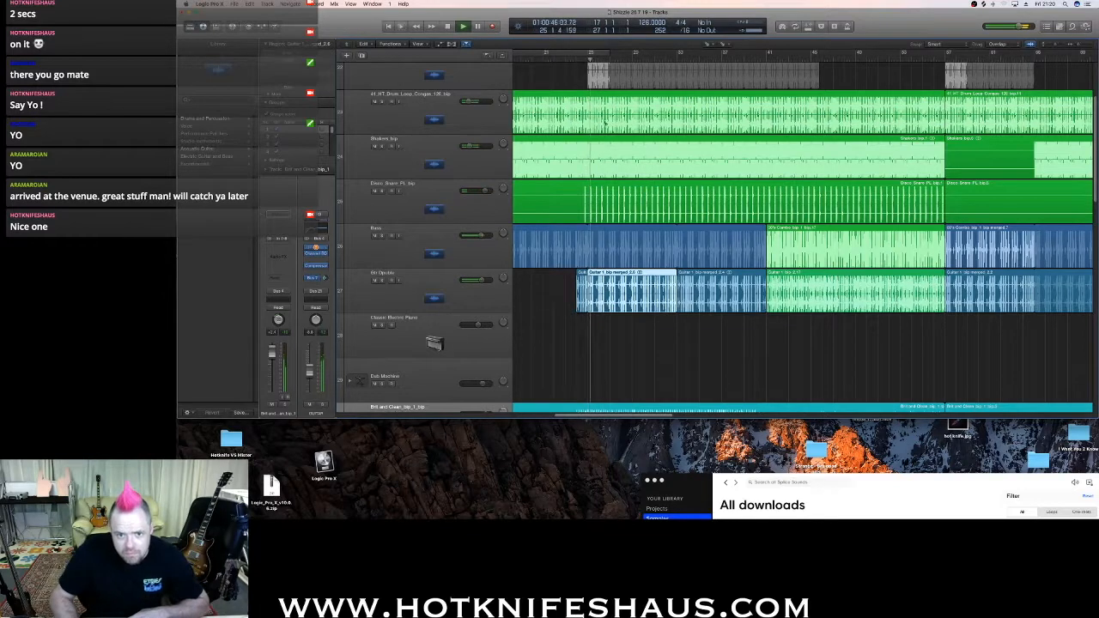
# Split the bar 25 guitar region about one bar before its end, select both pieces and join them into one region.
pyautogui.click(666, 309)
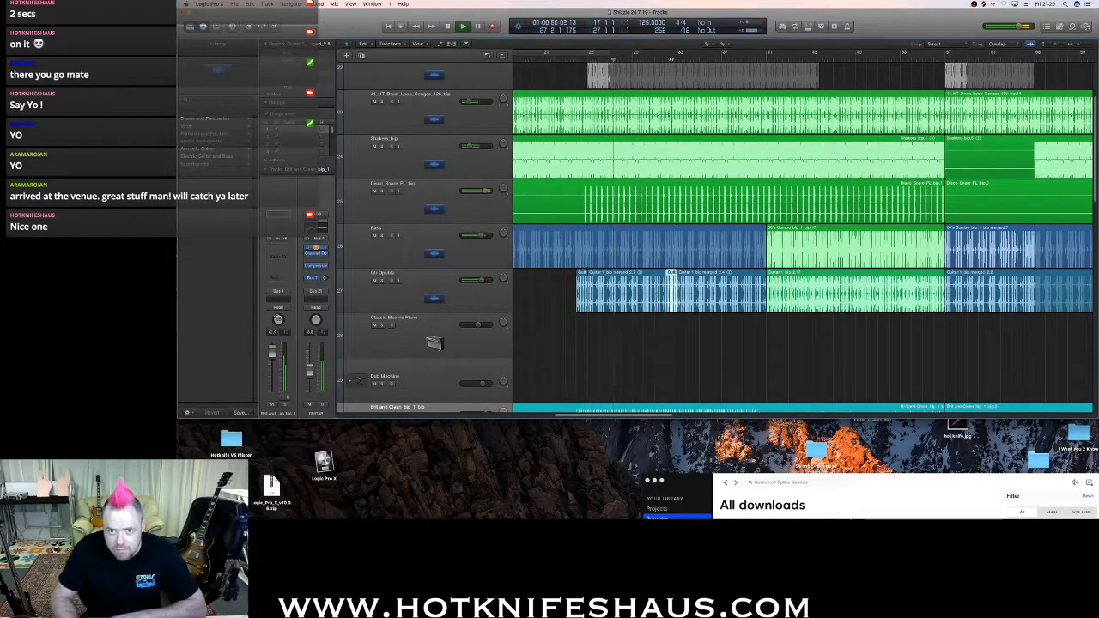
pyautogui.press('space')
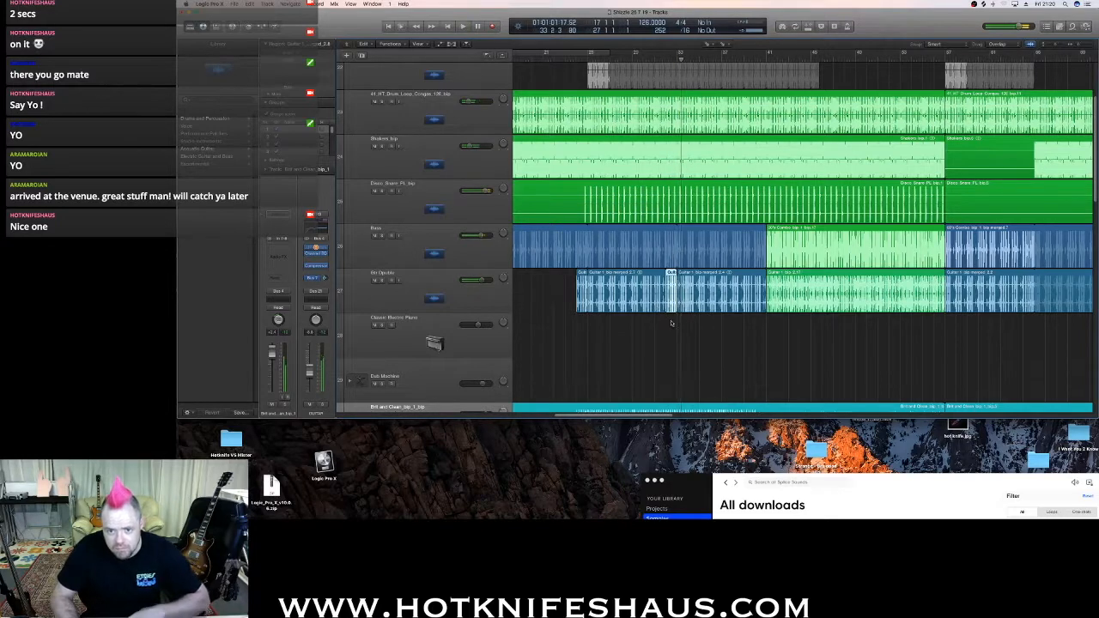
pyautogui.click(668, 314)
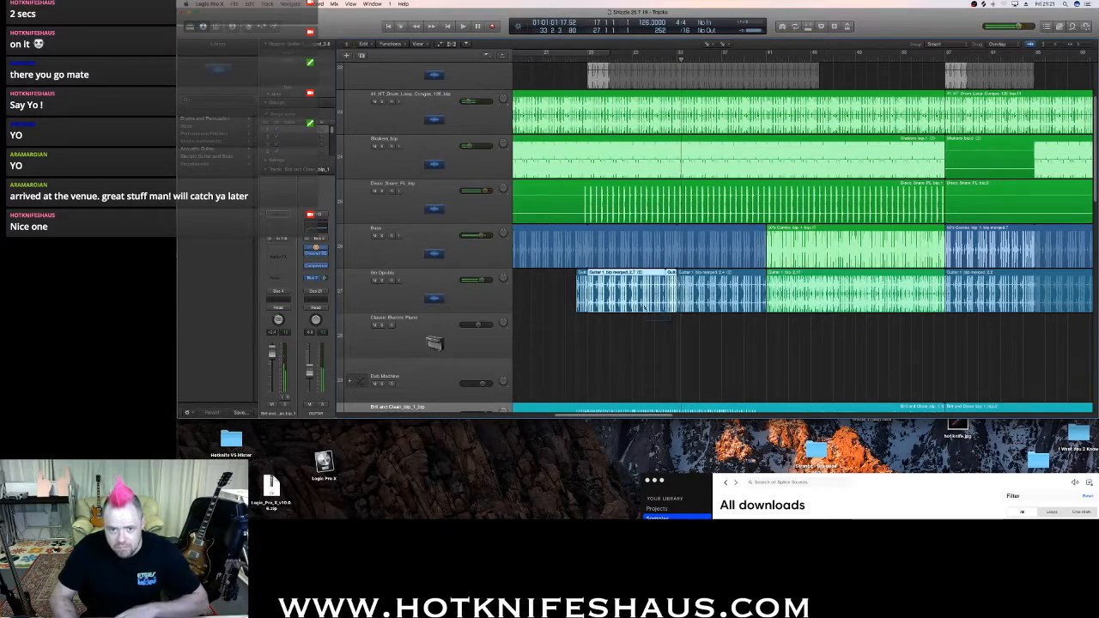
pyautogui.click(709, 44)
pyautogui.click(735, 100)
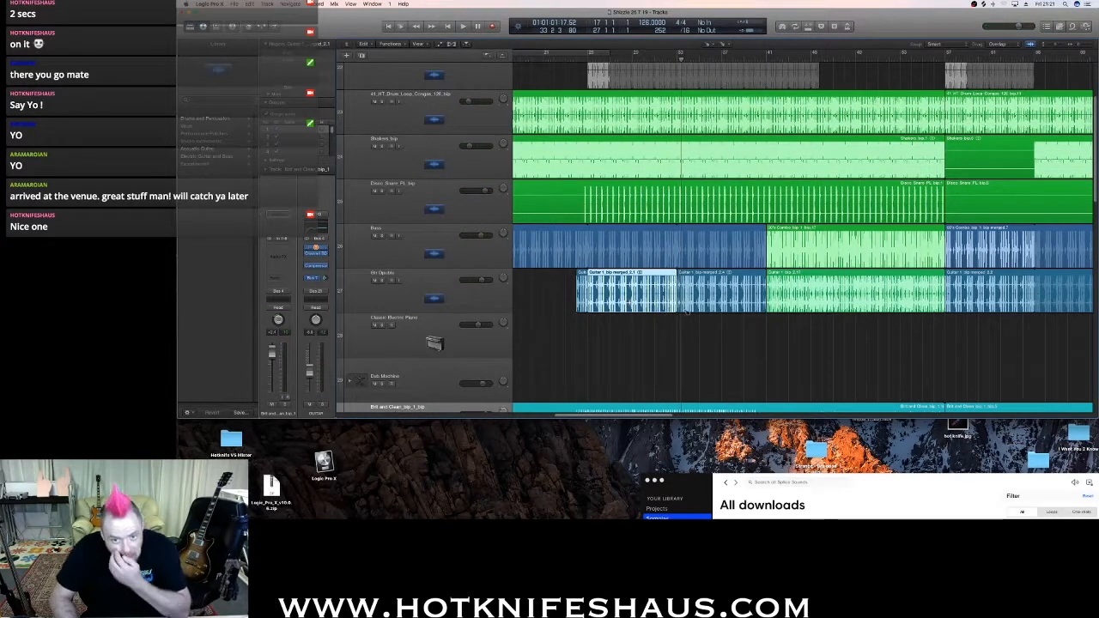
# Delete the guitar region between bars 33 and 41.
pyautogui.click(604, 339)
pyautogui.click(648, 308)
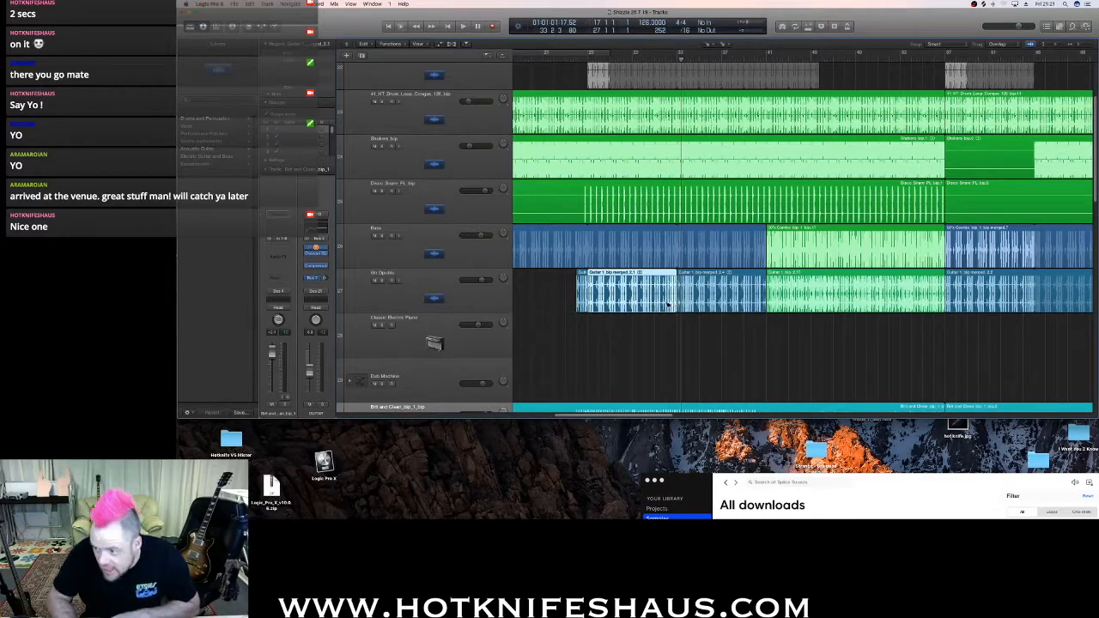
pyautogui.click(713, 296)
pyautogui.press('Delete')
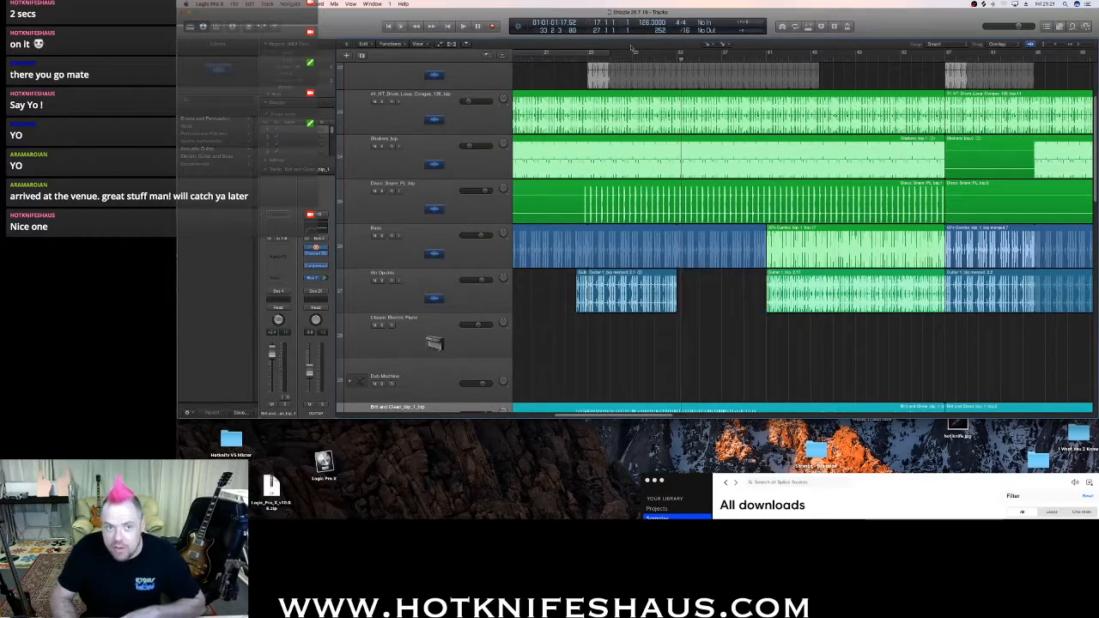
# Loop the joined guitar region from bar 33 up to bar 41 and play the section back.
pyautogui.click(709, 44)
pyautogui.click(719, 52)
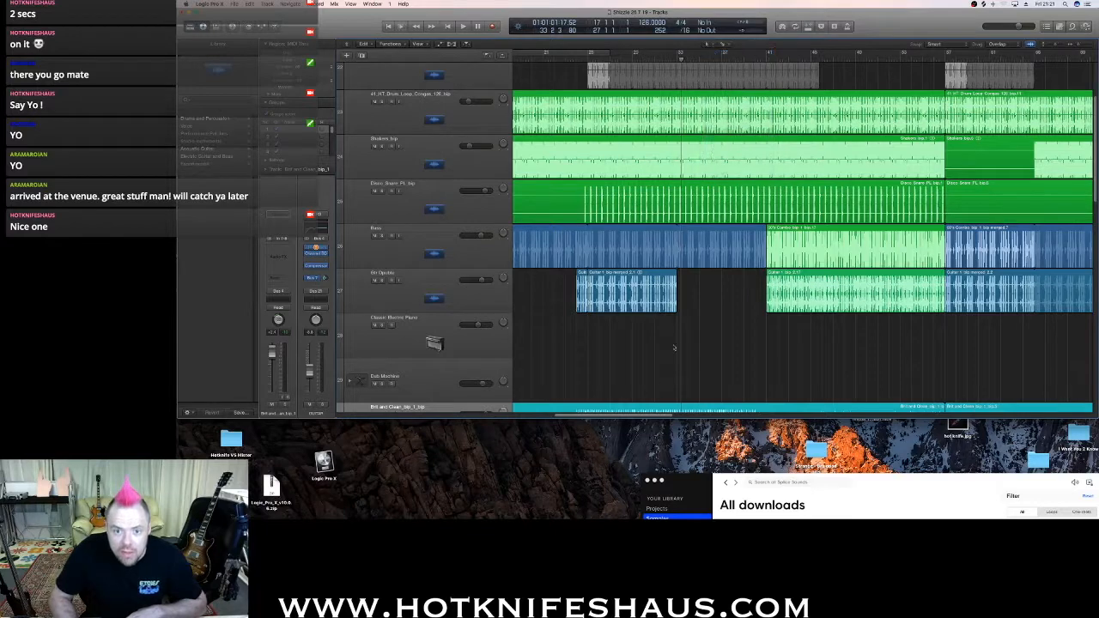
pyautogui.moveTo(677, 272); pyautogui.dragTo(766, 274)
pyautogui.press('space')
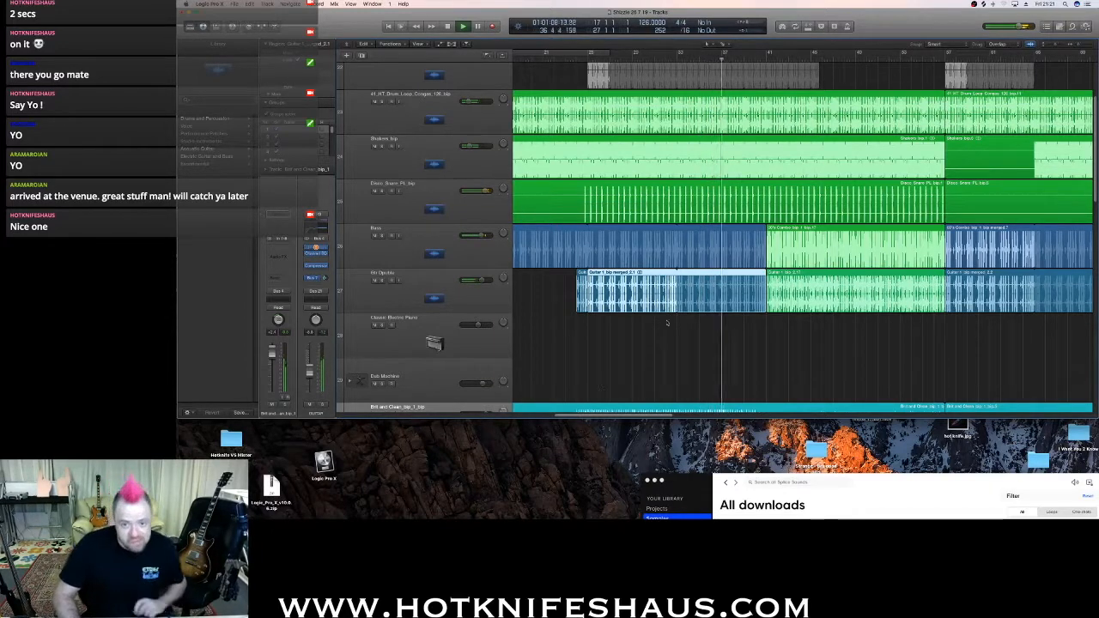
pyautogui.press('space')
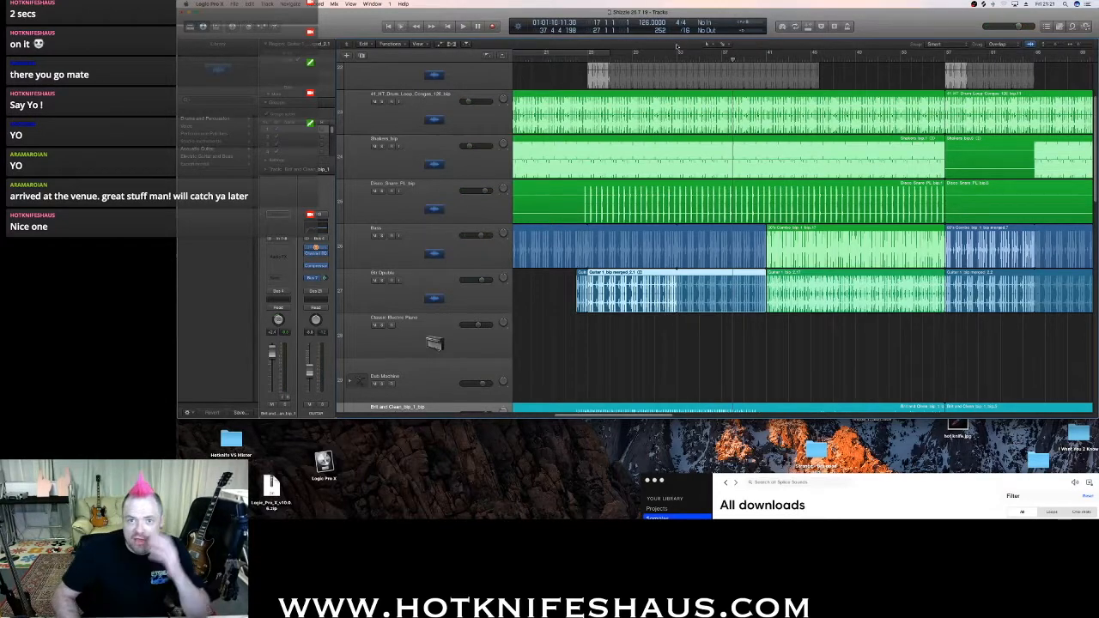
# Look over the whole arrangement, from the Chain Click track down to the Brit and Clean tracks.
pyautogui.click(1053, 45)
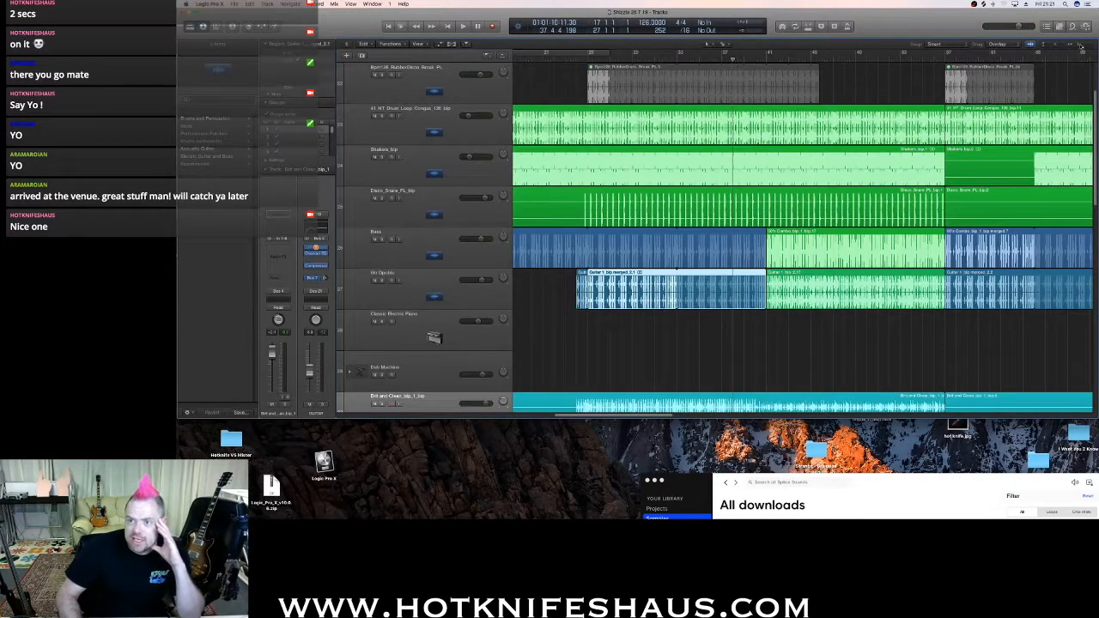
pyautogui.moveTo(1079, 46); pyautogui.dragTo(1075, 45)
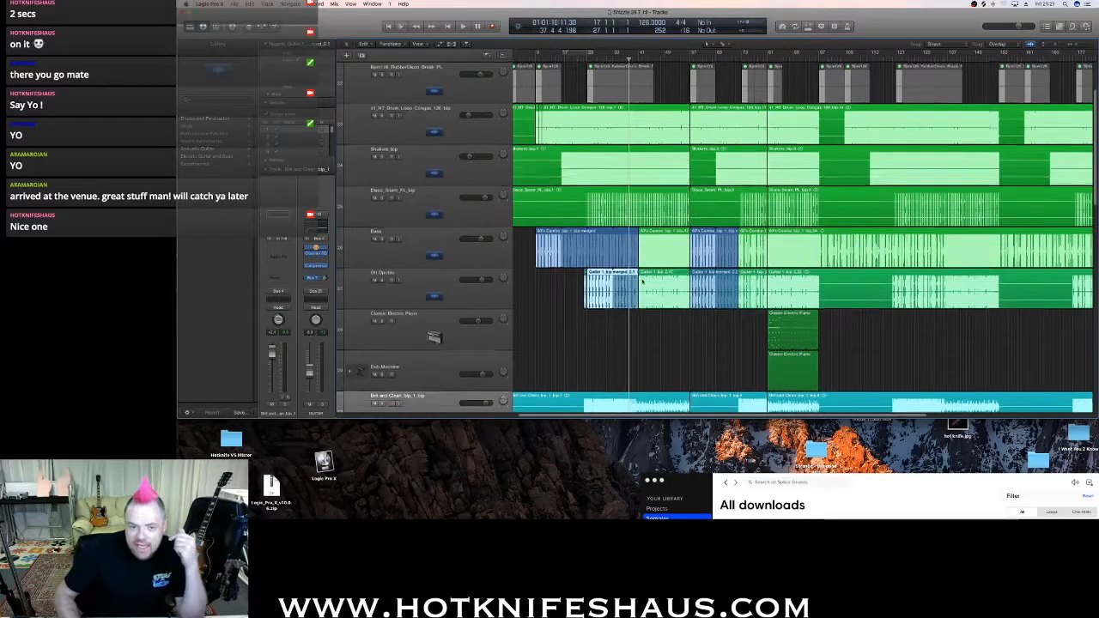
pyautogui.scroll(-3, 428, 241)
pyautogui.scroll(5, 428, 242)
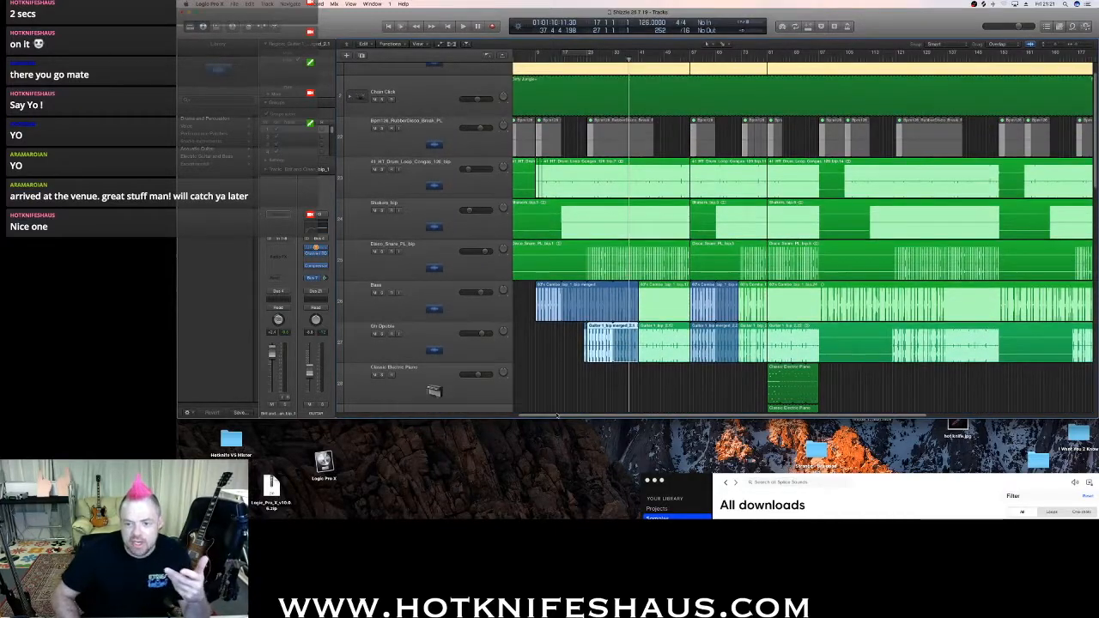
pyautogui.scroll(-2, 556, 250)
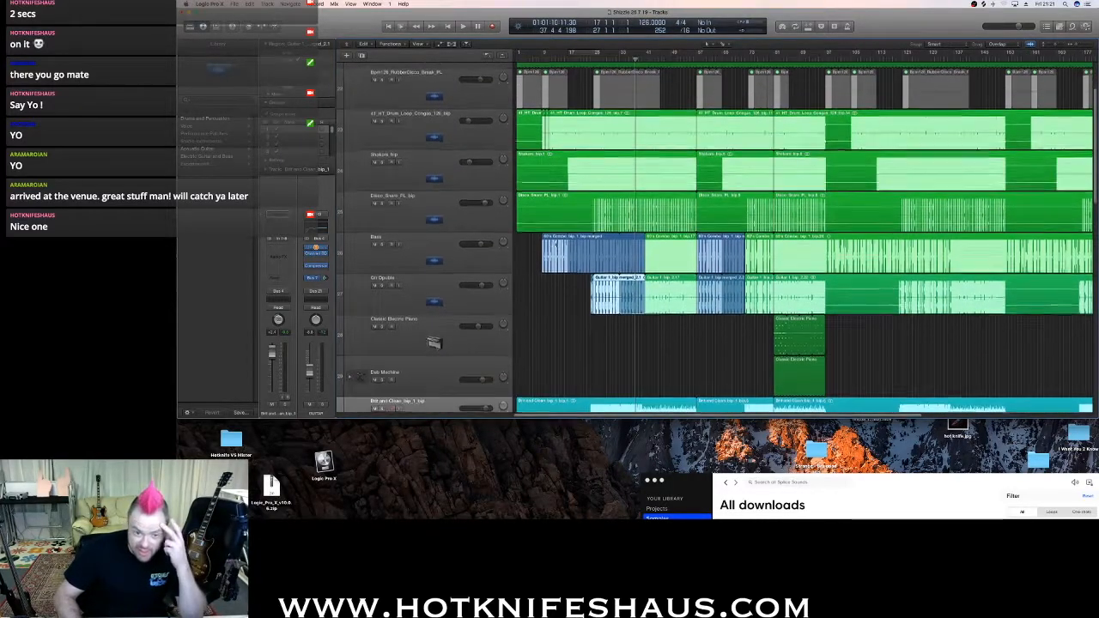
pyautogui.scroll(-2, 556, 251)
pyautogui.scroll(6, 658, 303)
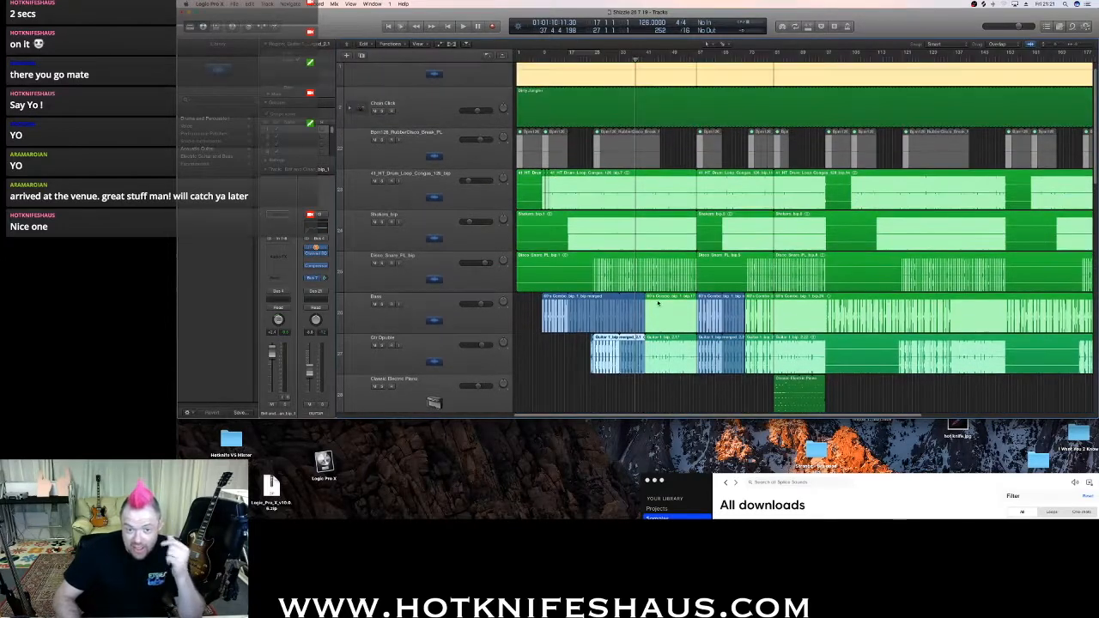
pyautogui.scroll(-3, 699, 351)
pyautogui.scroll(-4, 693, 346)
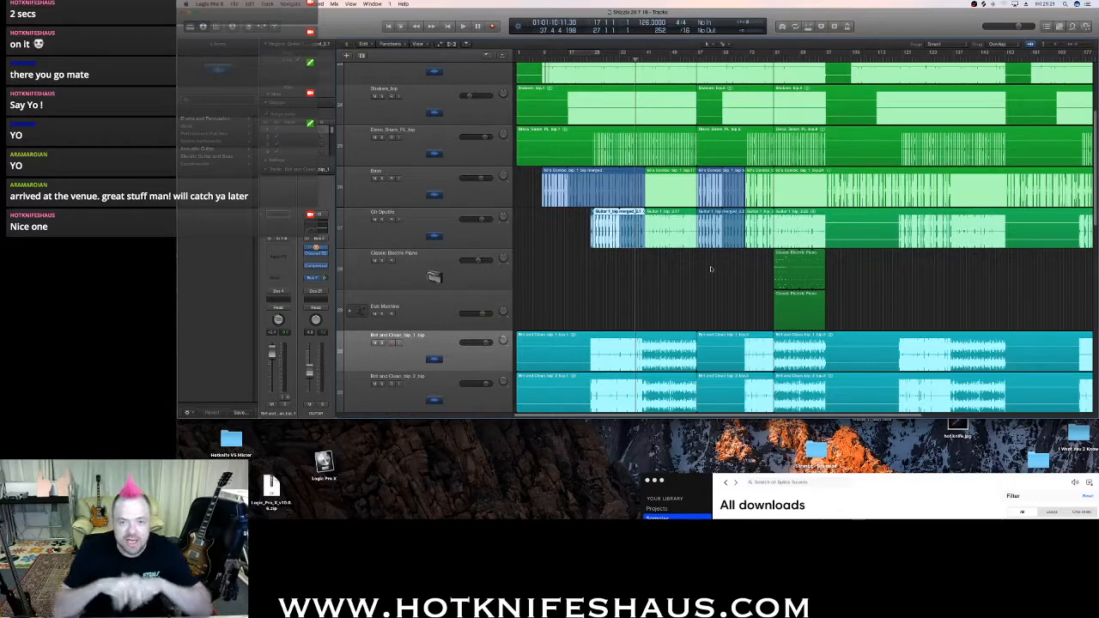
# Play briefly, select the guitar track above Classic Electric Piano, and create one audio track with Output 1 + 2 below it.
pyautogui.press('space')
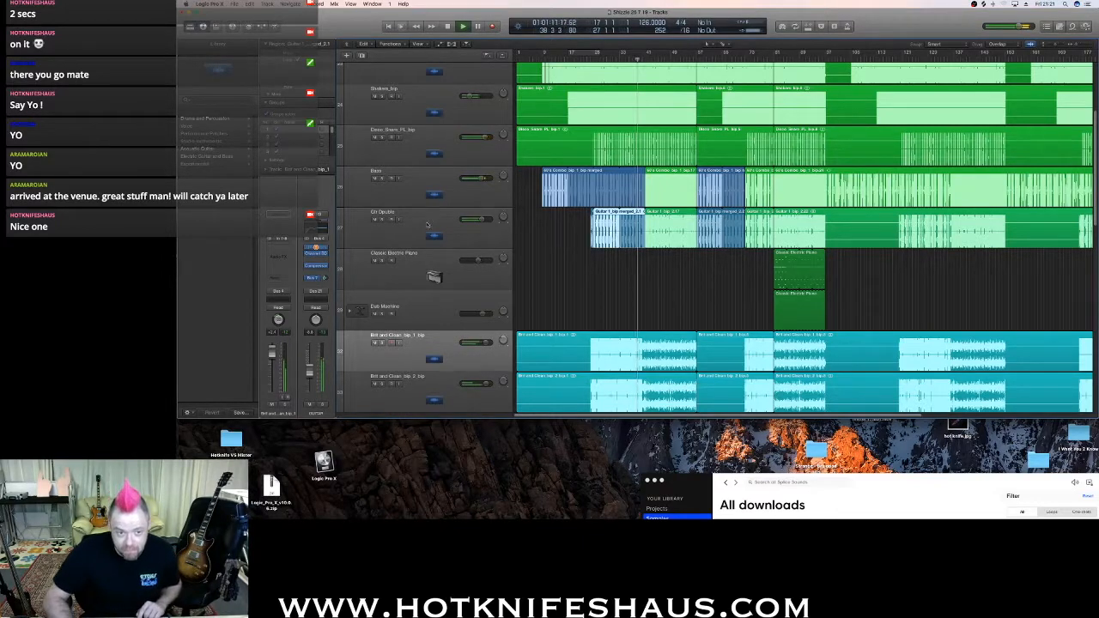
pyautogui.click(473, 230)
pyautogui.press('space')
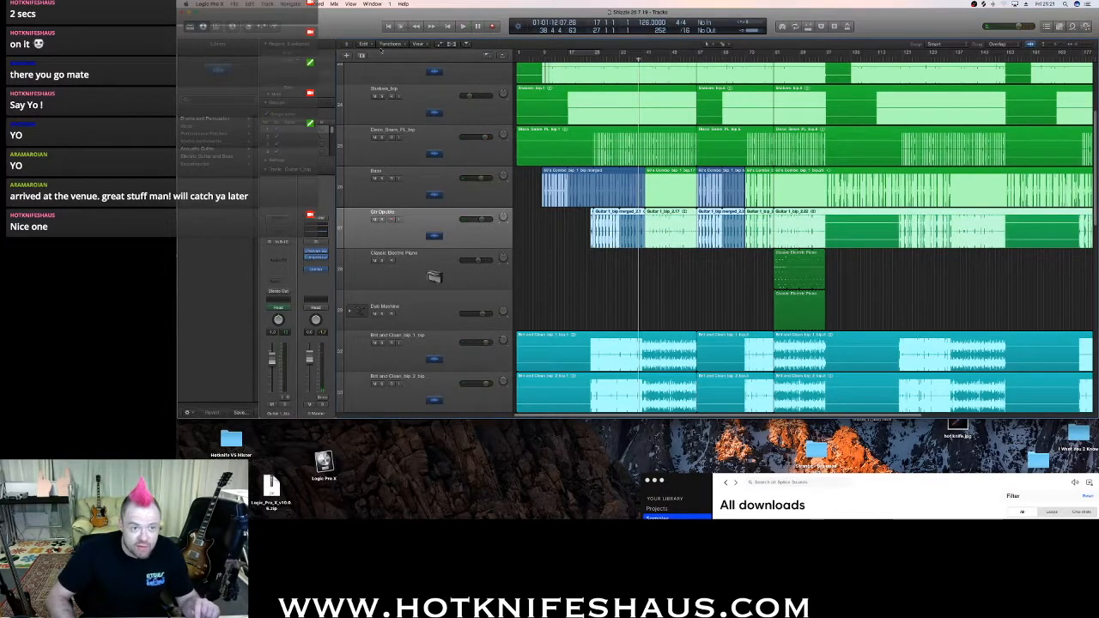
pyautogui.click(347, 55)
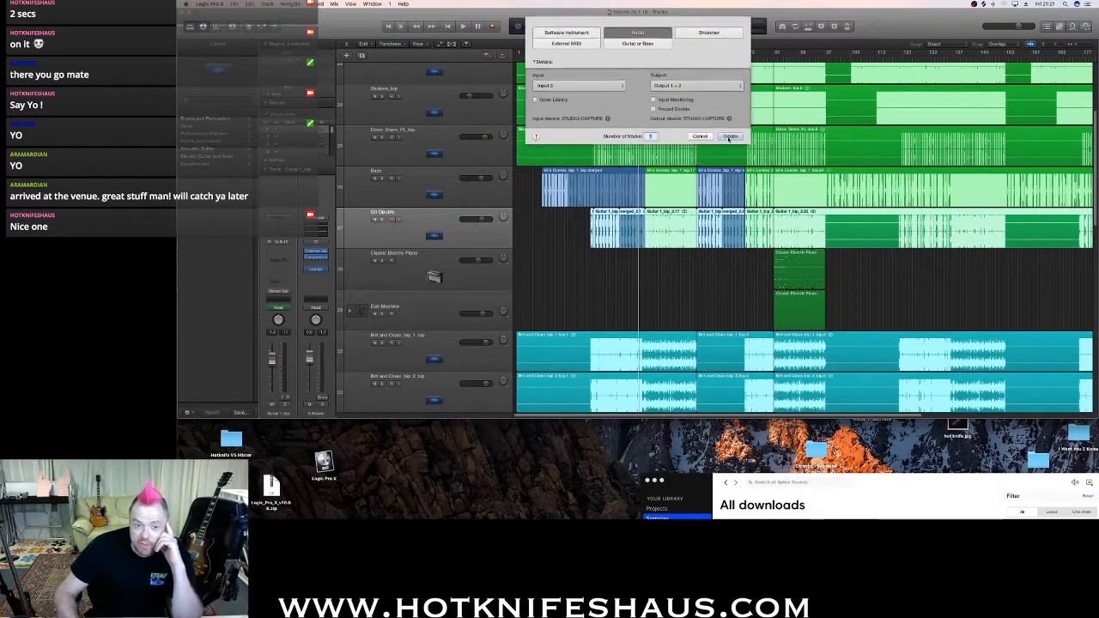
pyautogui.press('Escape')
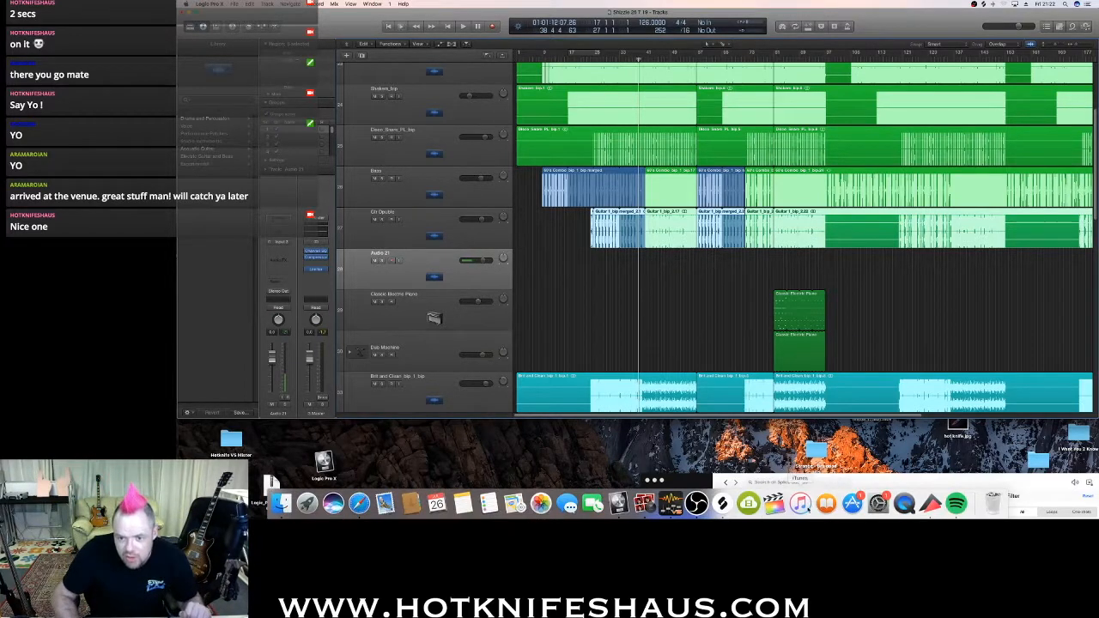
# Switch to Finder and search all files for the 10hs sample.
pyautogui.click(281, 503)
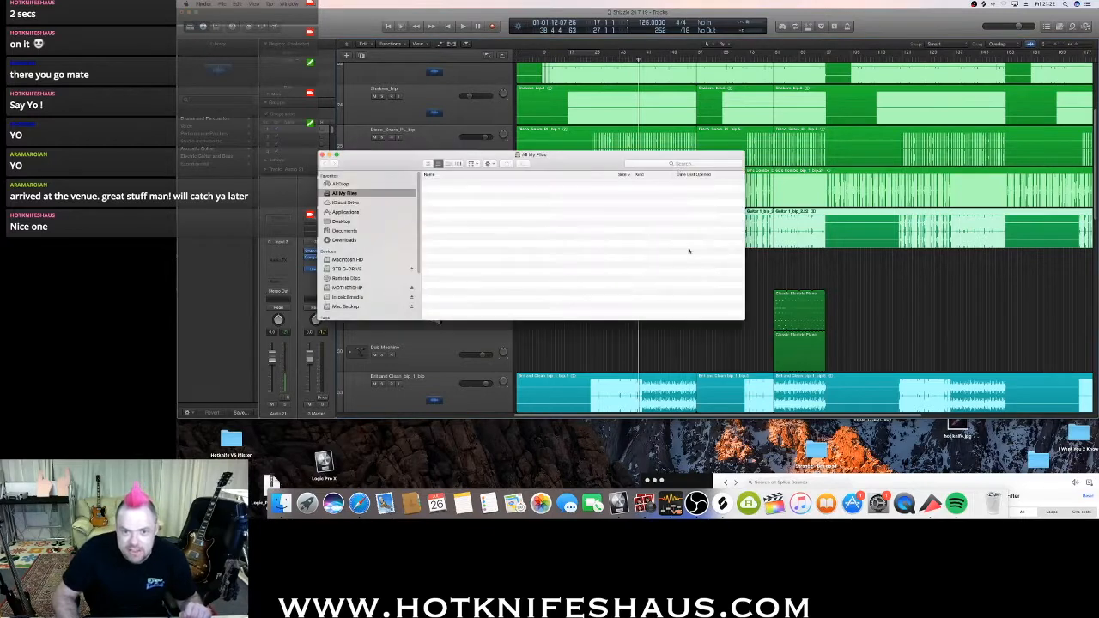
pyautogui.click(682, 163)
pyautogui.write('10hr')
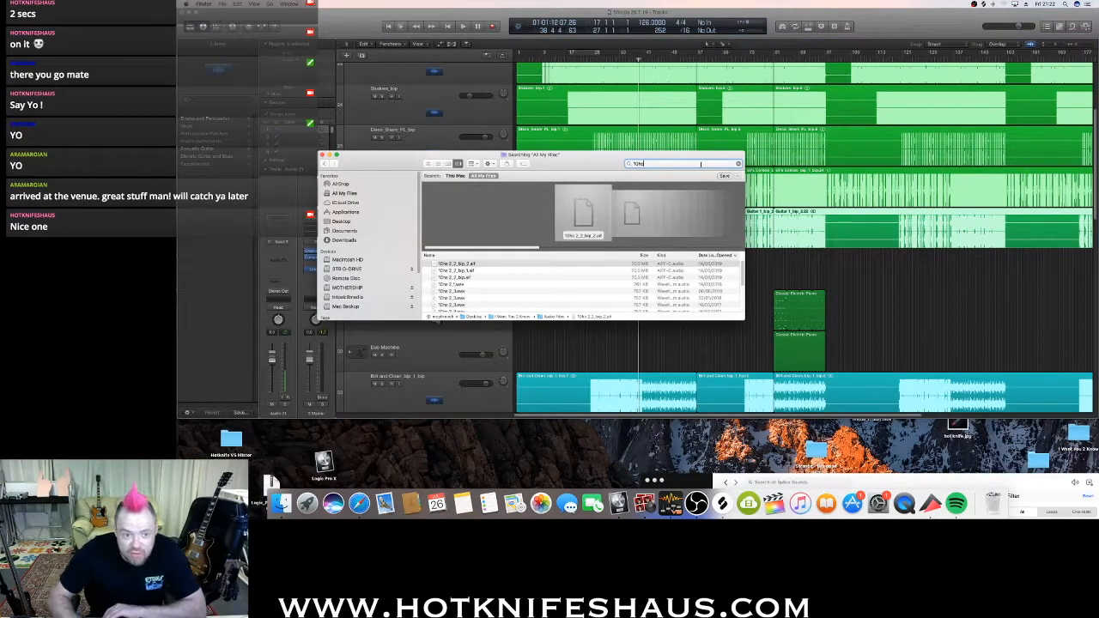
pyautogui.scroll(-1, 515, 271)
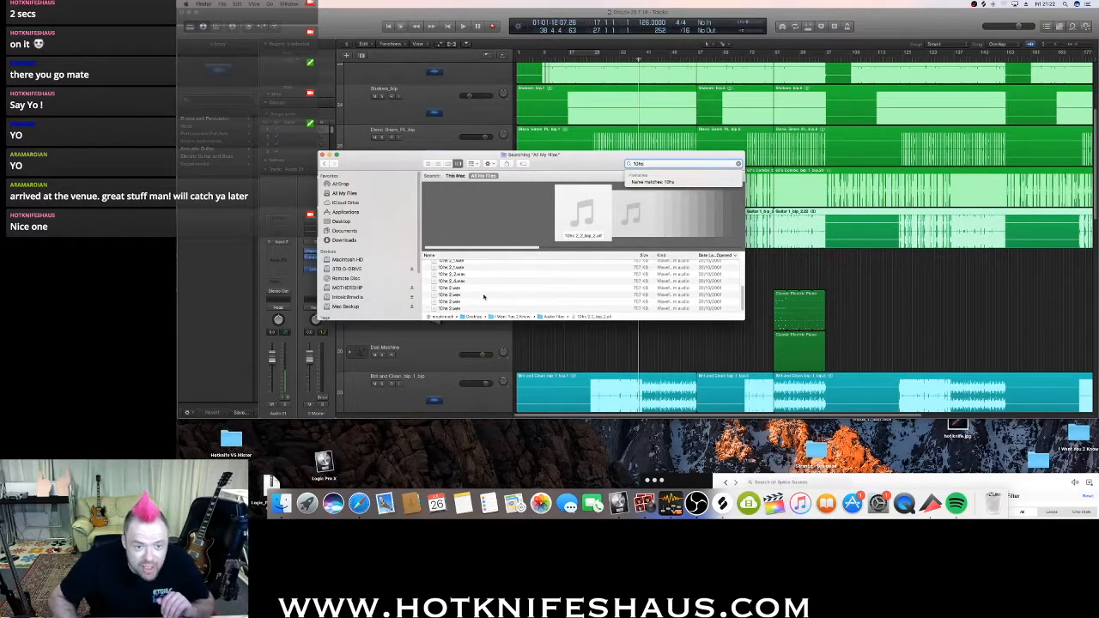
# Pick 10hs 2_3.wav in the search results and play it in iTunes.
pyautogui.click(483, 282)
pyautogui.scroll(2, 467, 283)
pyautogui.click(464, 276)
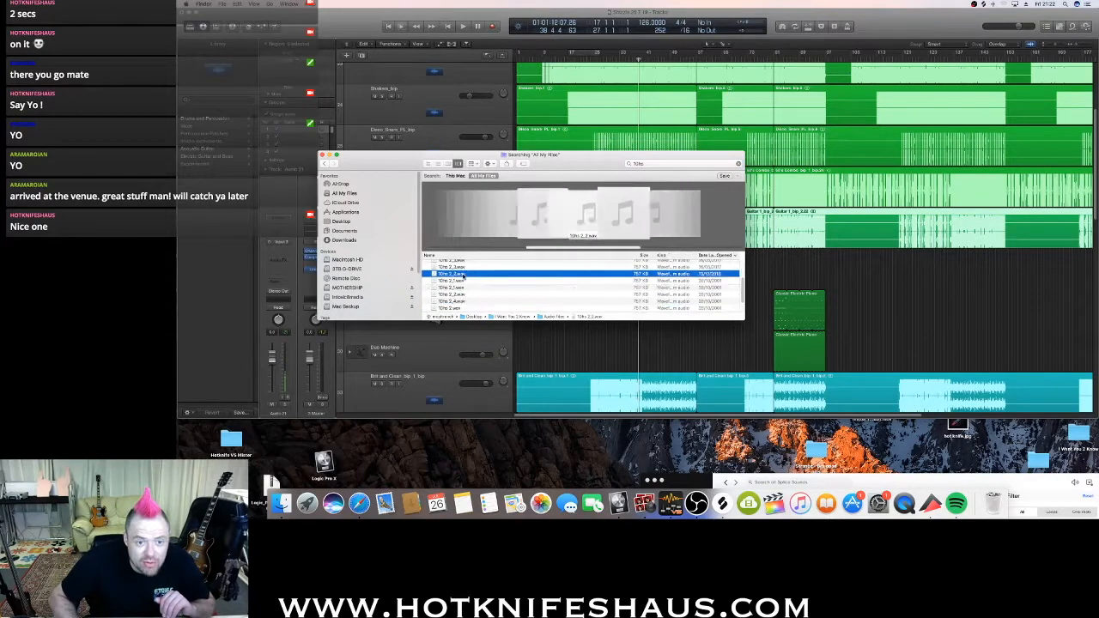
pyautogui.doubleClick(460, 269)
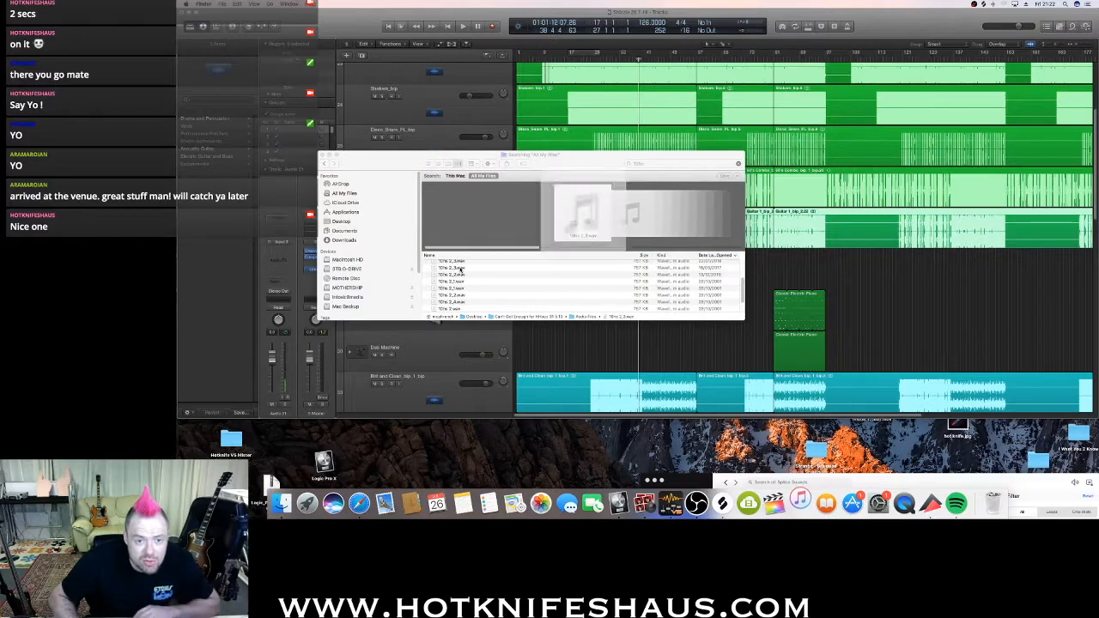
# Close the Finder window and place the 10hs 2_3 sample from iTunes onto the guitar track at about bar 7.
pyautogui.moveTo(639, 152); pyautogui.dragTo(673, 82)
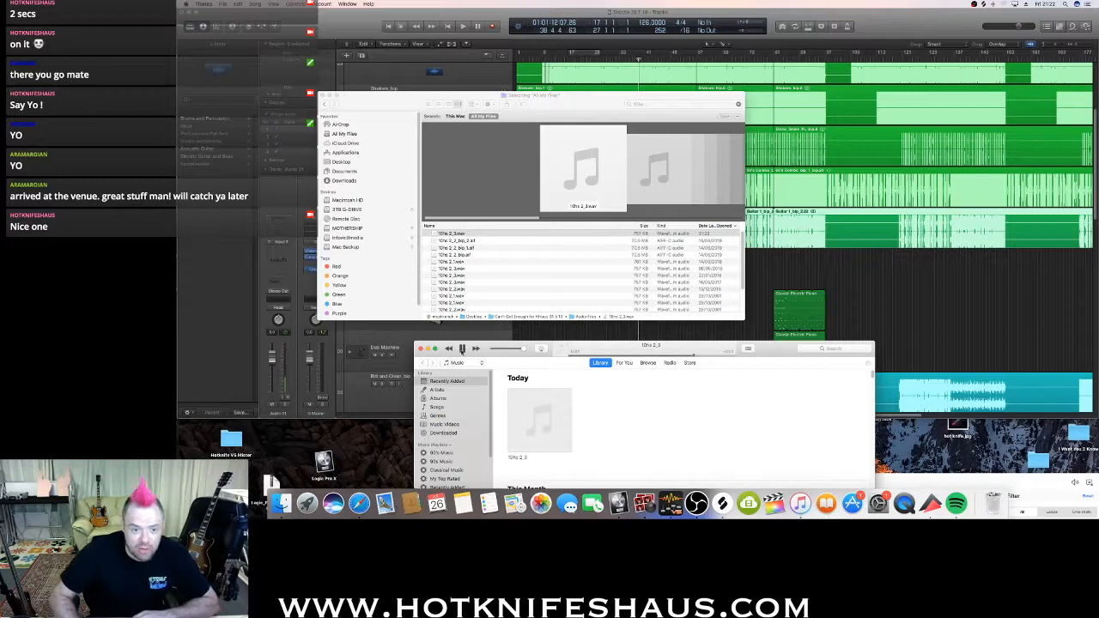
pyautogui.click(326, 96)
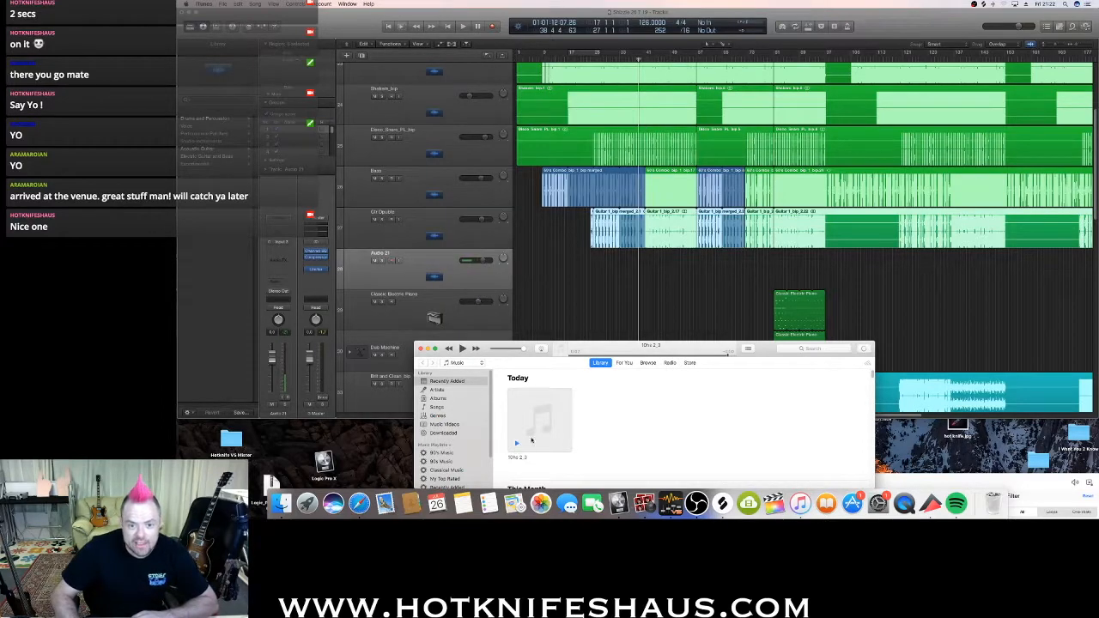
pyautogui.moveTo(536, 420); pyautogui.dragTo(540, 232)
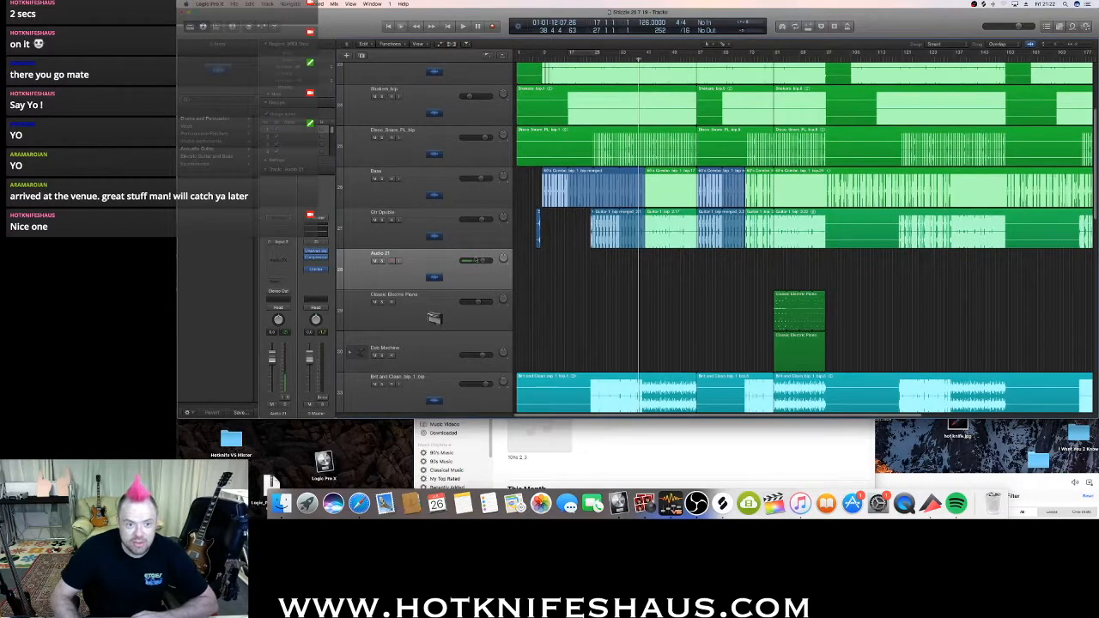
# Select the guitar track and create another audio track with Output 1 + 2 below it, reviewing the input choices.
pyautogui.click(464, 228)
pyautogui.scroll(3, 461, 66)
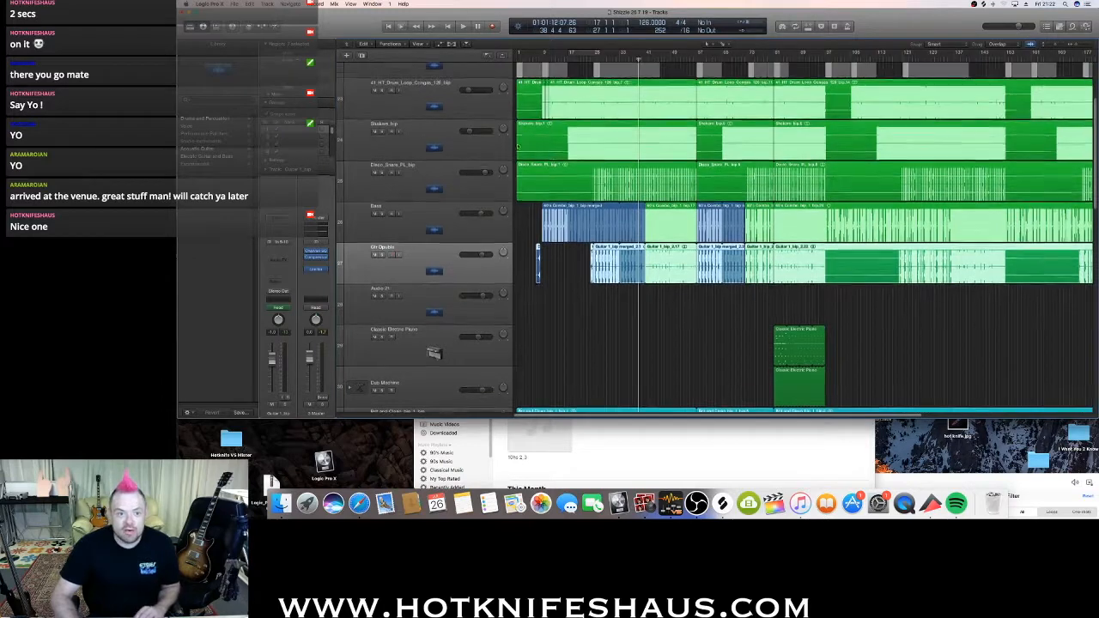
pyautogui.click(346, 55)
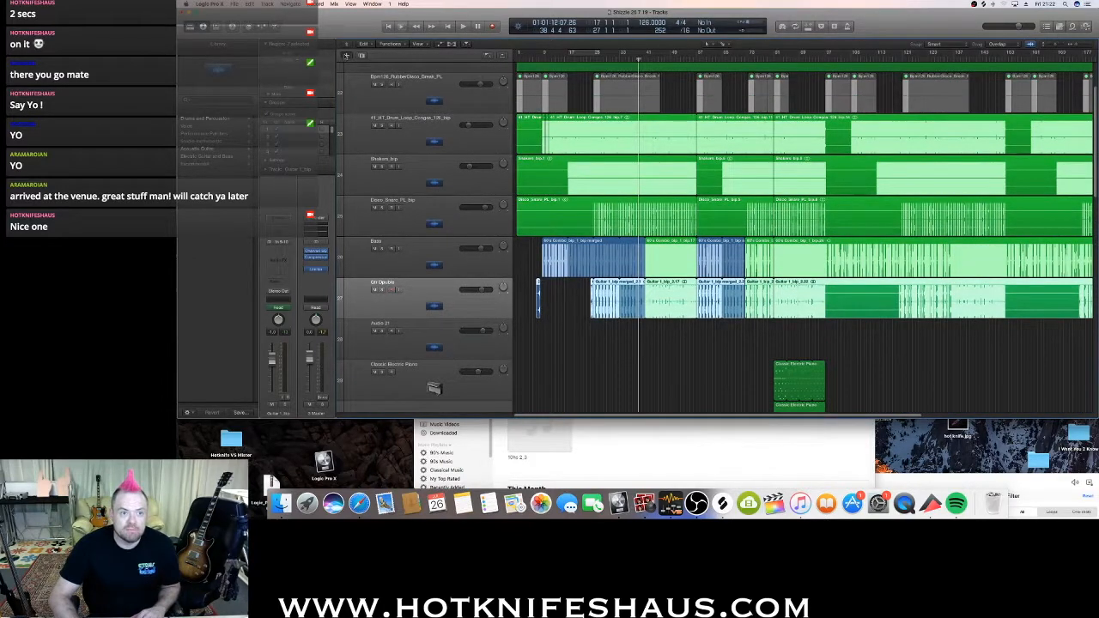
pyautogui.click(581, 87)
pyautogui.click(645, 61)
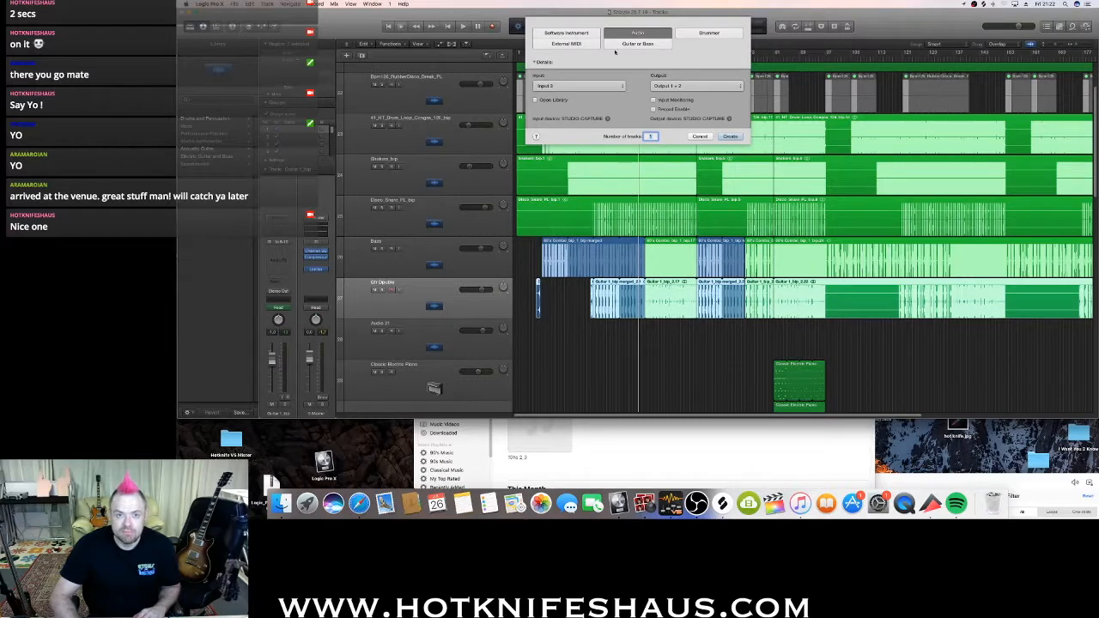
pyautogui.click(581, 86)
pyautogui.click(641, 82)
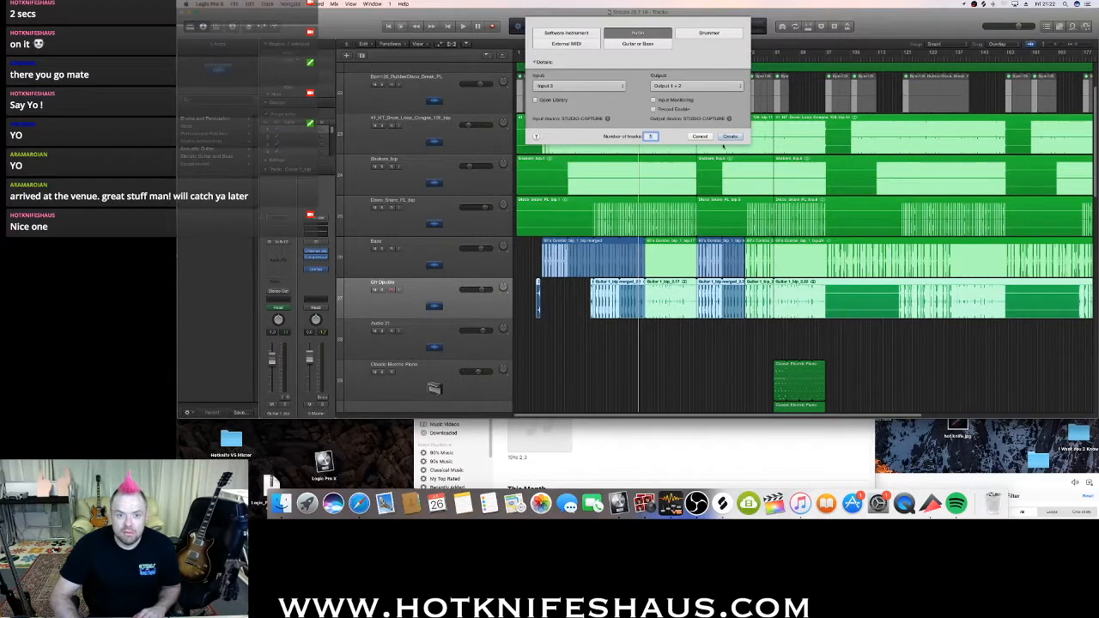
pyautogui.click(729, 136)
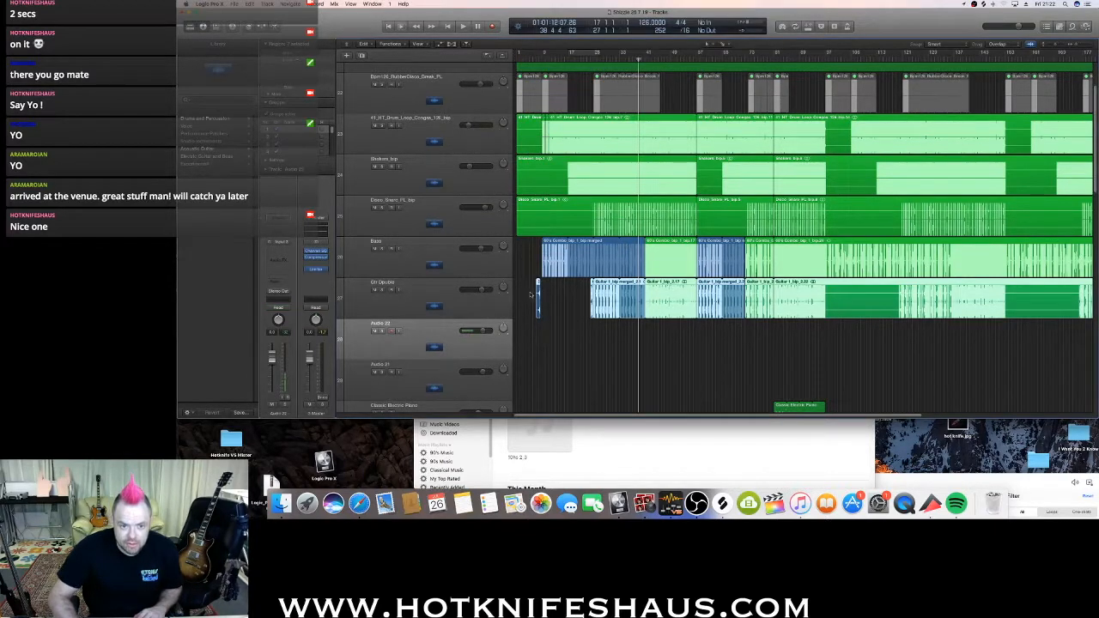
# Move the 10hs 2_3 region down onto the new audio track and rename that track B'wards Cym.
pyautogui.moveTo(538, 324); pyautogui.dragTo(536, 344)
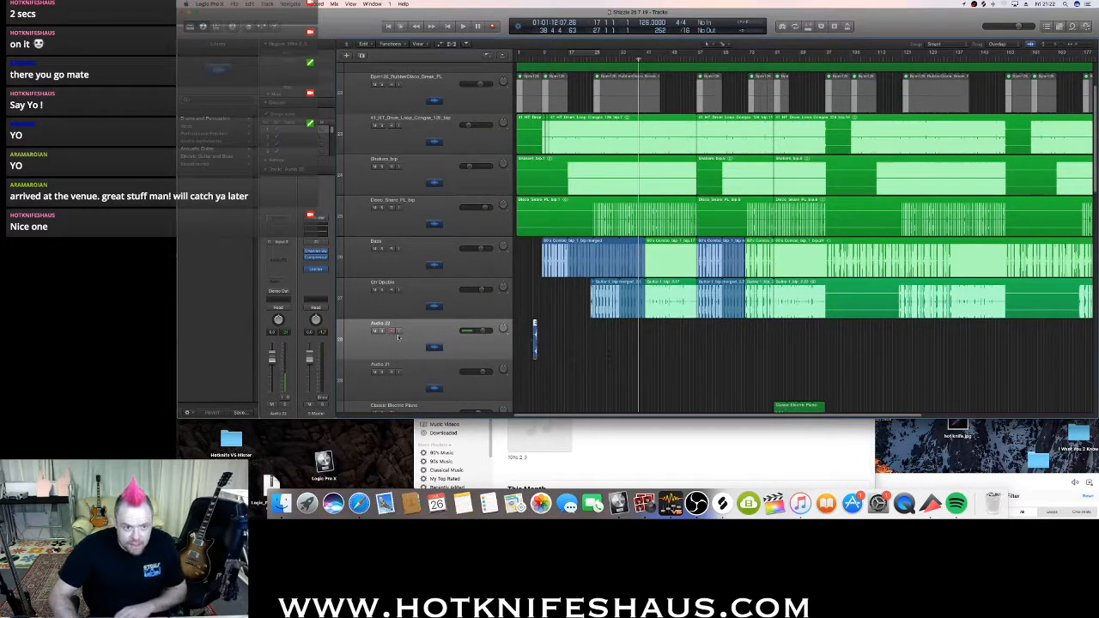
pyautogui.doubleClick(384, 324)
pyautogui.press('BackSpace')
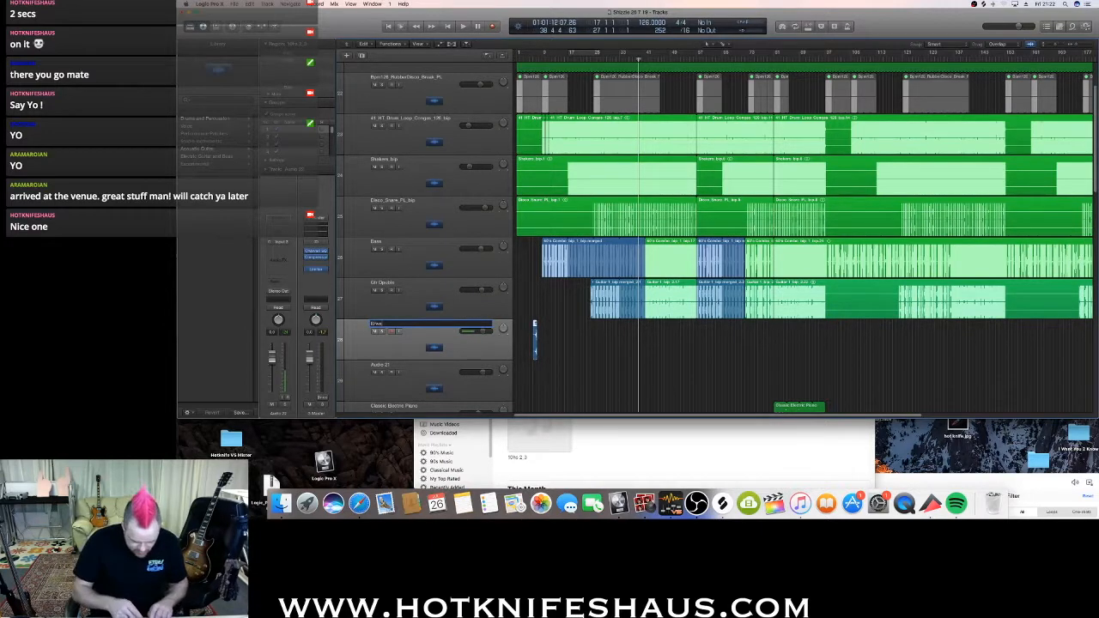
pyautogui.write("B'wards Cym")
pyautogui.press('Return')
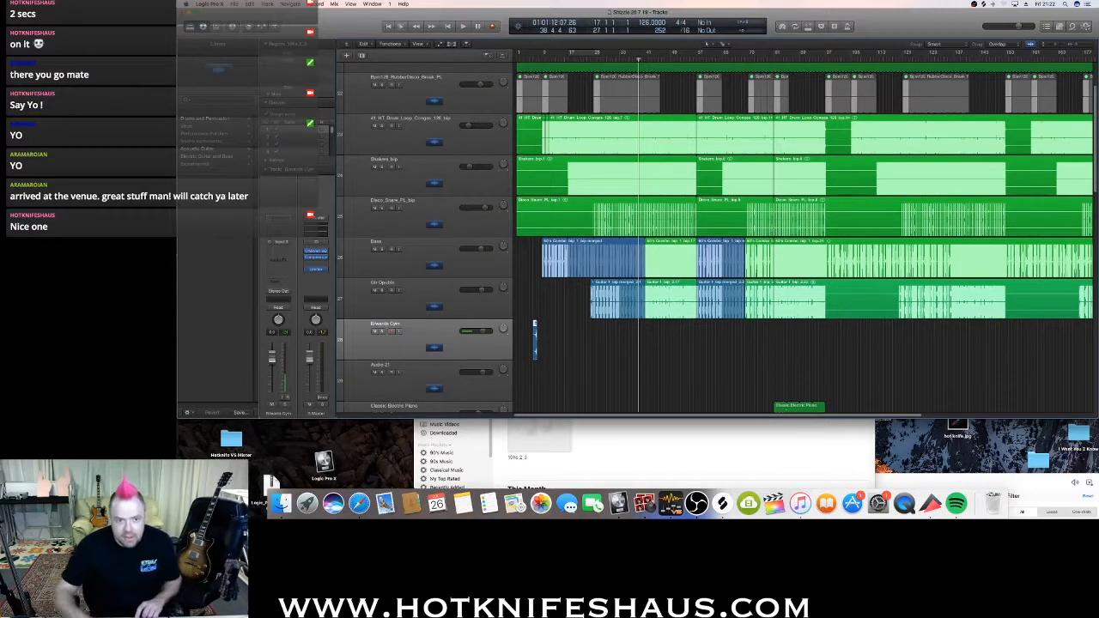
# Move the 10hs 2_3 region on the B'wards Cym track so it ends at bar 9, where the bass begins.
pyautogui.click(714, 441)
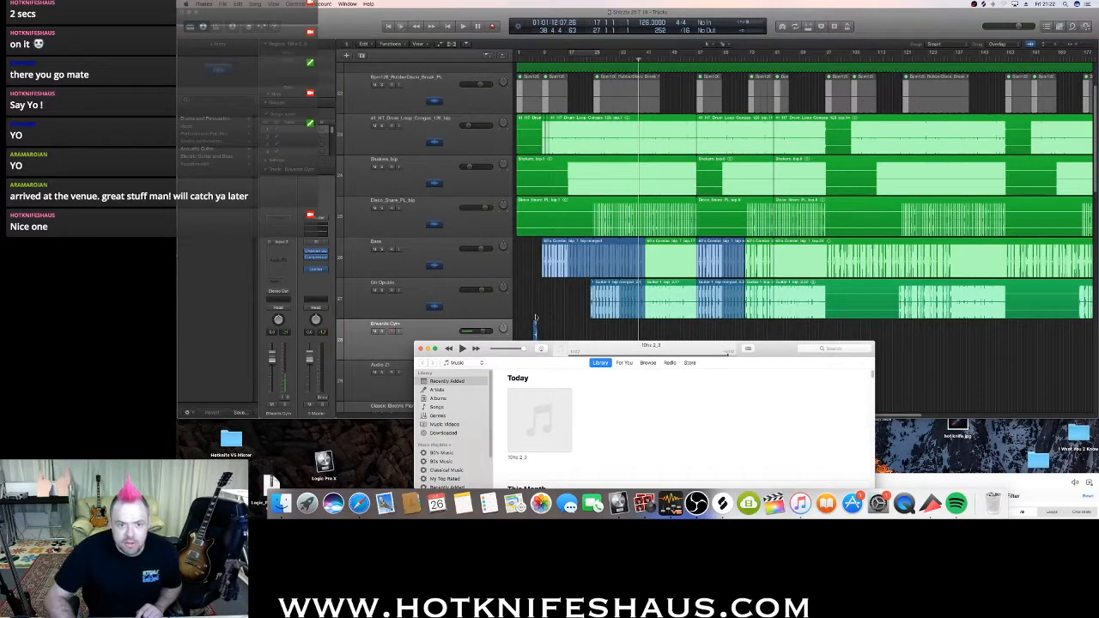
pyautogui.click(535, 328)
pyautogui.moveTo(535, 333); pyautogui.dragTo(547, 333)
pyautogui.click(538, 59)
pyautogui.press('super+Right')
pyautogui.press('super+Right')
pyautogui.press('super+Right')
pyautogui.press('super+Right')
pyautogui.press('super+Right')
pyautogui.press('super+Right')
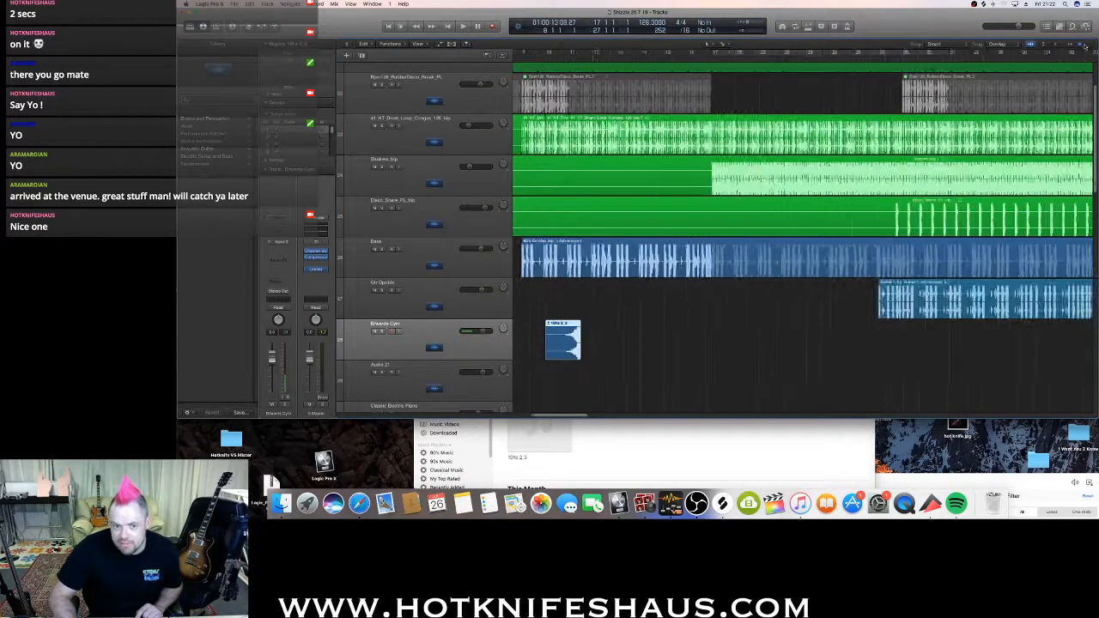
pyautogui.moveTo(554, 417); pyautogui.dragTo(545, 417)
pyautogui.click(686, 318)
pyautogui.moveTo(729, 346); pyautogui.dragTo(629, 347)
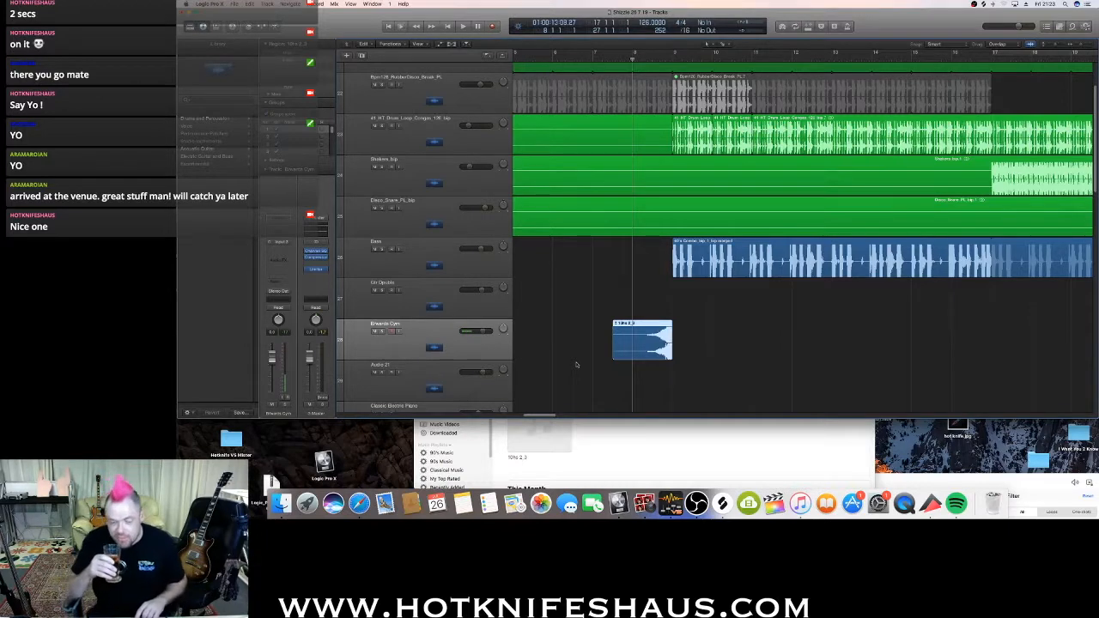
# Play the transition into bar 9 and mute the uplift sample track near the end of the track list.
pyautogui.press('space')
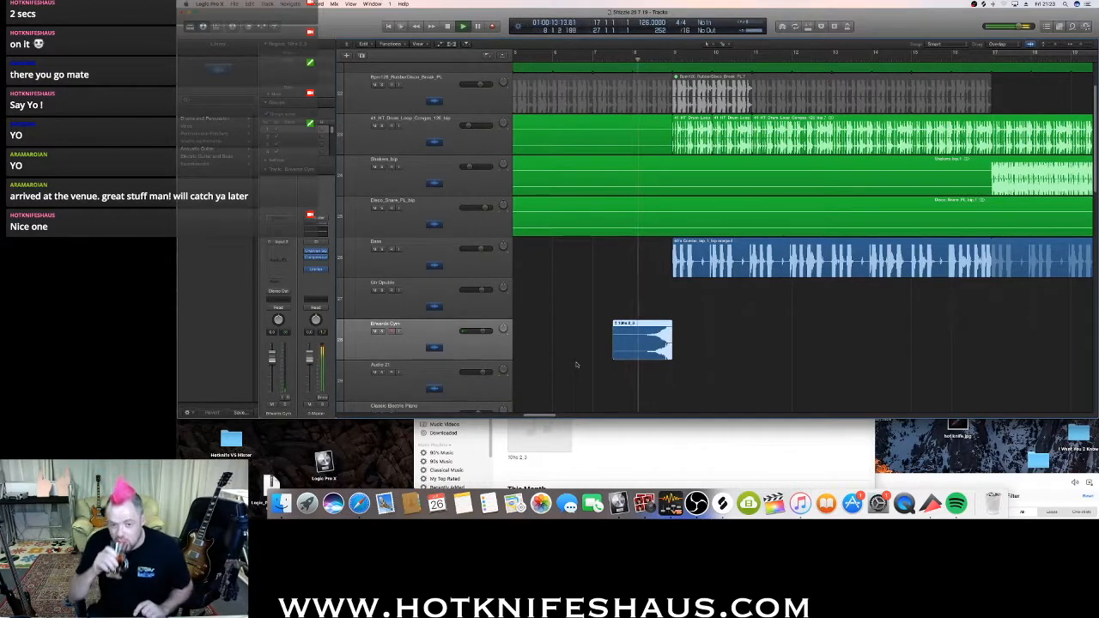
pyautogui.press('space')
pyautogui.scroll(-10, 601, 348)
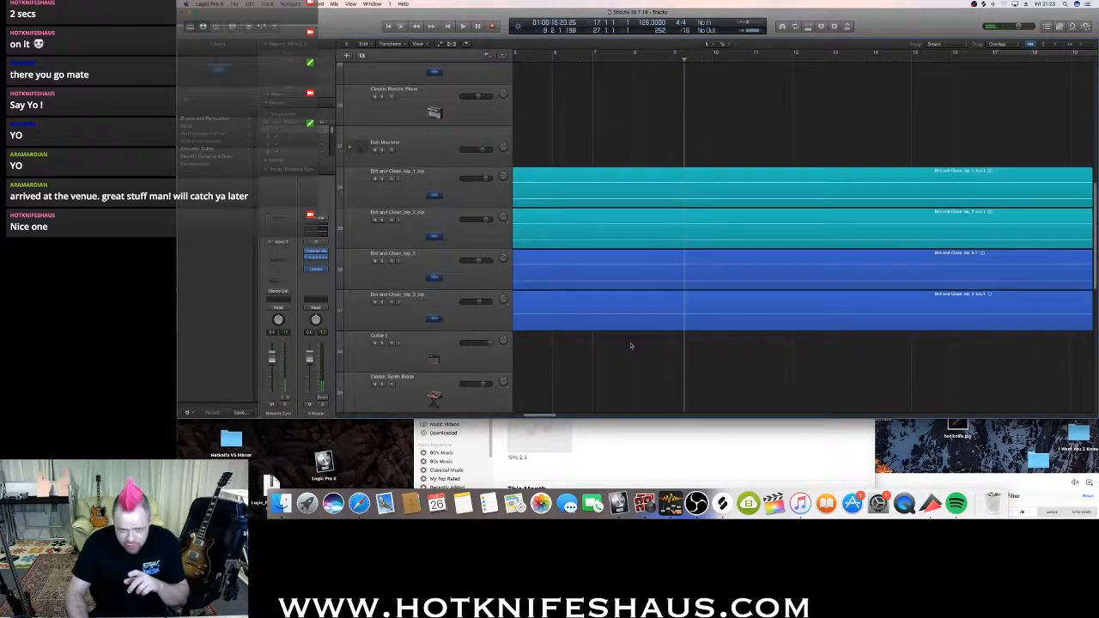
pyautogui.scroll(-5, 628, 331)
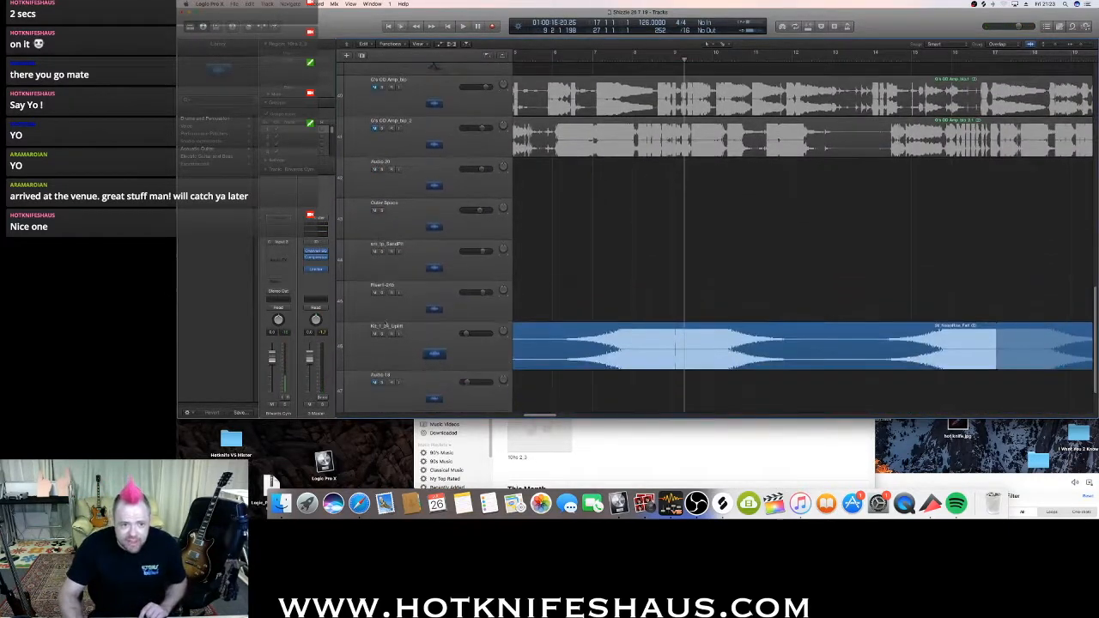
pyautogui.click(374, 334)
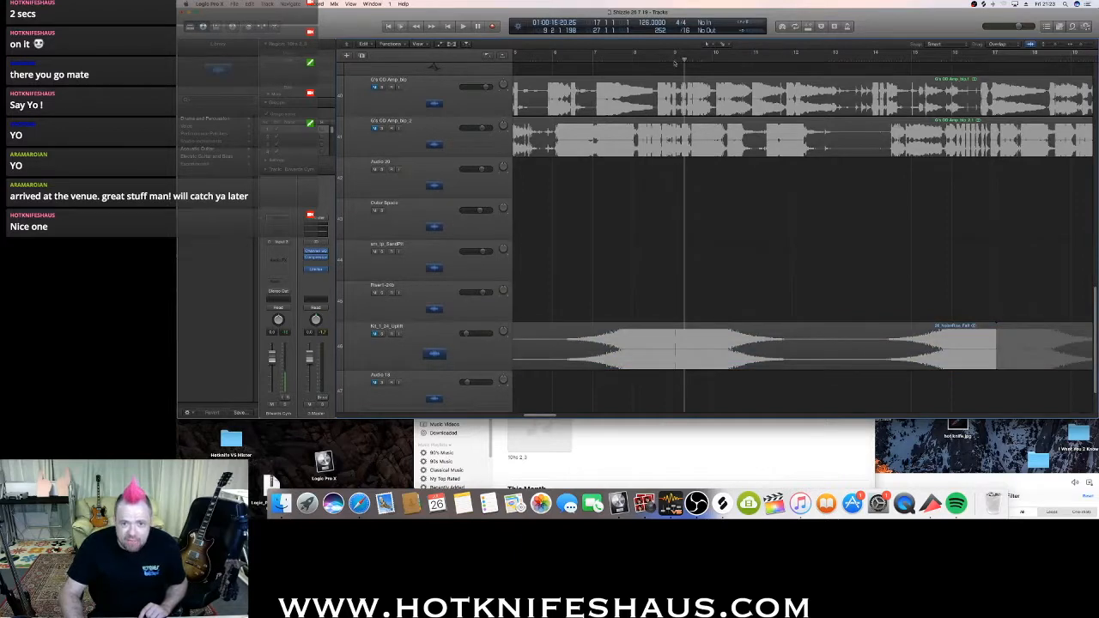
# Play the reversed cymbal into the bass entry again from about bar 8.
pyautogui.scroll(10, 675, 62)
pyautogui.click(632, 59)
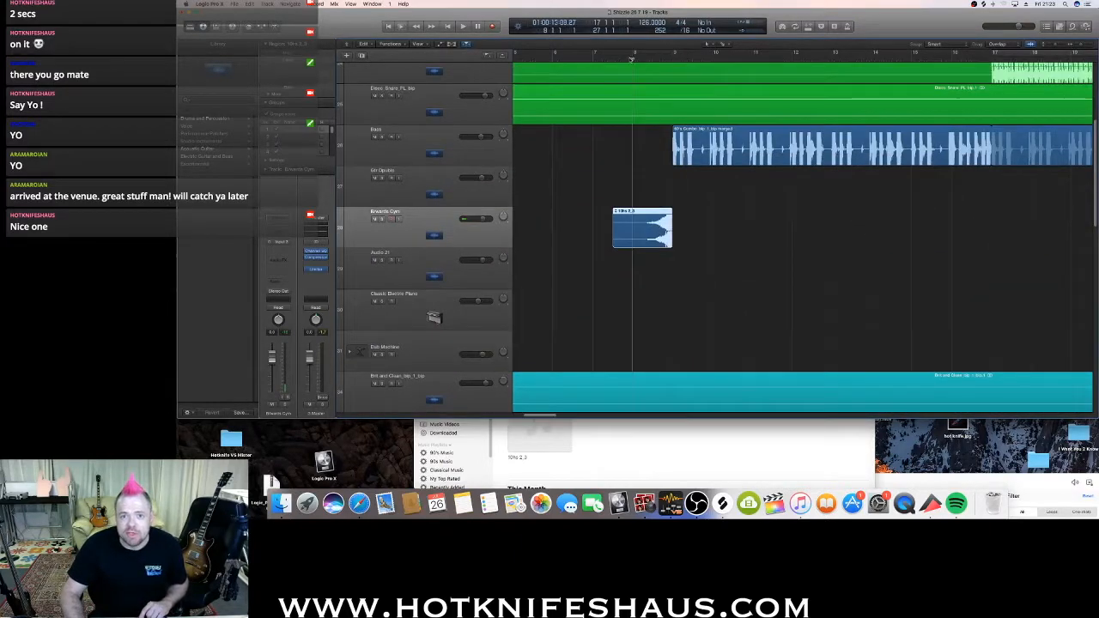
pyautogui.press('space')
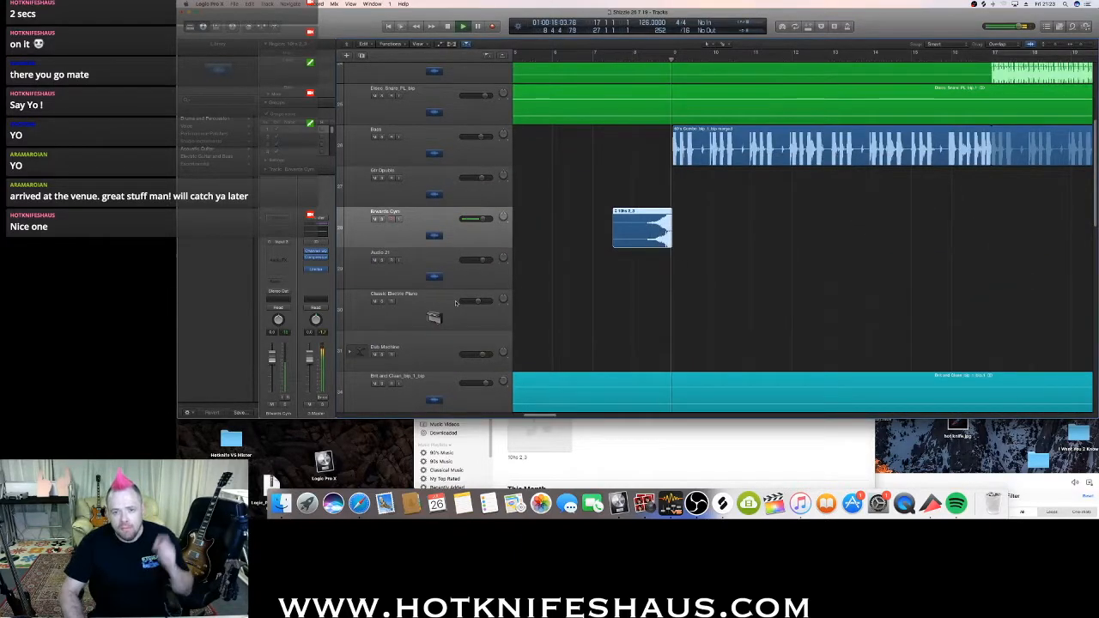
pyautogui.press('space')
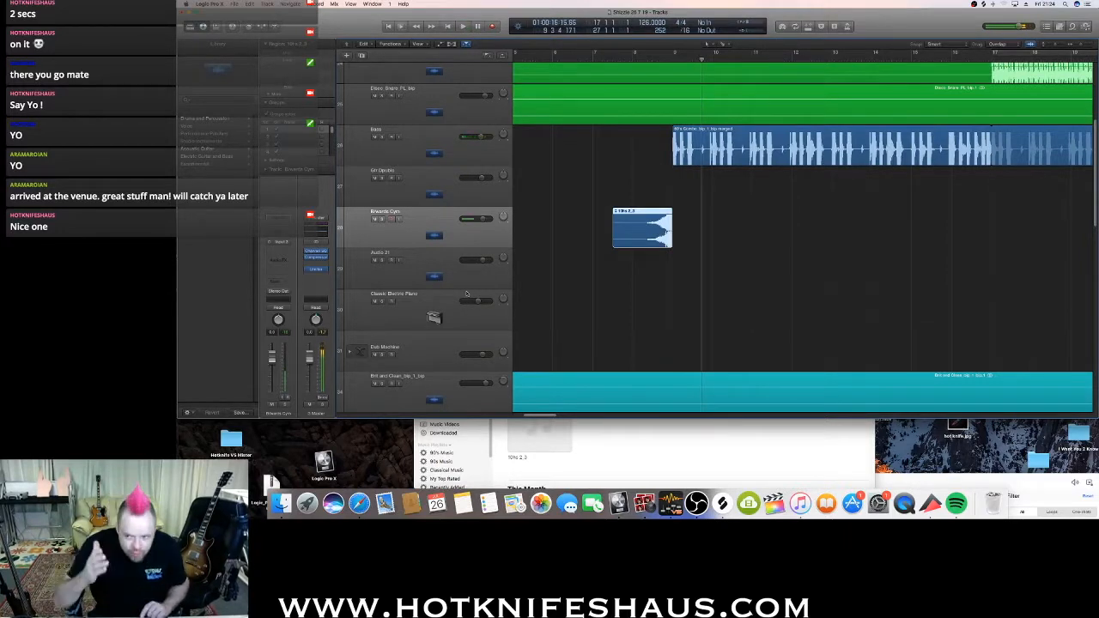
# Draw volume automation on the B'wards Cym track that swells from low at the sample's start to full level at bar 9.
pyautogui.press('a')
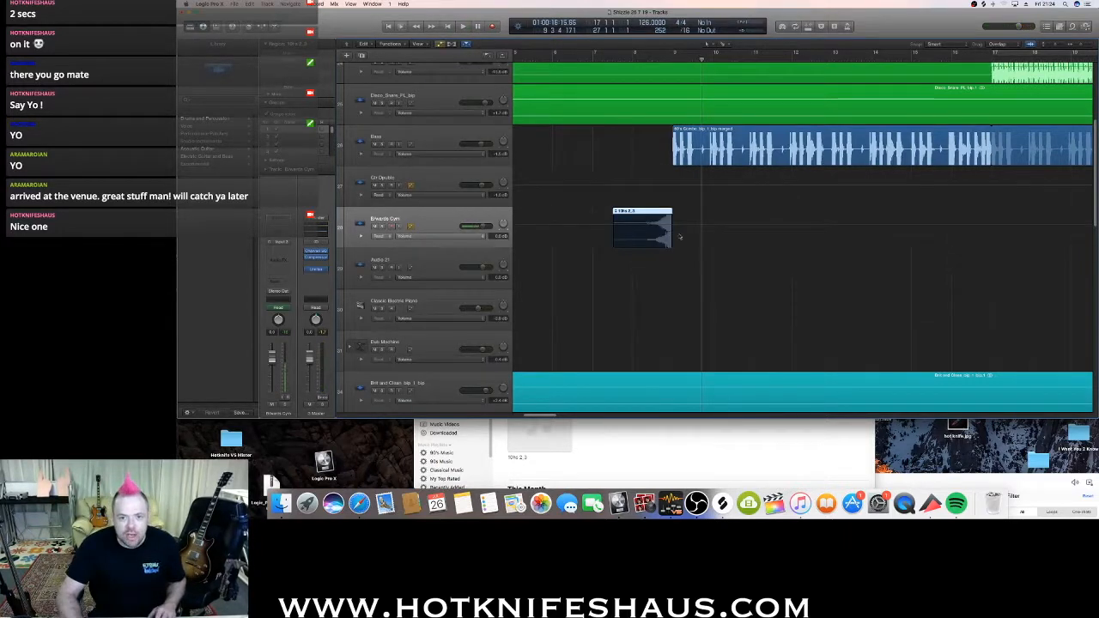
pyautogui.click(668, 226)
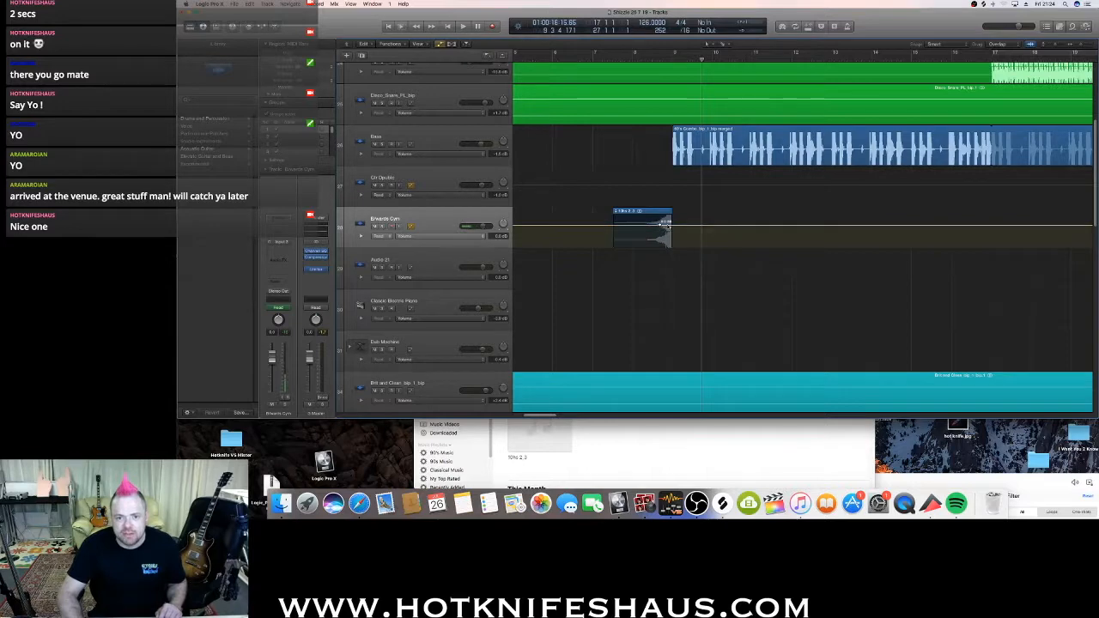
pyautogui.moveTo(661, 227)
pyautogui.mouseDown()
pyautogui.moveTo(667, 243)
pyautogui.moveTo(611, 246)
pyautogui.moveTo(662, 242)
pyautogui.mouseUp()
pyautogui.click(611, 237)
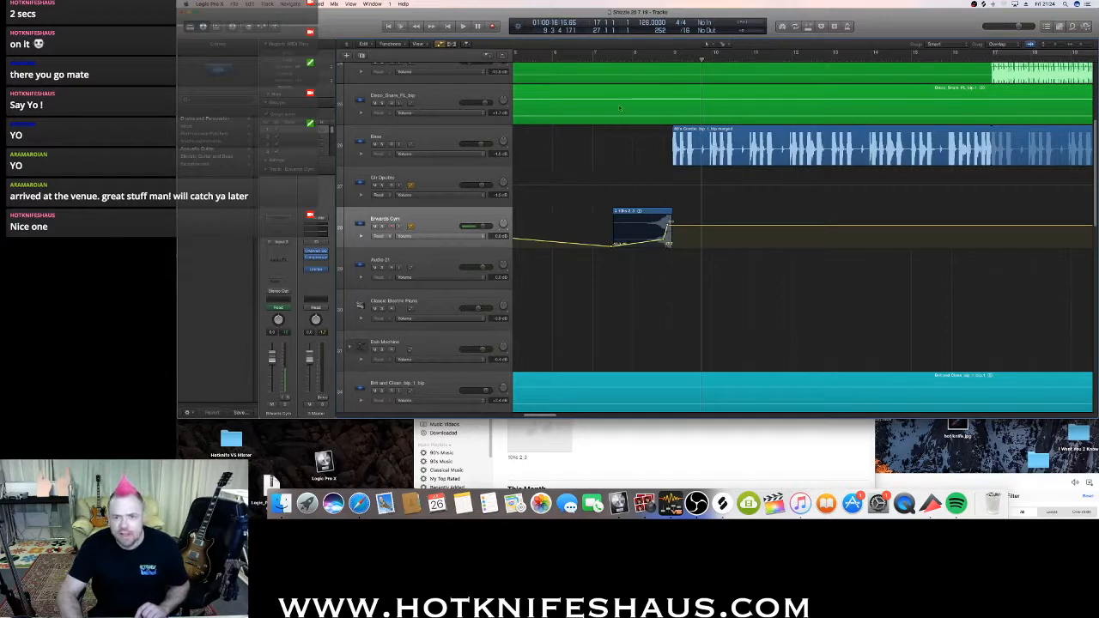
# Audition the cymbal swell, tighten its final volume rise against bar 9, and hide the automation.
pyautogui.press('space')
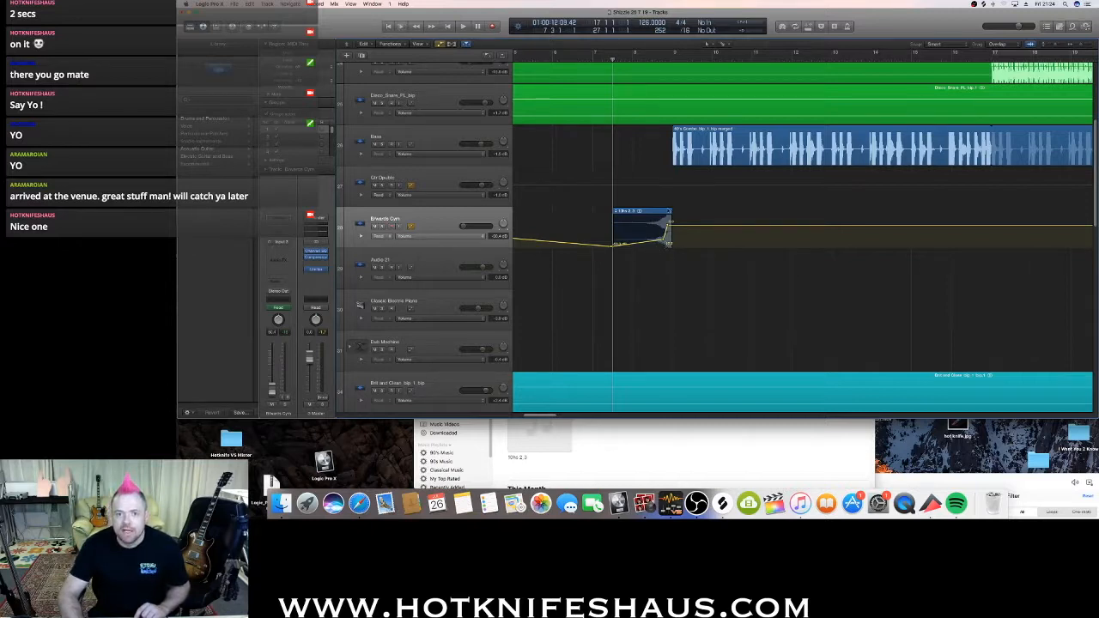
pyautogui.press('space')
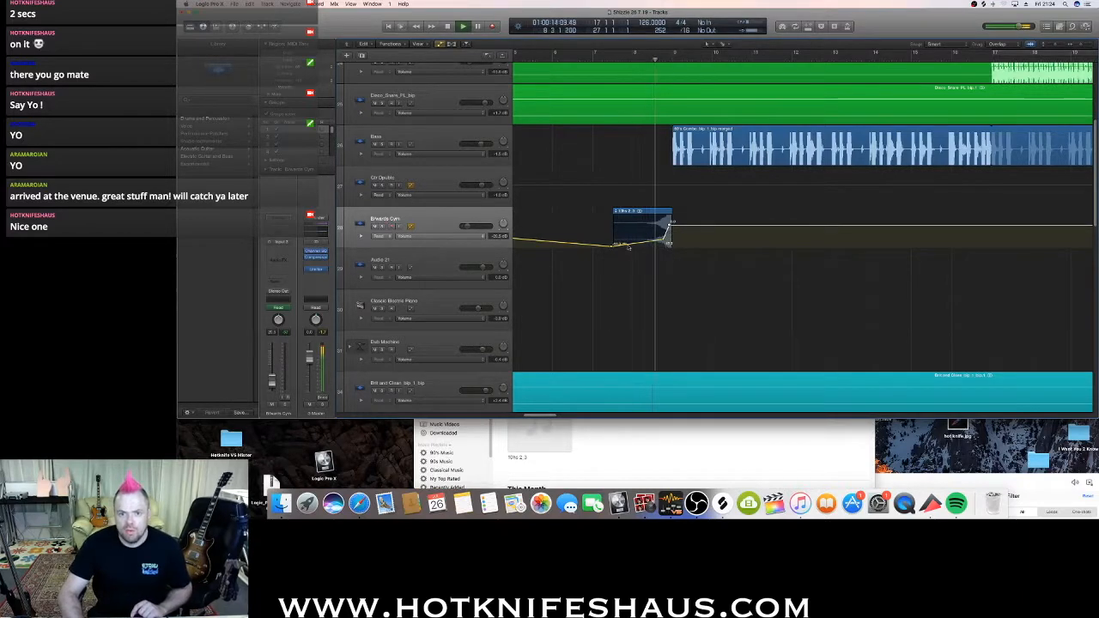
pyautogui.press('space')
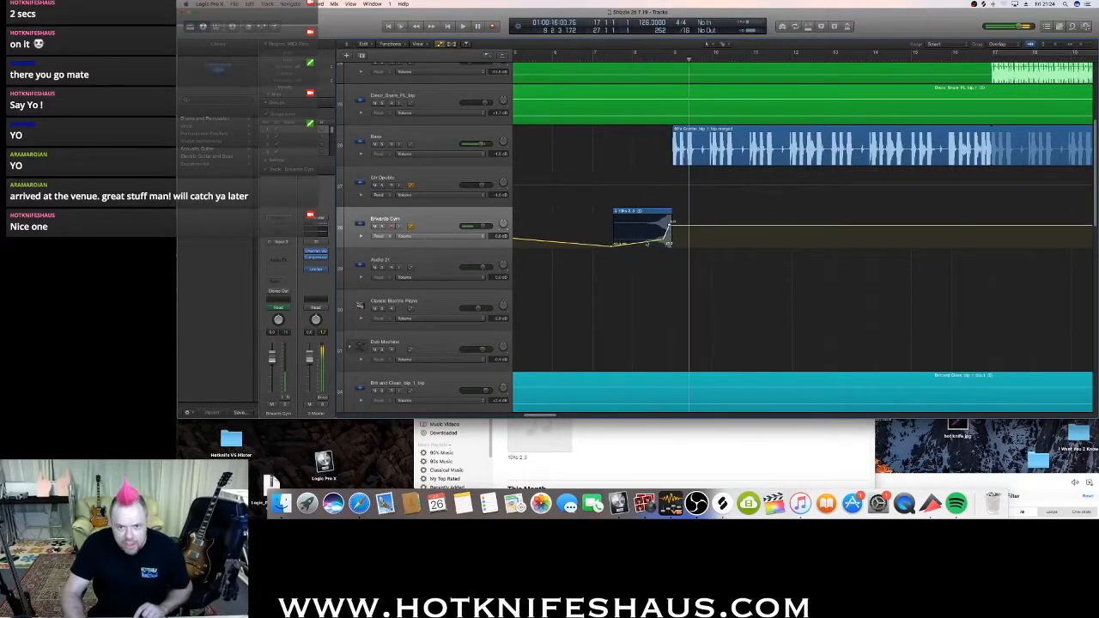
pyautogui.press('space')
pyautogui.press('space')
pyautogui.press('space')
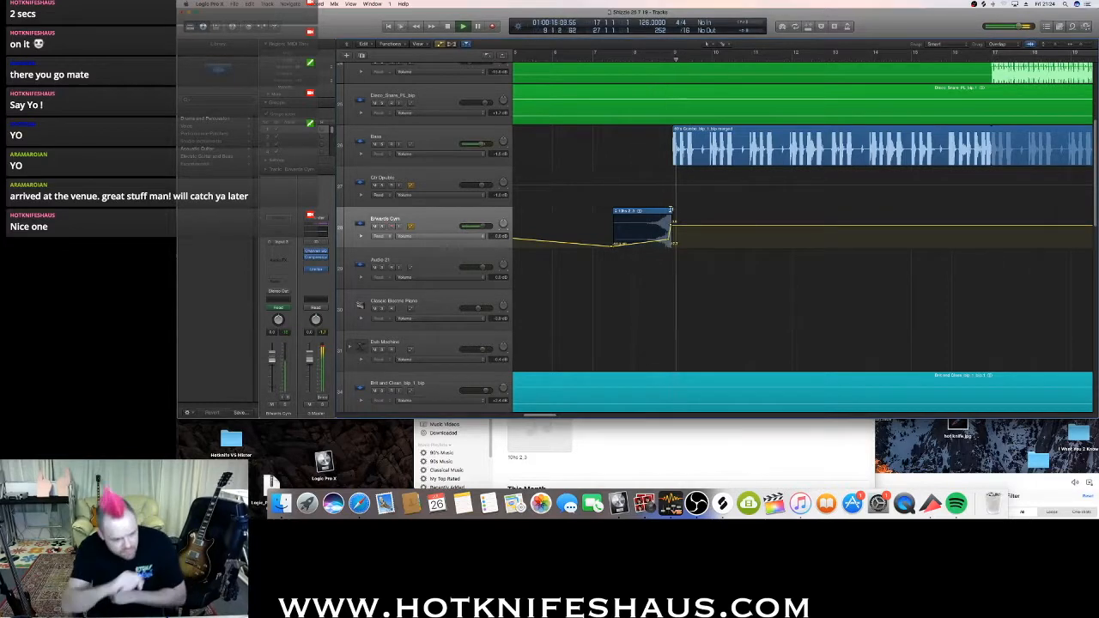
pyautogui.press('a')
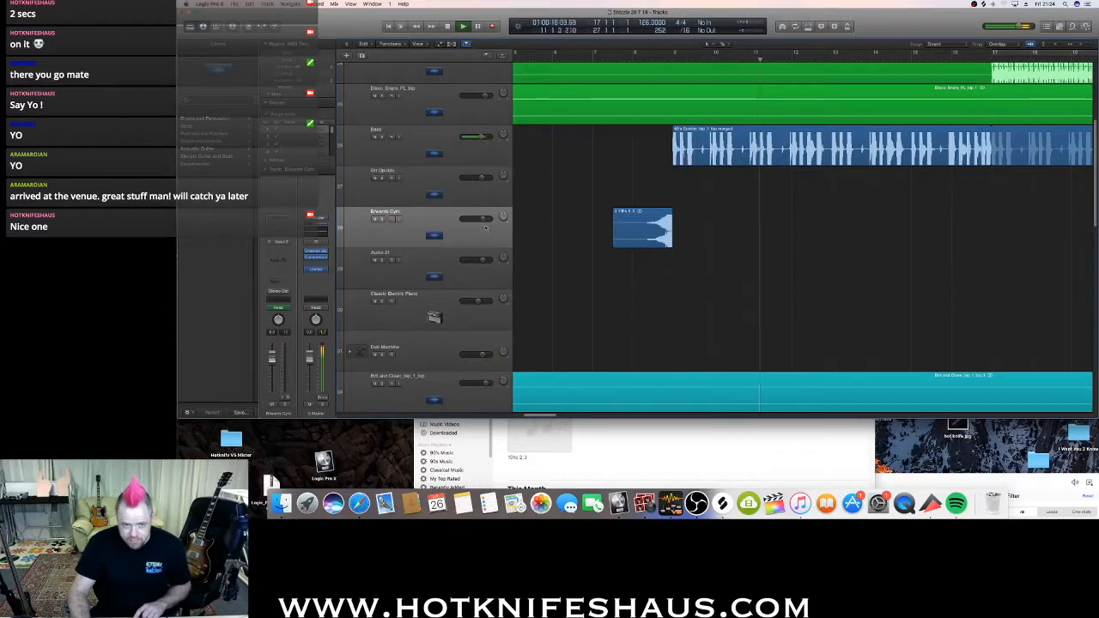
pyautogui.press('space')
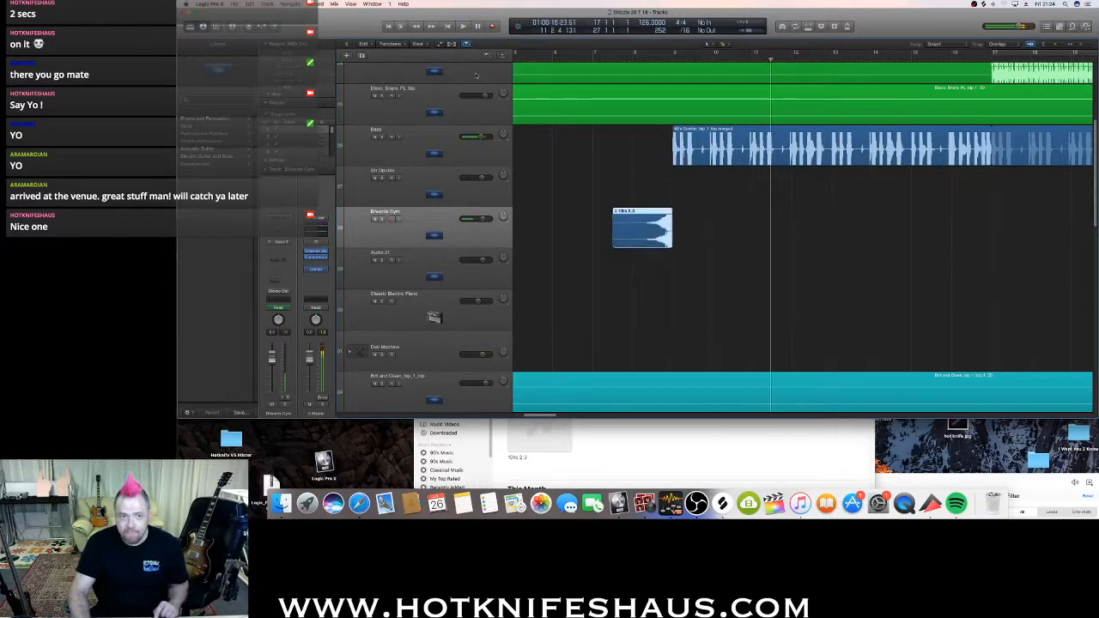
# Create a Guitar or Bass track below B'wards Cym and load the Warm British Combo patch on it.
pyautogui.click(346, 56)
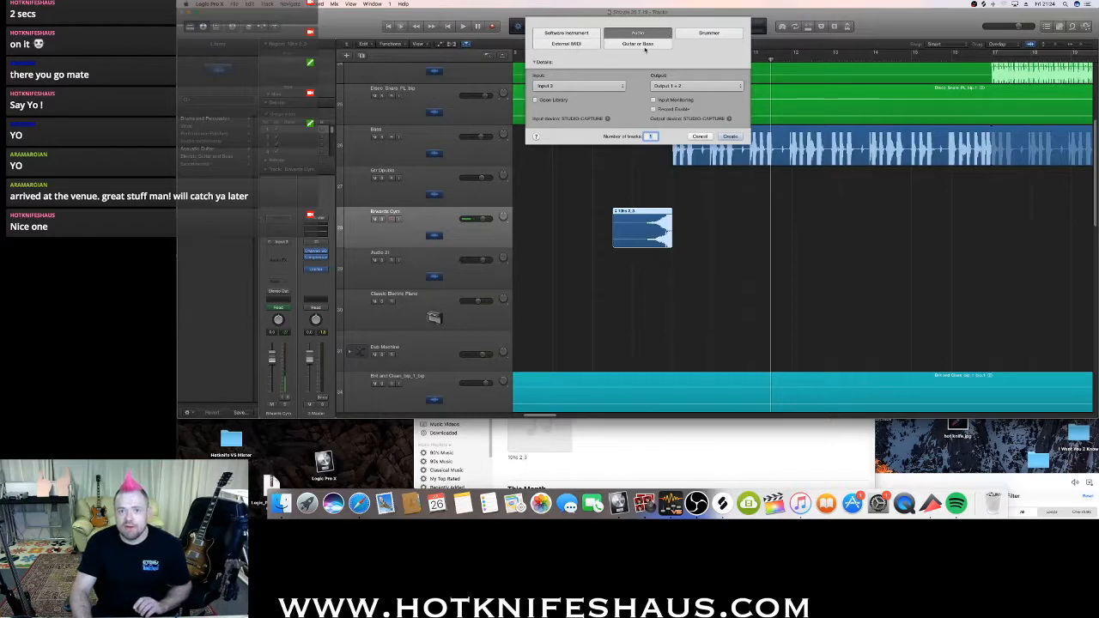
pyautogui.click(638, 44)
pyautogui.click(730, 136)
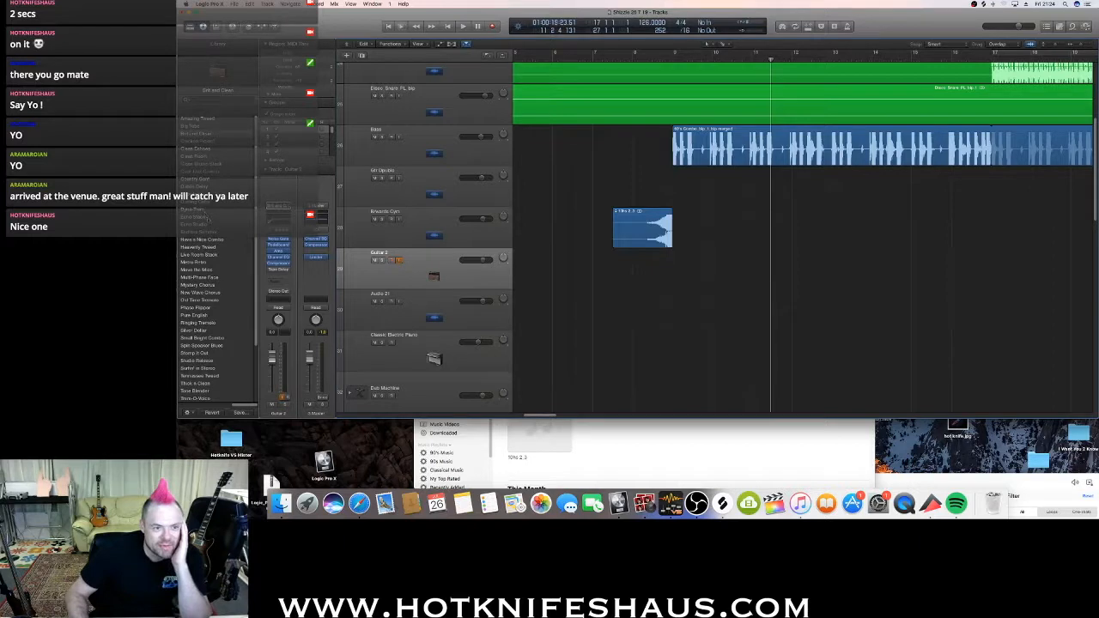
pyautogui.scroll(-5, 216, 287)
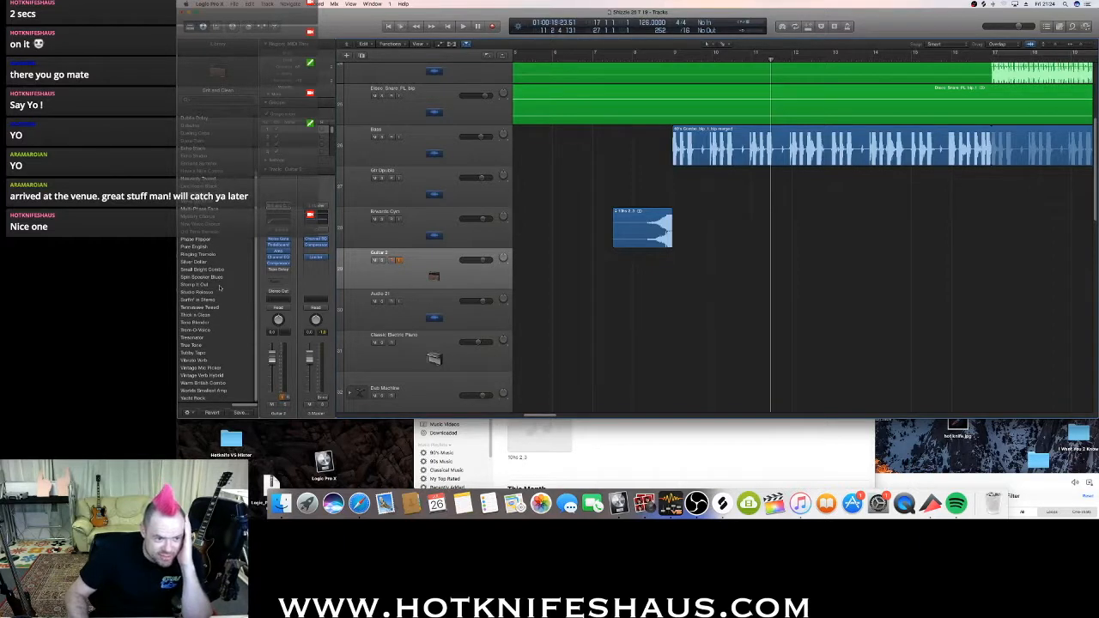
pyautogui.click(217, 383)
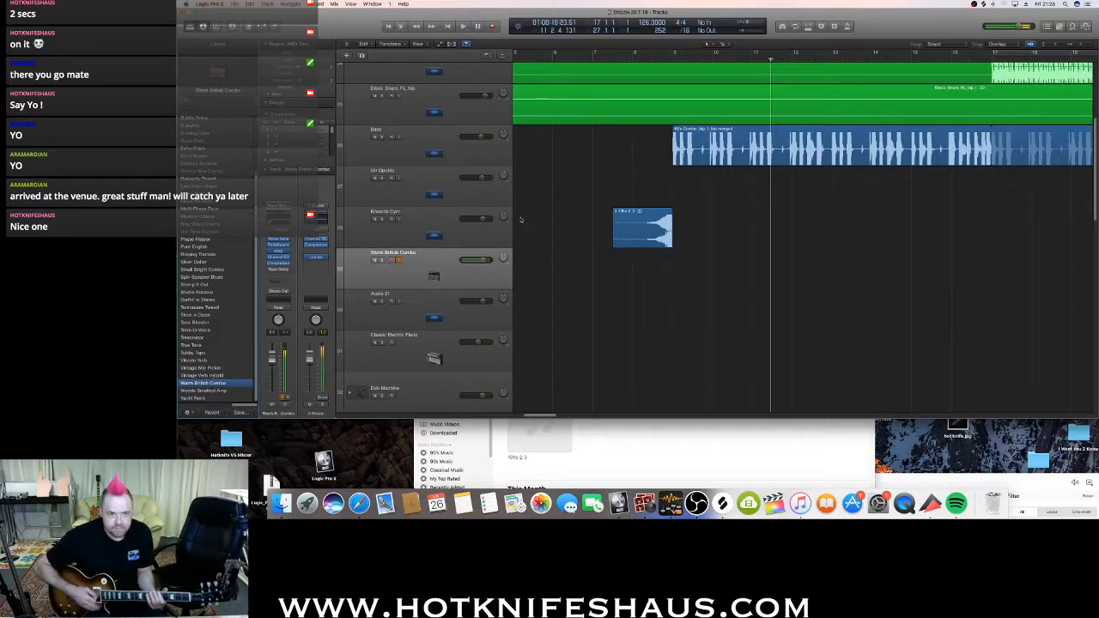
# Insert the Tuner metering plug-in on the Warm British Combo track to tune the guitar.
pyautogui.click(279, 276)
pyautogui.click(279, 275)
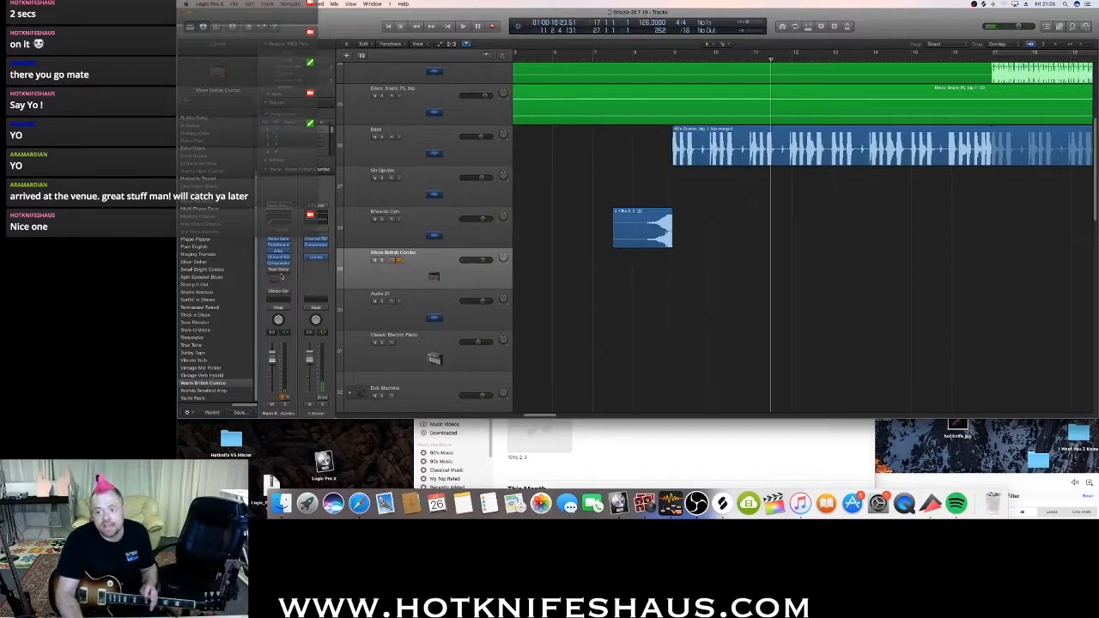
pyautogui.click(279, 276)
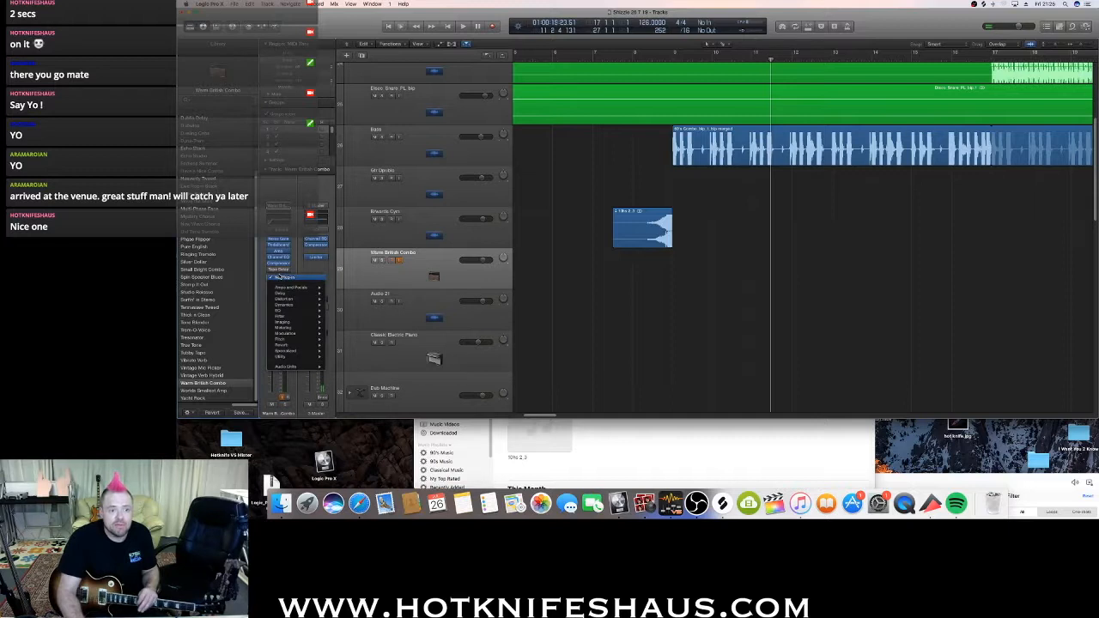
pyautogui.moveTo(305, 368)
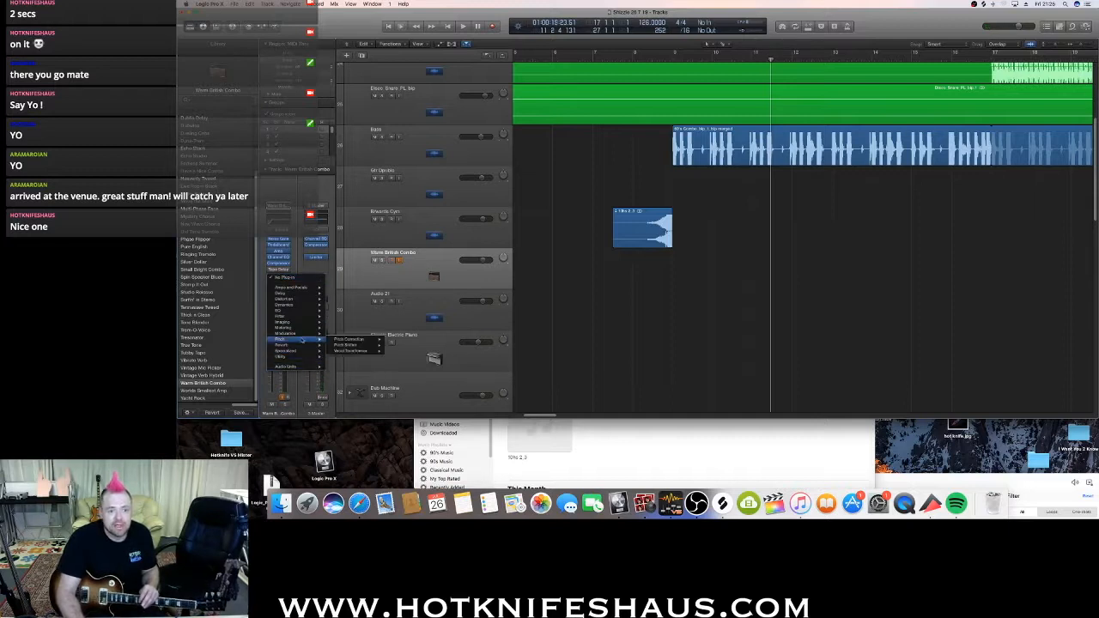
pyautogui.moveTo(302, 328)
pyautogui.moveTo(386, 351)
pyautogui.click(391, 351)
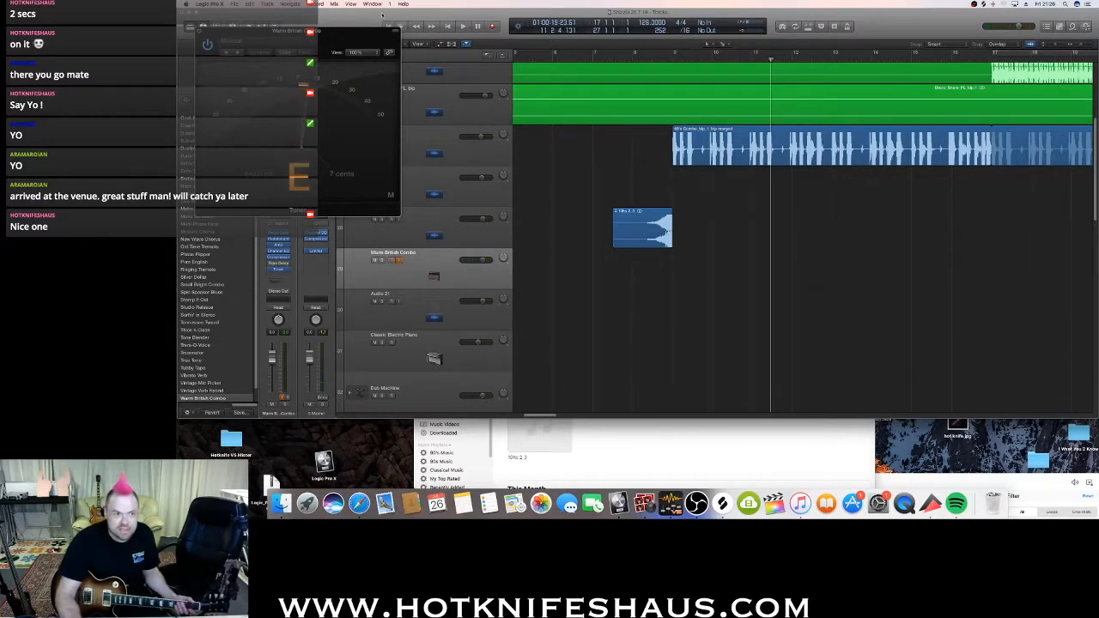
# Test the guitar sound against playback, try the Vibrato Verb patch, and load Dublin Delay on the guitar track.
pyautogui.press('space')
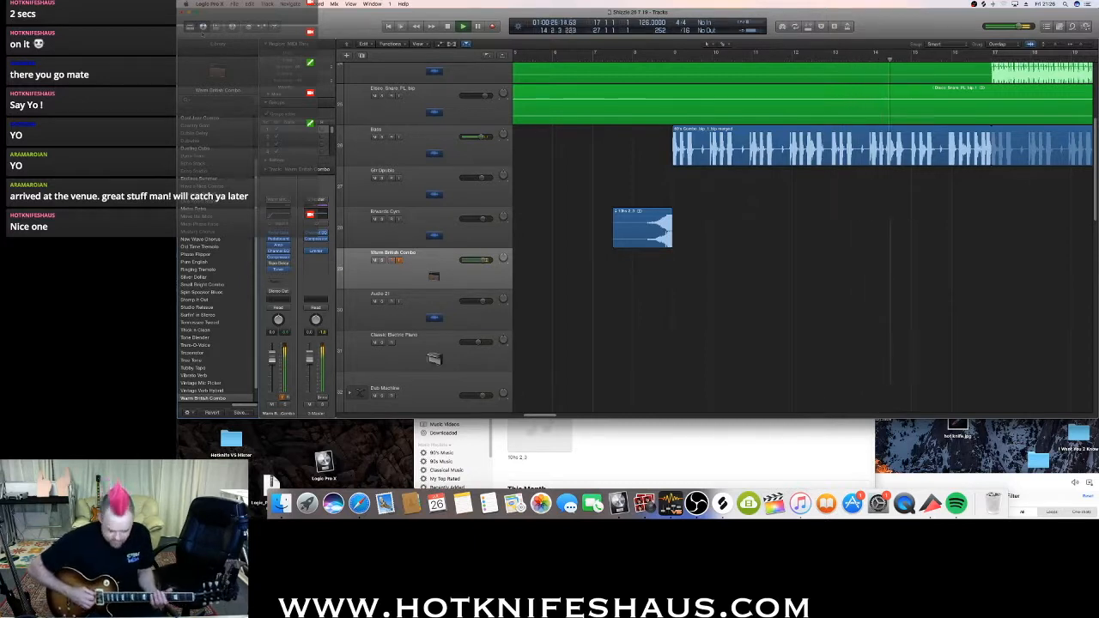
pyautogui.press('space')
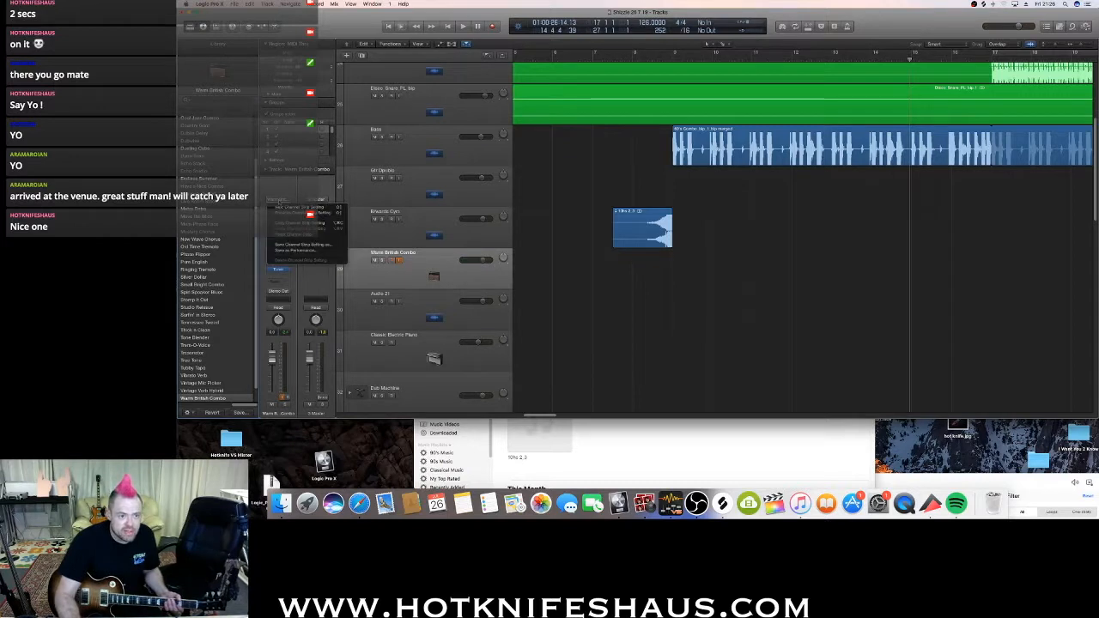
pyautogui.click(196, 375)
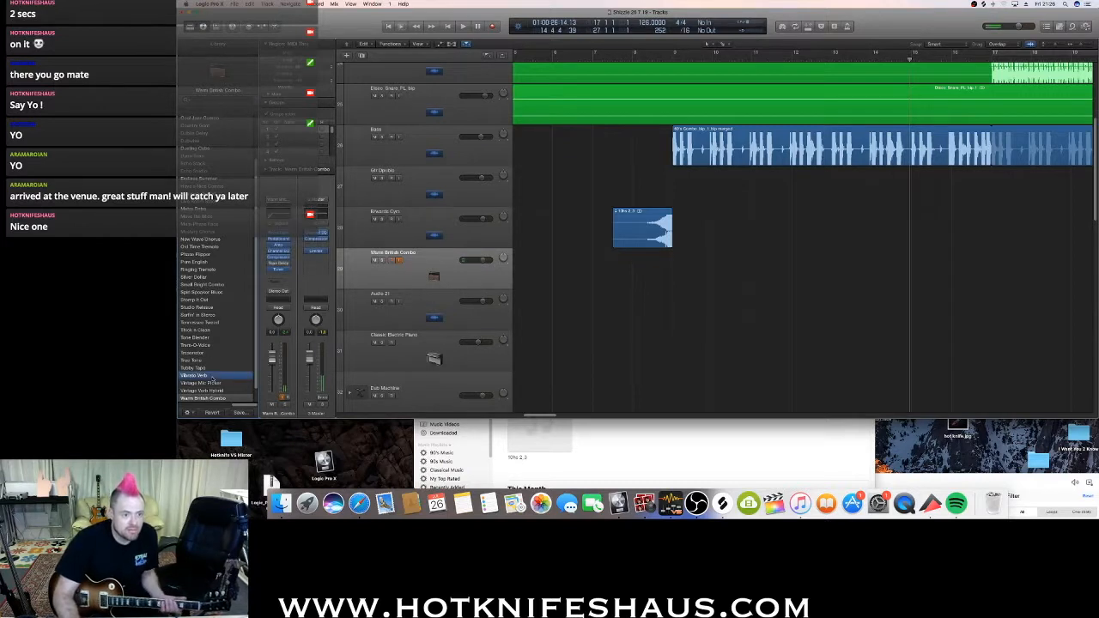
pyautogui.scroll(3, 199, 252)
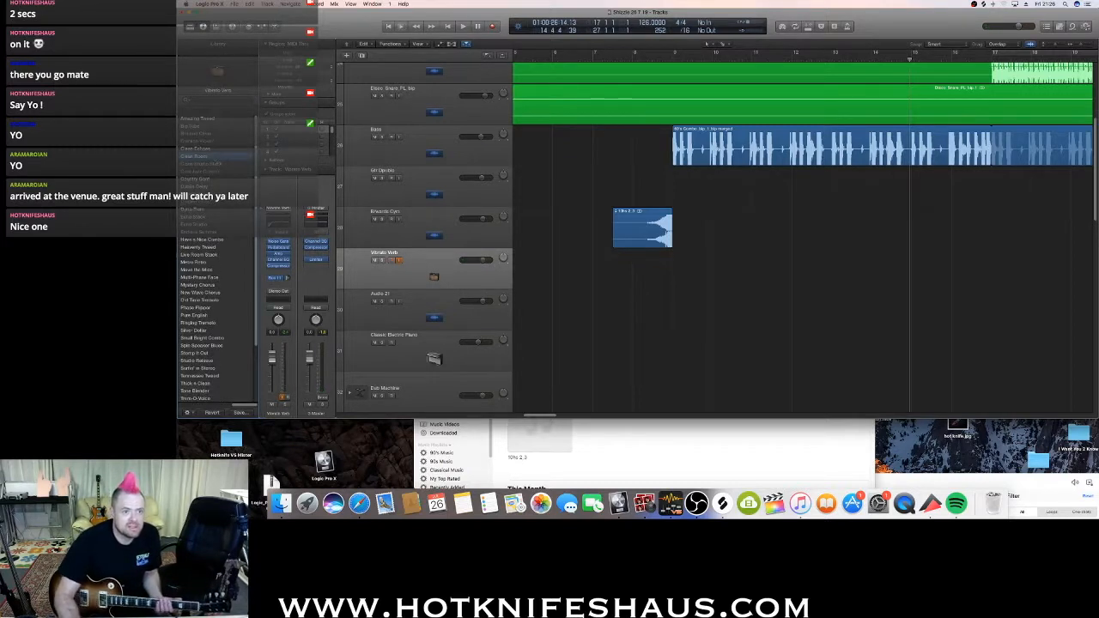
pyautogui.click(203, 164)
pyautogui.click(197, 187)
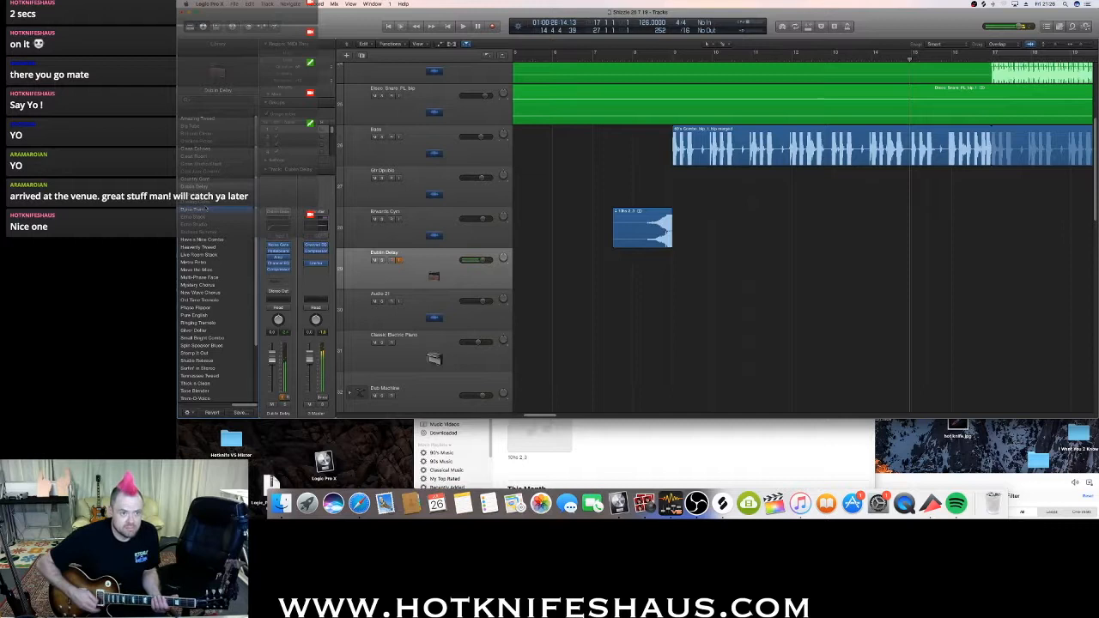
# Audition New Wave Chorus, American Metal, American Stack Crunch, Arena Ready and British Metal on the guitar track, then load Burnin' Tweed.
pyautogui.click(201, 292)
pyautogui.moveTo(246, 407); pyautogui.dragTo(204, 411)
pyautogui.click(240, 134)
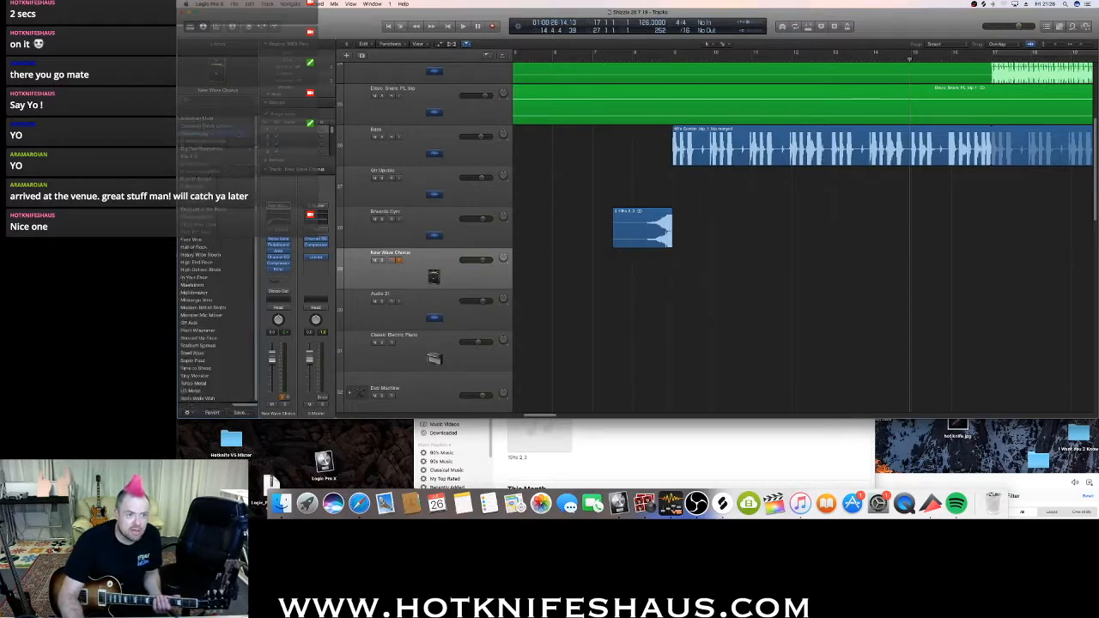
pyautogui.click(225, 120)
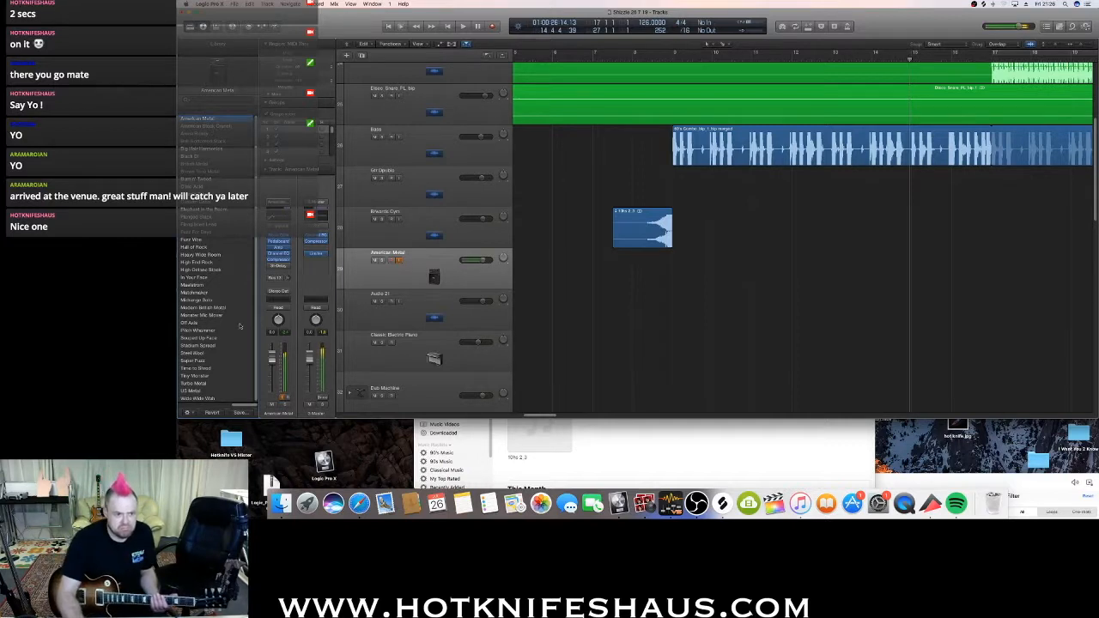
pyautogui.press('Down')
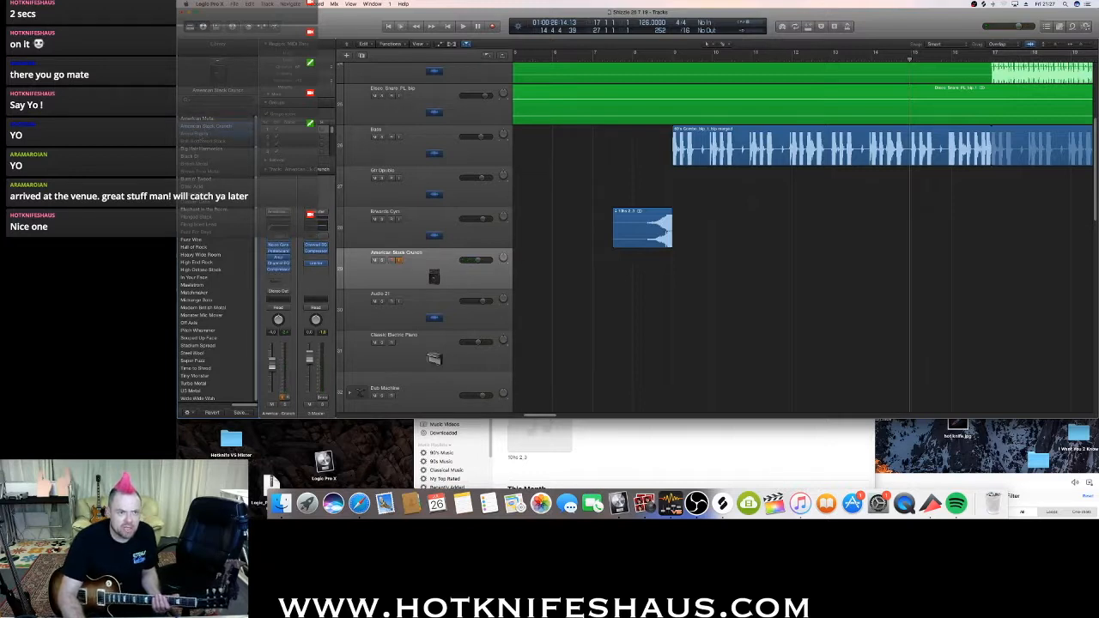
pyautogui.press('Down')
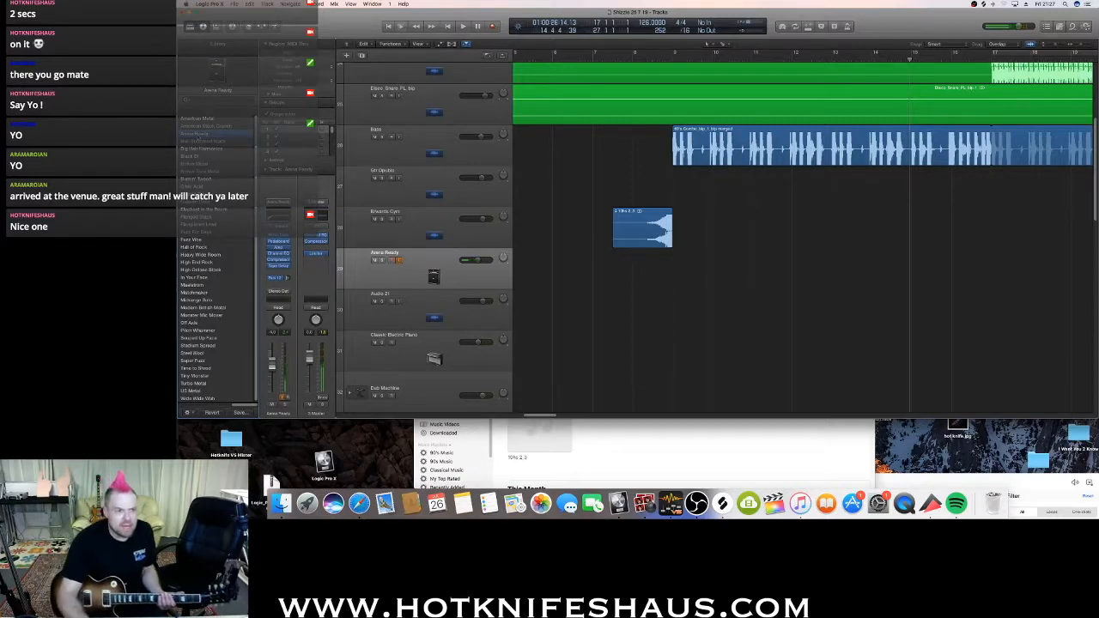
pyautogui.click(214, 165)
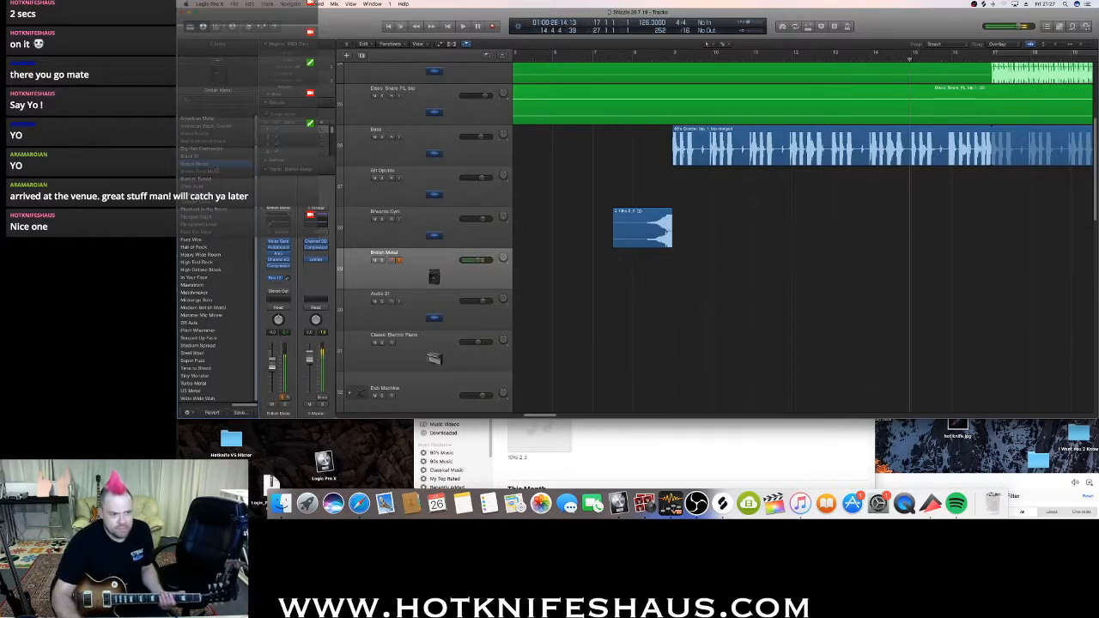
pyautogui.click(202, 179)
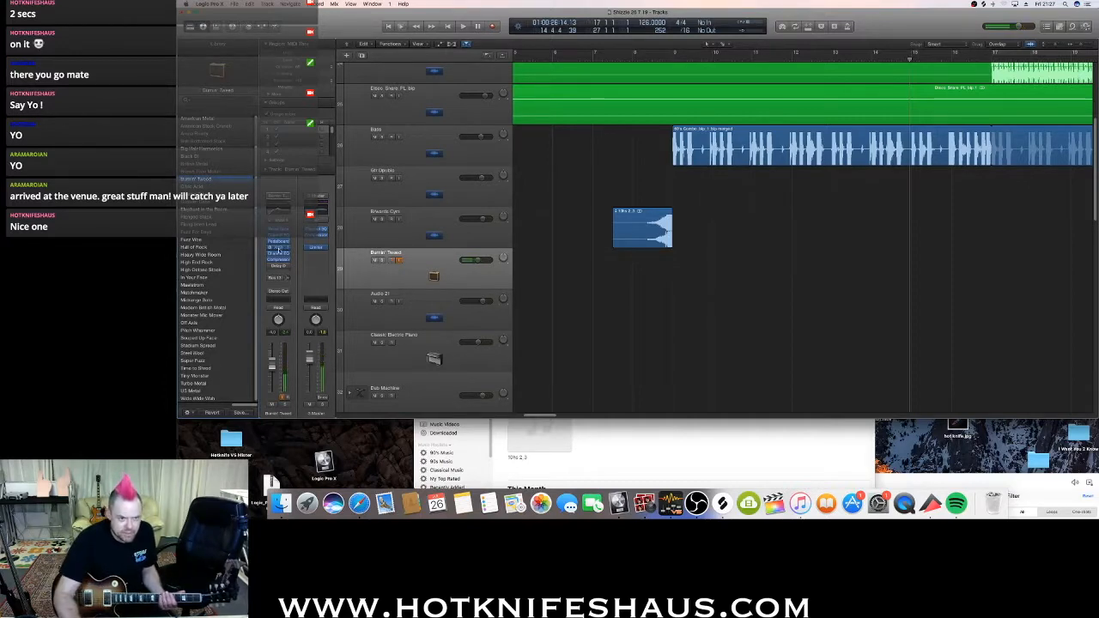
# Move the Amp Designer microphone farther from the Burnin' Tweed cabinet, open the track's Noise Gate, and close Amp Designer.
pyautogui.click(278, 247)
pyautogui.moveTo(580, 159)
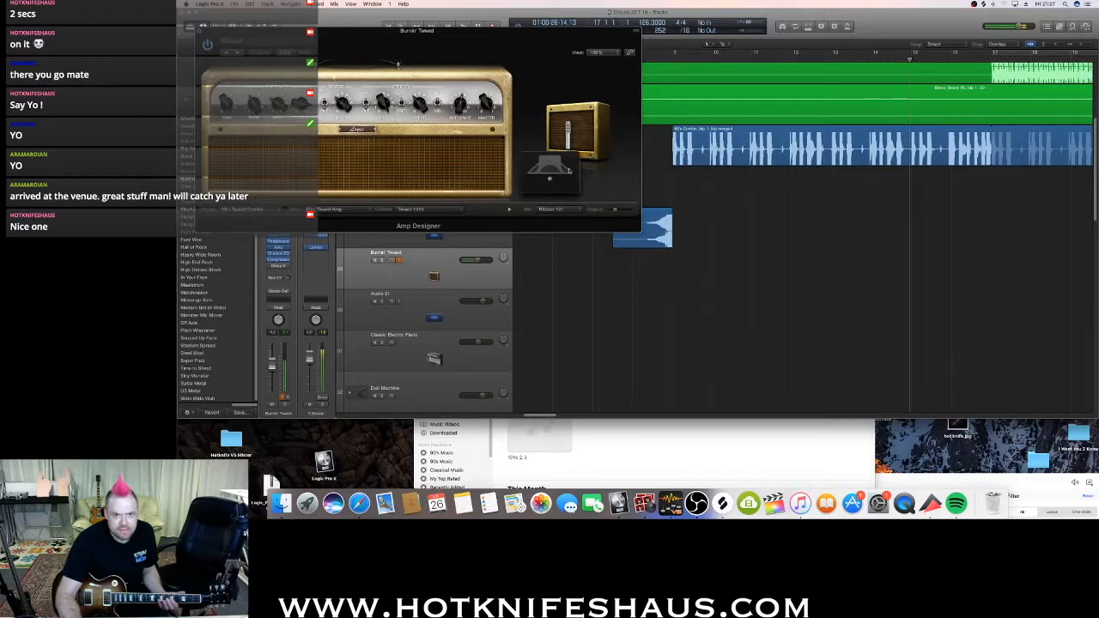
pyautogui.moveTo(550, 178); pyautogui.dragTo(549, 212)
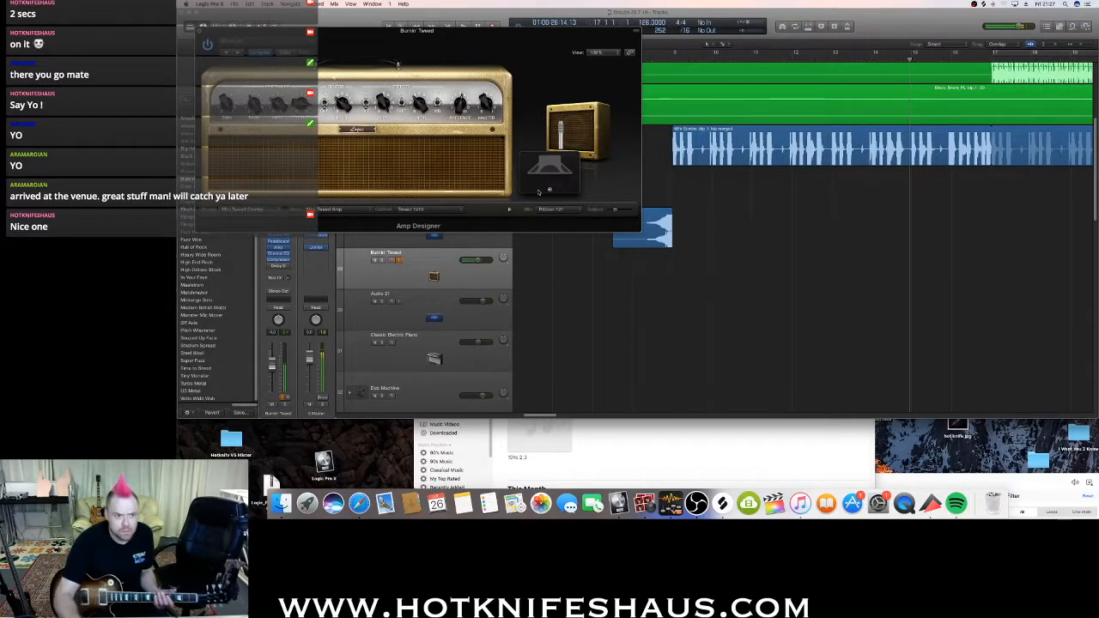
pyautogui.moveTo(398, 64); pyautogui.dragTo(793, 163)
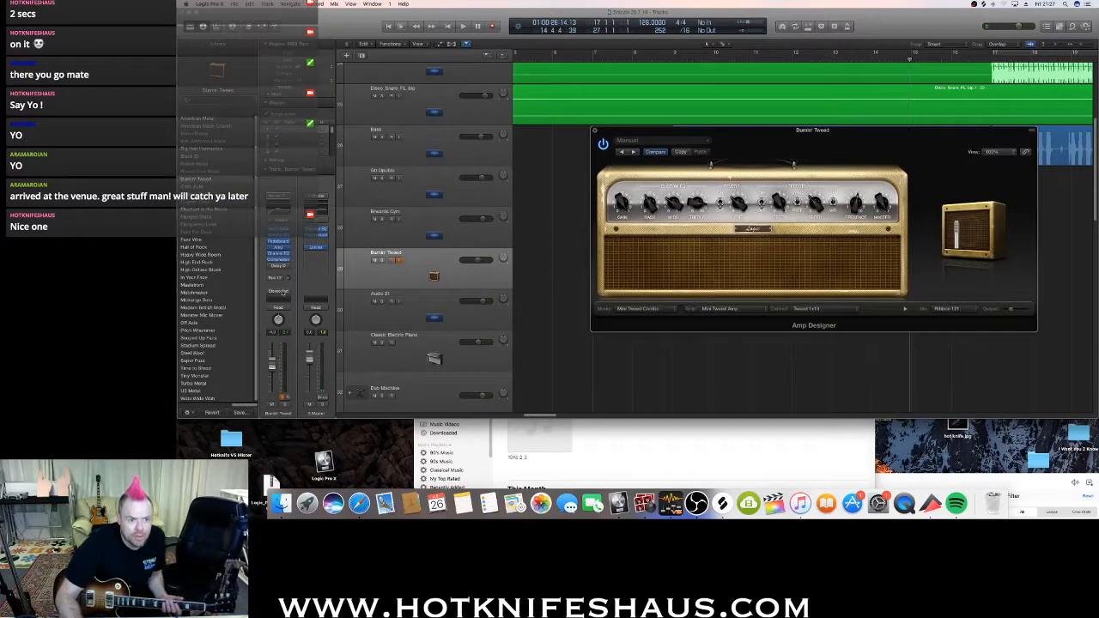
pyautogui.click(278, 235)
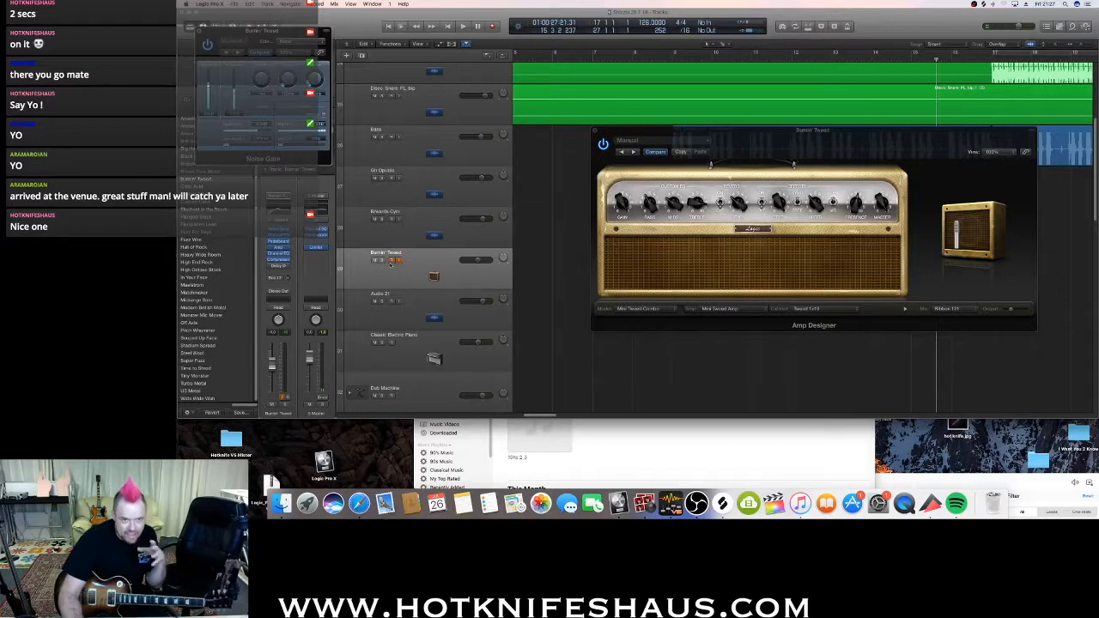
pyautogui.click(595, 132)
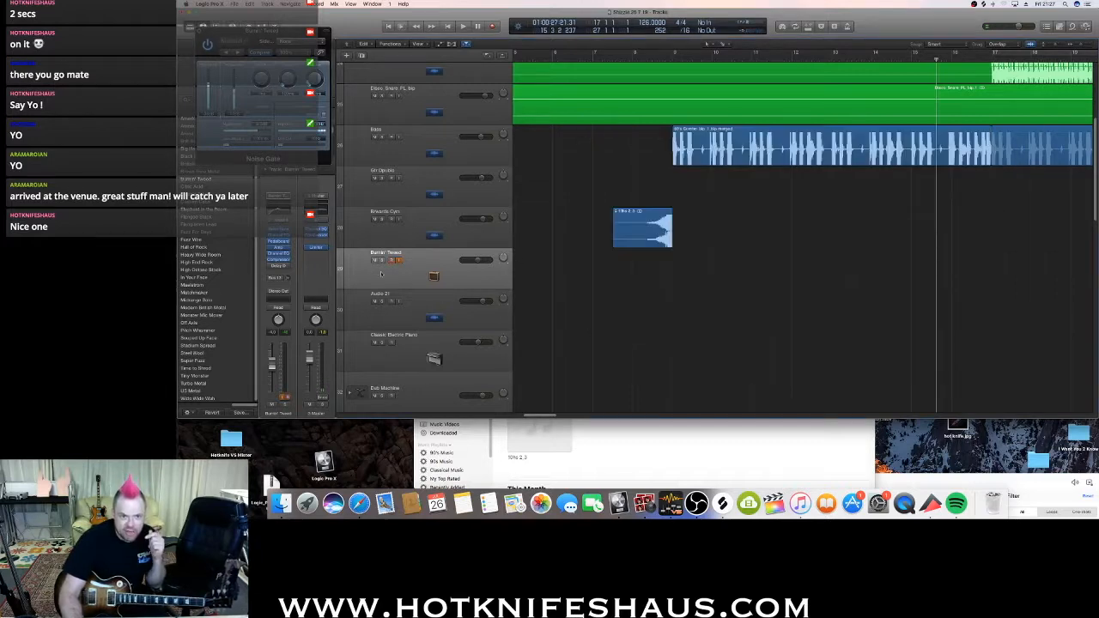
# Solo the Burnin' Tweed track, record a guitar take starting from bar 7, and turn solo off again.
pyautogui.click(383, 259)
pyautogui.click(594, 62)
pyautogui.click(491, 26)
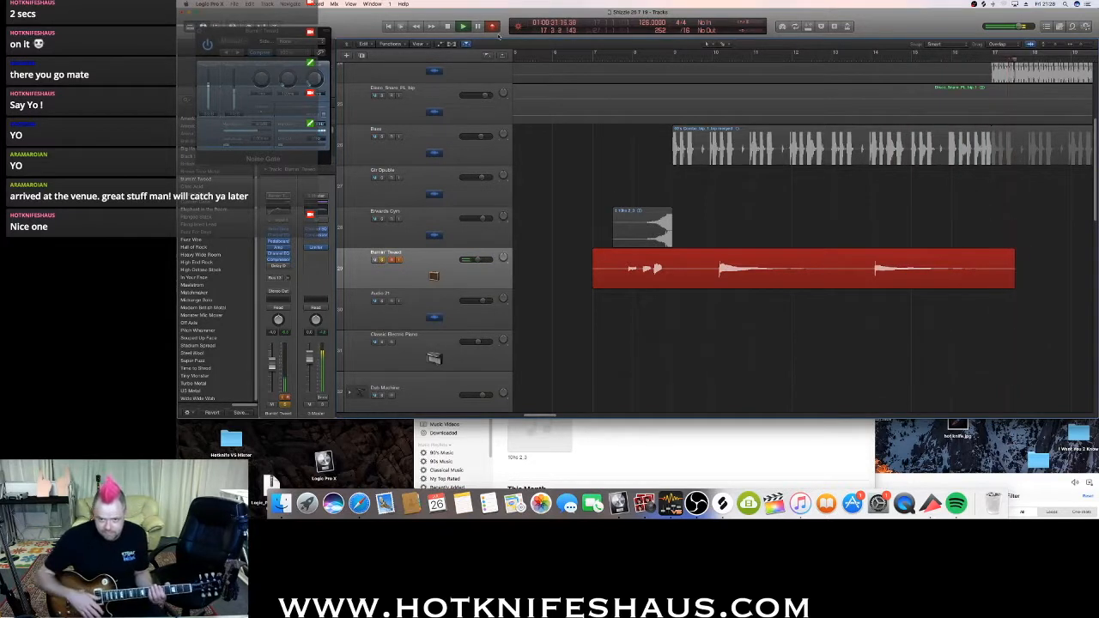
pyautogui.press('space')
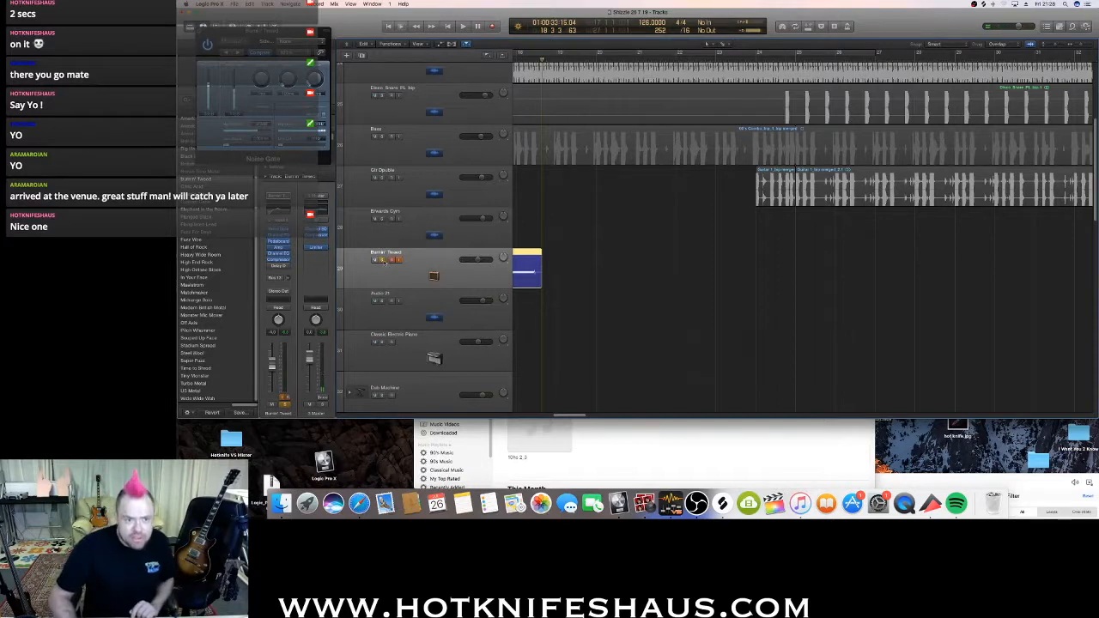
pyautogui.click(383, 260)
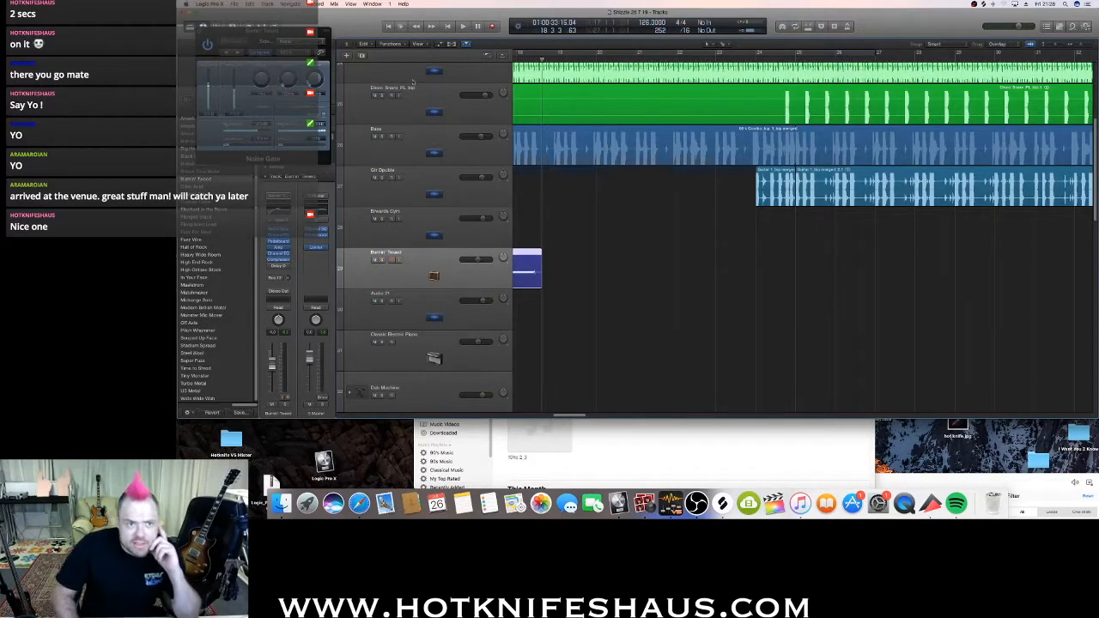
# Bounce the recorded Burnin' Tweed track in place under the name Burnin' Tweed_bip.
pyautogui.click(394, 44)
pyautogui.click(378, 46)
pyautogui.click(366, 44)
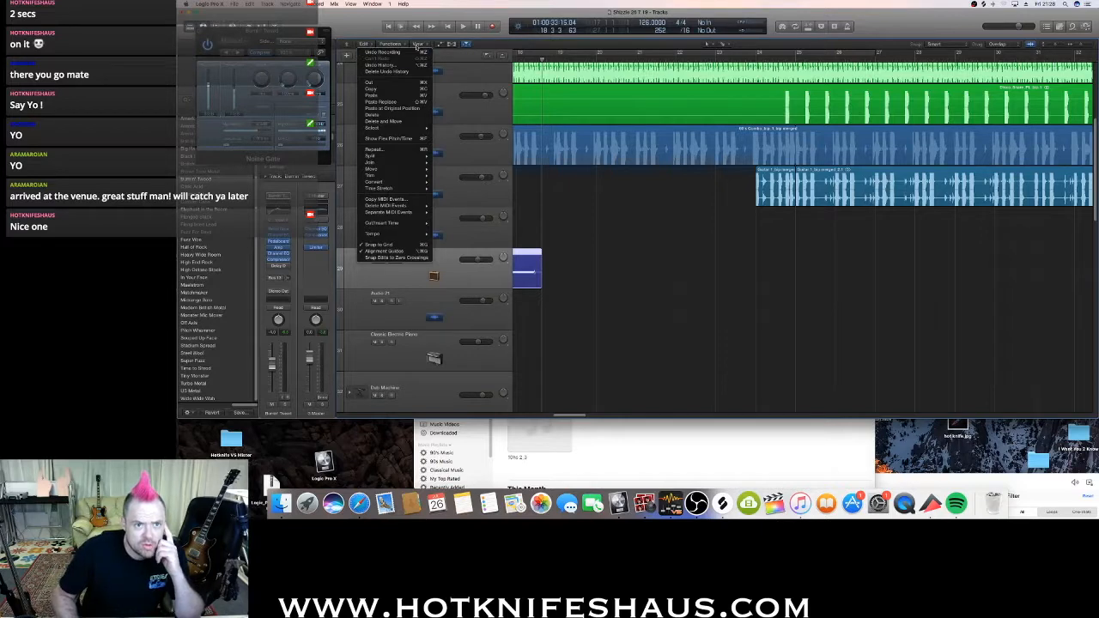
pyautogui.click(347, 32)
pyautogui.click(234, 3)
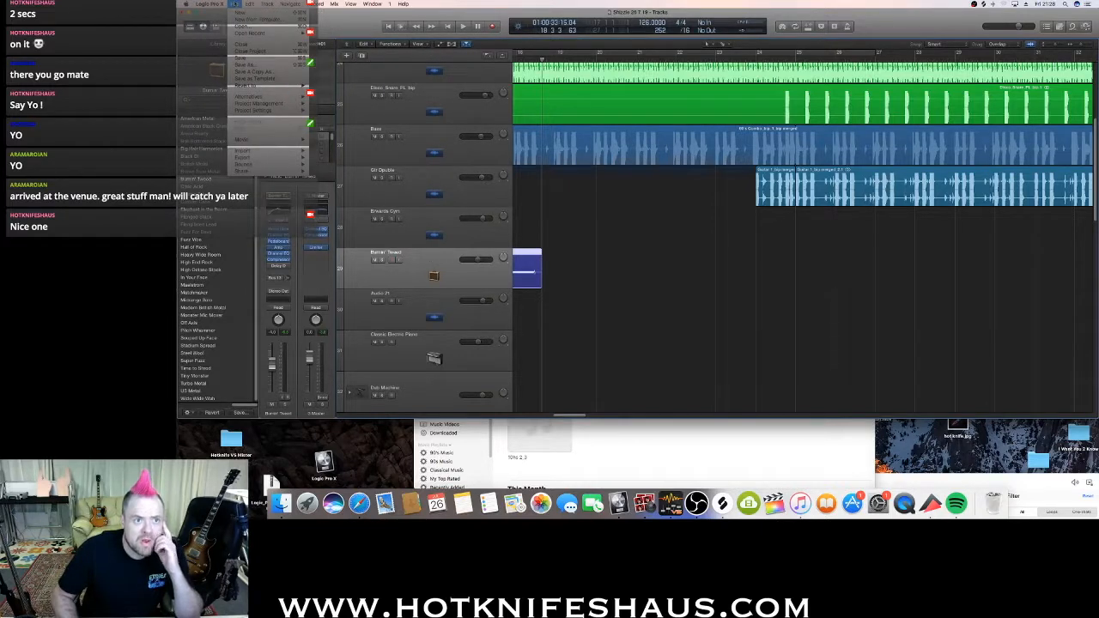
pyautogui.moveTo(284, 164)
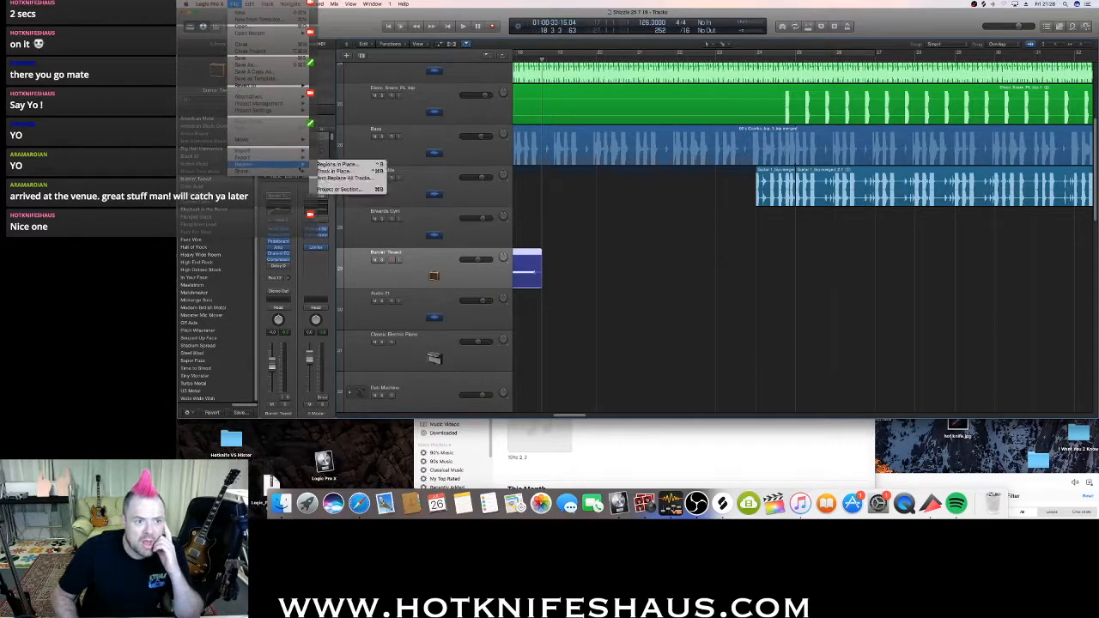
pyautogui.click(339, 171)
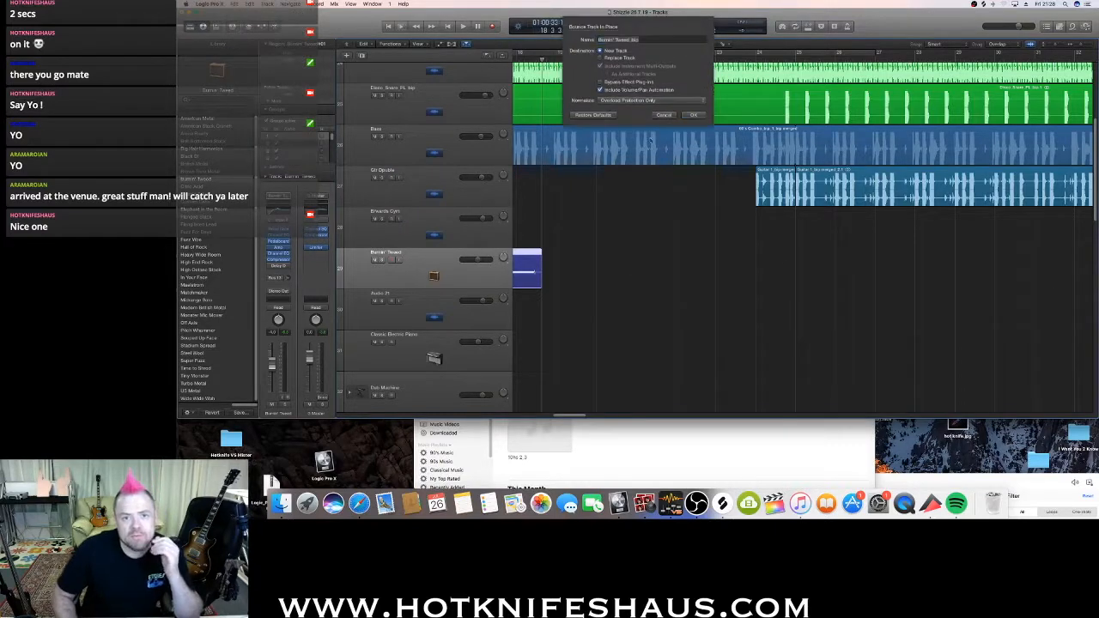
pyautogui.click(695, 115)
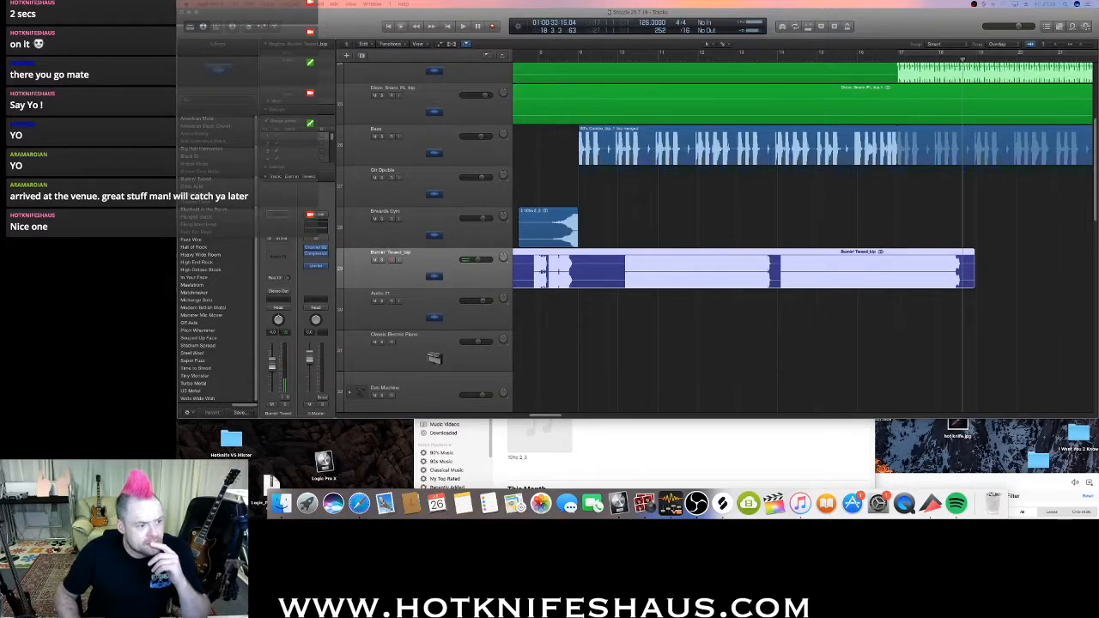
# Play back the bounced guitar with the arrangement, stop, and select the Burnin' Tweed_bip region.
pyautogui.click(725, 356)
pyautogui.press('space')
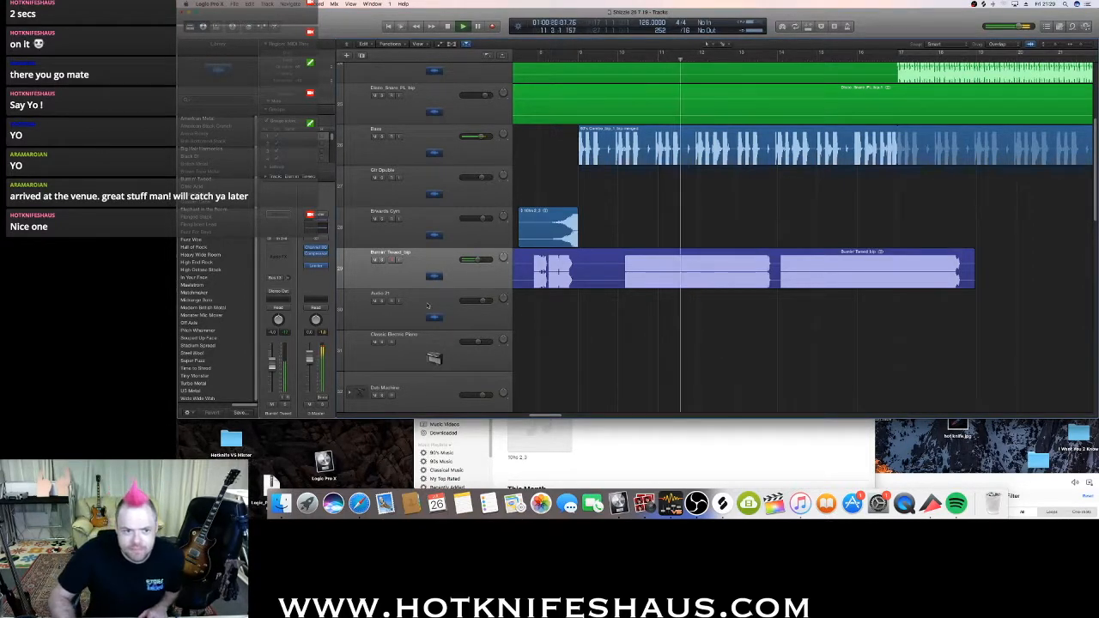
pyautogui.click(364, 252)
pyautogui.press('space')
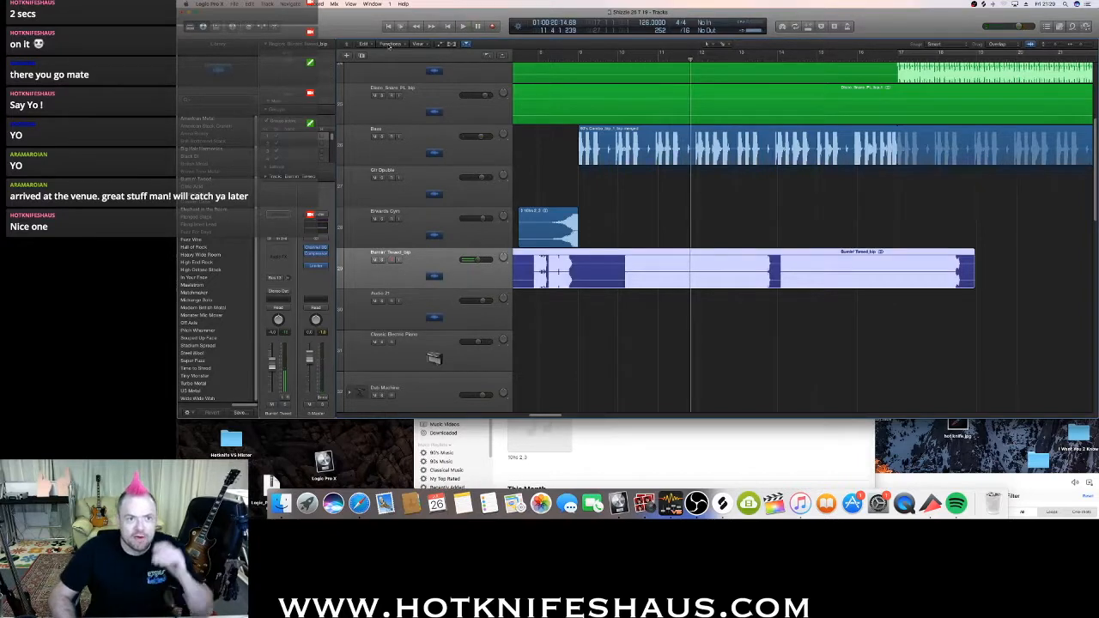
# Check the arrangement's function and editing commands for a way to reverse the bounced guitar region.
pyautogui.click(389, 44)
pyautogui.click(364, 44)
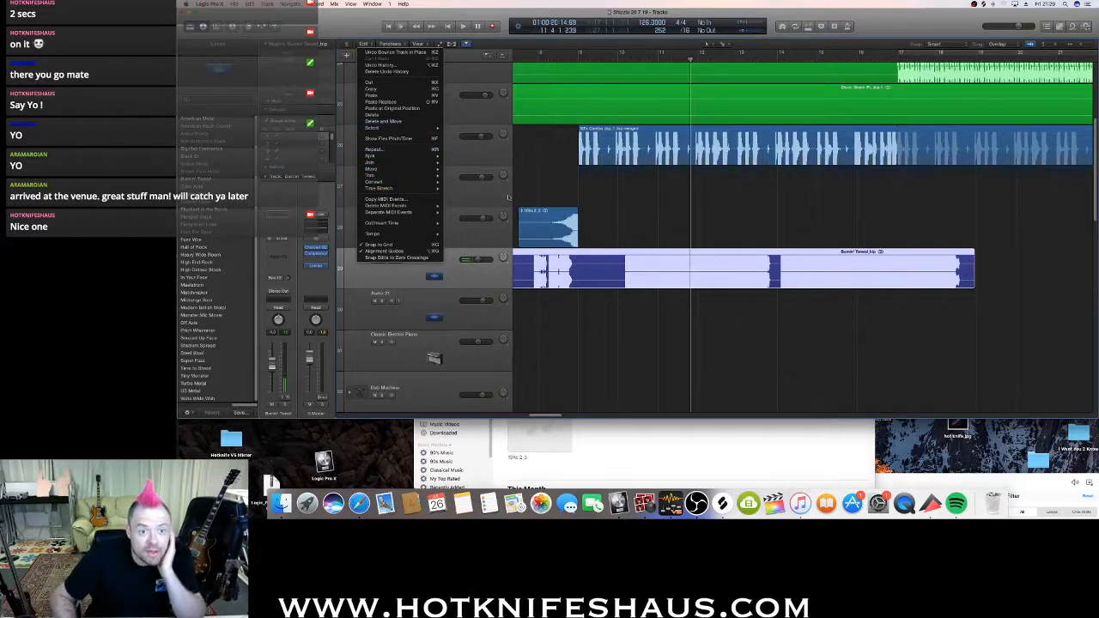
pyautogui.click(583, 260)
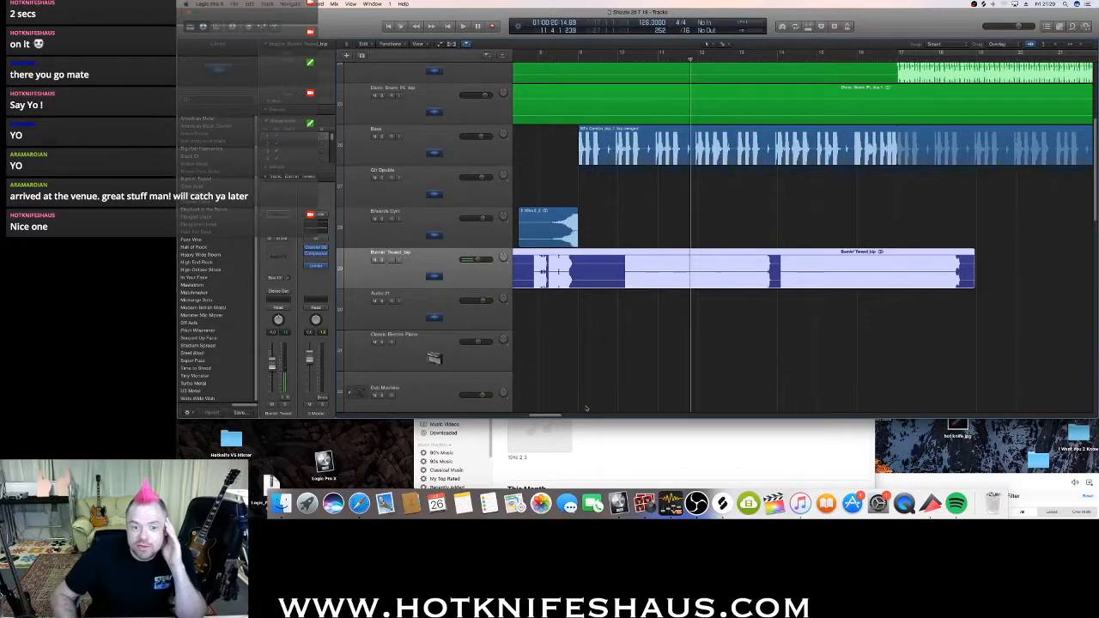
# Enlarge the project window, open the Burnin' Tweed_bip region in the audio editor, and check its commands for a reverse function.
pyautogui.moveTo(581, 419); pyautogui.dragTo(580, 485)
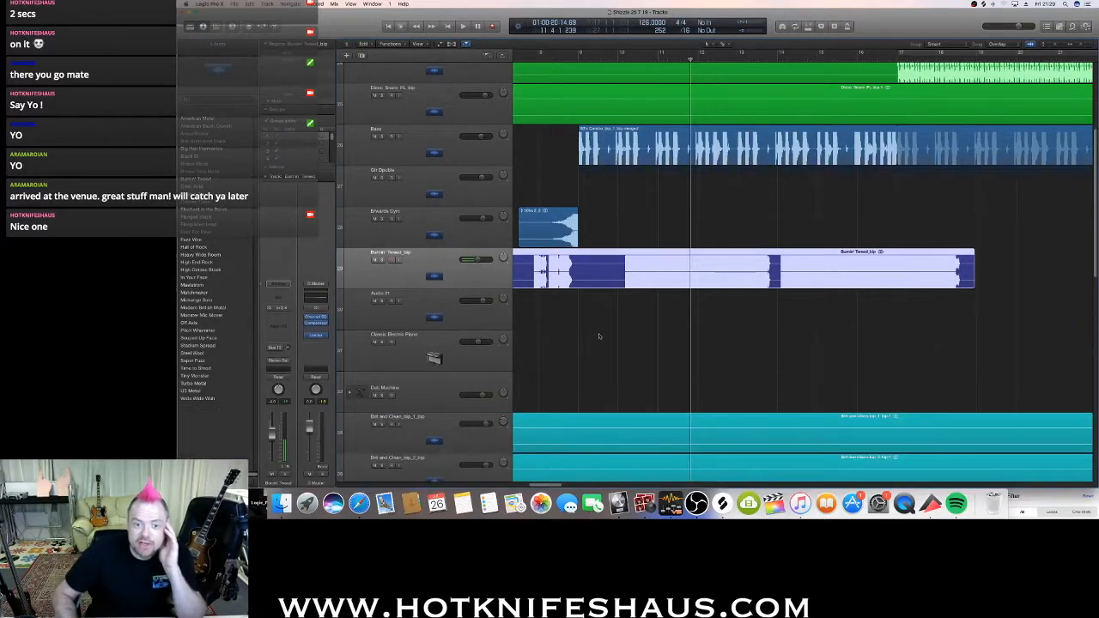
pyautogui.doubleClick(584, 267)
pyautogui.click(356, 344)
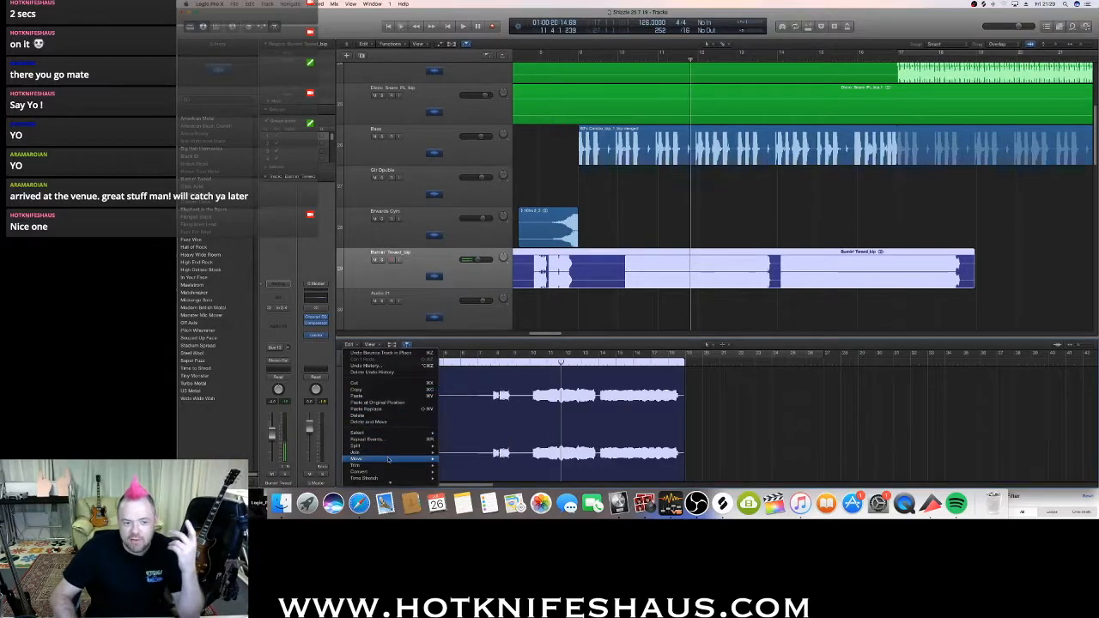
pyautogui.moveTo(391, 463)
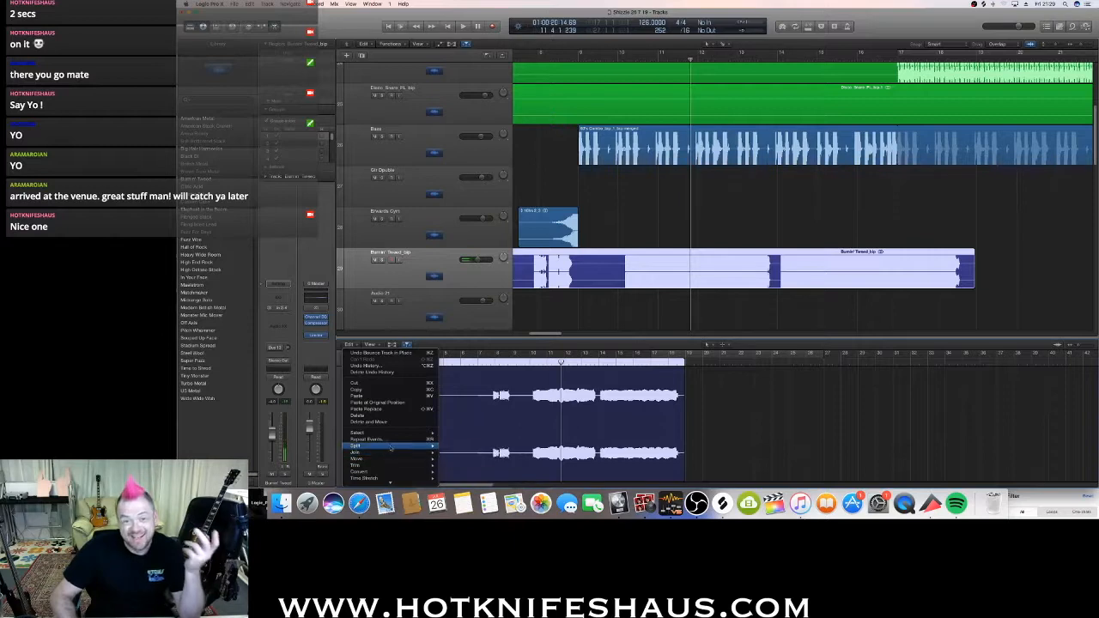
pyautogui.click(371, 344)
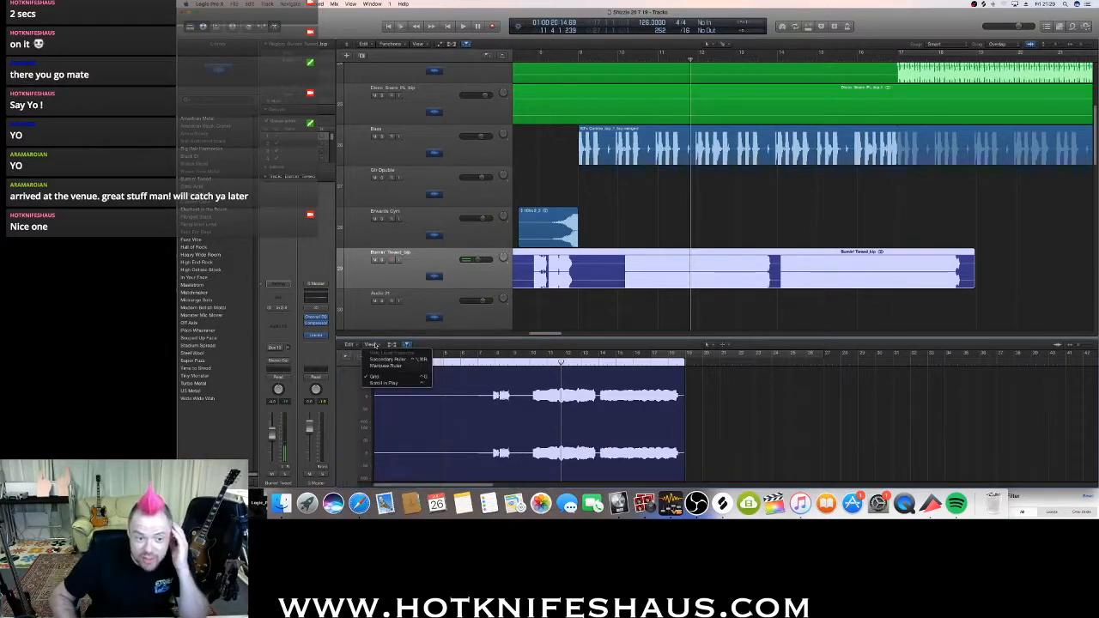
pyautogui.click(351, 344)
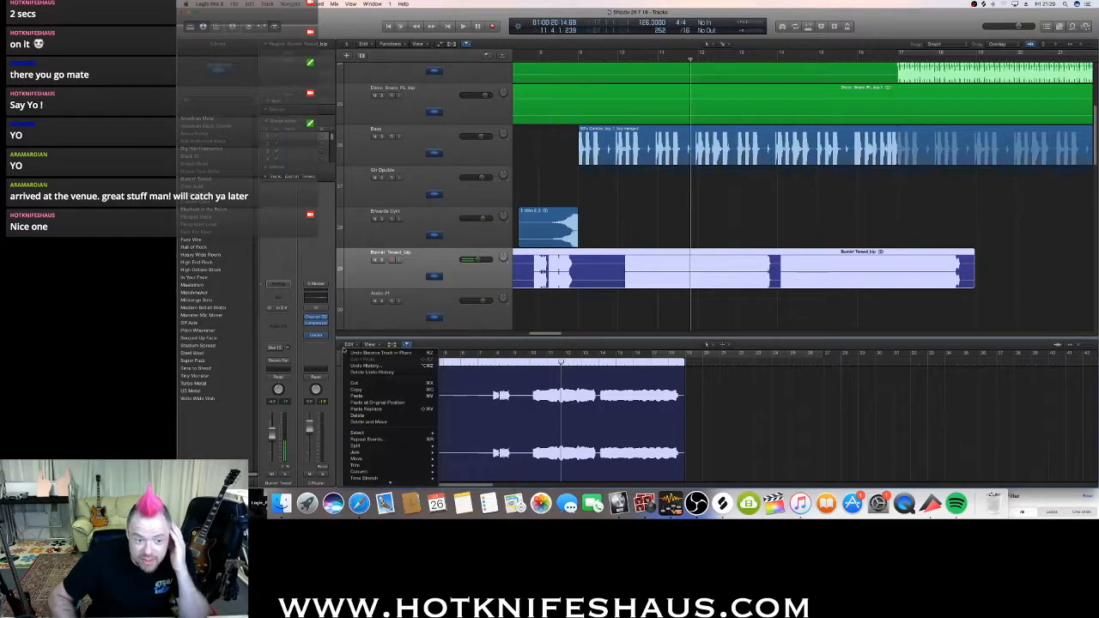
pyautogui.moveTo(393, 479)
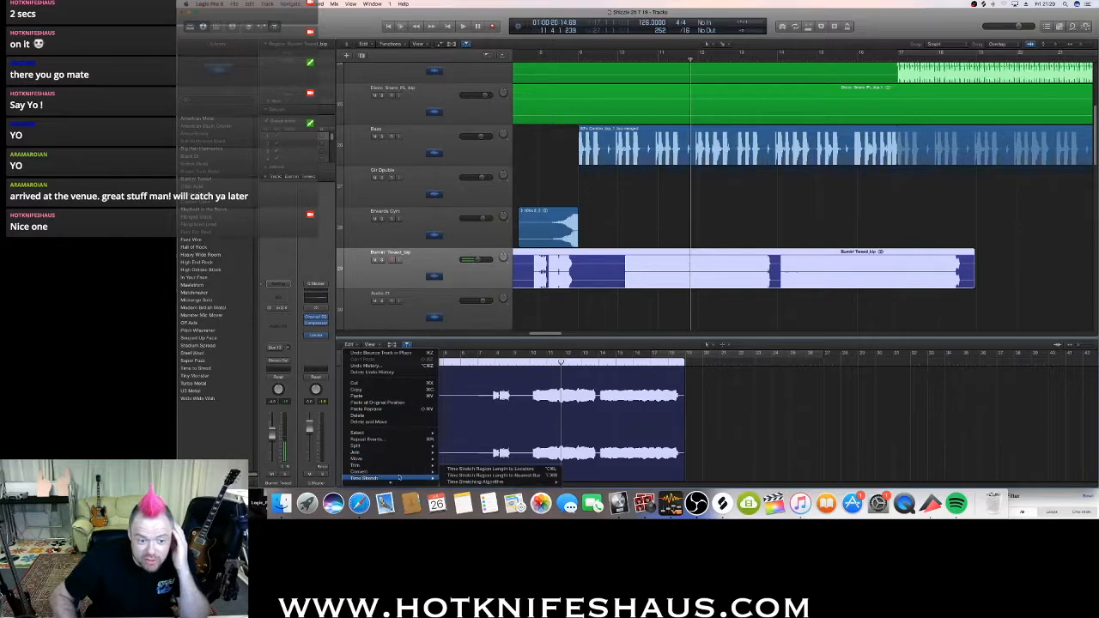
pyautogui.moveTo(403, 449)
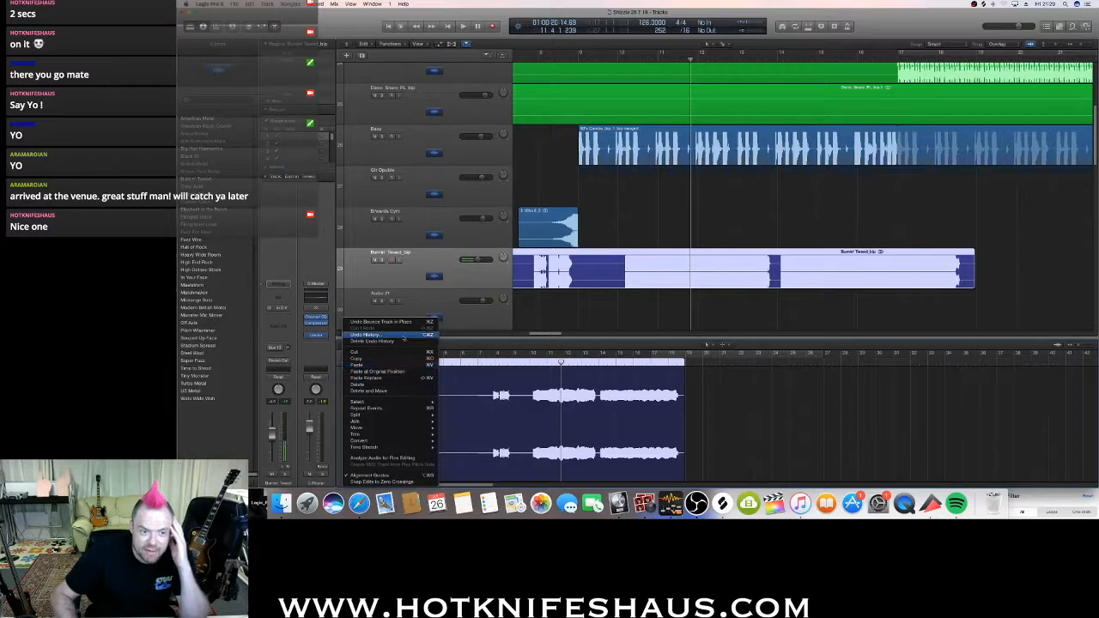
pyautogui.click(557, 306)
# Search the application help for "reverse" and close the search.
pyautogui.click(407, 4)
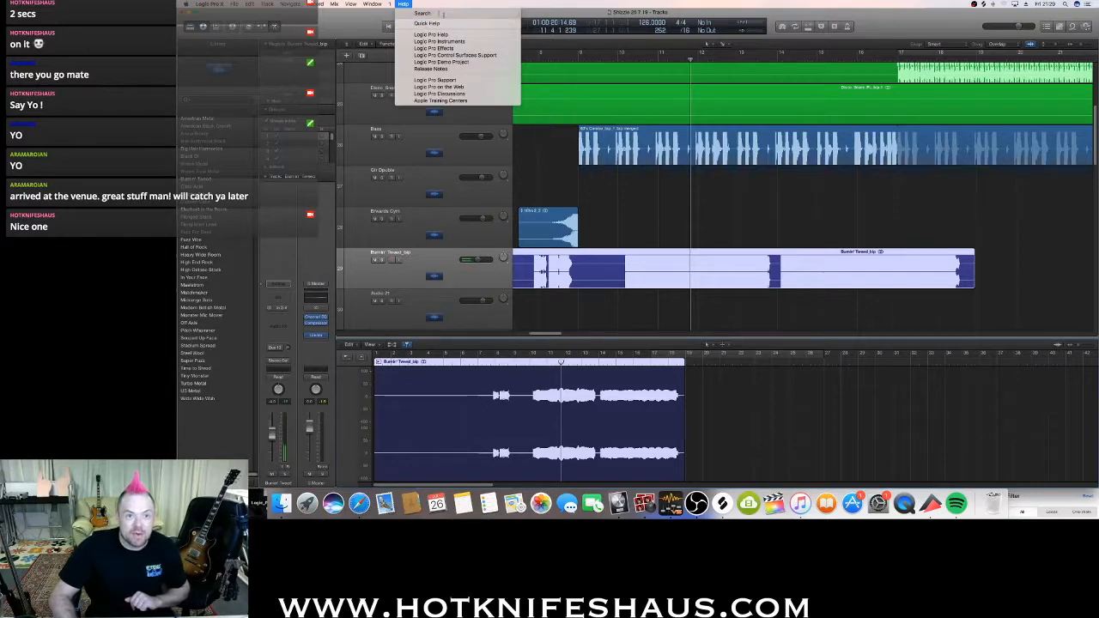
pyautogui.write('reverse')
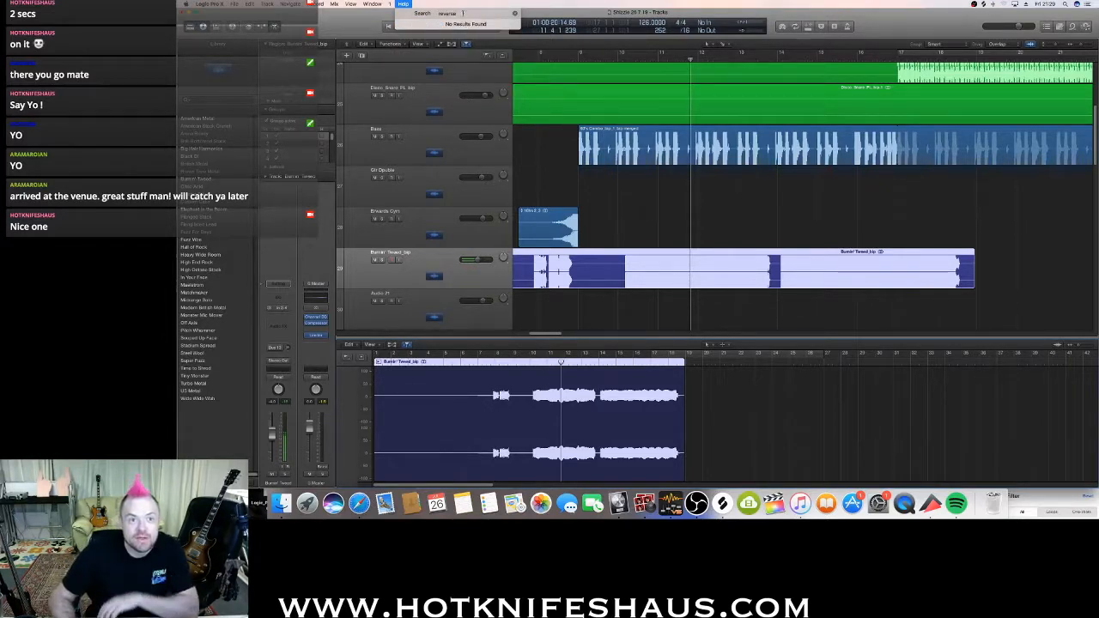
pyautogui.click(403, 5)
pyautogui.click(404, 5)
pyautogui.click(813, 387)
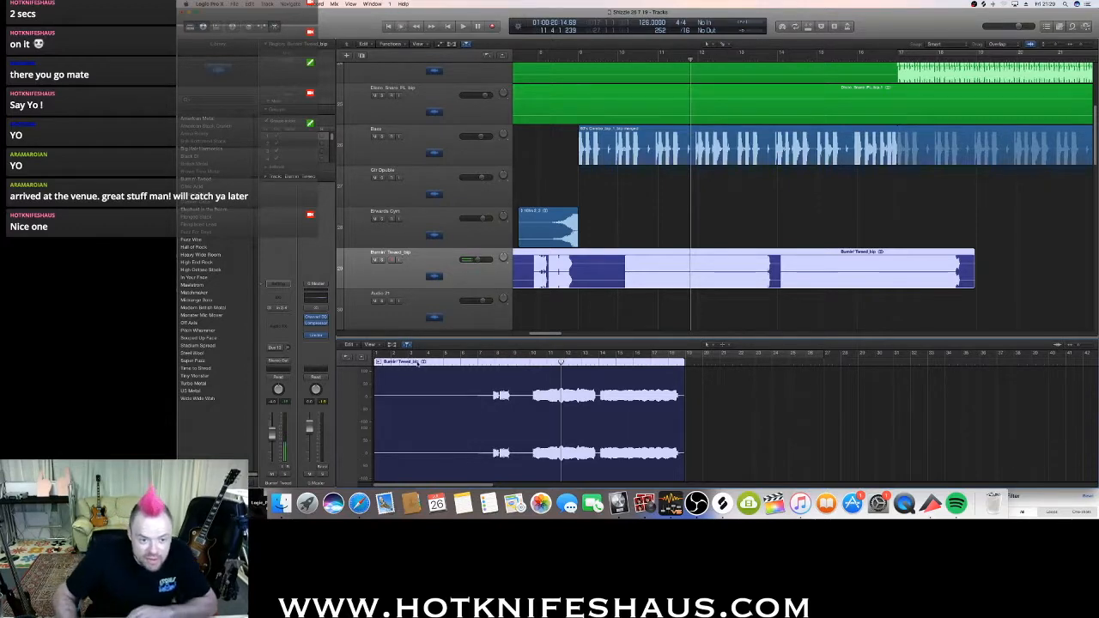
# Close the audio editor and check the Burnin' Tweed_bip region's command submenus in the arrangement for a reverse function.
pyautogui.press('e')
pyautogui.rightClick(429, 393)
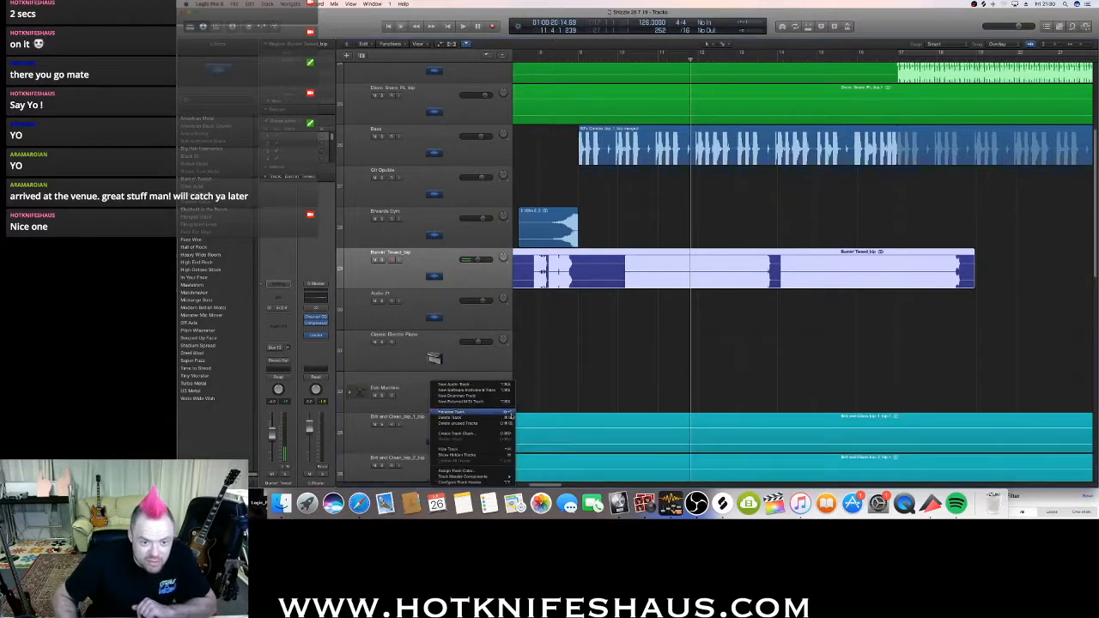
pyautogui.click(439, 413)
pyautogui.scroll(-3, 600, 258)
pyautogui.rightClick(574, 196)
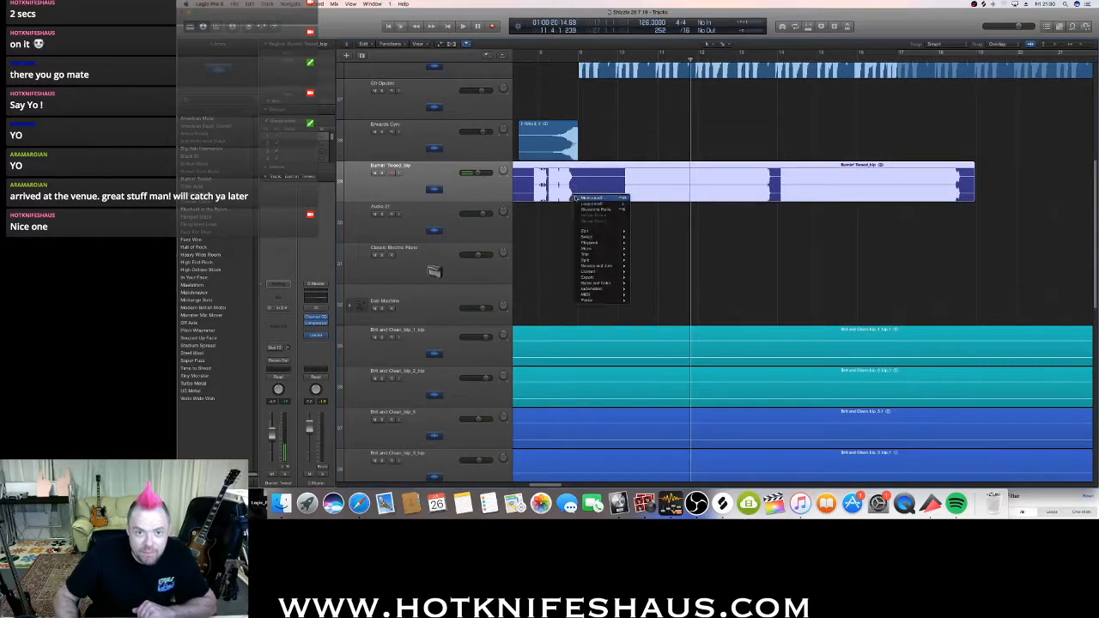
pyautogui.moveTo(609, 272)
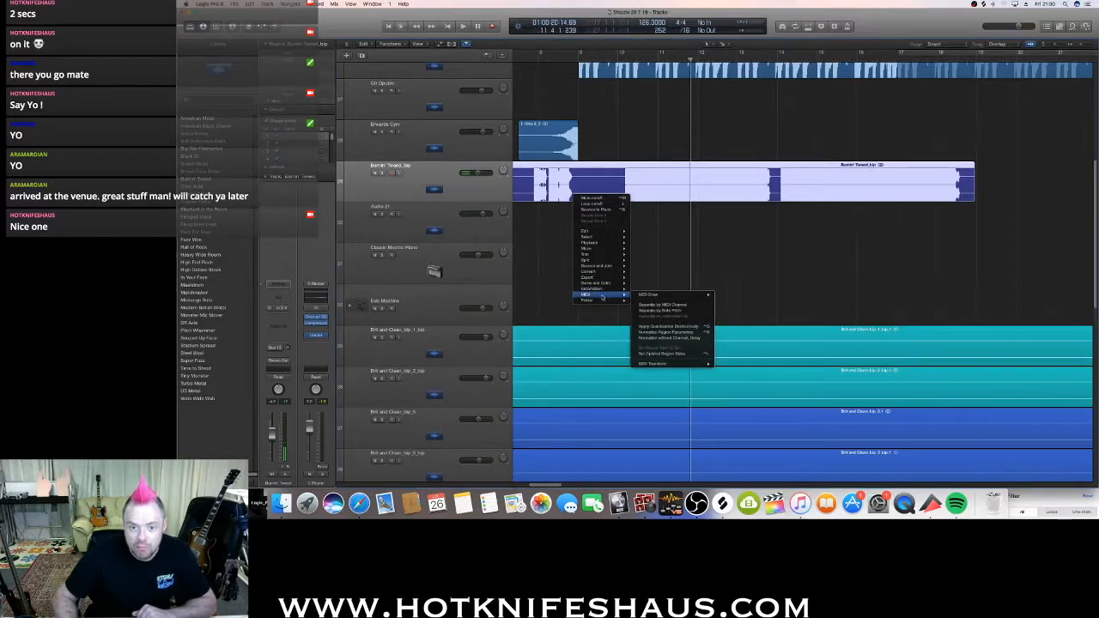
pyautogui.moveTo(612, 251)
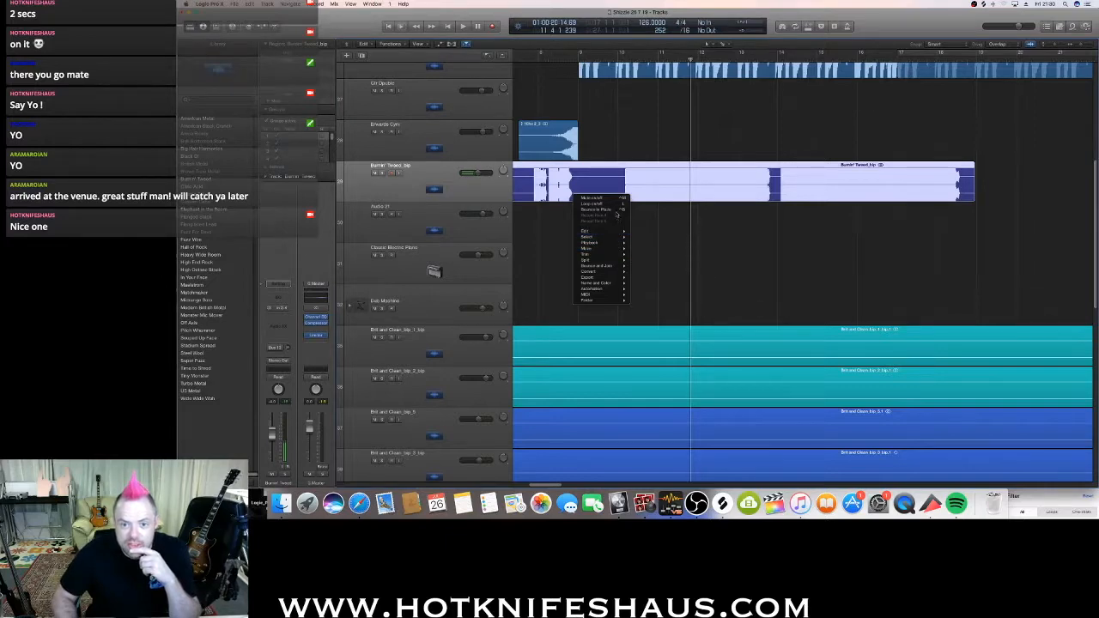
pyautogui.click(744, 264)
pyautogui.click(638, 239)
# Reopen the Burnin' Tweed_bip region in the audio editor, examine its split, trim and move commands for reversing, and deselect the region.
pyautogui.doubleClick(531, 191)
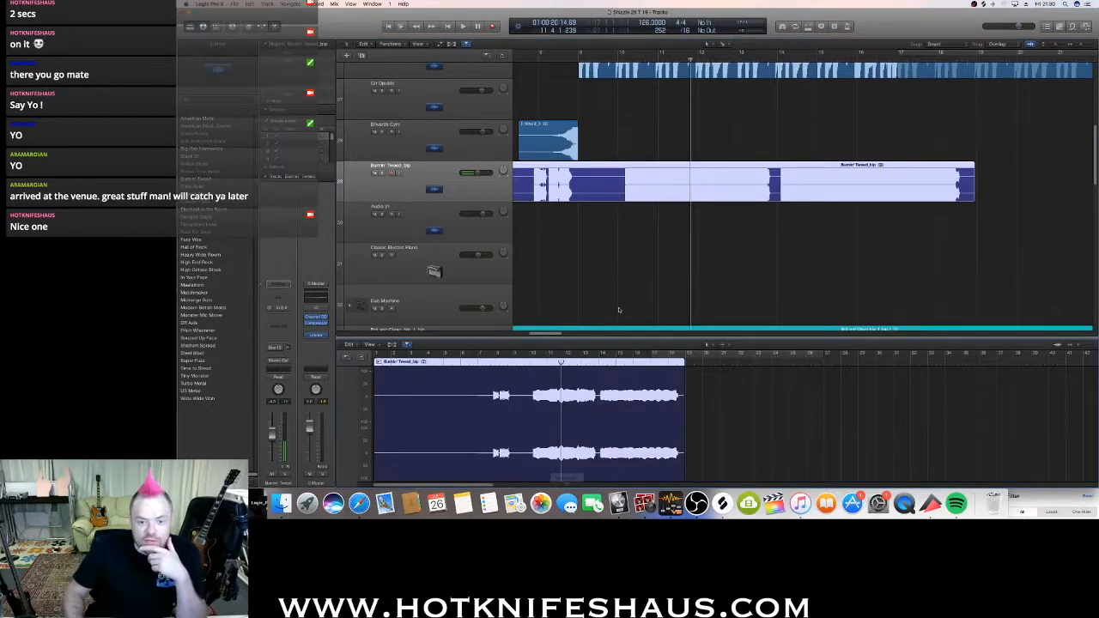
pyautogui.click(370, 344)
pyautogui.click(357, 345)
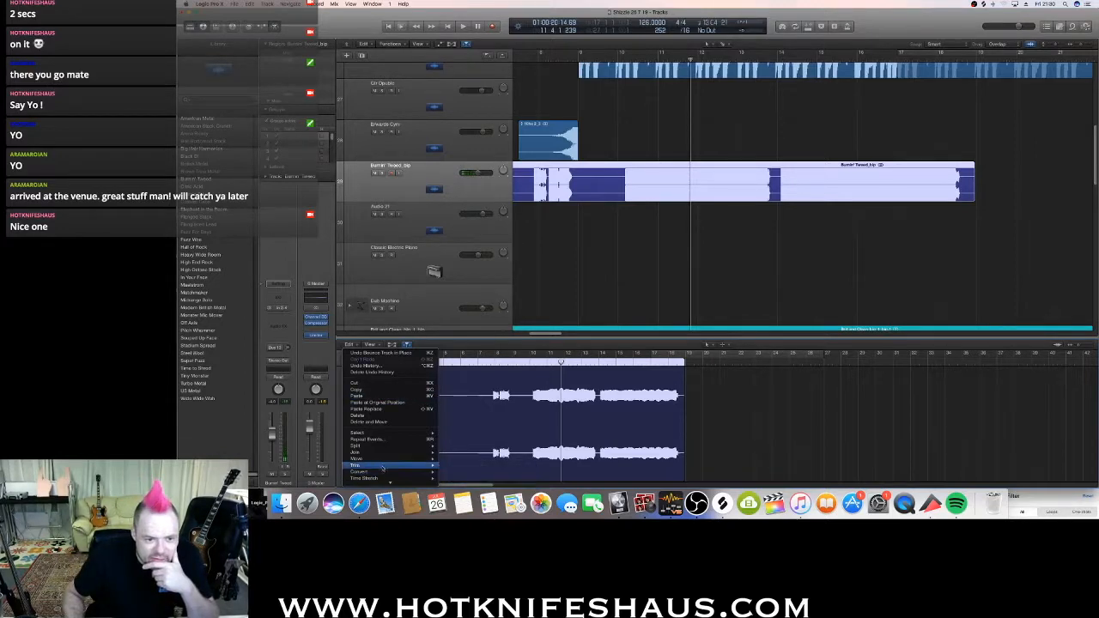
pyautogui.moveTo(387, 461)
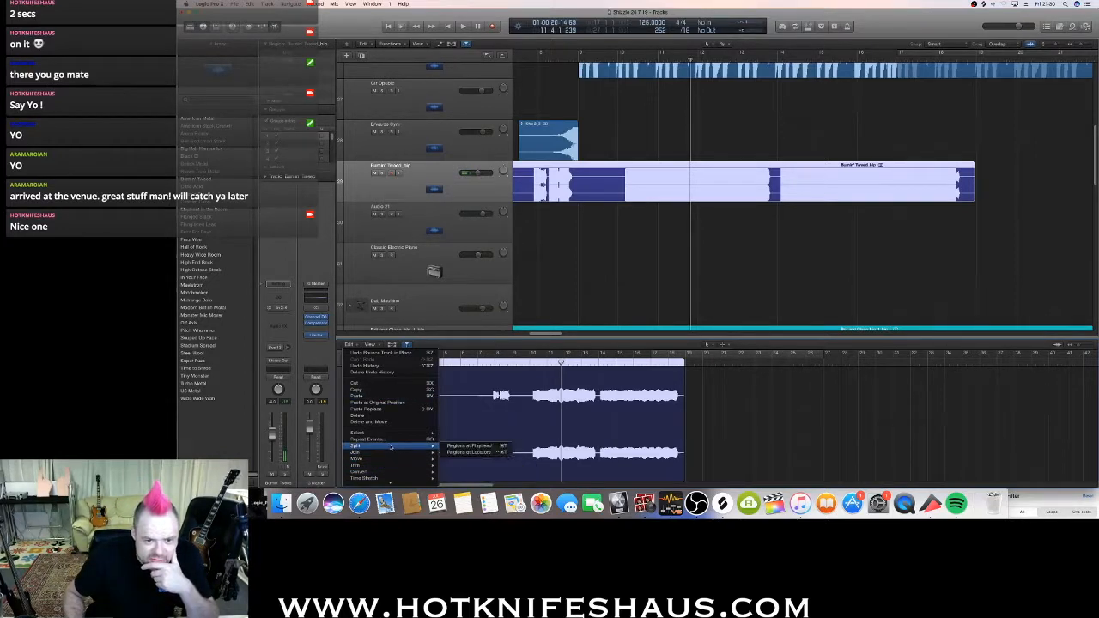
pyautogui.moveTo(394, 434)
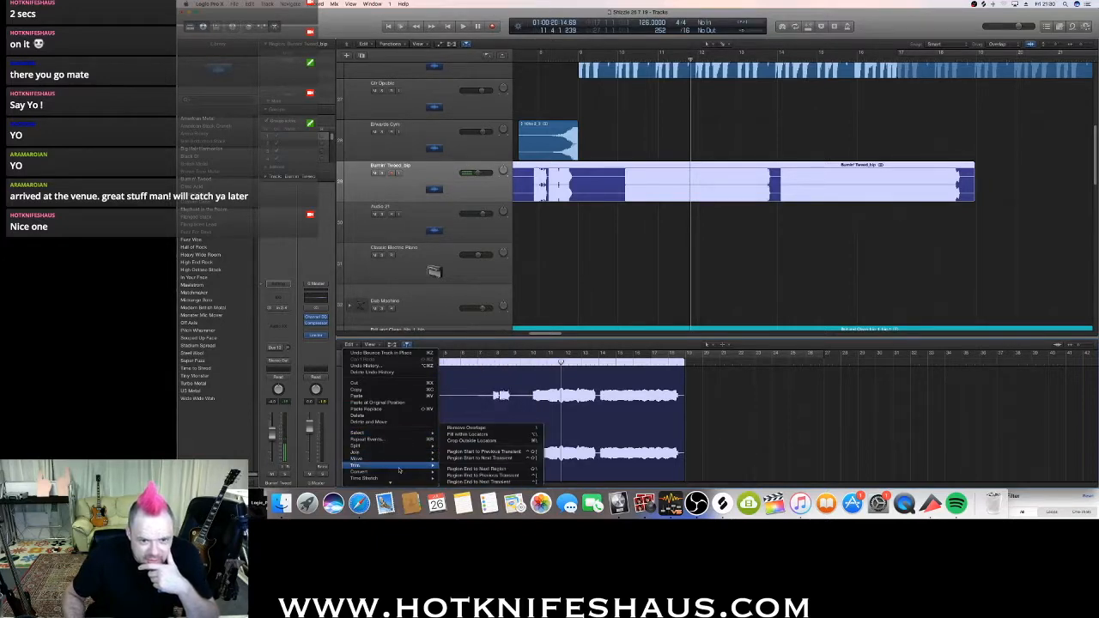
pyautogui.moveTo(401, 483)
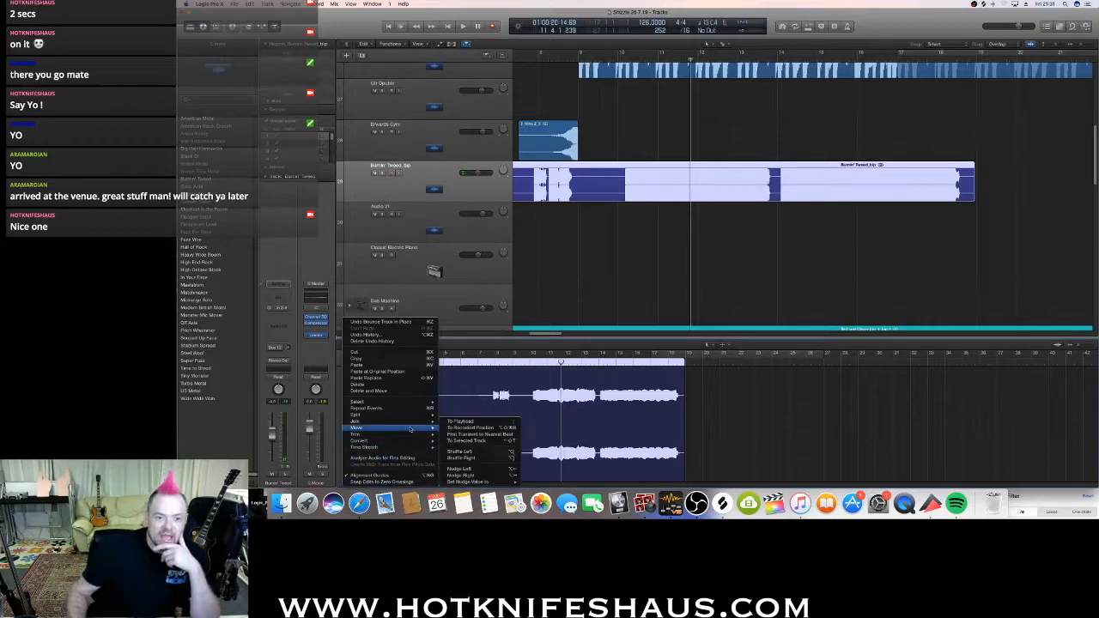
pyautogui.click(697, 252)
pyautogui.click(633, 261)
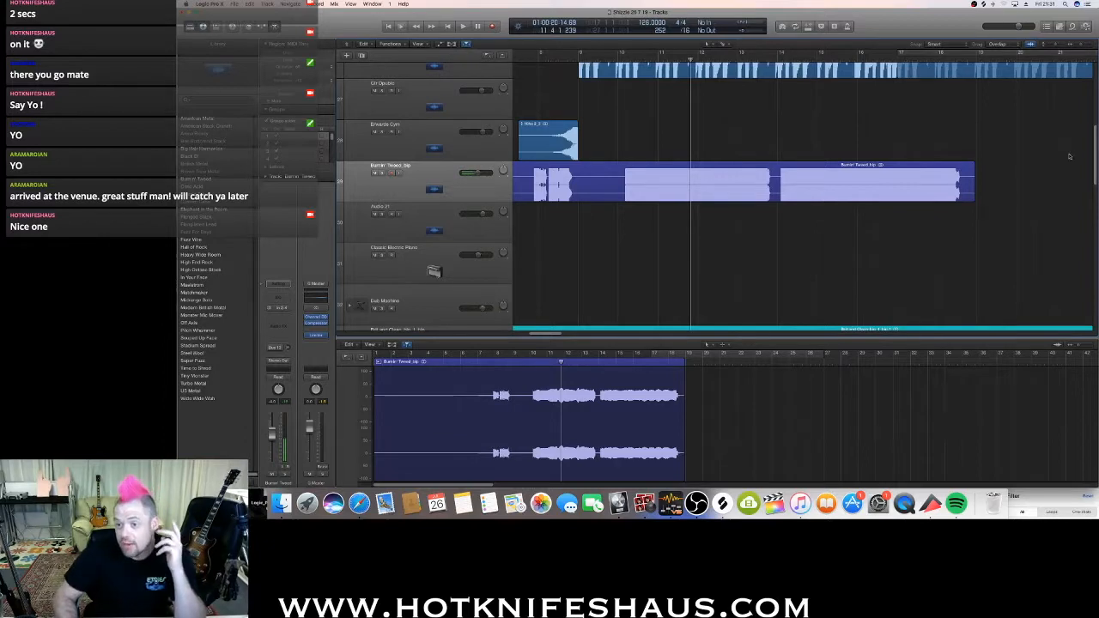
# Mute the Burnin' Tweed_bip track and play the arrangement from bar 1.
pyautogui.moveTo(1080, 347); pyautogui.dragTo(1078, 347)
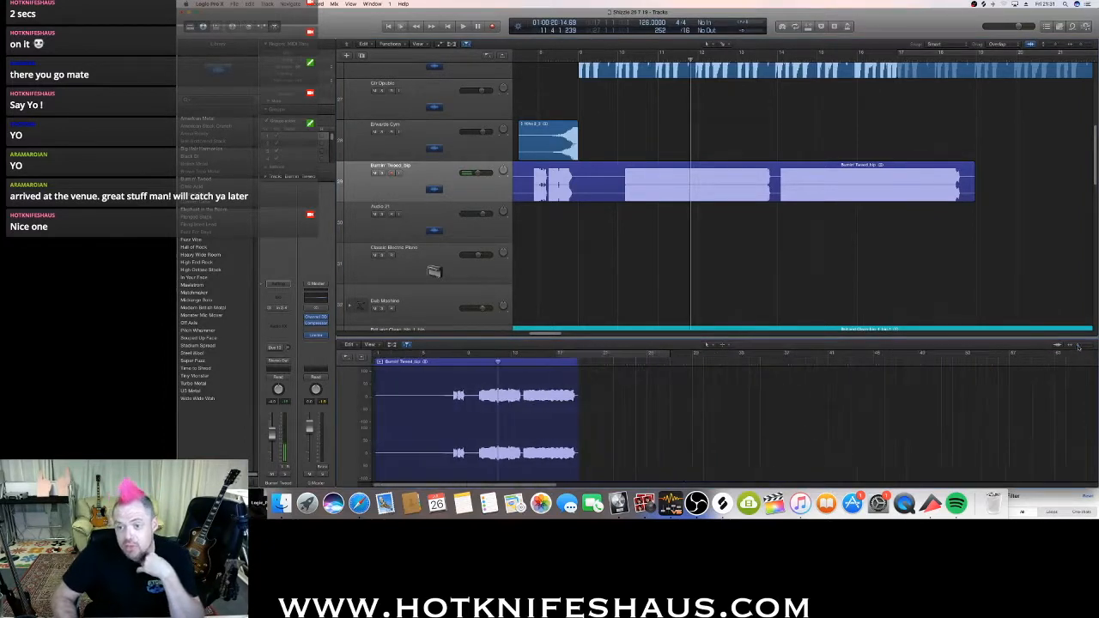
pyautogui.moveTo(1081, 43); pyautogui.dragTo(1053, 45)
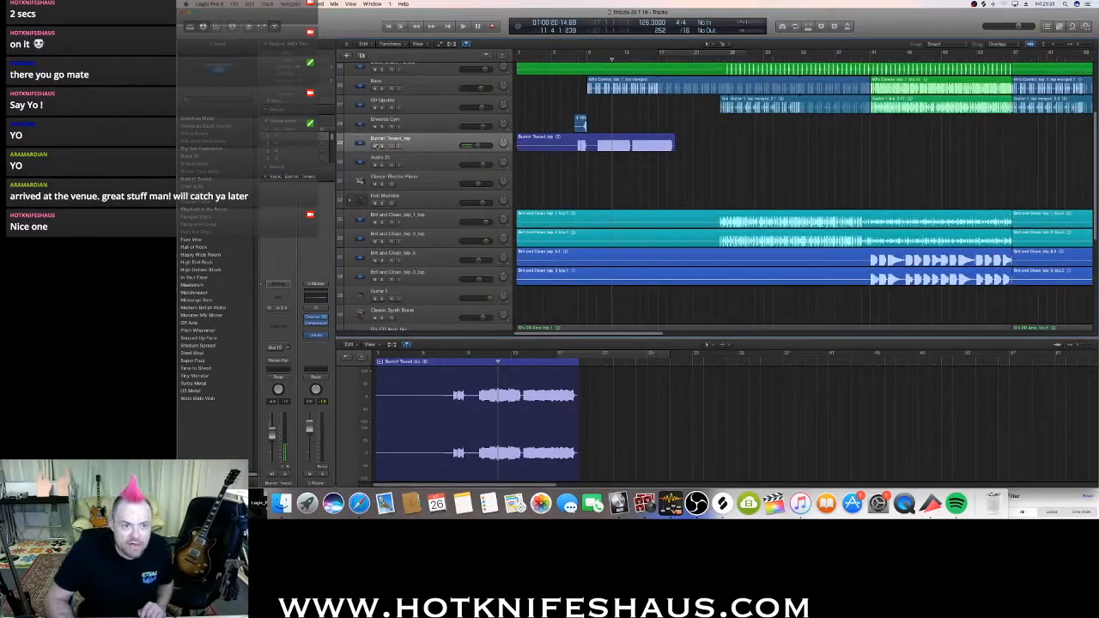
pyautogui.click(374, 145)
pyautogui.click(517, 62)
pyautogui.press('space')
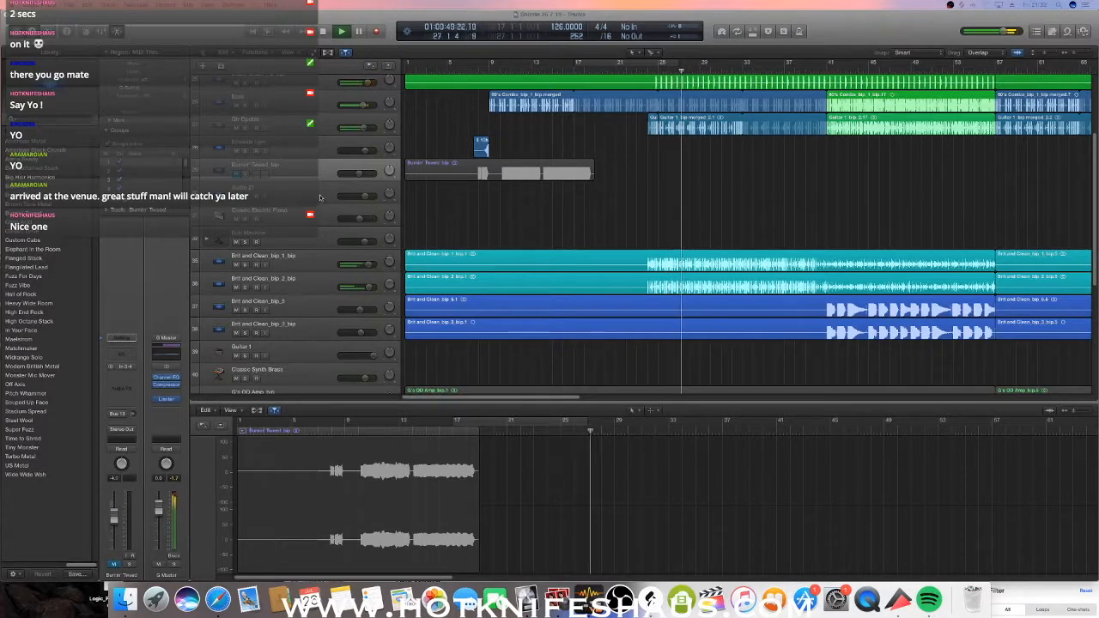
# Listen through the arrangement while inspecting the Shakers, Brit and Clean_bip_5 and Riser1-24b tracks and their channel strips.
pyautogui.scroll(4, 300, 204)
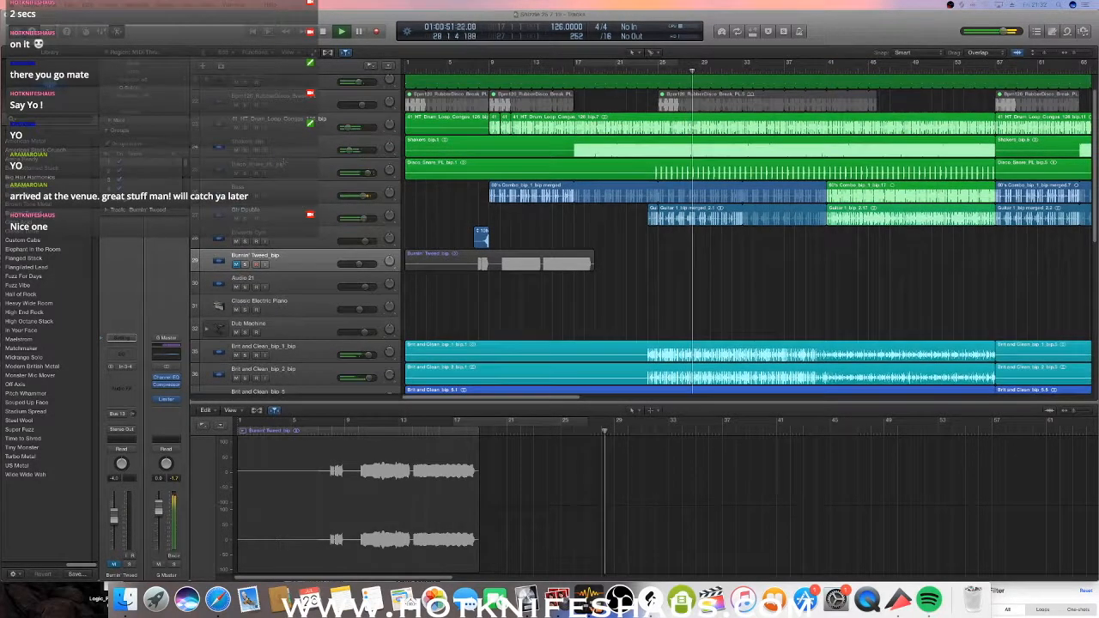
pyautogui.click(292, 148)
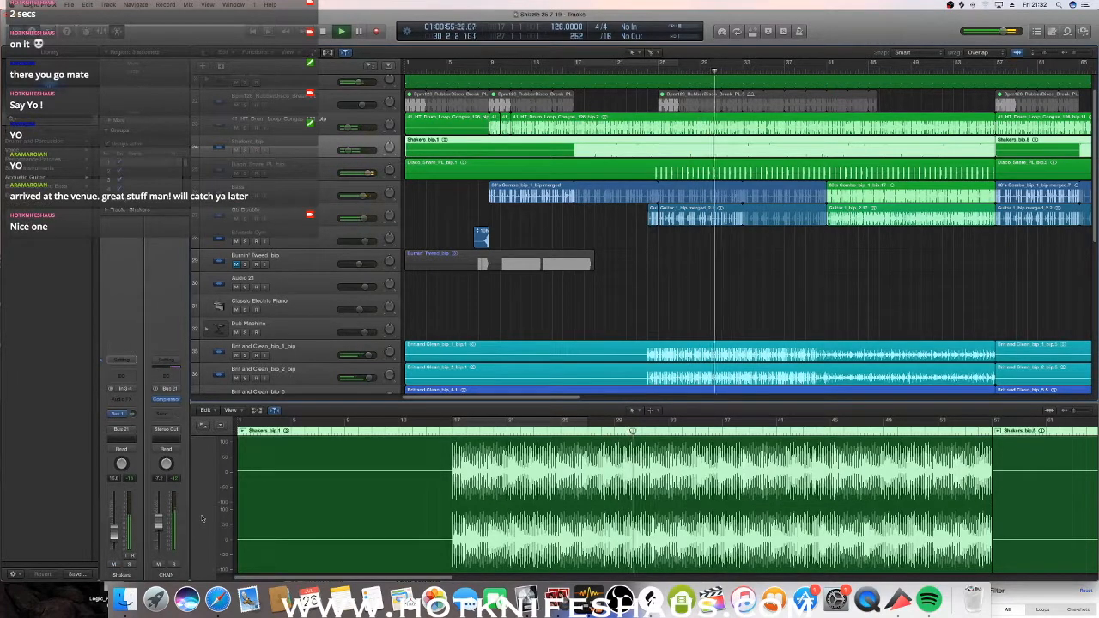
pyautogui.scroll(-2, 668, 331)
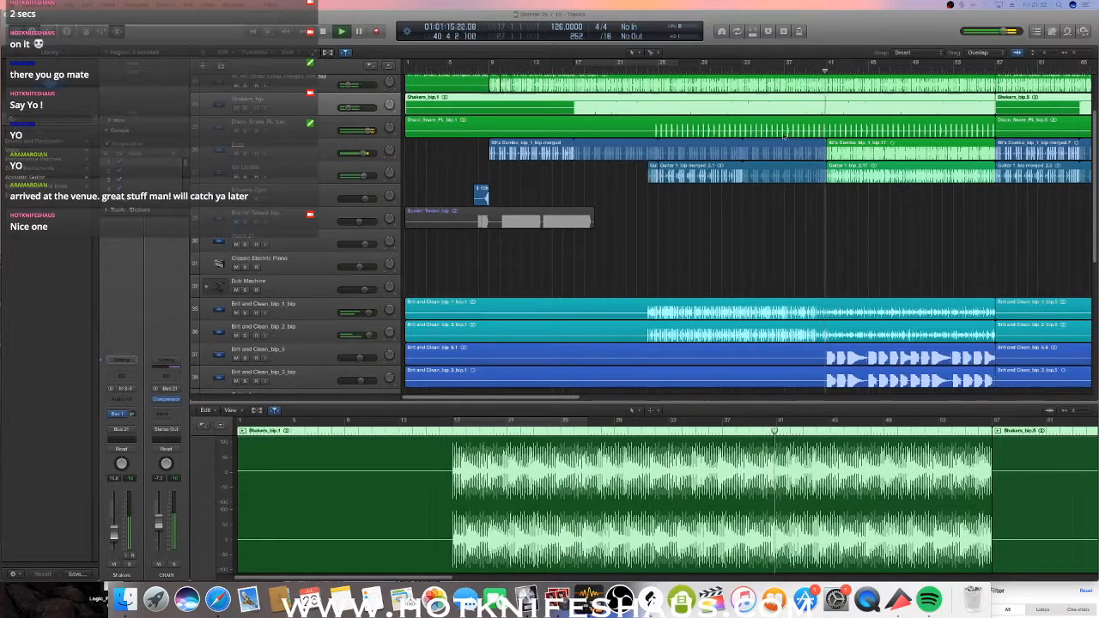
pyautogui.click(258, 350)
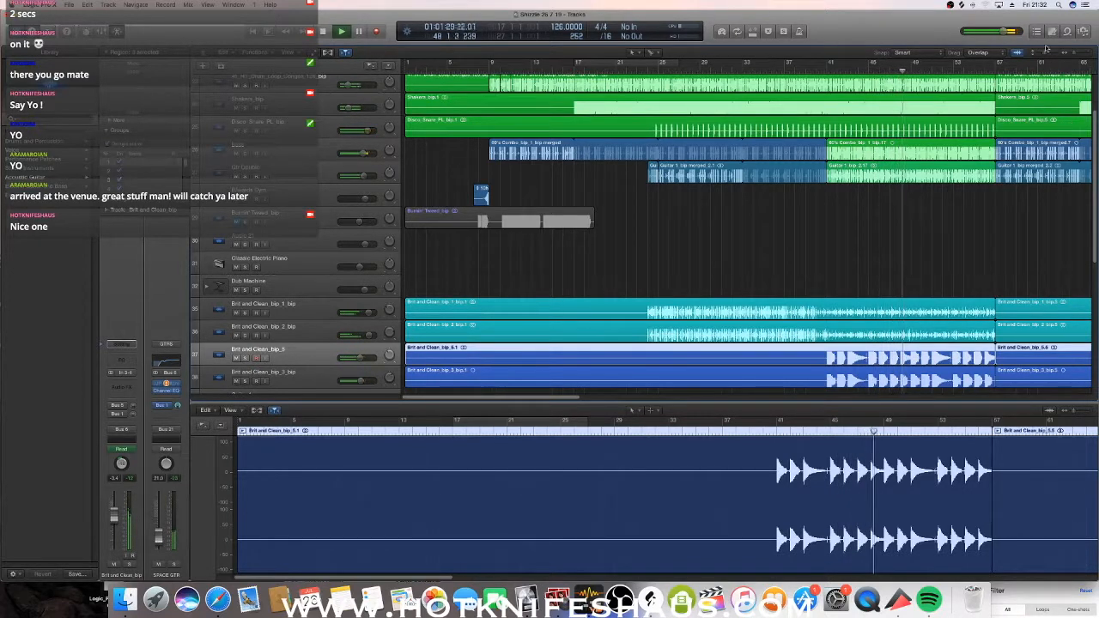
pyautogui.moveTo(1044, 54); pyautogui.dragTo(1069, 53)
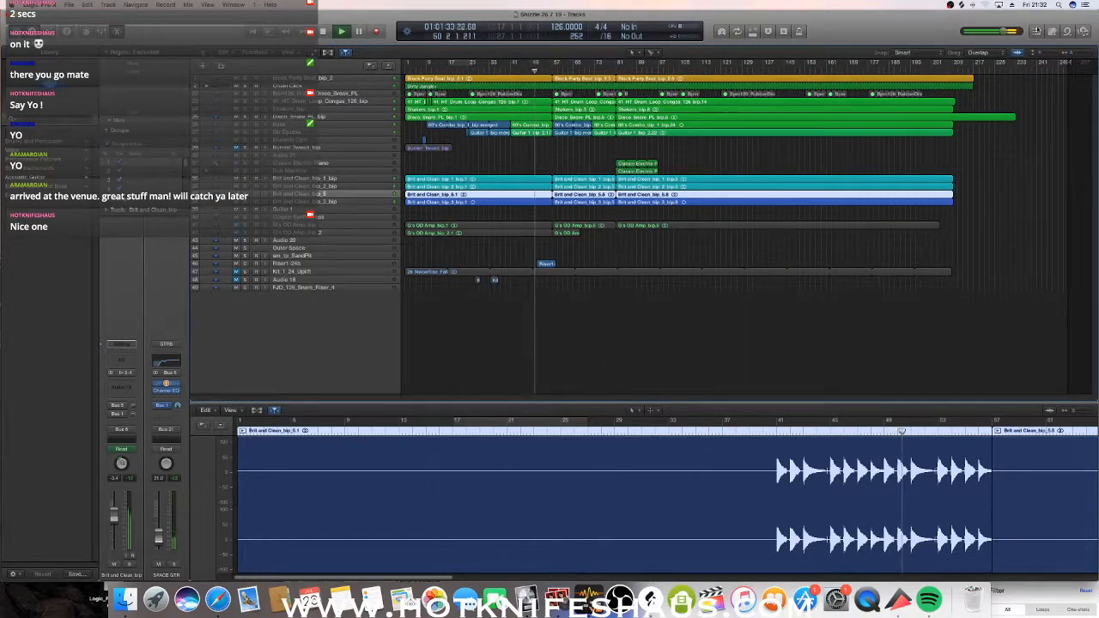
pyautogui.moveTo(1037, 54); pyautogui.dragTo(1046, 54)
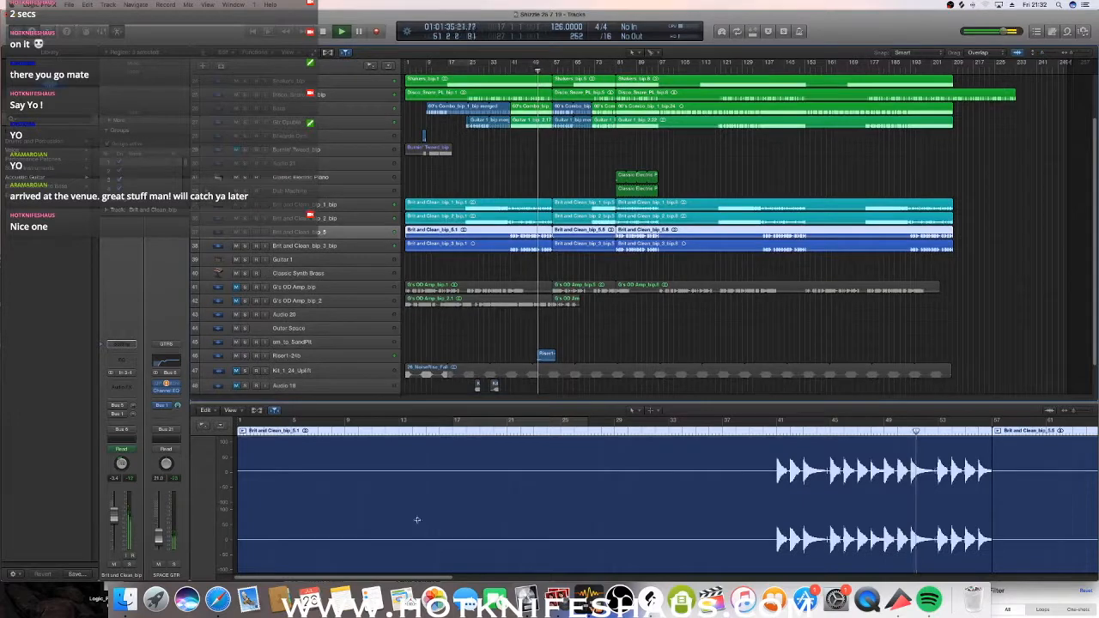
pyautogui.click(376, 350)
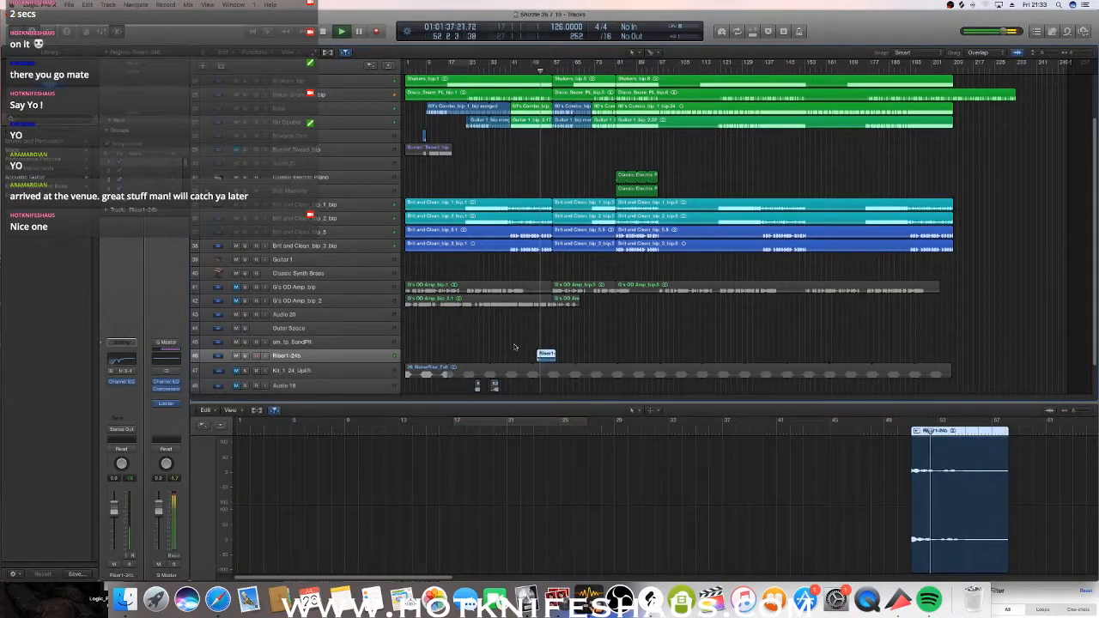
pyautogui.moveTo(1042, 54); pyautogui.dragTo(1046, 54)
pyautogui.scroll(4, 703, 292)
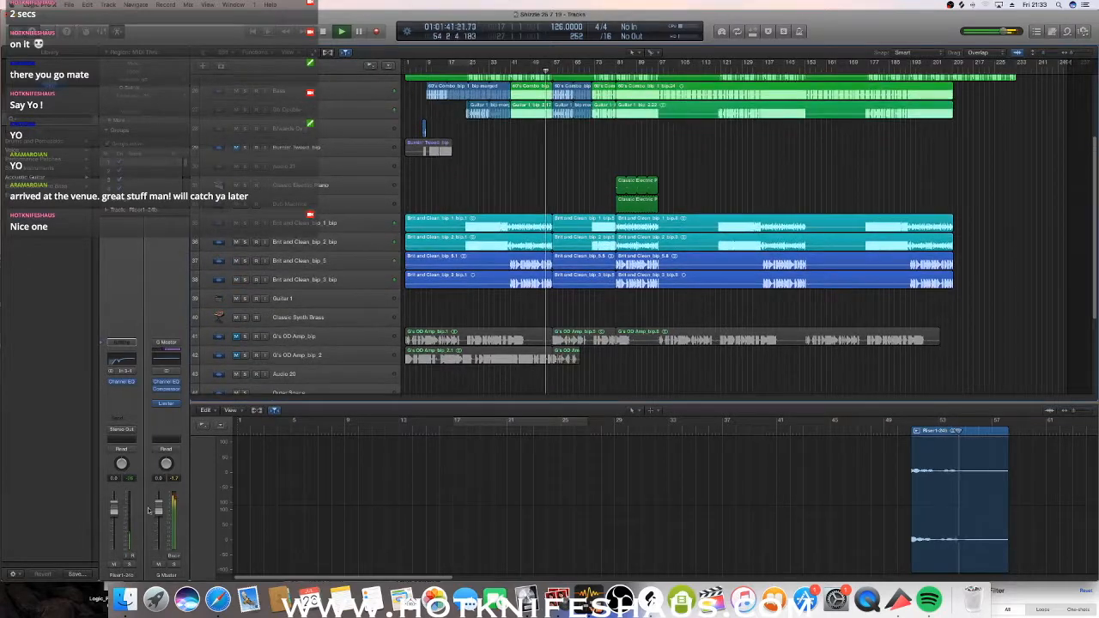
# Close the audio editor and lower the Dub Machine track's volume against the Classic Electric Piano during playback.
pyautogui.press('e')
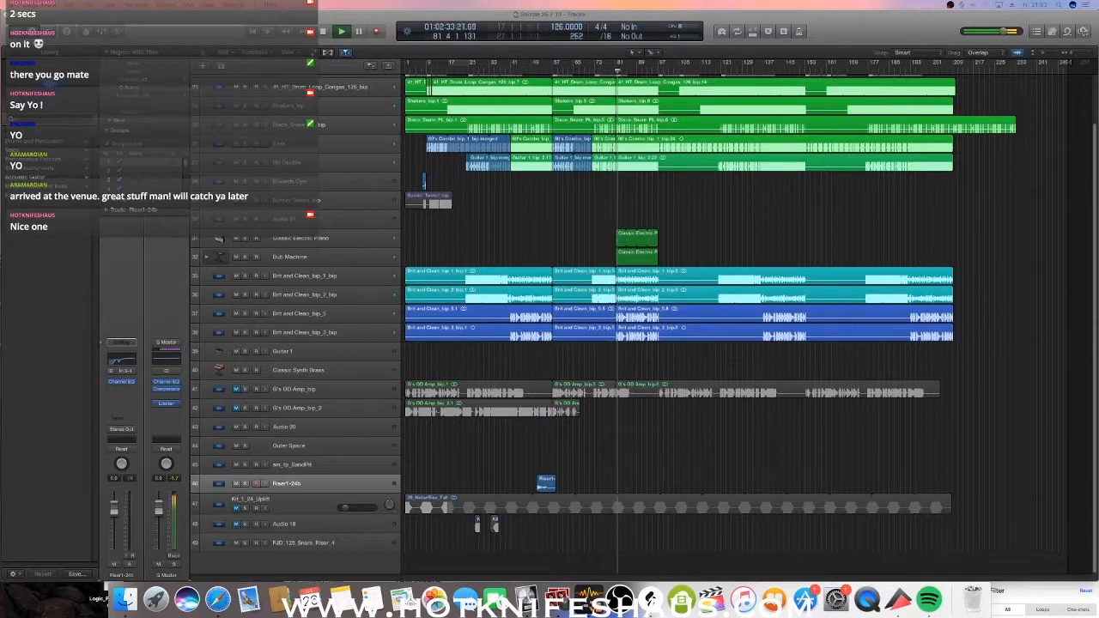
pyautogui.click(295, 256)
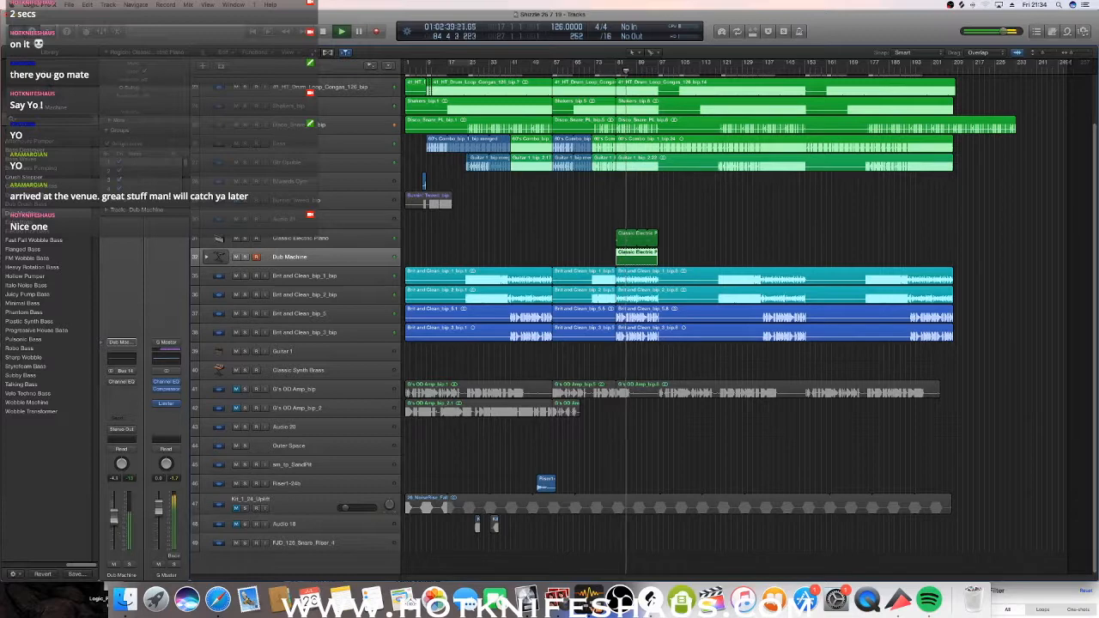
pyautogui.click(332, 242)
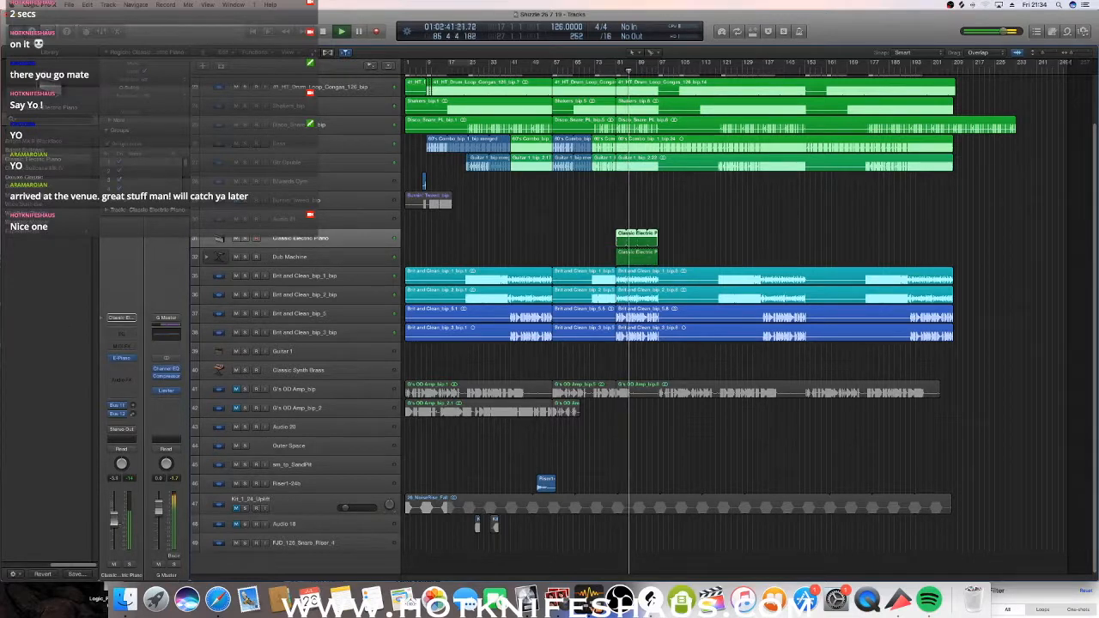
pyautogui.click(326, 257)
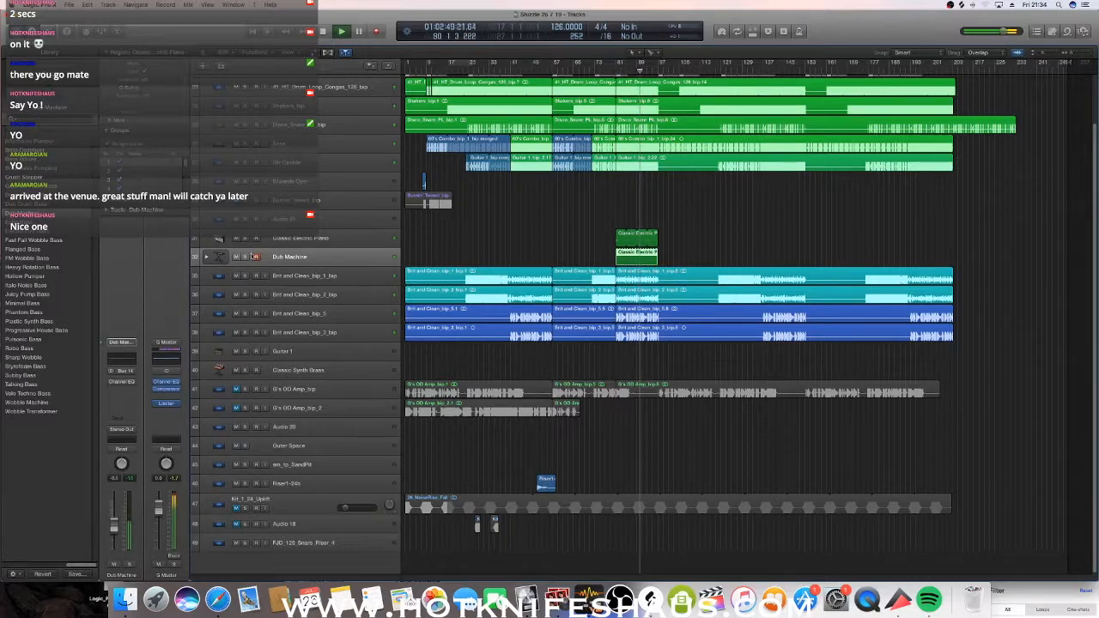
# Raise the first bus send level on the Classic Electric Piano track and stop playback.
pyautogui.click(225, 240)
pyautogui.moveTo(135, 407); pyautogui.dragTo(137, 364)
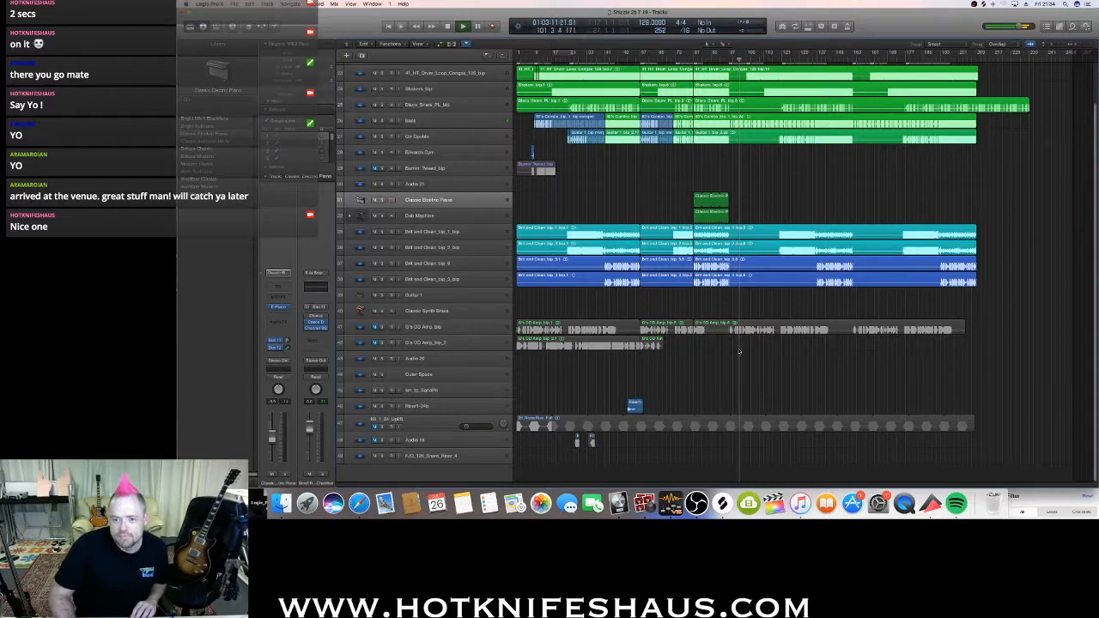
pyautogui.press('space')
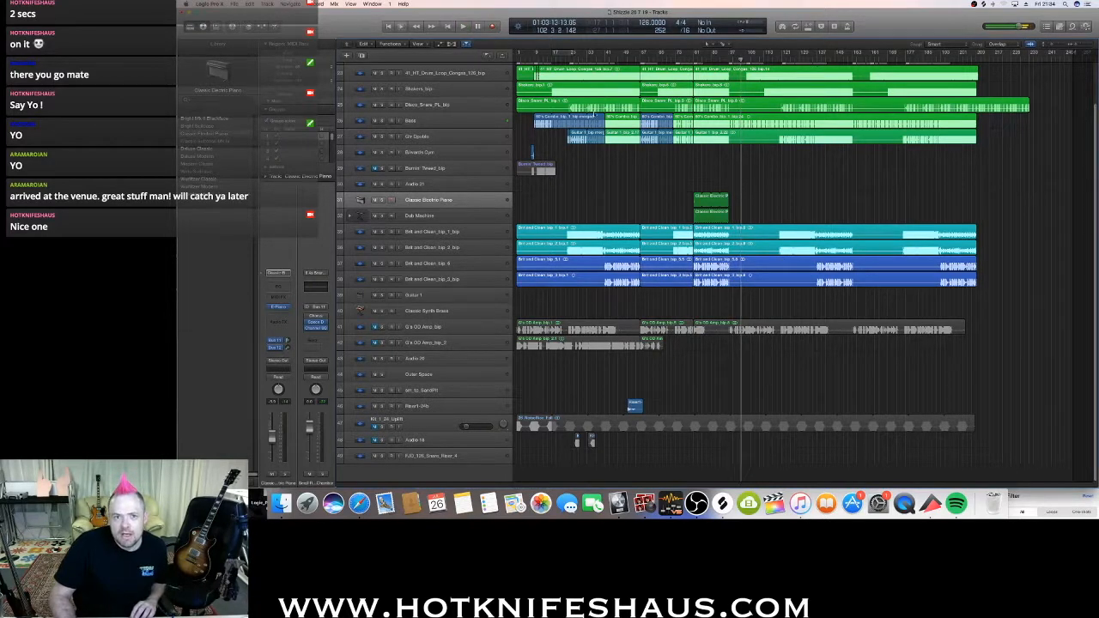